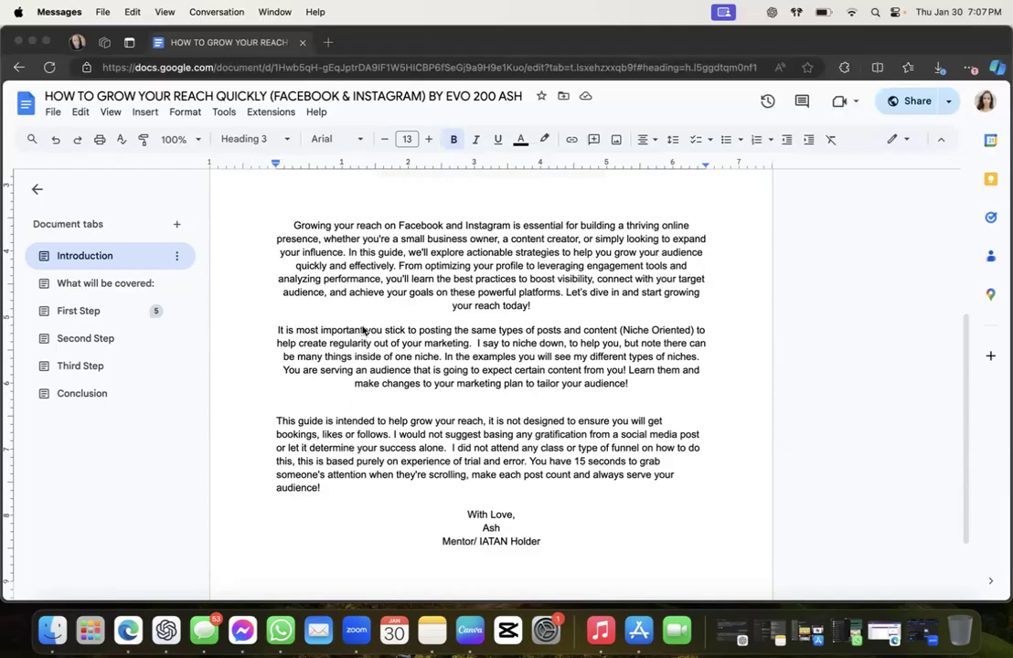
# Search the web for "meta business suite" in a new browser tab, open Meta for Business, and close the leftover search results
pyautogui.scroll(5, 362, 331)
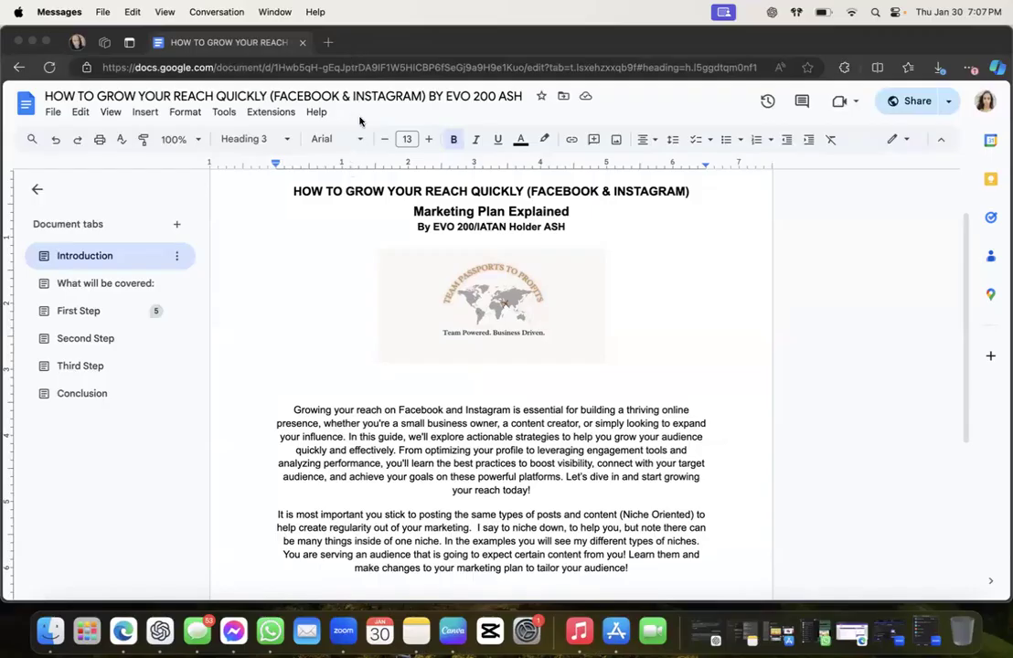
pyautogui.click(328, 43)
pyautogui.write('met')
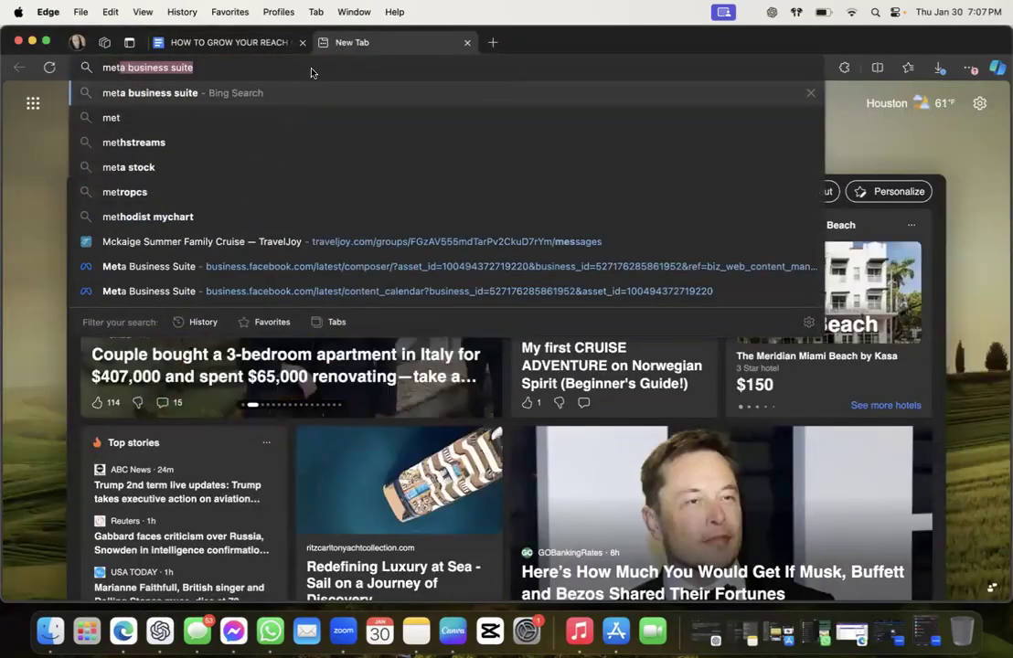
pyautogui.click(210, 93)
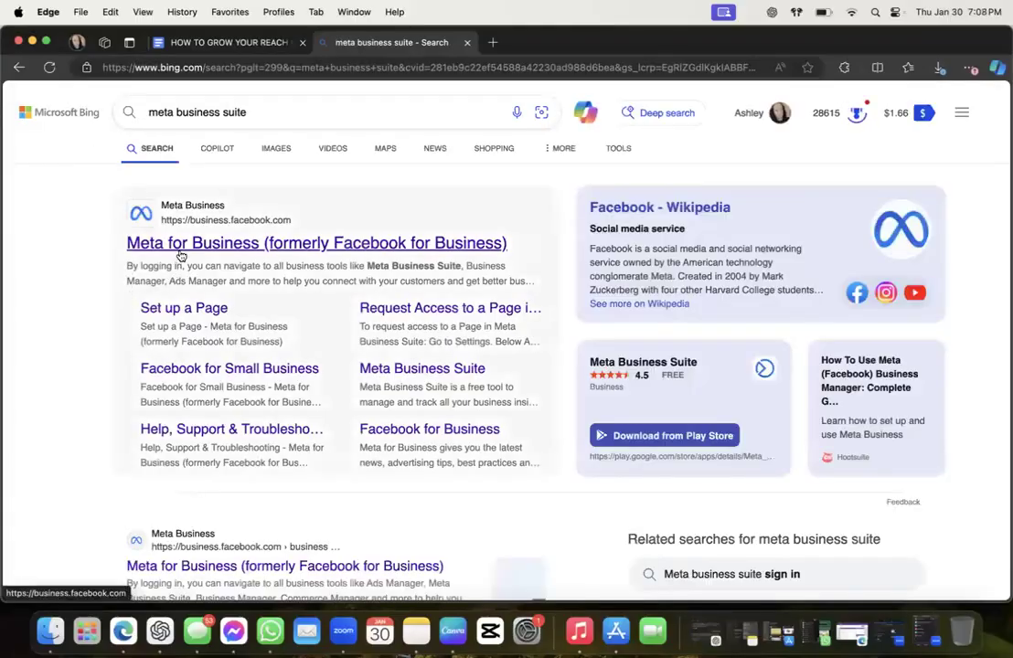
pyautogui.click(179, 255)
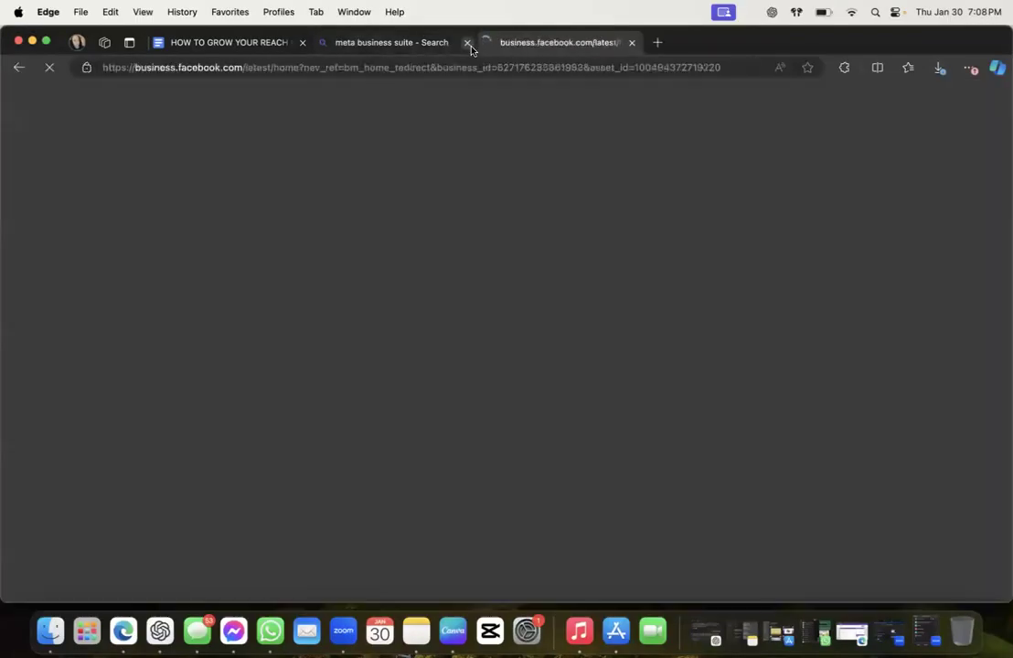
pyautogui.click(467, 42)
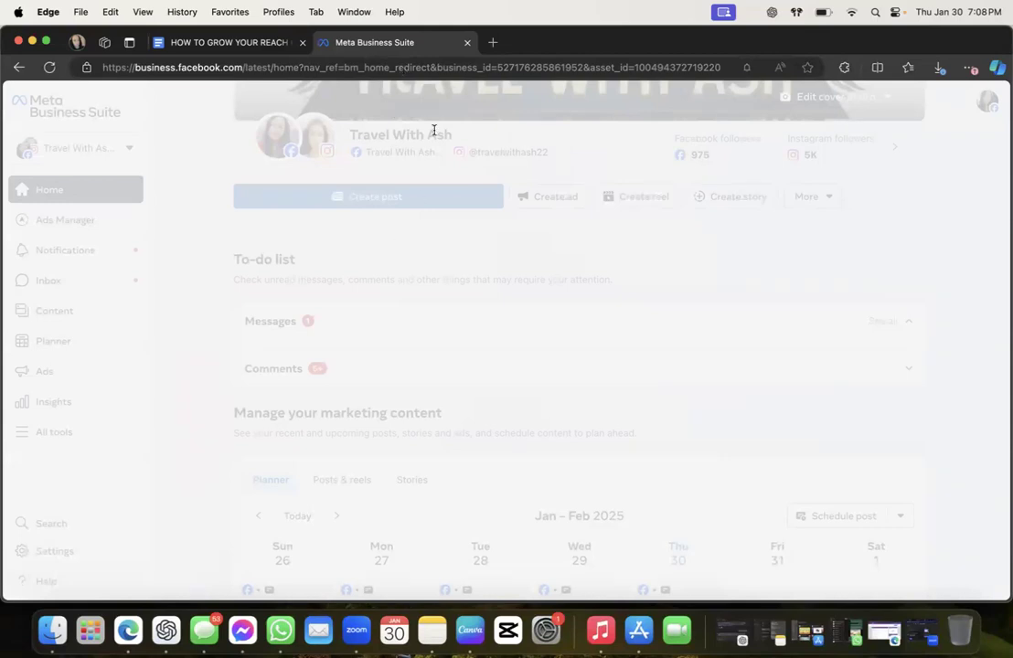
# Examine the Business Suite home page, including the linked Facebook and Instagram accounts, to-do list, and weekly marketing content
pyautogui.scroll(3, 434, 130)
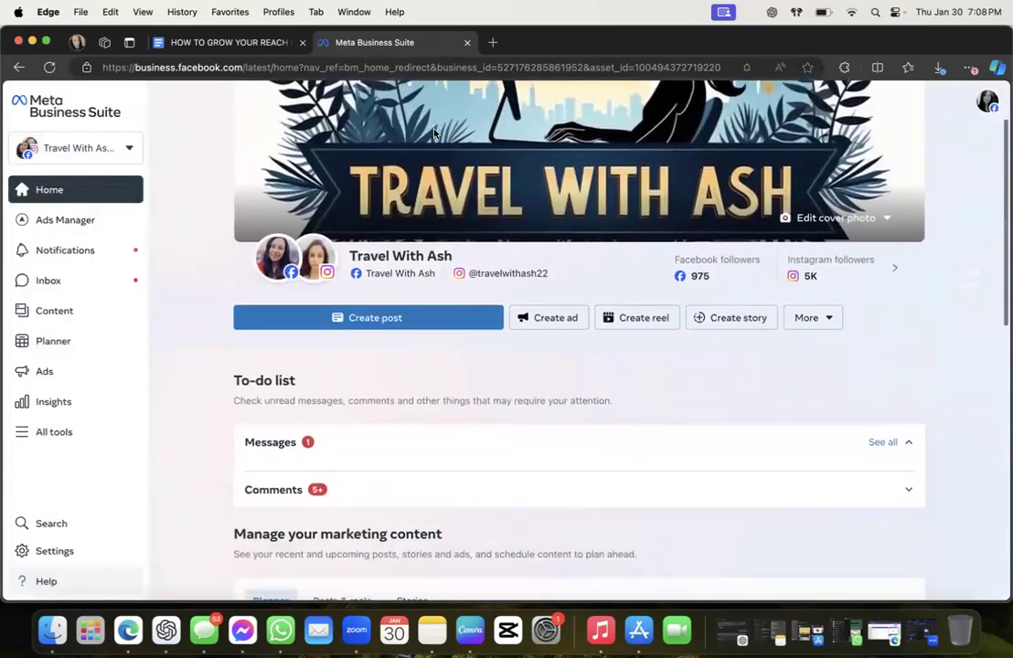
pyautogui.scroll(-1, 434, 137)
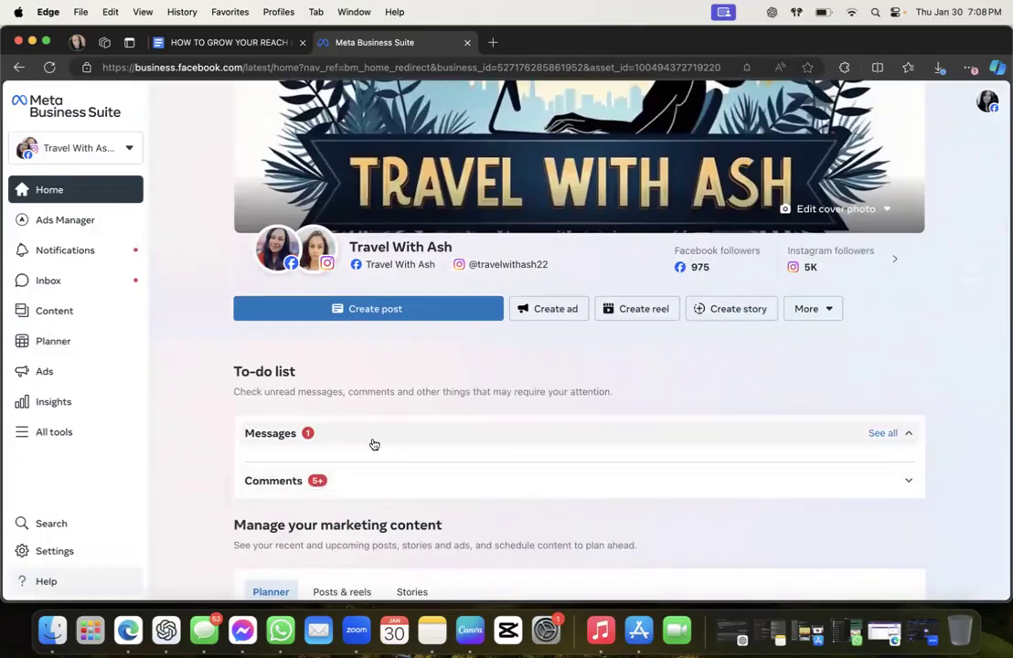
pyautogui.scroll(2, 374, 445)
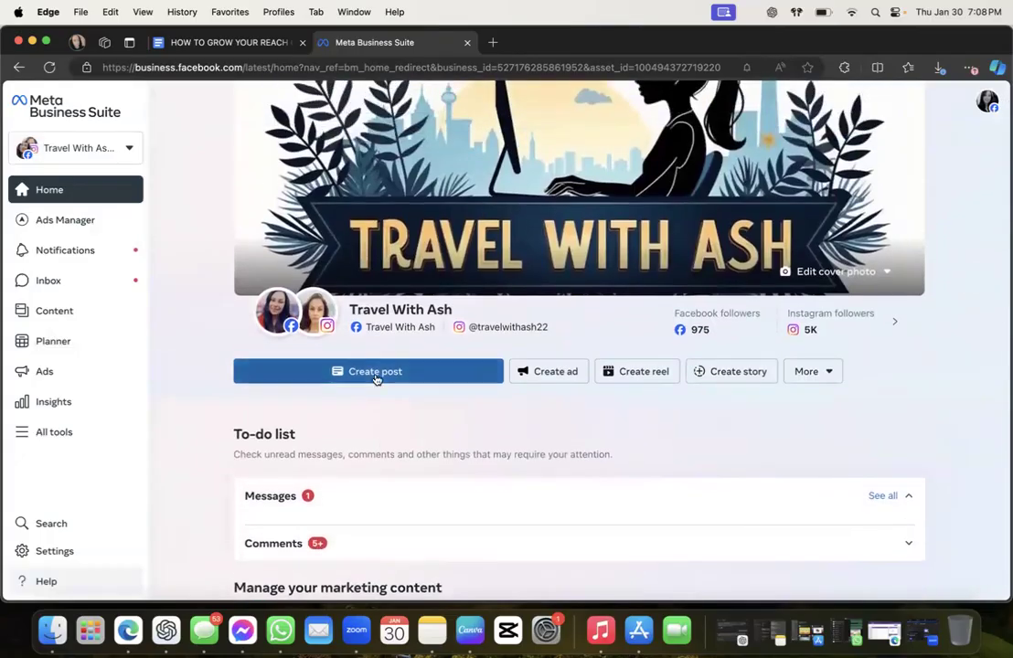
pyautogui.moveTo(389, 331)
pyautogui.moveTo(484, 331)
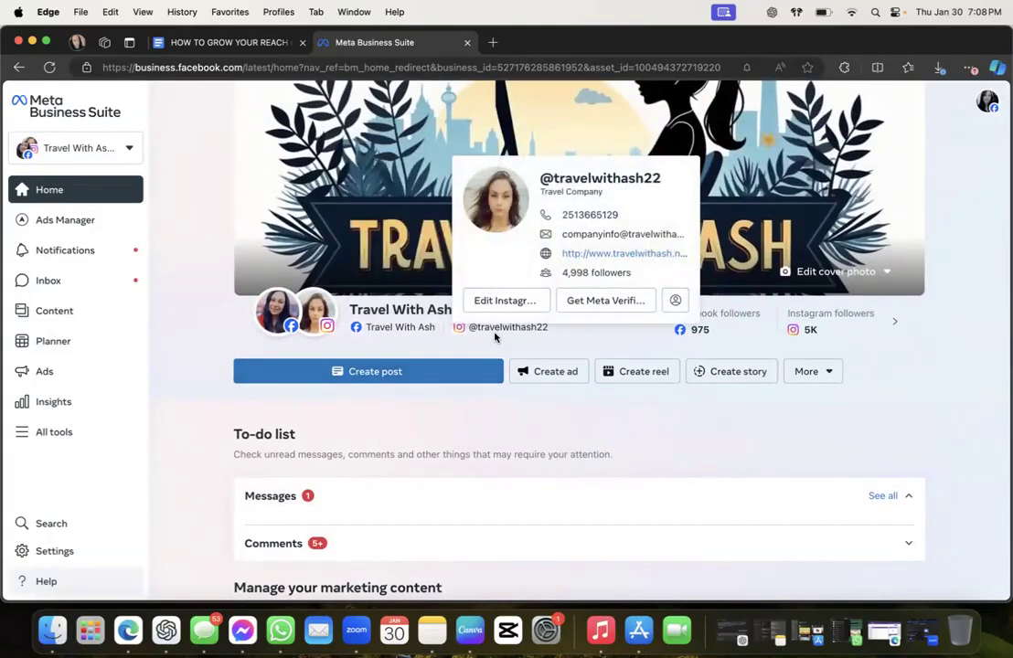
pyautogui.scroll(-1, 487, 409)
pyautogui.scroll(1, 387, 346)
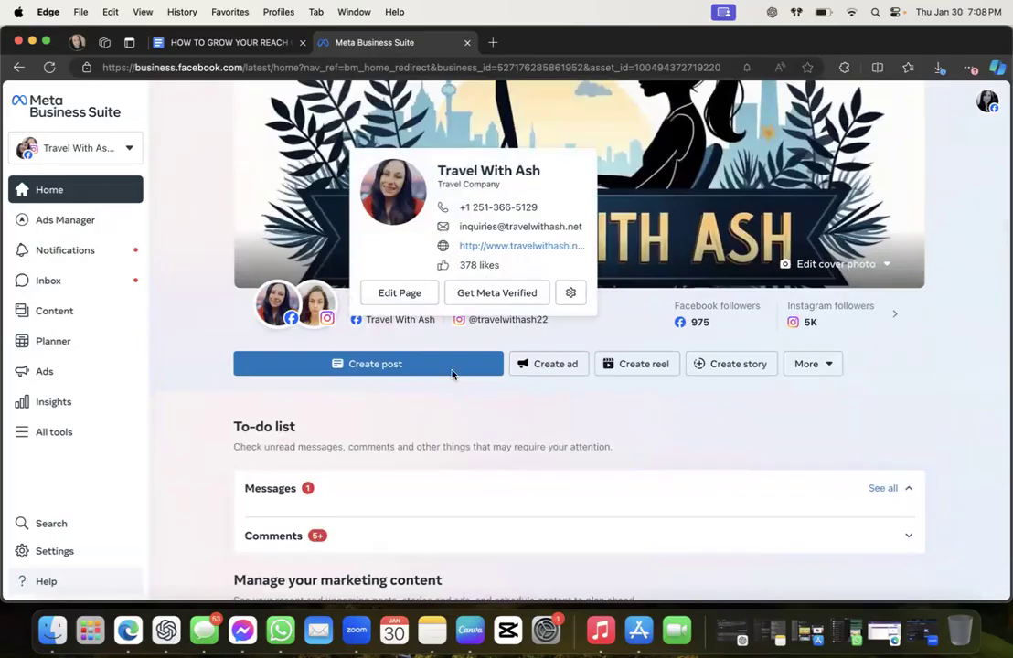
pyautogui.scroll(-5, 331, 445)
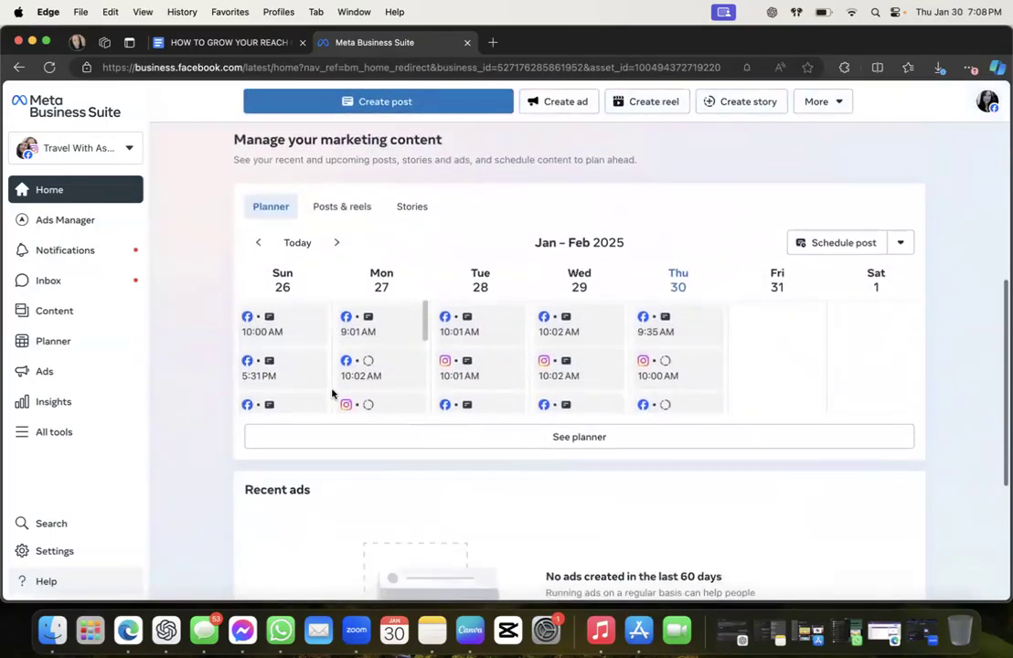
pyautogui.scroll(3, 332, 394)
pyautogui.scroll(2, 332, 394)
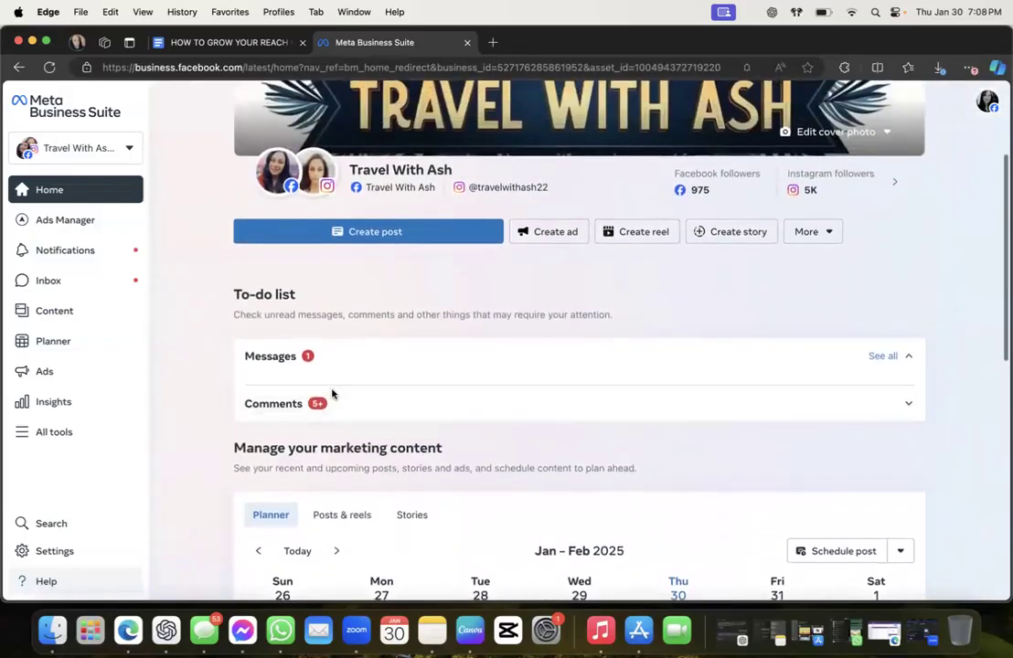
pyautogui.scroll(2, 332, 394)
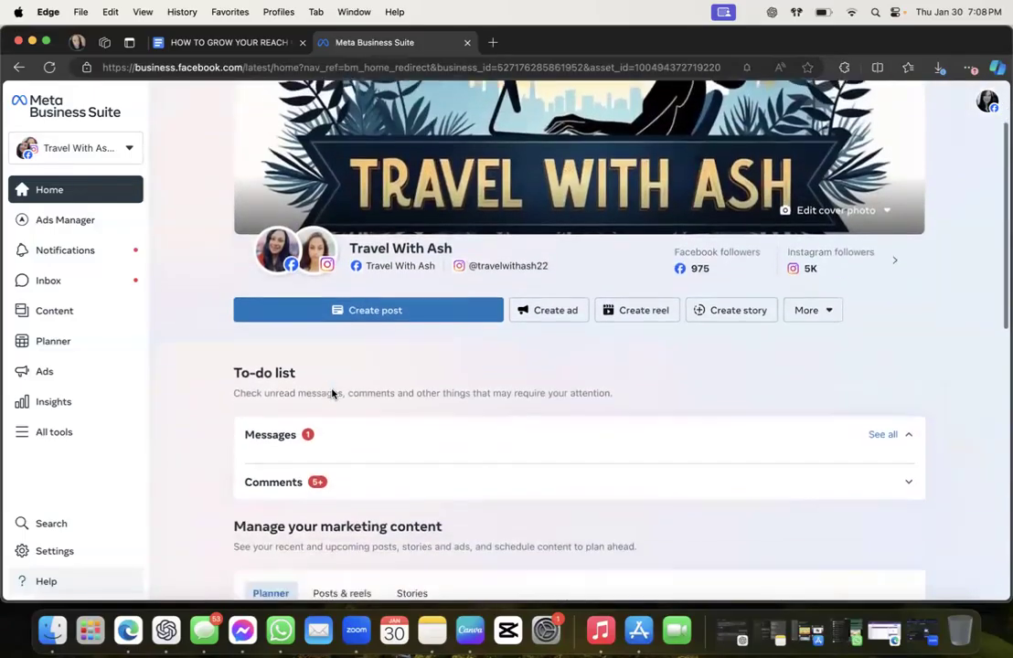
# View the notifications, then open the Insights overview and dismiss the last-week review
pyautogui.click(60, 250)
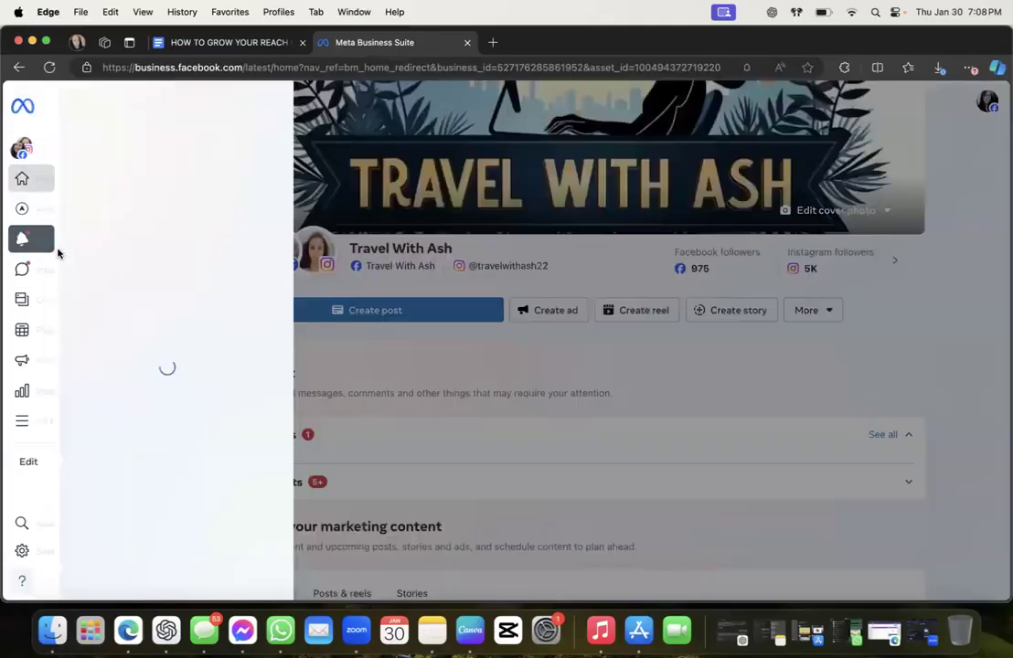
pyautogui.moveTo(26, 194)
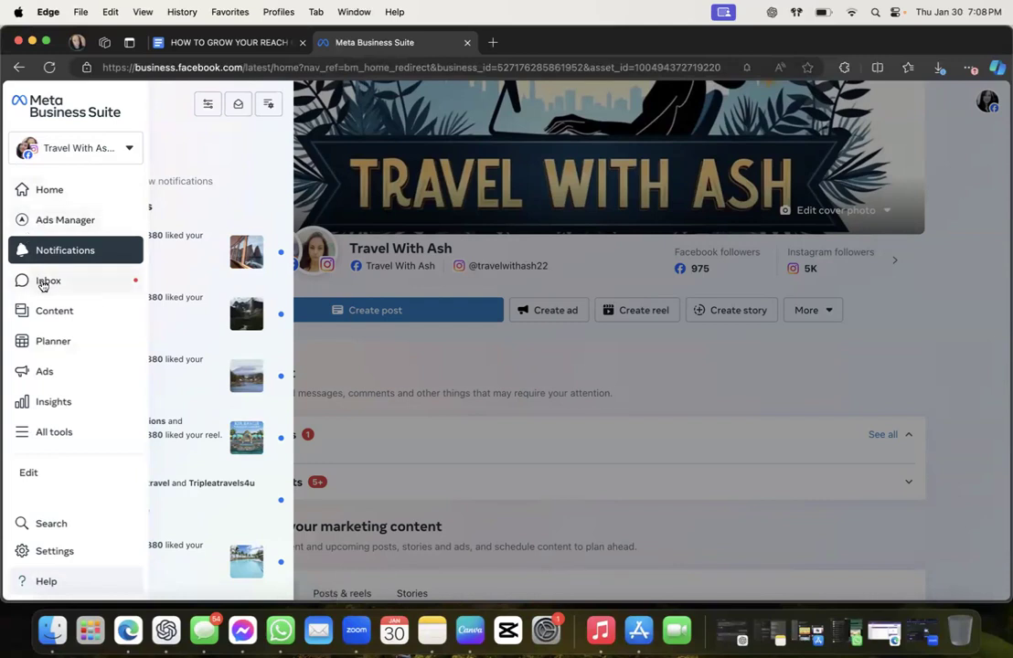
pyautogui.click(43, 405)
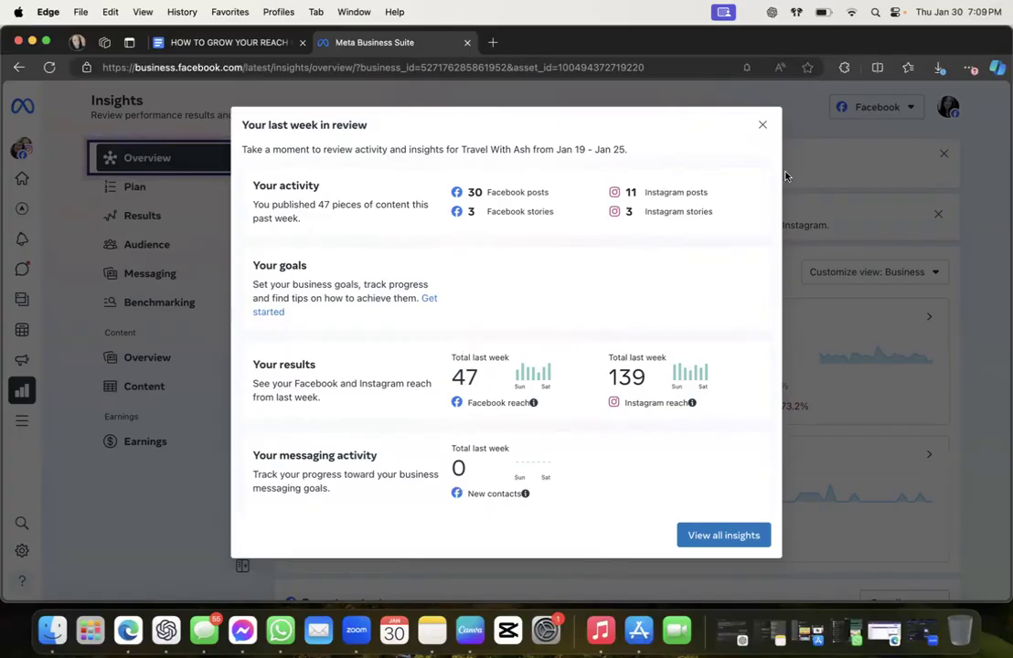
pyautogui.click(764, 125)
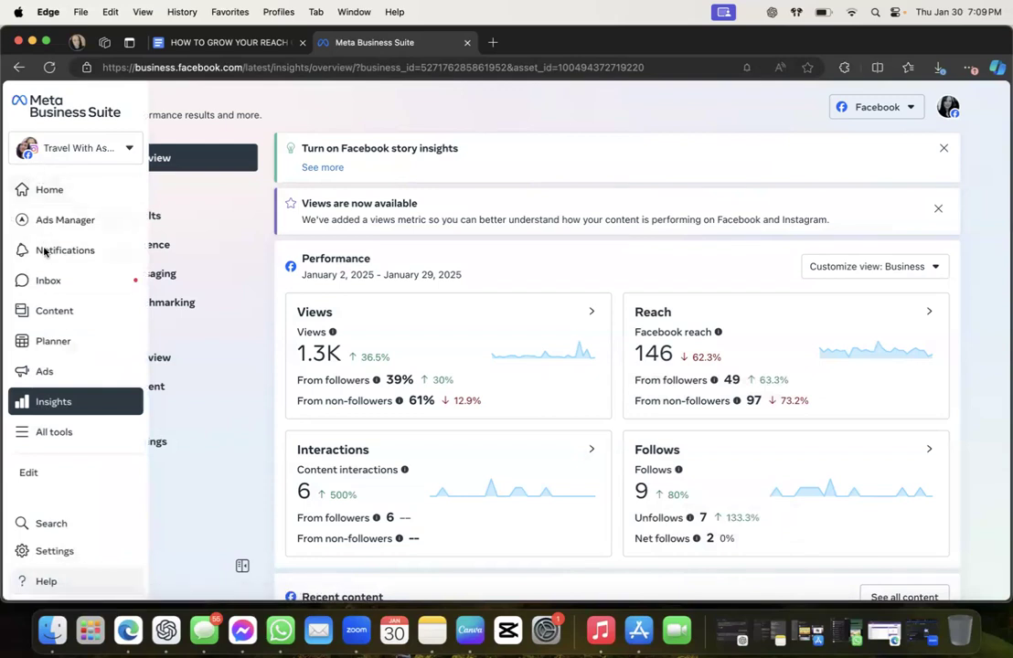
# Open the Planner and view the posts in the current week's calendar
pyautogui.click(44, 340)
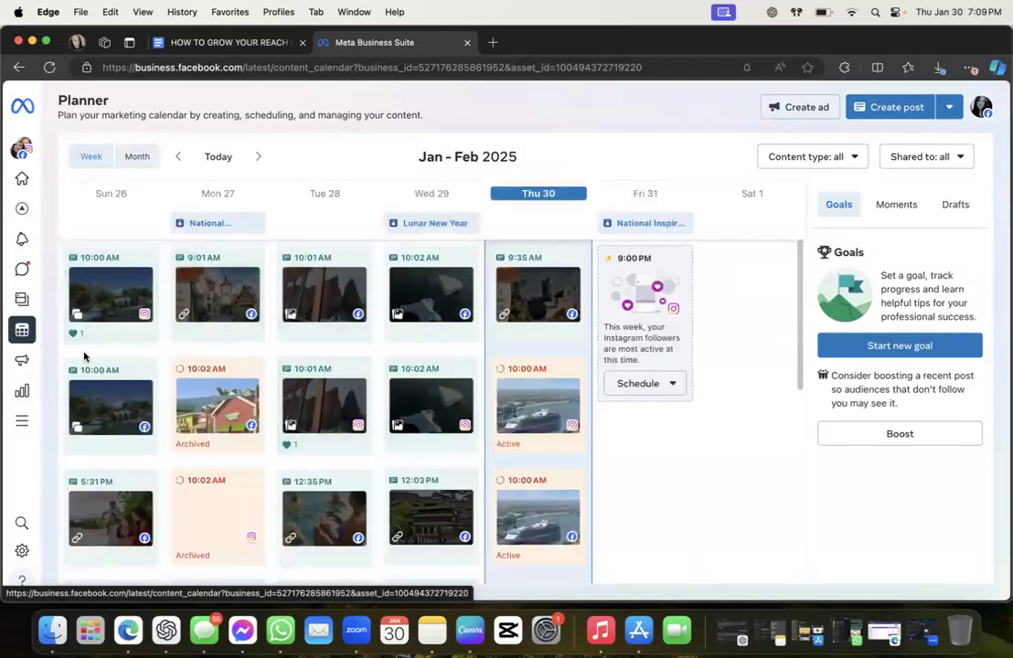
pyautogui.moveTo(30, 404)
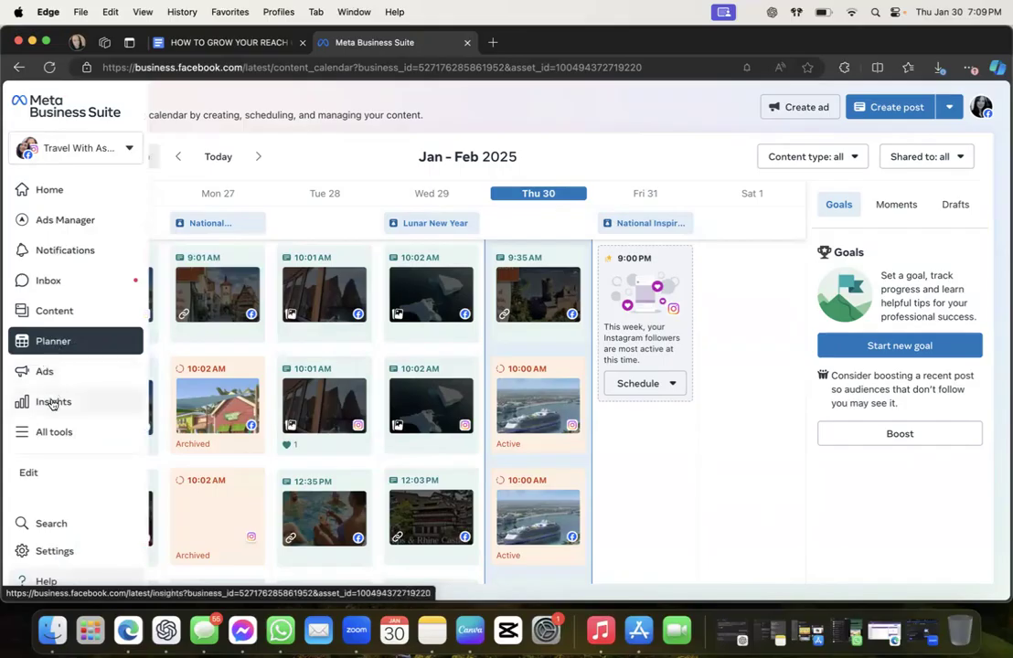
pyautogui.scroll(-3, 326, 404)
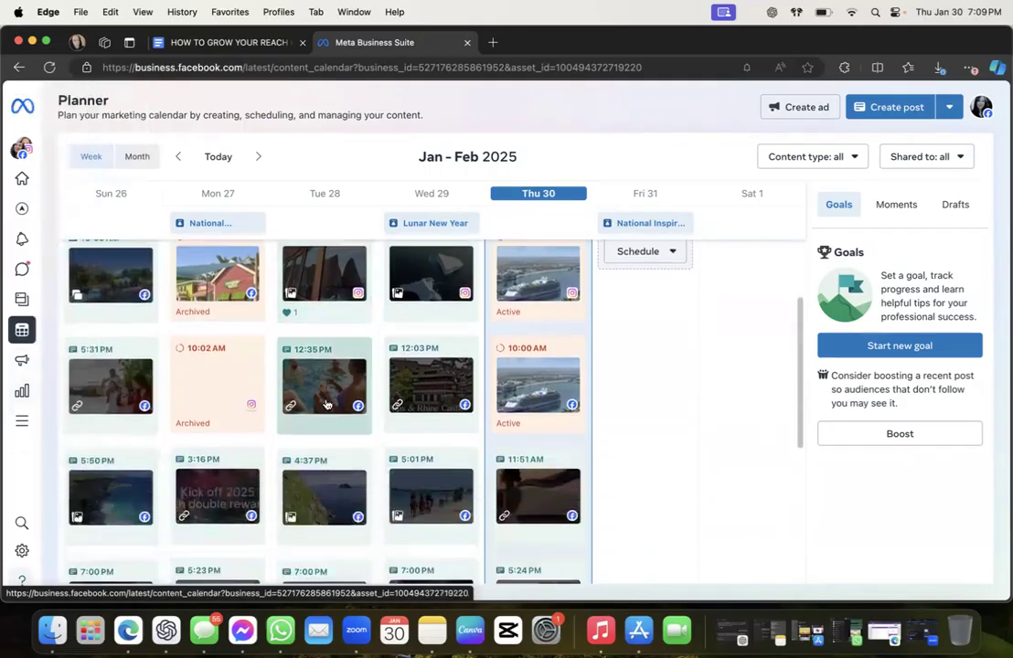
# Switch to the Google Docs guide and open its "What will be covered:" section to read the marketing plan
pyautogui.click(180, 41)
pyautogui.click(114, 289)
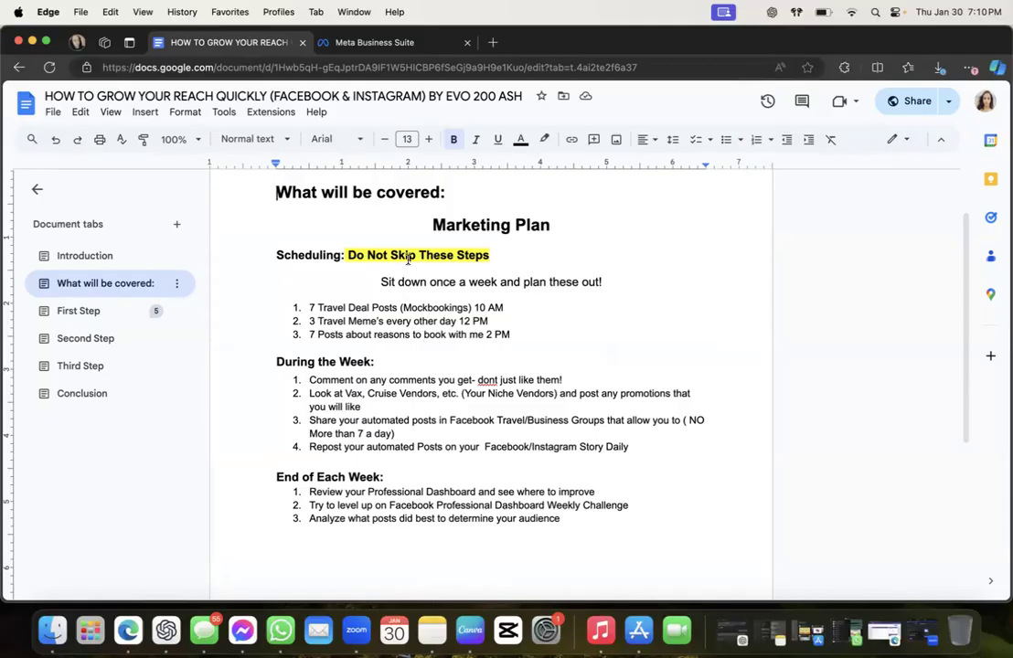
# Return to Meta Business Suite, examine the week's post times from Sunday to Thursday in the Planner, and go back to the Google Docs marketing plan
pyautogui.click(375, 43)
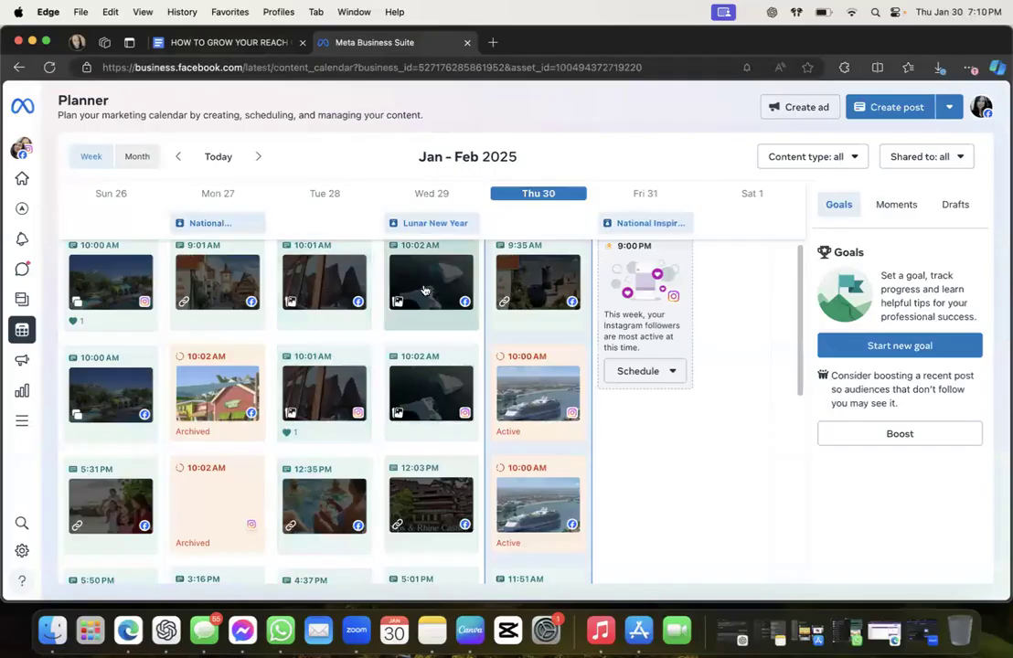
pyautogui.scroll(-10, 489, 458)
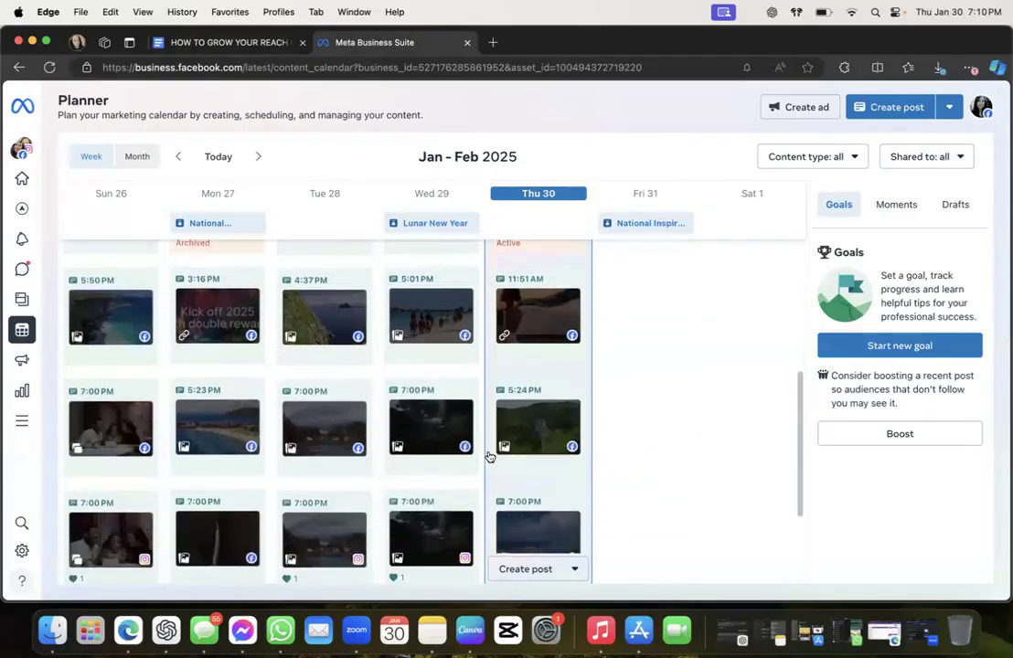
pyautogui.scroll(10, 489, 457)
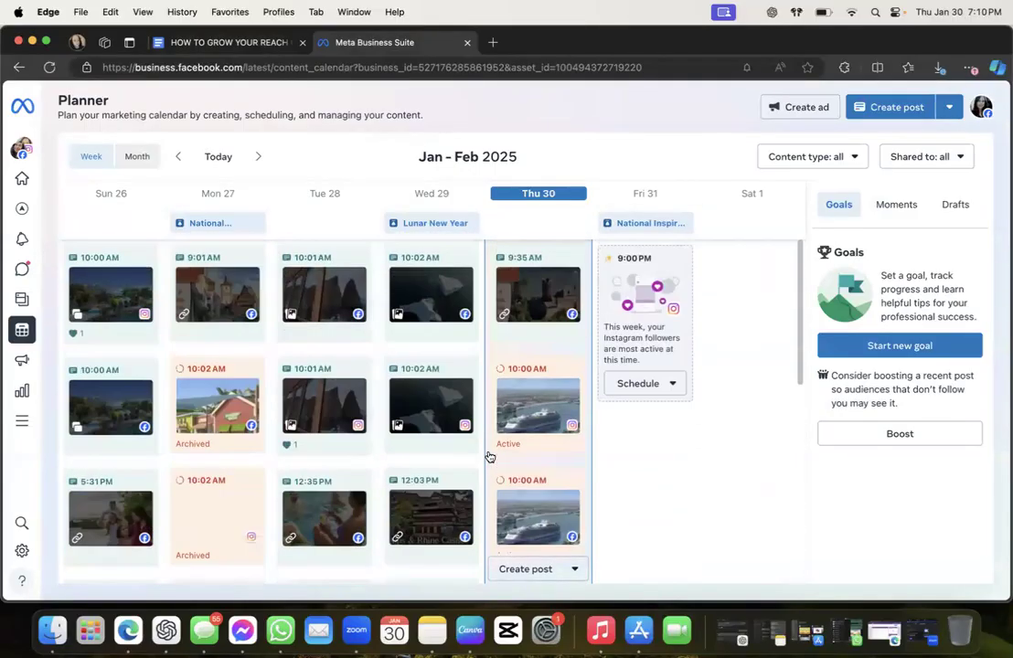
pyautogui.scroll(-10, 489, 456)
pyautogui.scroll(10, 488, 461)
pyautogui.scroll(-3, 489, 461)
pyautogui.scroll(3, 487, 462)
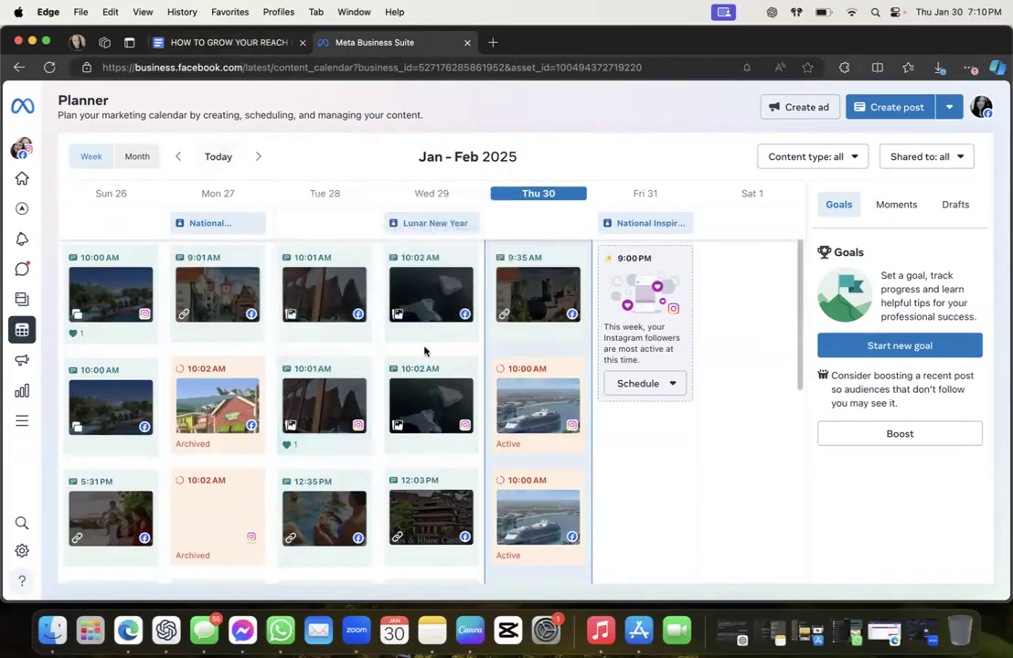
pyautogui.scroll(-4, 425, 350)
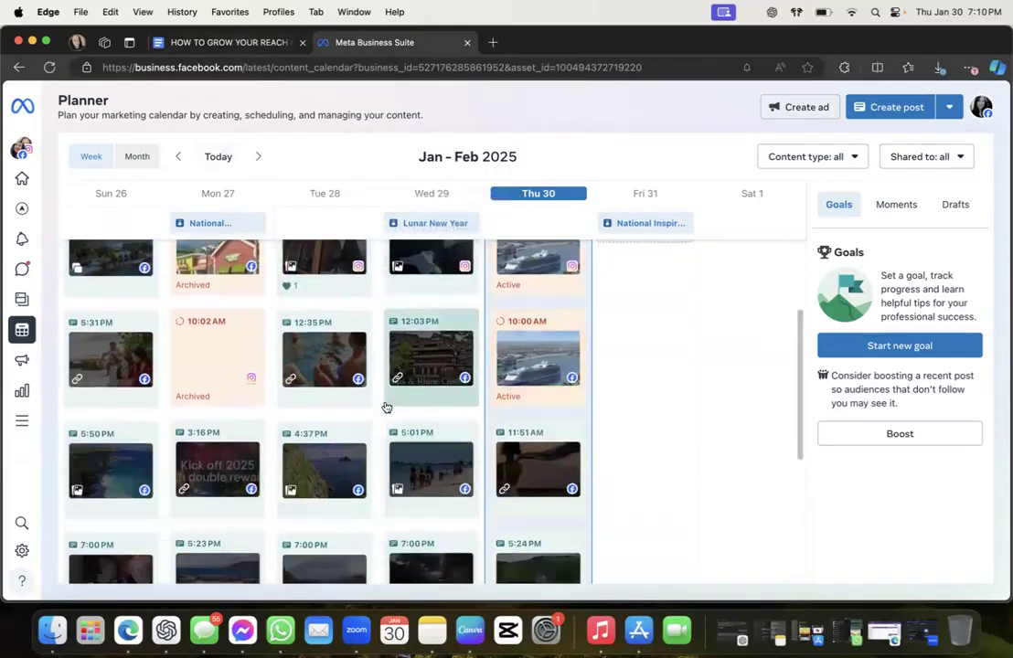
pyautogui.scroll(5, 434, 430)
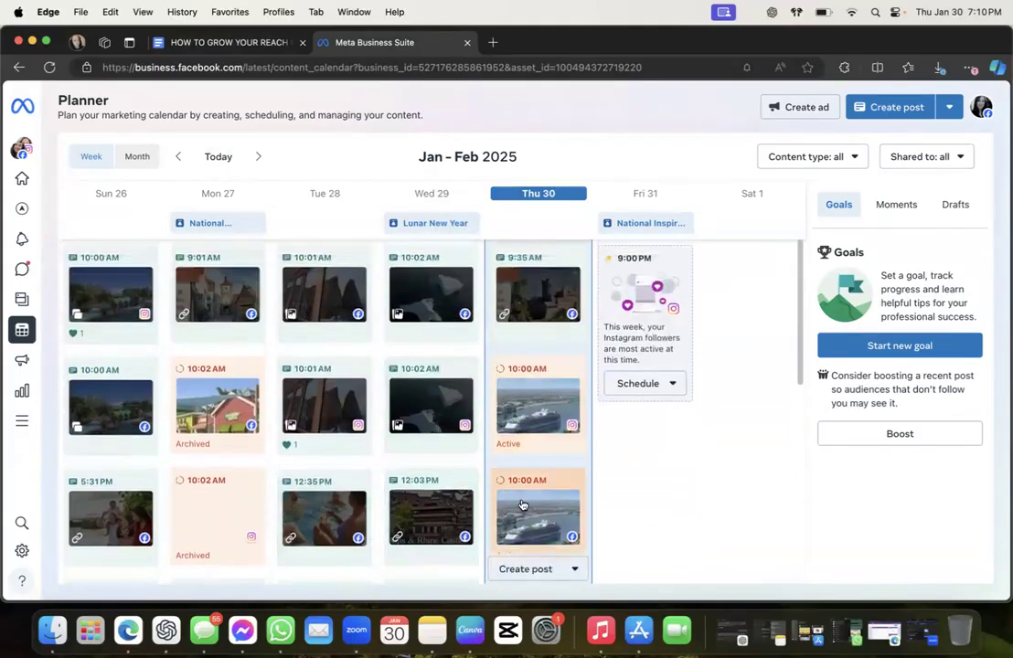
pyautogui.scroll(-5, 520, 432)
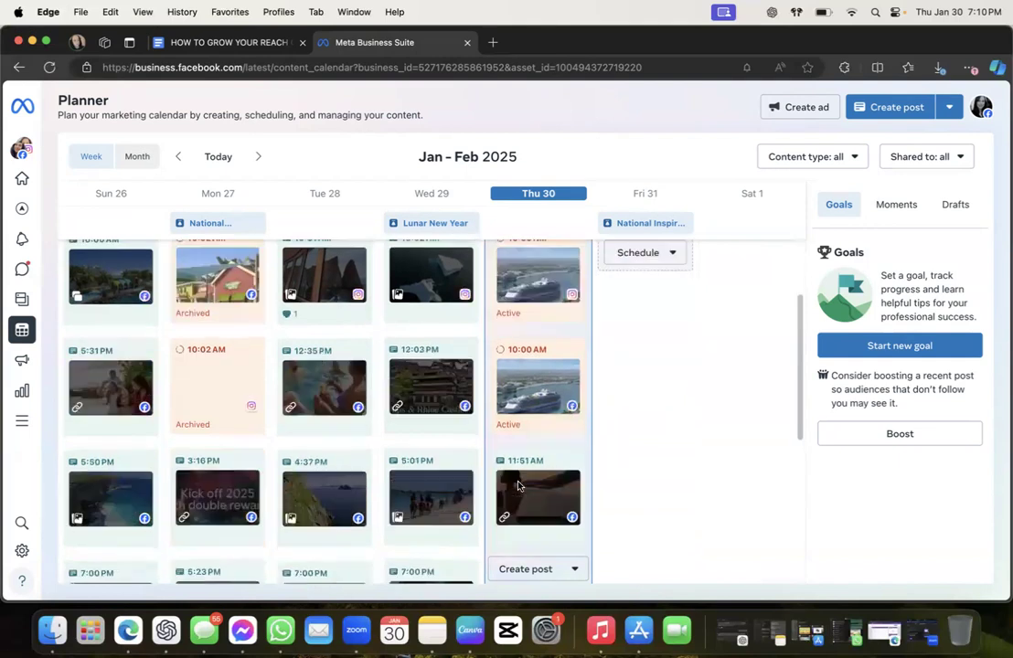
pyautogui.scroll(-4, 517, 480)
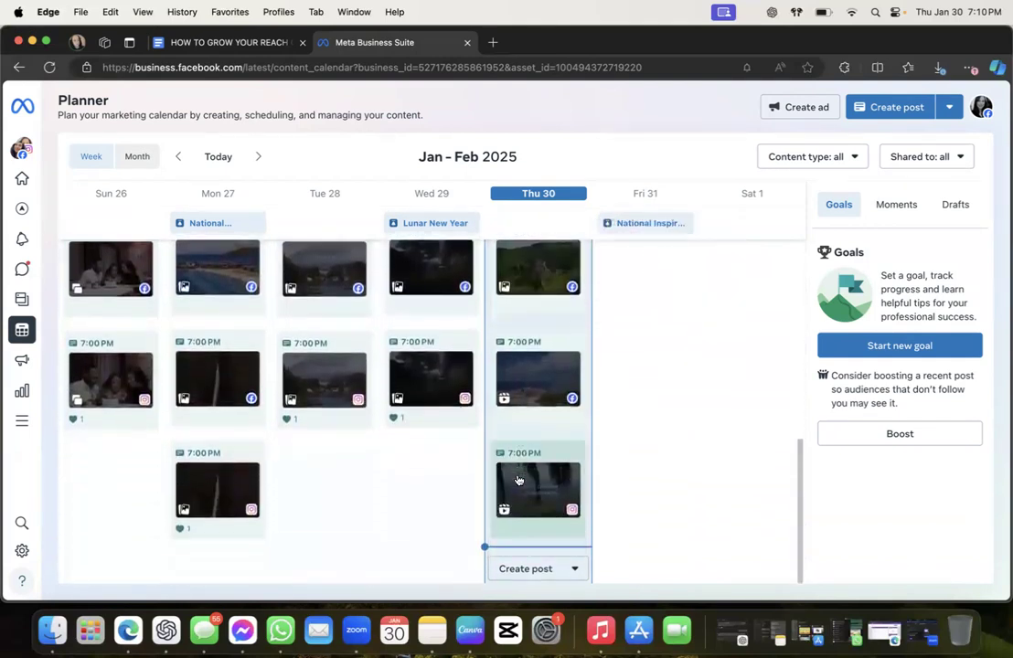
pyautogui.scroll(10, 518, 479)
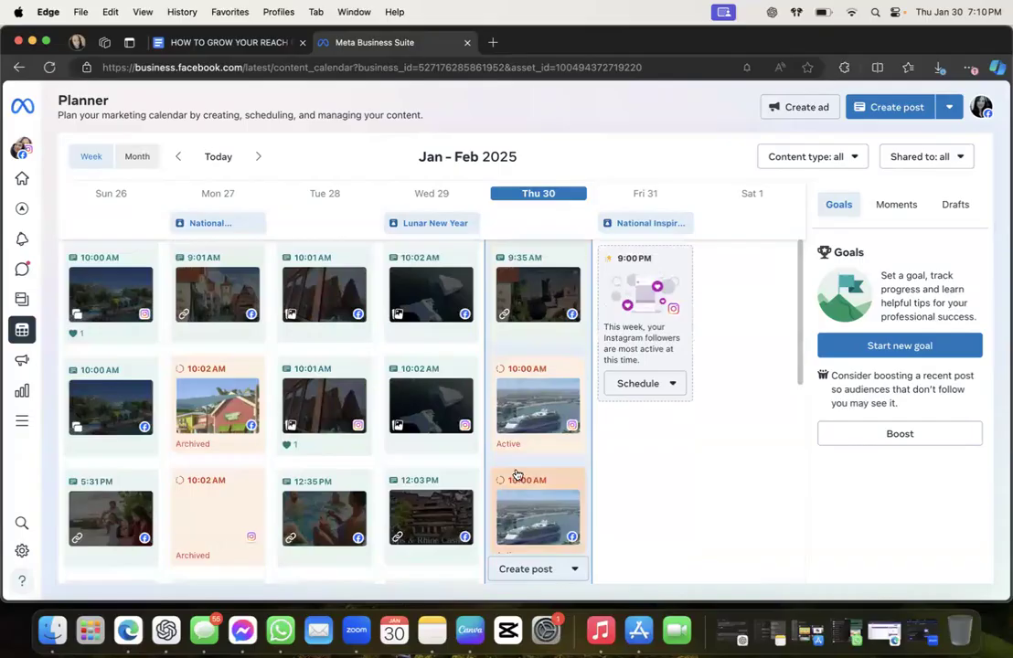
pyautogui.click(179, 42)
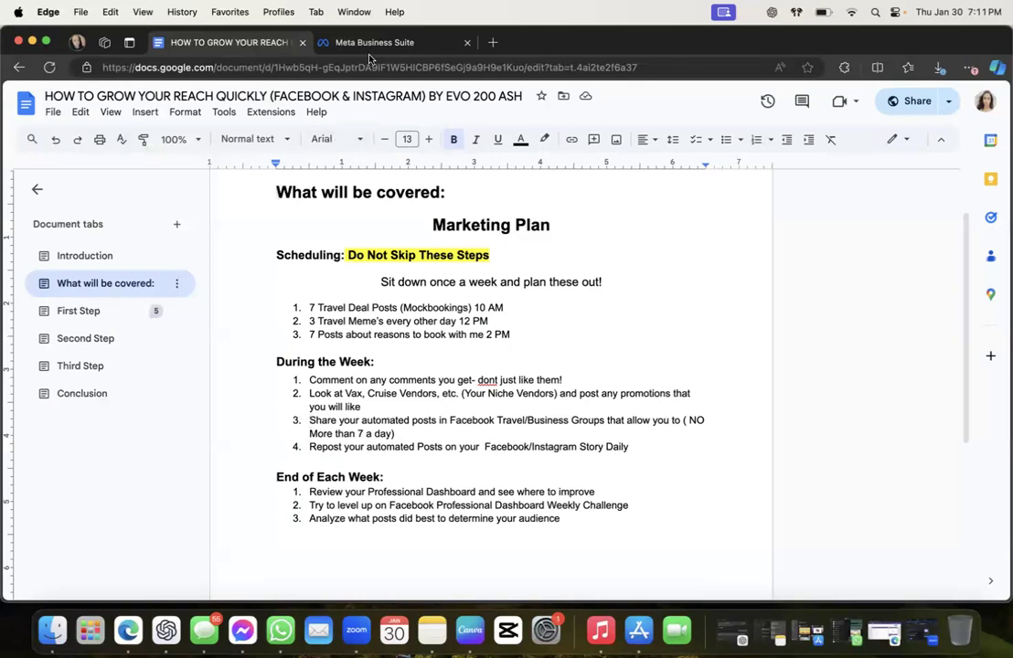
# In the Business Suite Planner, open Tuesday 28's 10:01 AM Facebook post, check its available actions, and visit the Facebook page from its feed preview
pyautogui.click(319, 42)
pyautogui.click(317, 297)
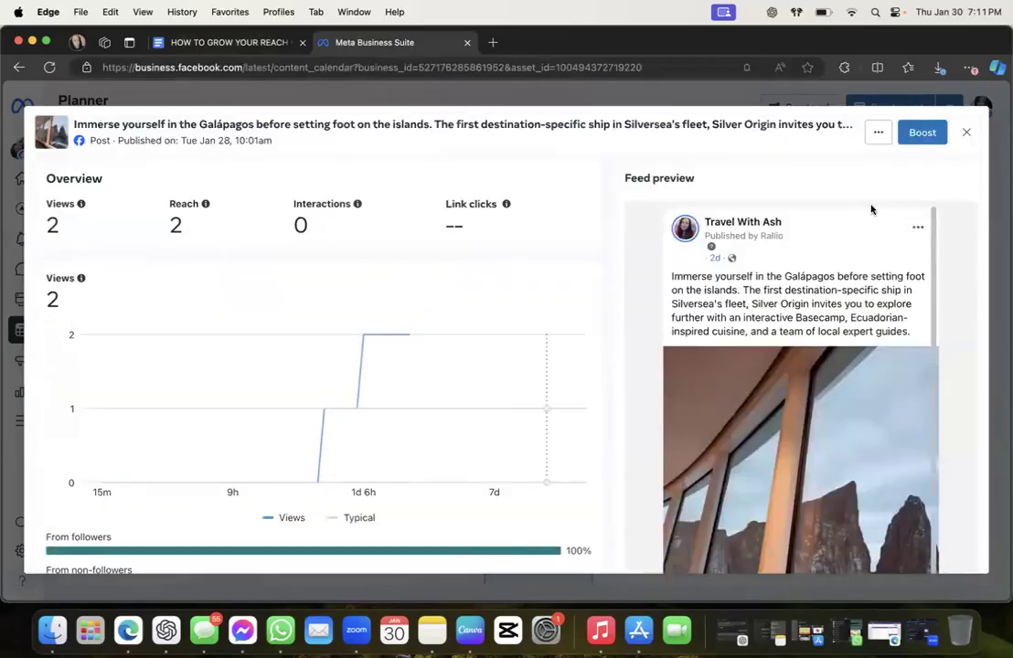
pyautogui.click(914, 230)
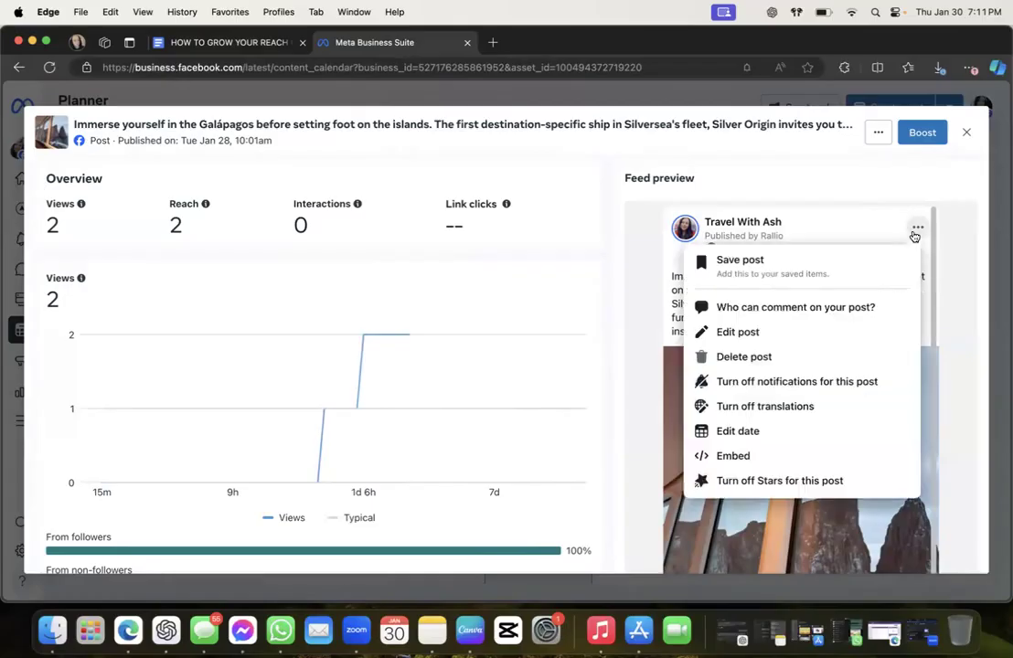
pyautogui.click(877, 134)
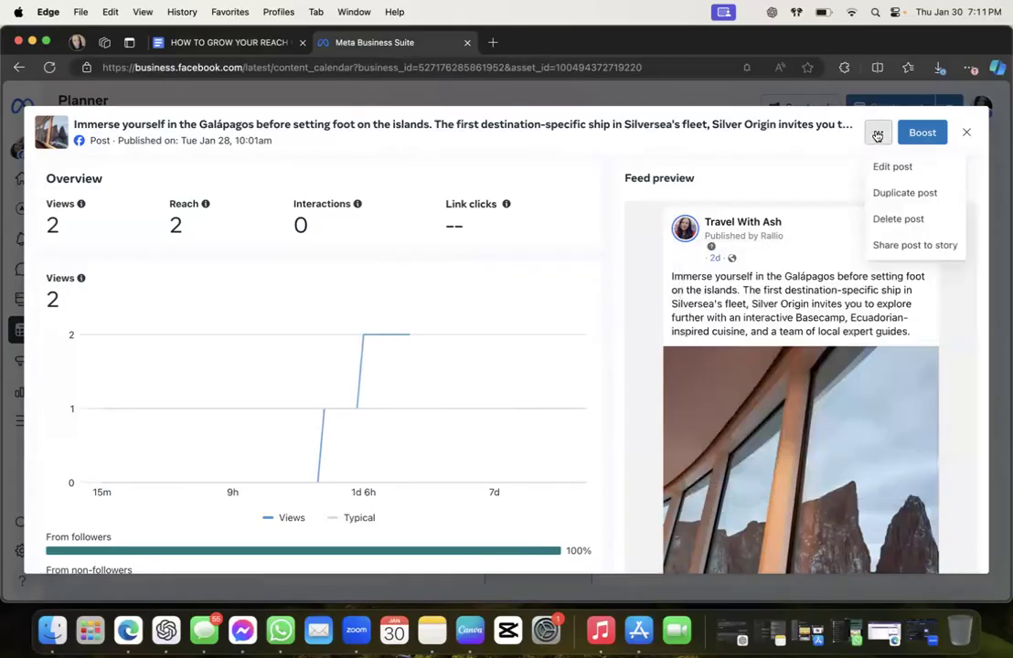
pyautogui.click(739, 224)
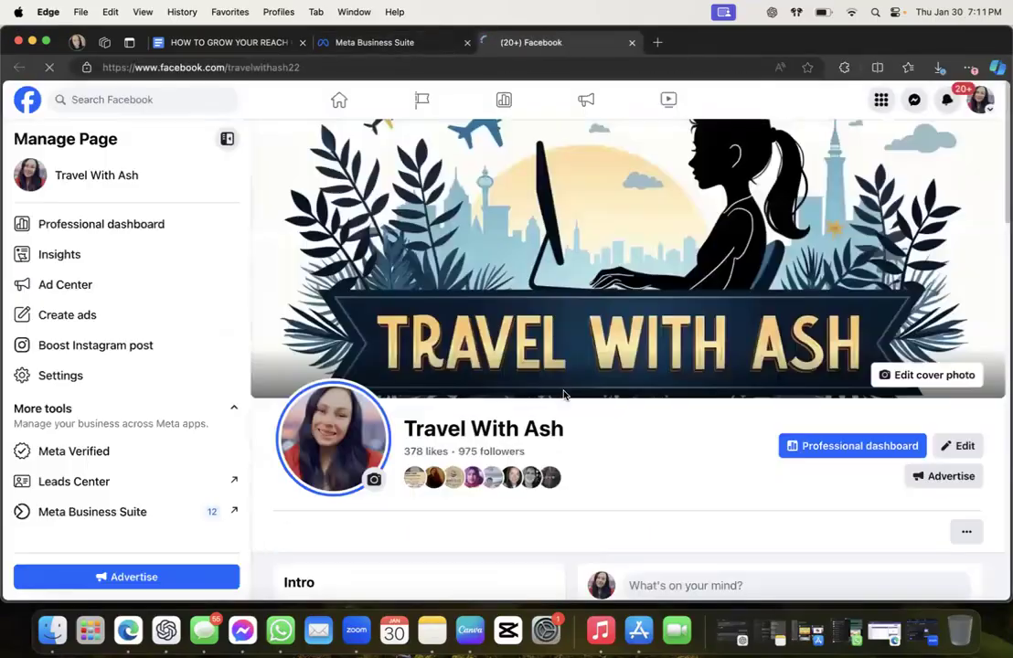
# Browse the posts on the Travel With Ash Facebook page, from the newest Eltz Castle post back to the January 28 Carnival post
pyautogui.scroll(-3, 559, 391)
pyautogui.scroll(-10, 558, 391)
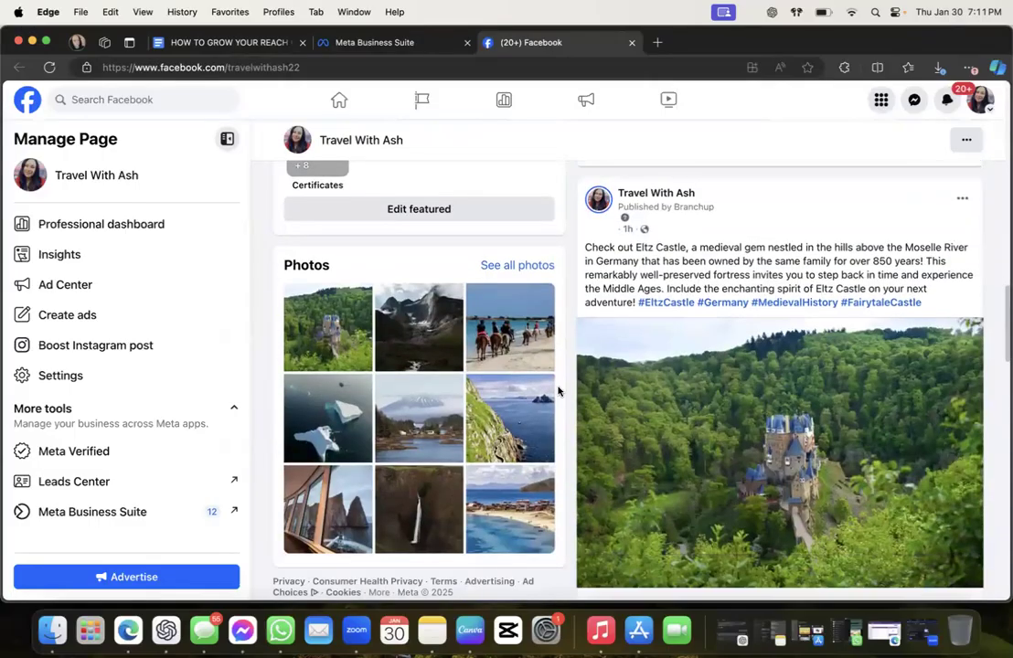
pyautogui.scroll(-8, 559, 391)
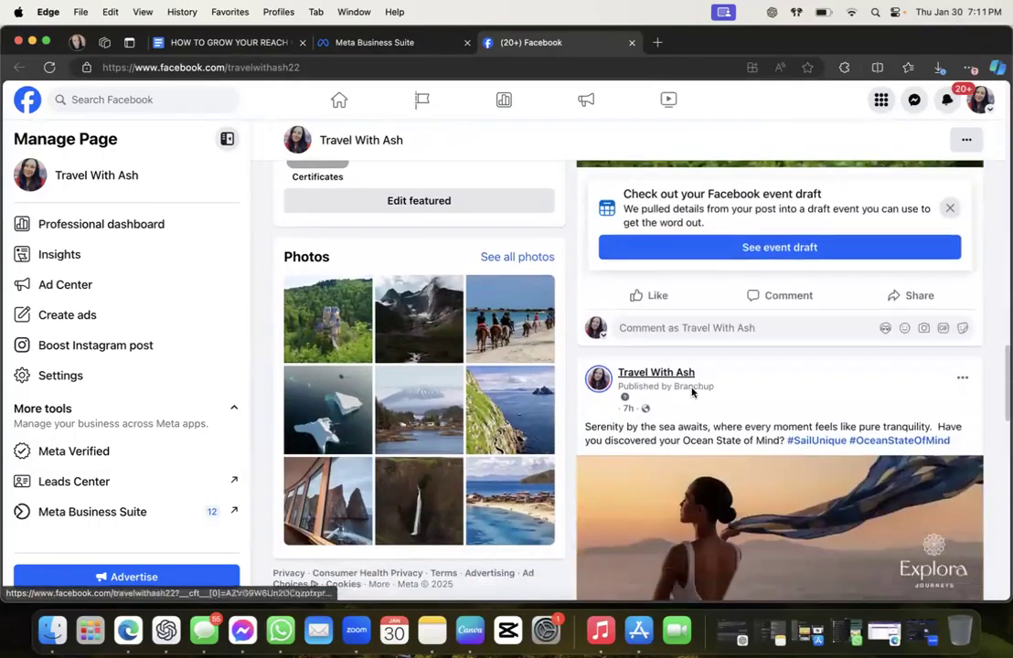
pyautogui.scroll(-2, 692, 393)
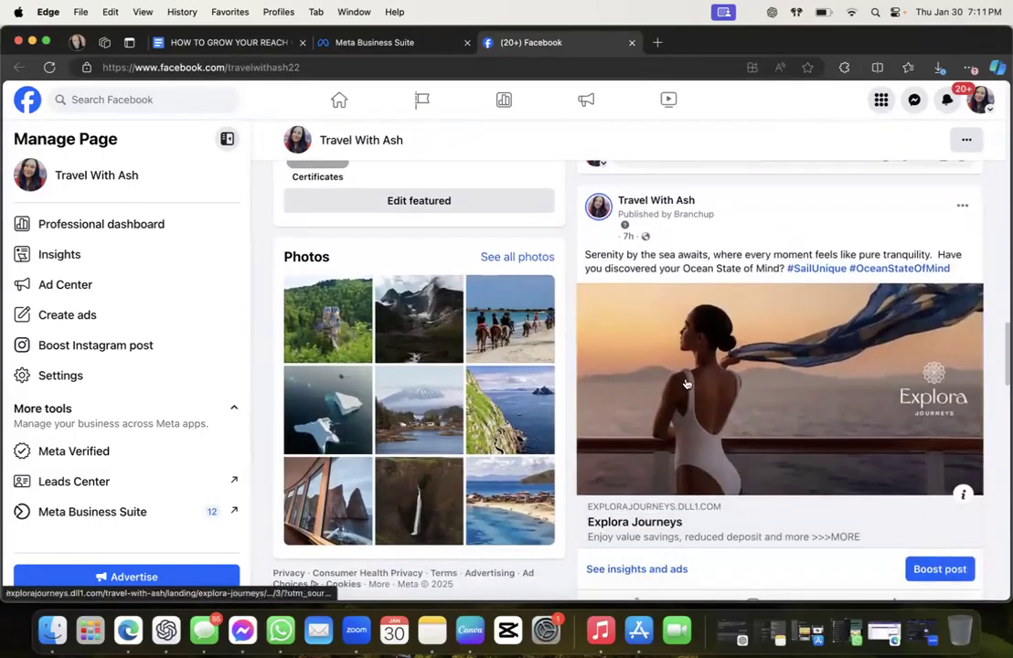
pyautogui.scroll(-8, 778, 466)
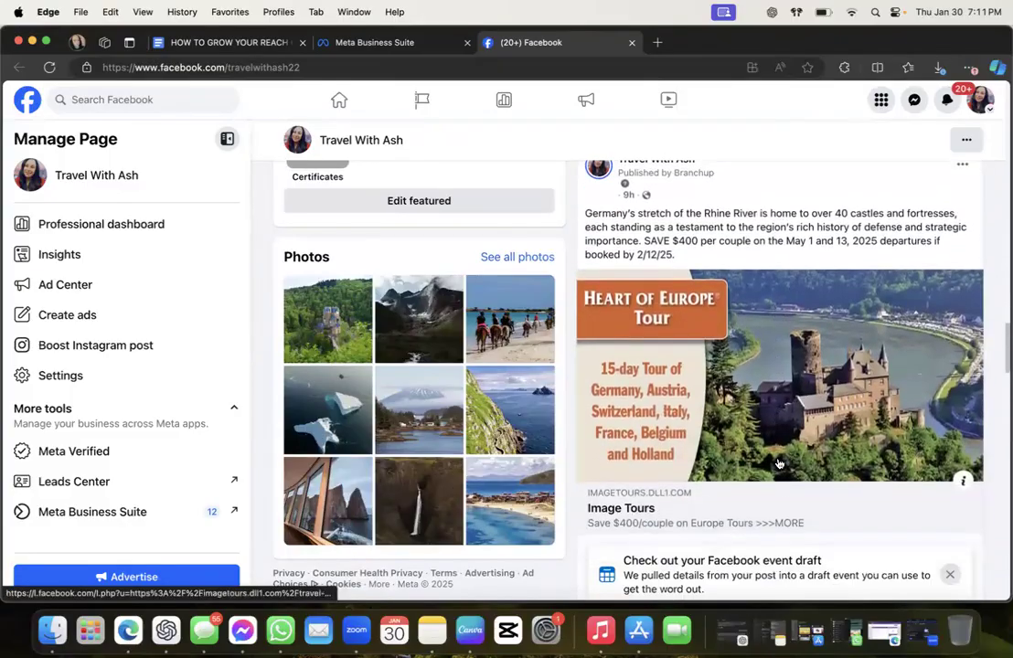
pyautogui.scroll(-7, 778, 464)
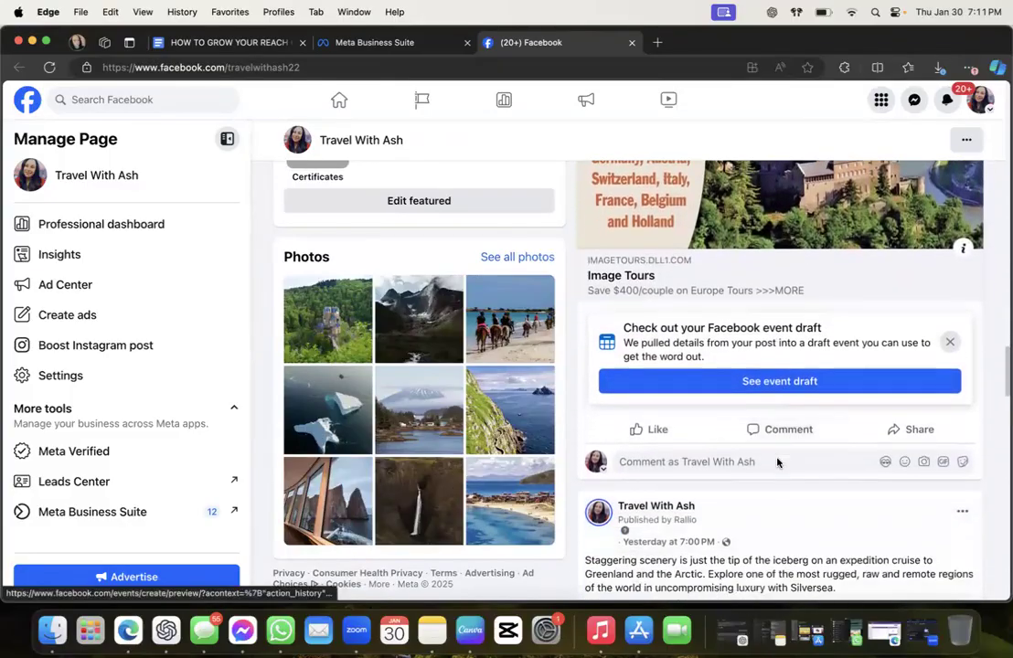
pyautogui.scroll(-10, 779, 463)
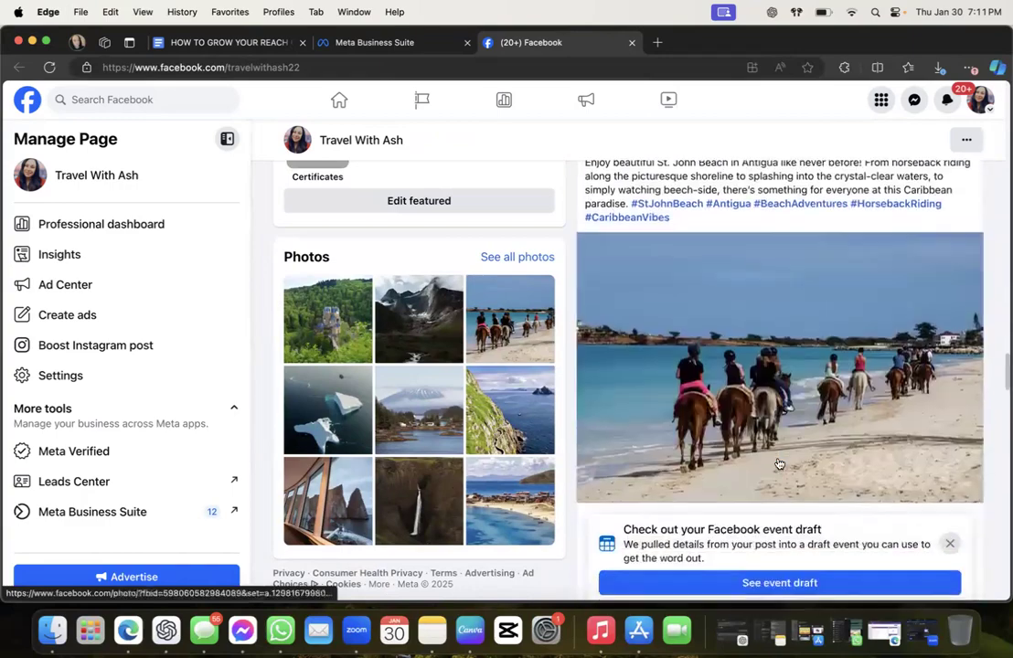
pyautogui.scroll(10, 778, 465)
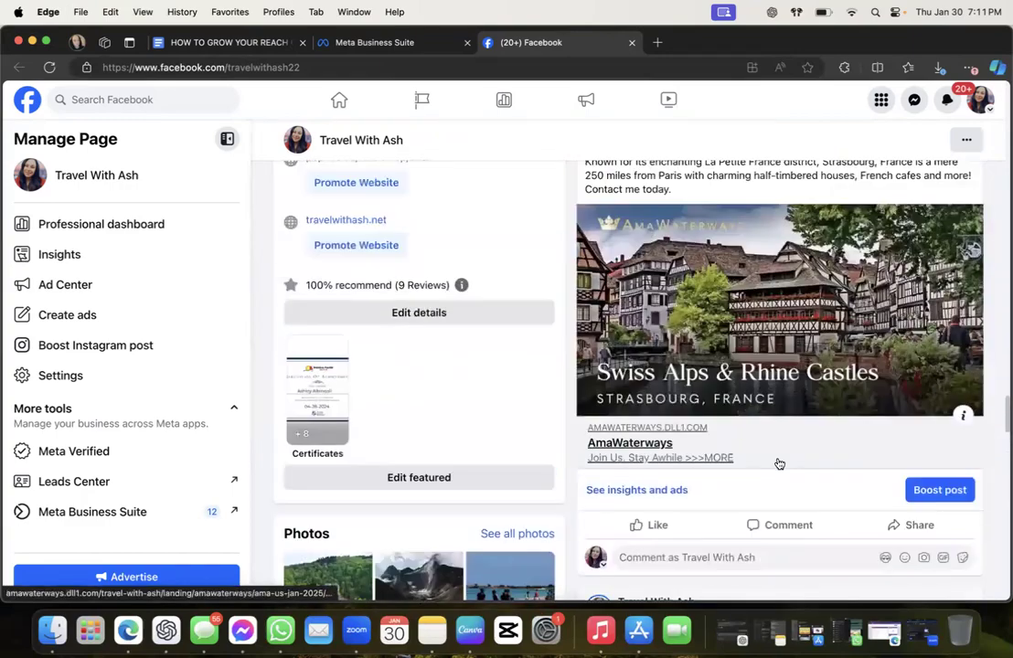
pyautogui.scroll(-15, 778, 461)
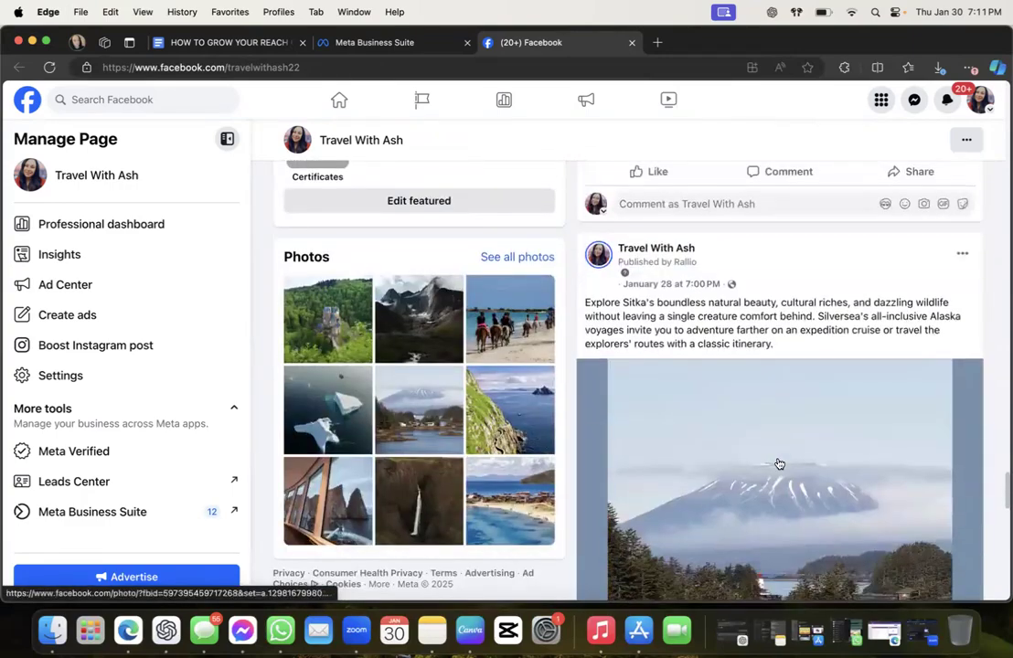
pyautogui.scroll(-2, 779, 463)
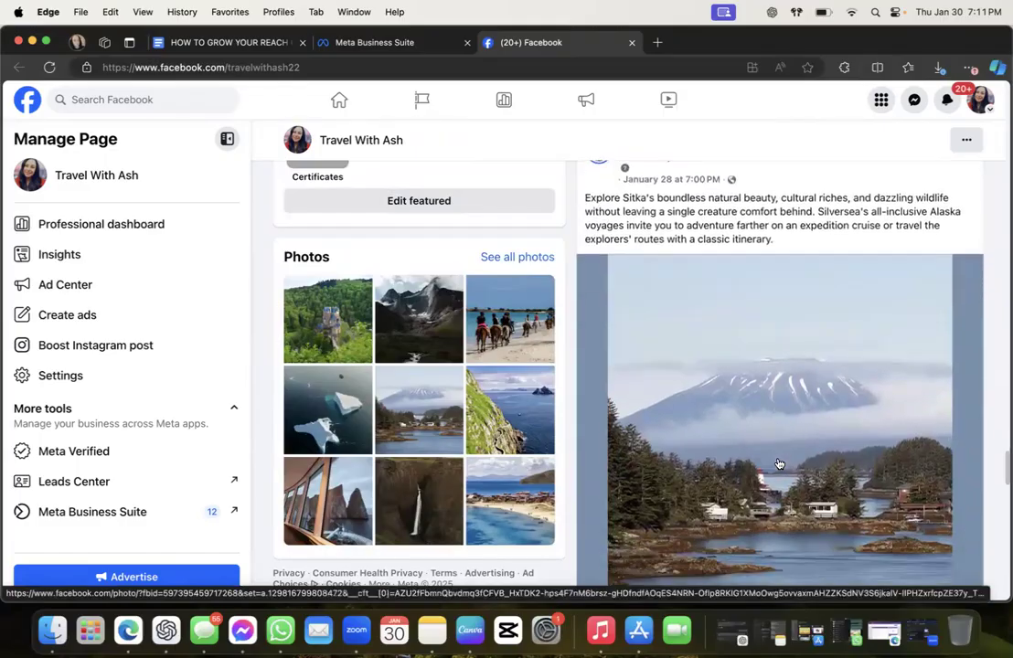
pyautogui.scroll(-15, 778, 464)
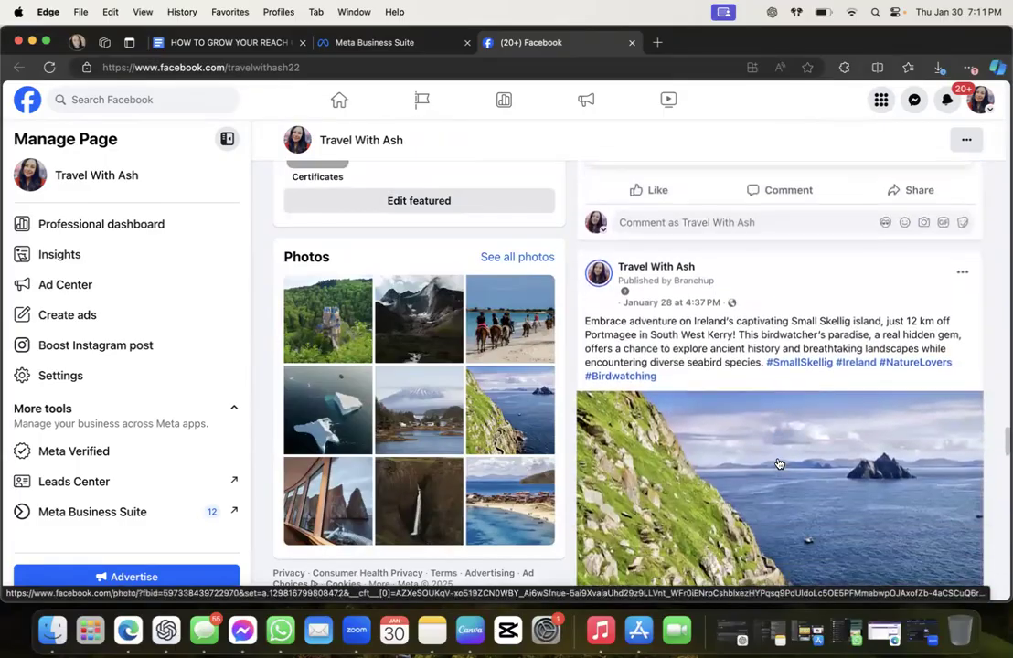
pyautogui.scroll(-12, 779, 463)
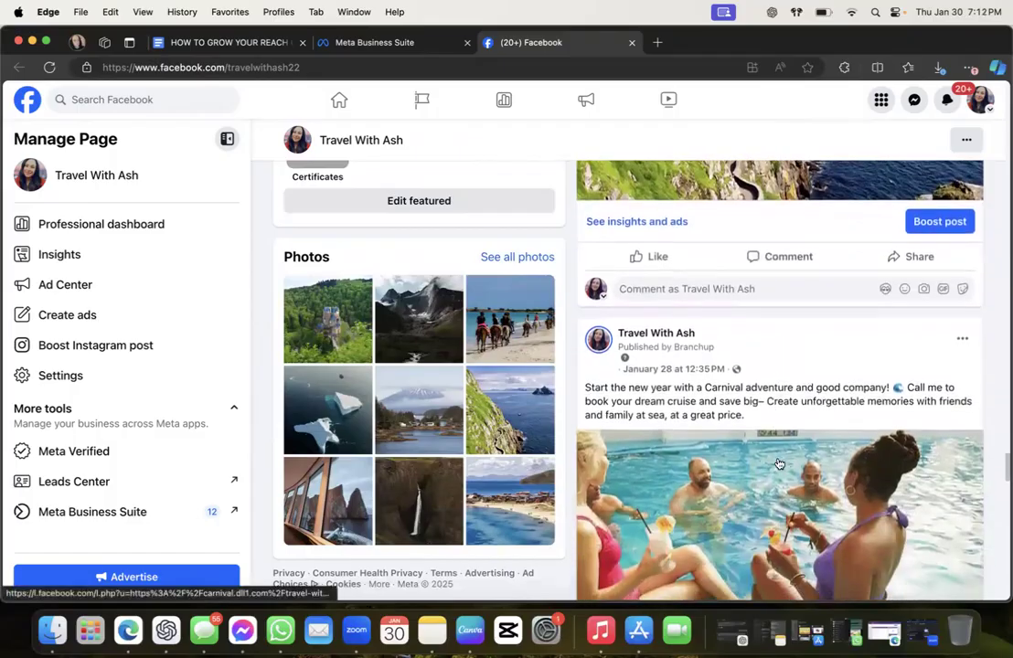
pyautogui.scroll(-7, 779, 464)
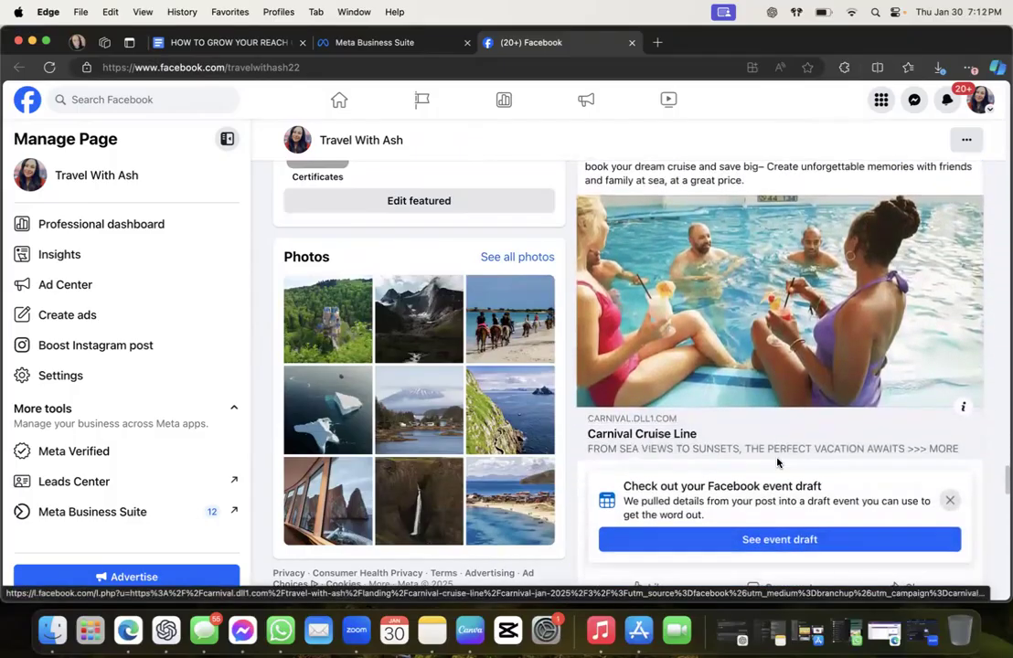
# Share the January 28 Carnival Cruise Line post to the FREE BUSINESS ADVERTISING group without adding text
pyautogui.scroll(-3, 804, 485)
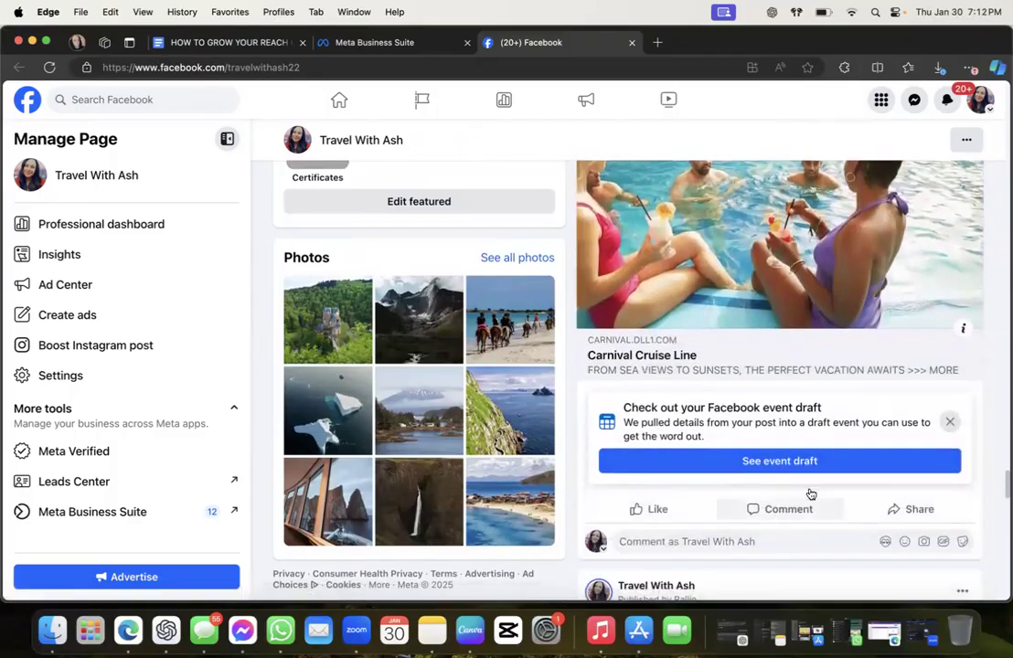
pyautogui.click(906, 511)
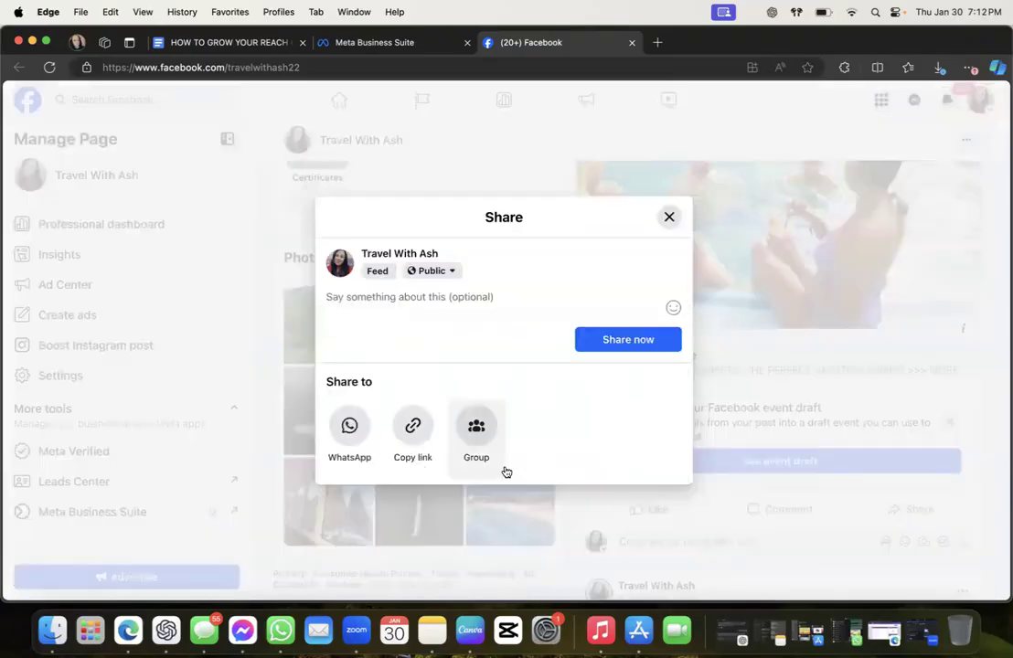
pyautogui.click(476, 429)
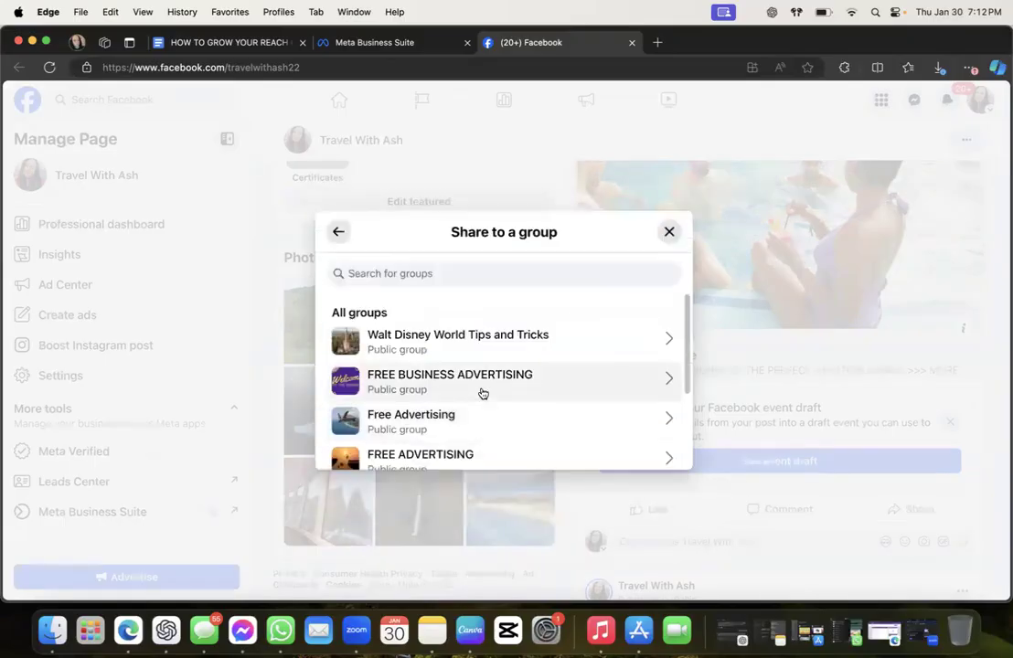
pyautogui.scroll(-1, 480, 393)
pyautogui.scroll(1, 480, 393)
pyautogui.click(457, 364)
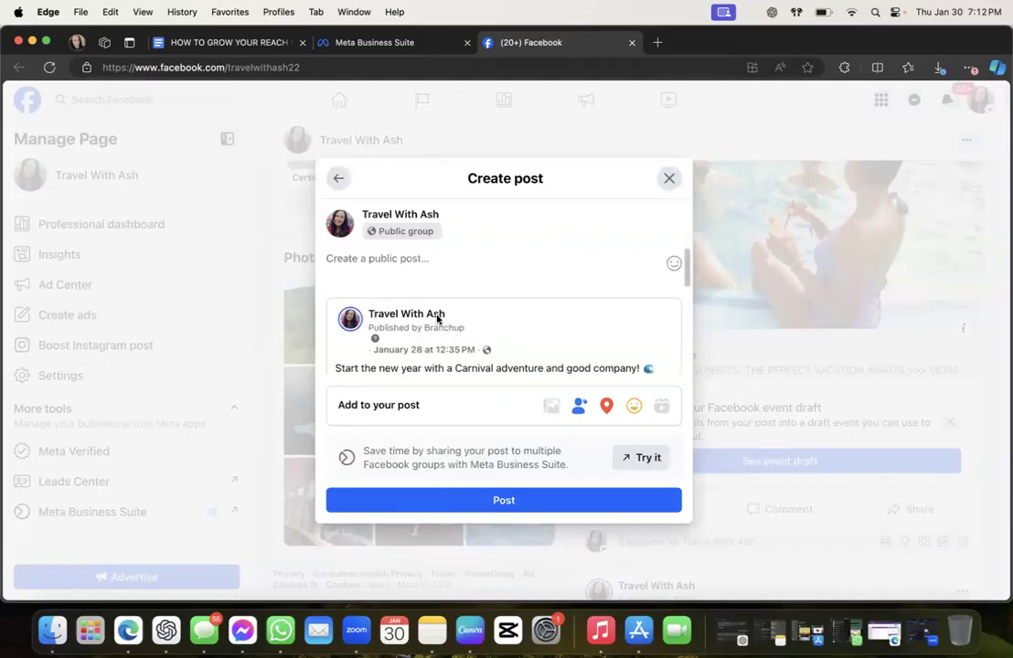
pyautogui.click(450, 501)
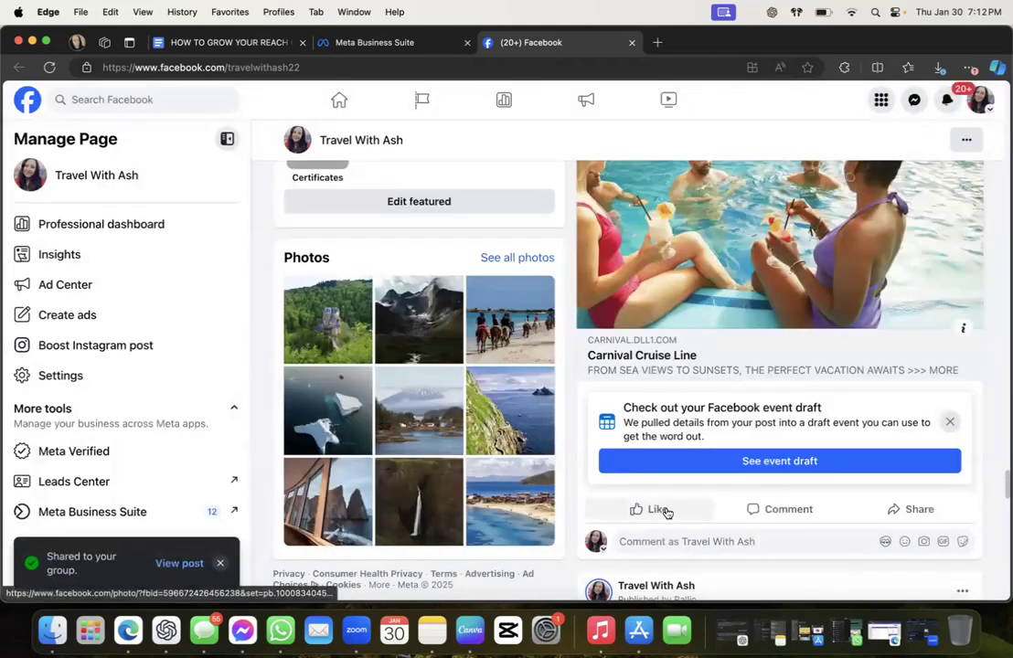
# Share the same Carnival Cruise Line post to the FREE ADVERTISING public group
pyautogui.click(904, 509)
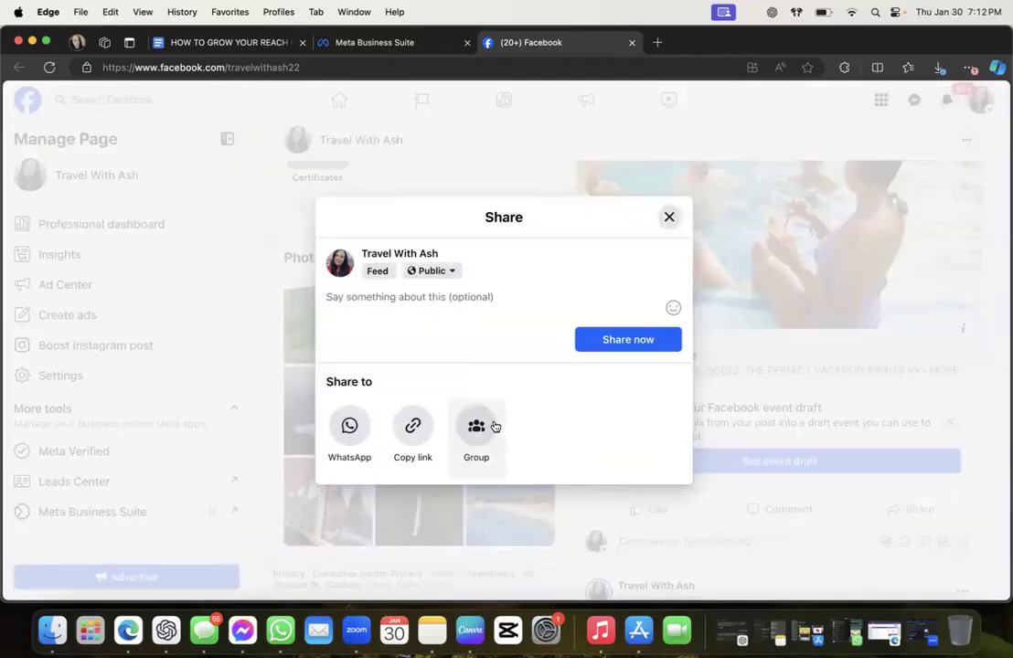
pyautogui.click(477, 429)
pyautogui.scroll(-2, 486, 391)
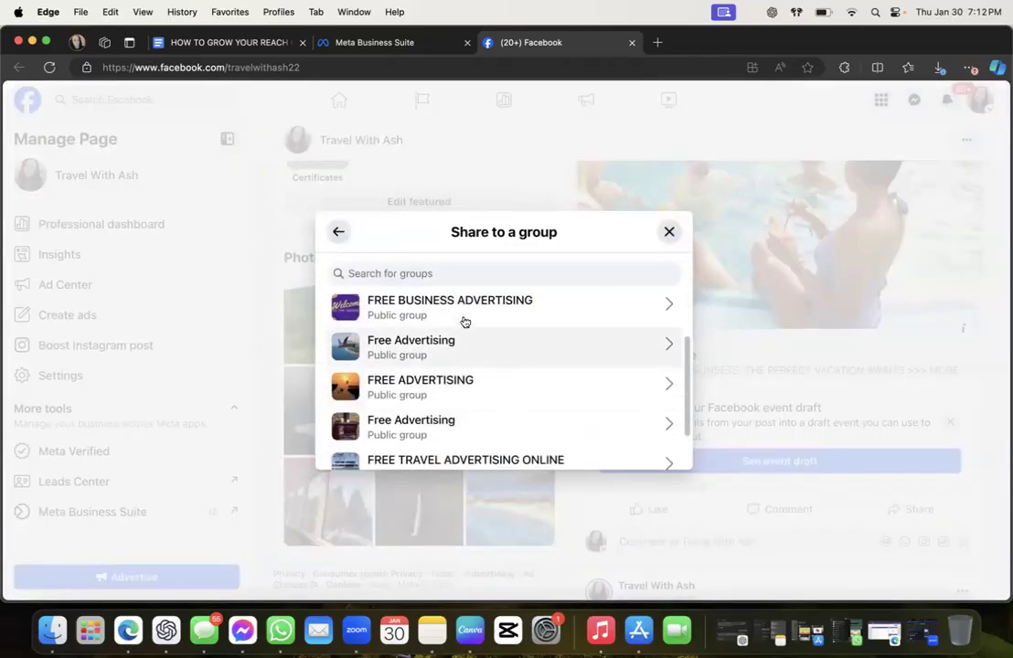
pyautogui.click(441, 380)
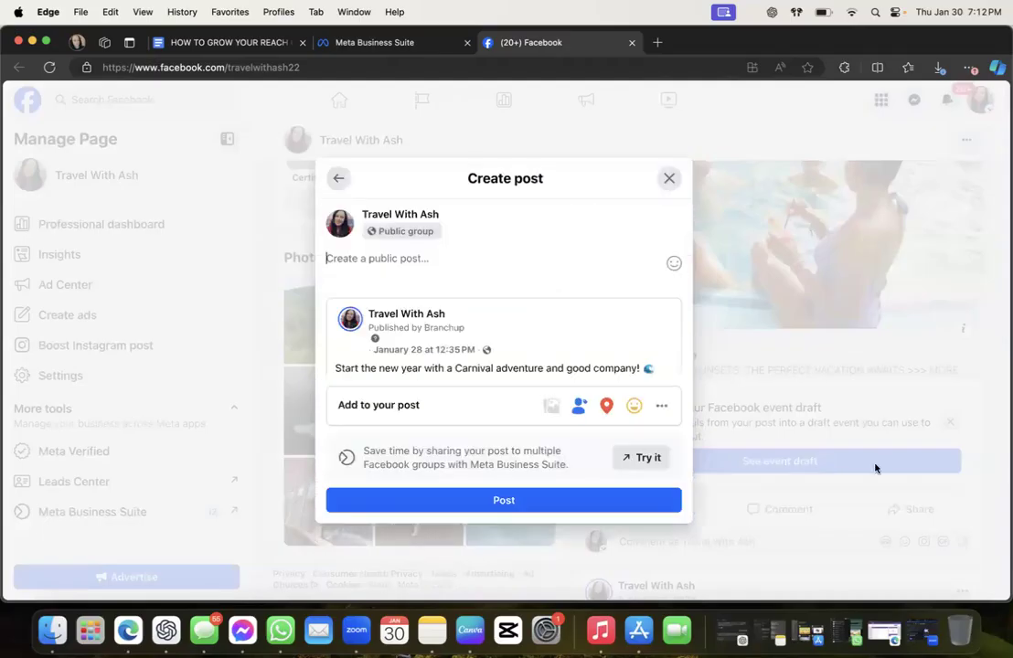
pyautogui.click(549, 499)
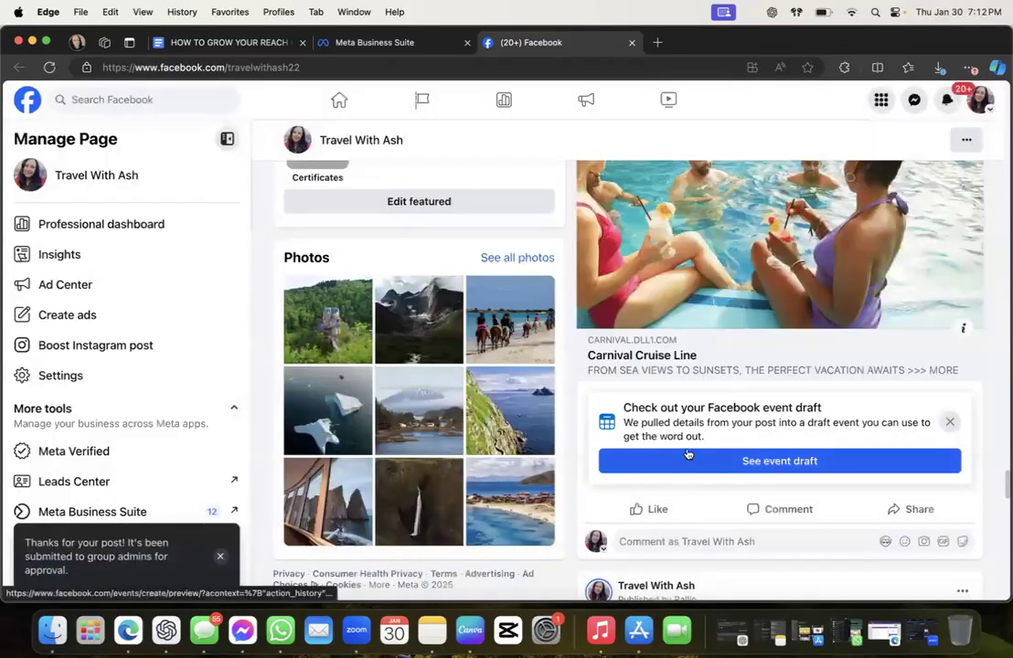
# Share the ship window photo post, just above the January 27 Iceland post, to one of the public groups
pyautogui.scroll(-5, 687, 454)
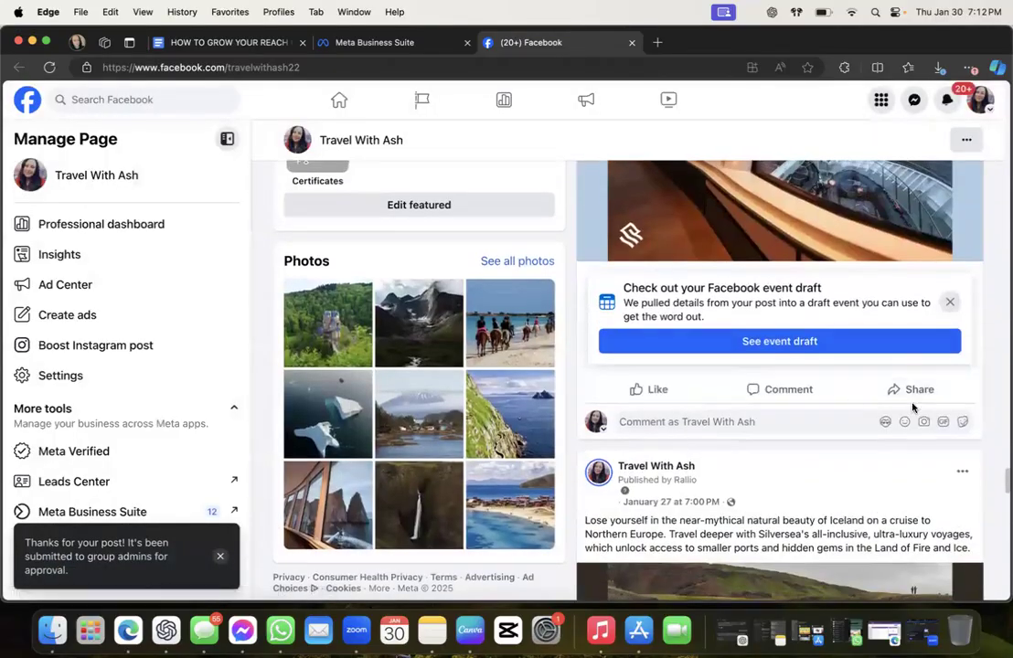
pyautogui.click(904, 392)
pyautogui.click(538, 425)
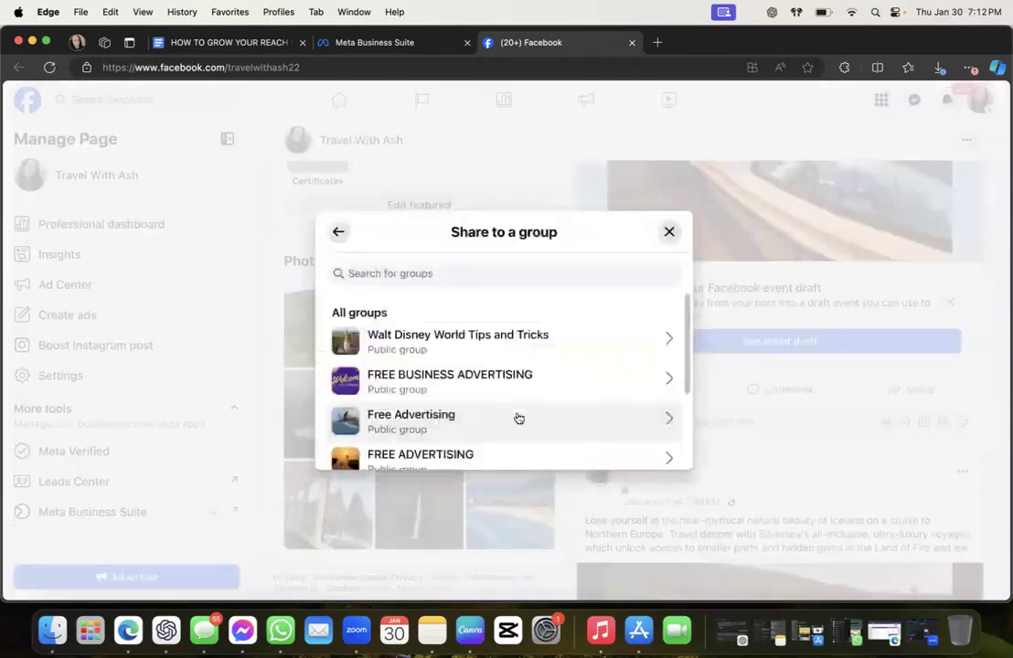
pyautogui.scroll(-3, 514, 416)
pyautogui.click(494, 406)
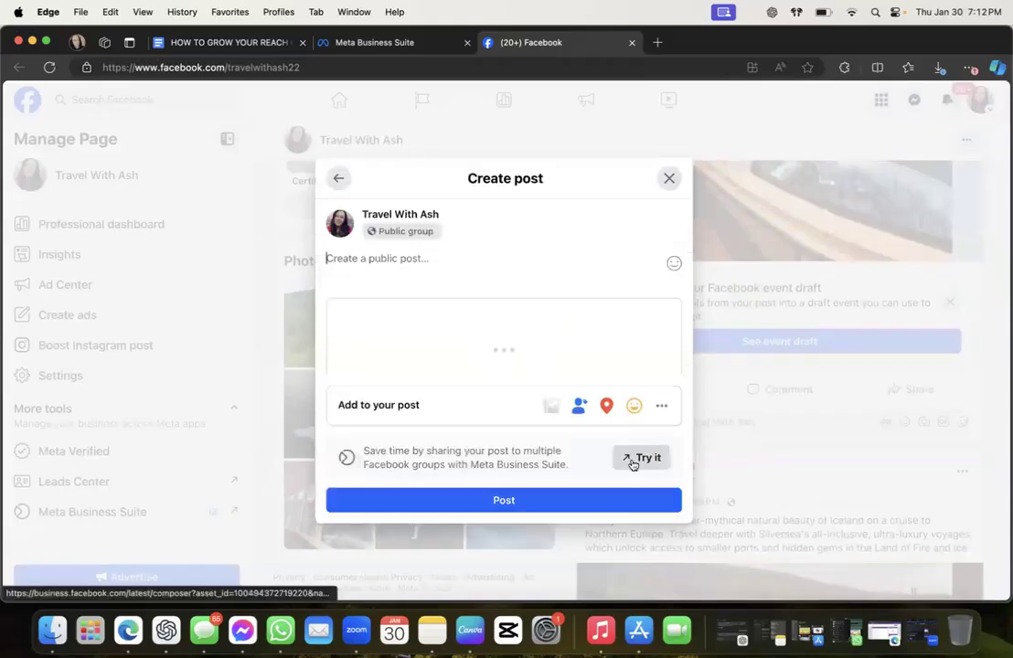
pyautogui.click(569, 499)
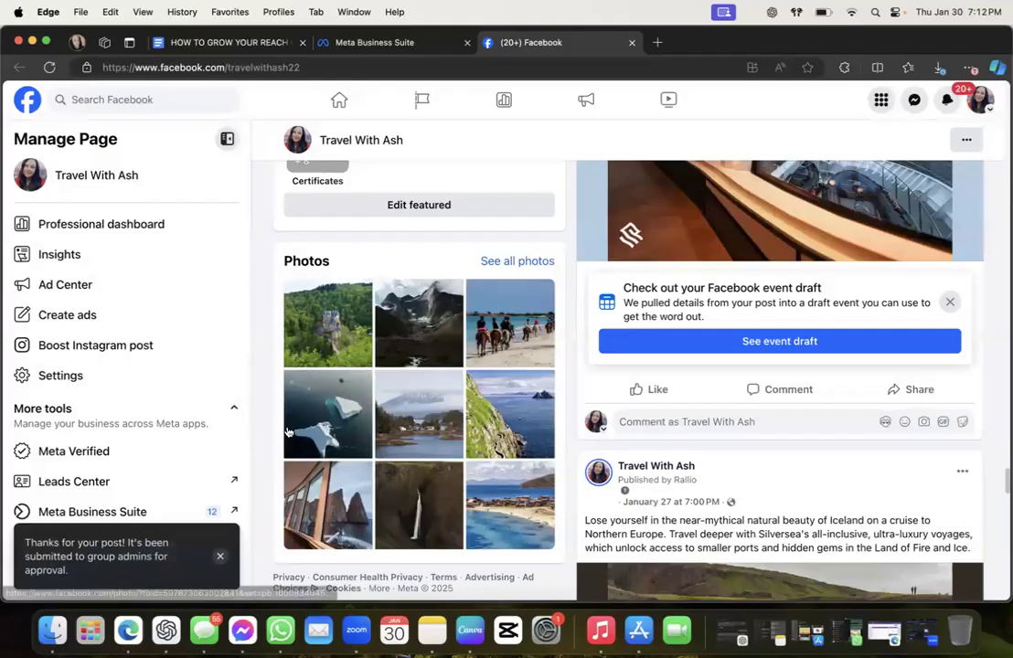
# Search Facebook for "free a", open the FREE BUSINESS ADVERTISING group and view the shared Carnival Cruise Line post in its discussion
pyautogui.click(102, 99)
pyautogui.write('fr')
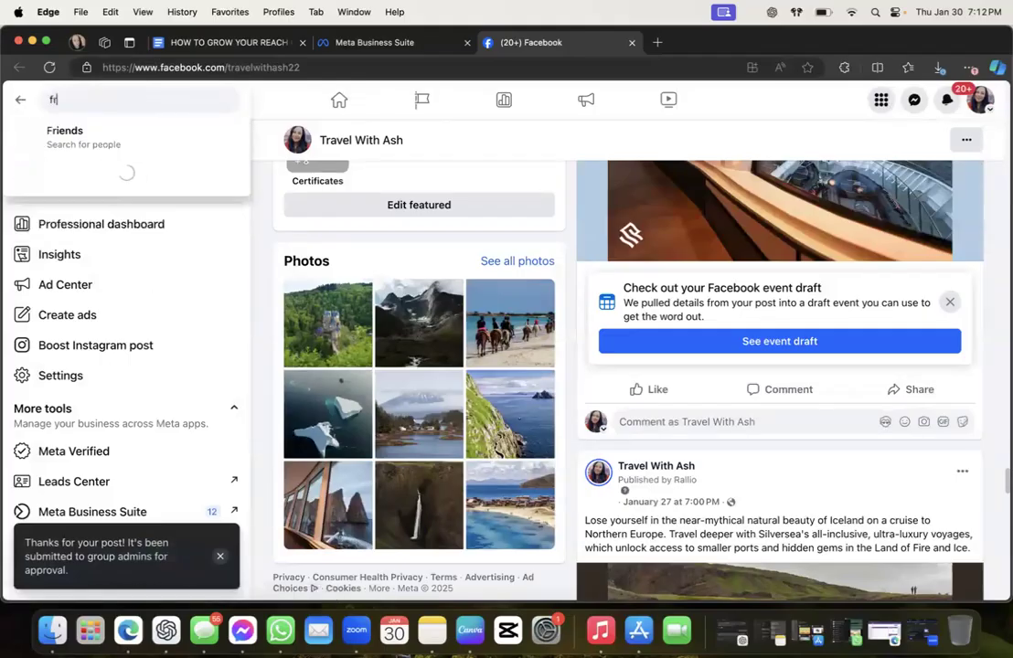
pyautogui.write('ee a')
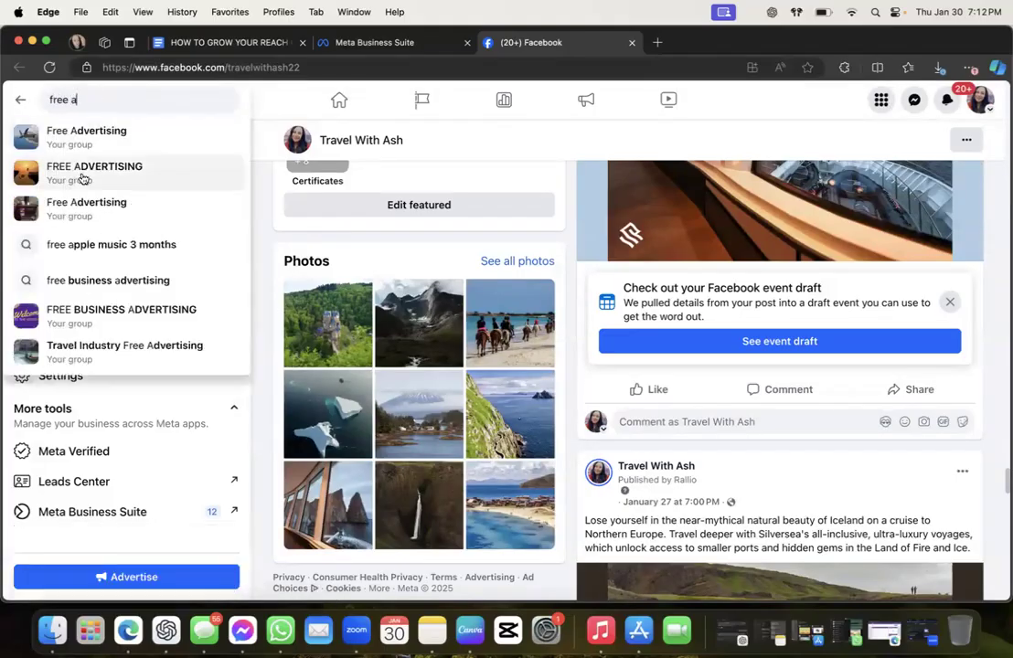
pyautogui.click(83, 312)
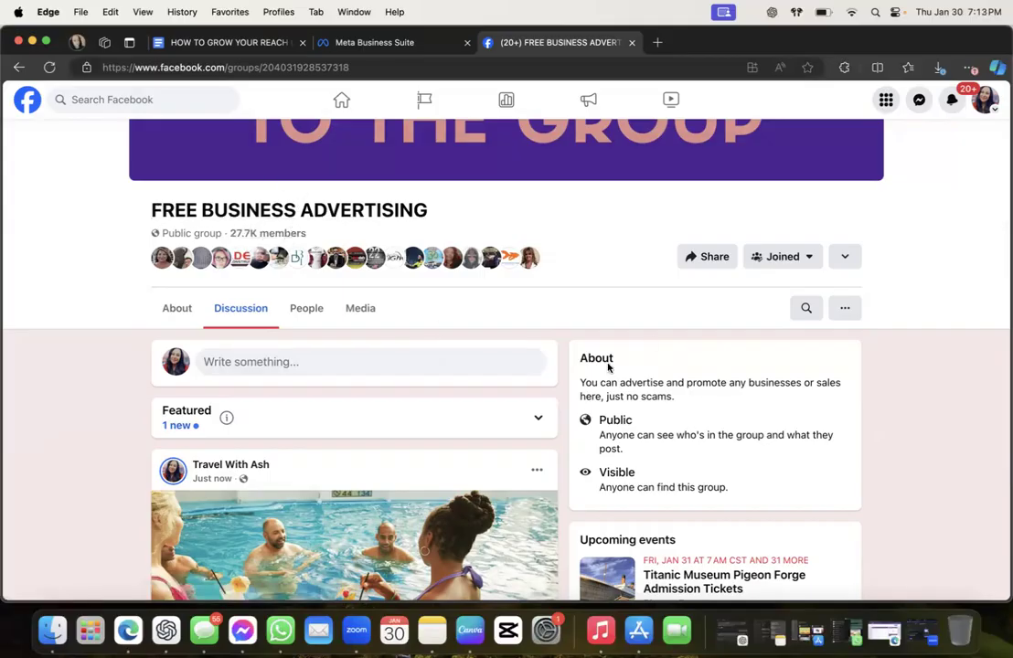
pyautogui.scroll(-5, 601, 421)
pyautogui.scroll(-1, 603, 422)
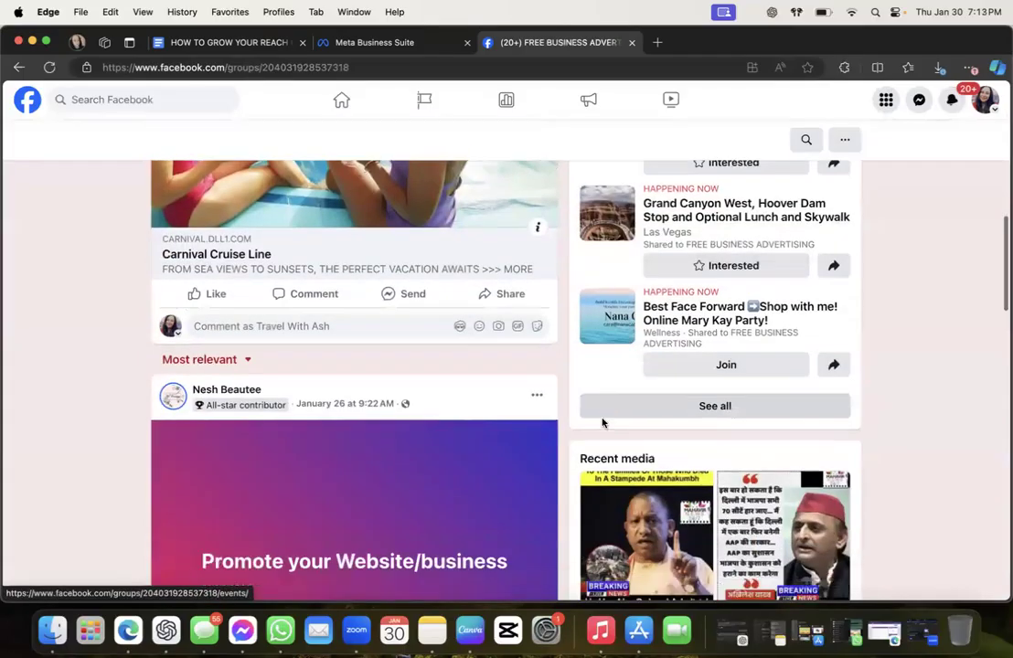
pyautogui.scroll(5, 603, 425)
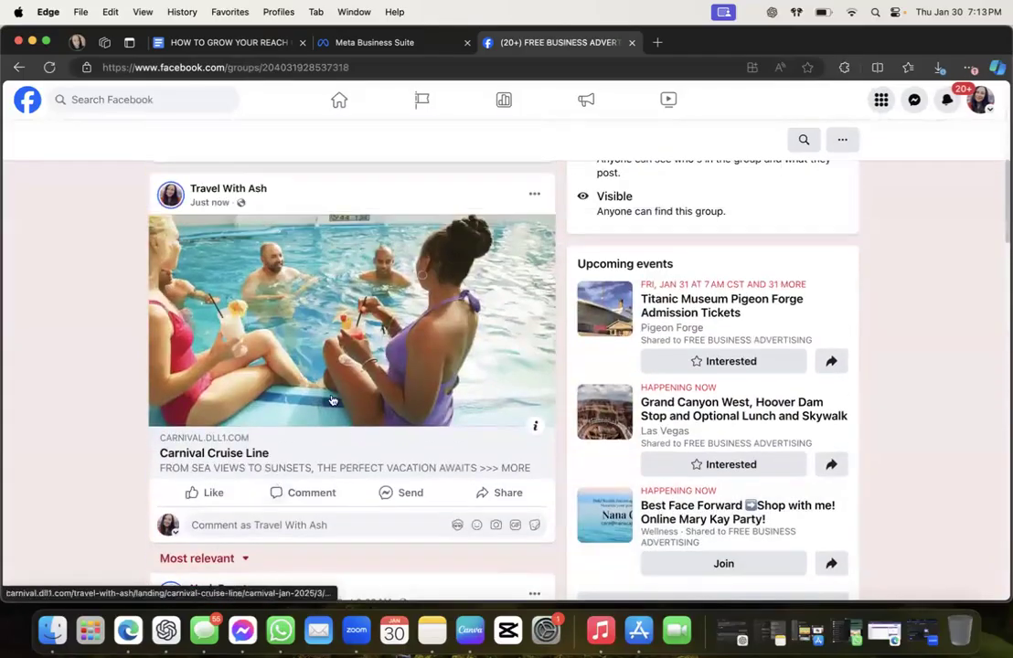
pyautogui.scroll(5, 331, 400)
pyautogui.scroll(-3, 330, 399)
pyautogui.scroll(-2, 332, 399)
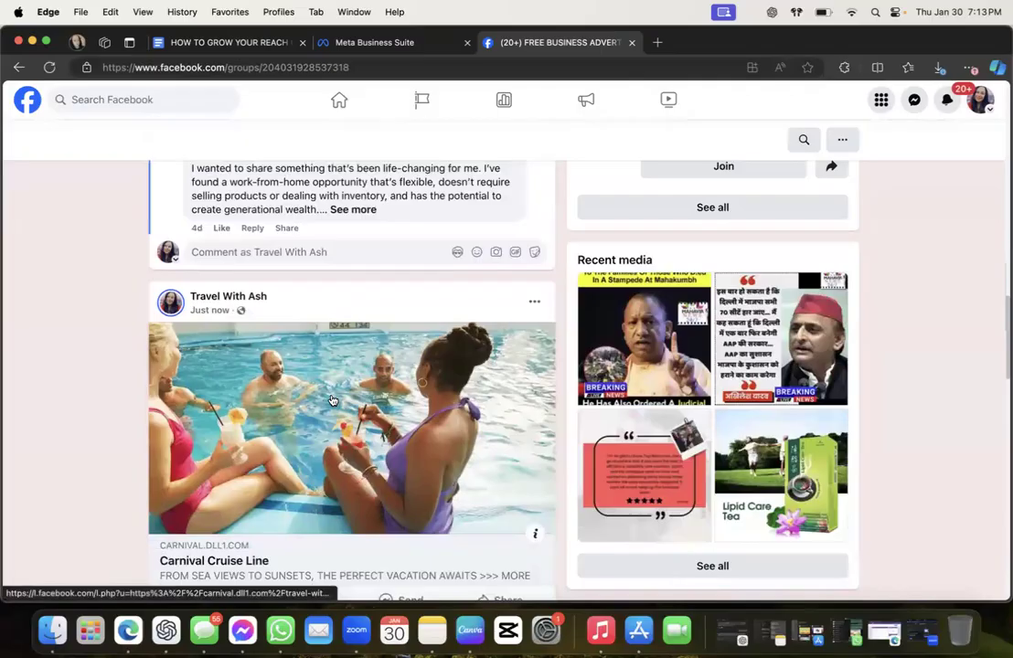
# Delete the page's Carnival Cruise Line post from the FREE BUSINESS ADVERTISING group and look over the remaining discussion
pyautogui.scroll(1, 501, 237)
pyautogui.click(535, 261)
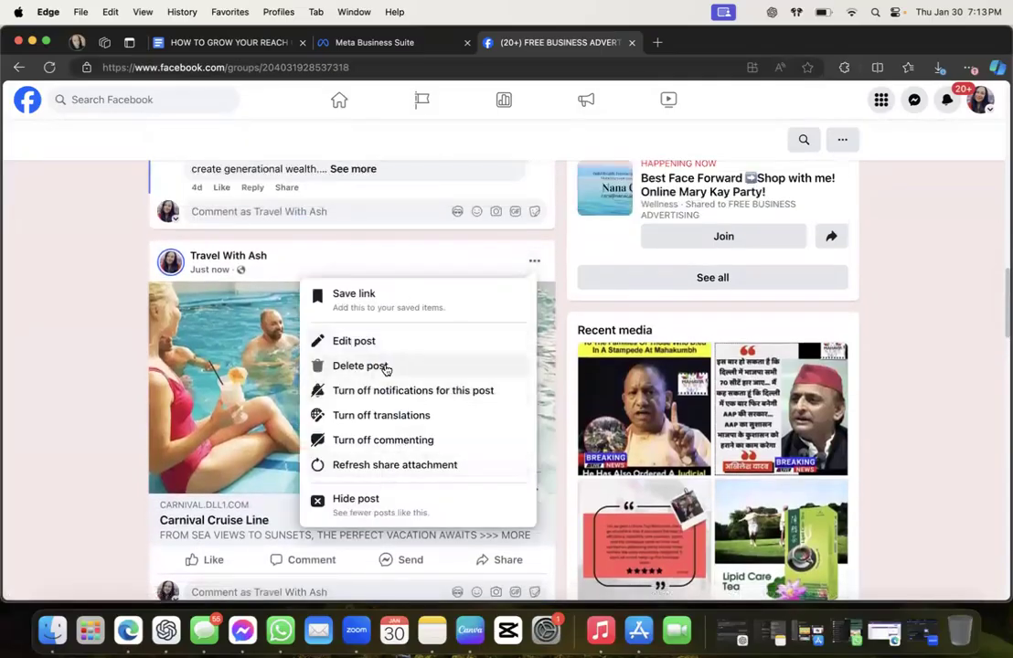
pyautogui.click(384, 366)
pyautogui.click(619, 389)
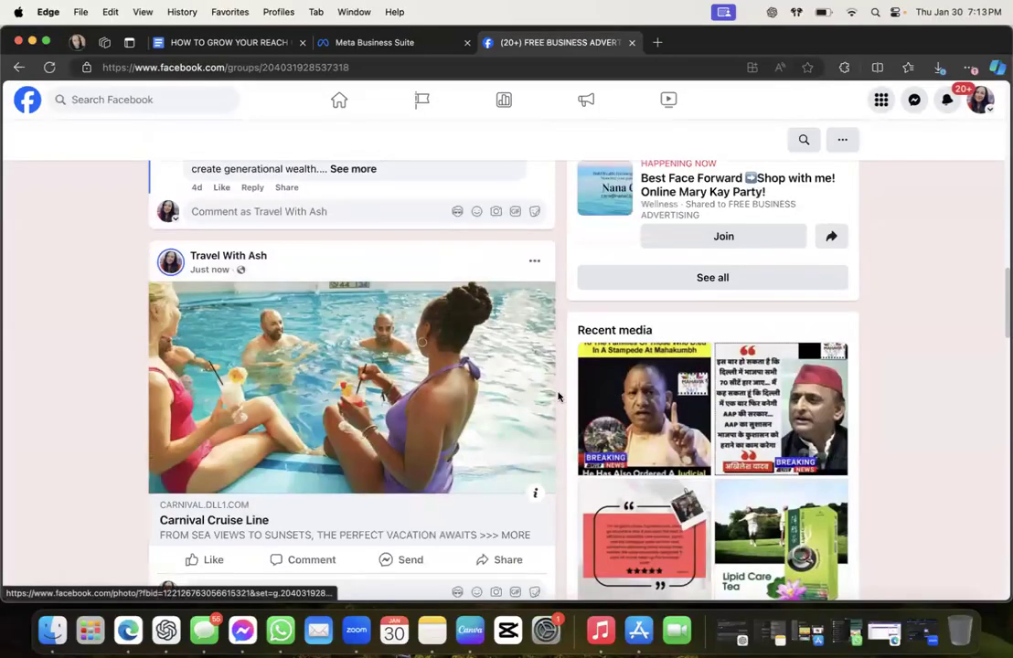
pyautogui.scroll(-4, 560, 395)
pyautogui.scroll(-7, 560, 395)
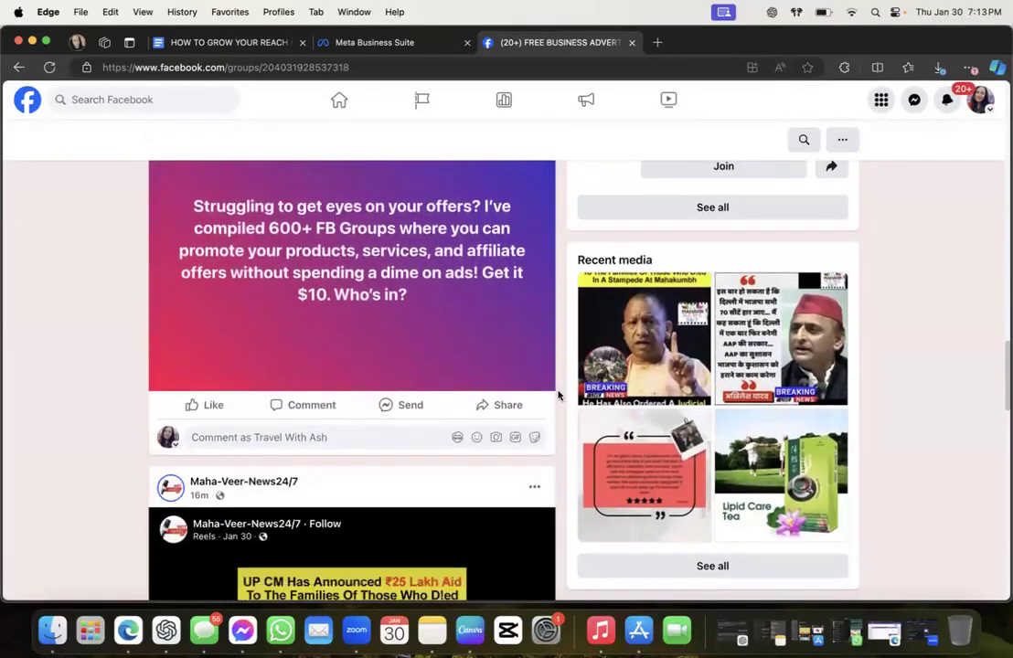
pyautogui.scroll(10, 559, 395)
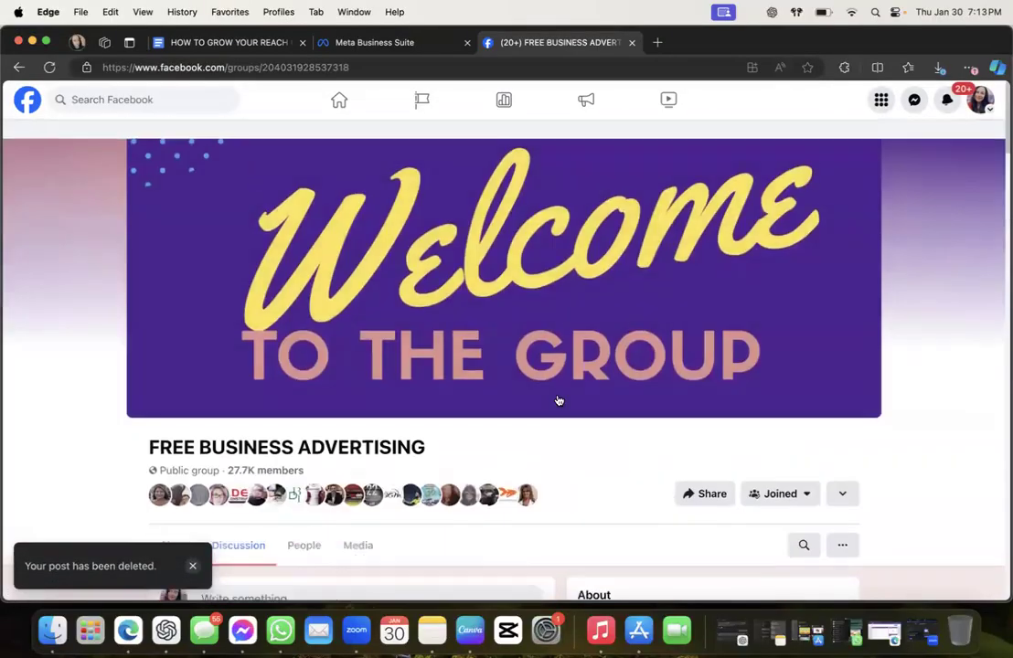
# Close the group page and the Galápagos post details, and review the During the Week tasks in the marketing plan document
pyautogui.click(631, 42)
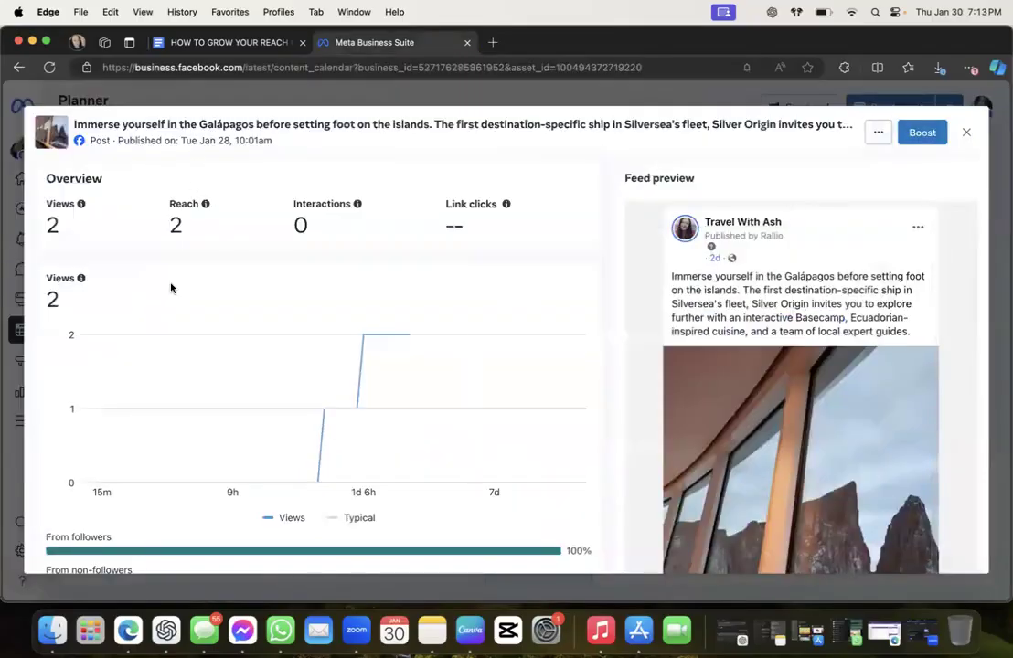
pyautogui.click(965, 133)
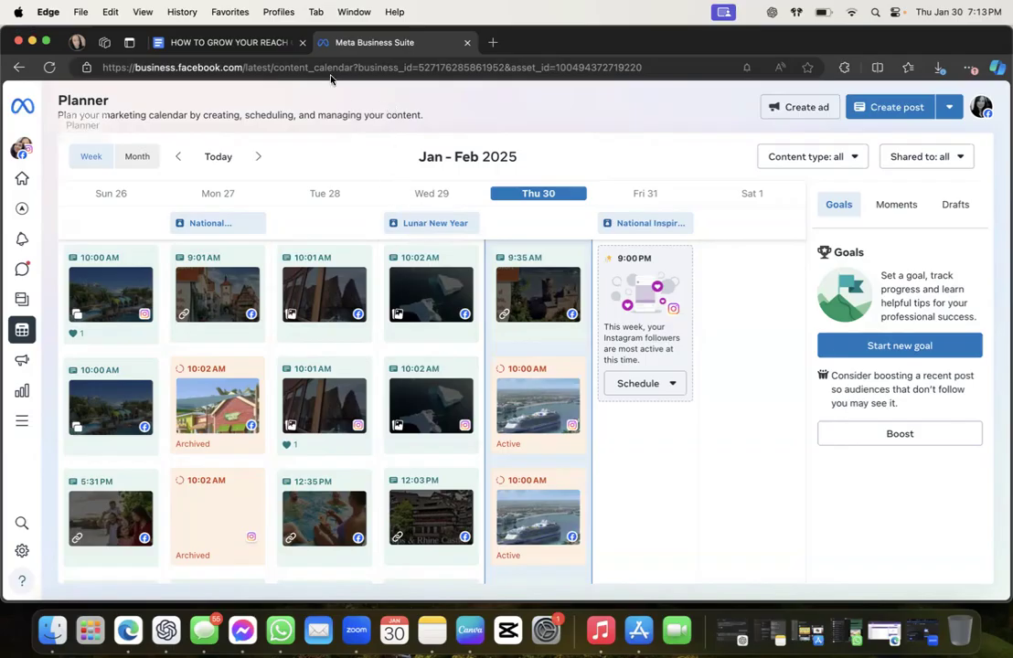
pyautogui.click(240, 43)
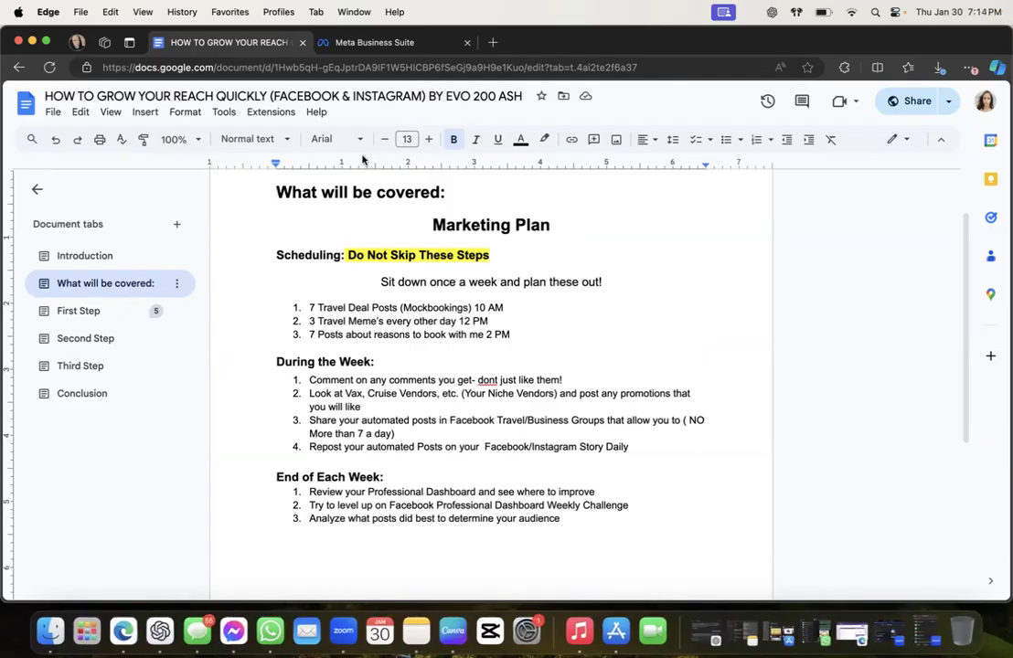
# View the January 30 Rhine River post's details in the Planner and open the Travel With Ash Facebook page from its feed preview
pyautogui.click(350, 42)
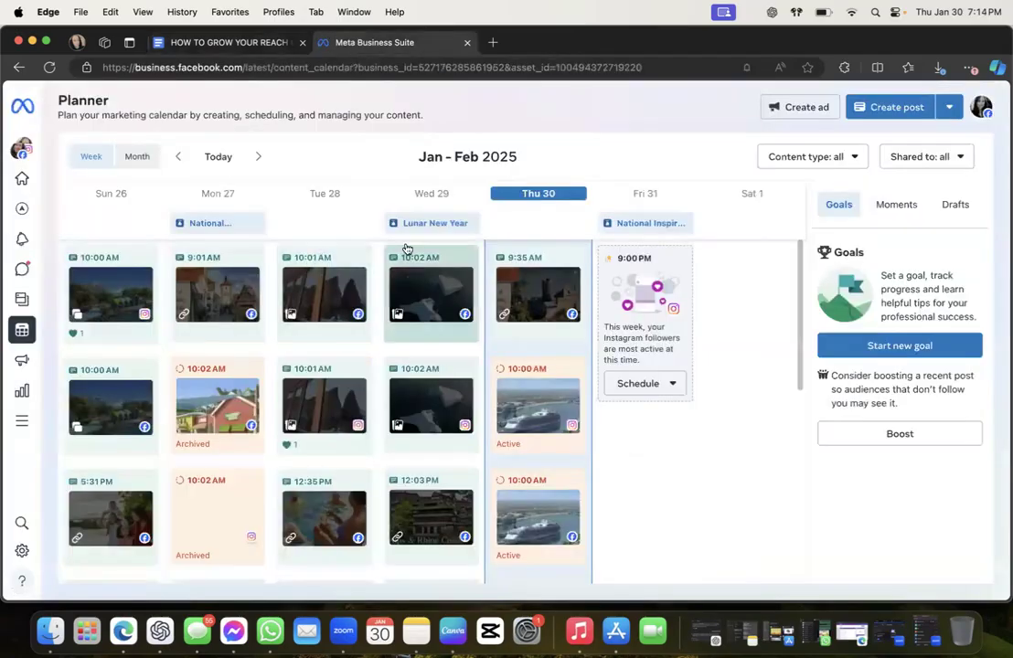
pyautogui.click(524, 281)
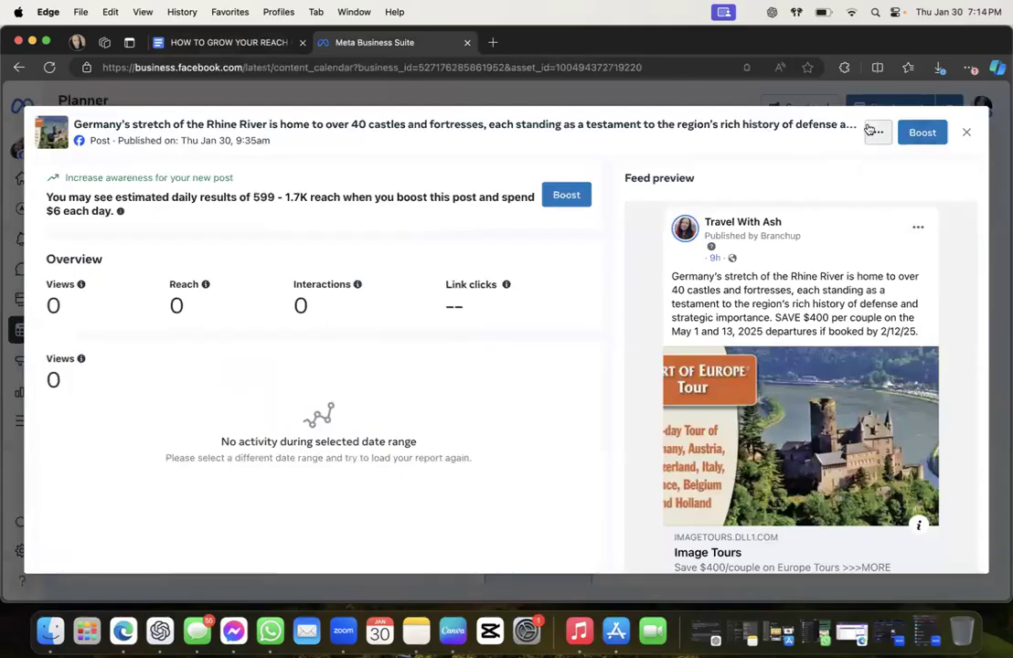
pyautogui.click(876, 132)
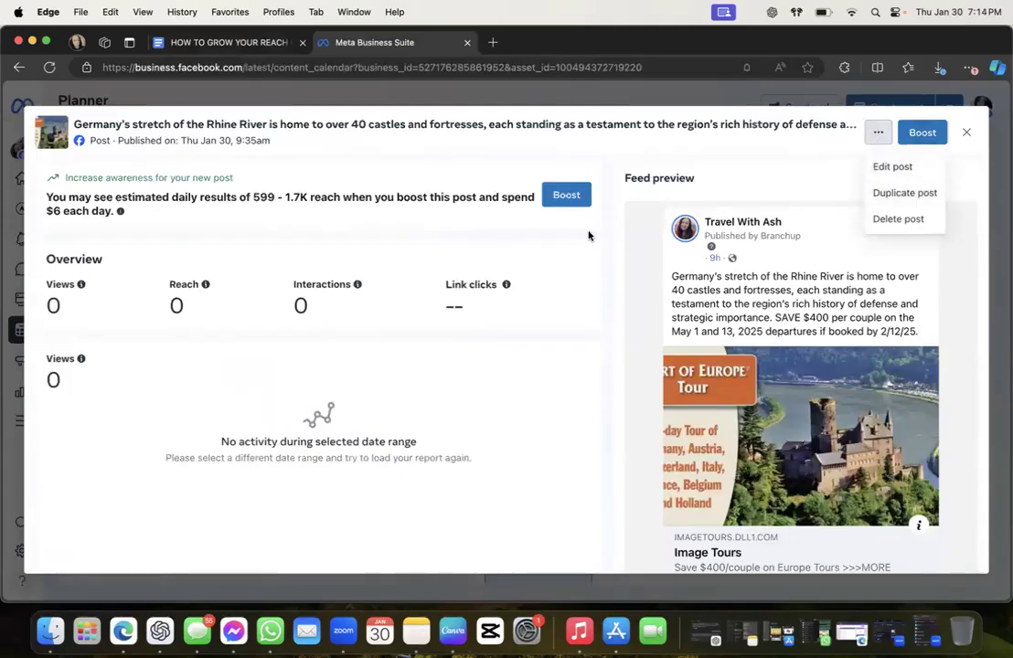
pyautogui.click(783, 220)
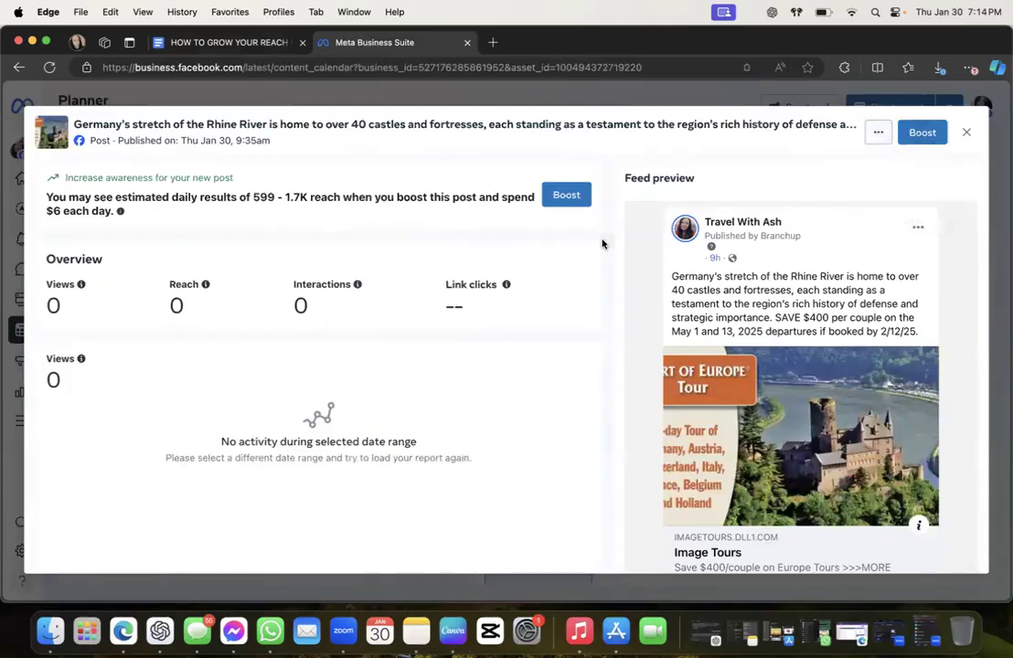
pyautogui.click(732, 223)
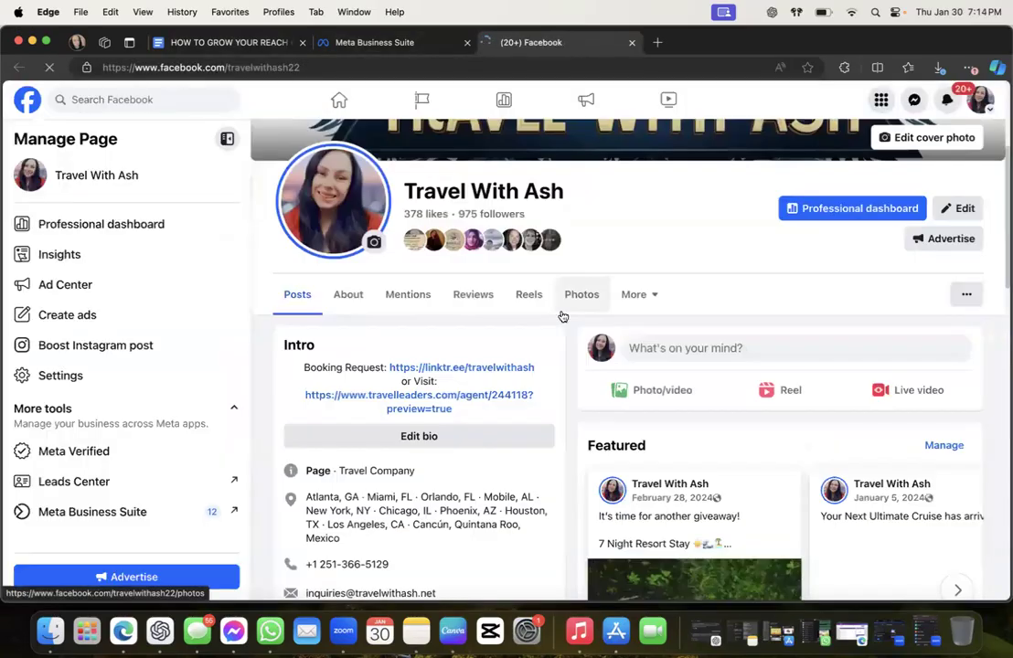
# Share the January 30 Silversea Ocean voyages reel to the page's story
pyautogui.scroll(-10, 561, 315)
pyautogui.scroll(1, 603, 292)
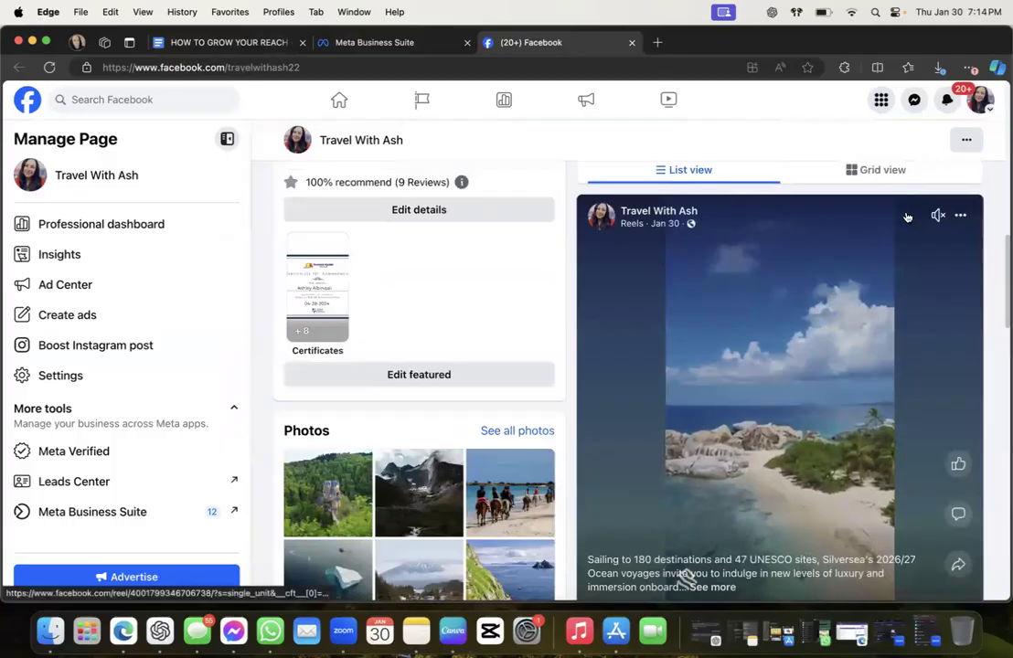
pyautogui.click(959, 216)
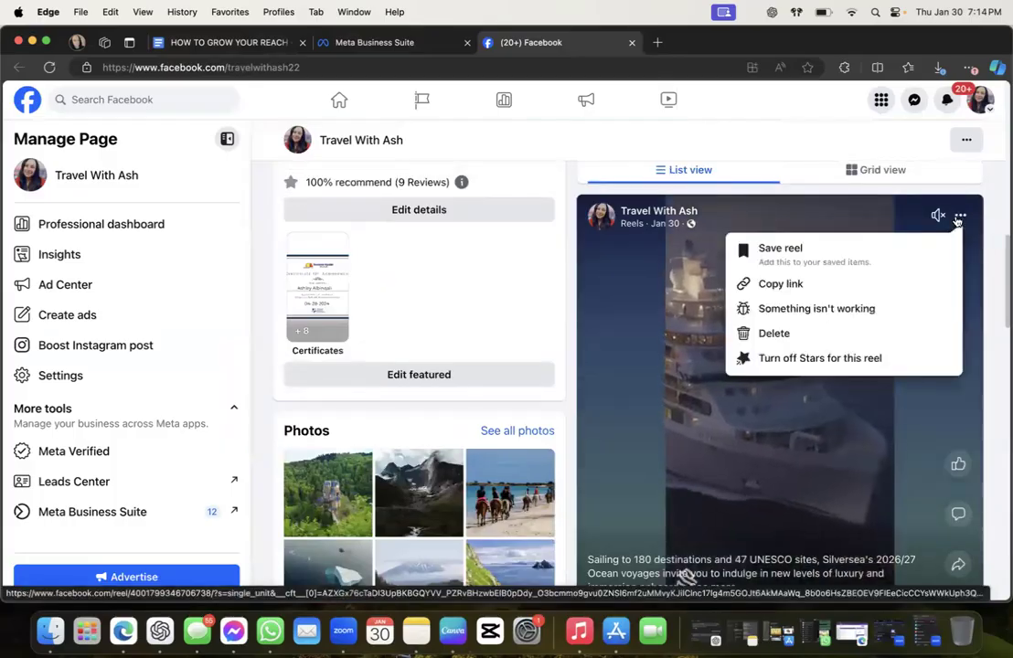
pyautogui.scroll(-3, 957, 219)
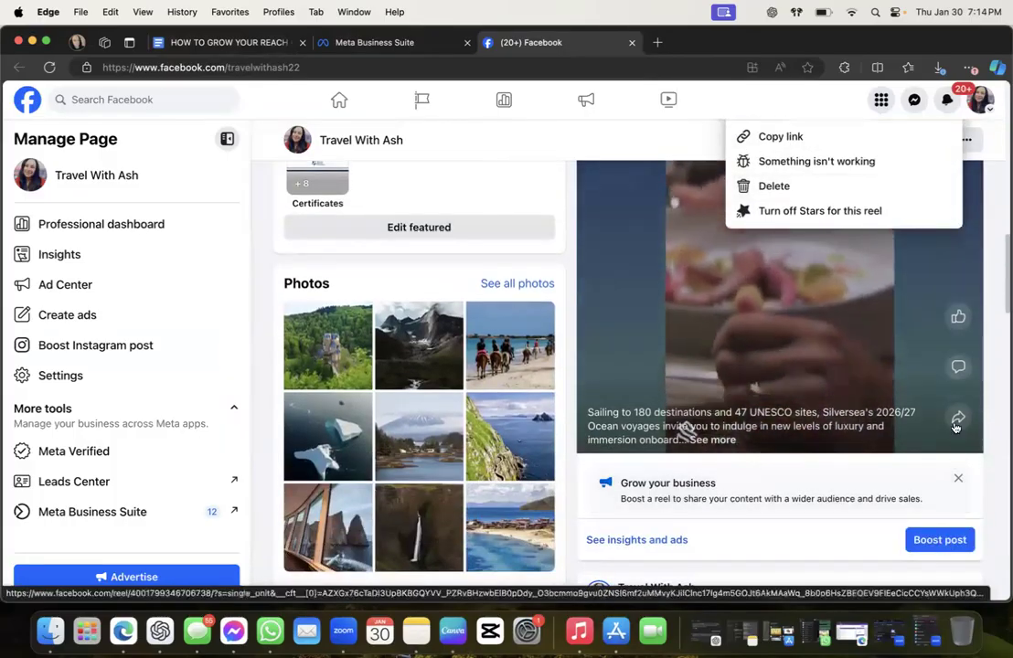
pyautogui.click(956, 421)
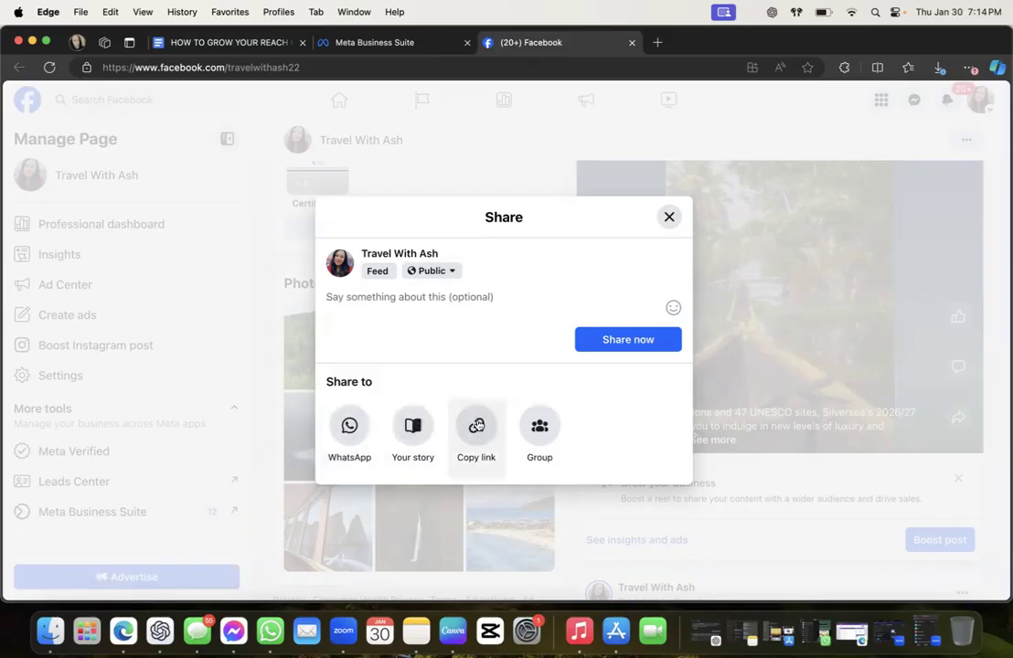
pyautogui.click(398, 443)
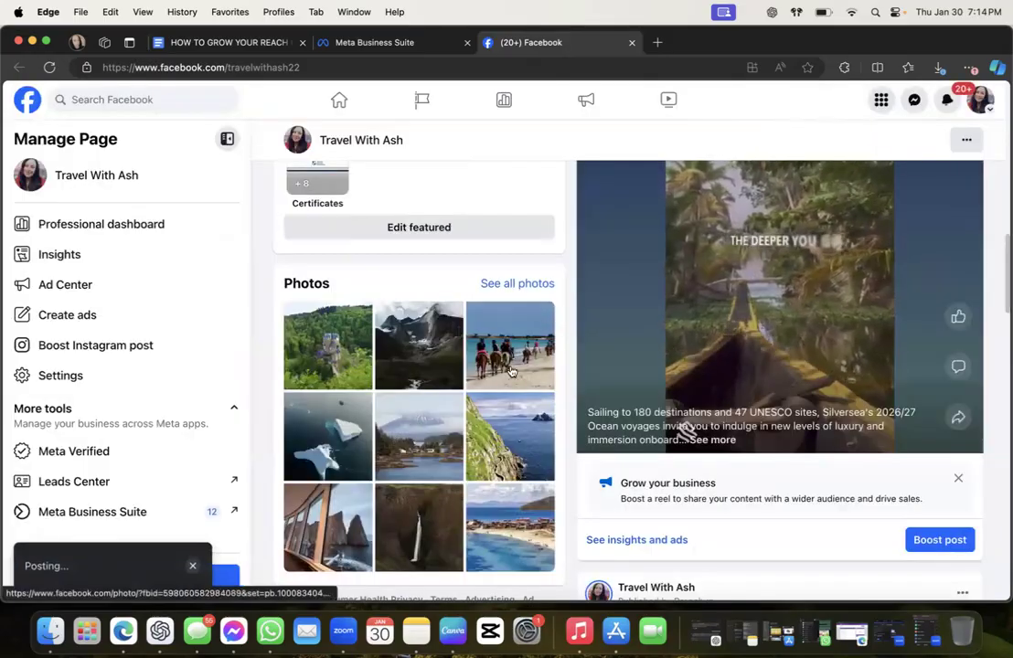
# Switch from the Travel With Ash page to the personal profile and open the Facebook home feed
pyautogui.scroll(10, 510, 370)
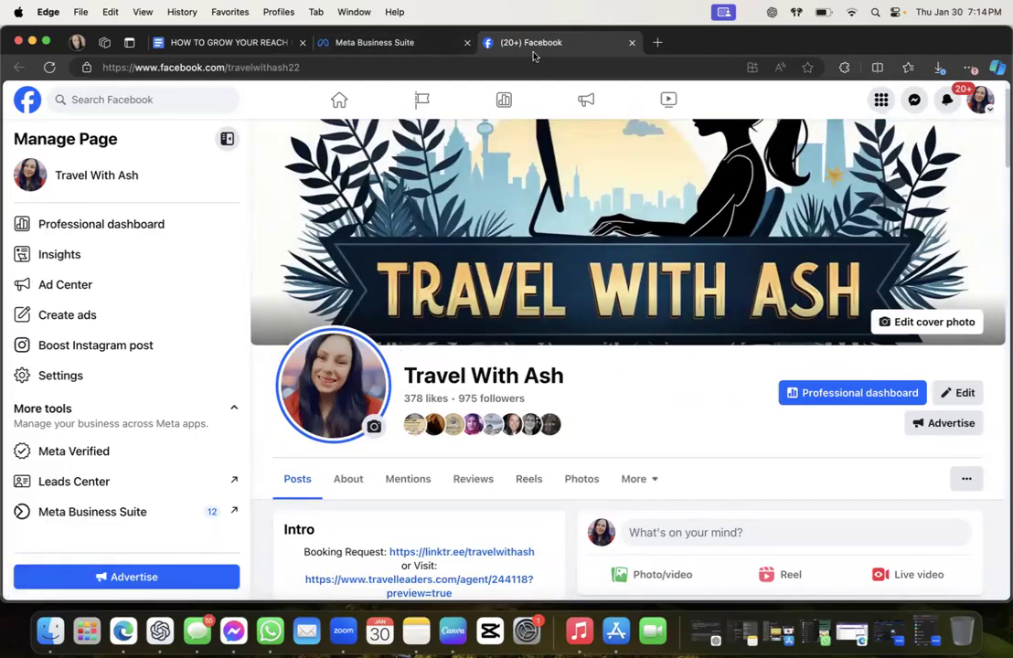
pyautogui.click(979, 100)
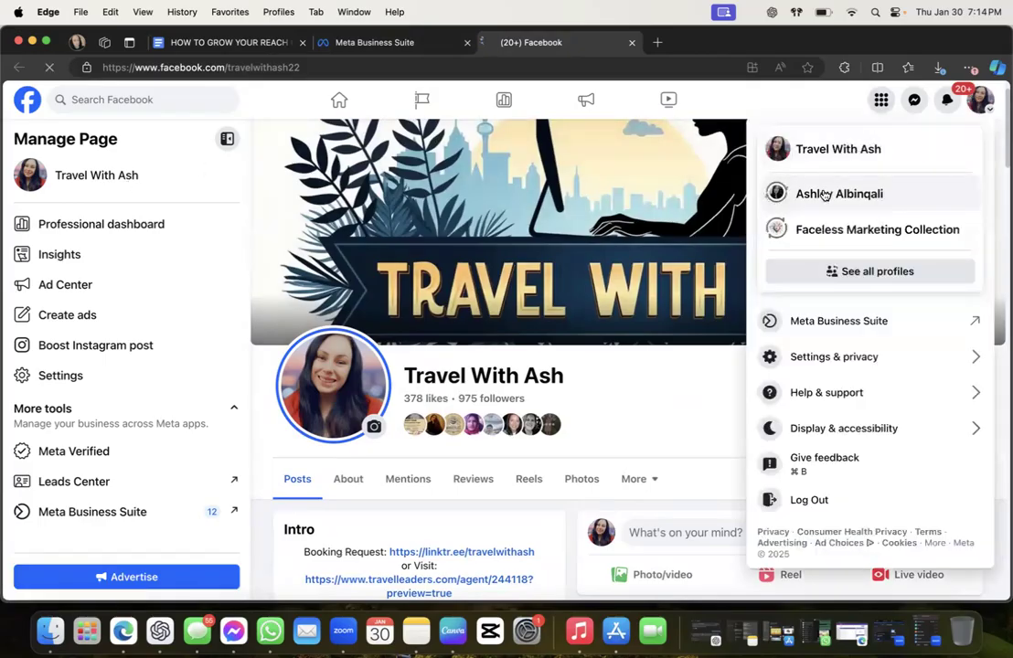
pyautogui.click(825, 194)
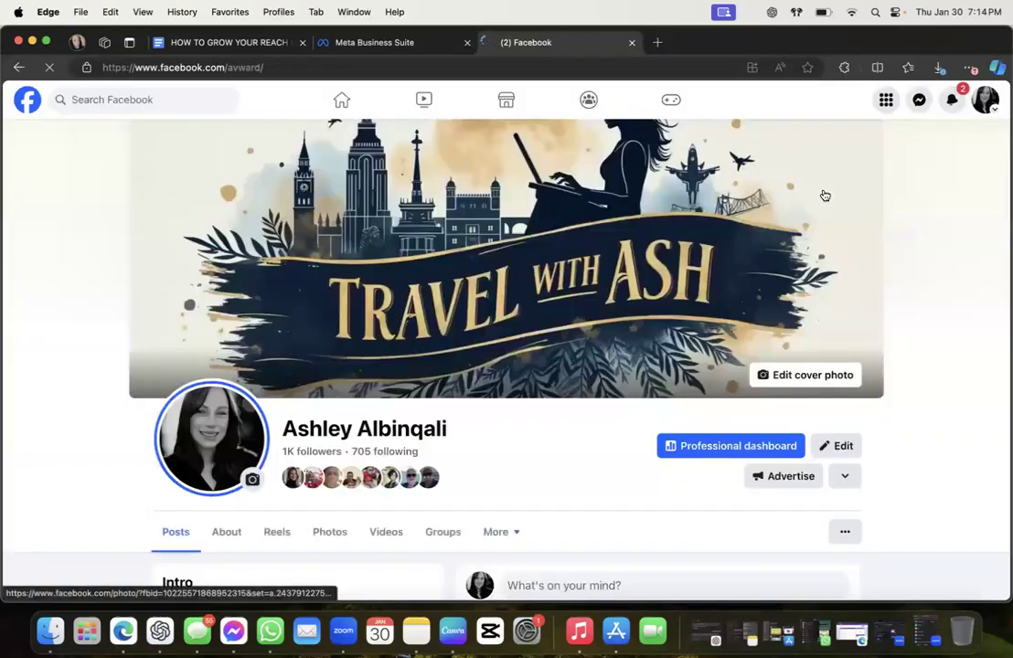
pyautogui.click(340, 102)
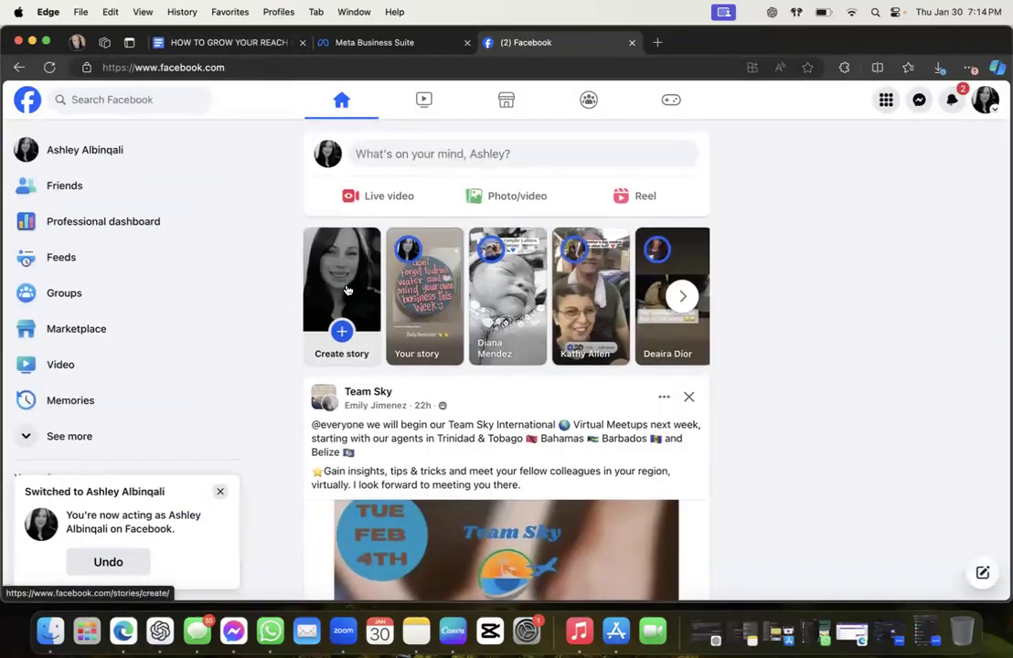
# Look through the story row on the home feed for the Travel With Ash story and return to its start
pyautogui.click(680, 294)
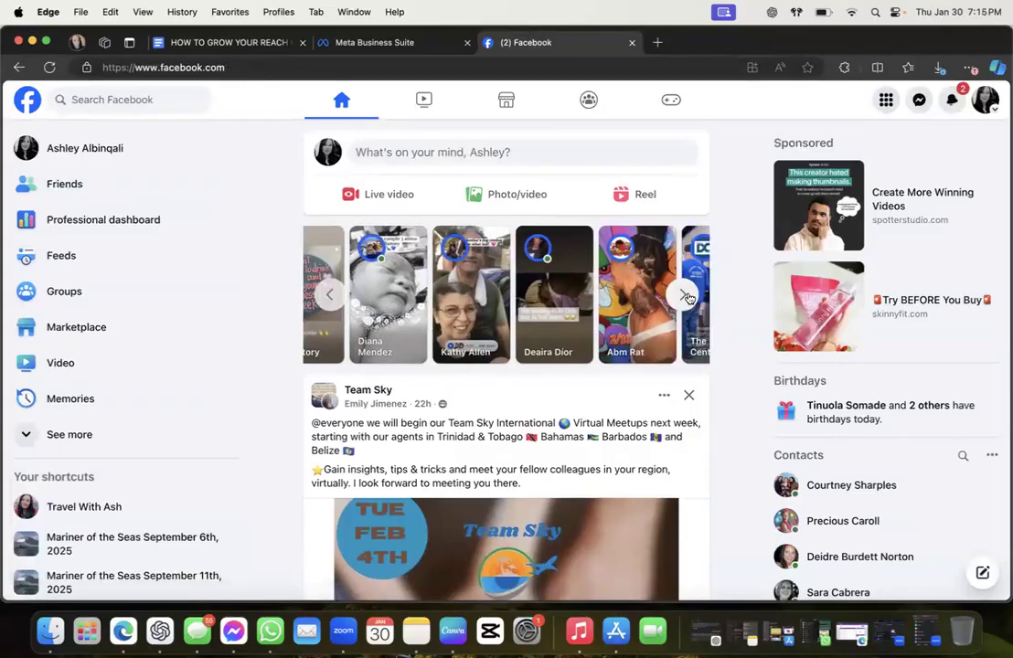
pyautogui.click(681, 294)
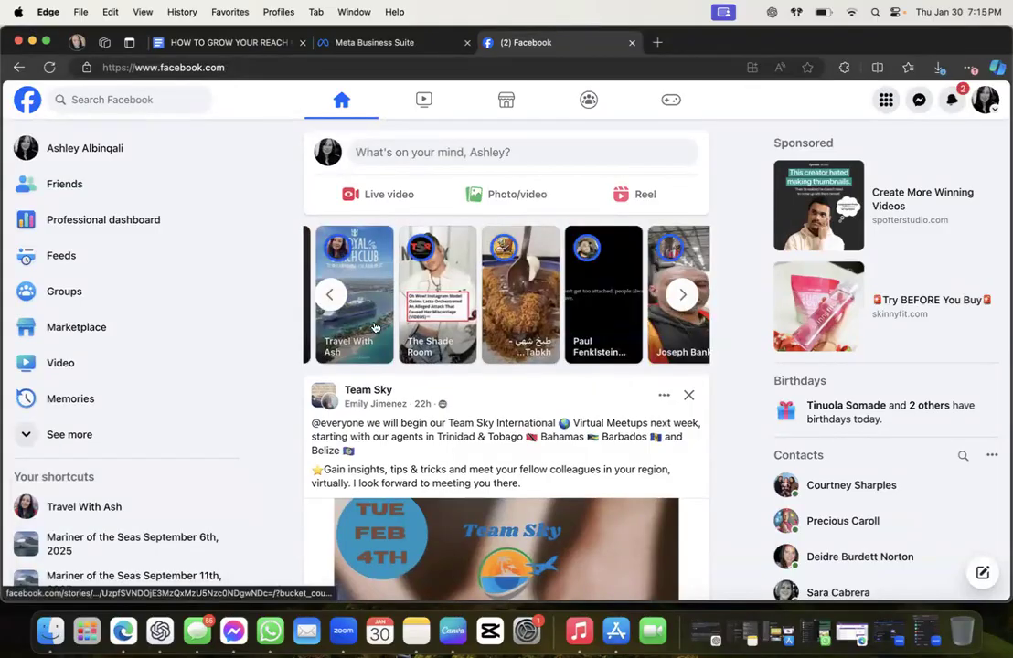
pyautogui.click(331, 296)
pyautogui.click(331, 296)
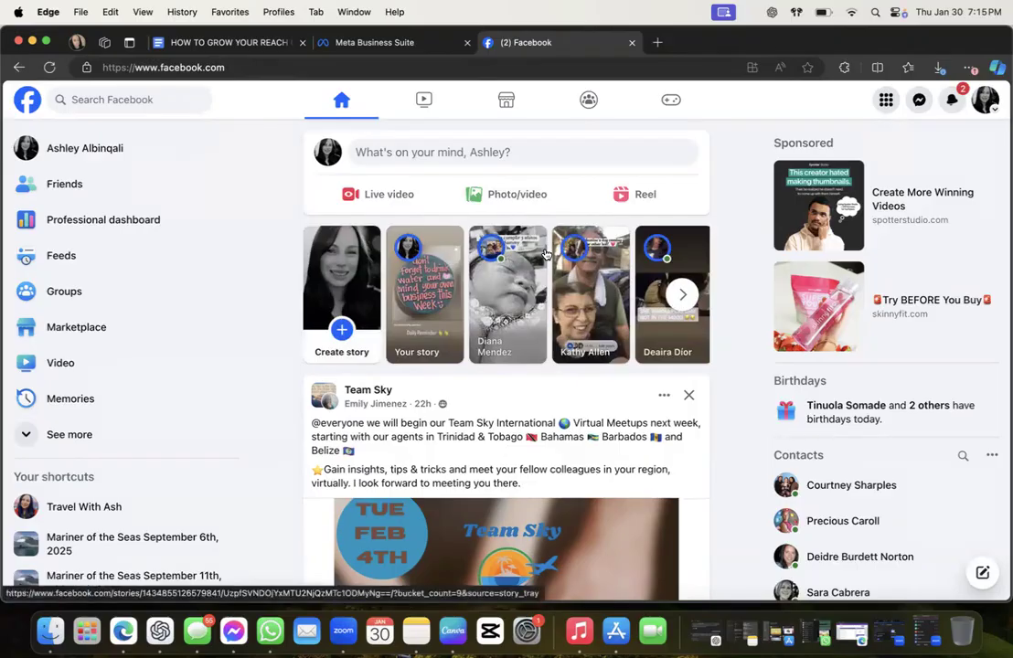
# Close Facebook and the Rhine River post details, and review the End of Each Week tasks in the marketing plan document
pyautogui.click(630, 43)
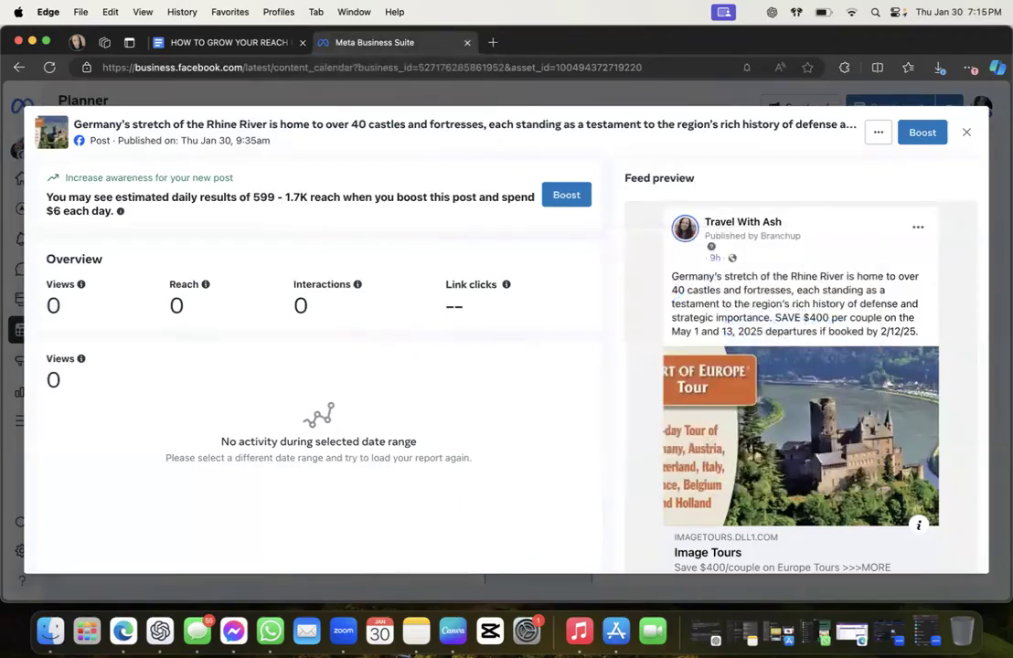
pyautogui.click(966, 135)
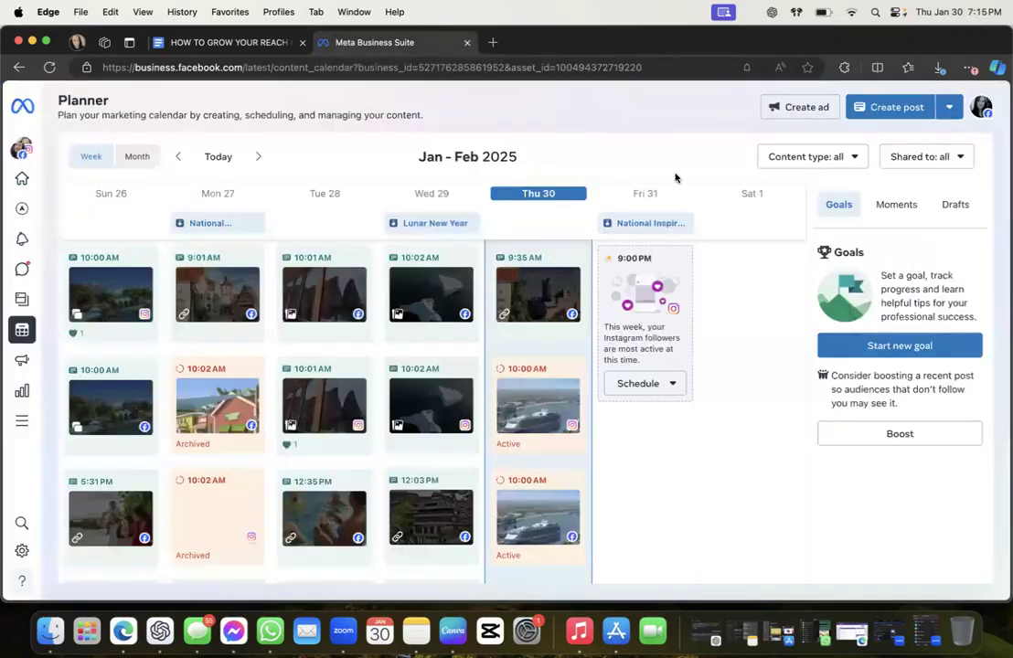
pyautogui.click(201, 44)
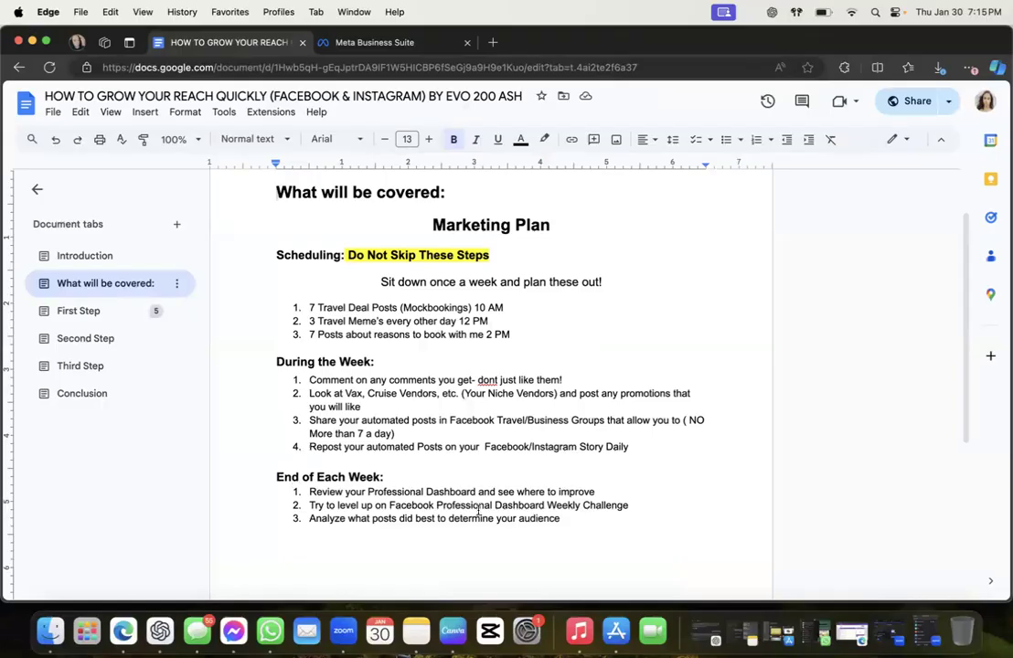
# Look over the full list of Meta Business Suite tools and reopen the Planner
pyautogui.click(366, 42)
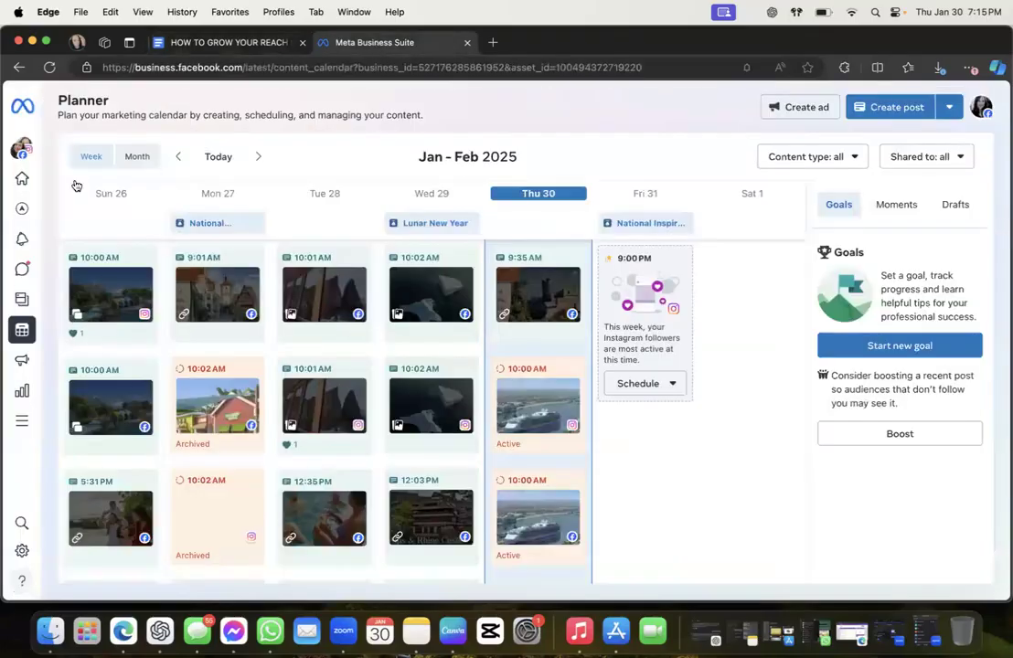
pyautogui.moveTo(30, 192)
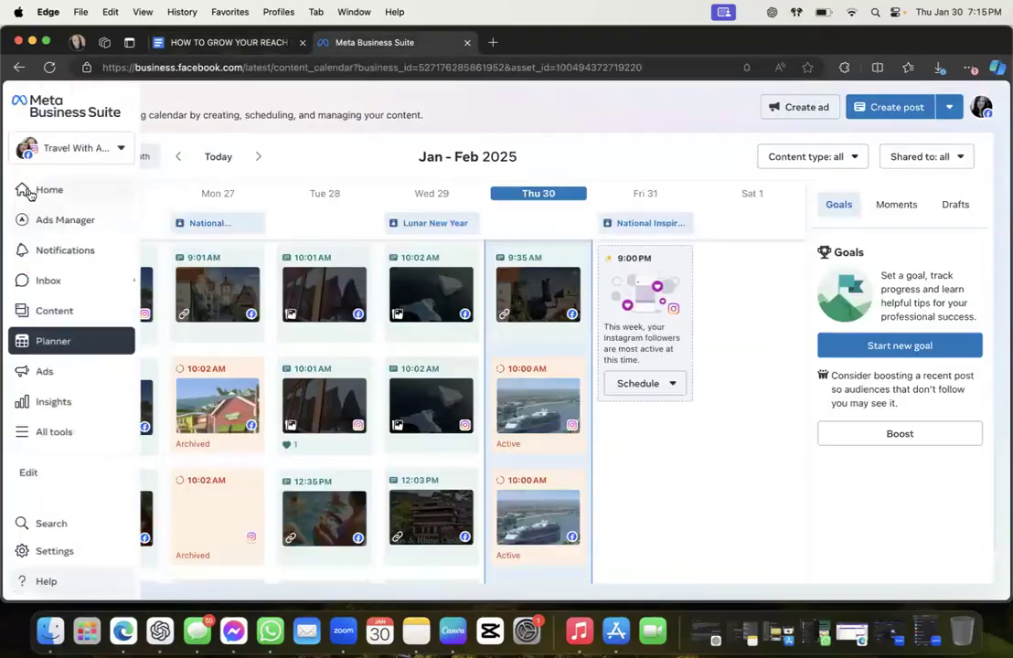
pyautogui.click(48, 433)
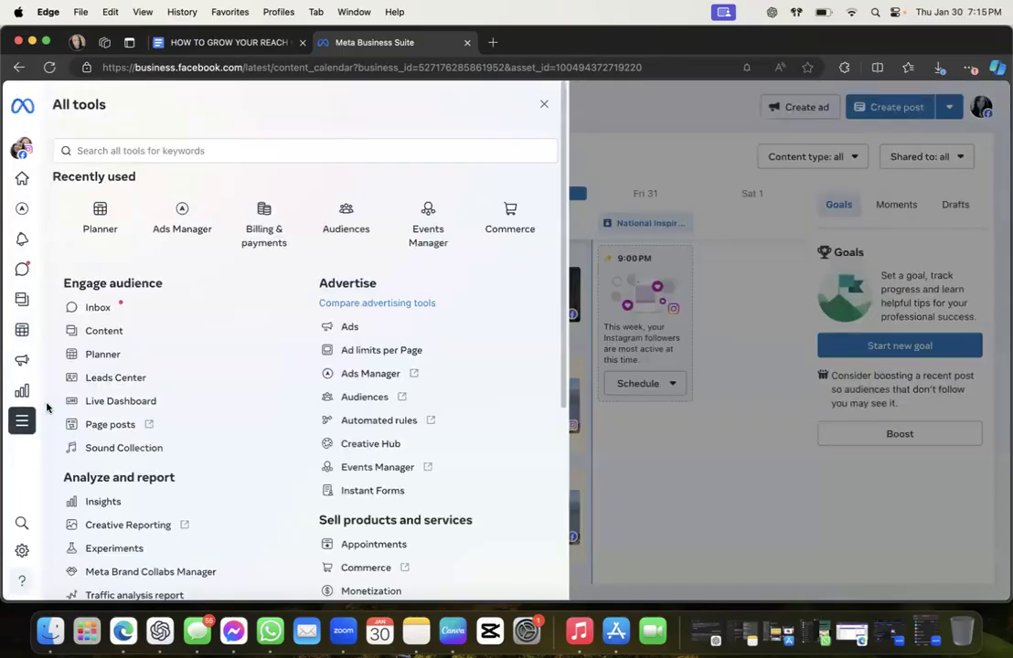
pyautogui.click(103, 355)
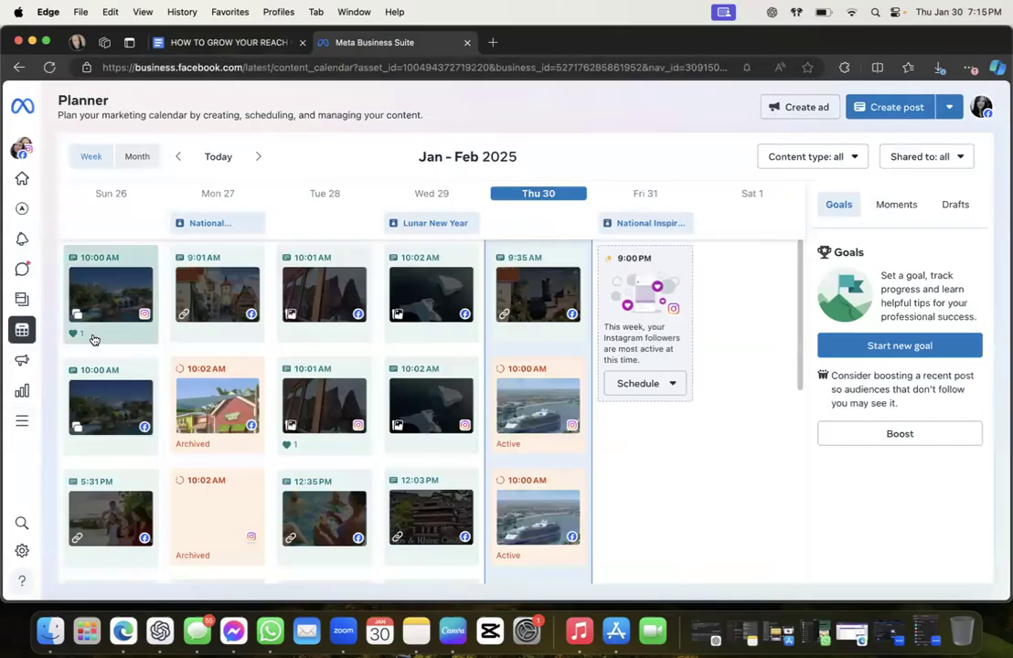
pyautogui.moveTo(20, 175)
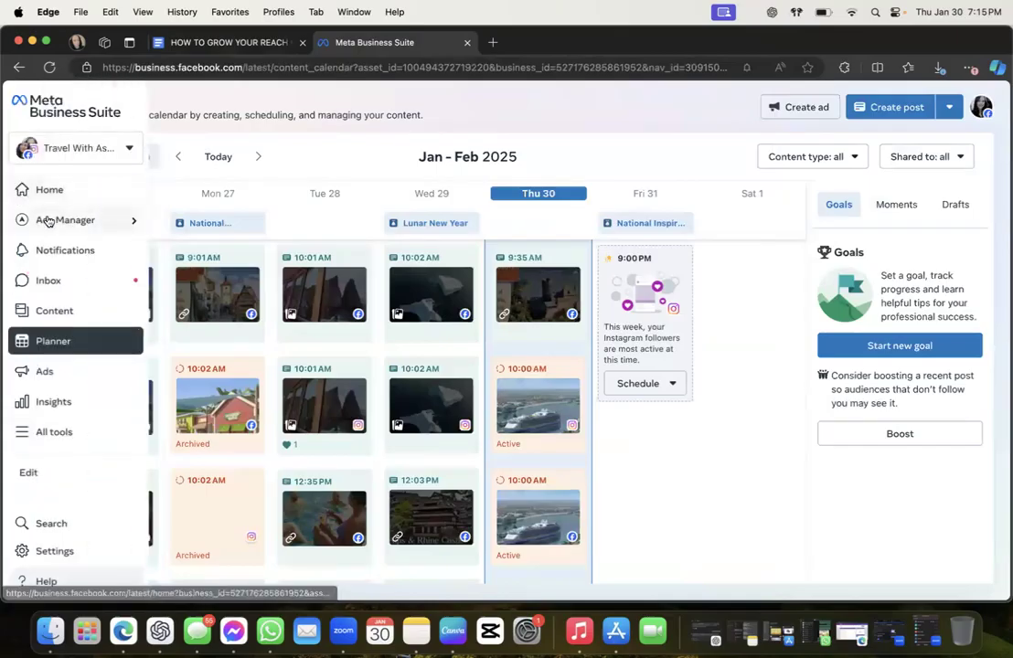
pyautogui.moveTo(105, 220)
pyautogui.click(225, 230)
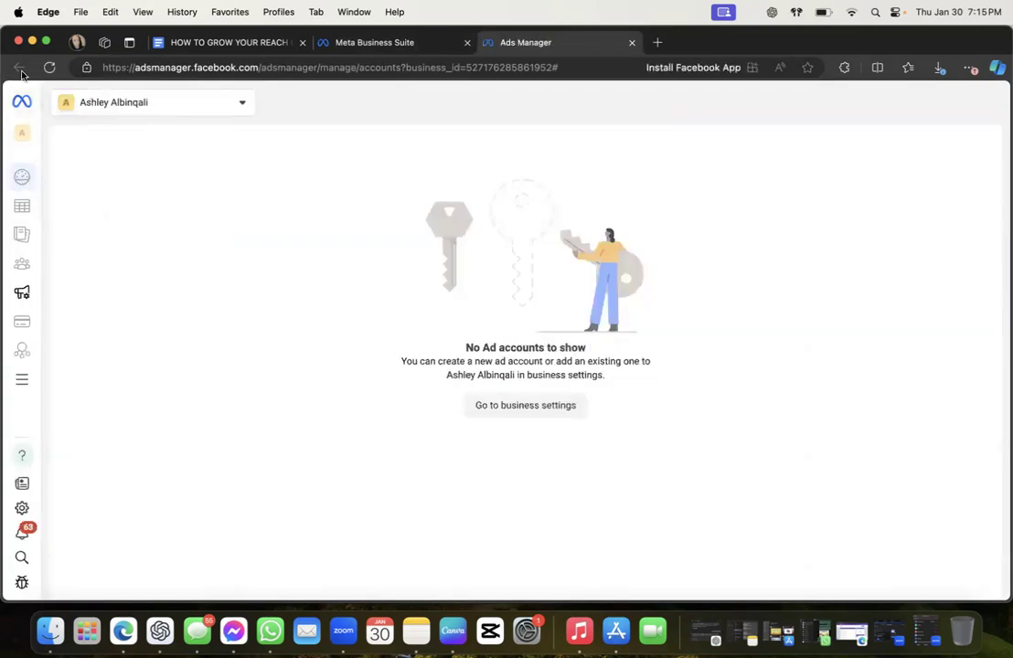
pyautogui.click(631, 43)
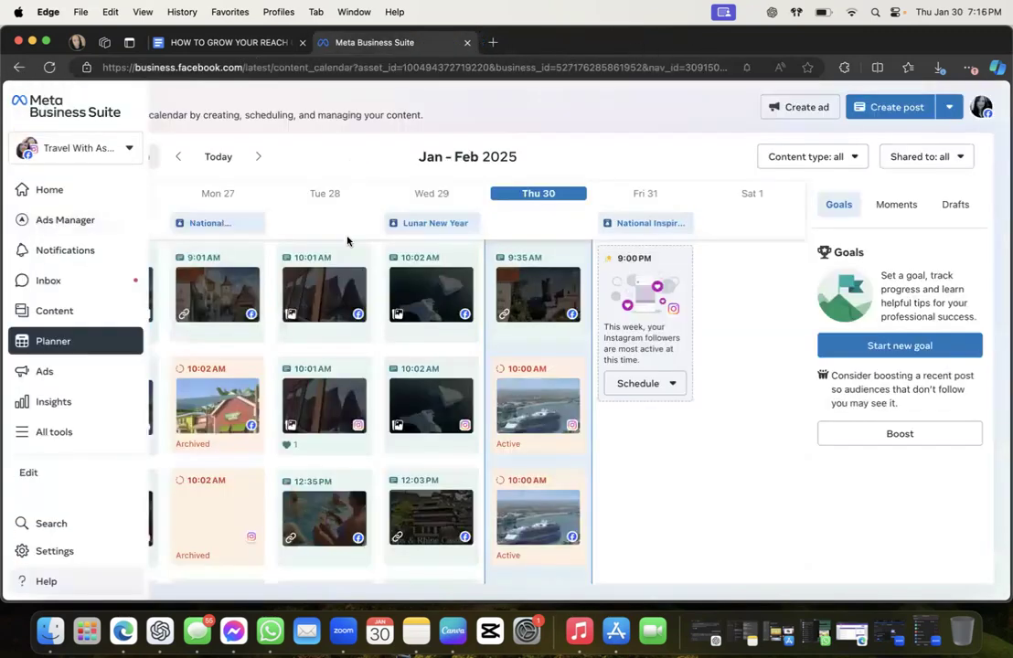
# Open the Meta Business Suite home page and examine the weekly plan and planner sections, checking them against the marketing plan document
pyautogui.click(72, 191)
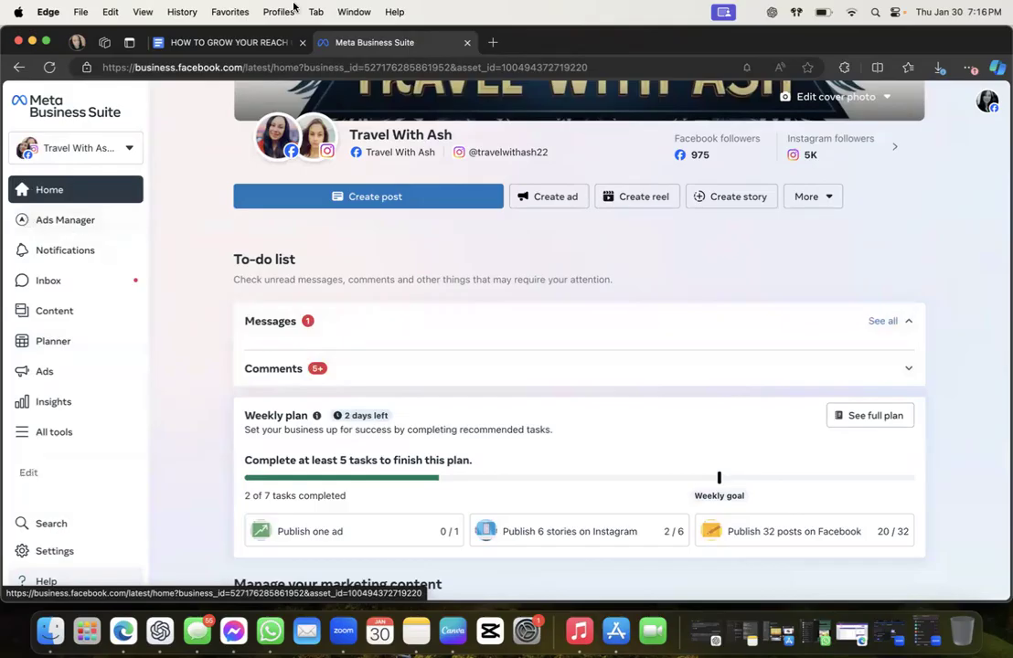
pyautogui.click(230, 41)
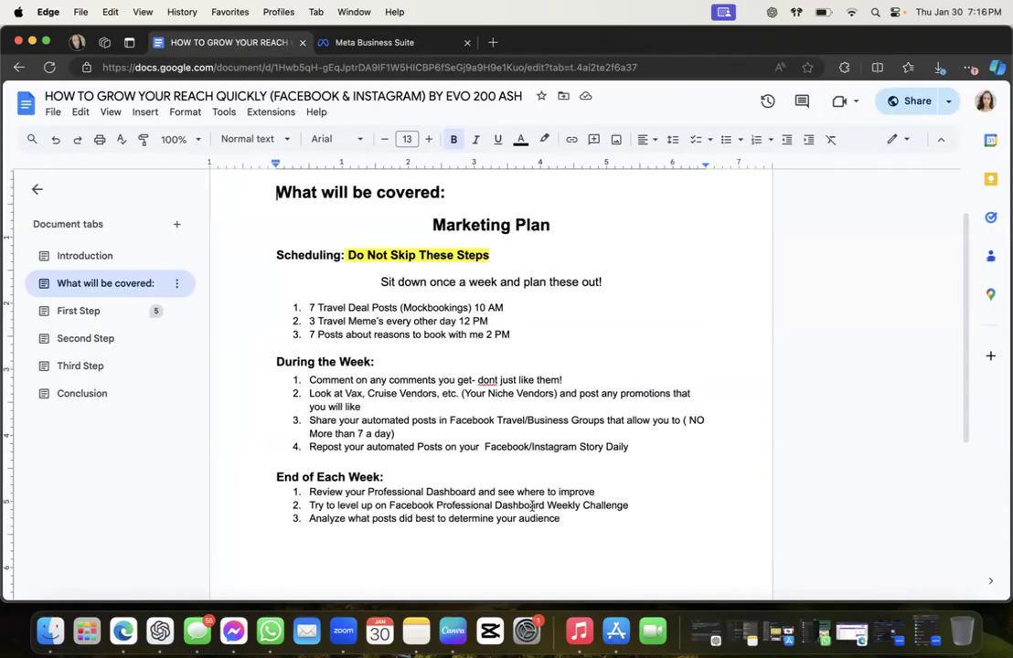
pyautogui.click(340, 42)
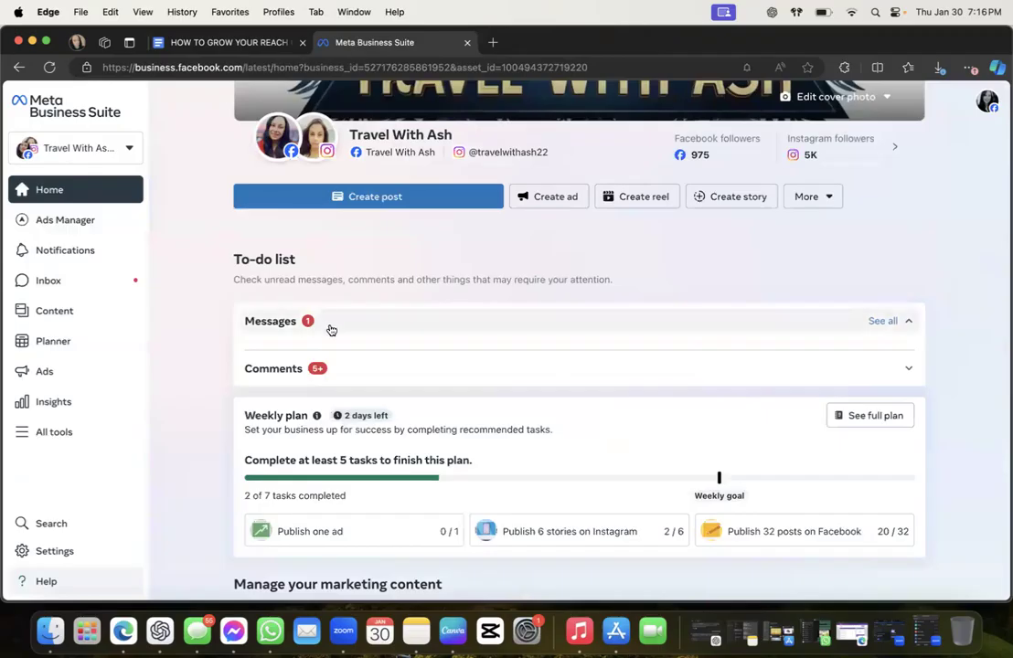
pyautogui.scroll(-3, 316, 366)
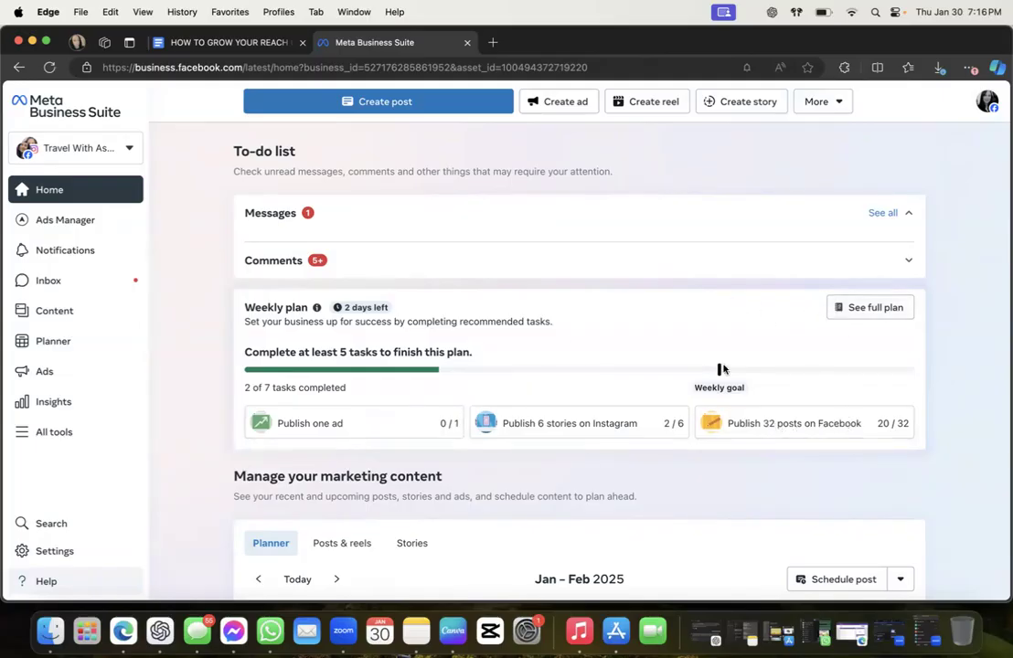
pyautogui.scroll(-3, 500, 497)
pyautogui.scroll(-2, 500, 498)
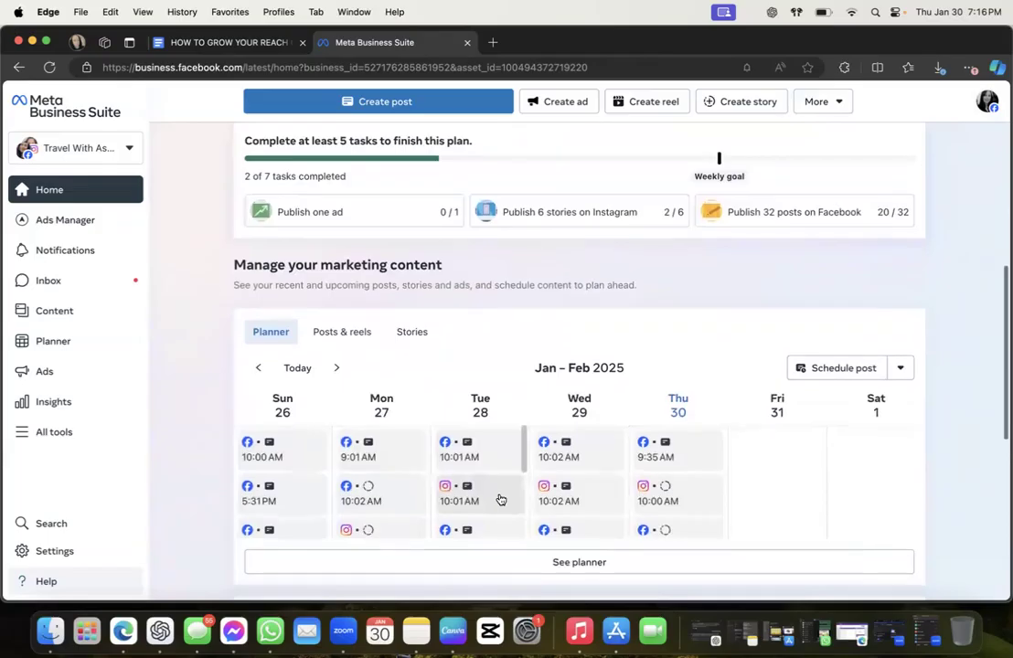
# Examine the to-do list, weekly plan and planner sections of the Meta Business Suite home page
pyautogui.scroll(2, 635, 369)
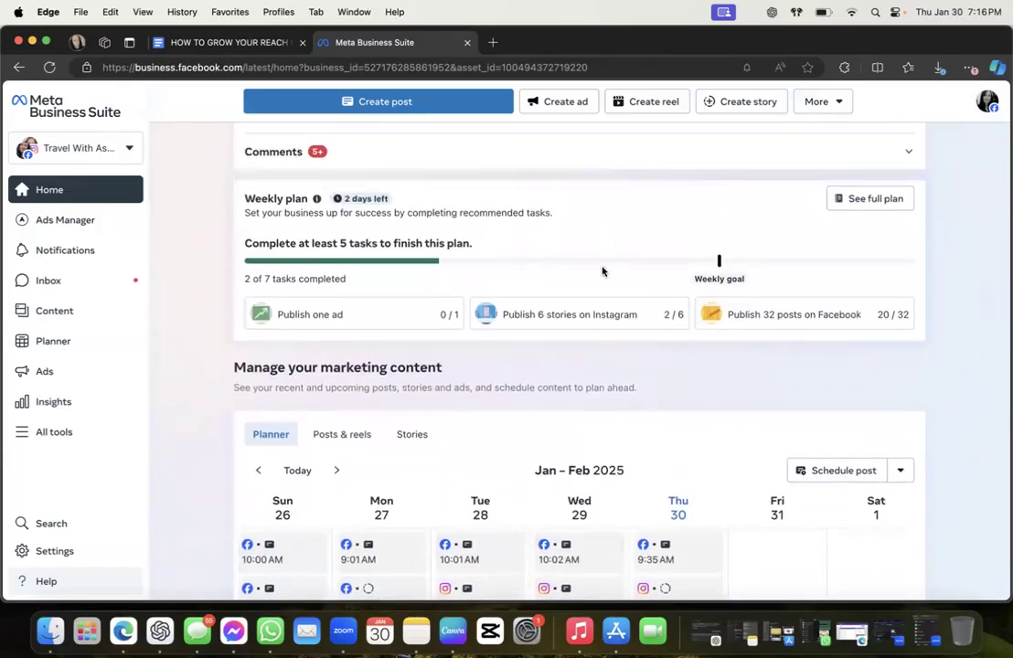
pyautogui.scroll(1, 629, 169)
pyautogui.scroll(2, 629, 169)
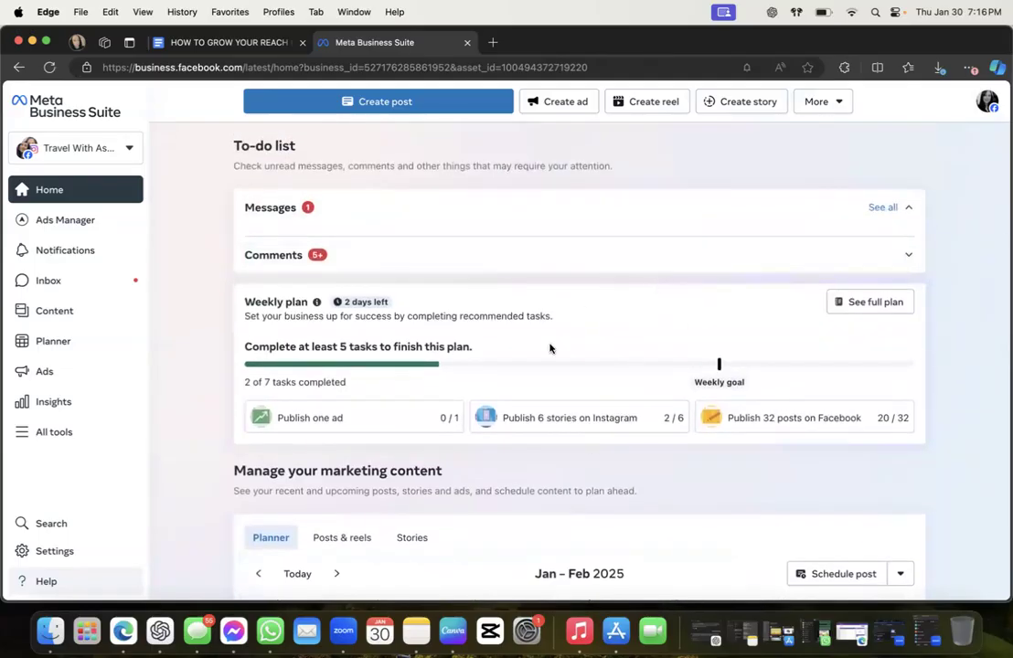
pyautogui.scroll(3, 551, 366)
pyautogui.scroll(1, 551, 368)
pyautogui.scroll(-2, 551, 368)
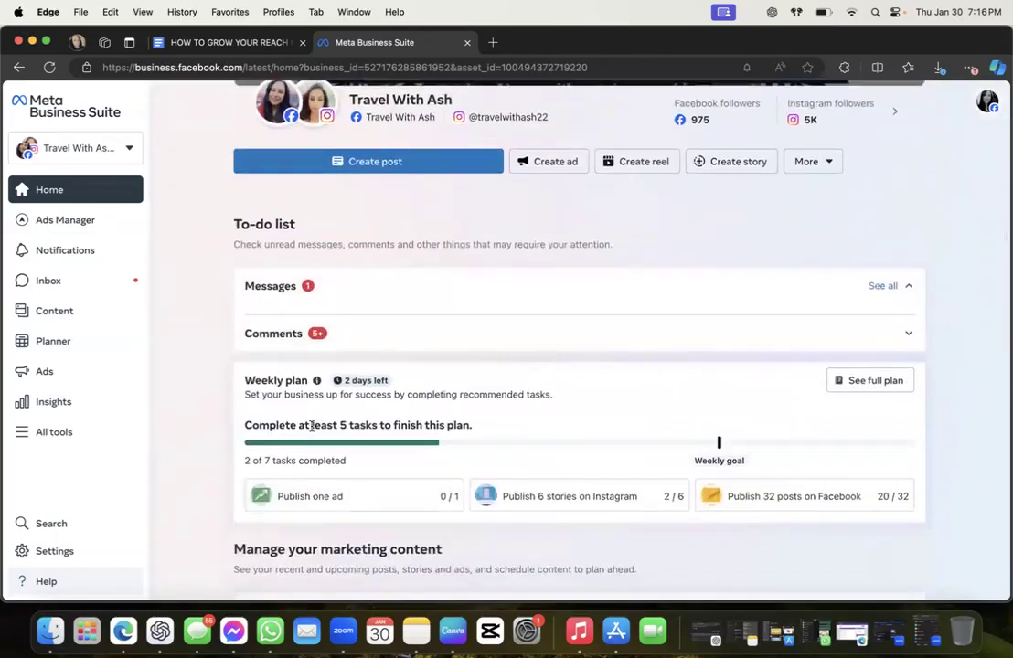
pyautogui.scroll(-1, 312, 429)
pyautogui.scroll(-3, 311, 429)
pyautogui.scroll(6, 311, 429)
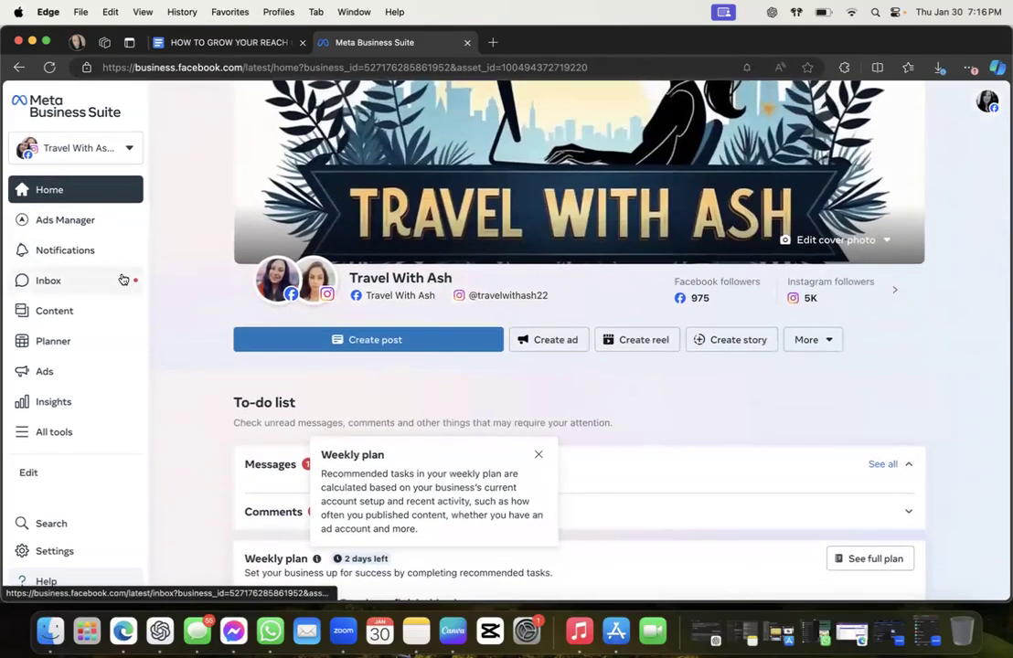
# Open the Planner in Meta Business Suite, and go to the First Step section of the reach-growth document
pyautogui.click(49, 343)
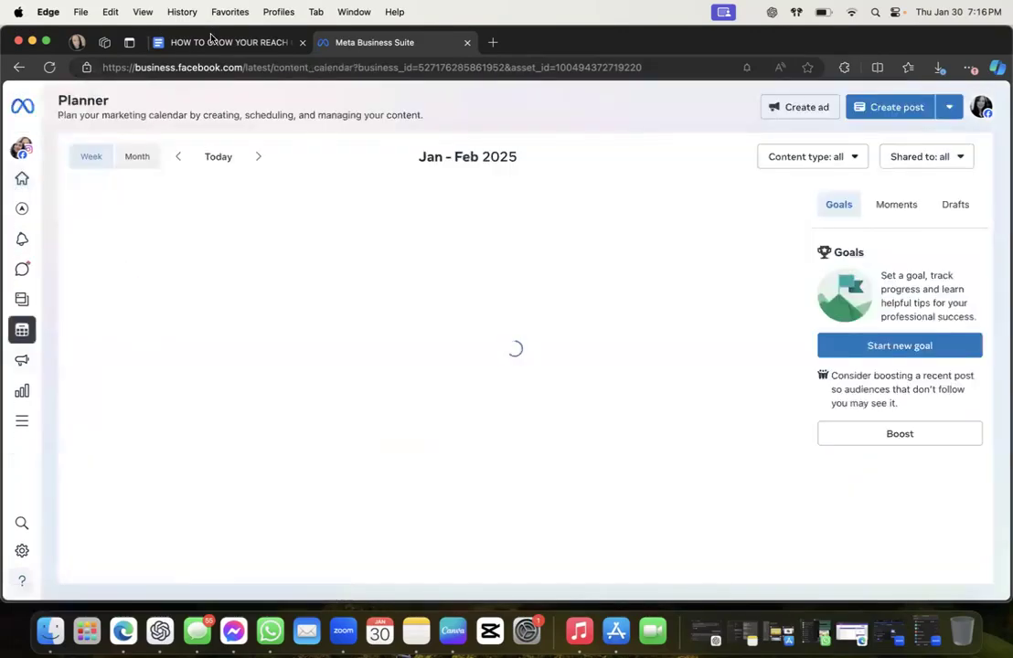
pyautogui.click(208, 45)
pyautogui.click(106, 317)
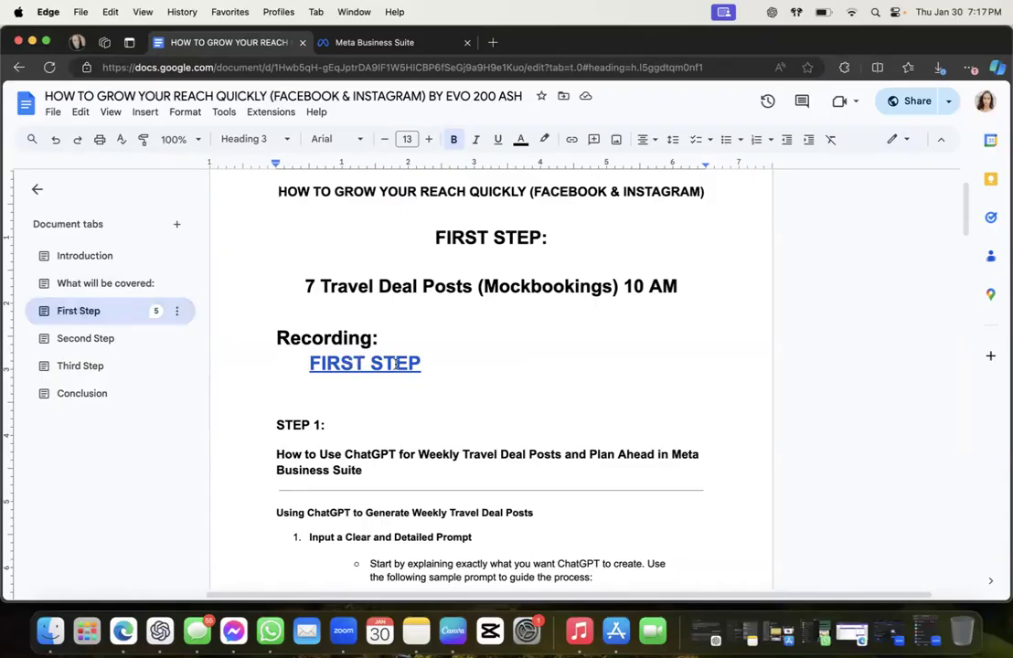
# Open ChatGPT and the Pexels stock photo site, each in its own new browser tab
pyautogui.click(493, 42)
pyautogui.write('vc')
pyautogui.press('BackSpace')
pyautogui.press('BackSpace')
pyautogui.write('c')
pyautogui.press('Return')
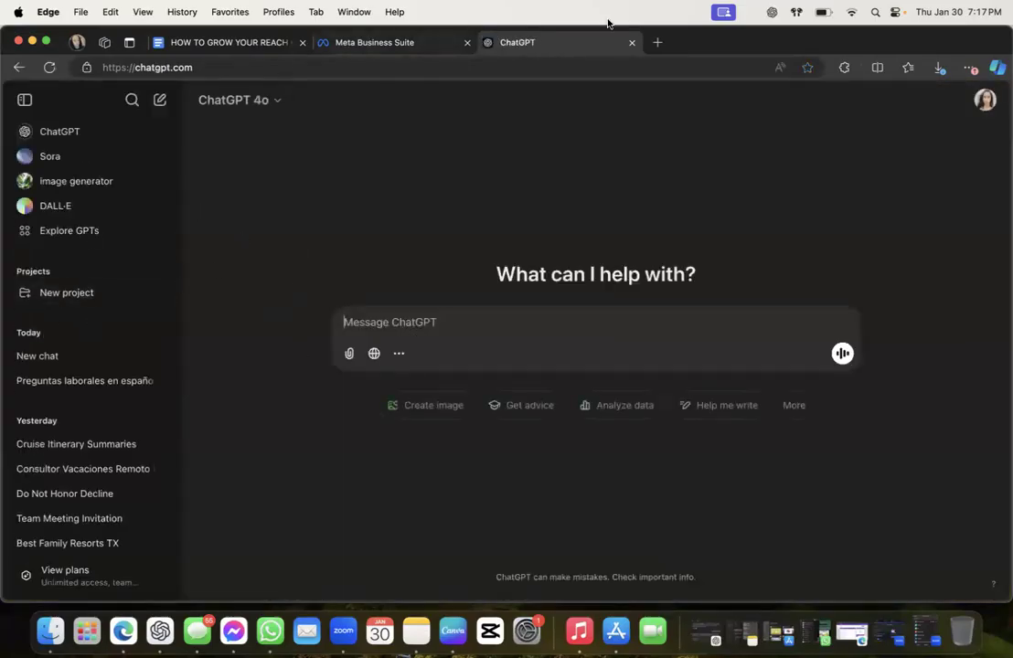
pyautogui.click(658, 42)
pyautogui.write('pex')
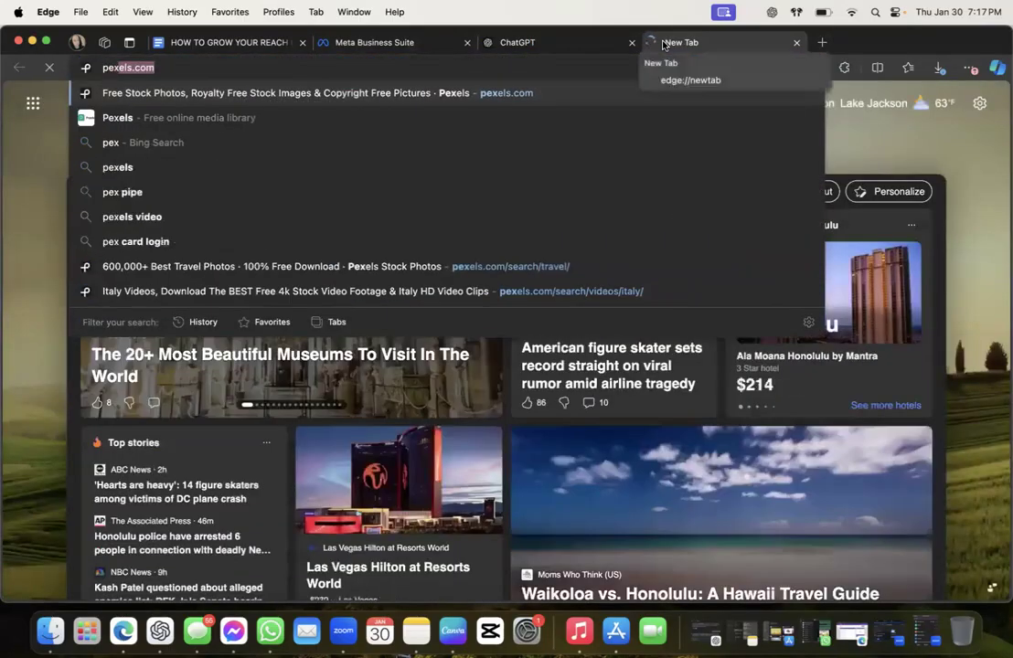
pyautogui.press('Return')
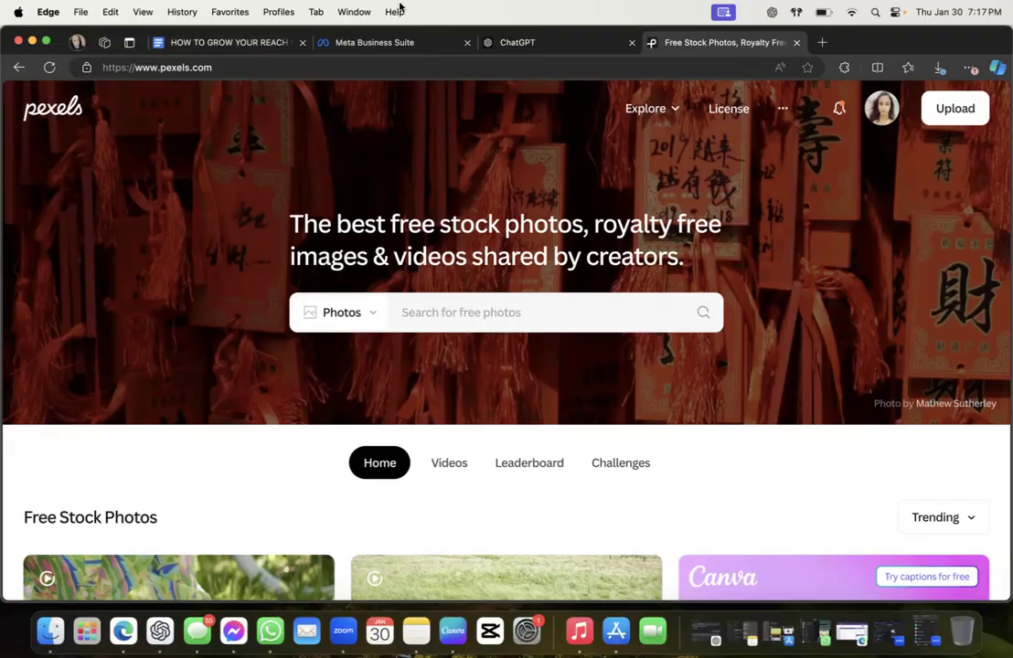
# Look over the document's STEP 1 instructions, the Pexels home page, the Meta planner and the ChatGPT chat history
pyautogui.click(269, 43)
pyautogui.scroll(-5, 381, 354)
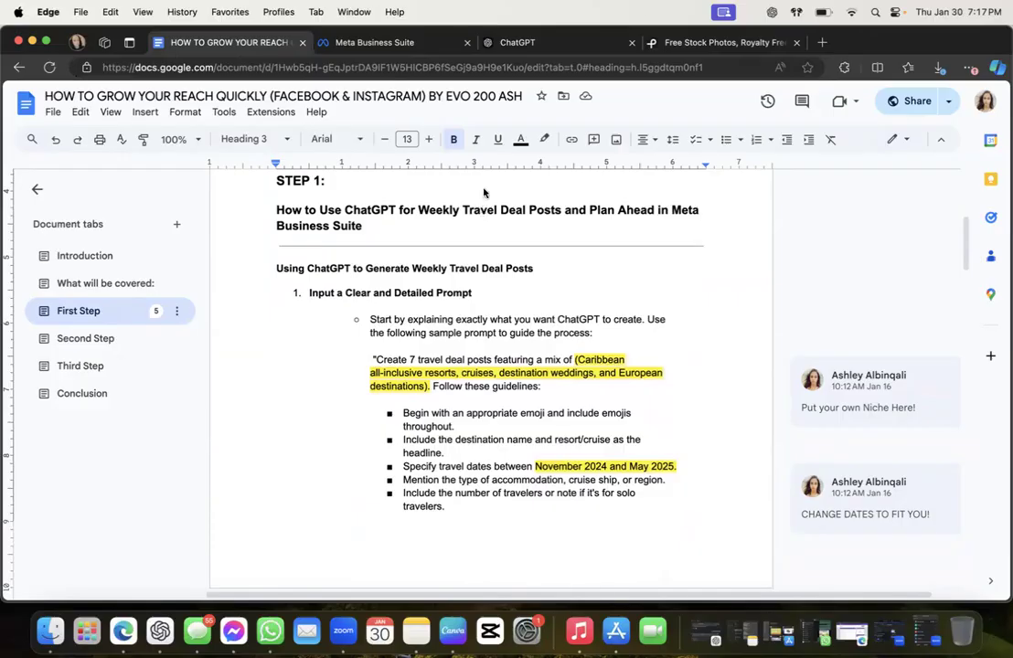
pyautogui.click(712, 43)
pyautogui.moveTo(859, 129)
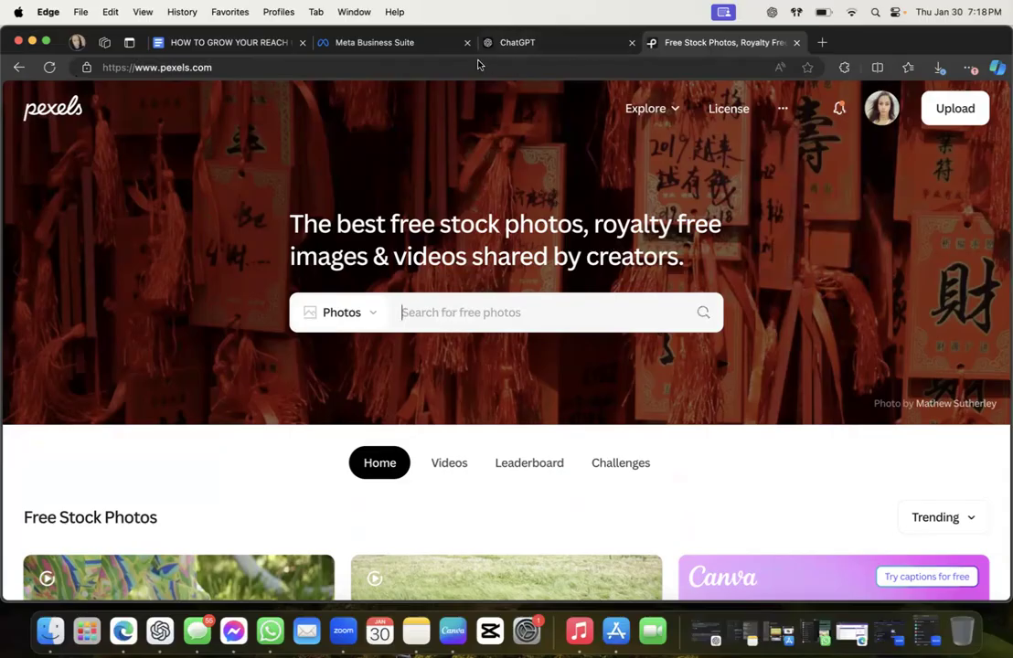
pyautogui.click(399, 46)
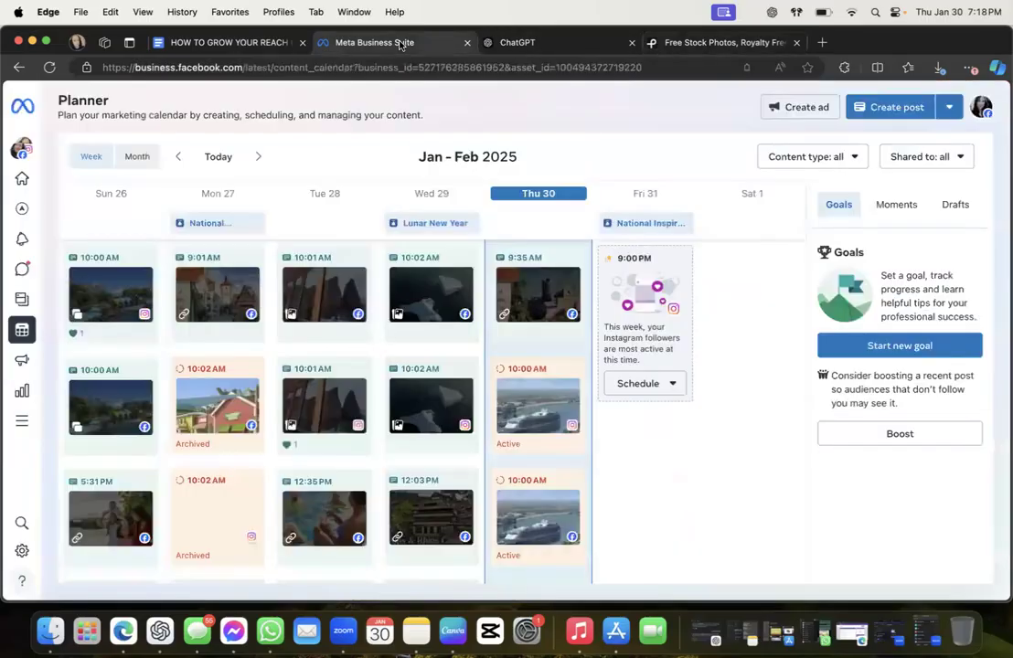
pyautogui.click(178, 39)
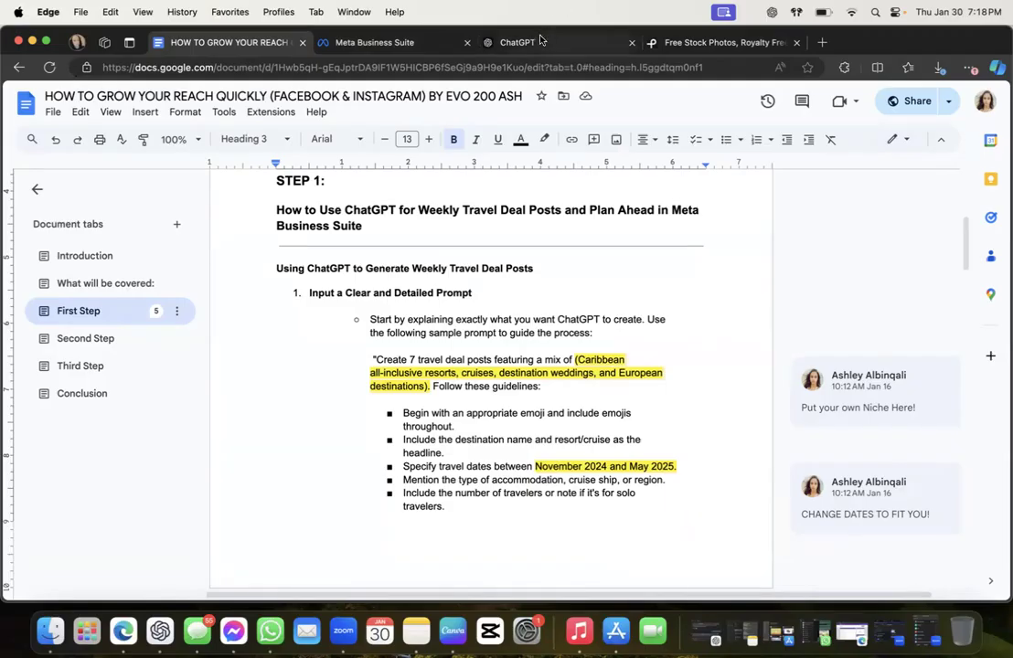
pyautogui.click(498, 41)
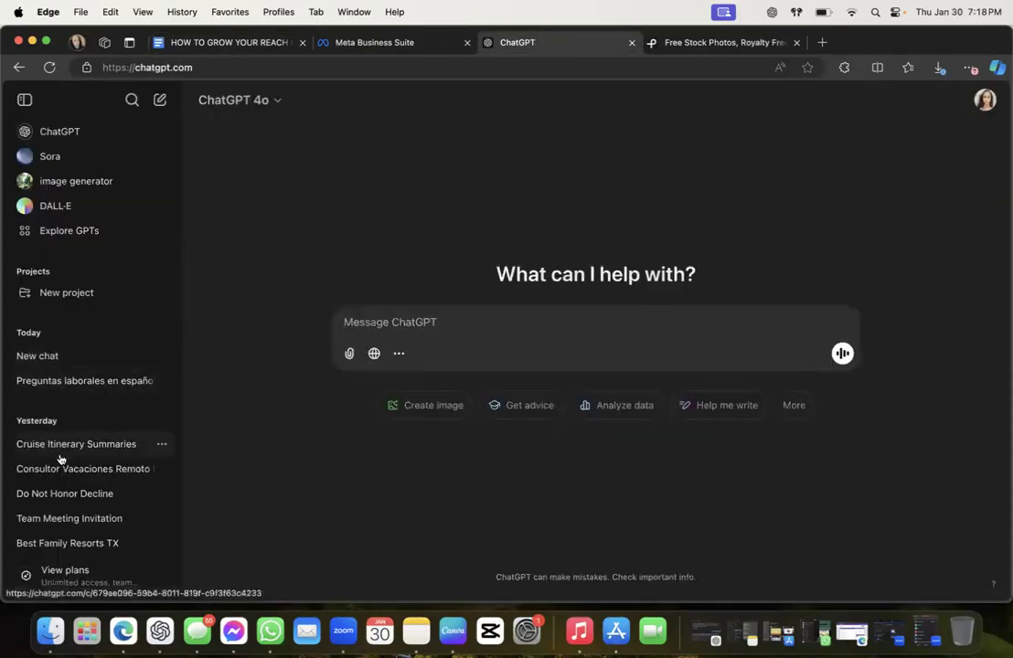
pyautogui.scroll(-3, 59, 460)
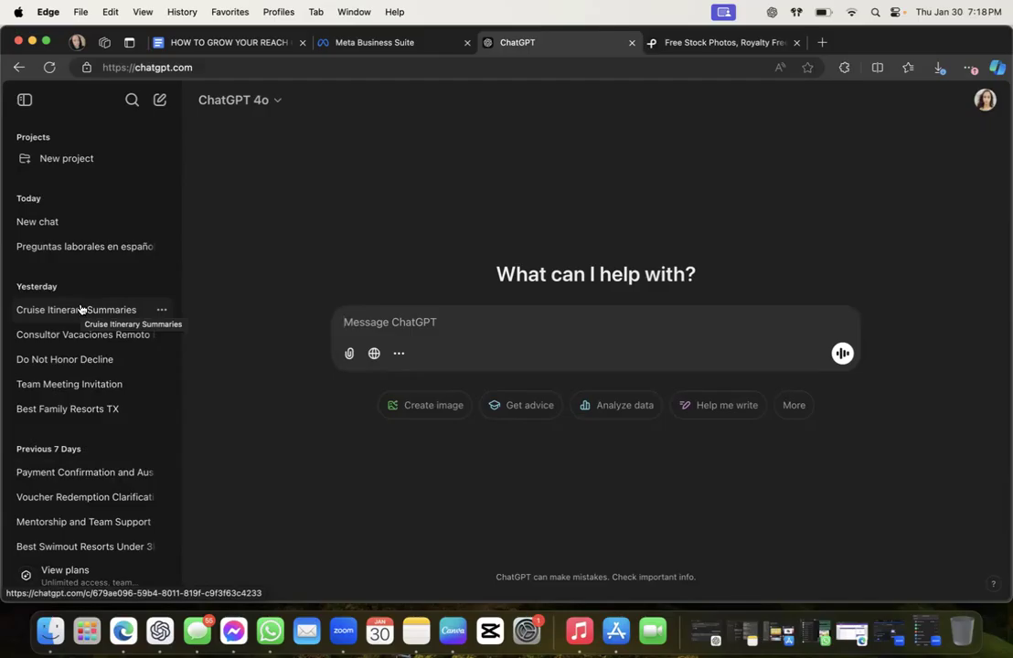
# Copy the sample prompt in the document, from "Create 7 travel deal posts" through the hashtags guideline
pyautogui.click(221, 43)
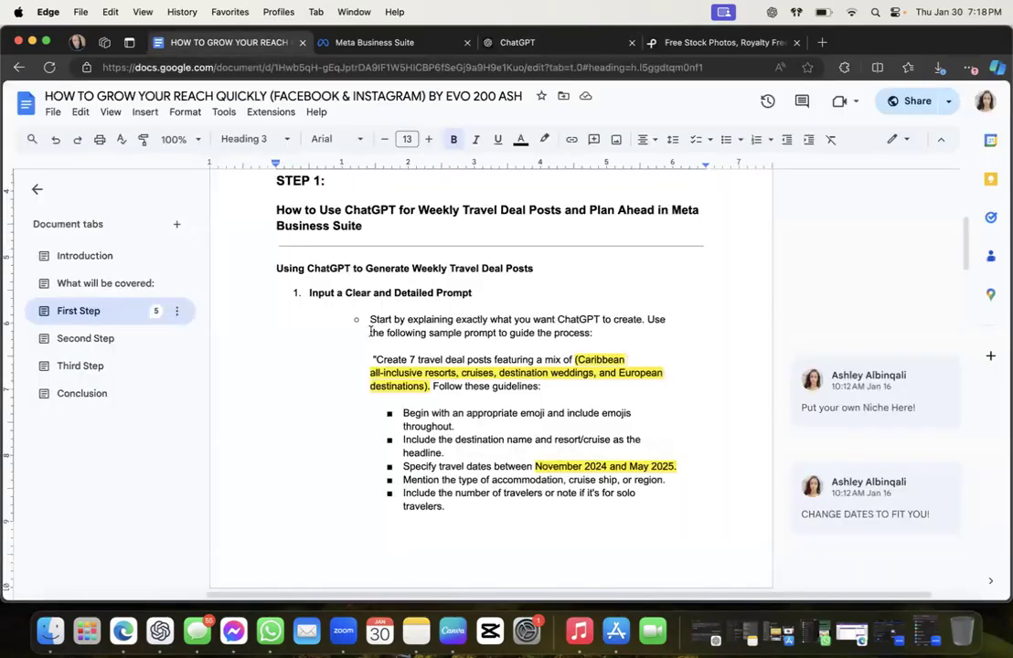
pyautogui.scroll(-3, 512, 487)
pyautogui.scroll(-3, 512, 487)
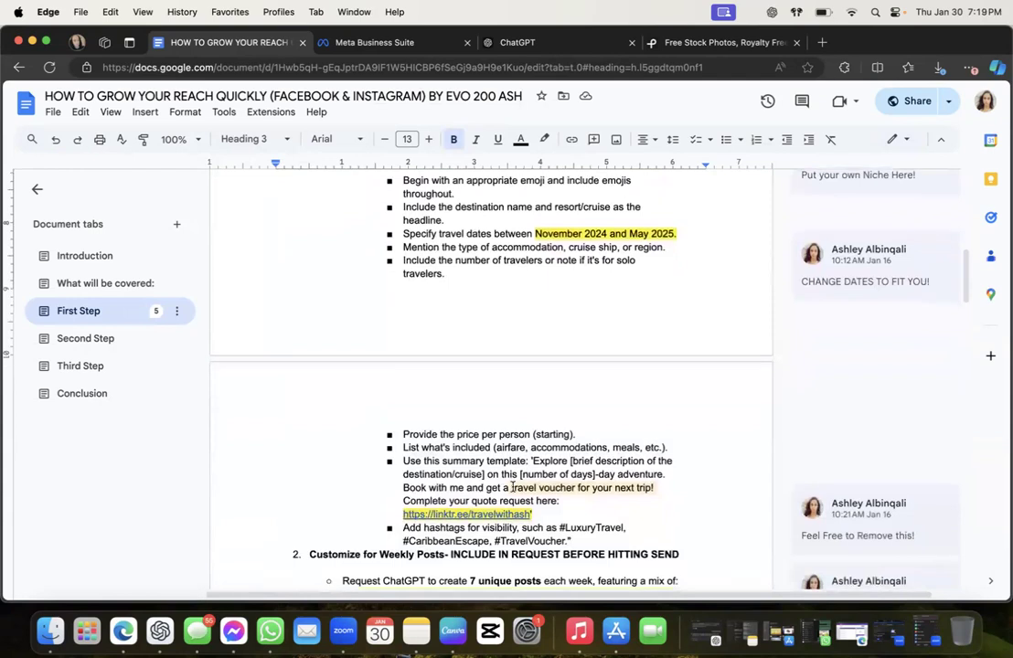
pyautogui.scroll(4, 512, 487)
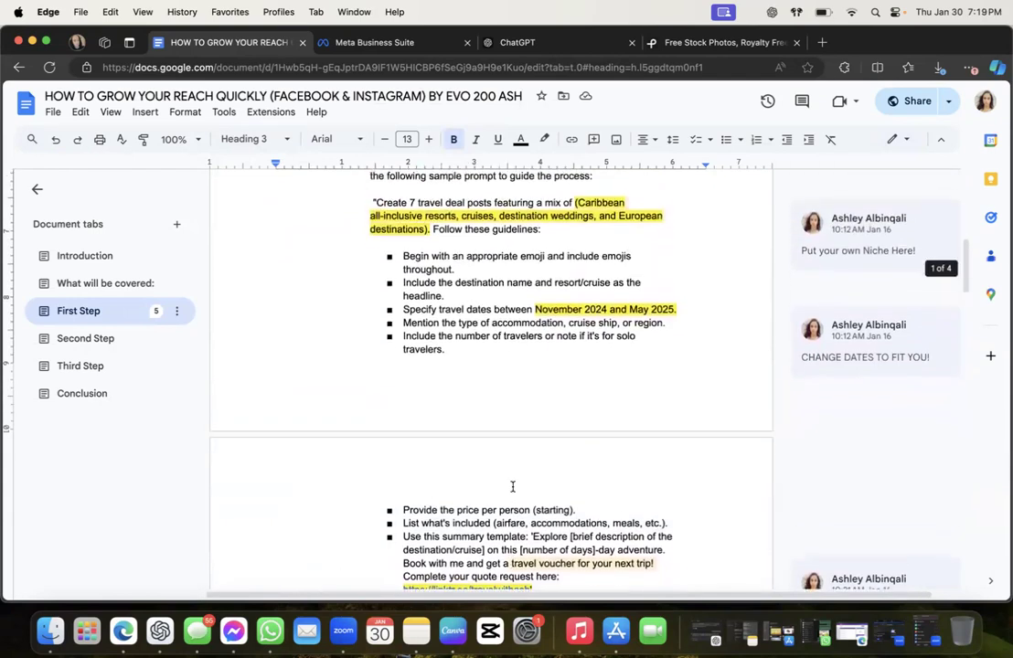
pyautogui.click(366, 276)
pyautogui.moveTo(406, 305); pyautogui.dragTo(602, 470)
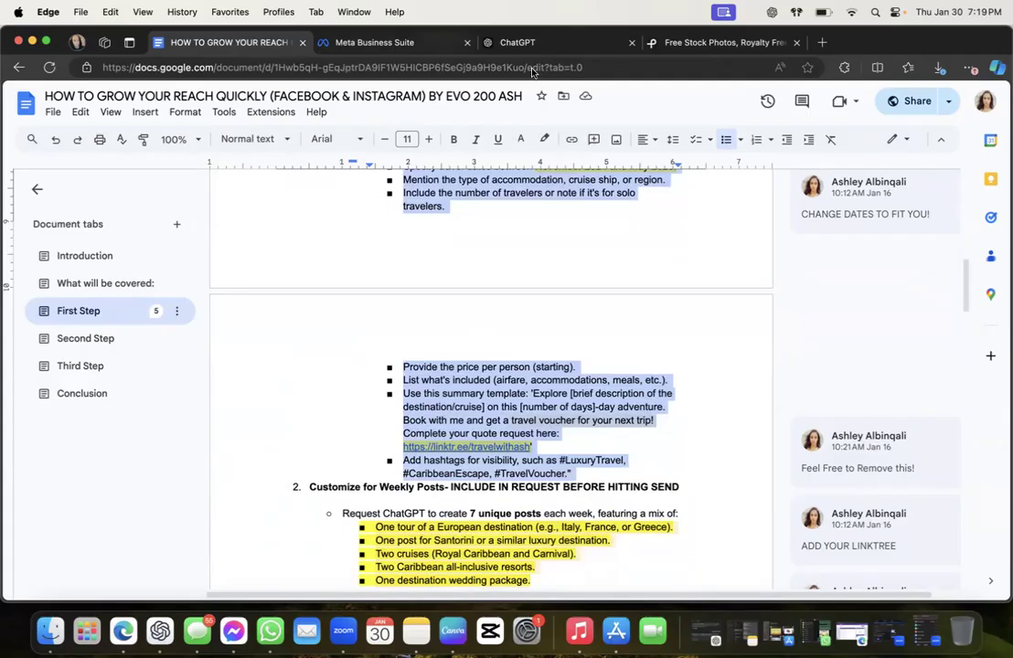
# Paste the copied prompt into a new ChatGPT message and insert "tour" between "European" and "destinations"
pyautogui.click(518, 41)
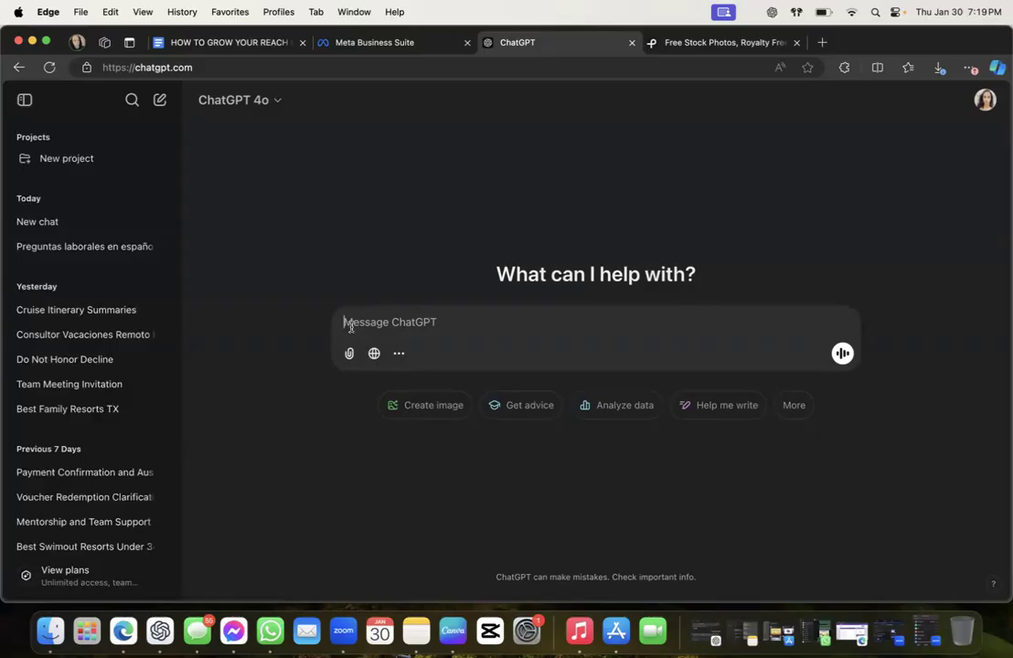
pyautogui.press('super+v')
pyautogui.scroll(5, 684, 342)
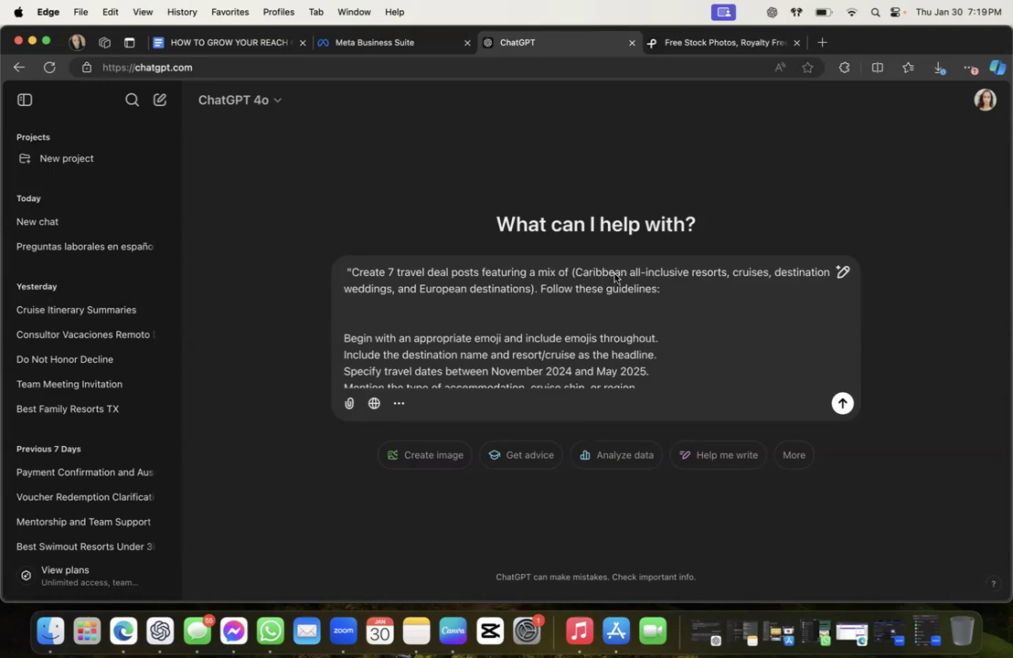
pyautogui.click(471, 289)
pyautogui.write('tour')
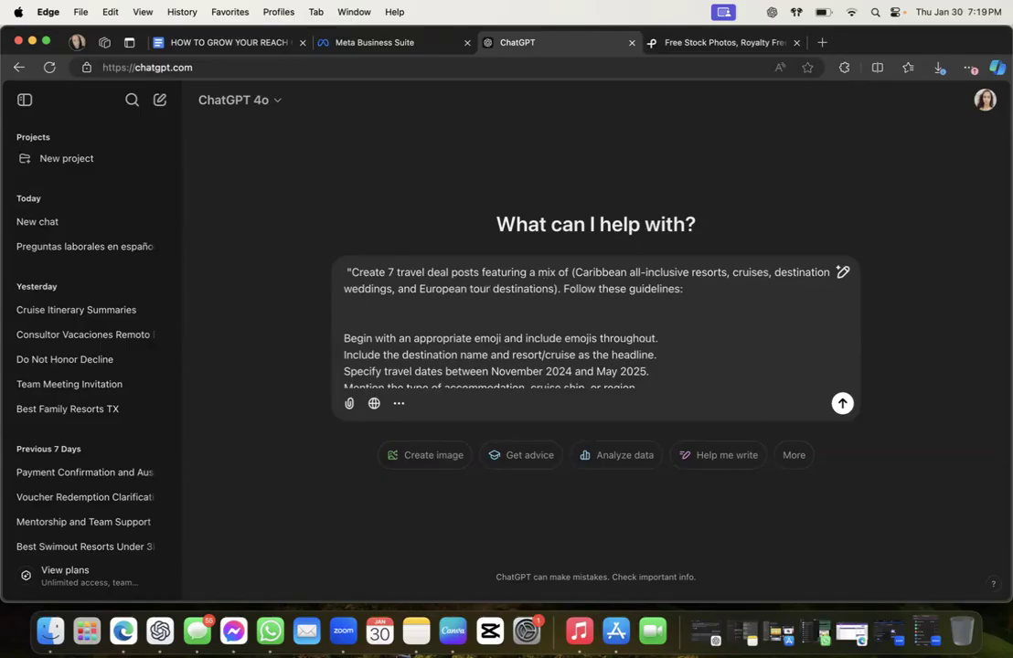
# Replace the starting travel date in the prompt's travel dates guideline with "March"
pyautogui.scroll(-3, 493, 294)
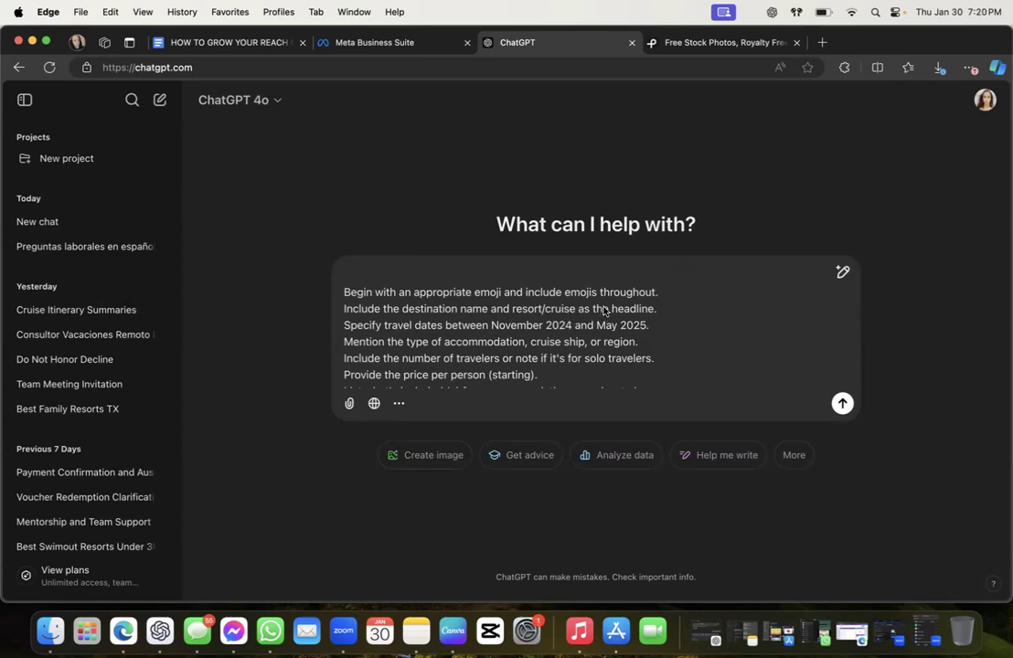
pyautogui.click(572, 326)
pyautogui.press('BackSpace')
pyautogui.press('BackSpace')
pyautogui.press('BackSpace')
pyautogui.press('BackSpace')
pyautogui.press('BackSpace')
pyautogui.press('BackSpace')
pyautogui.press('BackSpace')
pyautogui.press('BackSpace')
pyautogui.press('BackSpace')
pyautogui.press('BackSpace')
pyautogui.press('BackSpace')
pyautogui.press('BackSpace')
pyautogui.press('BackSpace')
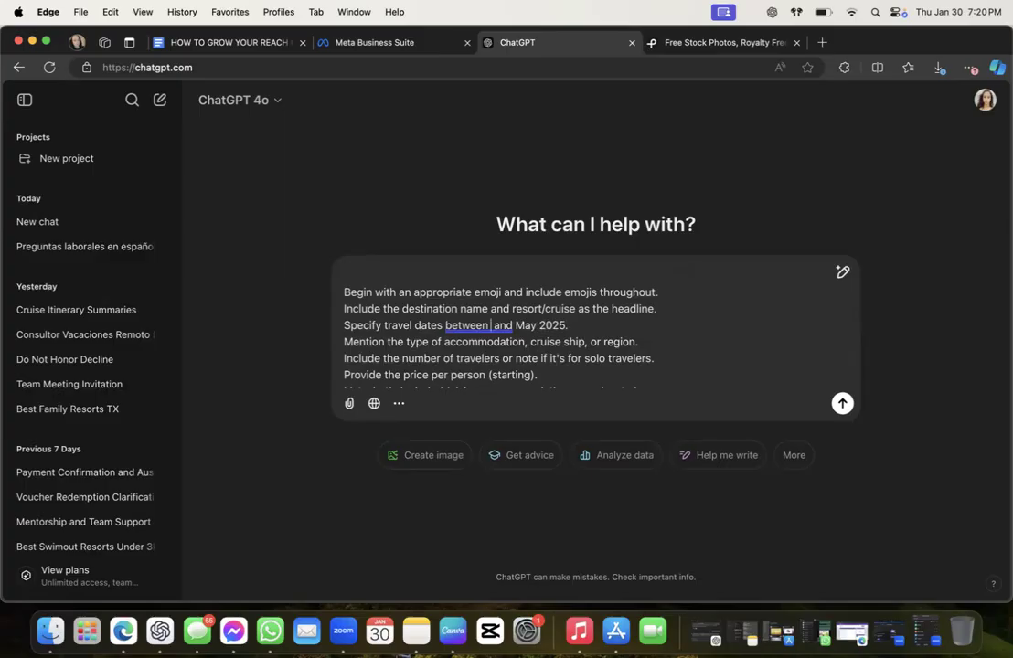
pyautogui.write('March')
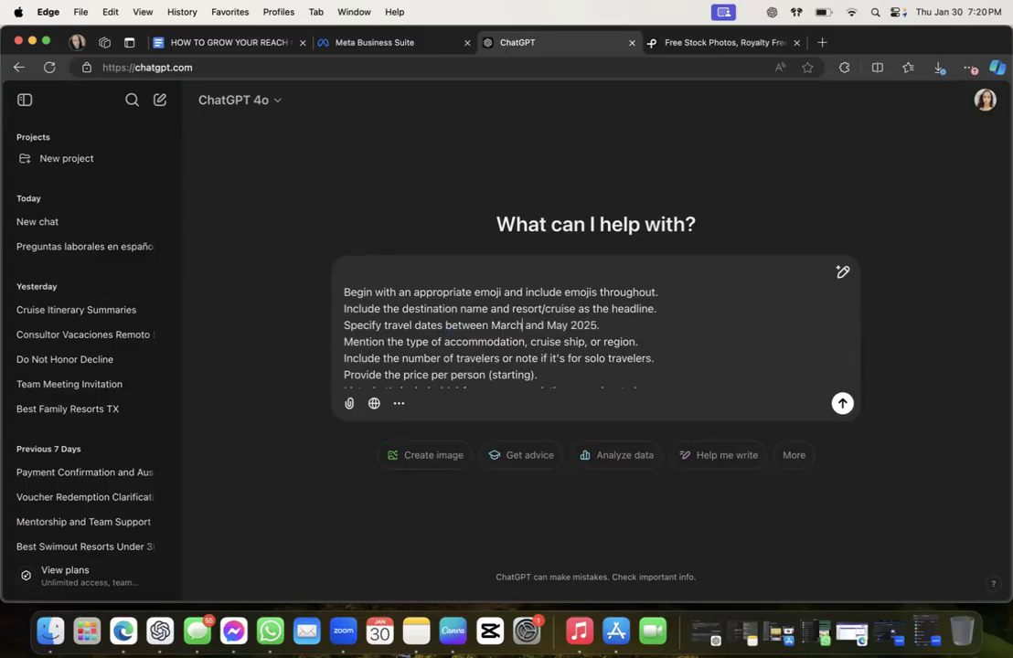
# Change the ending month in the prompt's travel dates guideline to "August"
pyautogui.press('Right')
pyautogui.press('Right')
pyautogui.press('Right')
pyautogui.press('Right')
pyautogui.press('Right')
pyautogui.press('Right')
pyautogui.press('Right')
pyautogui.press('Right')
pyautogui.press('BackSpace')
pyautogui.press('BackSpace')
pyautogui.press('BackSpace')
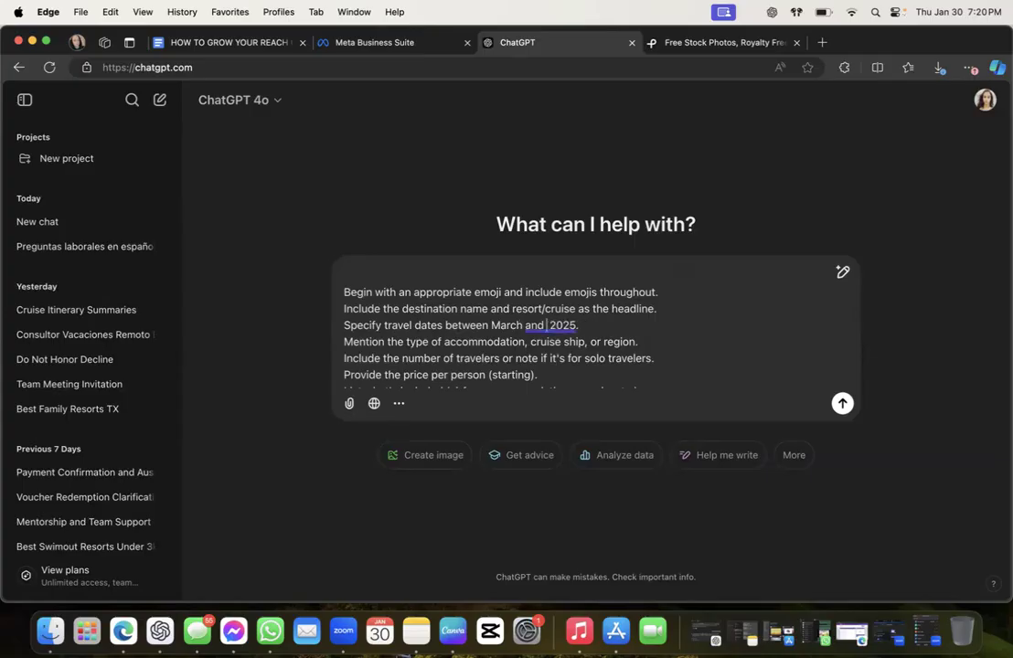
pyautogui.write('j')
pyautogui.press('BackSpace')
pyautogui.write('Aug')
pyautogui.press('BackSpace')
pyautogui.press('BackSpace')
pyautogui.press('BackSpace')
pyautogui.write('J')
pyautogui.press('BackSpace')
pyautogui.write('August')
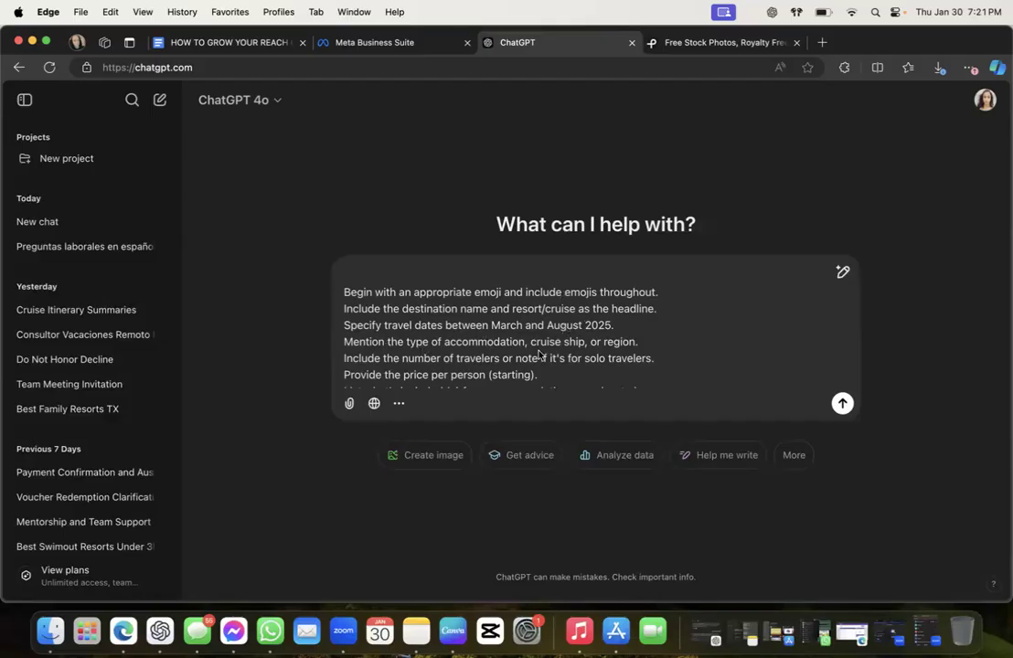
# Check the rest of the prompt, including the summary template, quote request link and hashtags, and send it to ChatGPT
pyautogui.scroll(-4, 549, 356)
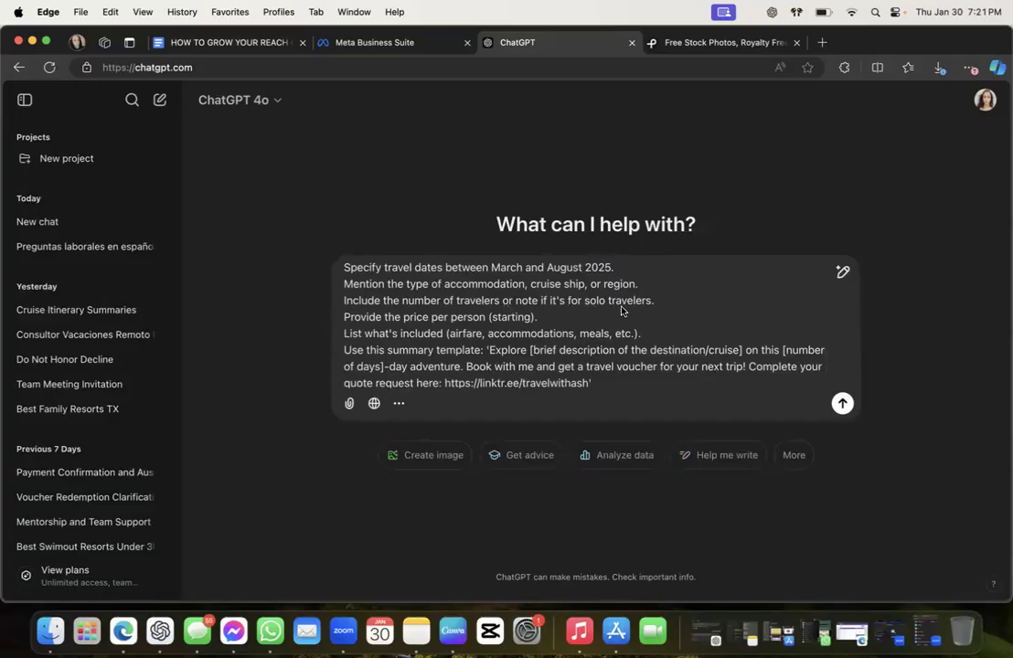
pyautogui.scroll(-2, 620, 310)
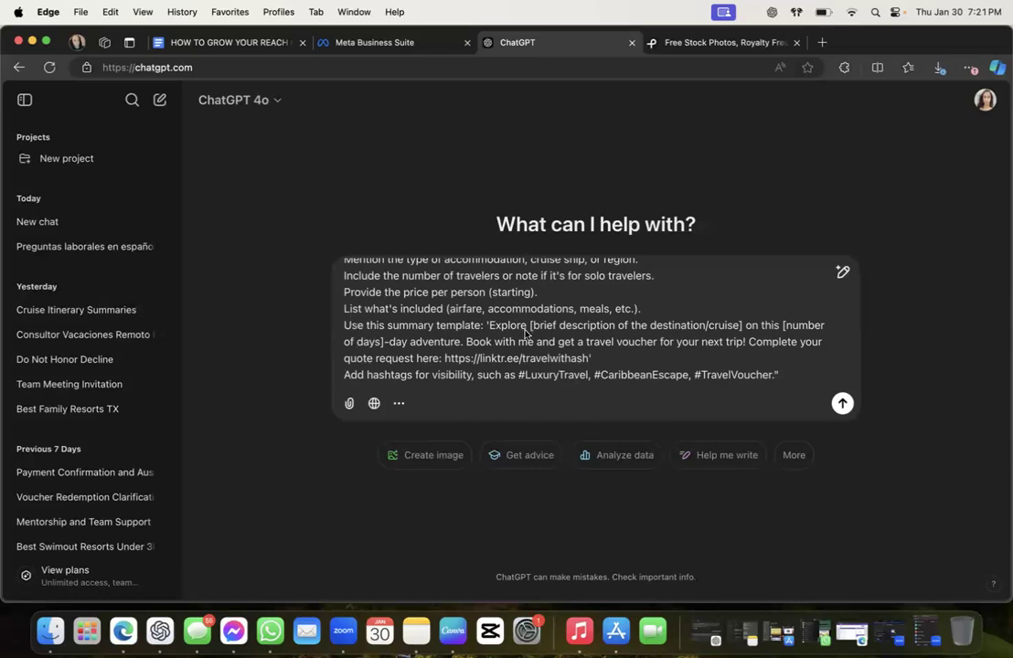
pyautogui.scroll(-1, 524, 365)
pyautogui.moveTo(444, 358); pyautogui.dragTo(595, 361)
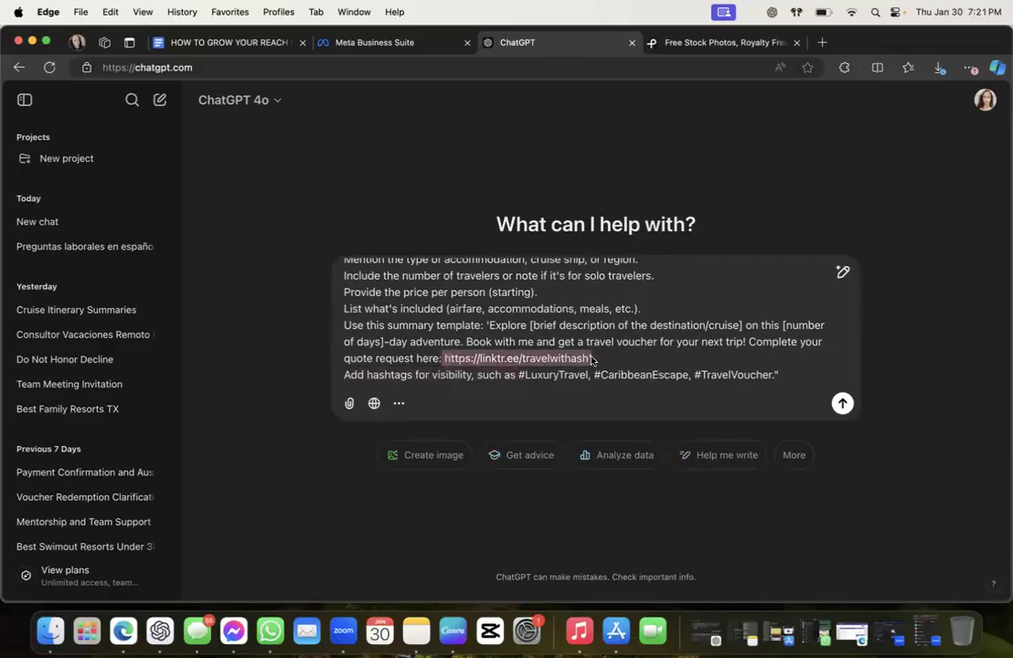
pyautogui.click(533, 342)
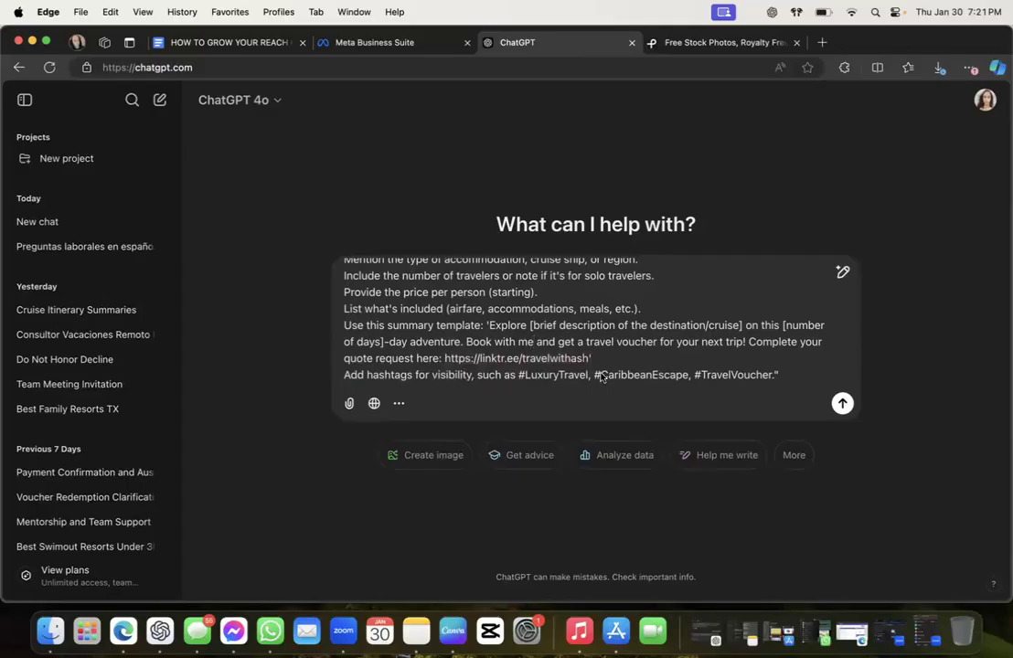
pyautogui.scroll(3, 747, 368)
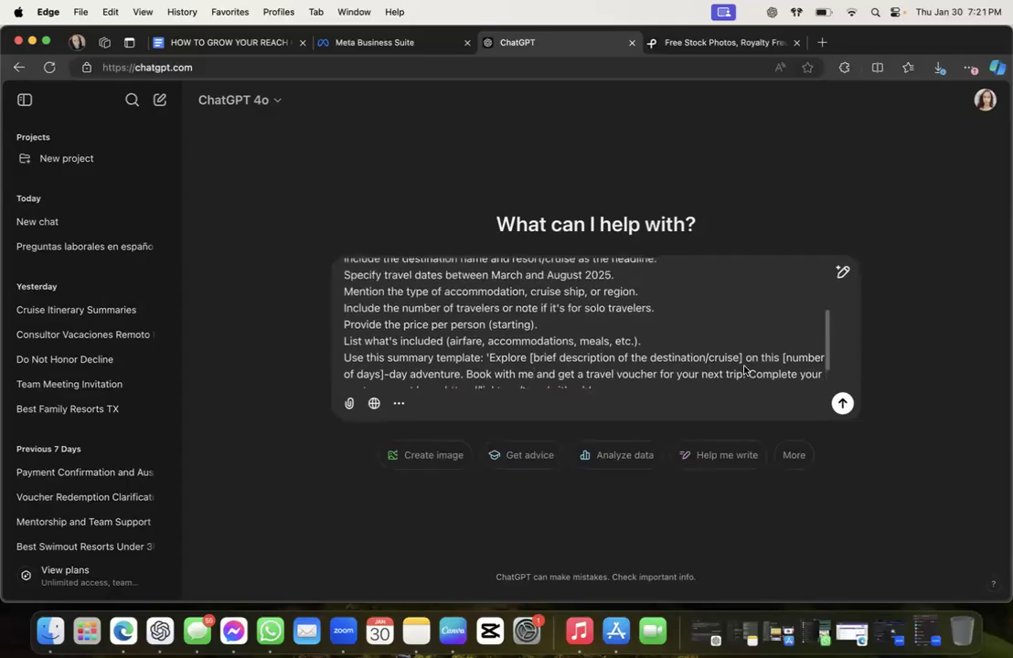
pyautogui.scroll(-1, 748, 370)
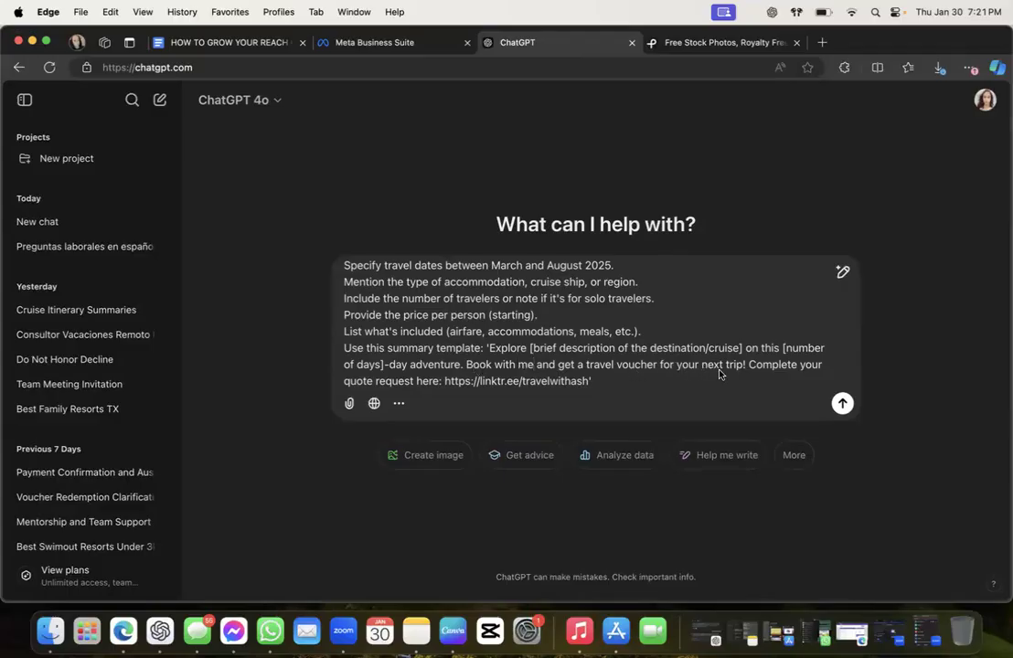
pyautogui.scroll(5, 736, 366)
pyautogui.scroll(-8, 736, 366)
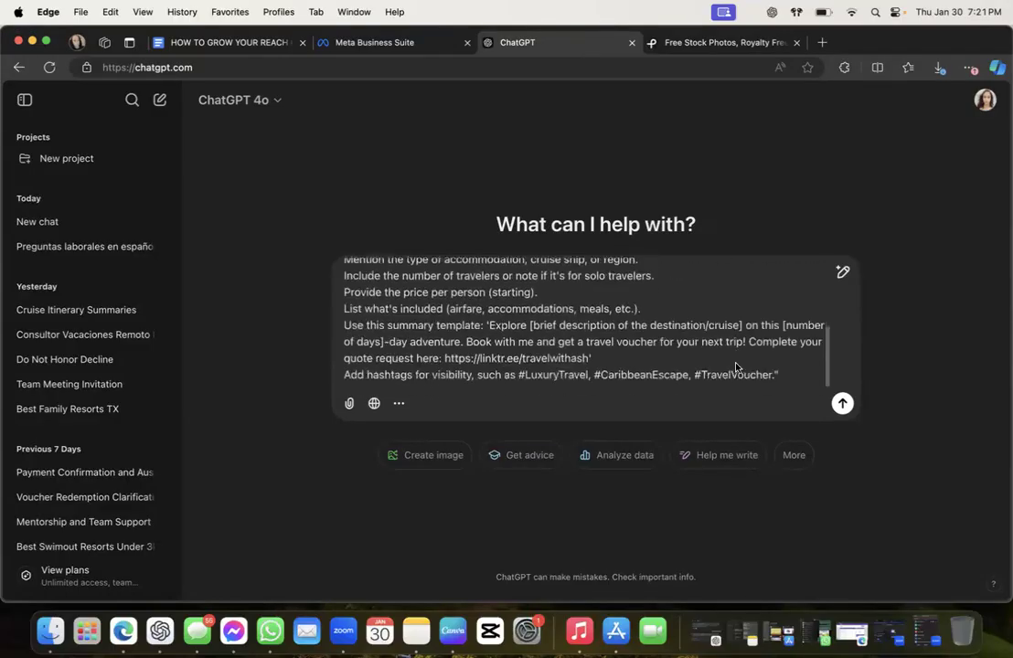
pyautogui.click(842, 404)
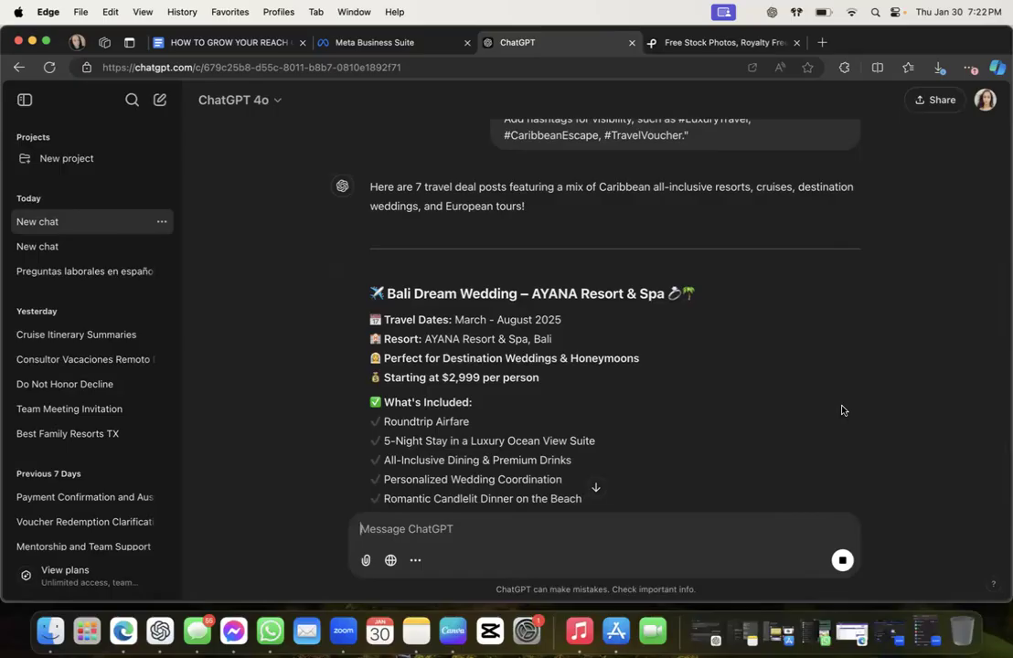
# Review the travel deal posts ChatGPT is generating, checking each one's travel dates, price and inclusions
pyautogui.scroll(-5, 842, 411)
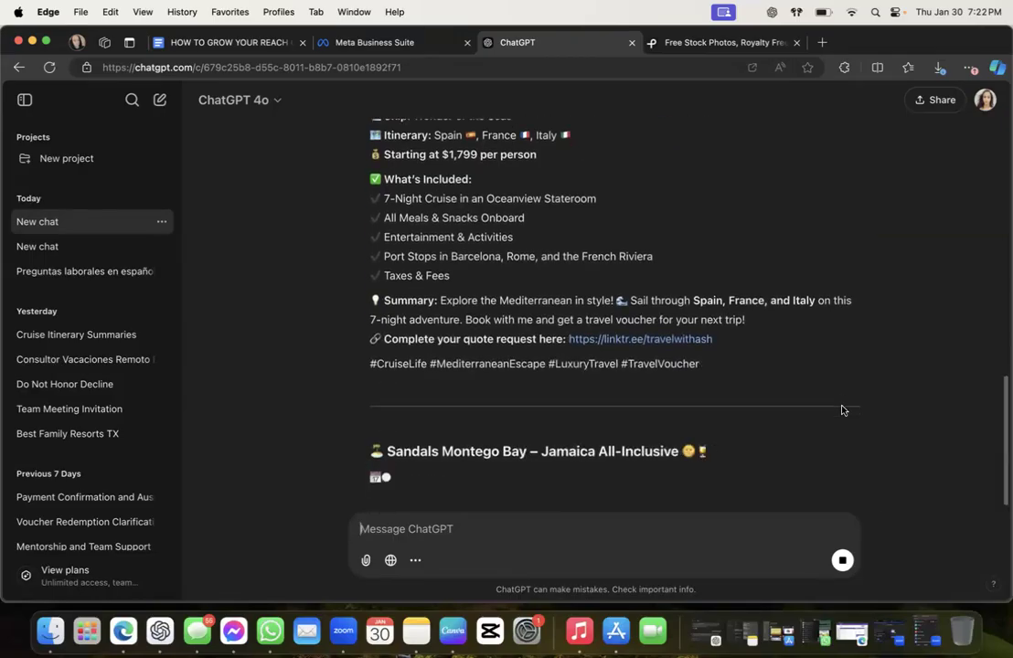
pyautogui.scroll(5, 842, 410)
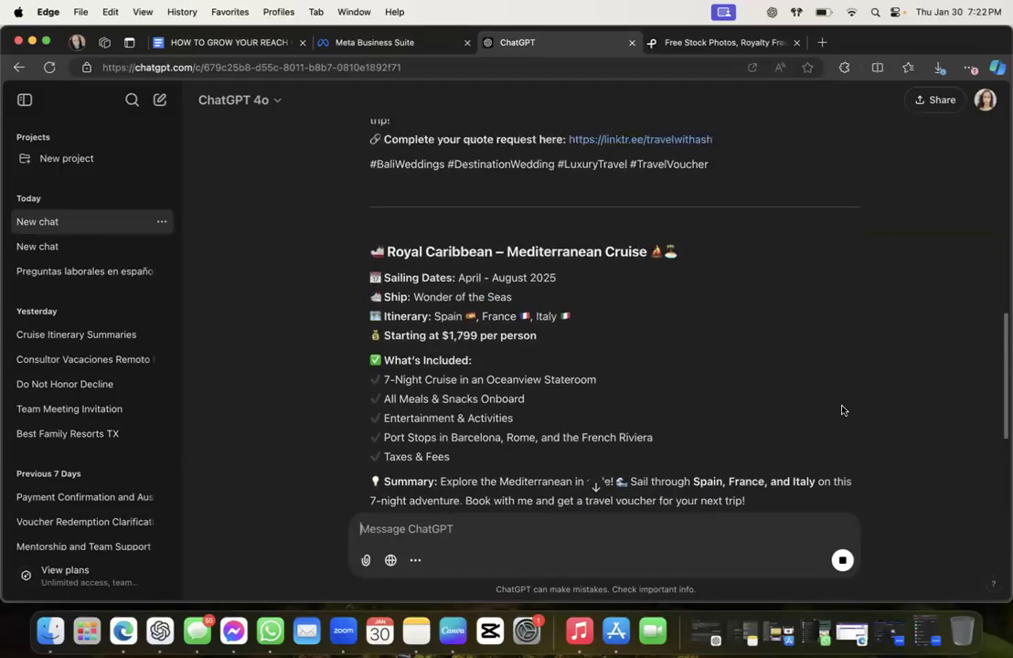
pyautogui.scroll(1, 842, 410)
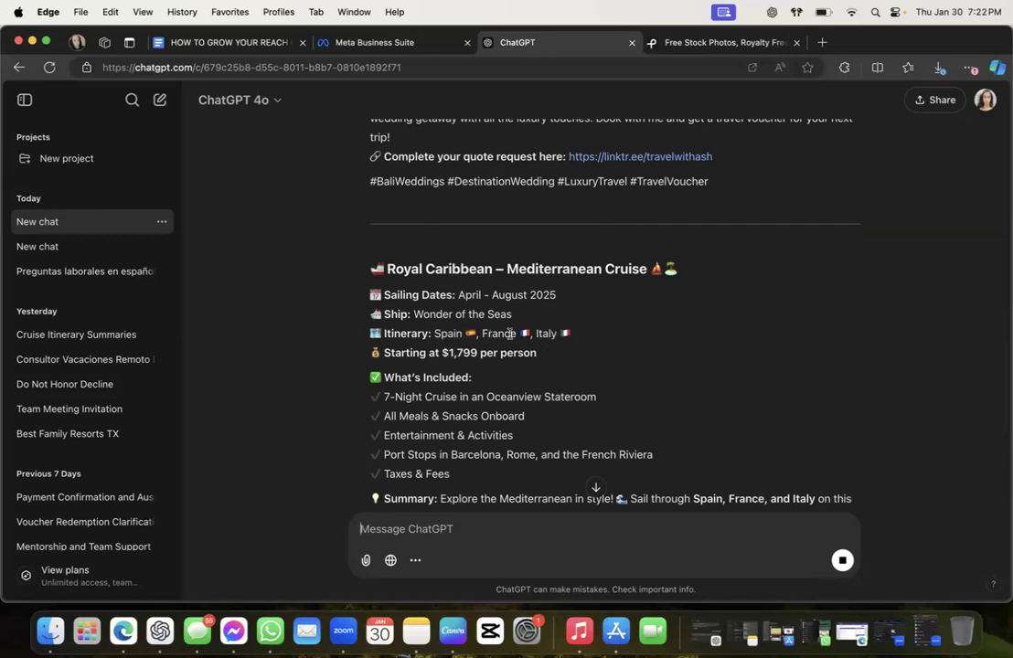
pyautogui.scroll(-3, 412, 334)
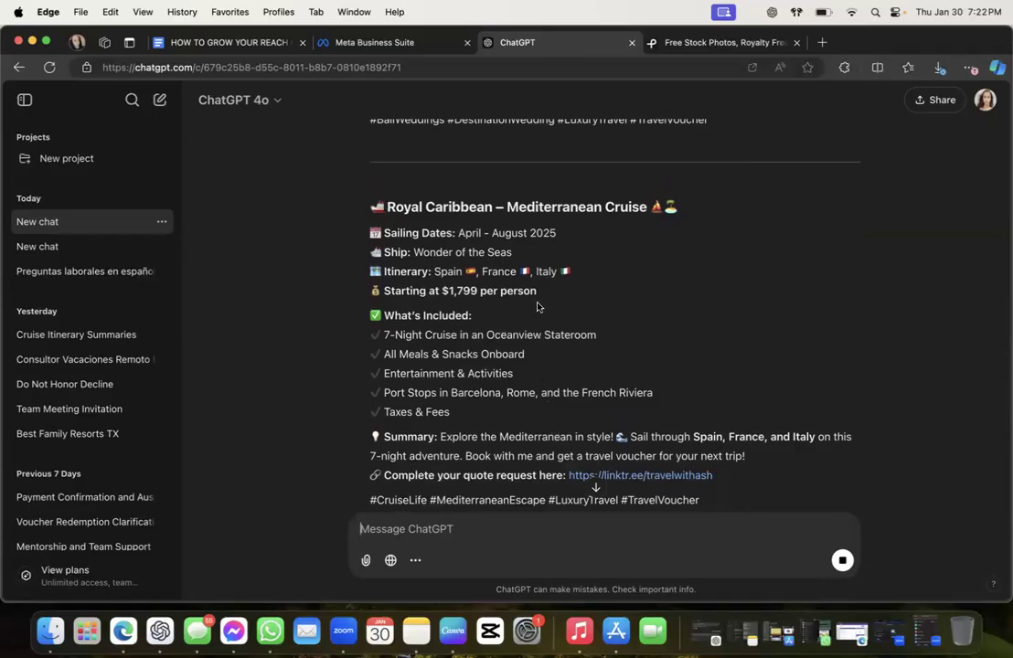
pyautogui.scroll(-5, 537, 308)
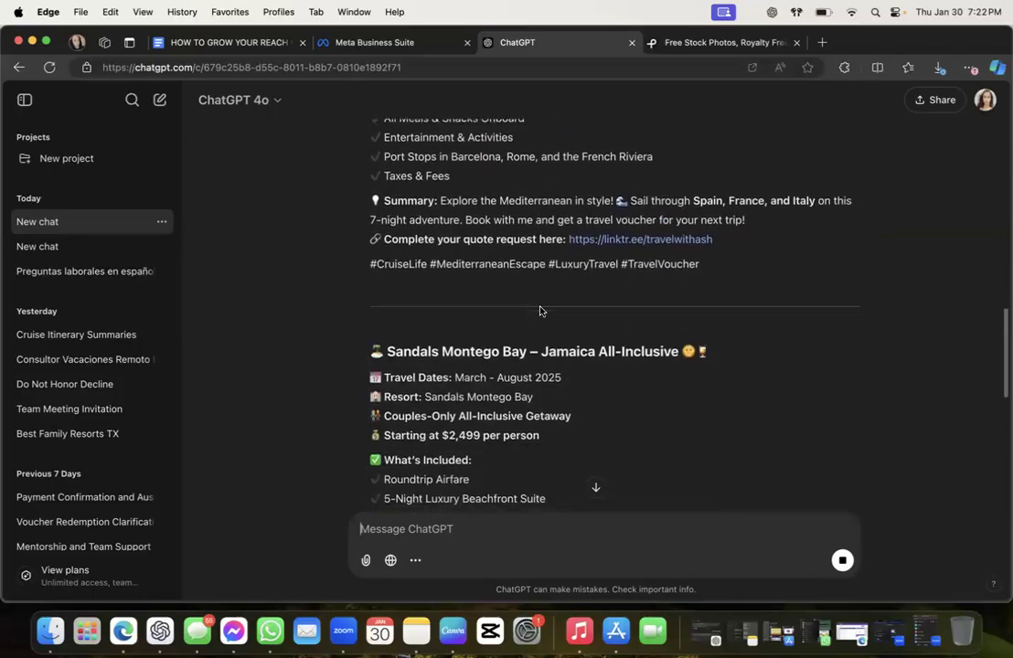
pyautogui.scroll(-2, 544, 311)
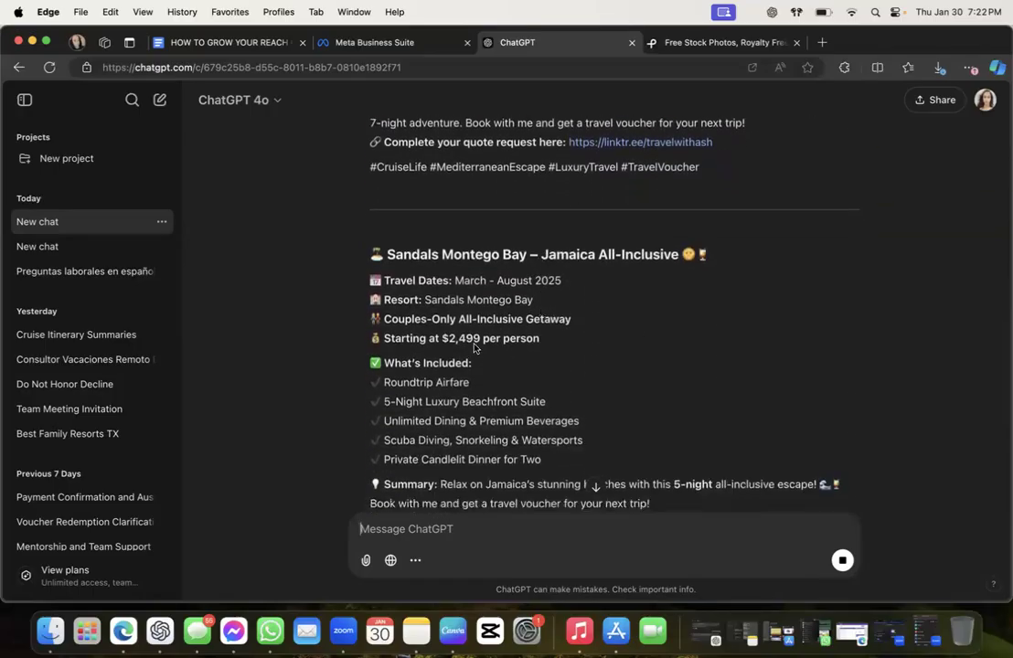
pyautogui.scroll(-10, 548, 274)
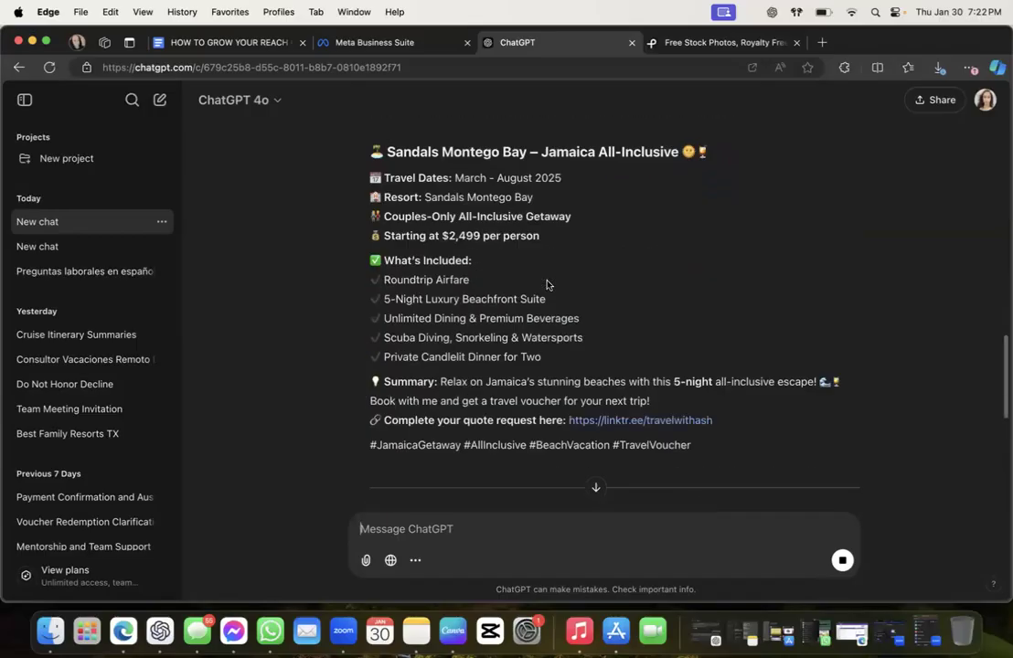
pyautogui.scroll(-4, 545, 285)
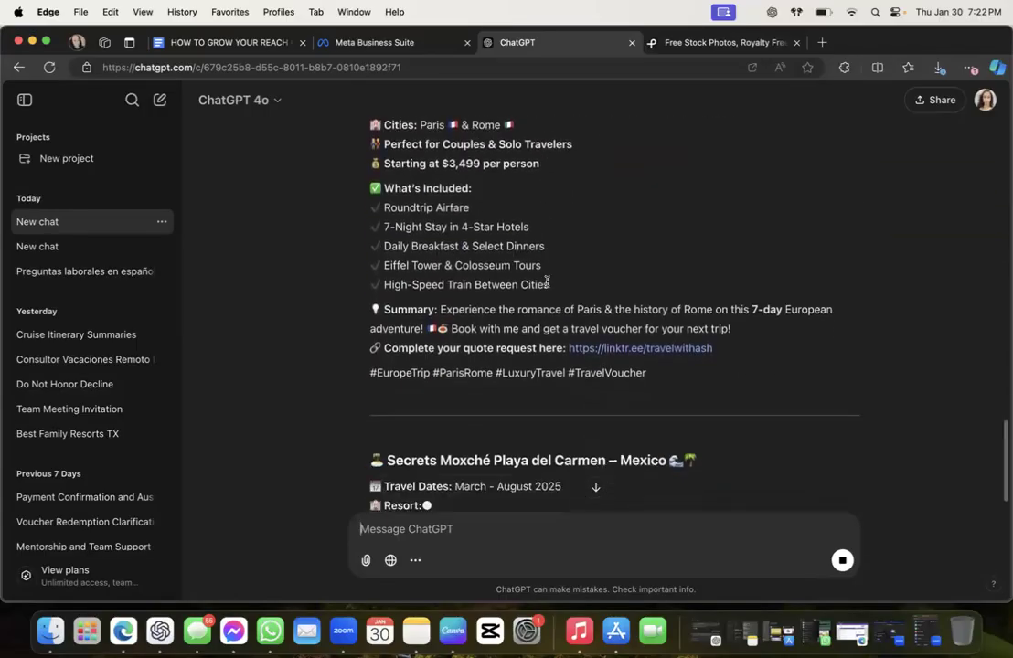
pyautogui.scroll(15, 562, 310)
pyautogui.scroll(-15, 574, 336)
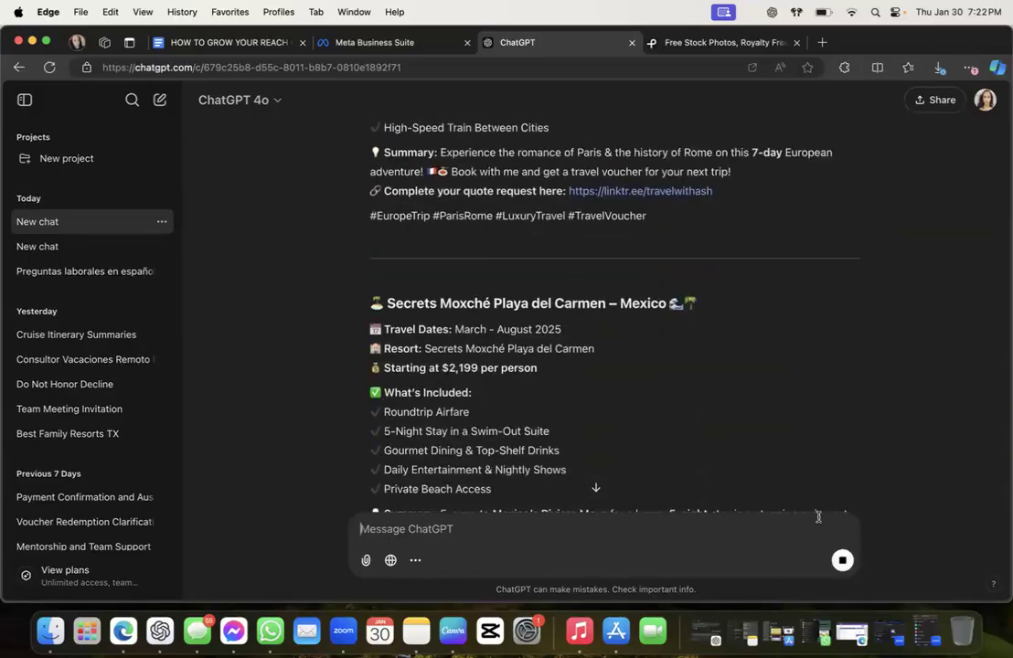
pyautogui.click(840, 560)
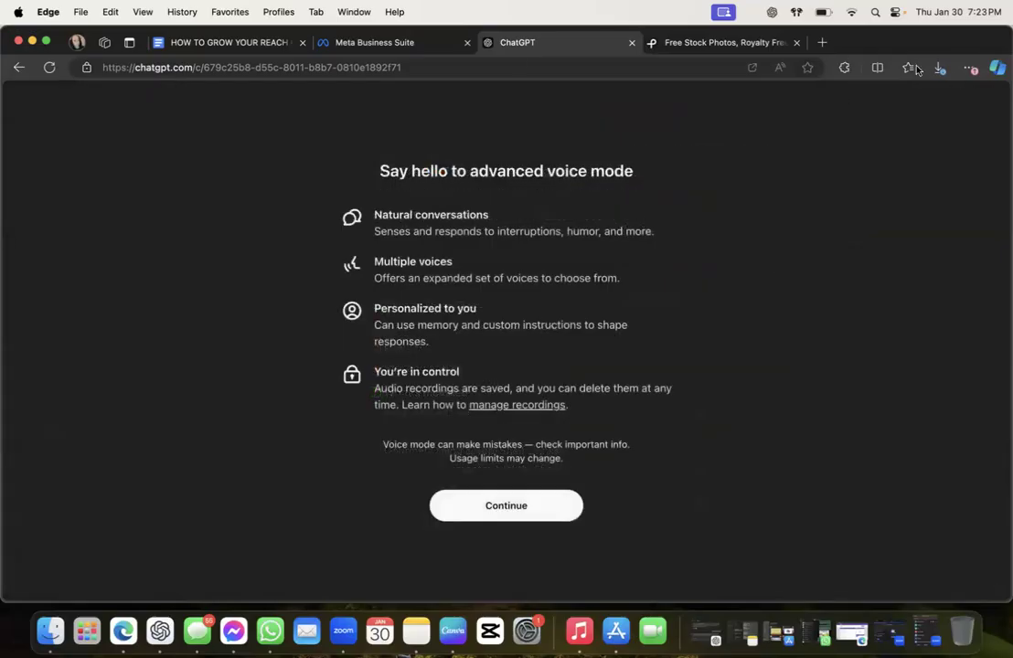
pyautogui.click(477, 506)
pyautogui.click(485, 509)
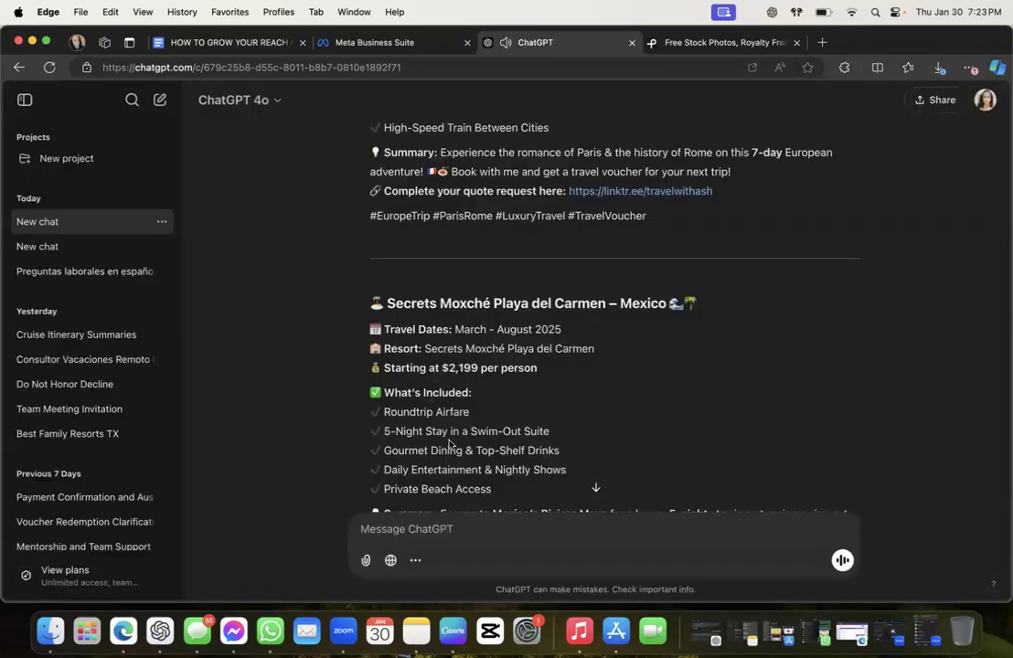
# Append "Give exact dates of what is needed for each trip, verify that the dates are accurate with the trip being promoted." to the prompt's date guideline
pyautogui.scroll(15, 449, 445)
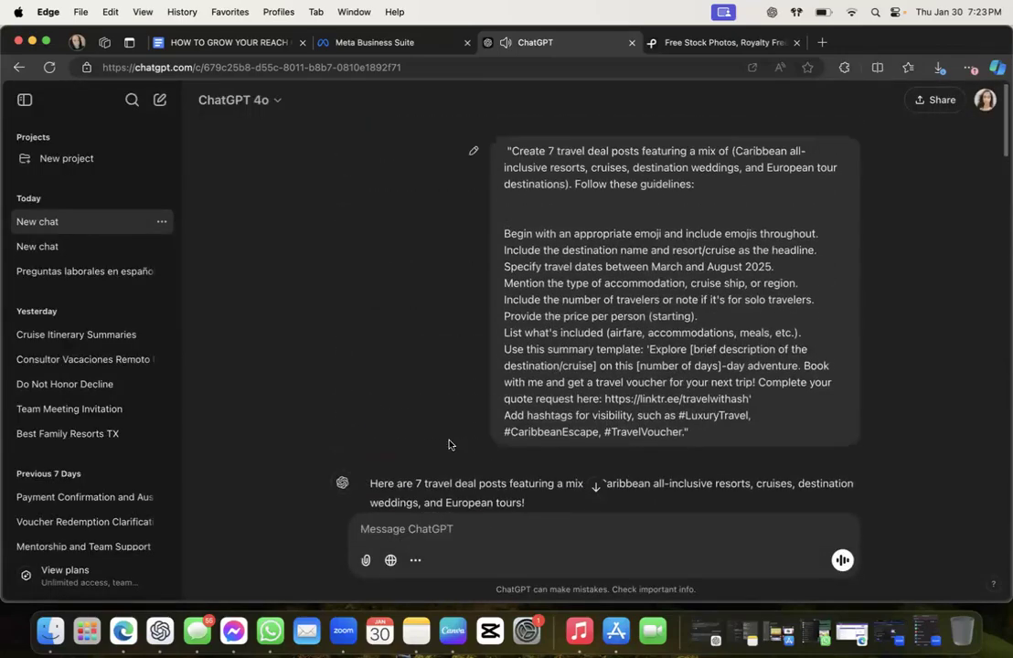
pyautogui.click(473, 151)
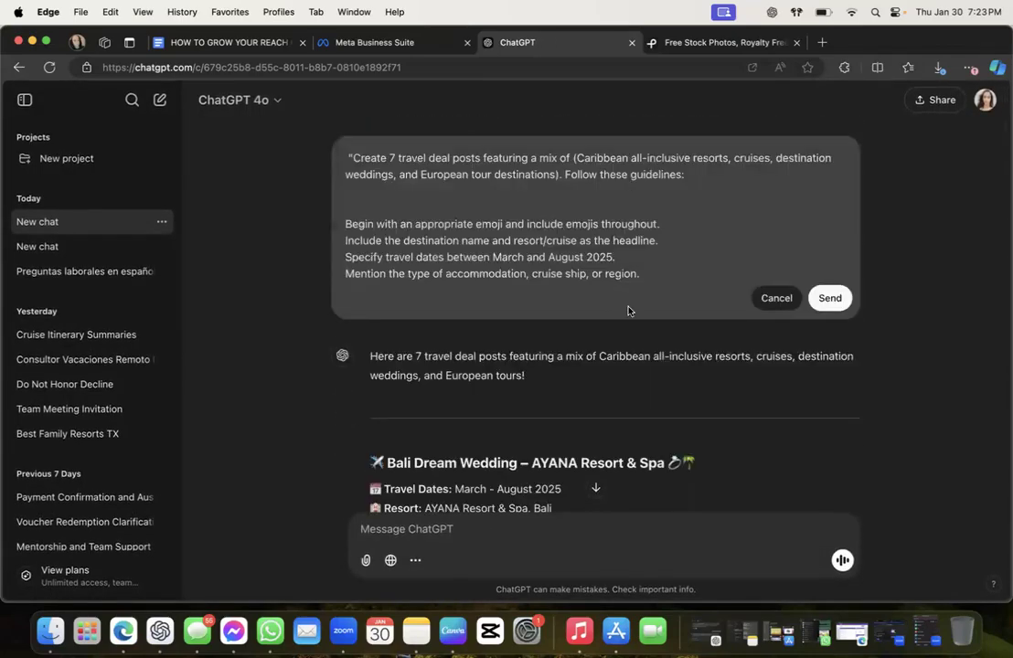
pyautogui.click(617, 259)
pyautogui.write('Give exact dates of what')
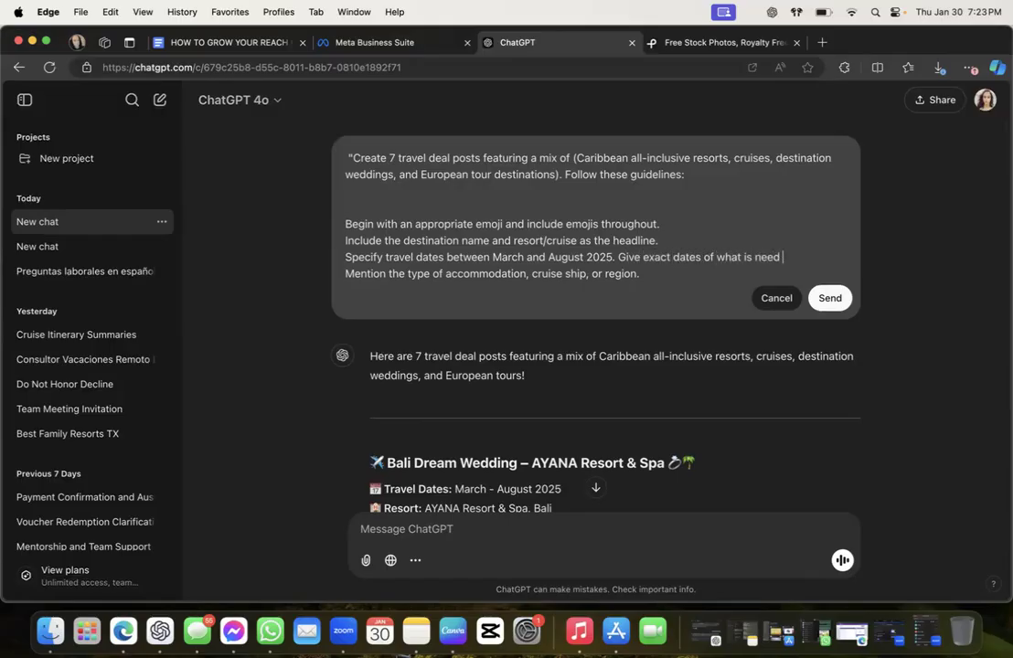
pyautogui.write(' is needed for each tri')
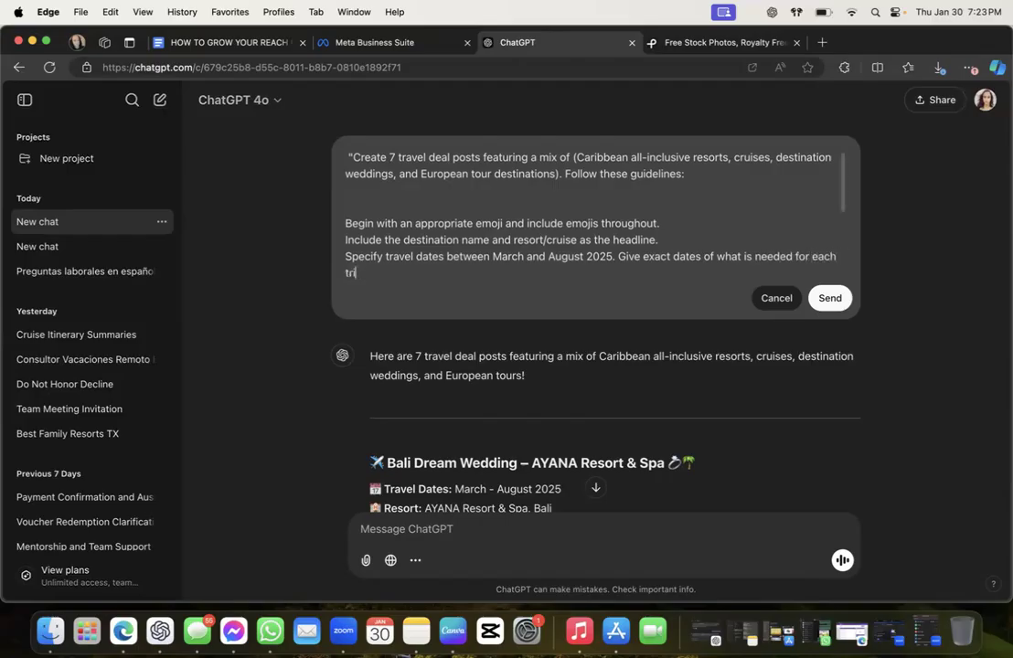
pyautogui.write('p, verify that the d')
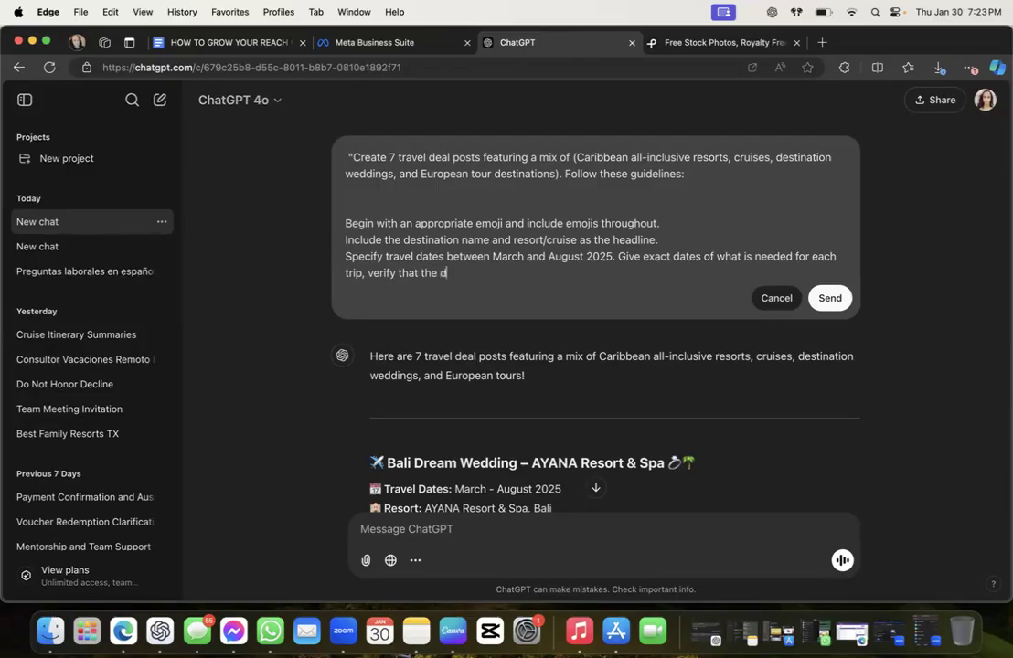
pyautogui.write('ates are accurate with the d')
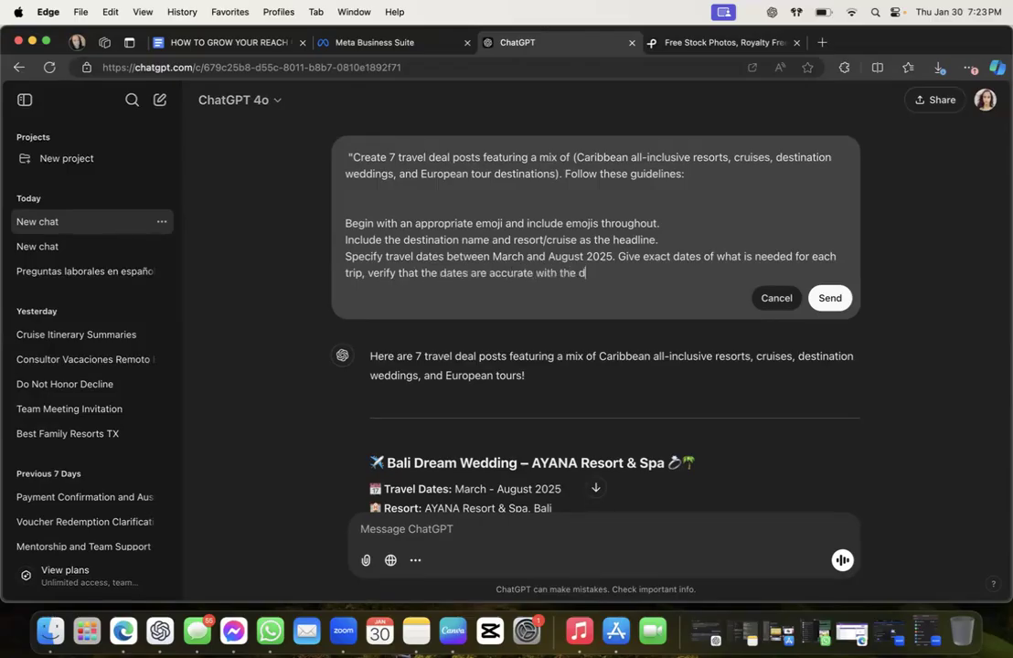
pyautogui.press('BackSpace')
pyautogui.write('trip being promoted.')
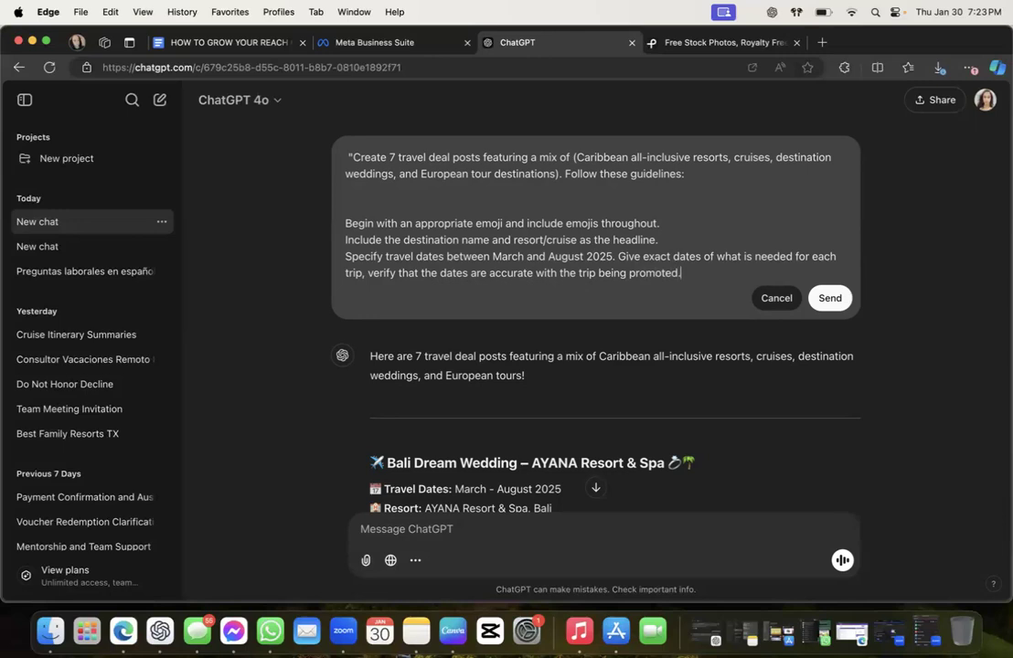
# Copy the new exact-dates instruction from the prompt and paste it after "November 2024 and May 2025." in the Google Docs guide
pyautogui.moveTo(617, 257); pyautogui.dragTo(687, 162)
pyautogui.press('super+c')
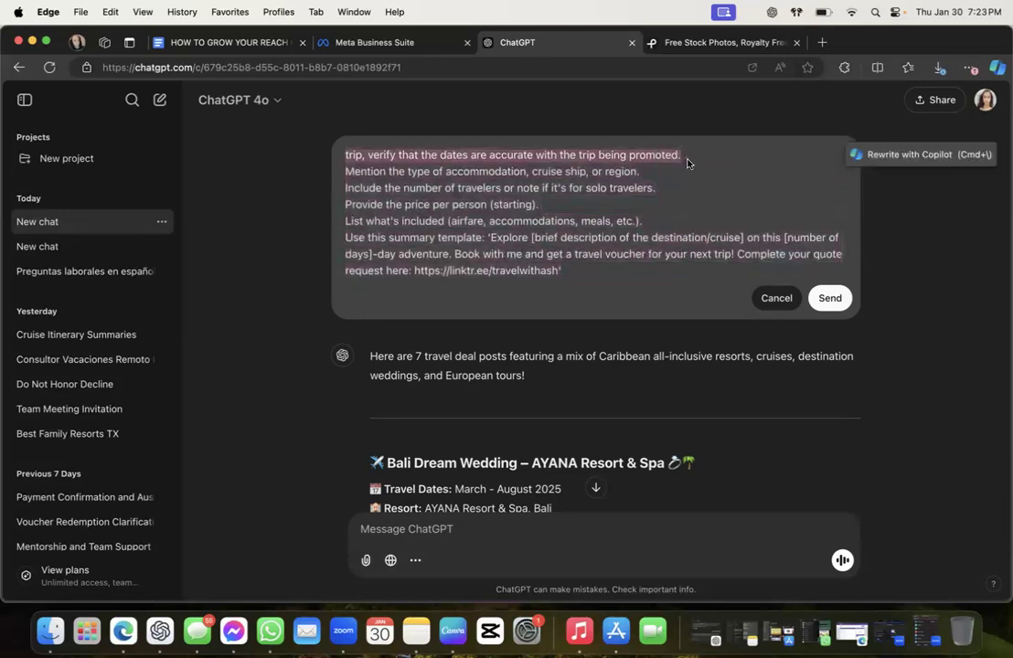
pyautogui.click(202, 42)
pyautogui.click(443, 355)
pyautogui.scroll(3, 524, 294)
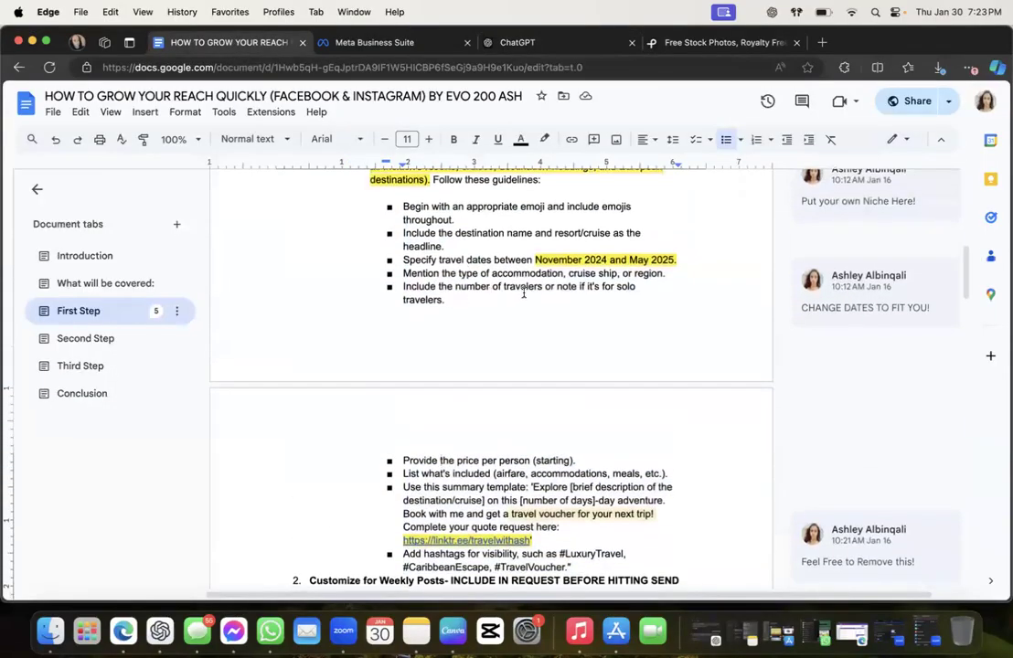
pyautogui.click(681, 259)
pyautogui.press('super+v')
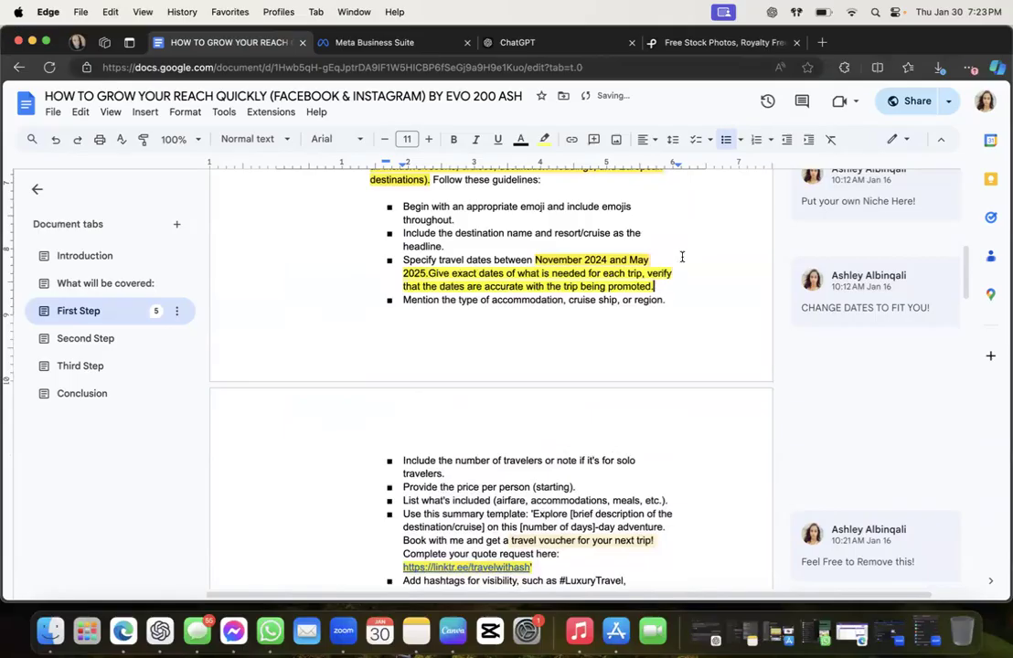
# Remove the yellow highlight from the pasted instruction and move it onto its own line within the travel dates bullet
pyautogui.moveTo(655, 286); pyautogui.dragTo(423, 272)
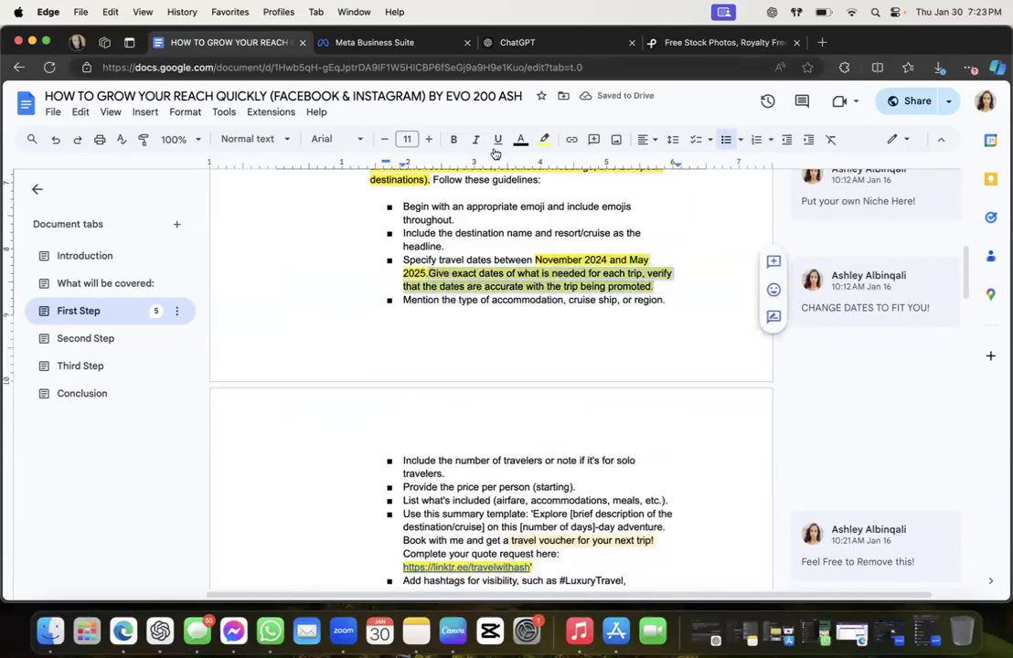
pyautogui.click(544, 139)
pyautogui.click(560, 168)
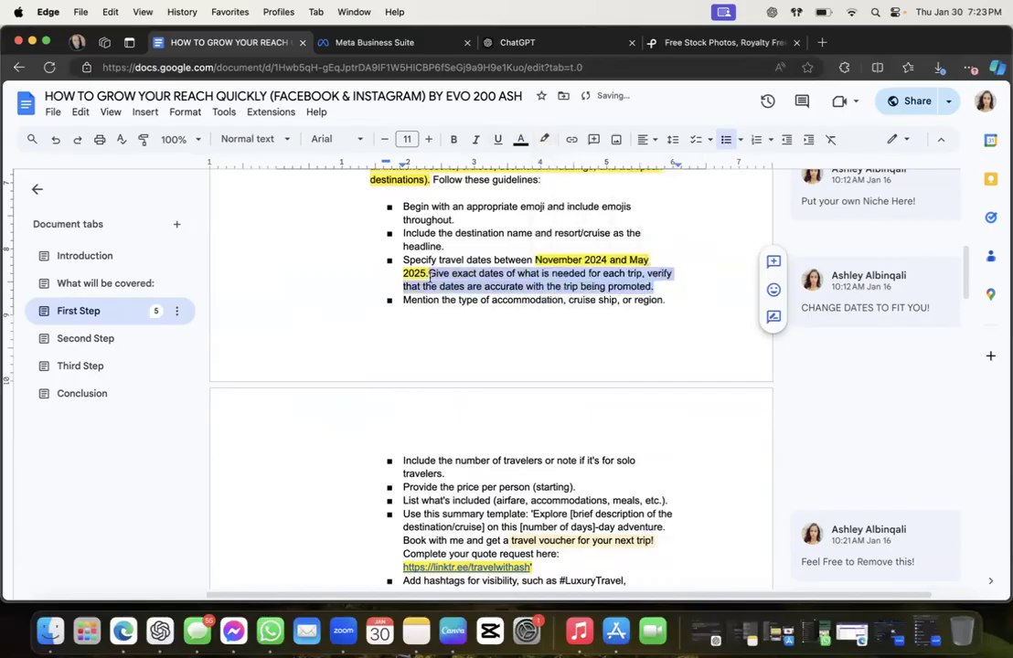
pyautogui.click(429, 273)
pyautogui.hotkey('shift', 'Return')
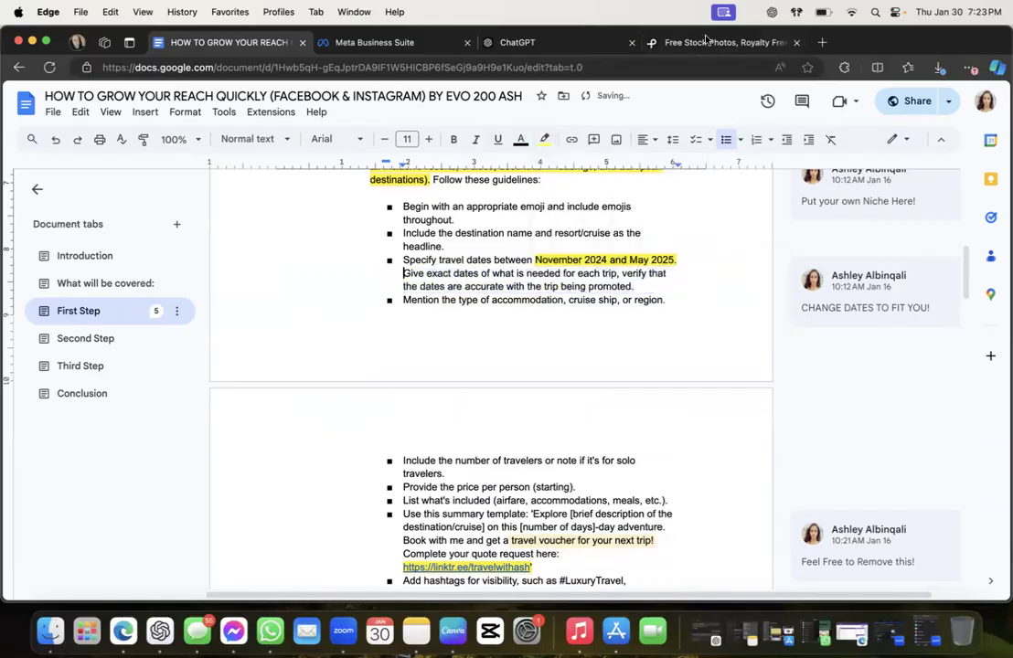
# Switch back to ChatGPT and send the edited prompt to regenerate the seven travel deal posts
pyautogui.click(498, 42)
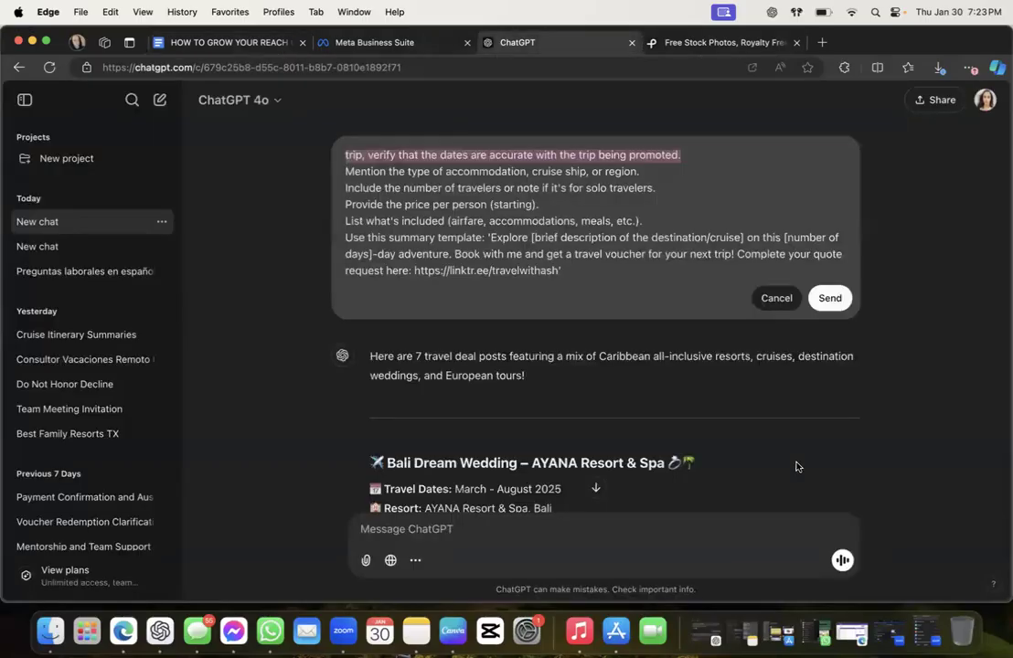
pyautogui.click(828, 299)
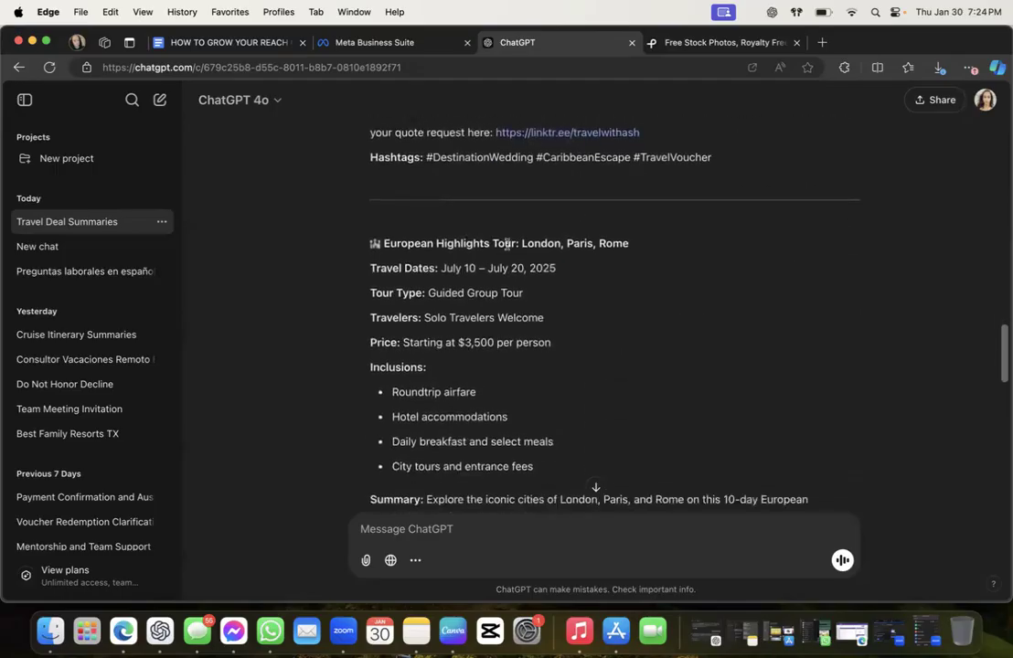
# Examine the regenerated travel deal posts for exact travel dates, prices, inclusions, summaries and hashtags
pyautogui.scroll(-10, 502, 332)
pyautogui.scroll(1, 500, 332)
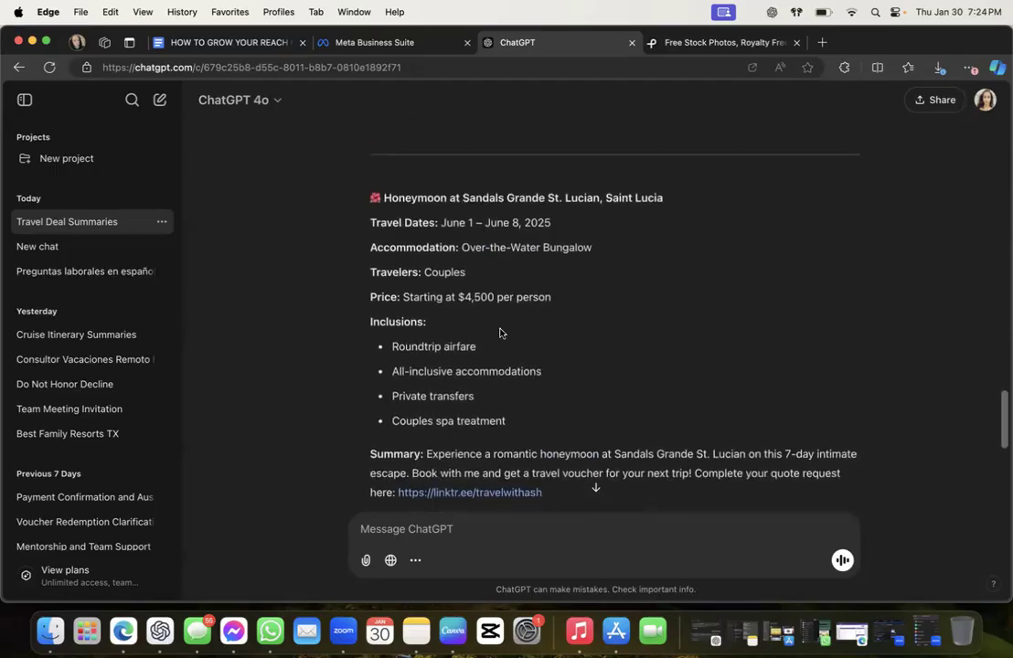
pyautogui.scroll(-2, 551, 399)
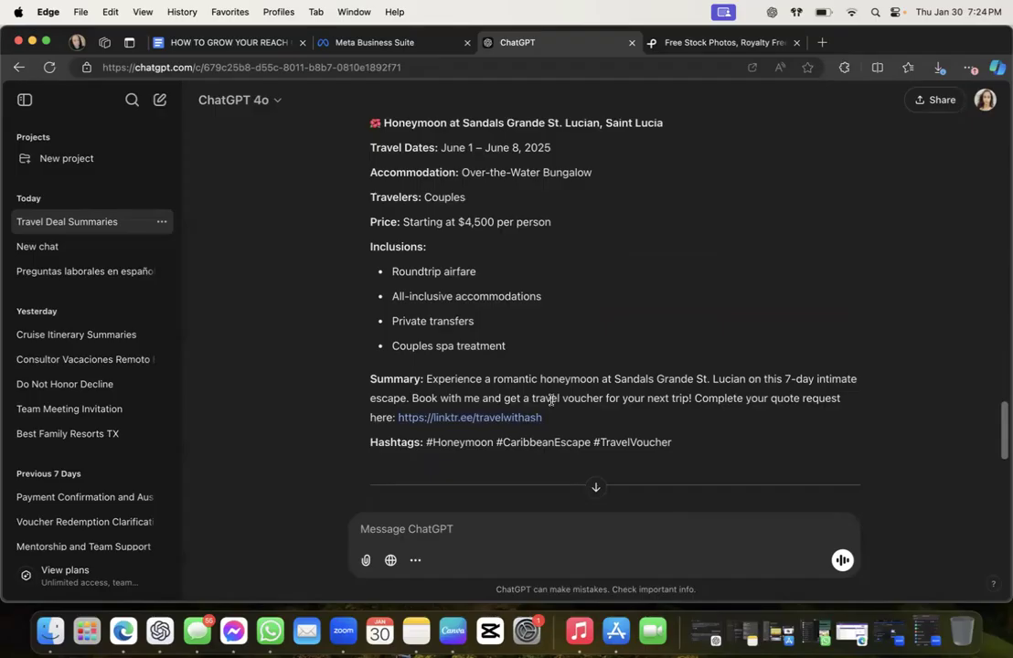
pyautogui.scroll(-1, 554, 341)
pyautogui.scroll(2, 549, 285)
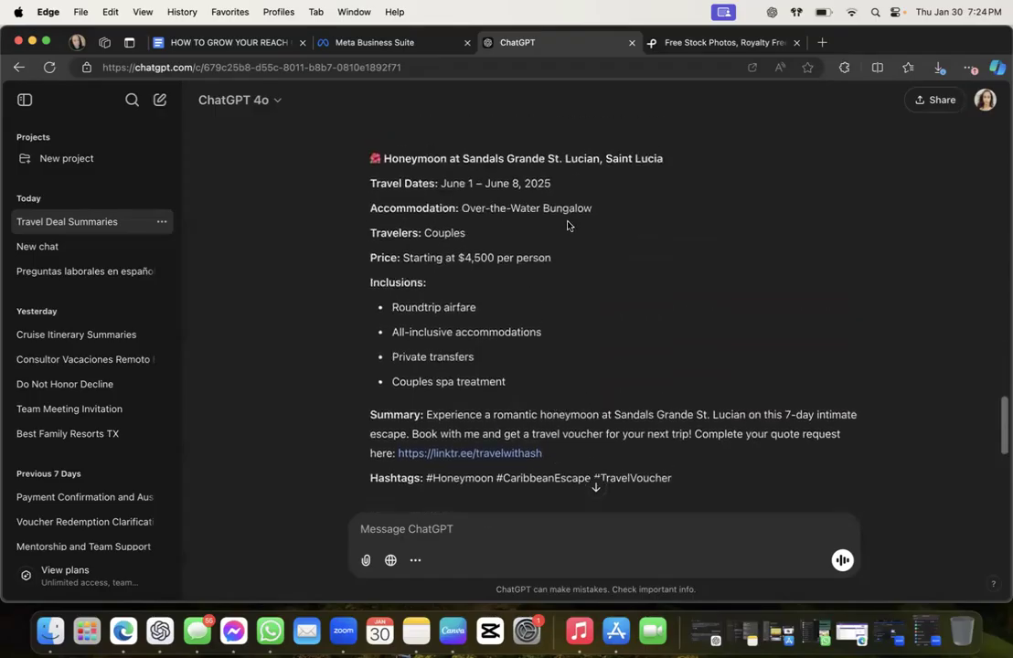
pyautogui.scroll(-5, 565, 220)
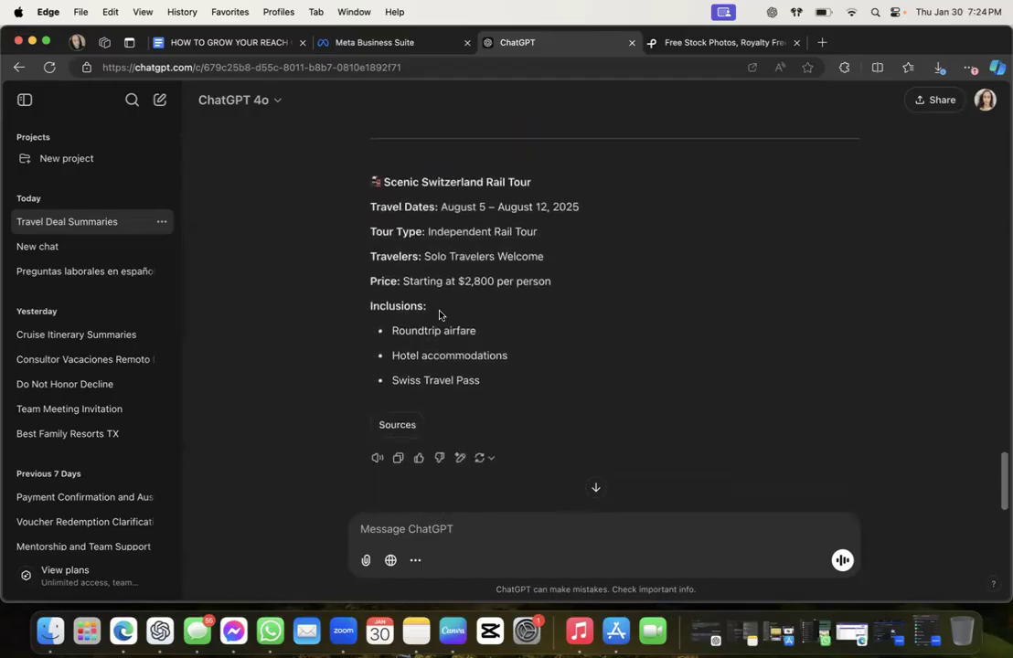
pyautogui.scroll(8, 438, 314)
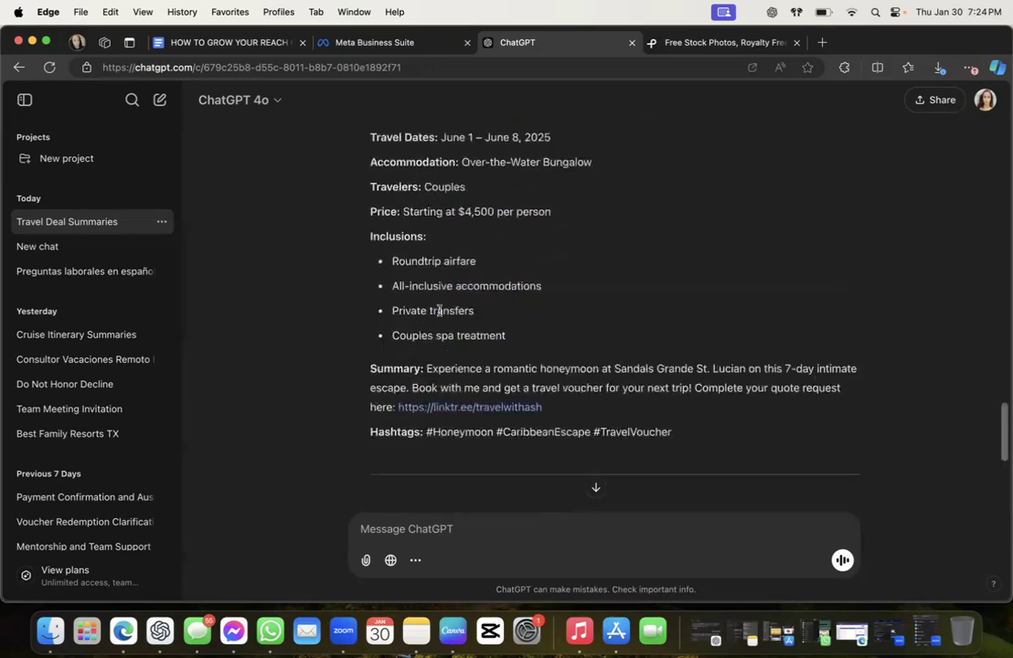
pyautogui.scroll(10, 439, 315)
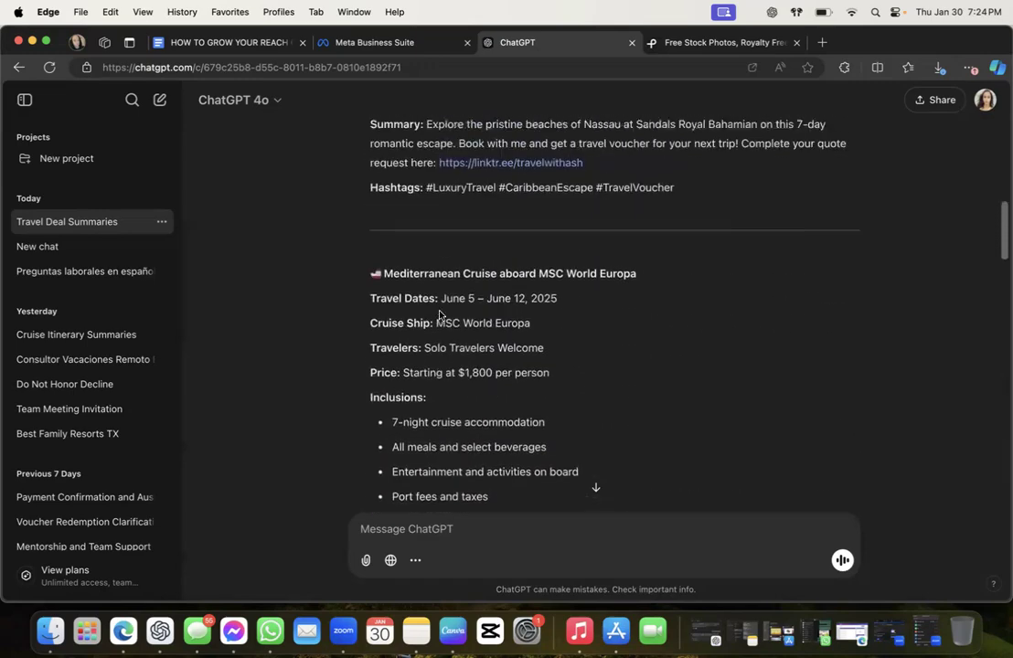
pyautogui.scroll(5, 439, 315)
pyautogui.scroll(-4, 438, 314)
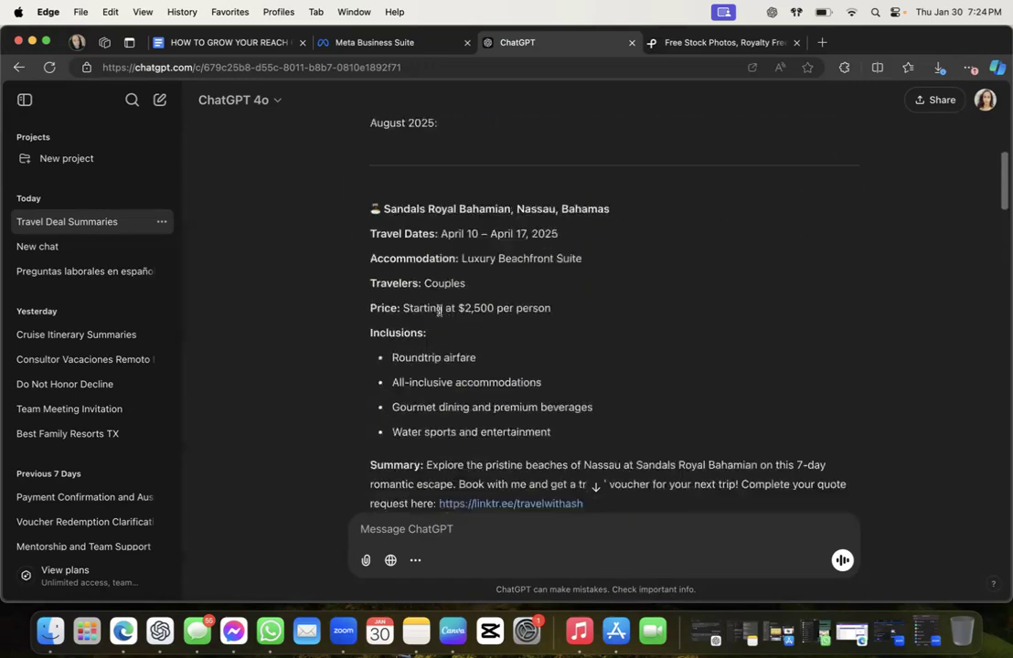
pyautogui.scroll(-1, 439, 314)
pyautogui.scroll(2, 440, 312)
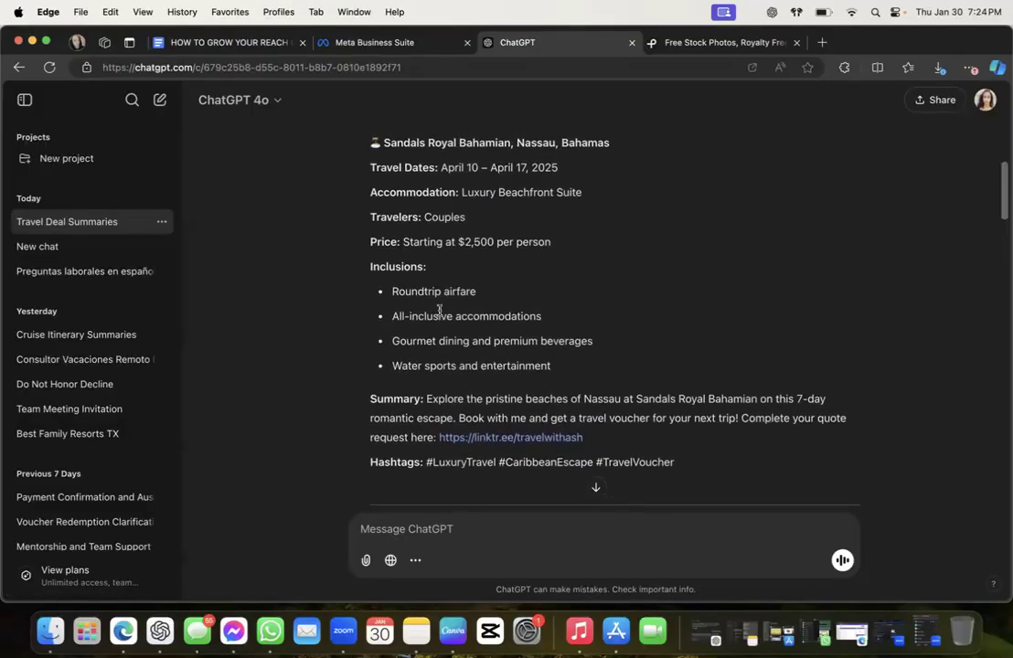
pyautogui.scroll(-3, 445, 386)
pyautogui.scroll(4, 450, 384)
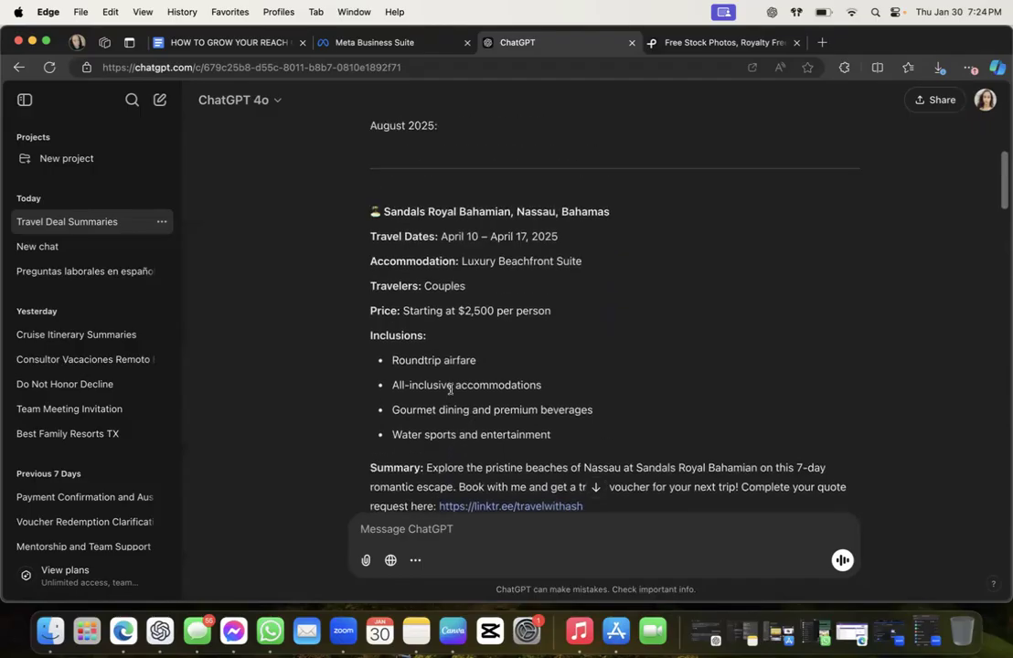
# Copy the full Sandals Royal Bahamian post, from its title through the hashtags
pyautogui.scroll(-1, 398, 266)
pyautogui.moveTo(366, 183); pyautogui.dragTo(677, 176)
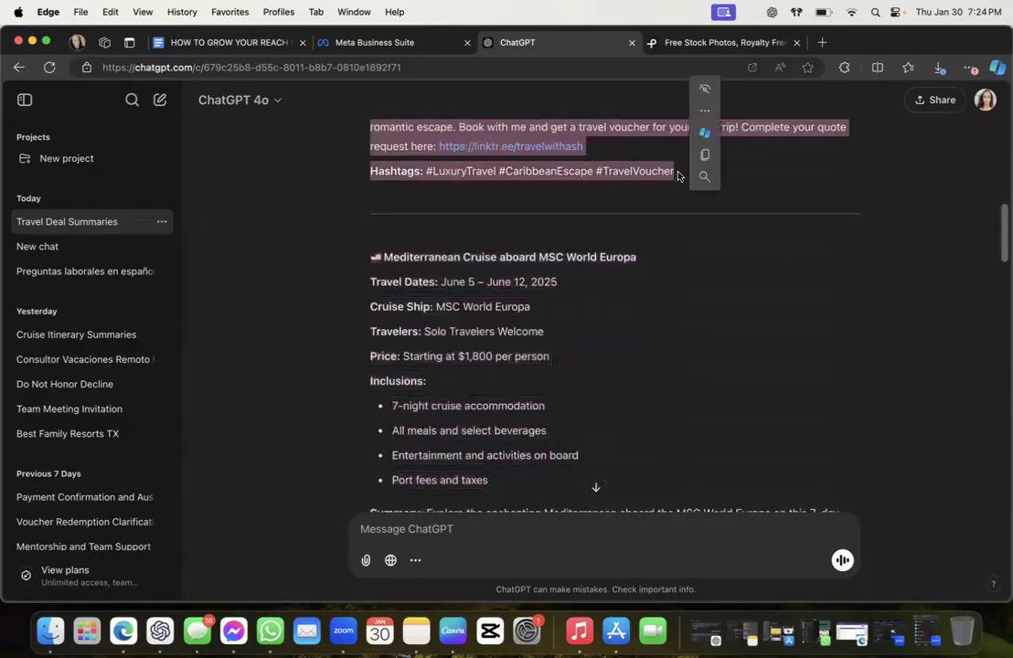
pyautogui.press('super+c')
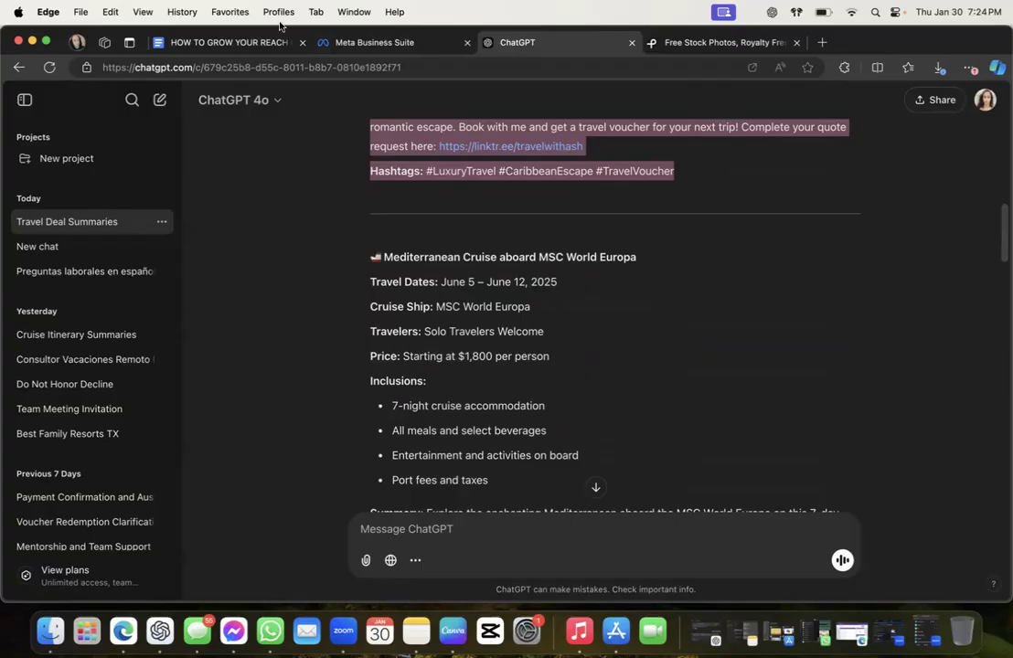
pyautogui.click(265, 160)
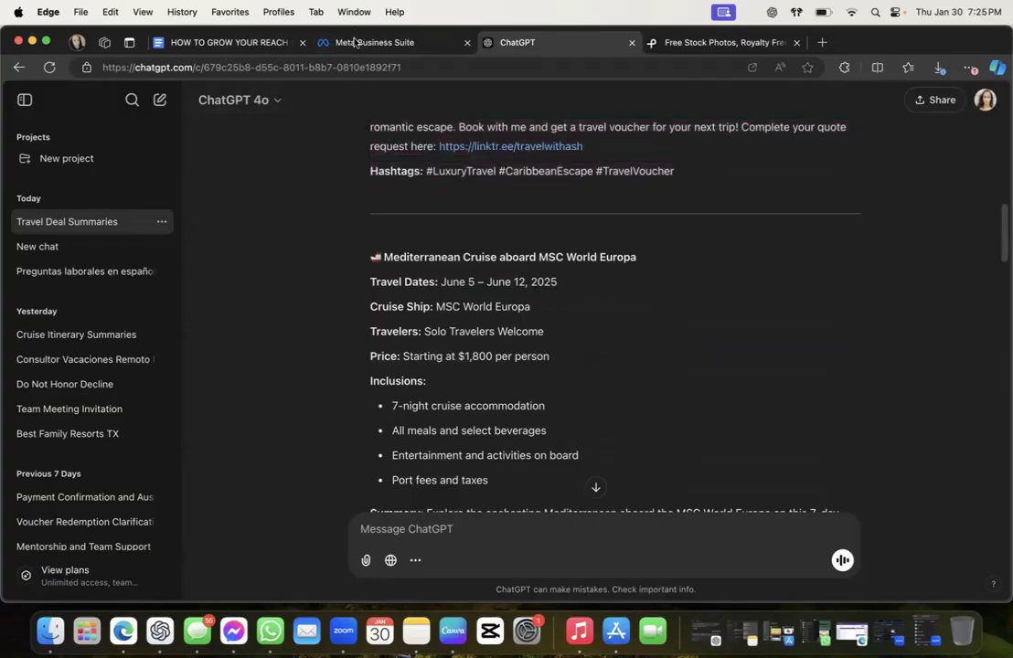
# Switch to the Meta Business Suite planner and start a scheduled post for Friday, January 31
pyautogui.click(310, 41)
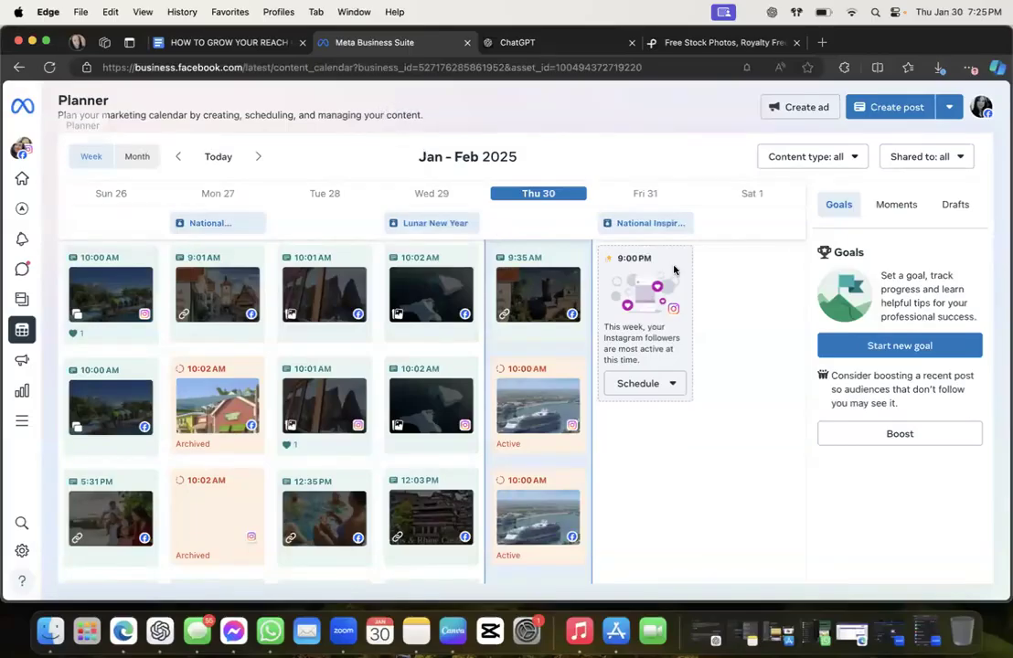
pyautogui.scroll(-2, 515, 436)
pyautogui.scroll(-3, 515, 436)
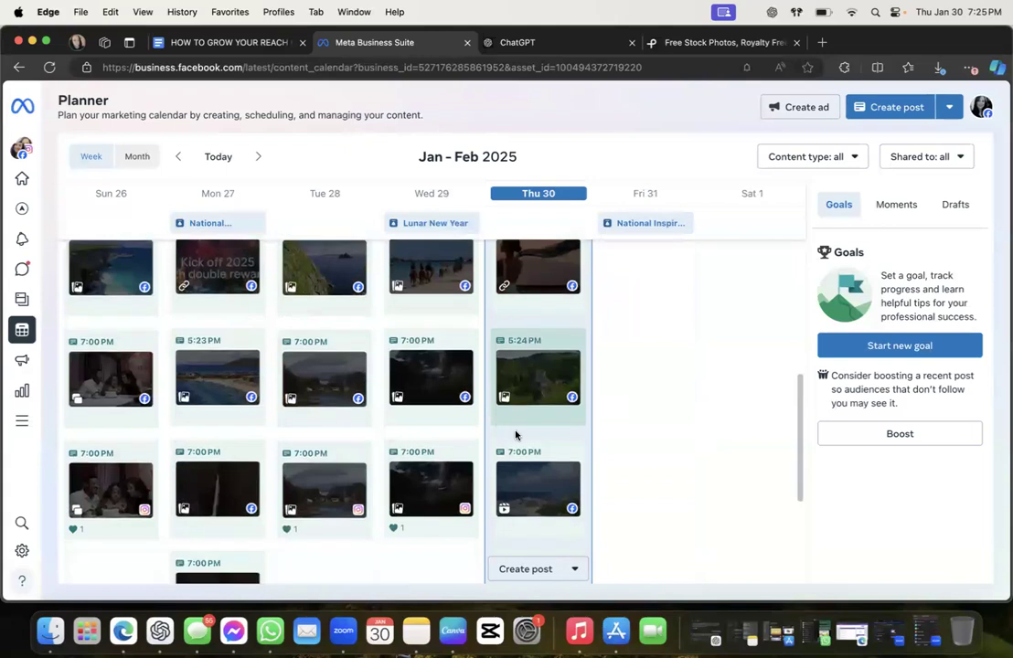
pyautogui.scroll(5, 514, 436)
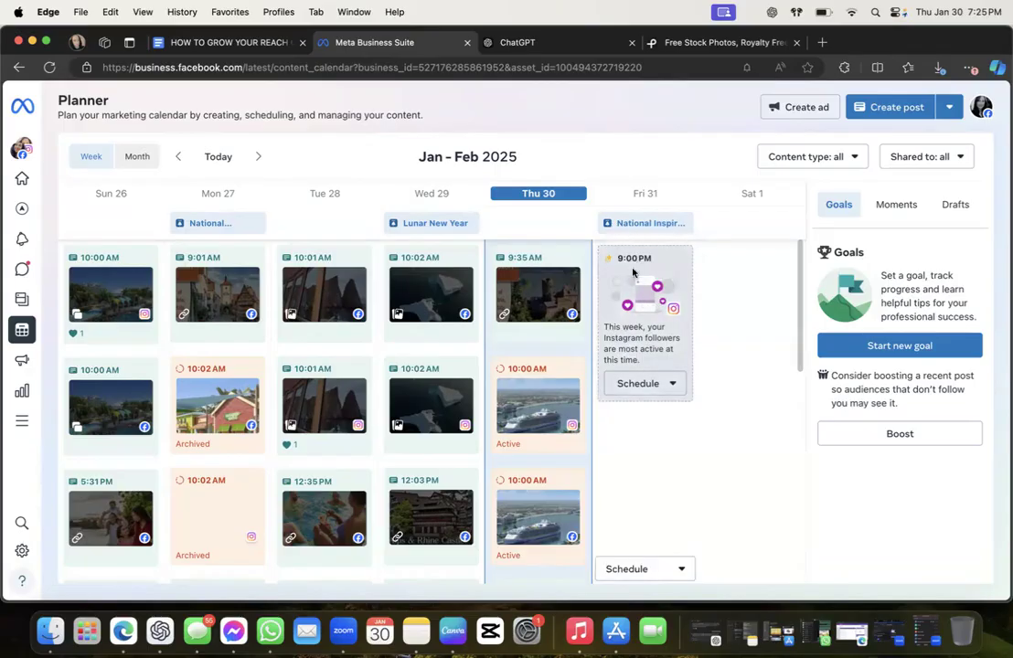
pyautogui.click(653, 383)
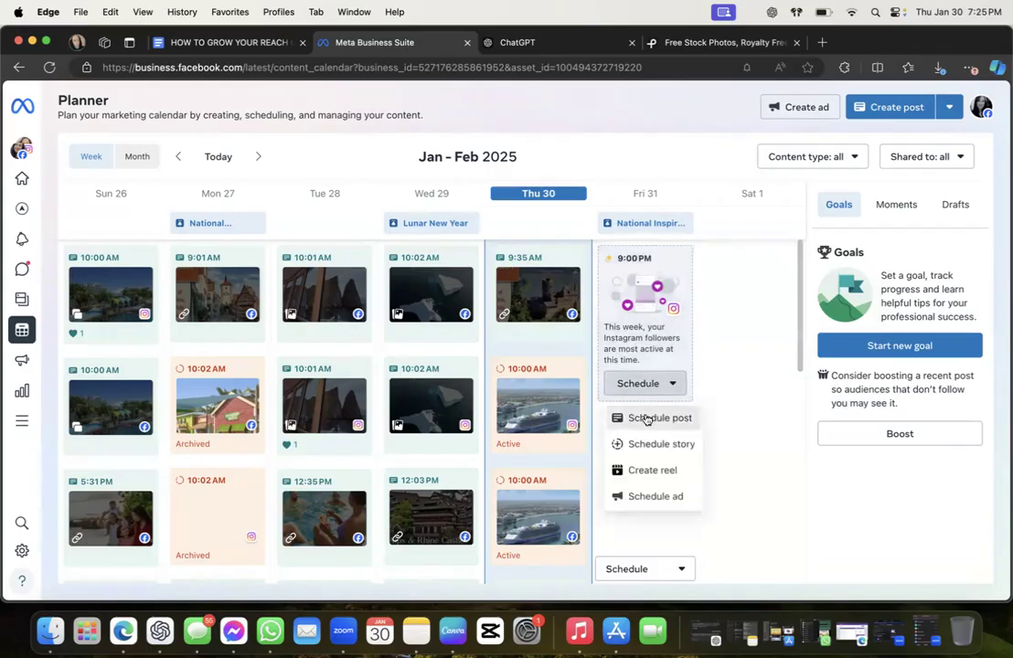
pyautogui.click(647, 418)
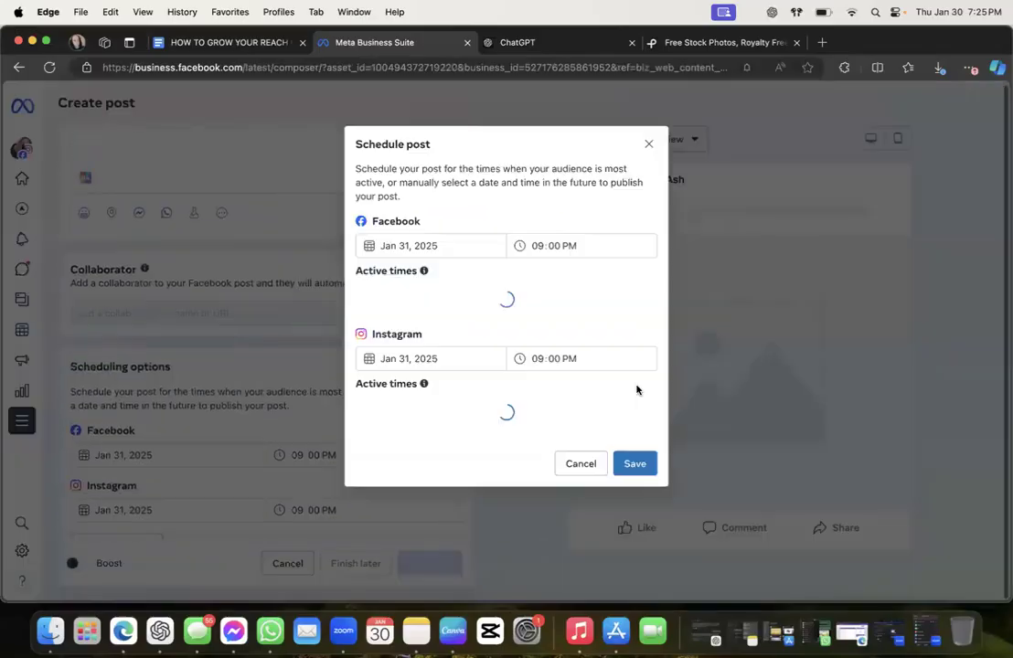
# Set the Facebook publishing date to Jan 31, 2025 and its time to 10:00 AM
pyautogui.click(446, 249)
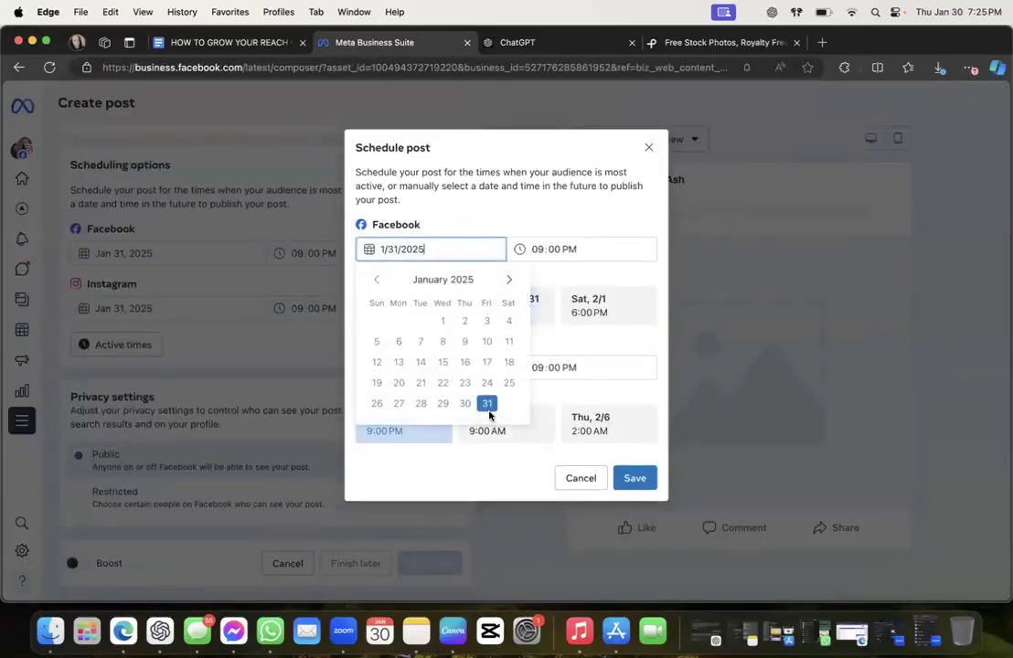
pyautogui.click(488, 404)
pyautogui.click(536, 249)
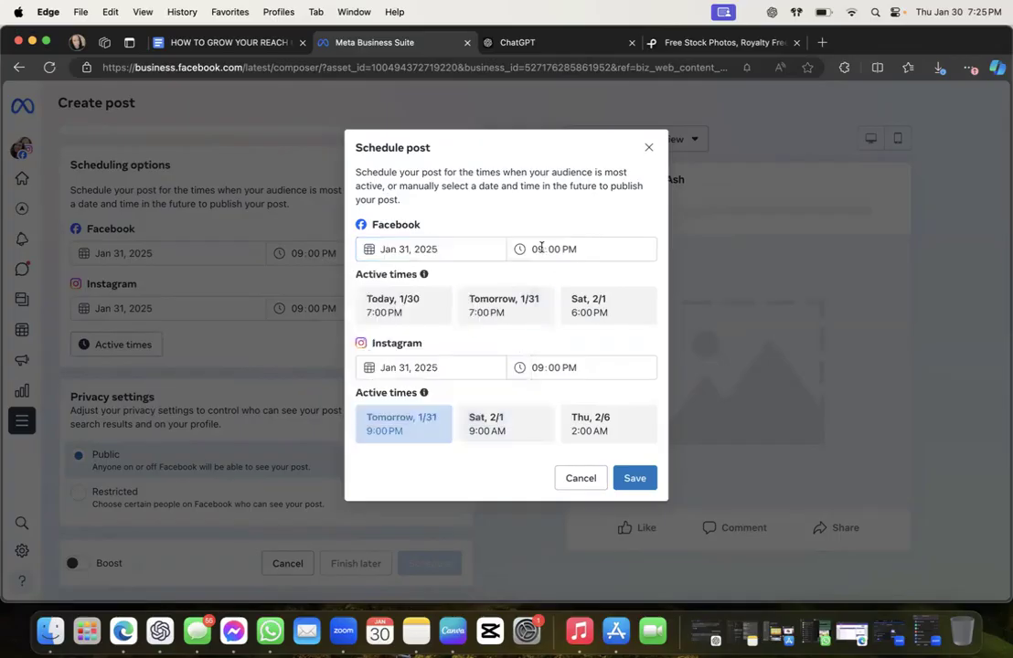
pyautogui.write('1')
pyautogui.press('Tab')
pyautogui.press('Tab')
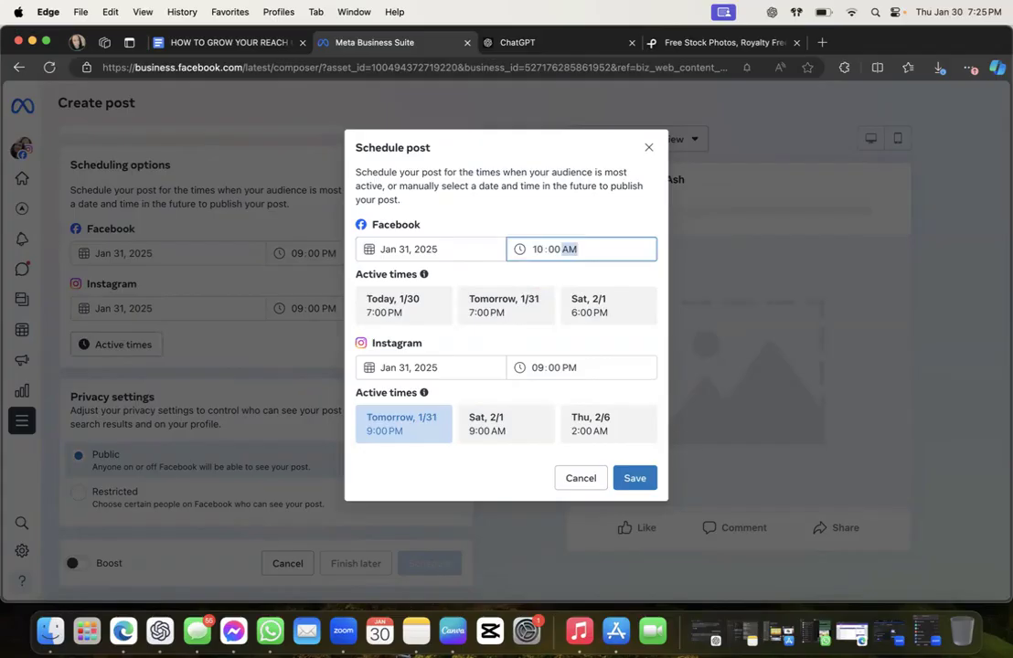
# Set the Instagram publishing time to 10:00 AM and save the post schedule
pyautogui.click(535, 365)
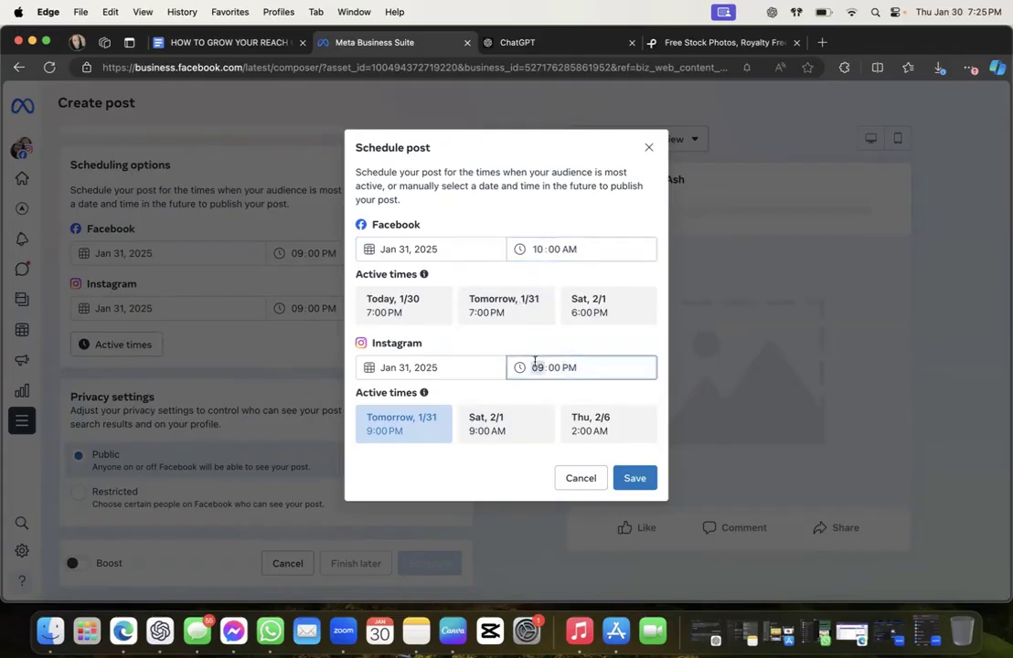
pyautogui.write('10')
pyautogui.press('Tab')
pyautogui.press('Tab')
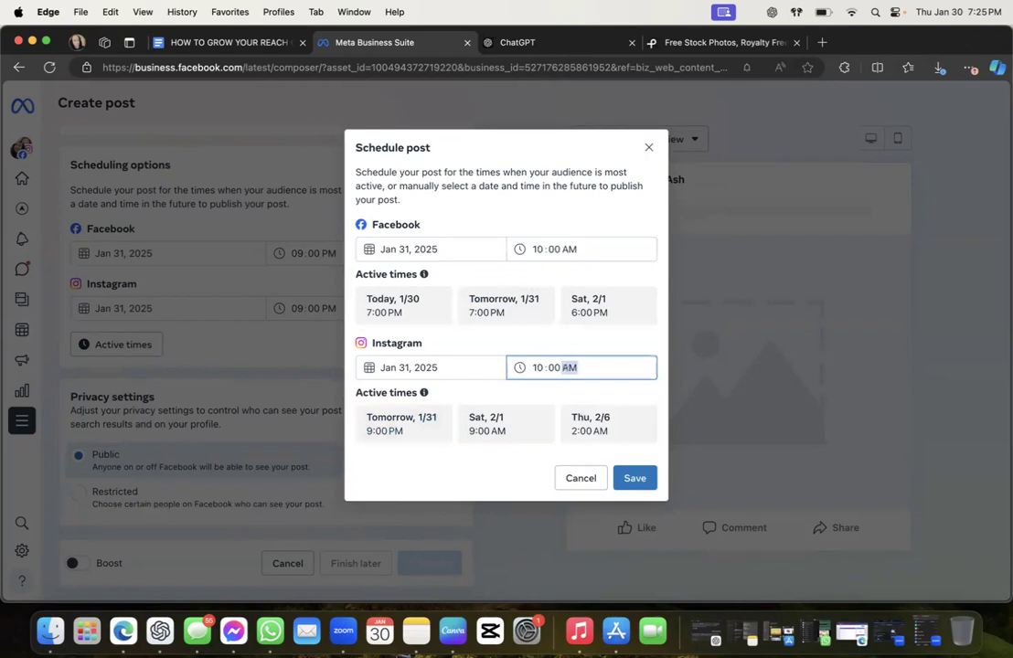
pyautogui.click(610, 340)
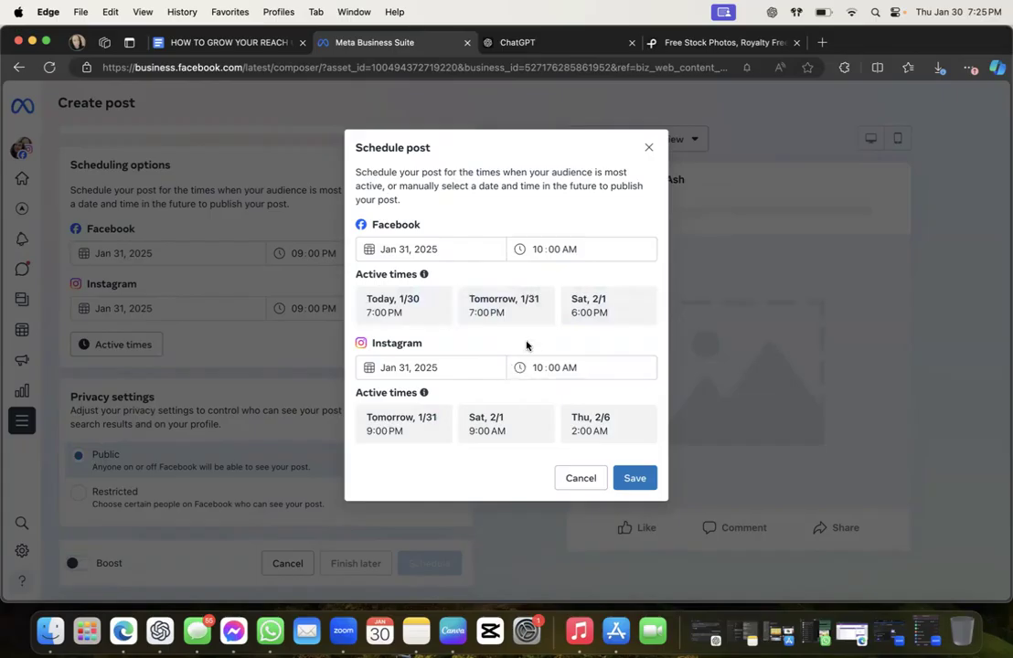
pyautogui.click(632, 478)
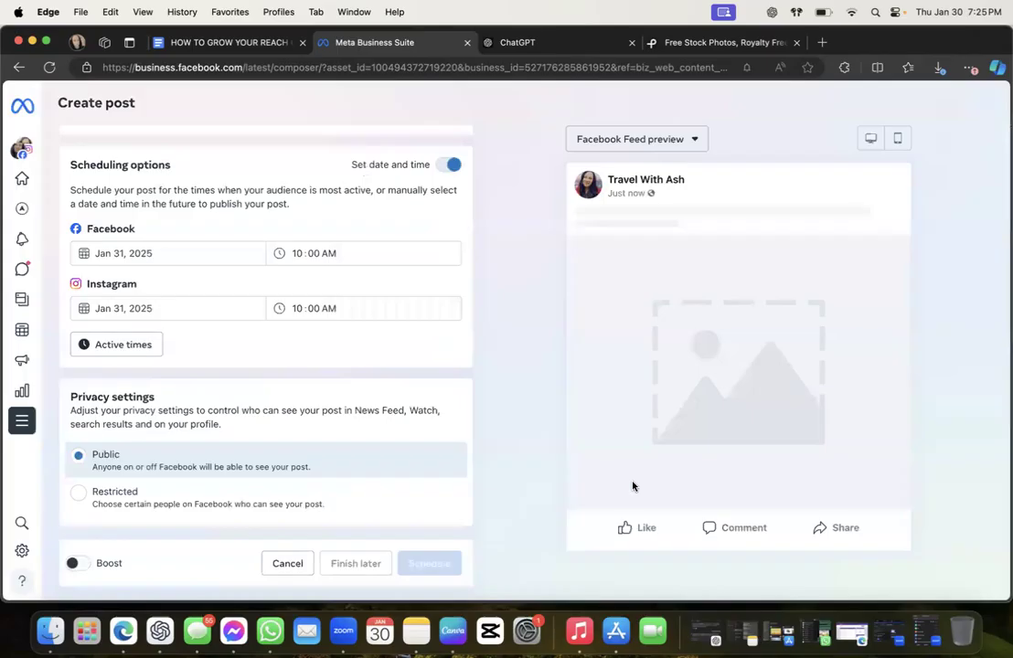
# Paste the copied Sandals Royal Bahamian deal into the post text and expand the full text in the Facebook feed preview
pyautogui.scroll(5, 321, 385)
pyautogui.scroll(3, 316, 381)
pyautogui.click(249, 341)
pyautogui.press('super+v')
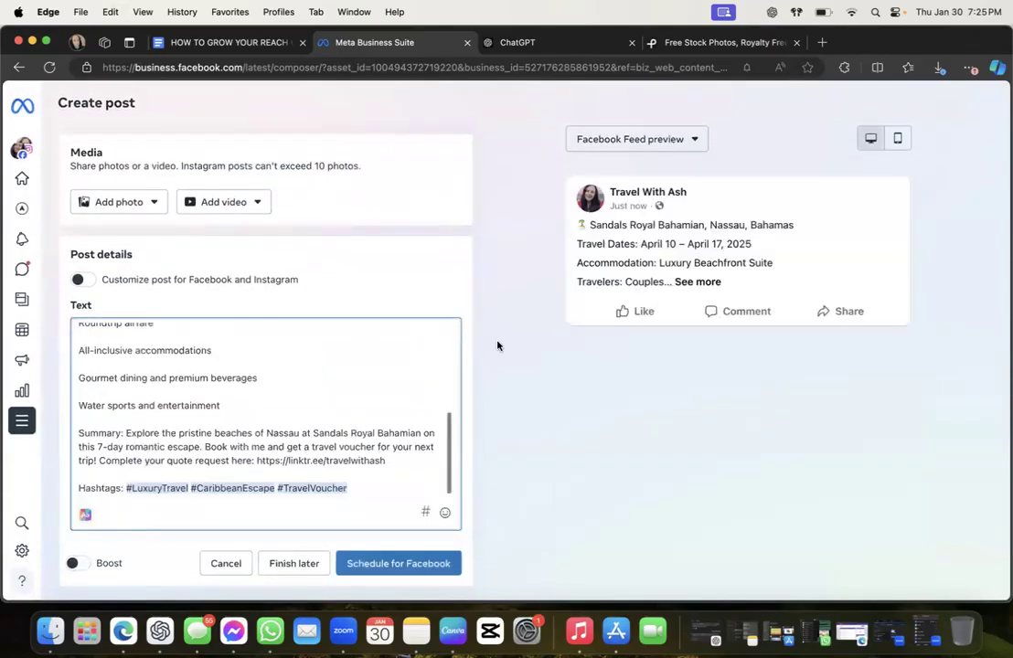
pyautogui.click(706, 284)
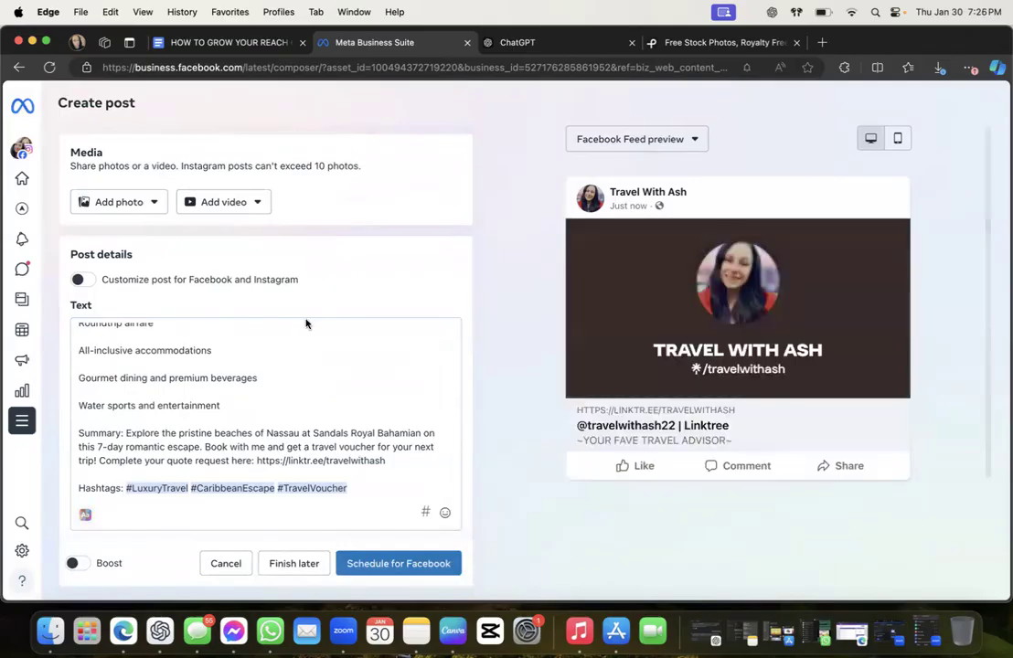
pyautogui.scroll(5, 210, 436)
pyautogui.scroll(3, 212, 439)
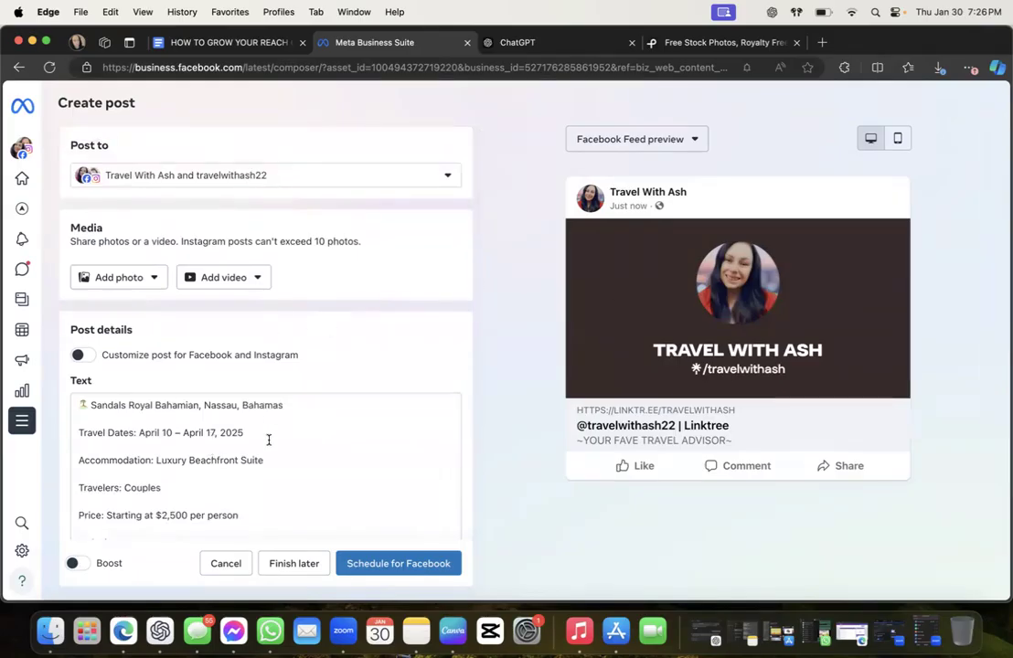
pyautogui.scroll(-10, 269, 440)
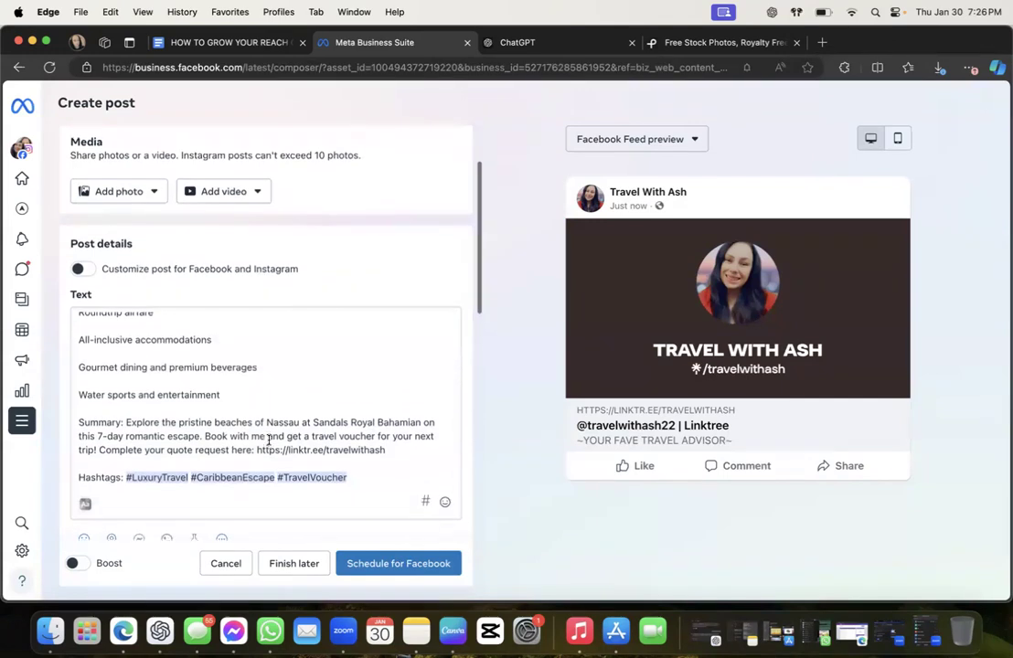
pyautogui.scroll(5, 269, 440)
pyautogui.scroll(5, 268, 439)
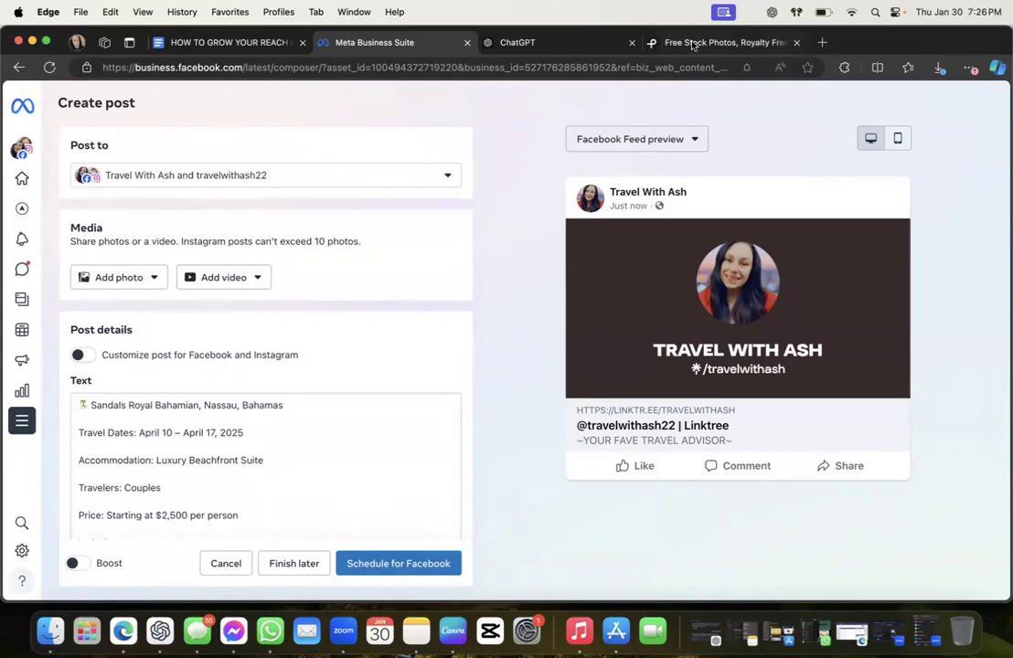
# Switch to Pexels and search the free stock photos for "bahamas"
pyautogui.click(693, 43)
pyautogui.write('bahamas')
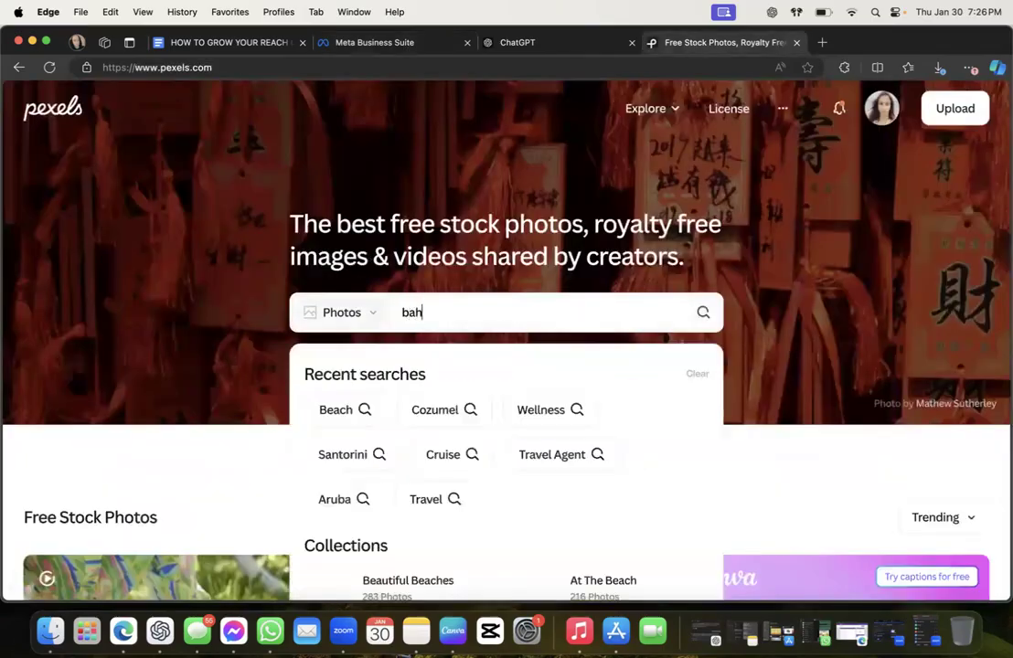
pyautogui.press('Return')
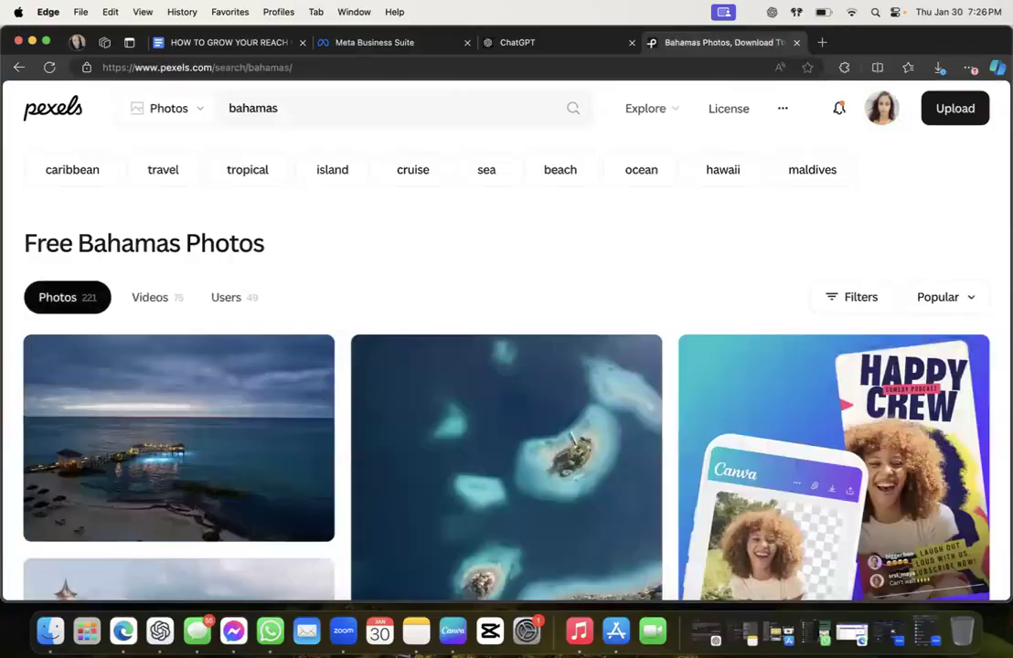
# Browse the Bahamas photo results for an image suited to the travel deal post
pyautogui.scroll(-2, 388, 416)
pyautogui.scroll(-1, 388, 416)
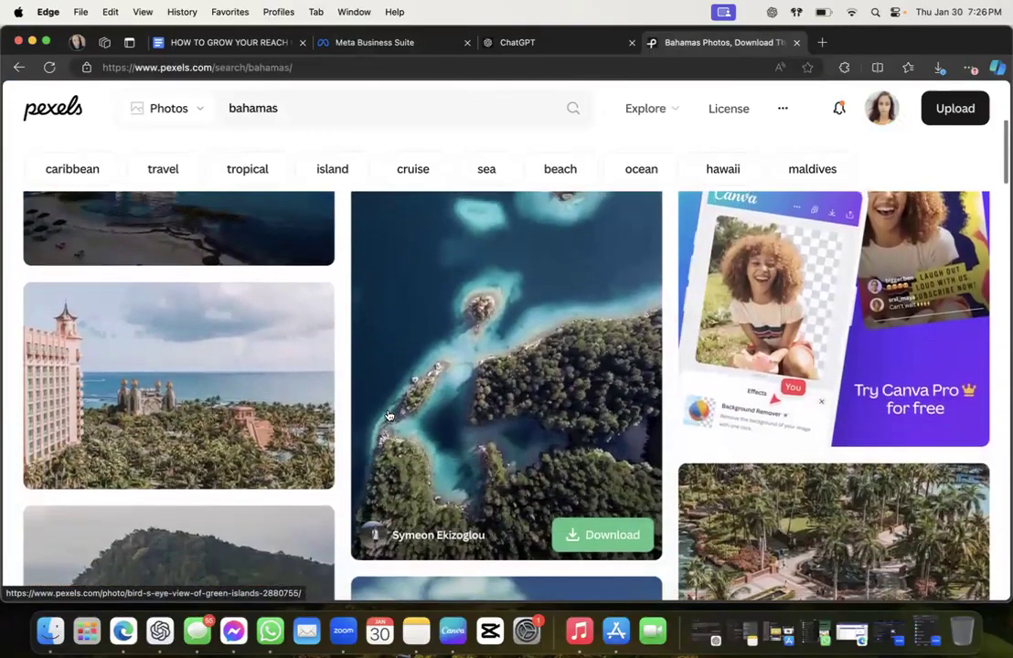
pyautogui.scroll(1, 389, 416)
pyautogui.scroll(1, 388, 418)
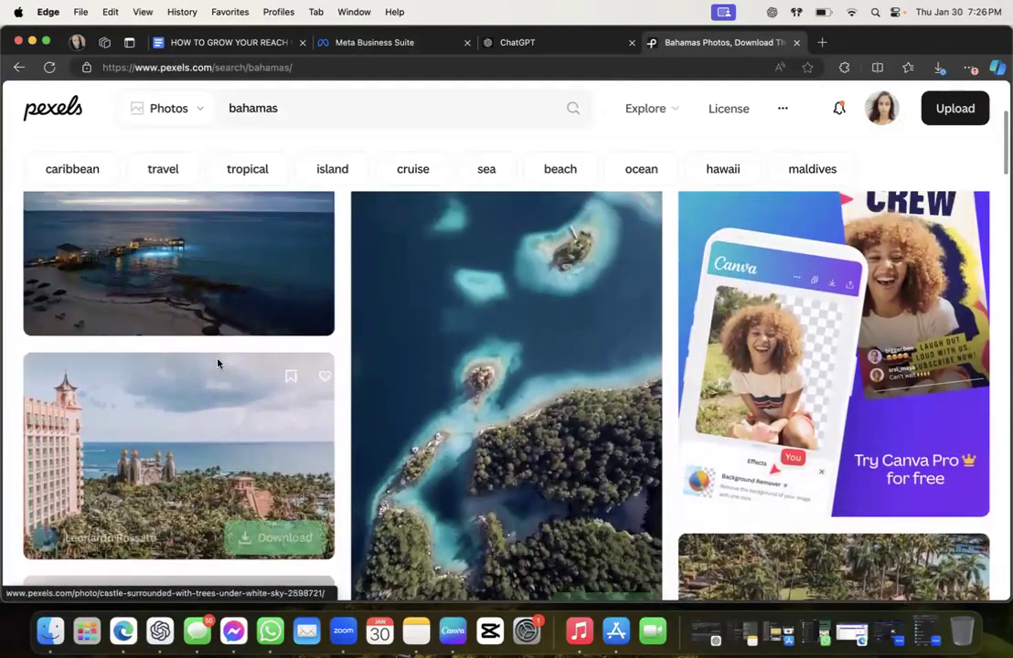
pyautogui.scroll(-2, 244, 441)
pyautogui.scroll(-5, 244, 441)
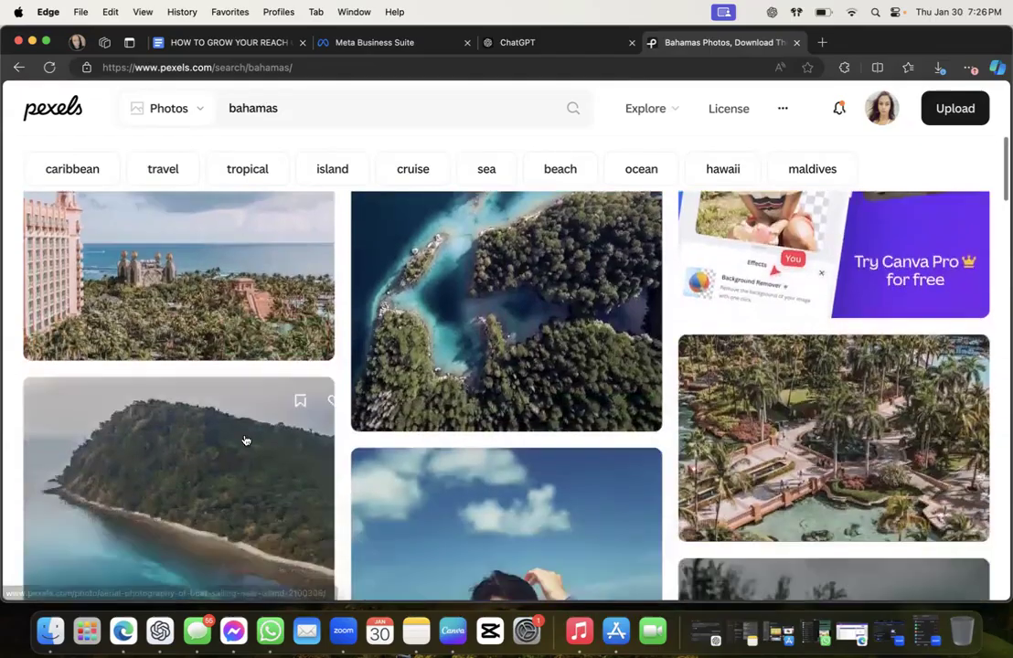
pyautogui.scroll(-2, 245, 440)
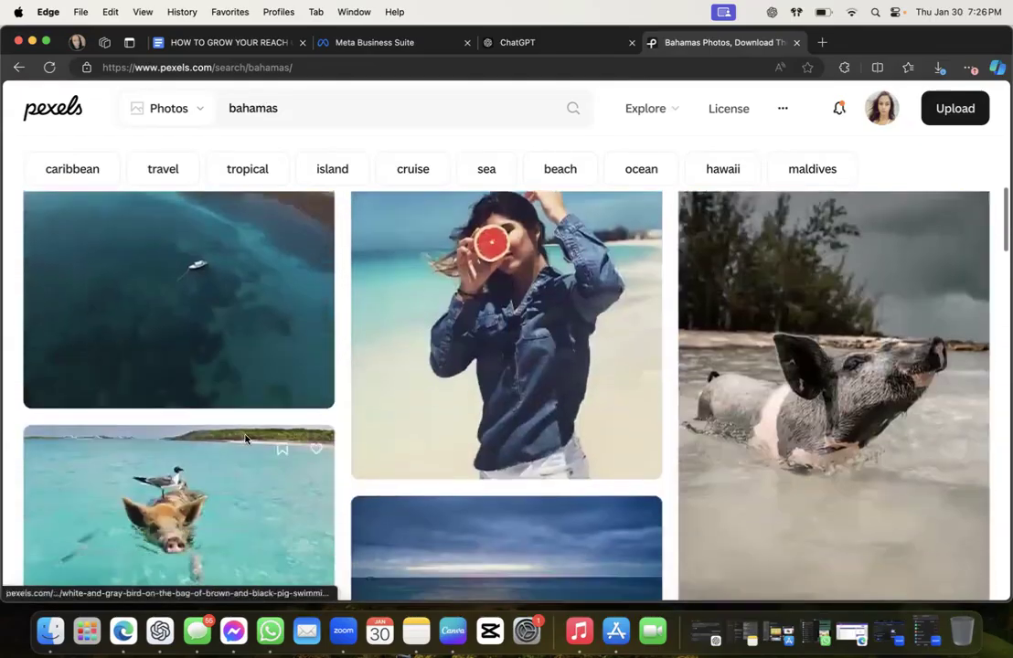
pyautogui.scroll(1, 244, 441)
pyautogui.scroll(-1, 781, 340)
pyautogui.scroll(-3, 782, 340)
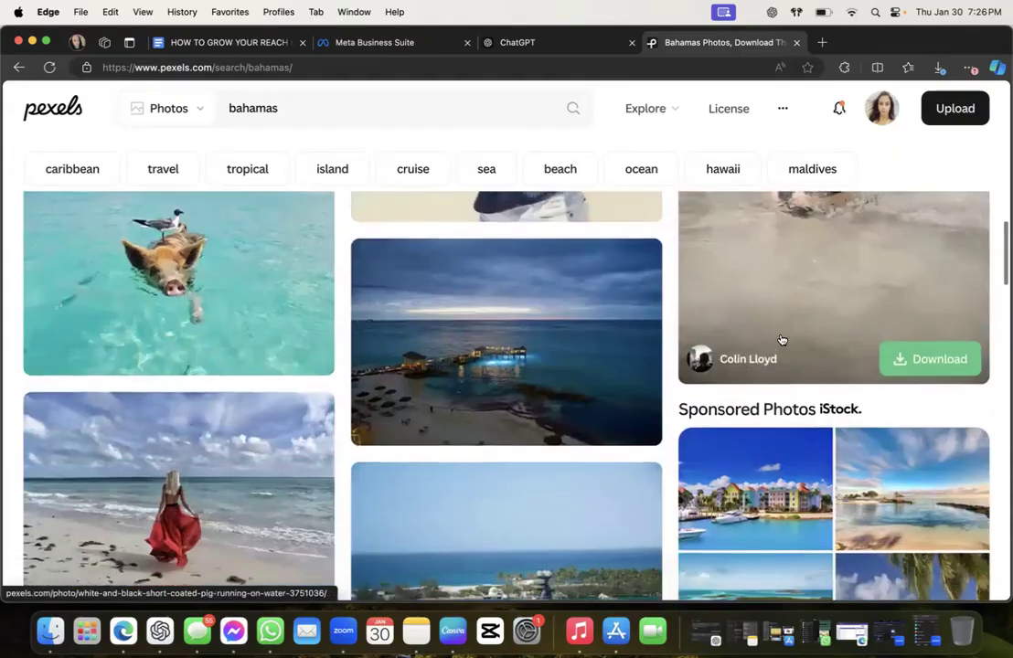
pyautogui.scroll(1, 781, 340)
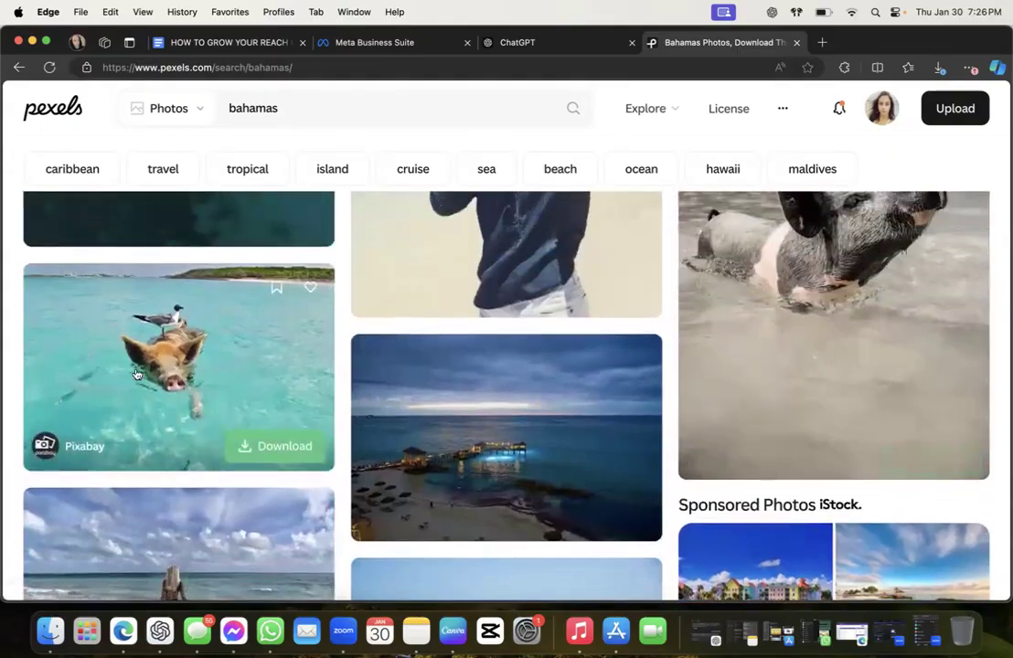
# Start saving the photo of the swimming pig with a seagull, choosing the Travel With Ash folder as the location
pyautogui.rightClick(124, 322)
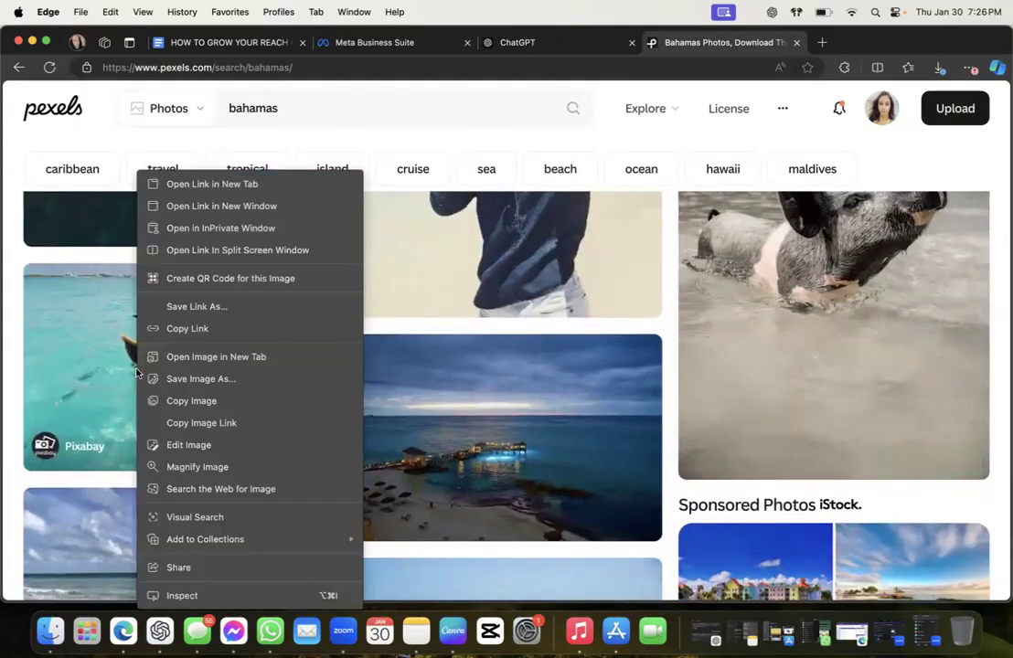
pyautogui.click(194, 378)
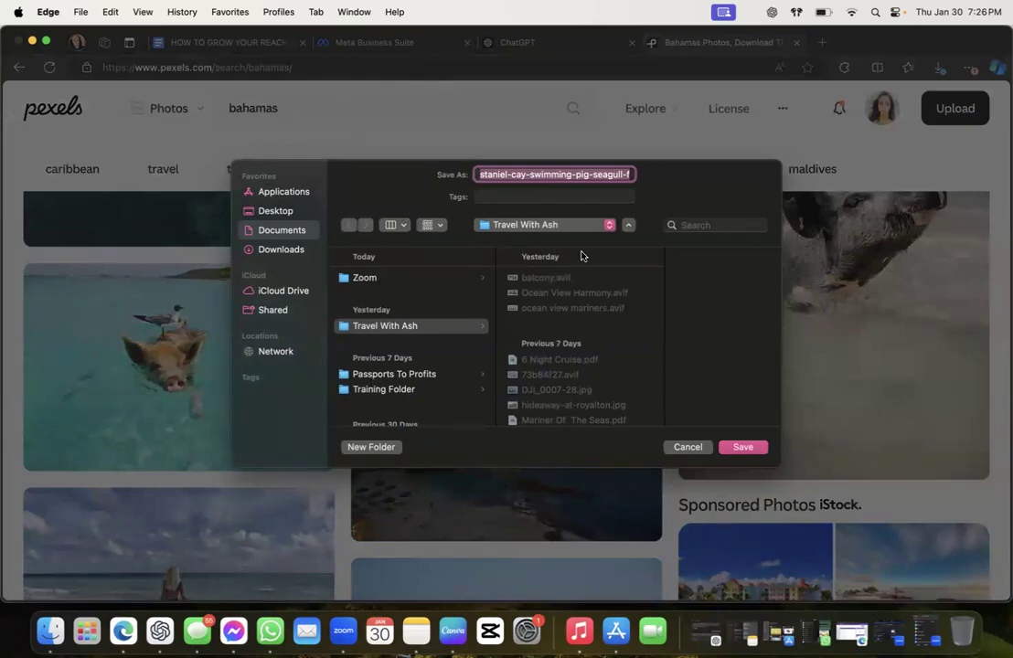
pyautogui.click(421, 327)
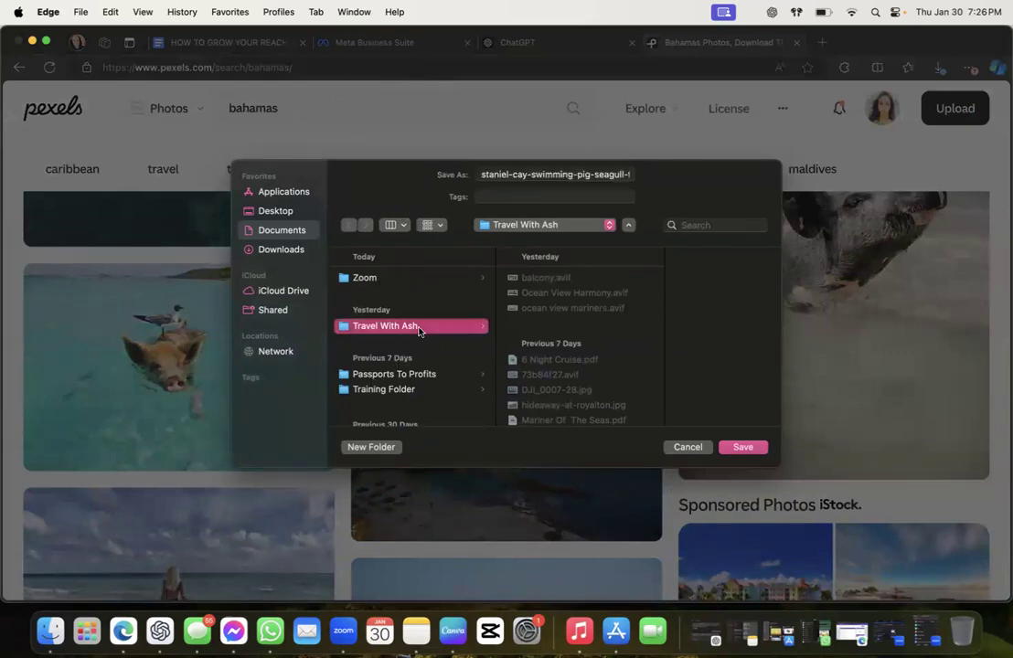
# Create a new folder named "WEEK Posts" inside Travel With Ash for the image
pyautogui.click(371, 447)
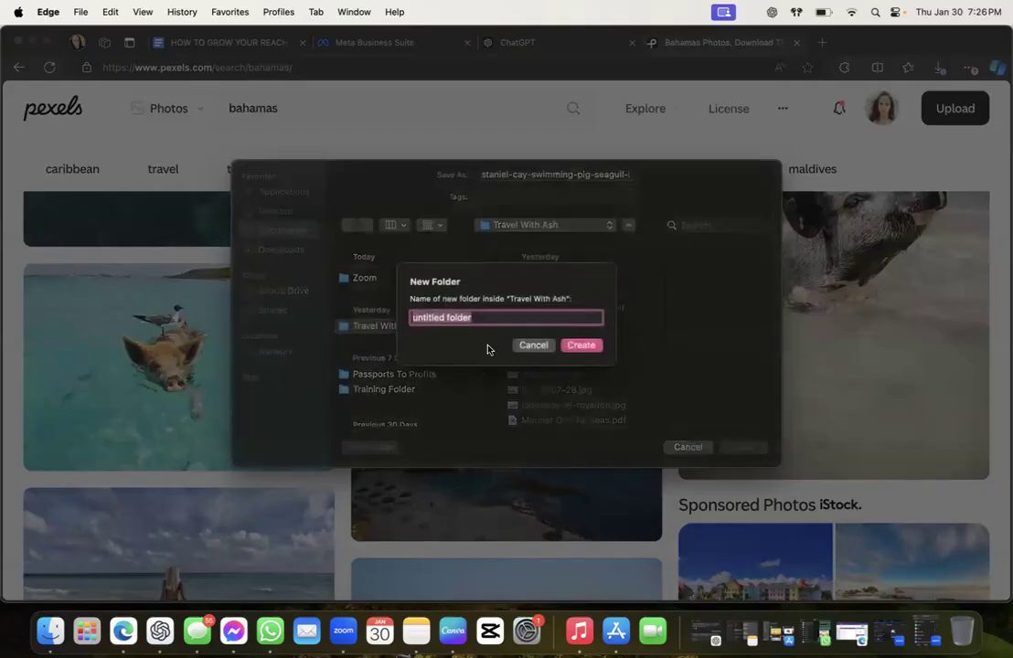
pyautogui.press('BackSpace')
pyautogui.write('a')
pyautogui.press('BackSpace')
pyautogui.write('WEEK ')
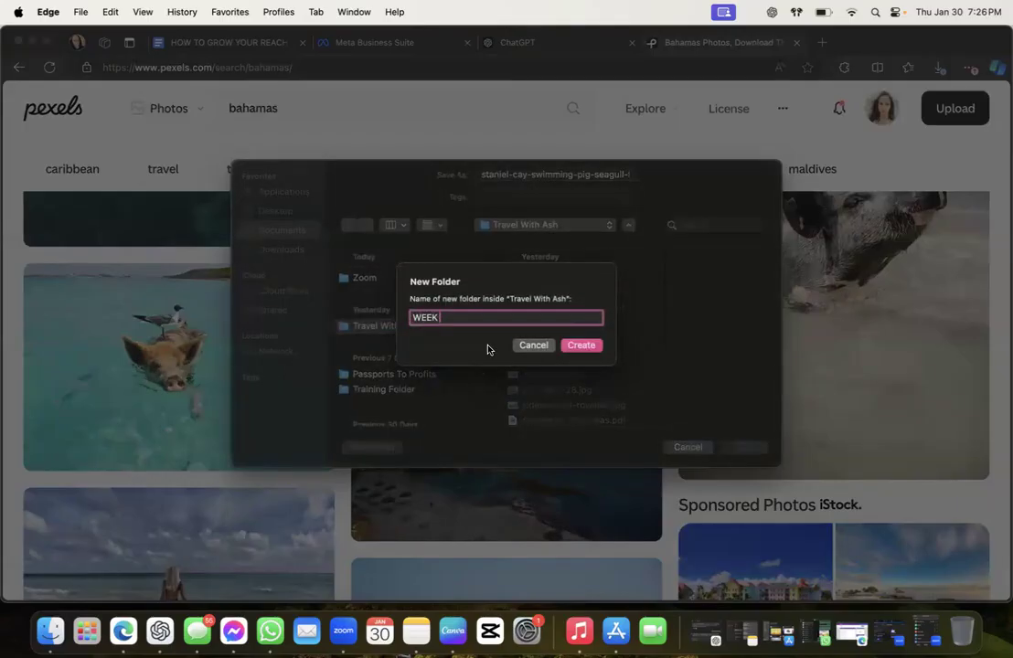
pyautogui.write('PO')
pyautogui.press('BackSpace')
pyautogui.write('osts')
pyautogui.press('Return')
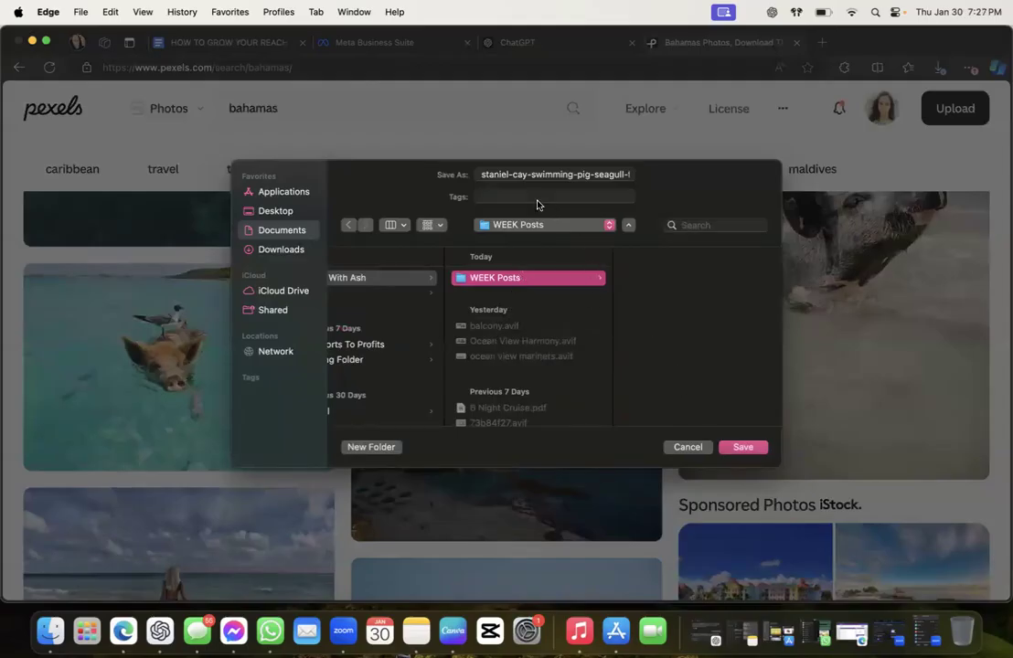
# Name the swimming pig image "MB 1" and save it in the WEEK Posts folder
pyautogui.click(482, 175)
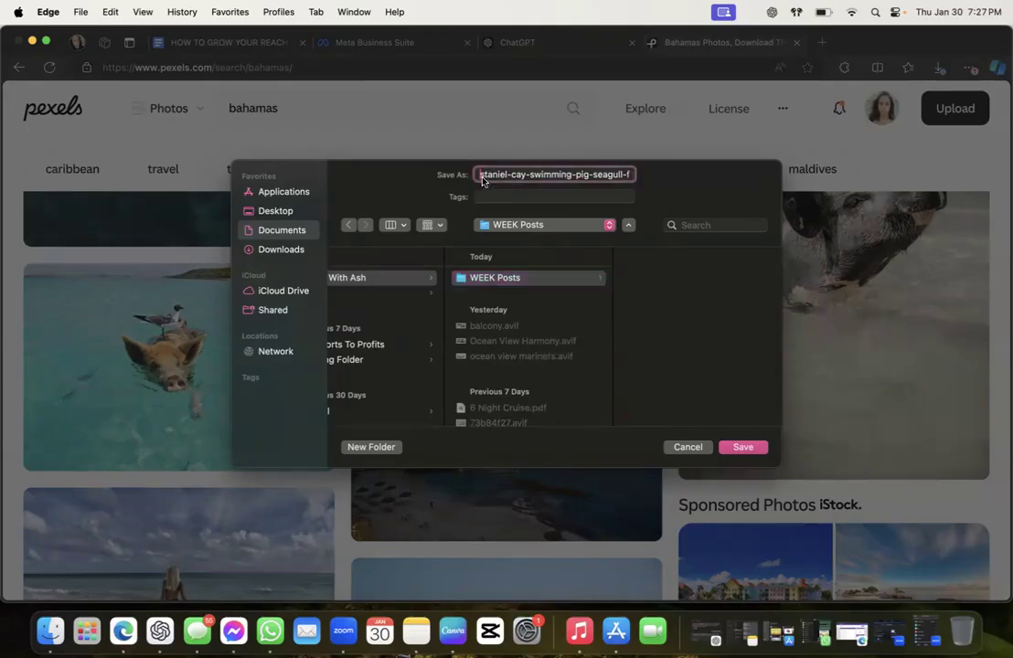
pyautogui.tripleClick(619, 176)
pyautogui.press('BackSpace')
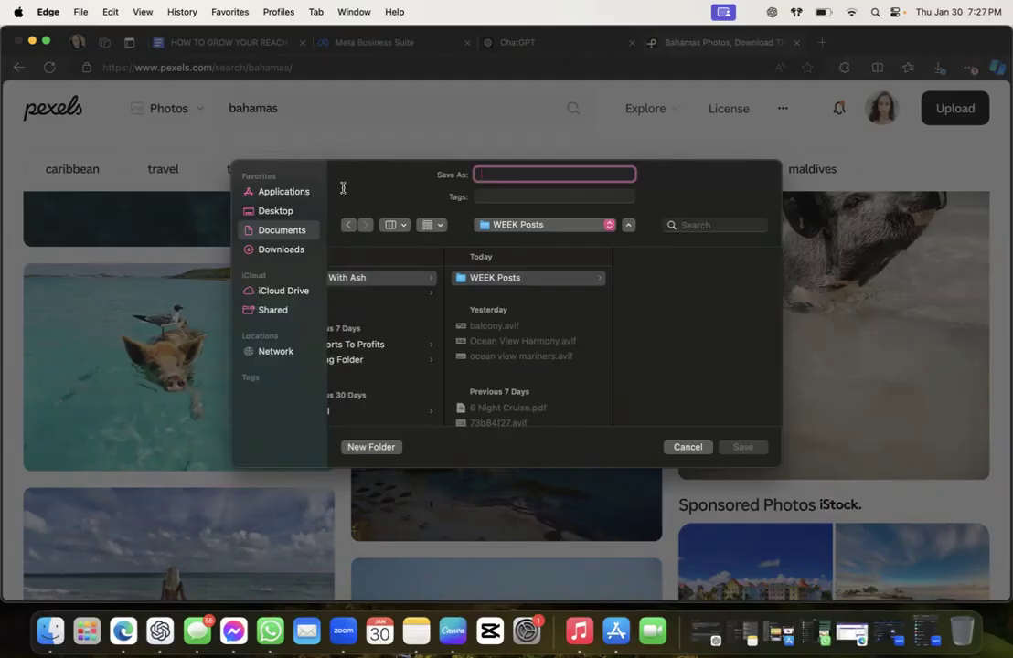
pyautogui.write('MB')
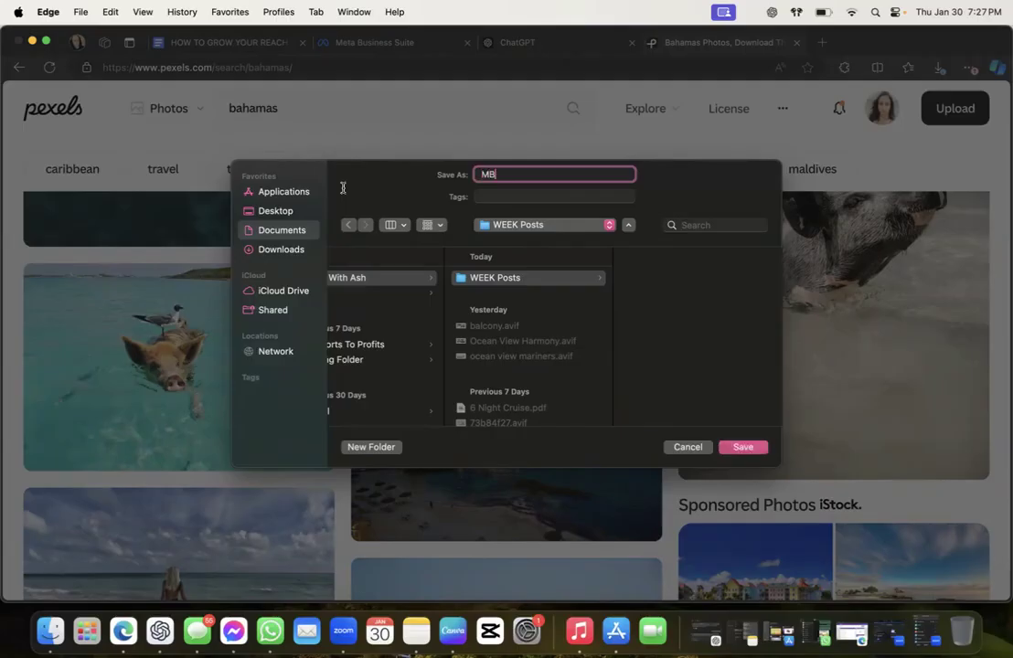
pyautogui.write(' 1')
pyautogui.press('Return')
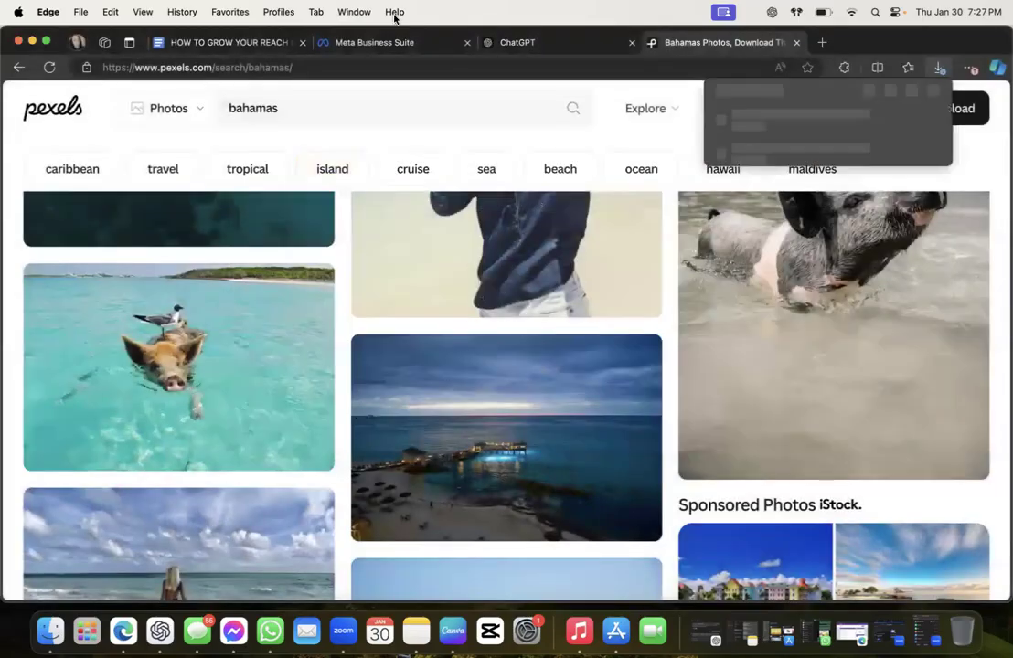
# Switch to Meta Business Suite and add the photo MB 1.jpeg from the WEEK Posts folder to the Sandals Royal Bahamian post
pyautogui.click(362, 42)
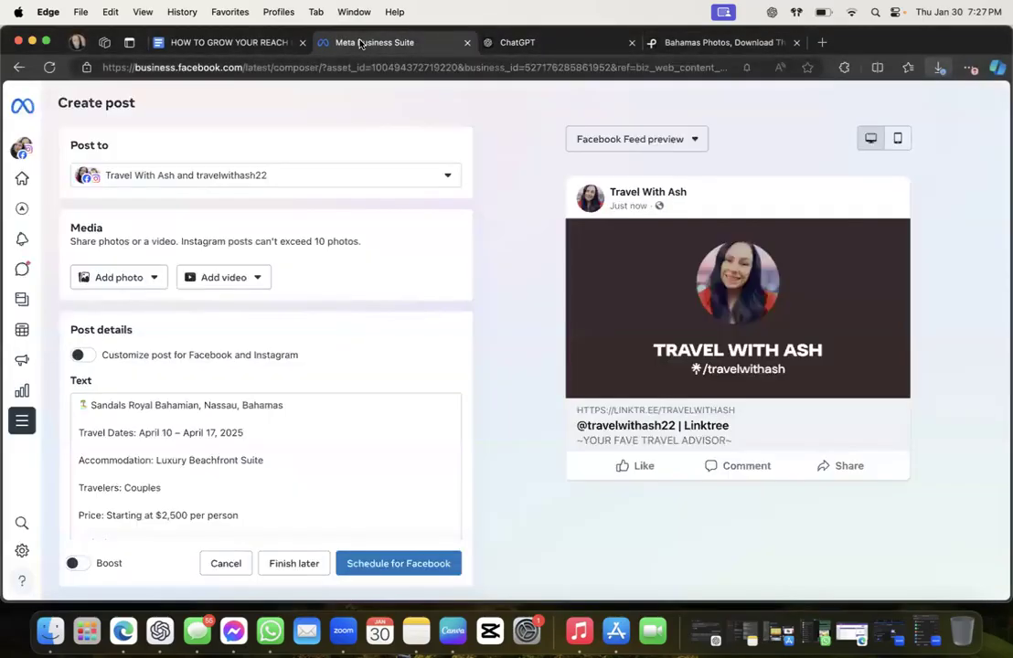
pyautogui.click(124, 275)
pyautogui.click(120, 311)
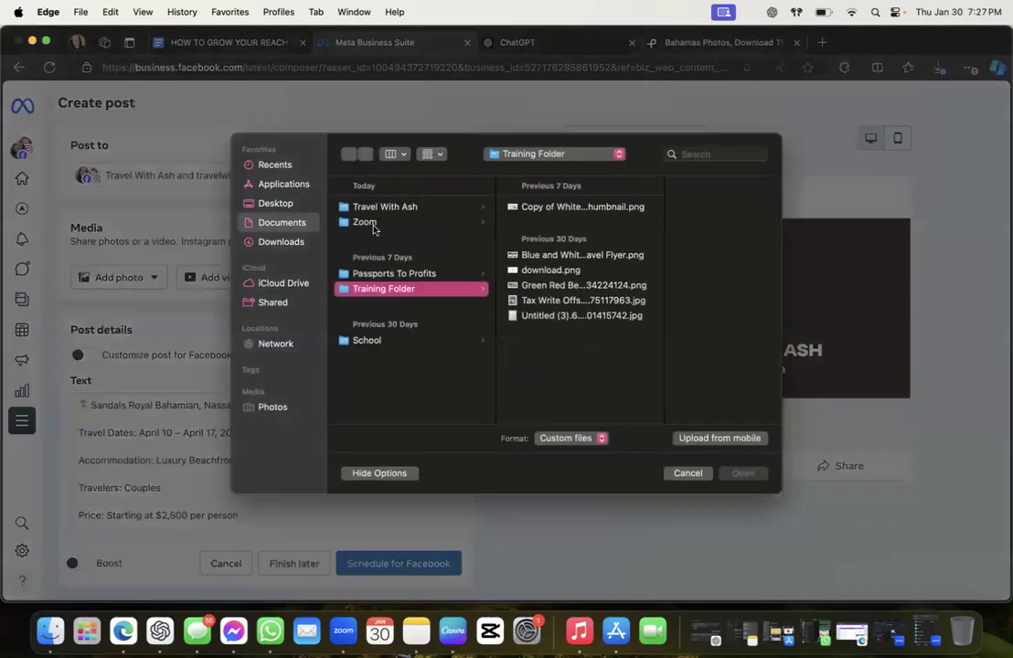
pyautogui.click(388, 210)
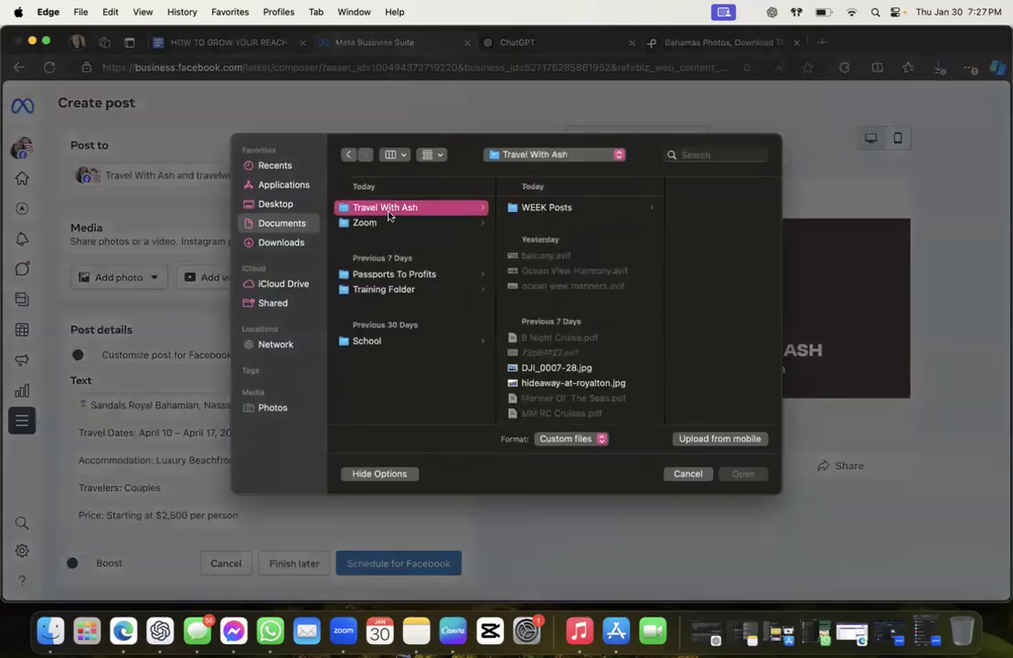
pyautogui.click(552, 209)
pyautogui.click(660, 214)
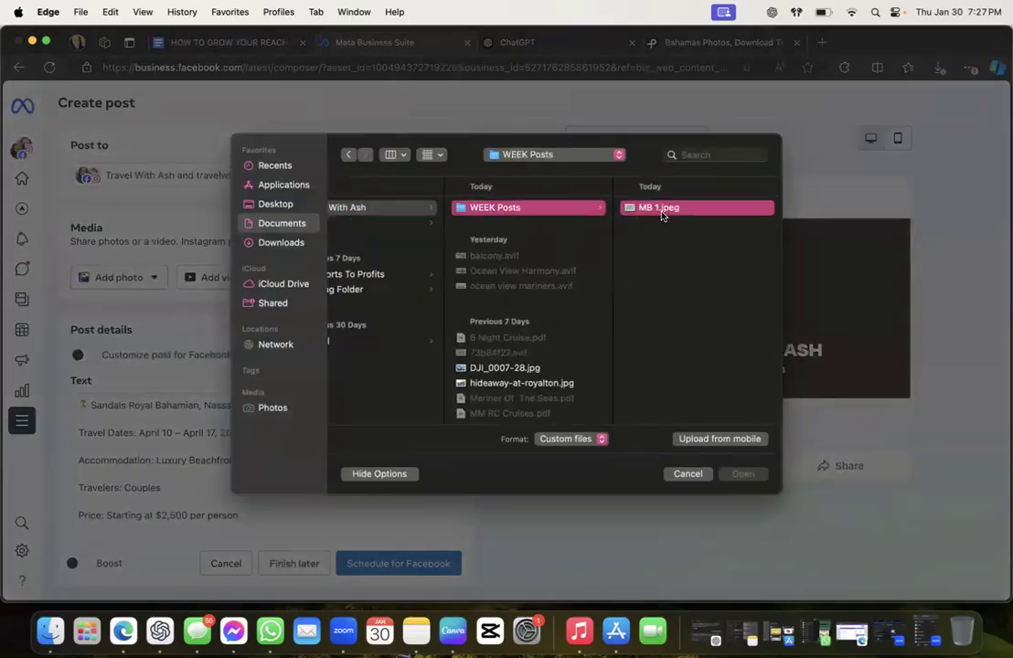
pyautogui.click(745, 475)
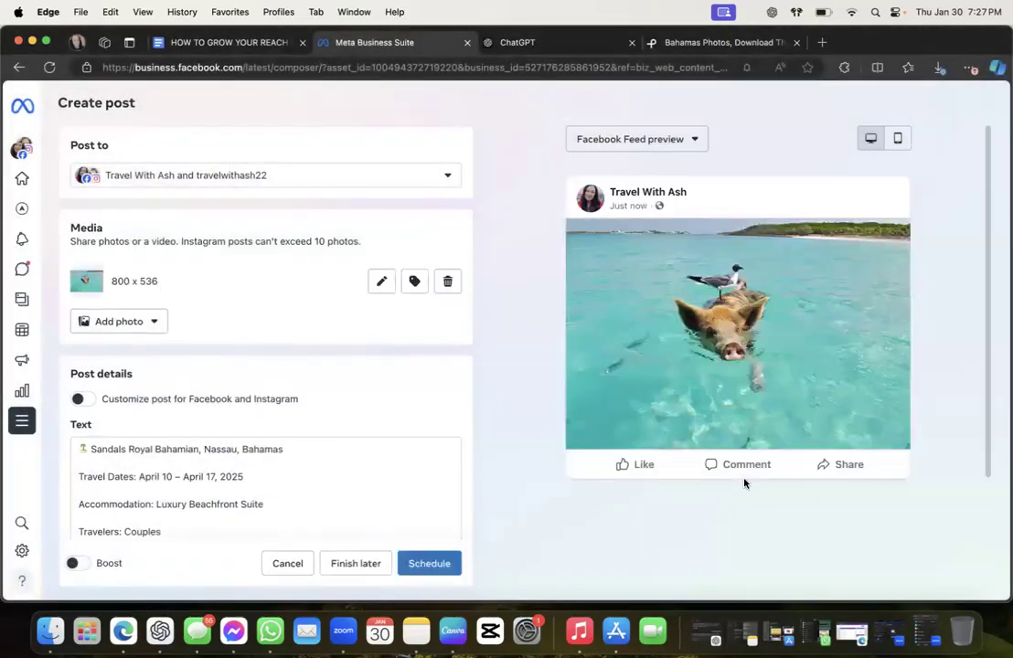
# Check the Bahamas post's details and schedule it on Facebook and Instagram for Jan 31, 2025 at 10:00 AM
pyautogui.scroll(-10, 303, 347)
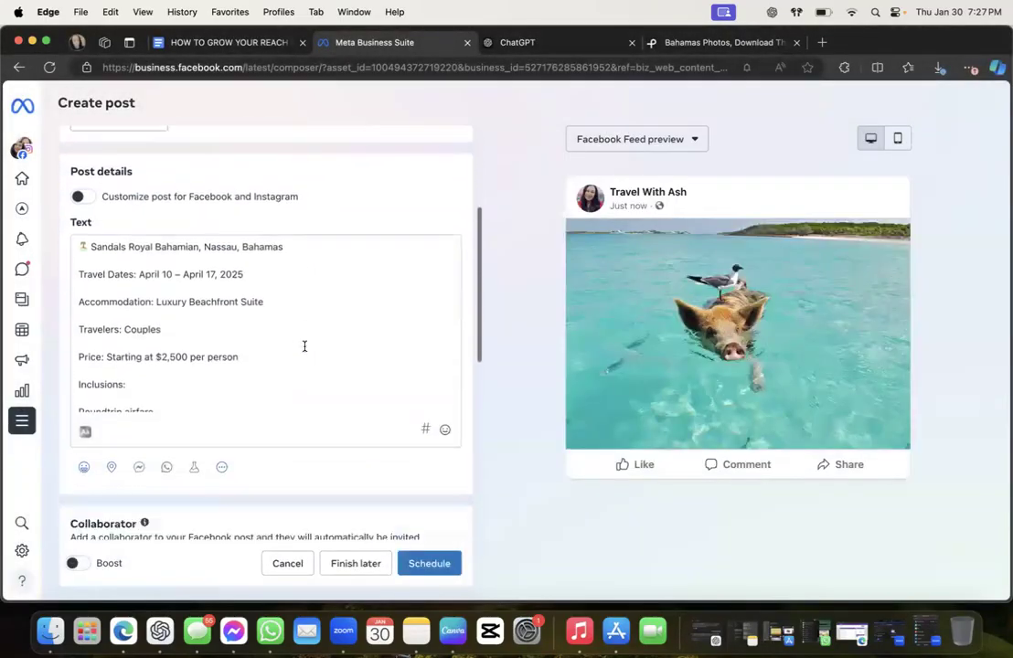
pyautogui.scroll(-6, 305, 340)
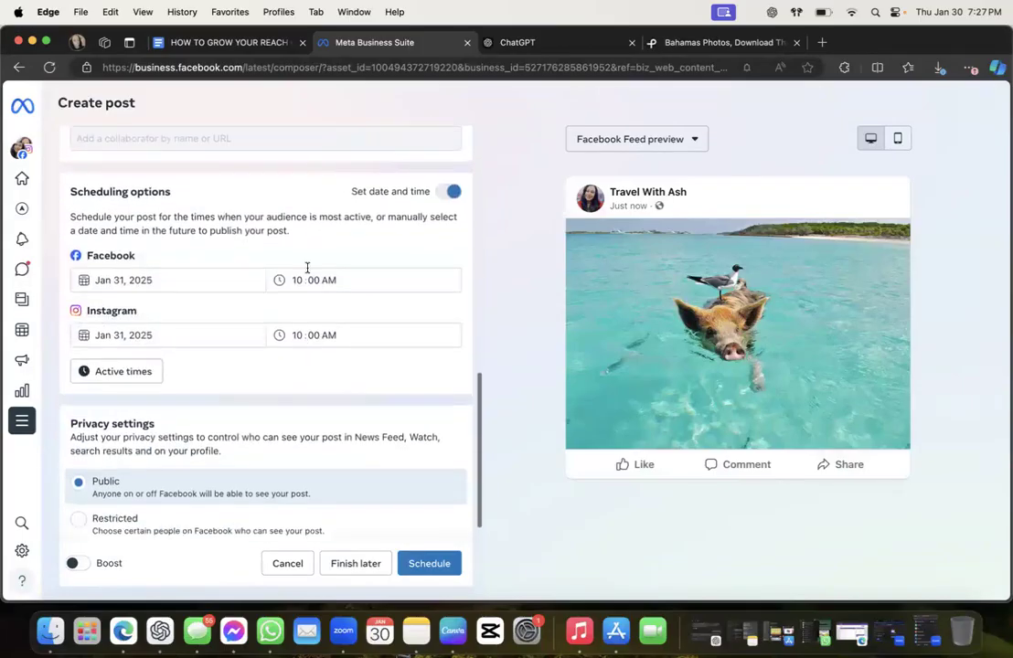
pyautogui.click(415, 570)
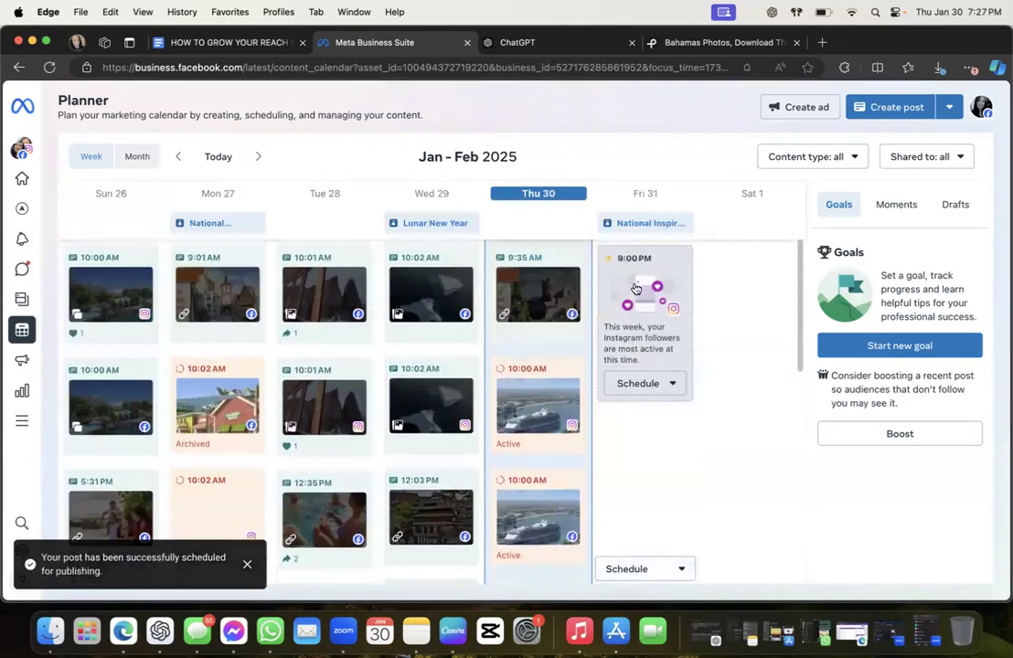
# Start another scheduled post from the planner, set for Feb 1, 2025 at 10:00 AM on both Facebook and Instagram
pyautogui.click(629, 391)
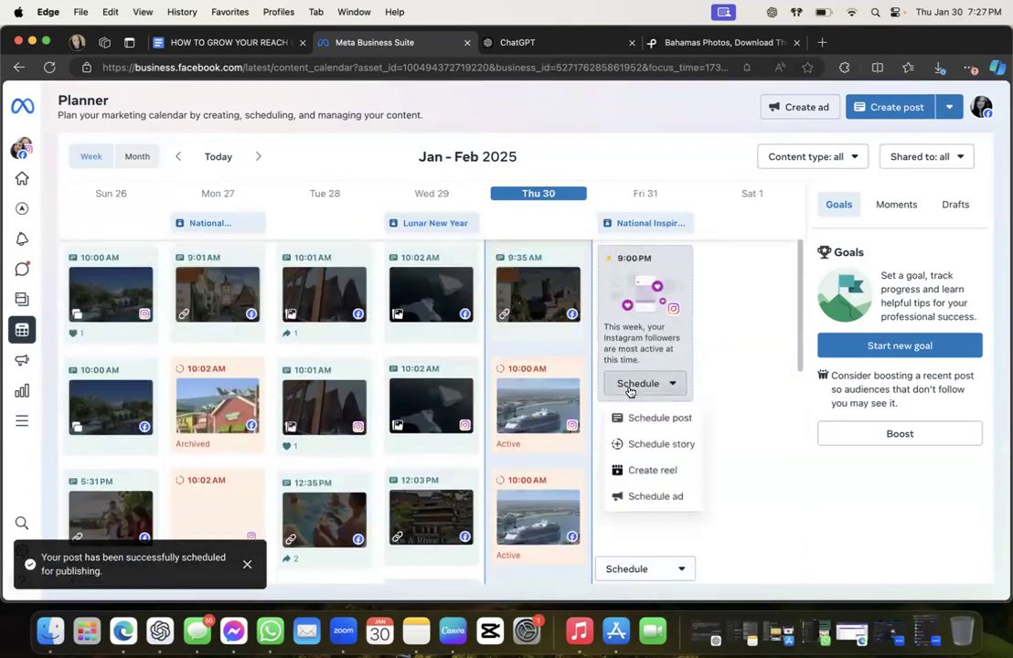
pyautogui.click(656, 416)
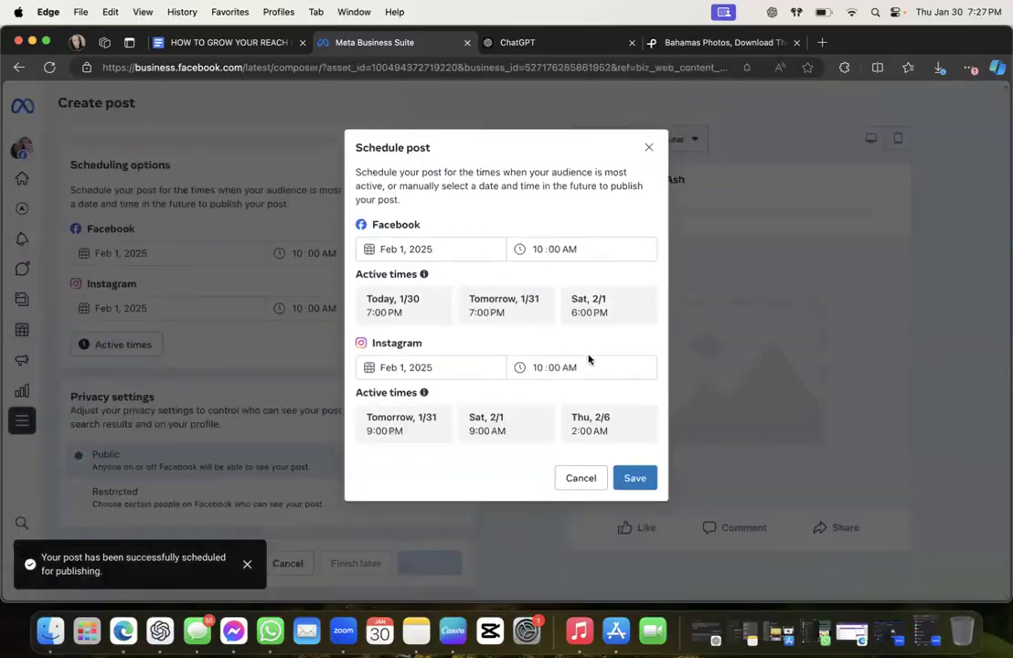
pyautogui.click(634, 477)
pyautogui.scroll(3, 252, 388)
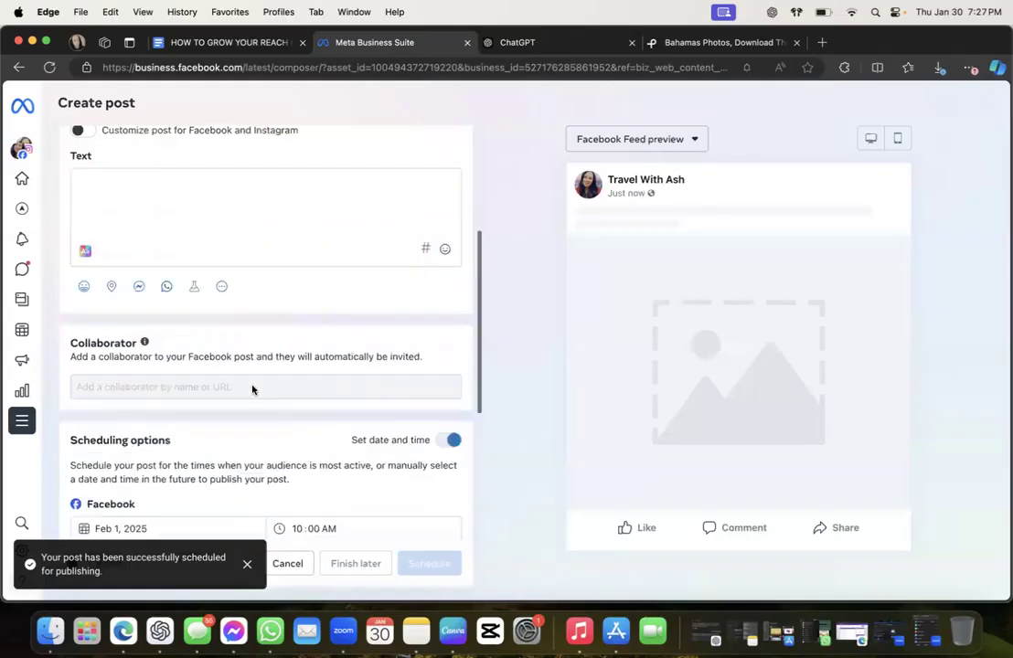
pyautogui.scroll(3, 252, 388)
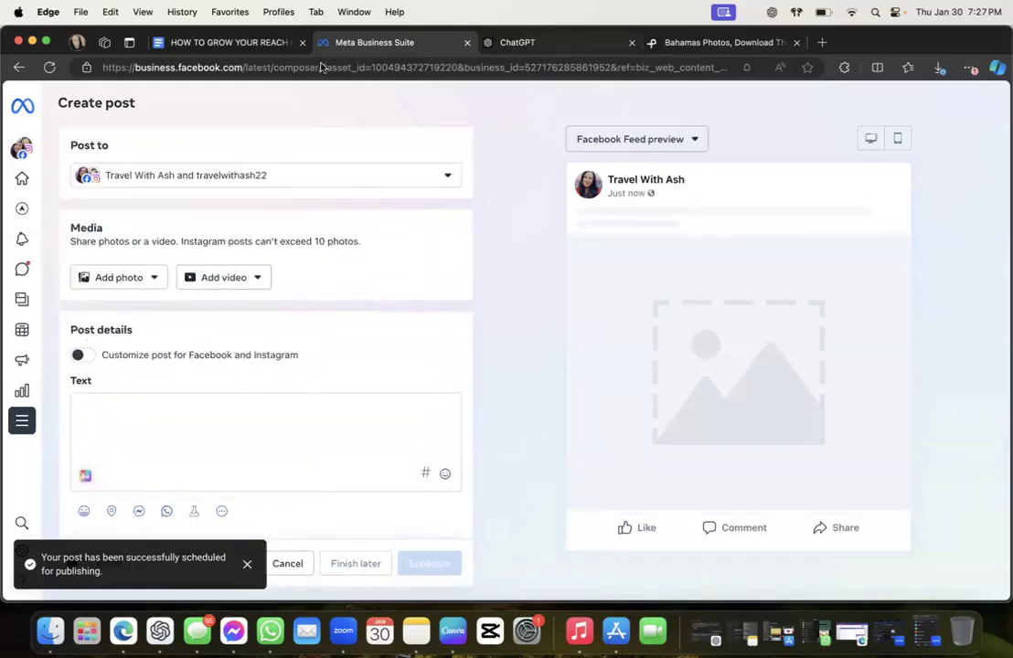
# Copy the full Mediterranean Cruise aboard MSC World Europa deal from ChatGPT into the new post's text and check it
pyautogui.click(550, 42)
pyautogui.scroll(-2, 397, 259)
pyautogui.moveTo(366, 195); pyautogui.dragTo(626, 255)
pyautogui.click(649, 121)
pyautogui.moveTo(649, 122); pyautogui.dragTo(719, 338)
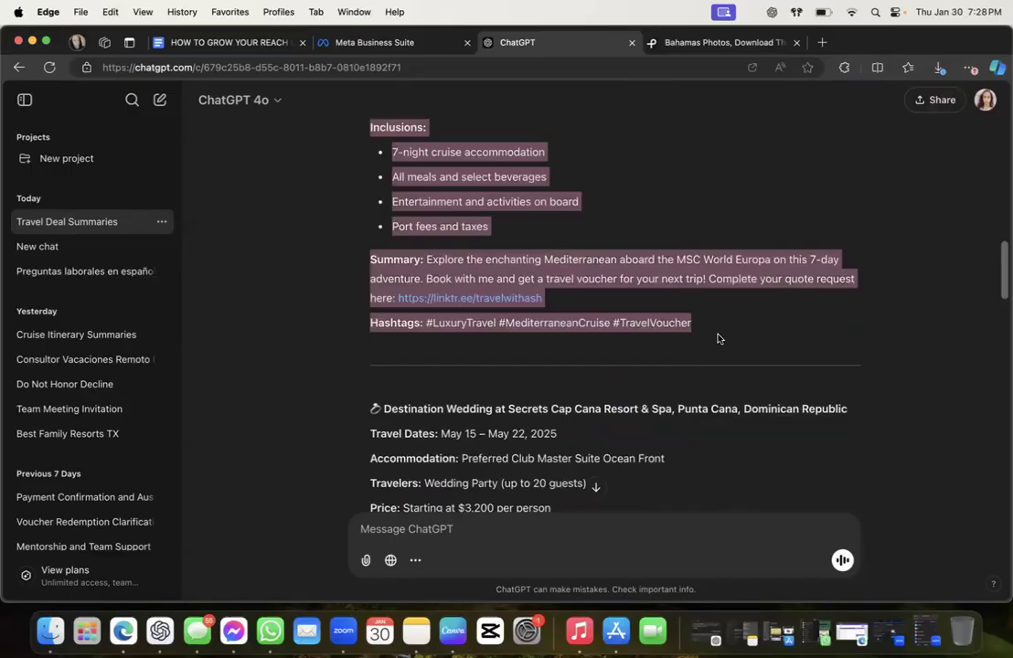
pyautogui.click(343, 36)
pyautogui.click(177, 443)
pyautogui.press('super+v')
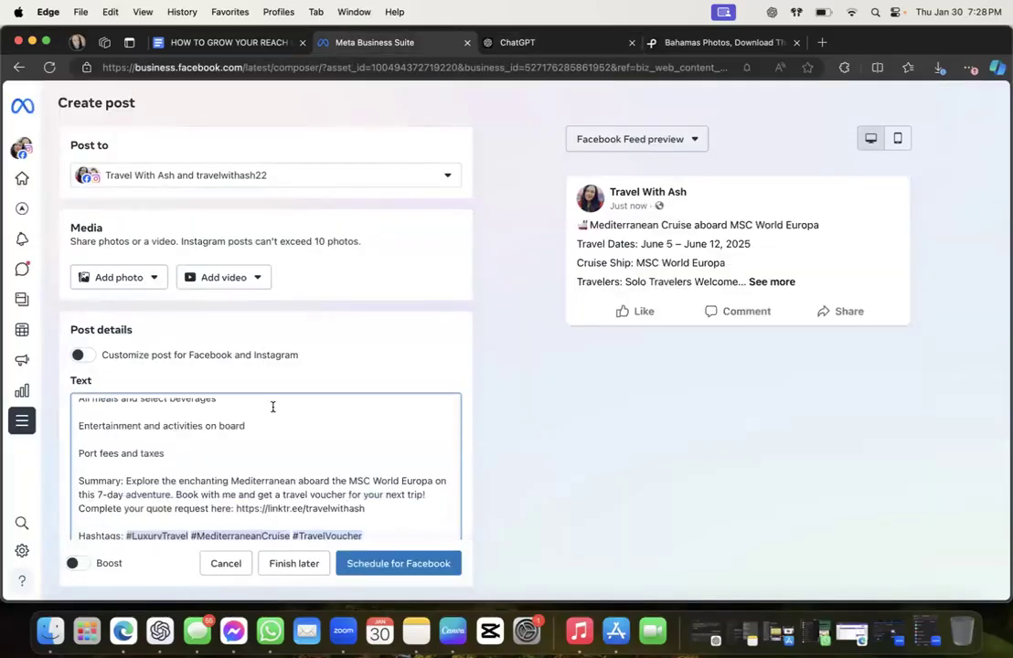
pyautogui.scroll(10, 272, 407)
pyautogui.scroll(-7, 272, 407)
pyautogui.scroll(-5, 273, 406)
pyautogui.scroll(2, 145, 327)
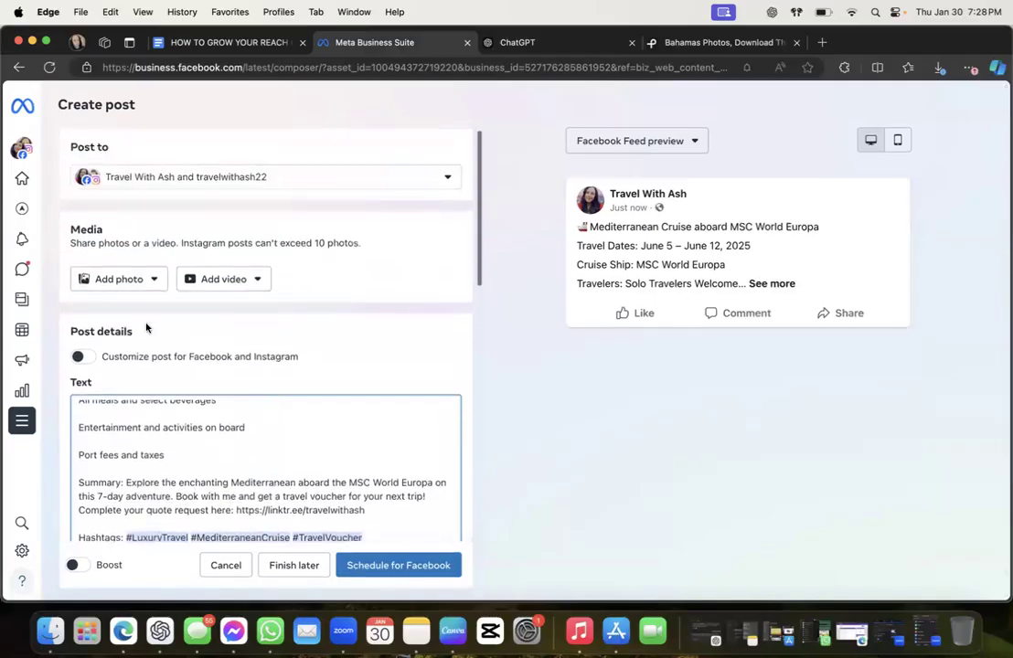
pyautogui.click(117, 280)
pyautogui.click(128, 315)
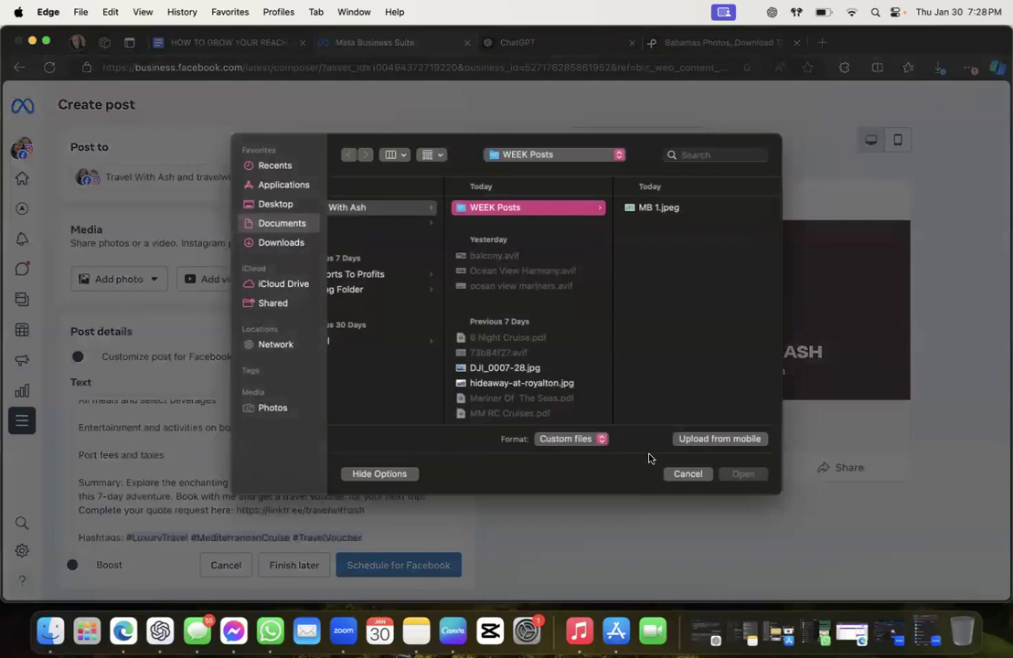
pyautogui.click(682, 473)
# Review the Mediterranean cruise deal's details in ChatGPT to decide which kind of photo the post needs
pyautogui.click(722, 42)
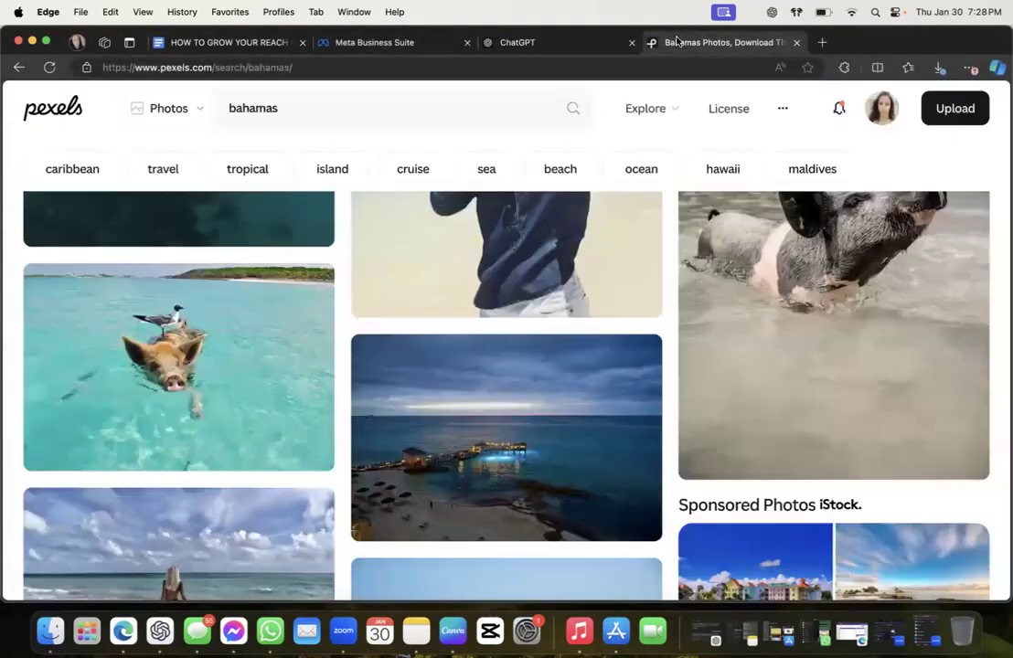
pyautogui.click(352, 42)
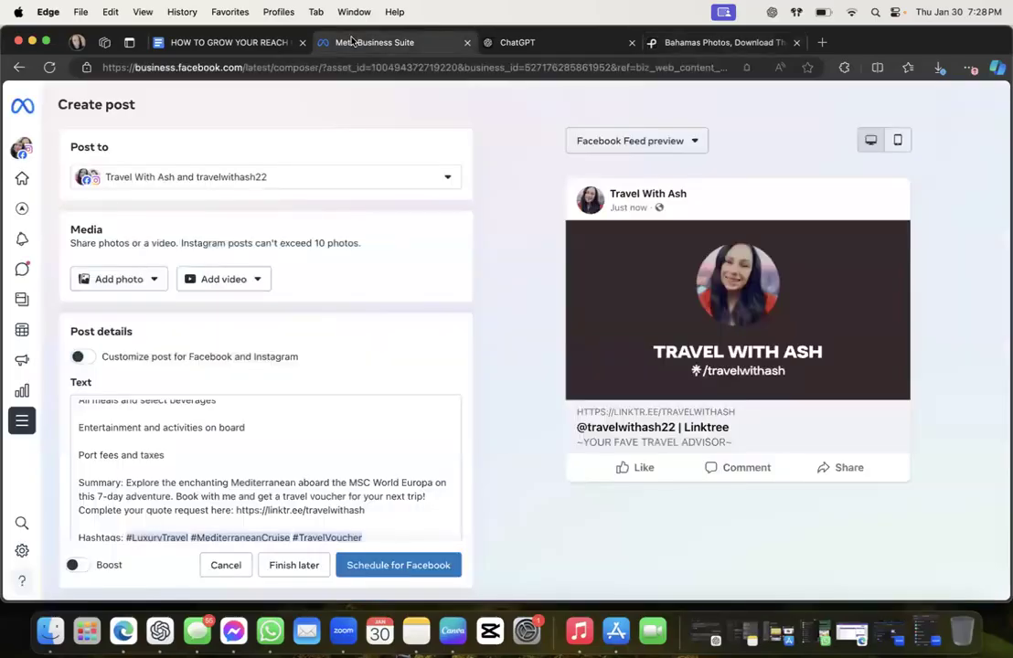
pyautogui.click(528, 43)
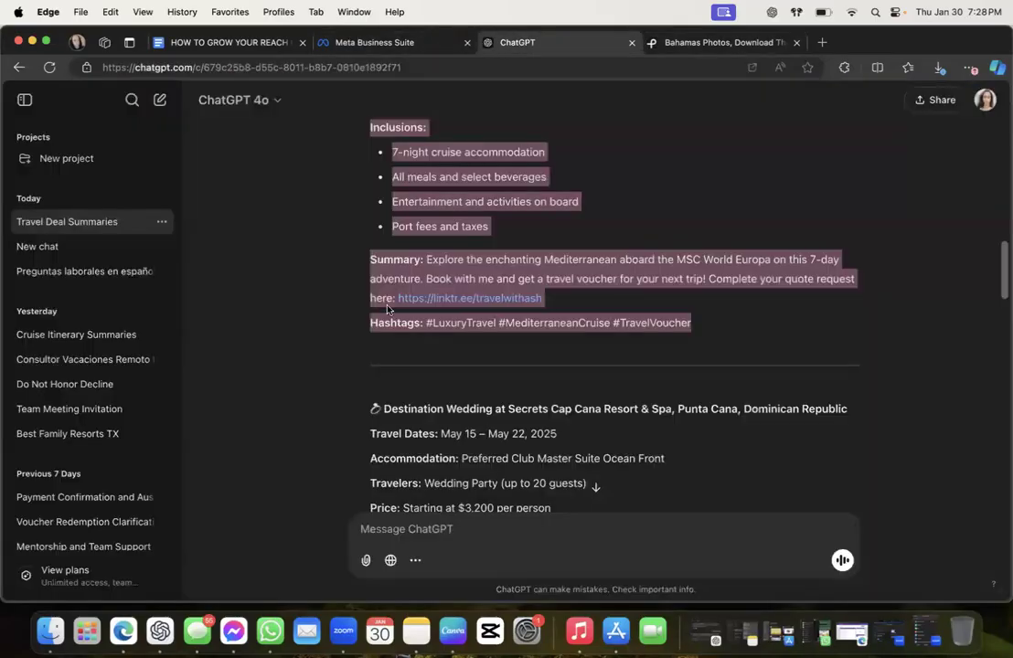
pyautogui.scroll(3, 384, 302)
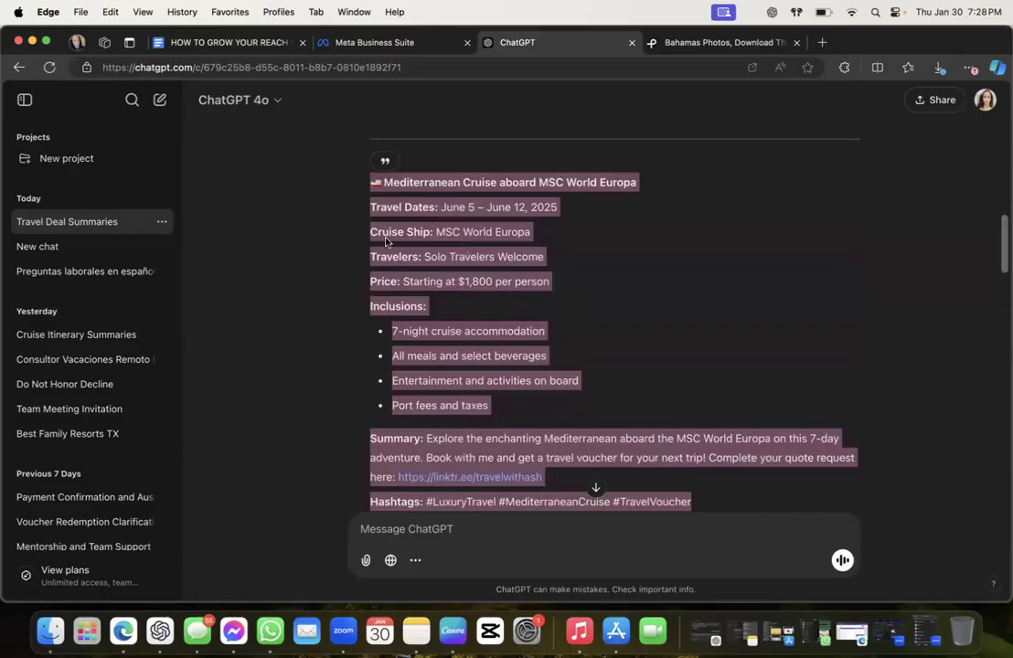
pyautogui.scroll(-1, 463, 324)
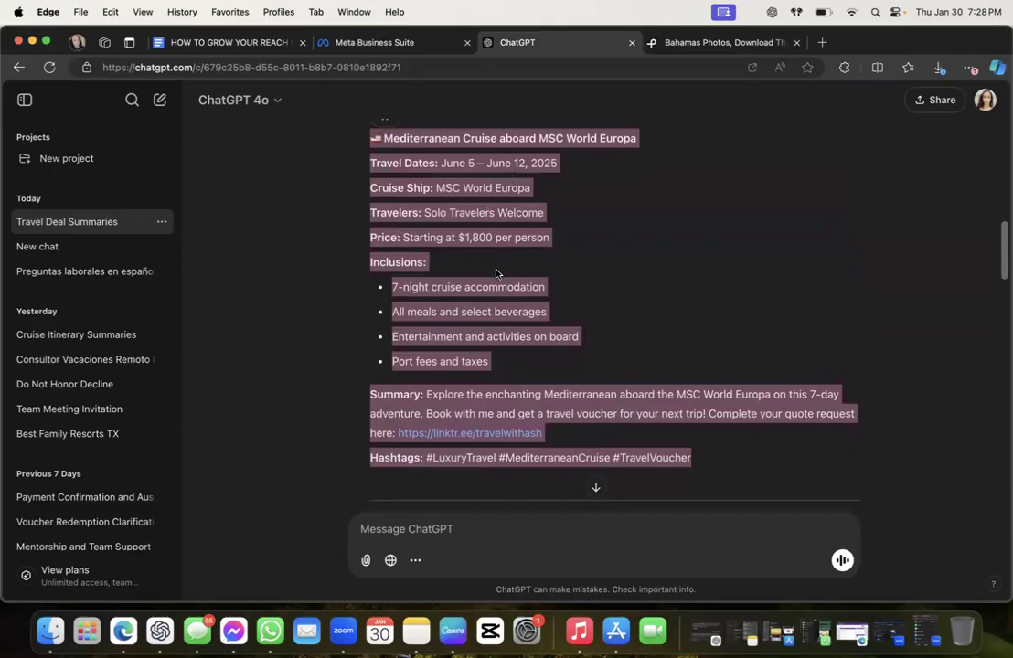
# Switch to Pexels and search the free stock photos for "beach cruise"
pyautogui.click(714, 42)
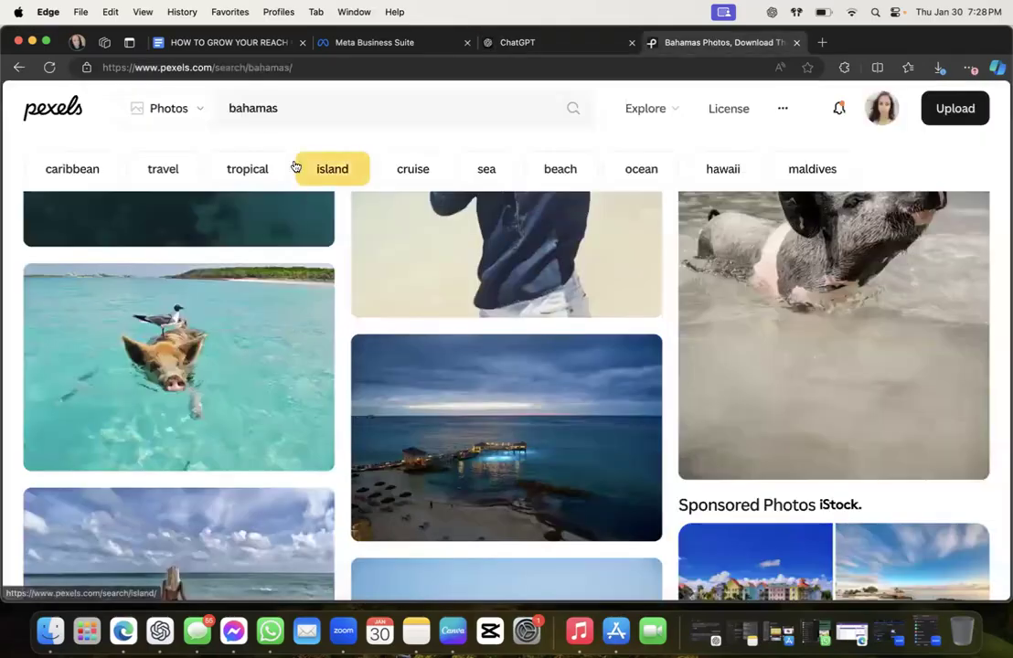
pyautogui.click(286, 117)
pyautogui.press('BackSpace')
pyautogui.press('BackSpace')
pyautogui.press('BackSpace')
pyautogui.press('BackSpace')
pyautogui.press('BackSpace')
pyautogui.write('beach')
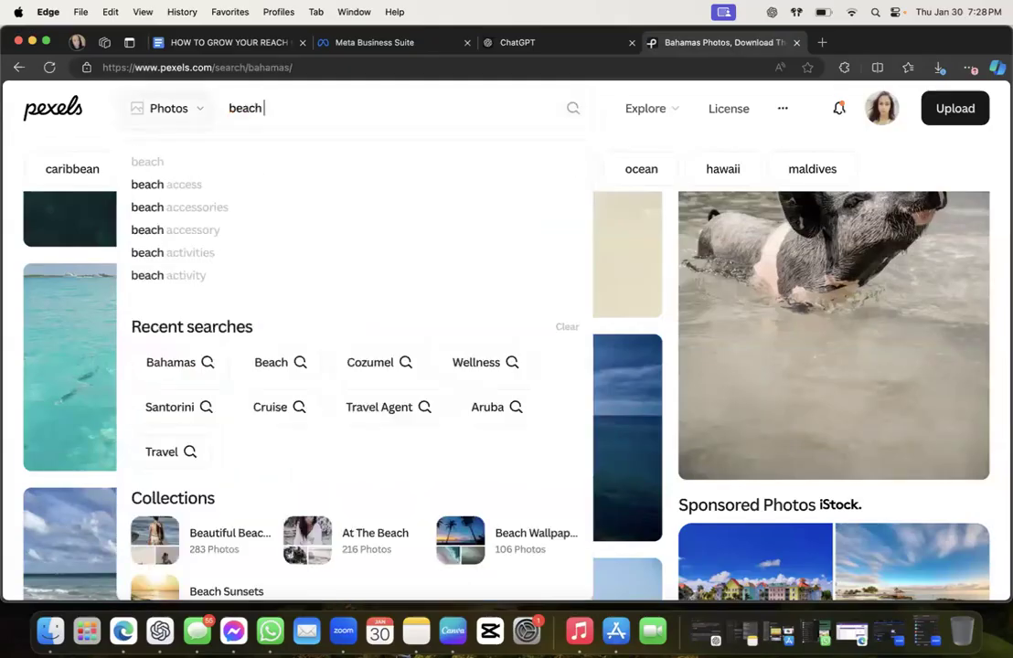
pyautogui.write(' cruise')
pyautogui.press('Return')
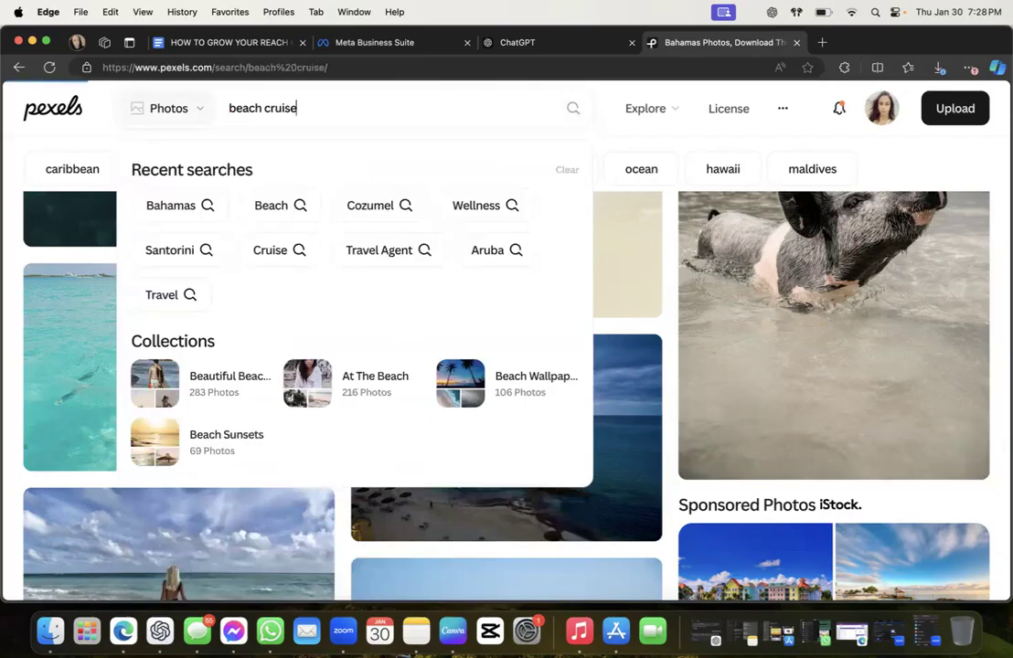
# Browse the "beach cruise" photo results, opening the aerial beach photo, to find an image that suits the Mediterranean cruise deal
pyautogui.scroll(-5, 140, 391)
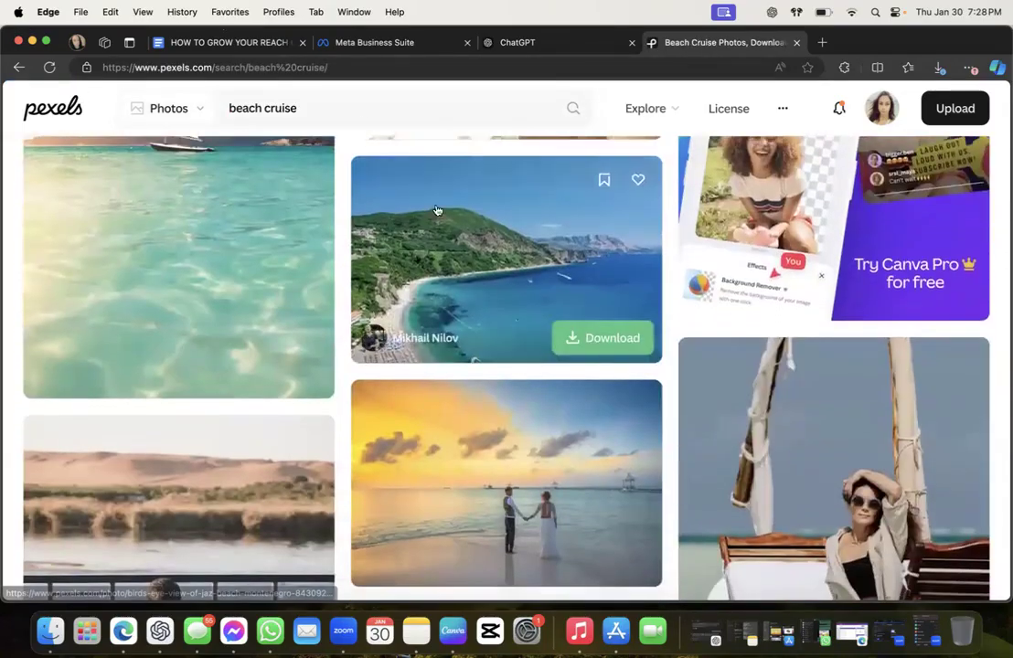
pyautogui.click(452, 237)
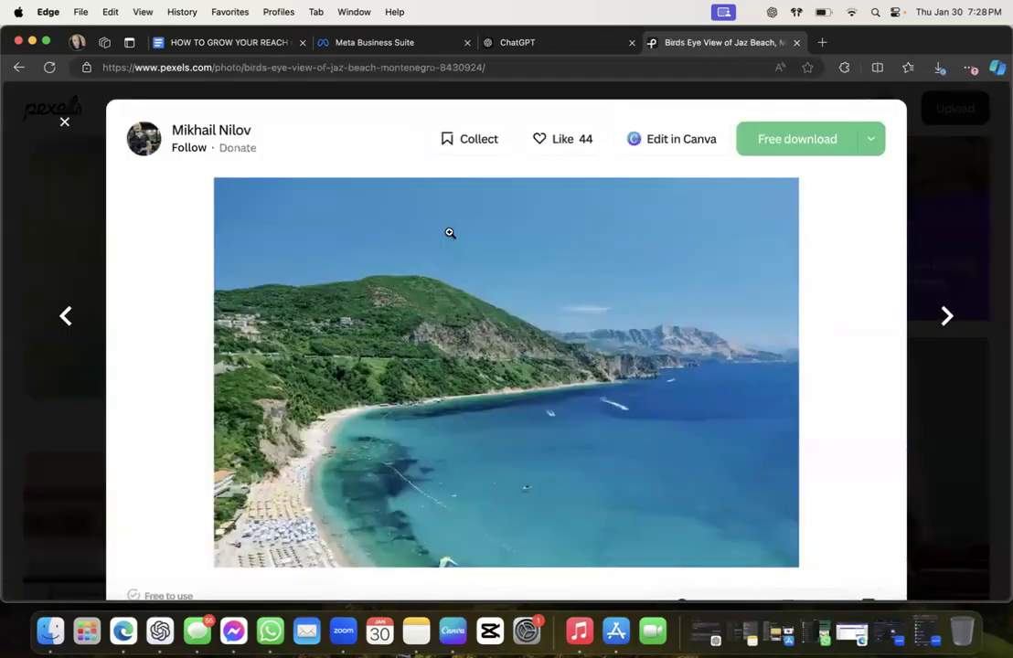
pyautogui.click(65, 118)
pyautogui.scroll(-3, 410, 293)
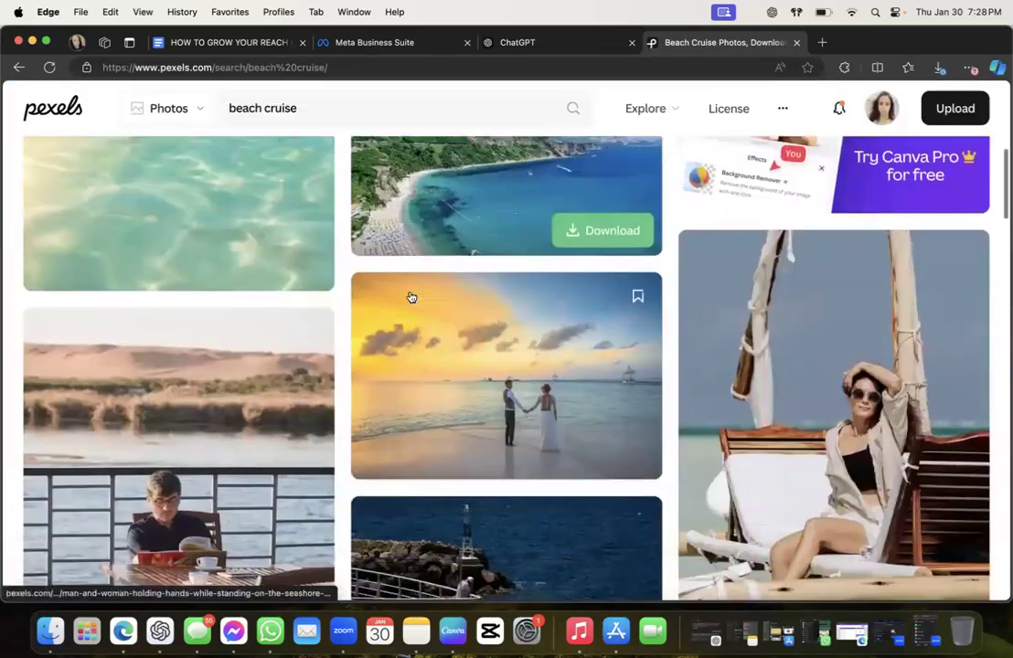
pyautogui.scroll(-2, 839, 324)
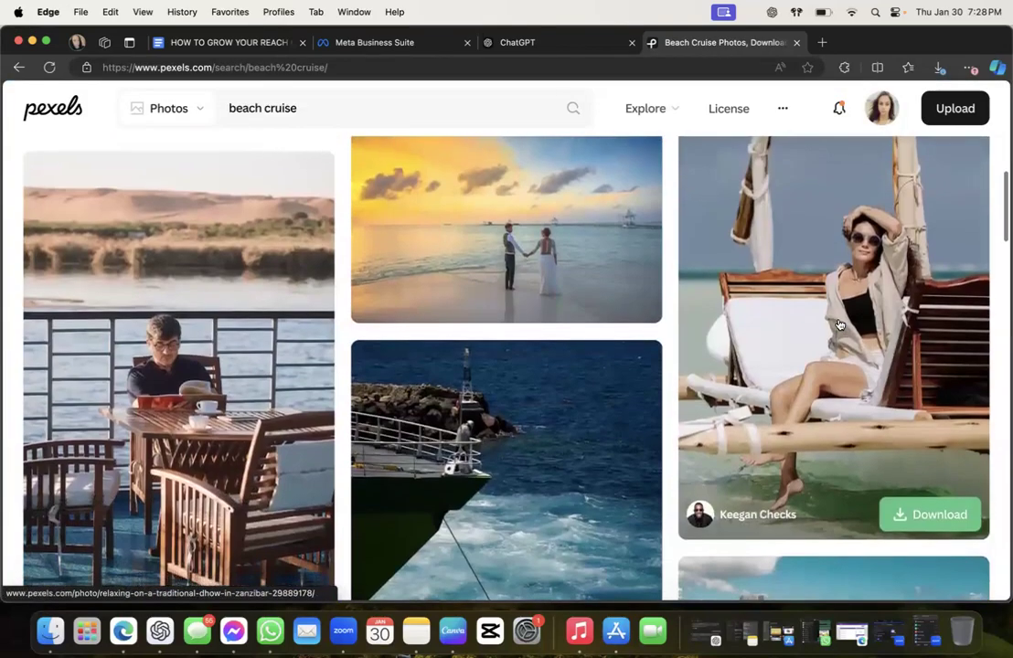
pyautogui.scroll(-2, 198, 387)
pyautogui.scroll(-3, 198, 387)
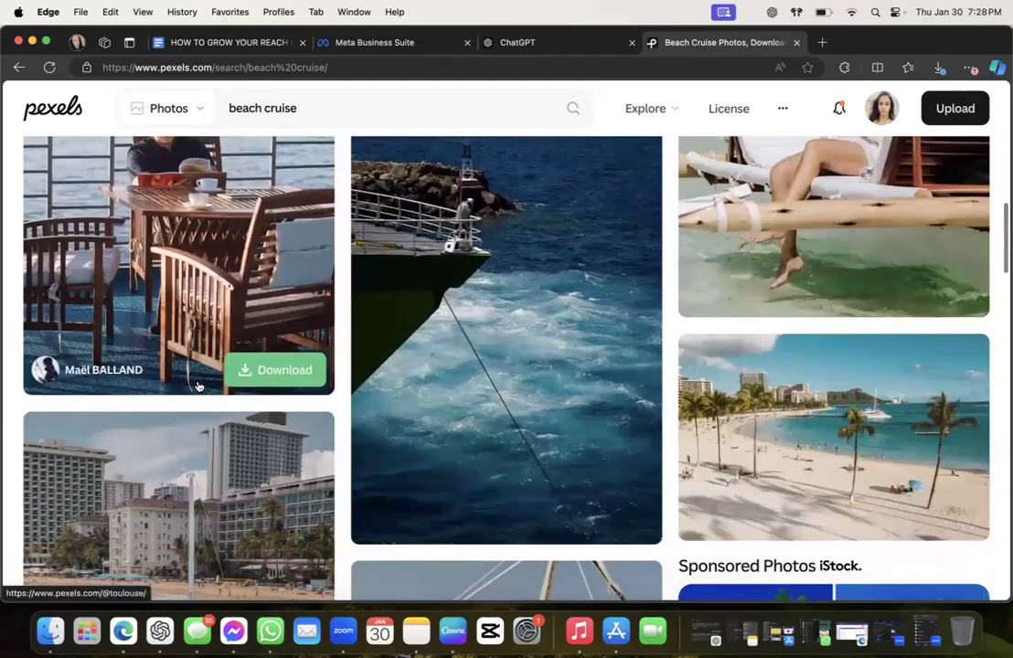
pyautogui.scroll(2, 198, 386)
pyautogui.scroll(-5, 198, 387)
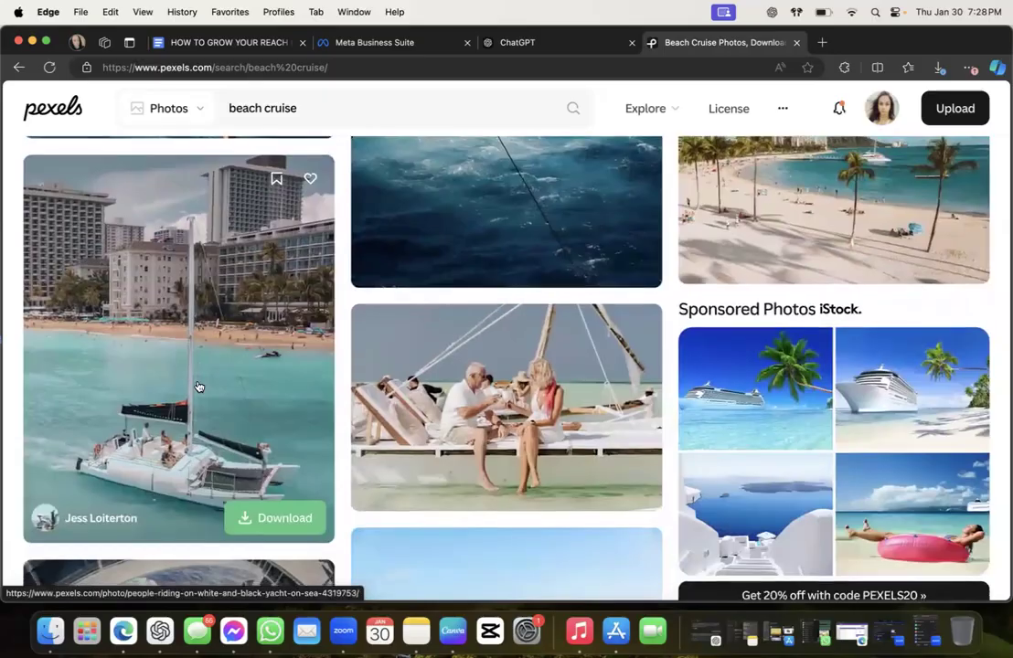
pyautogui.scroll(1, 198, 387)
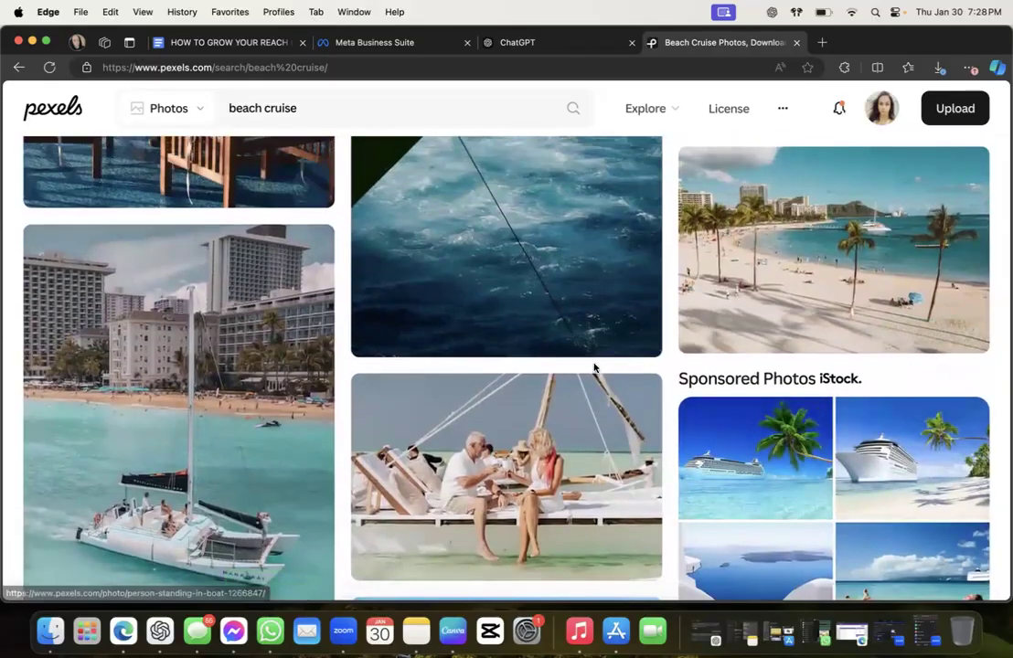
pyautogui.scroll(-5, 593, 368)
pyautogui.scroll(1, 594, 369)
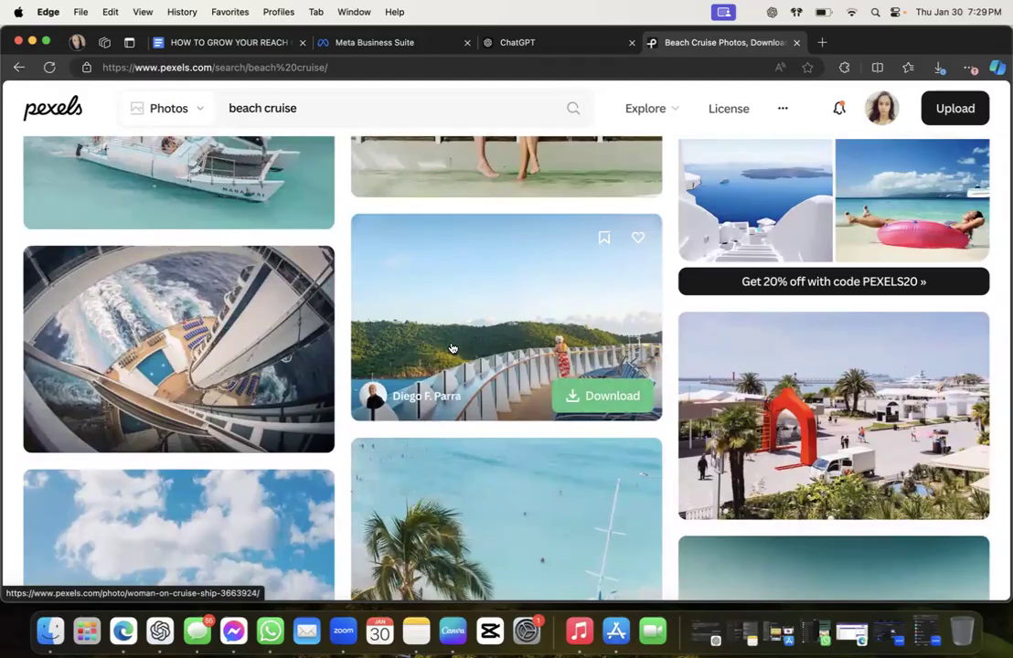
pyautogui.scroll(15, 457, 343)
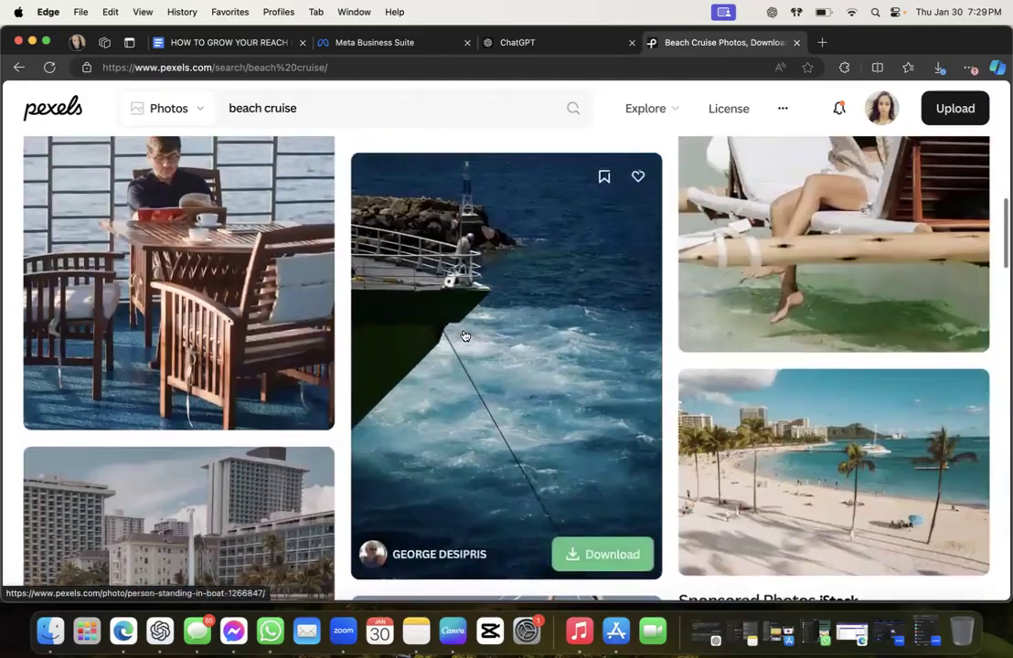
pyautogui.scroll(-1, 463, 334)
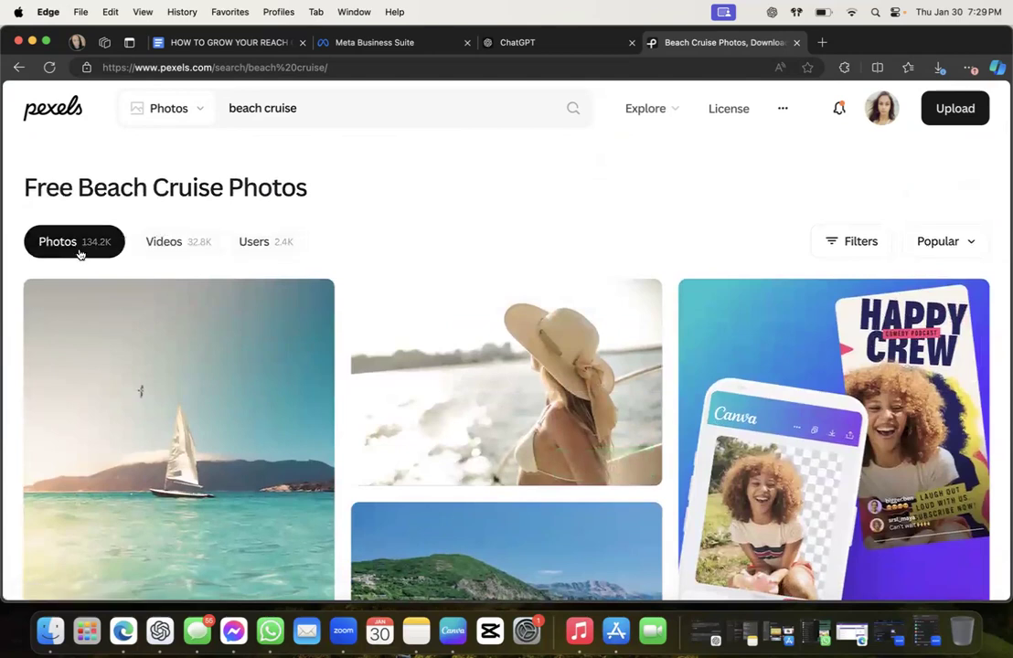
# Switch the "beach cruise" results to videos and open the aerial footage of a bay with a green hillside
pyautogui.click(165, 242)
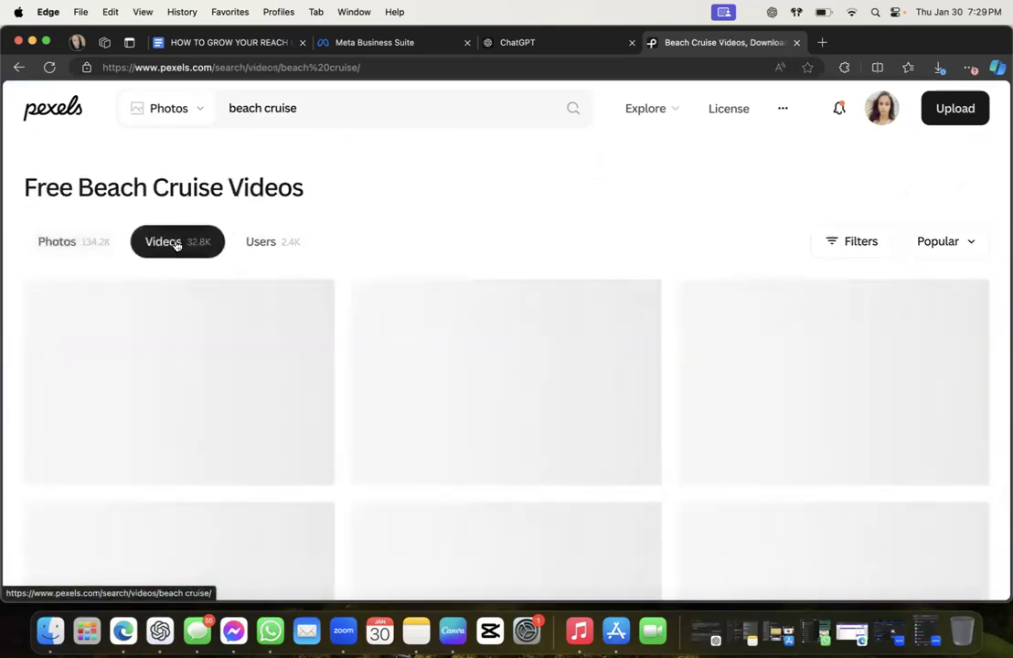
pyautogui.scroll(-5, 176, 245)
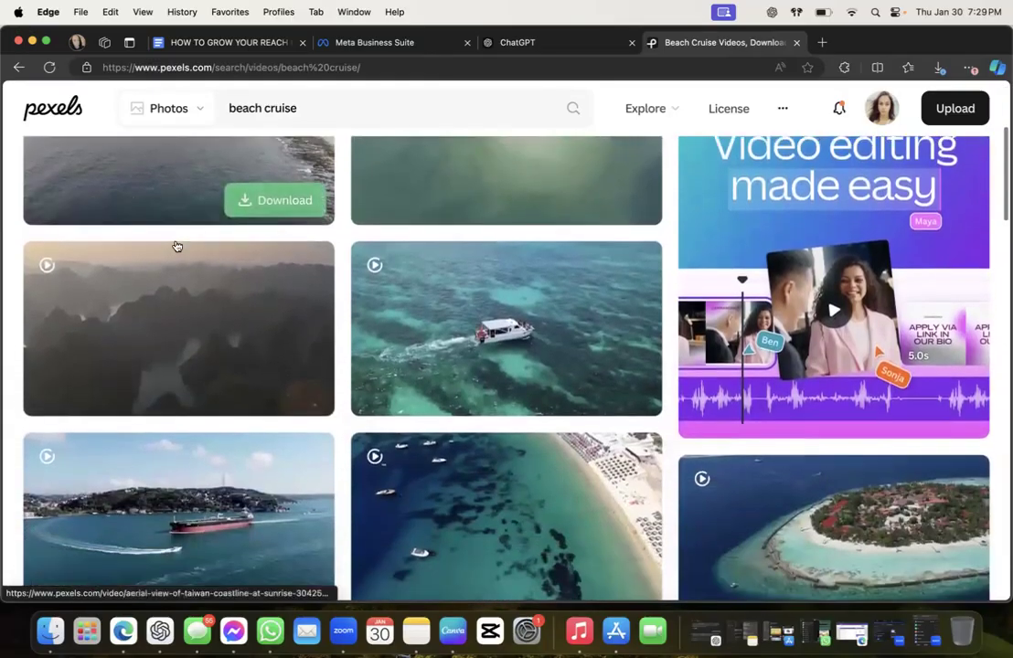
pyautogui.scroll(-5, 171, 249)
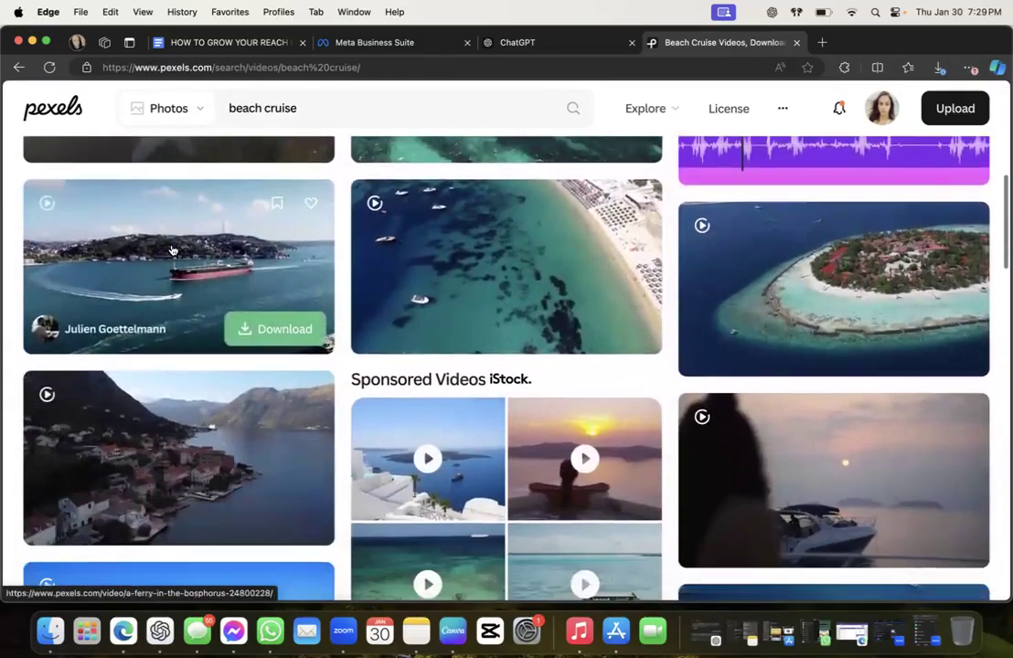
pyautogui.scroll(-2, 172, 249)
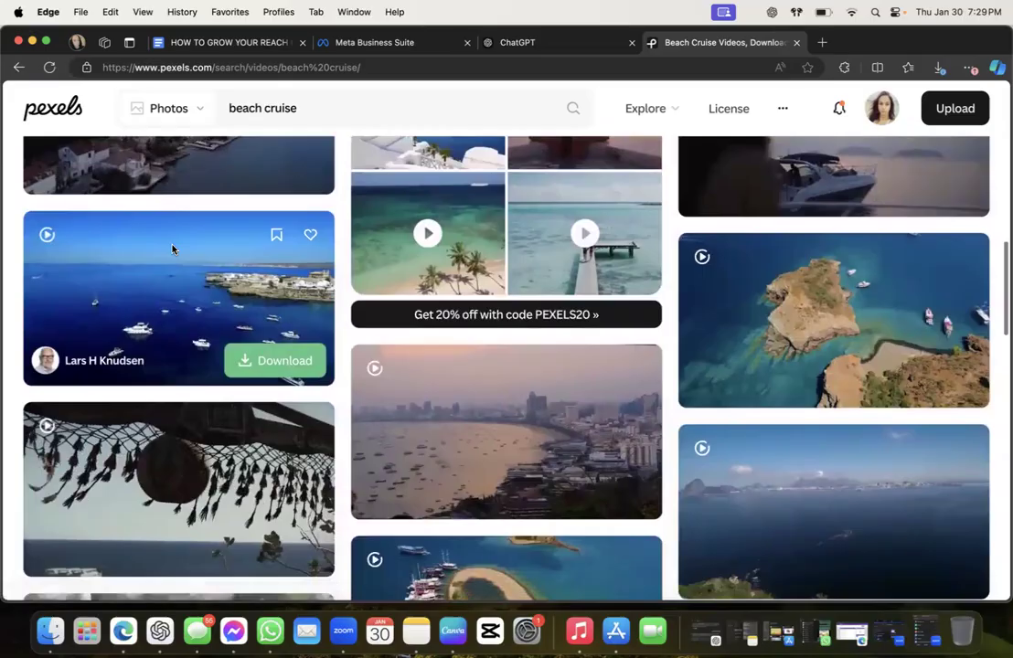
pyautogui.scroll(-2, 172, 250)
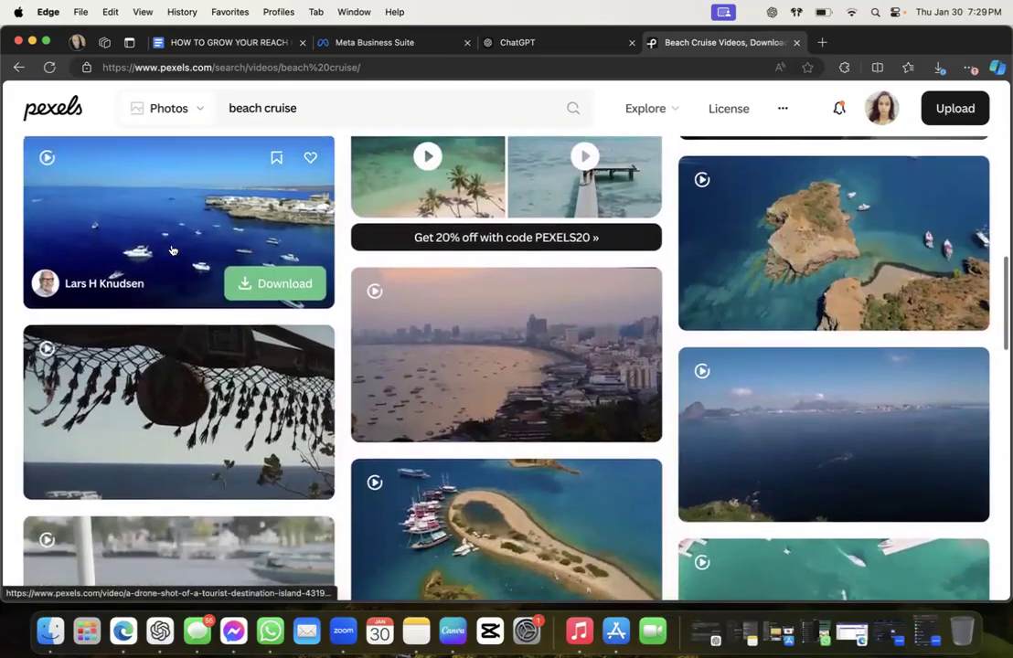
pyautogui.scroll(-4, 172, 249)
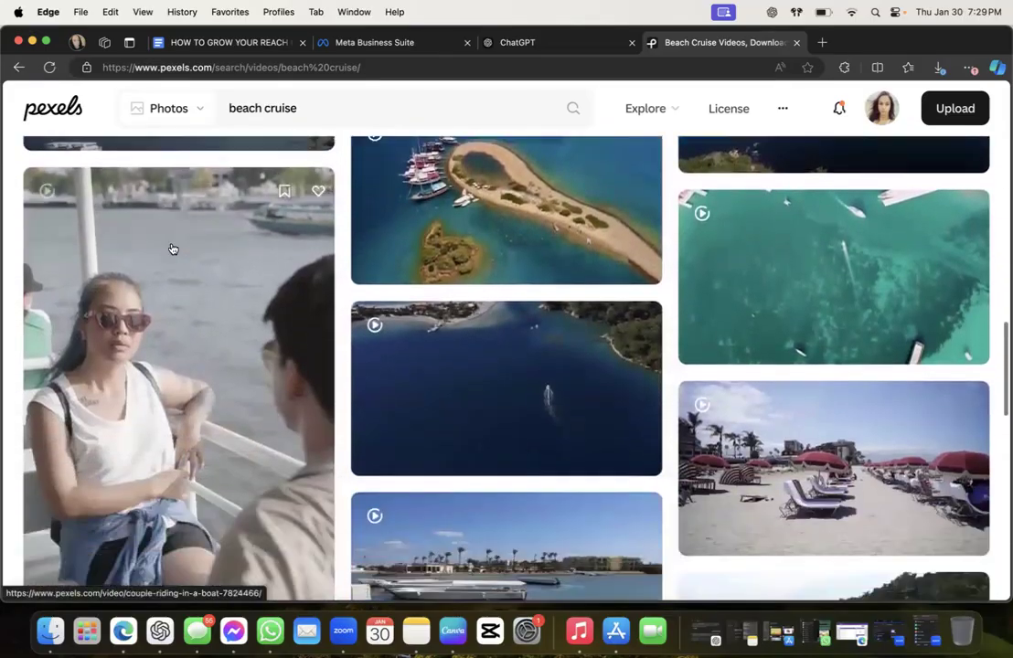
pyautogui.scroll(-4, 172, 249)
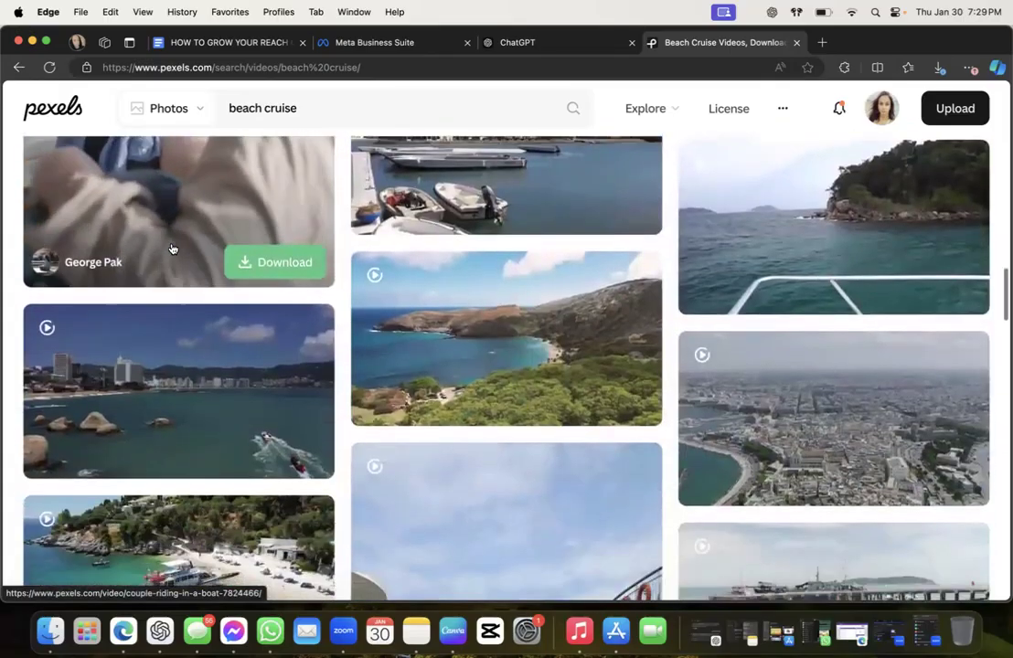
pyautogui.click(456, 325)
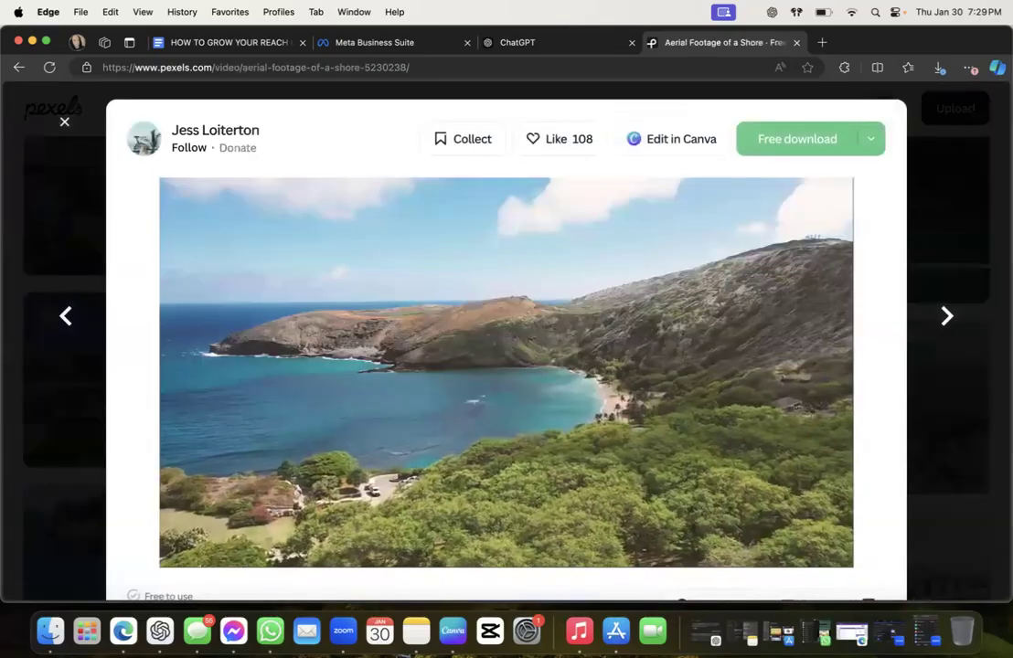
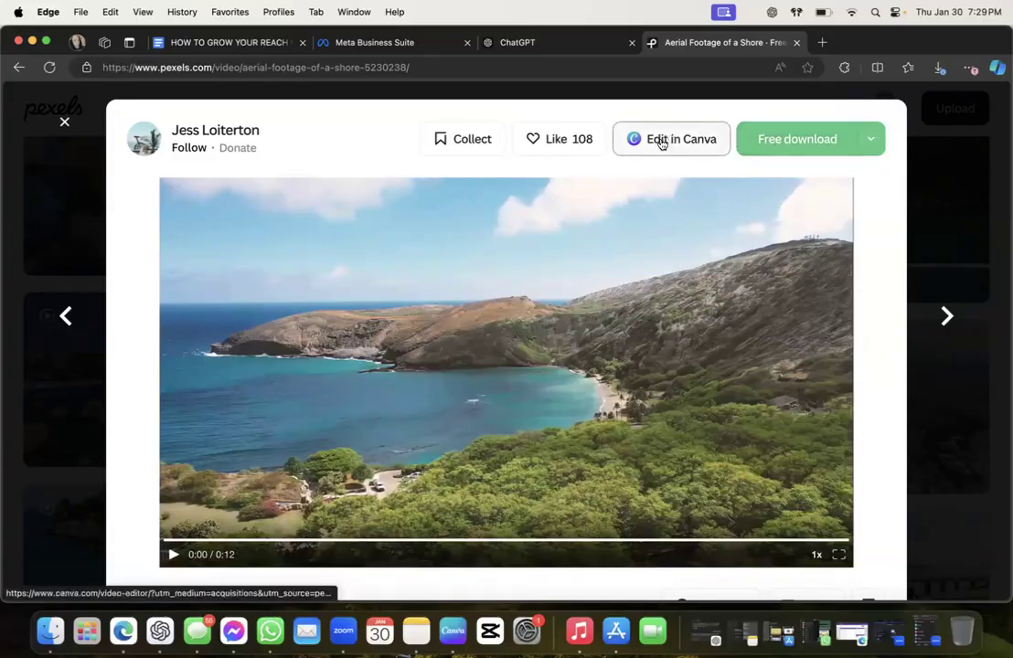
# Download the aerial shore video for free and save it as "MB 2" in the WEEK Posts folder
pyautogui.click(782, 140)
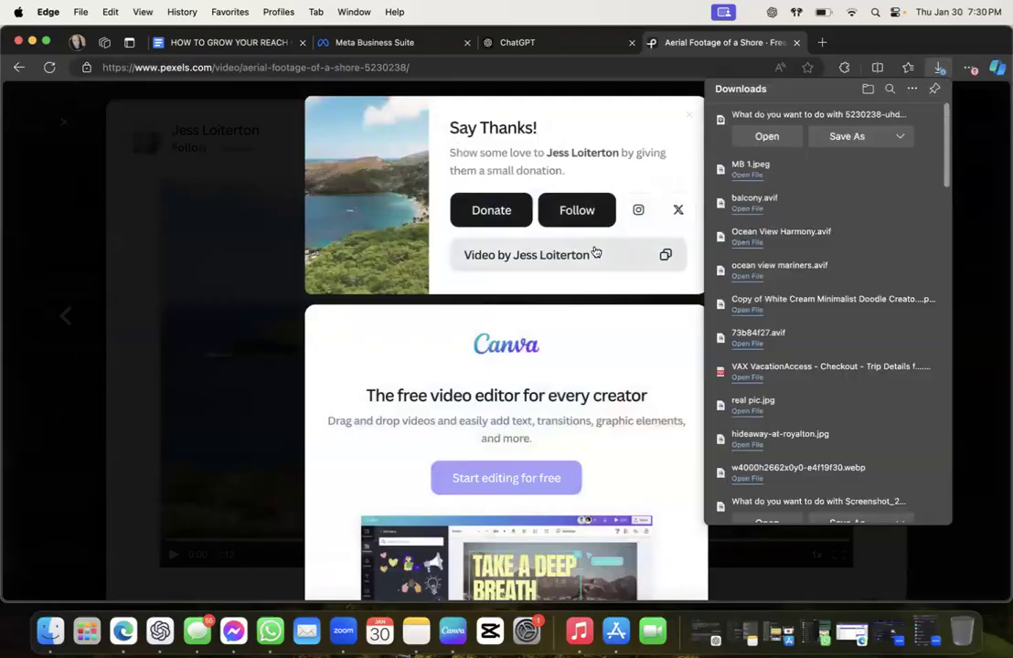
pyautogui.click(848, 137)
pyautogui.press('BackSpace')
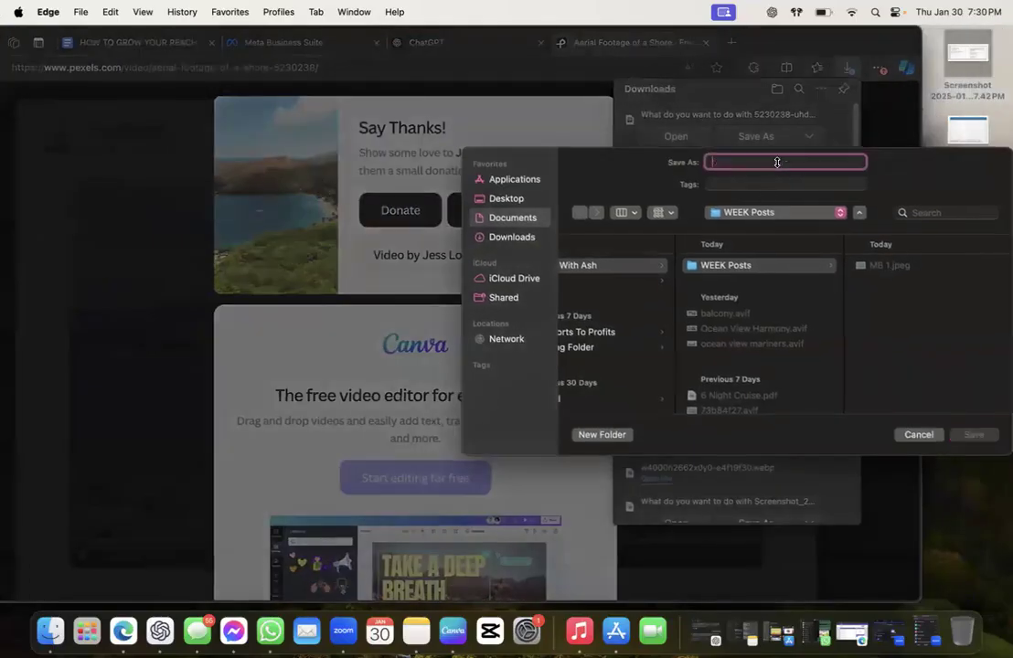
pyautogui.write('ME')
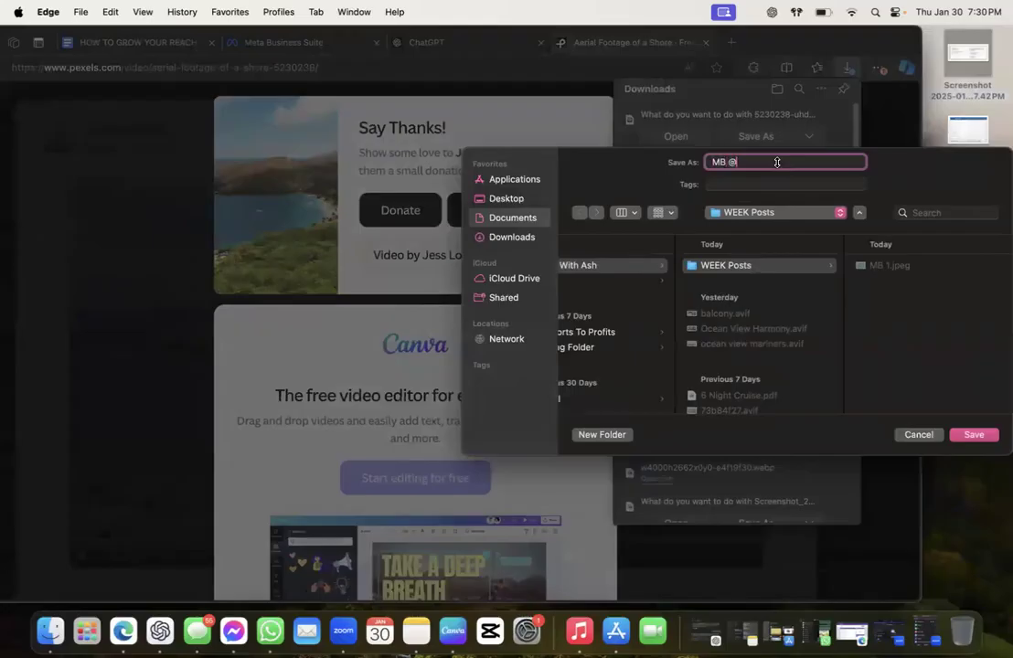
pyautogui.press('Return')
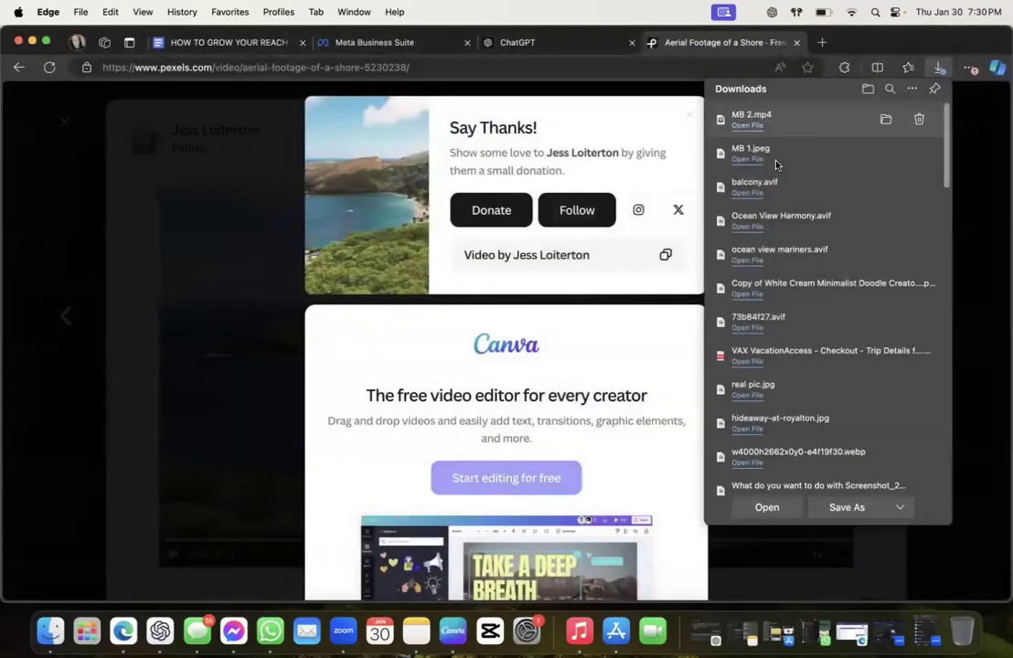
# Switch to Meta Business Suite and upload MB 2.mp4 from the WEEK Posts folder as the cruise post's video
pyautogui.click(322, 43)
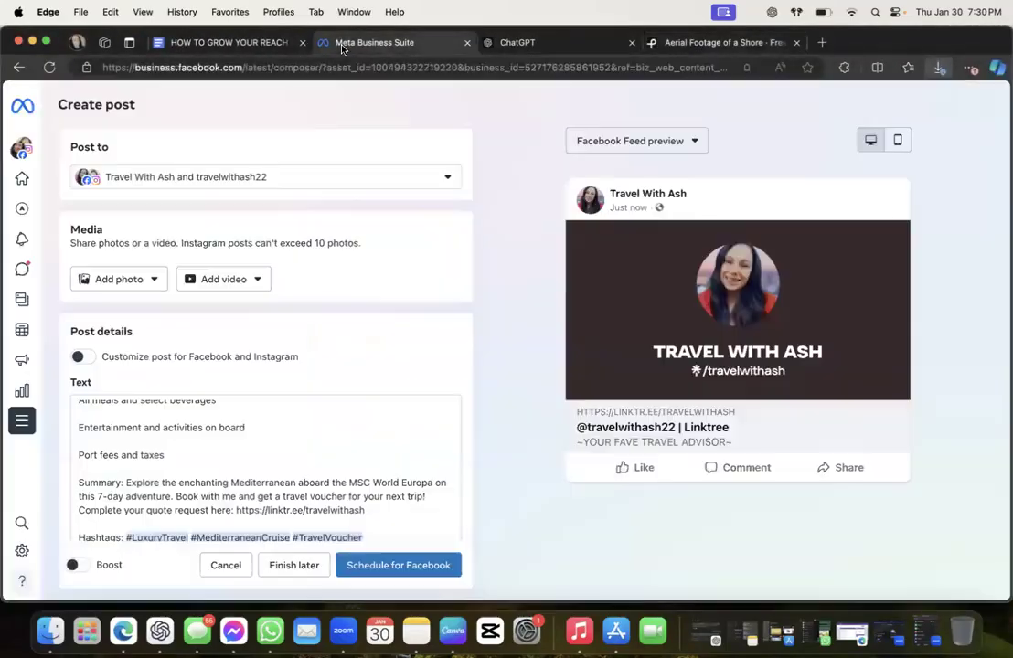
pyautogui.scroll(-2, 163, 459)
pyautogui.scroll(2, 192, 347)
pyautogui.click(212, 283)
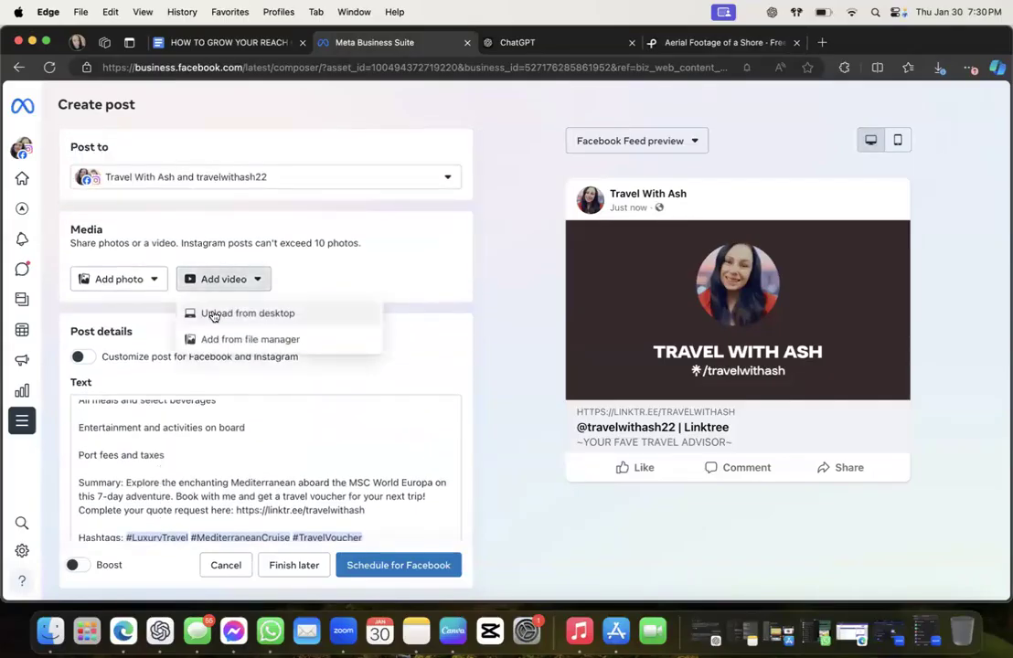
pyautogui.click(224, 311)
pyautogui.click(670, 224)
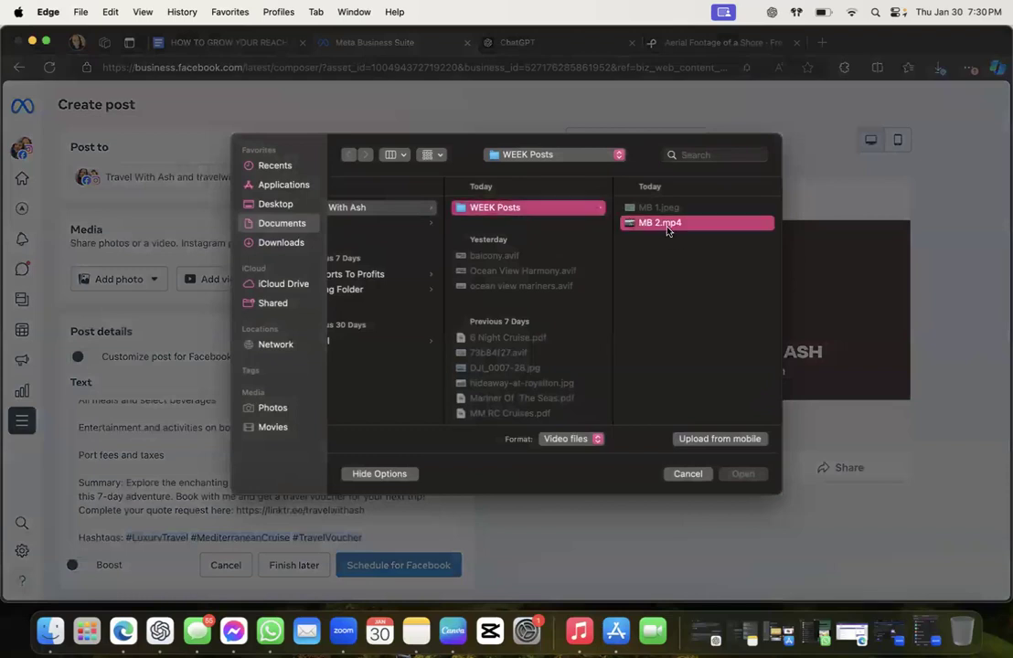
pyautogui.click(741, 473)
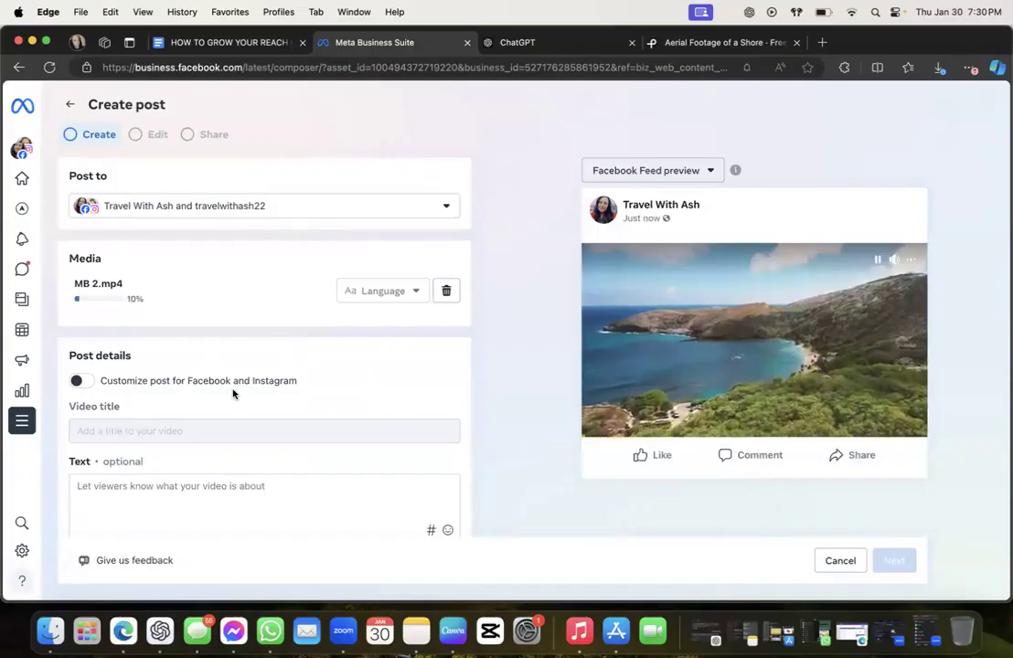
# Paste the copied Mediterranean Cruise aboard MSC World Europa deal into the video post's text
pyautogui.scroll(-5, 233, 391)
pyautogui.scroll(5, 233, 393)
pyautogui.scroll(-5, 233, 393)
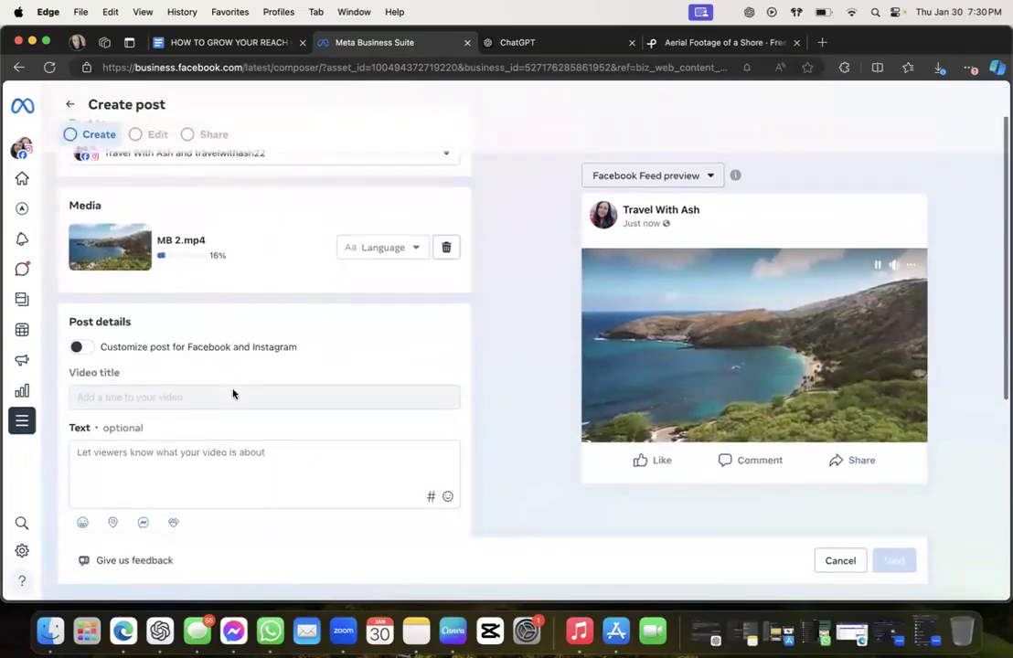
pyautogui.scroll(2, 233, 394)
pyautogui.scroll(1, 233, 394)
pyautogui.click(185, 346)
pyautogui.press('super+v')
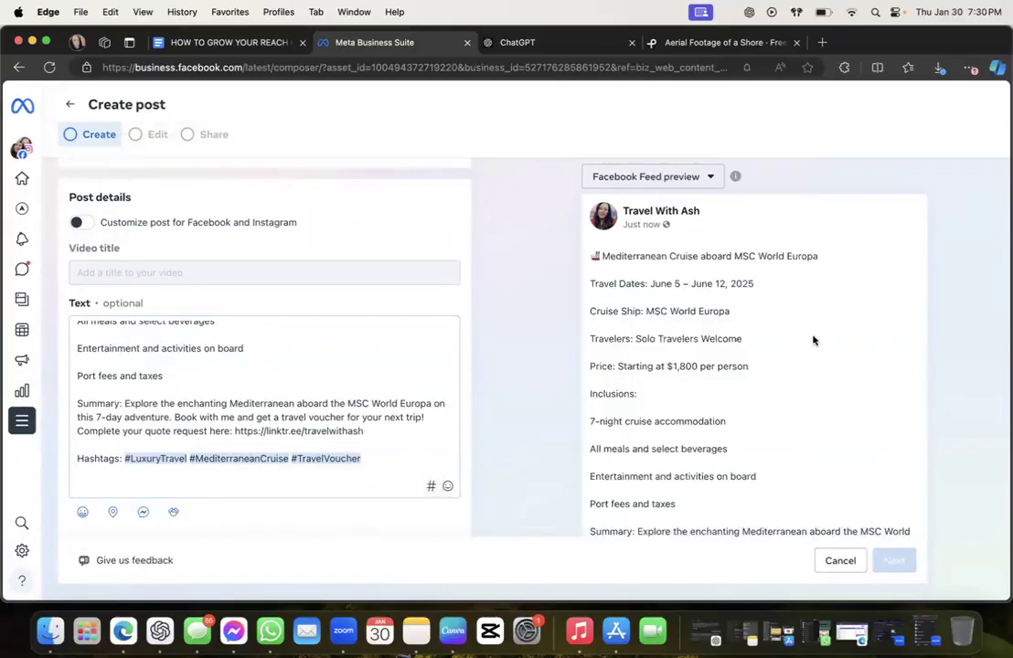
# Delete the "Hashtags:" label in front of #LuxuryTravel at the end of the post's text
pyautogui.scroll(-5, 814, 339)
pyautogui.scroll(1, 813, 339)
pyautogui.scroll(-1, 813, 339)
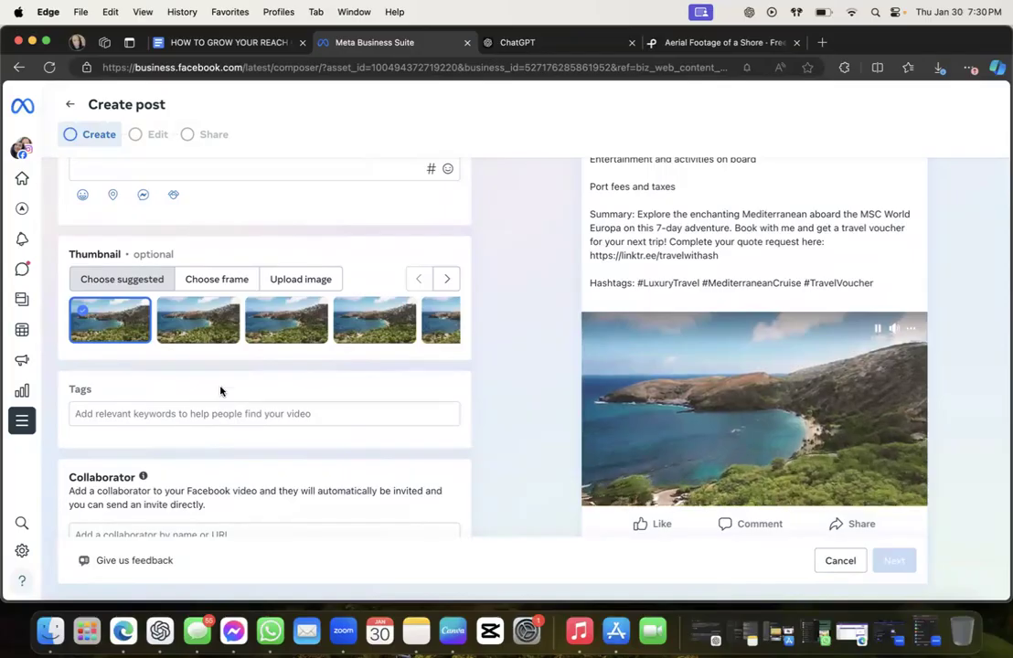
pyautogui.scroll(3, 220, 389)
pyautogui.moveTo(128, 299); pyautogui.dragTo(123, 298)
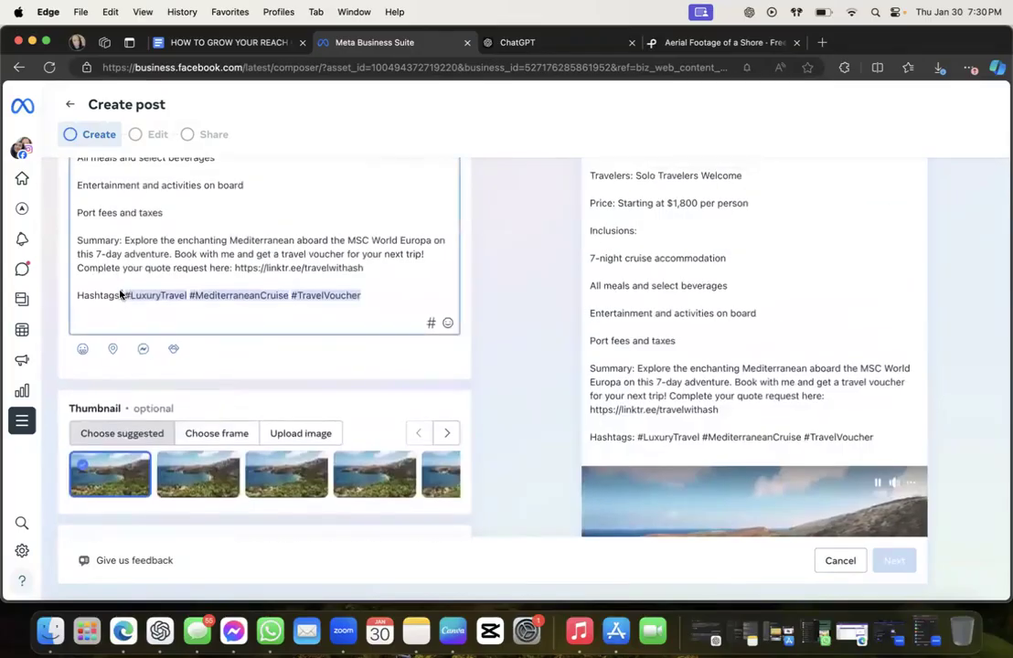
pyautogui.scroll(5, 120, 294)
pyautogui.scroll(-5, 120, 291)
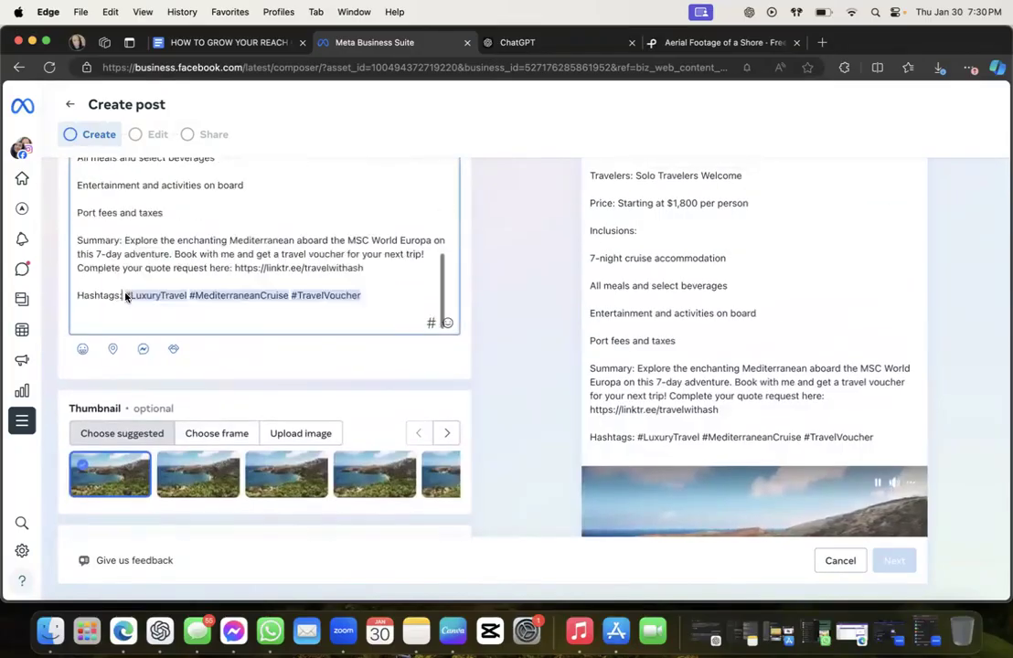
pyautogui.moveTo(125, 295); pyautogui.dragTo(54, 295)
pyautogui.press('BackSpace')
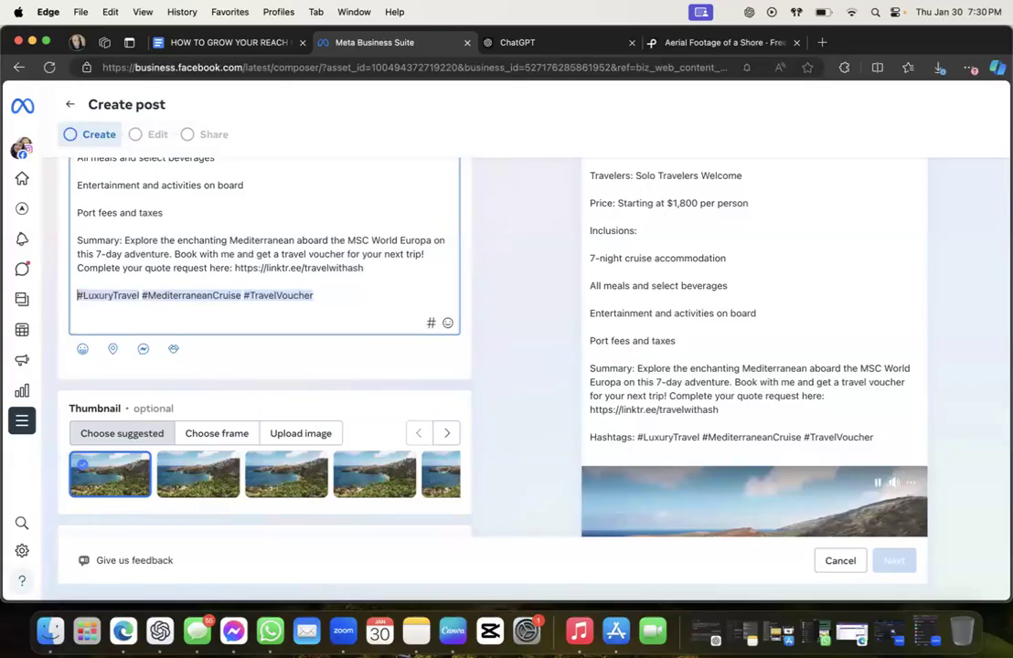
pyautogui.click(737, 347)
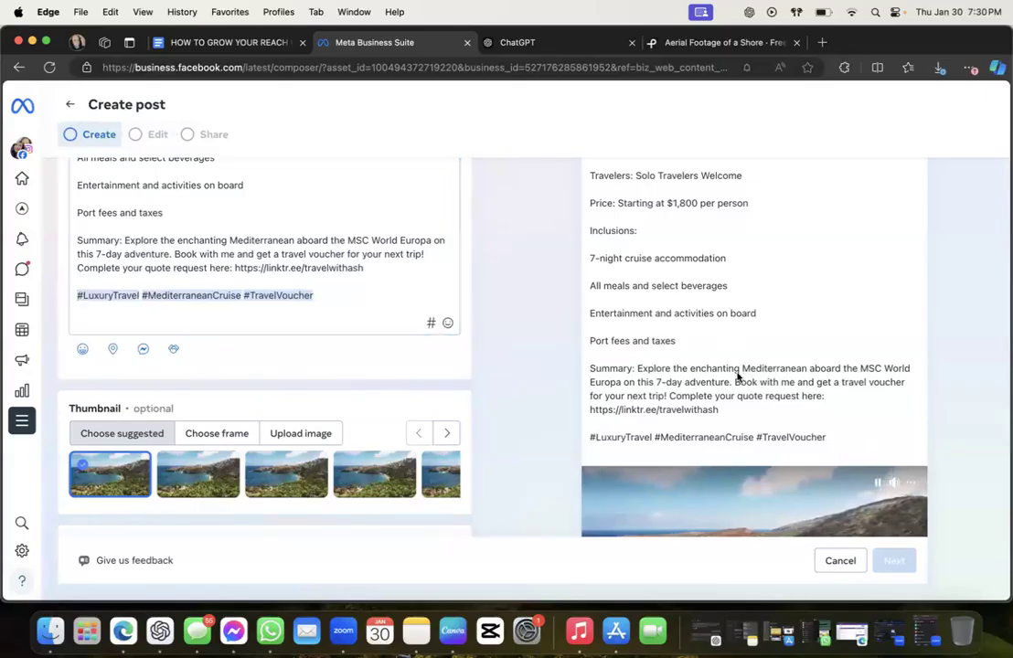
# Review the cruise post's text, thumbnail options and Facebook feed preview from the headline through to the video
pyautogui.scroll(5, 738, 376)
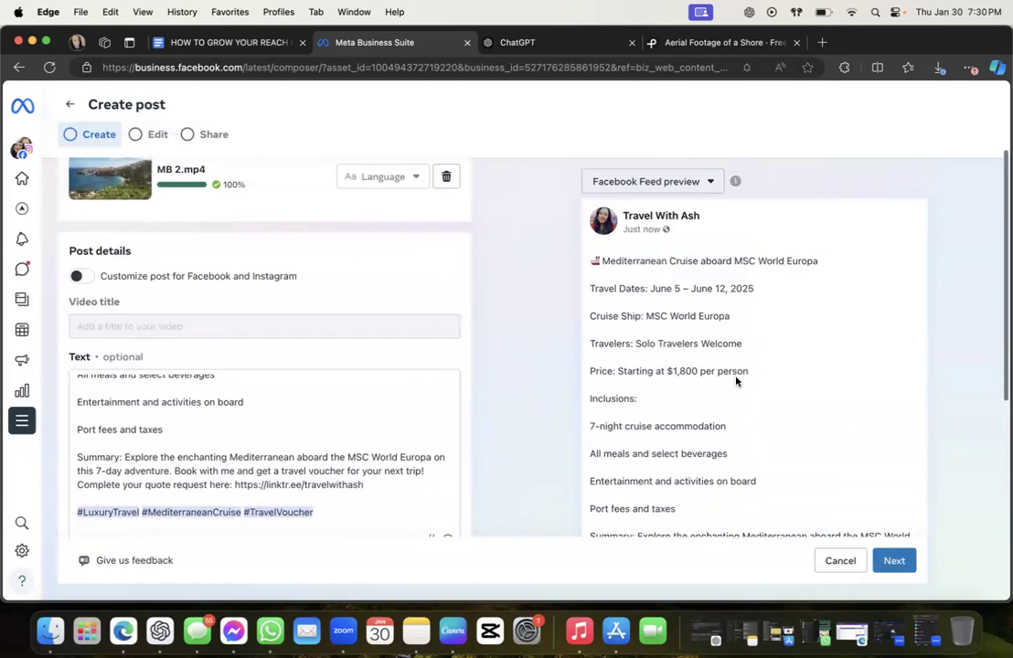
pyautogui.scroll(10, 156, 448)
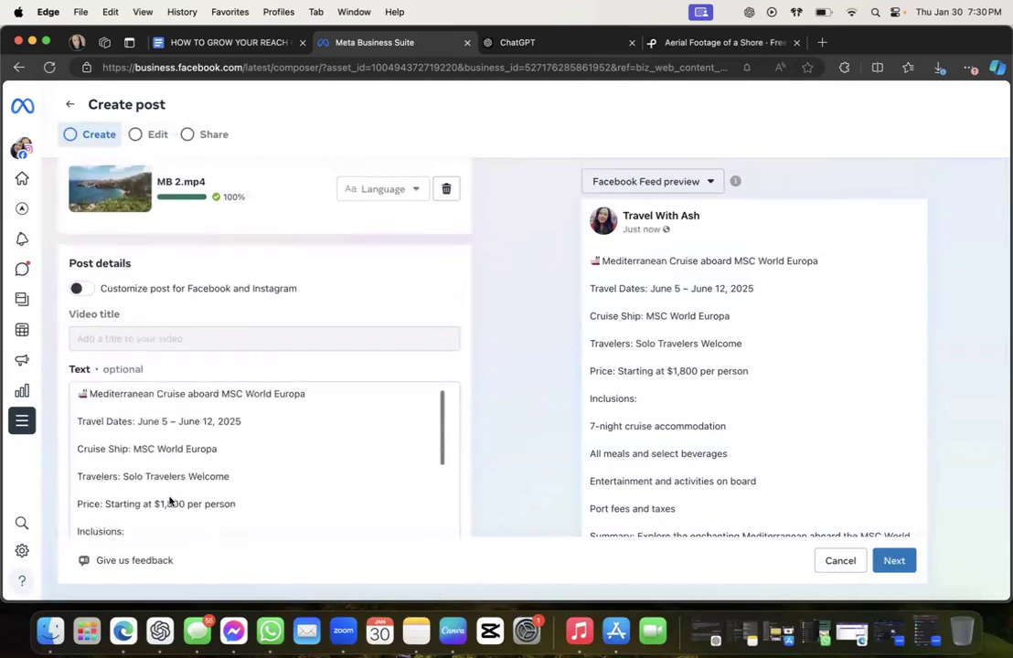
pyautogui.scroll(-3, 169, 501)
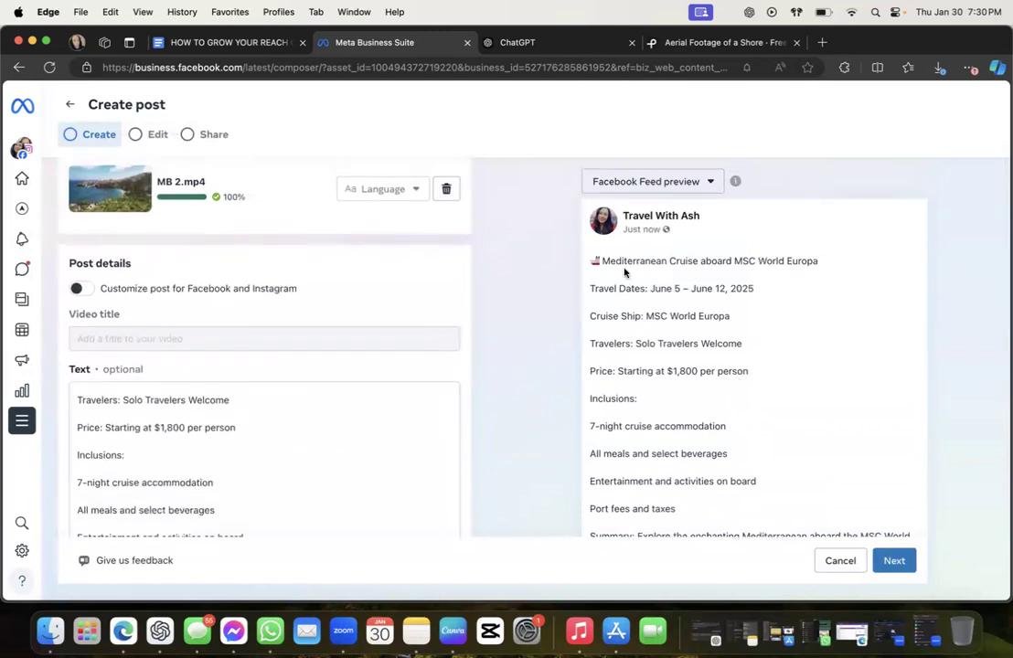
pyautogui.scroll(-8, 626, 420)
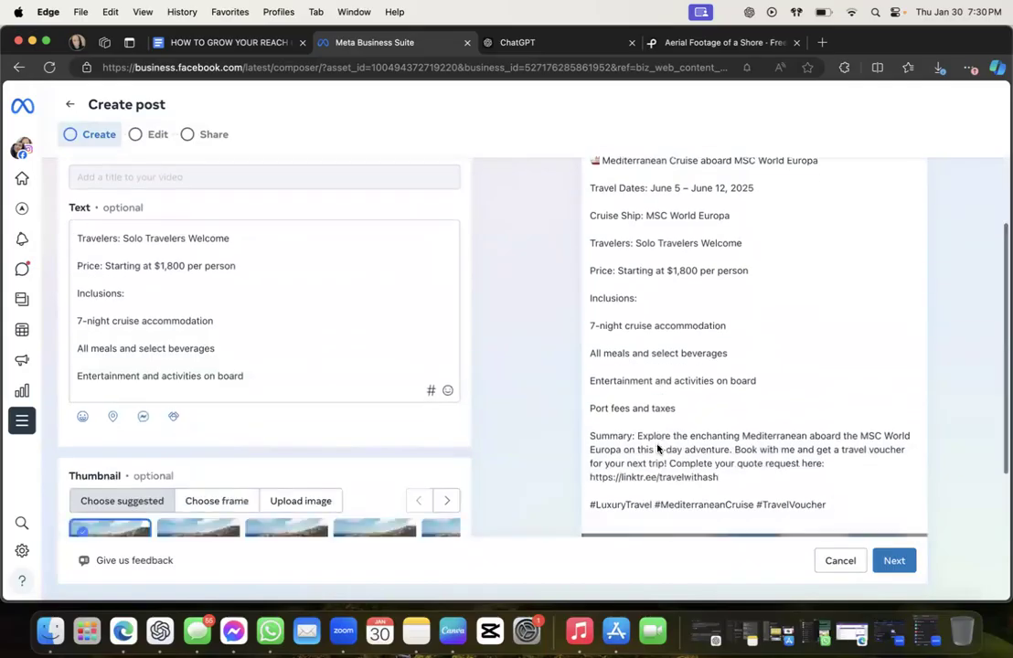
pyautogui.scroll(5, 656, 447)
pyautogui.scroll(-5, 656, 448)
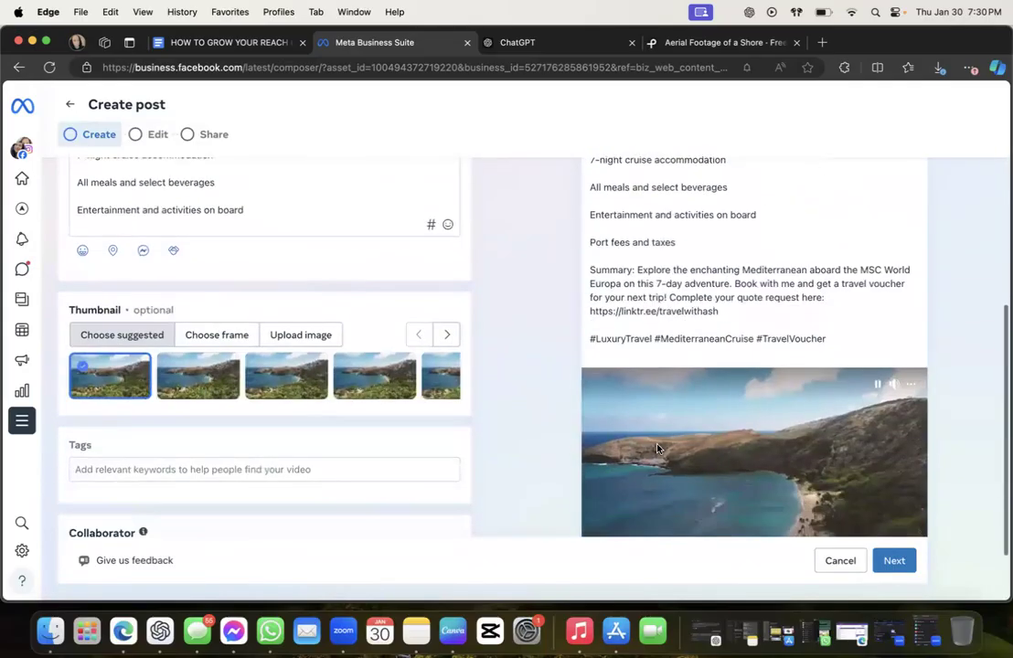
# Advance the cruise video post to its scheduling options and set the Instagram publish date to Feb 1, 2025
pyautogui.scroll(8, 656, 447)
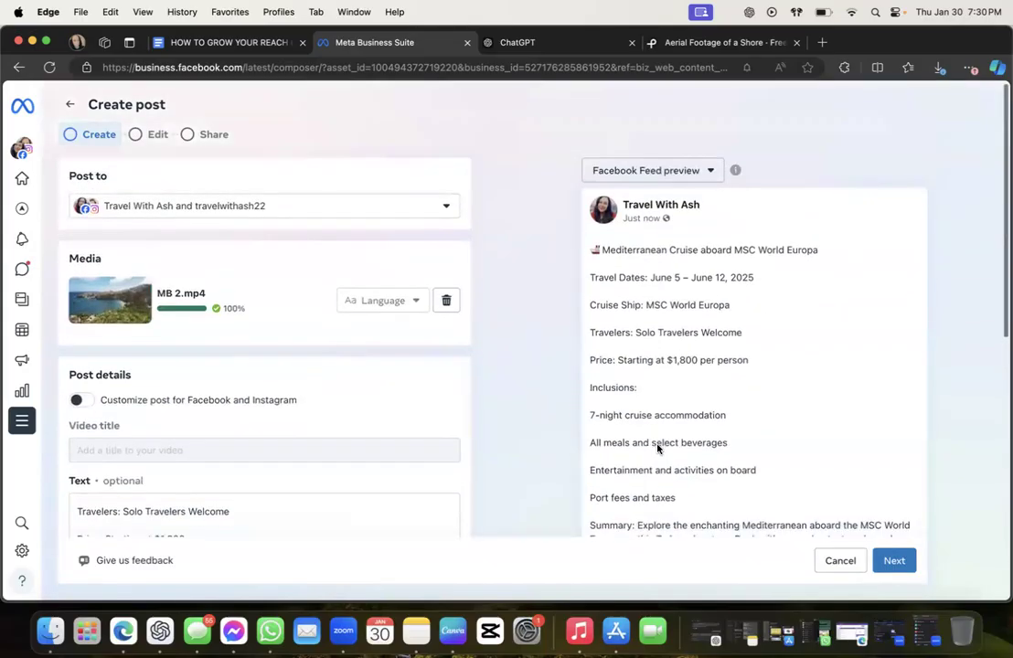
pyautogui.click(893, 560)
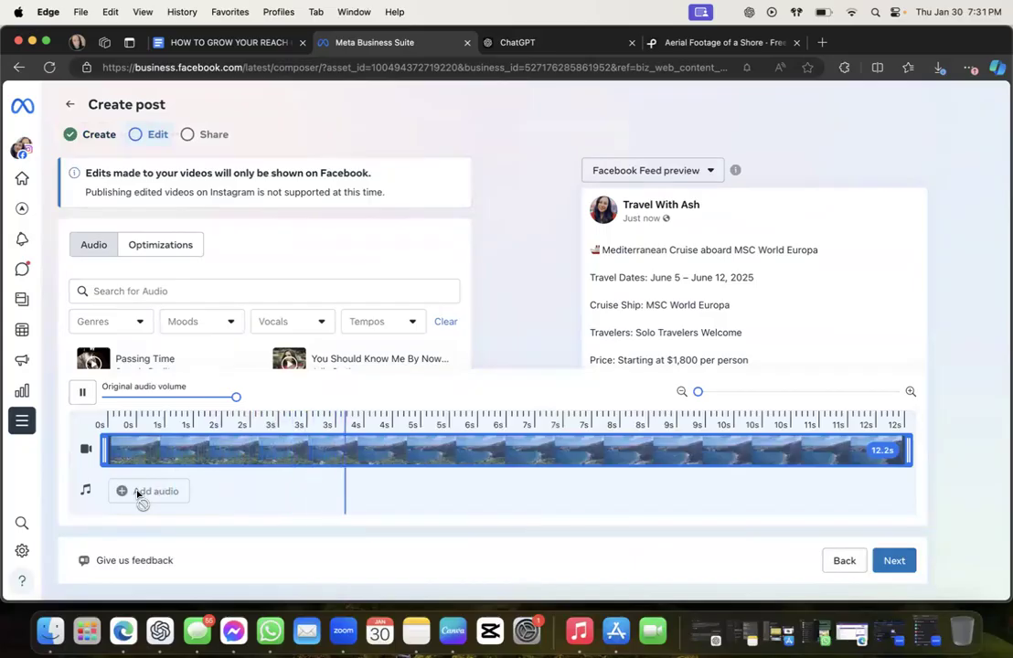
pyautogui.click(895, 561)
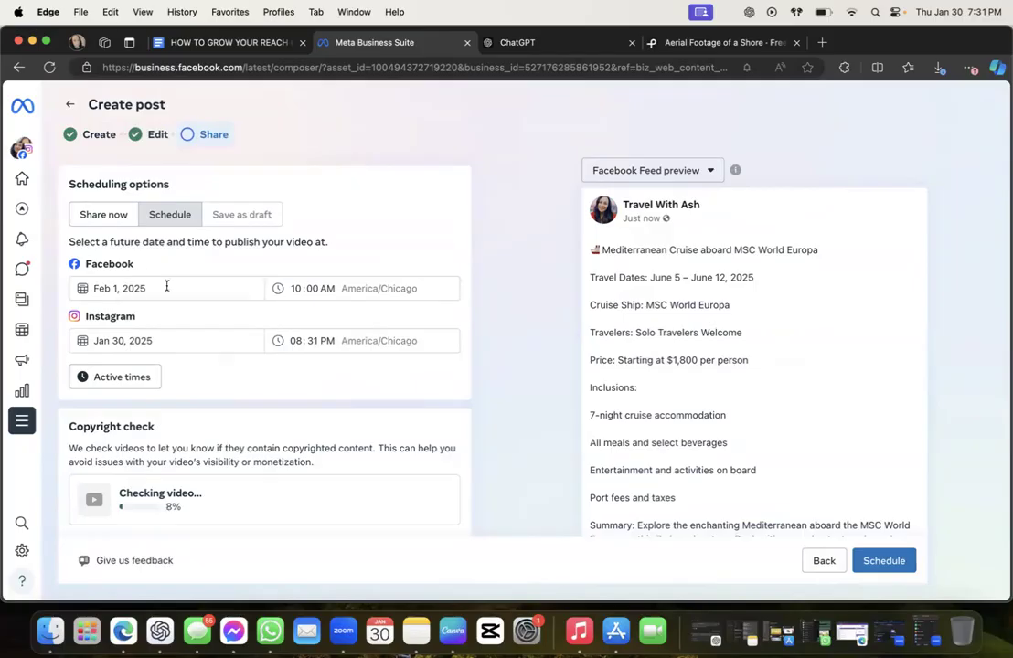
pyautogui.click(190, 338)
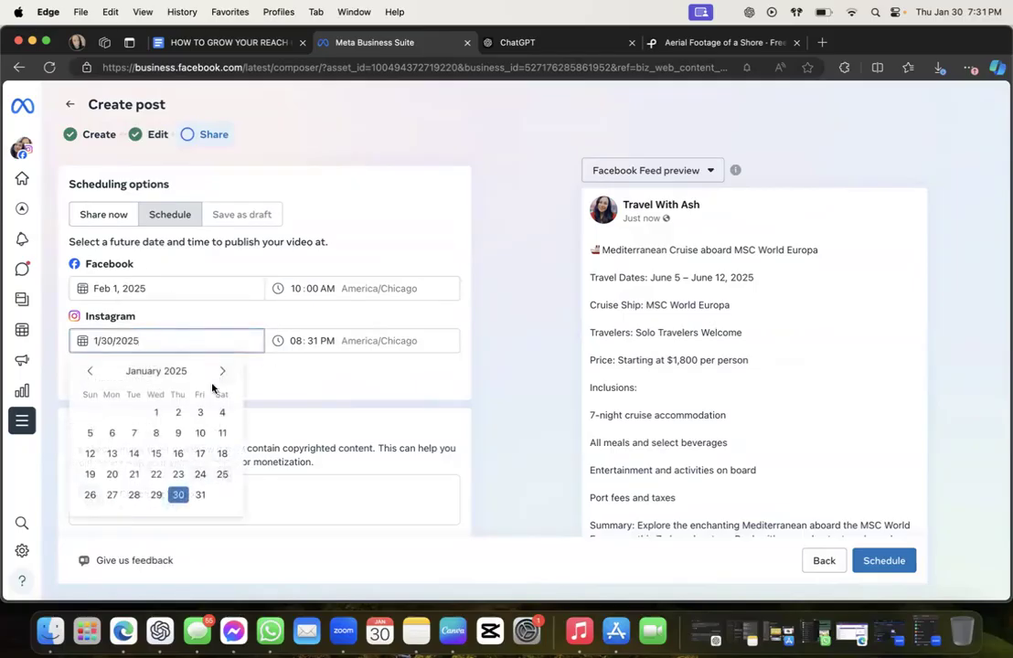
pyautogui.click(222, 371)
pyautogui.click(222, 411)
# Set the Instagram publish time to 10:00 AM
pyautogui.click(313, 338)
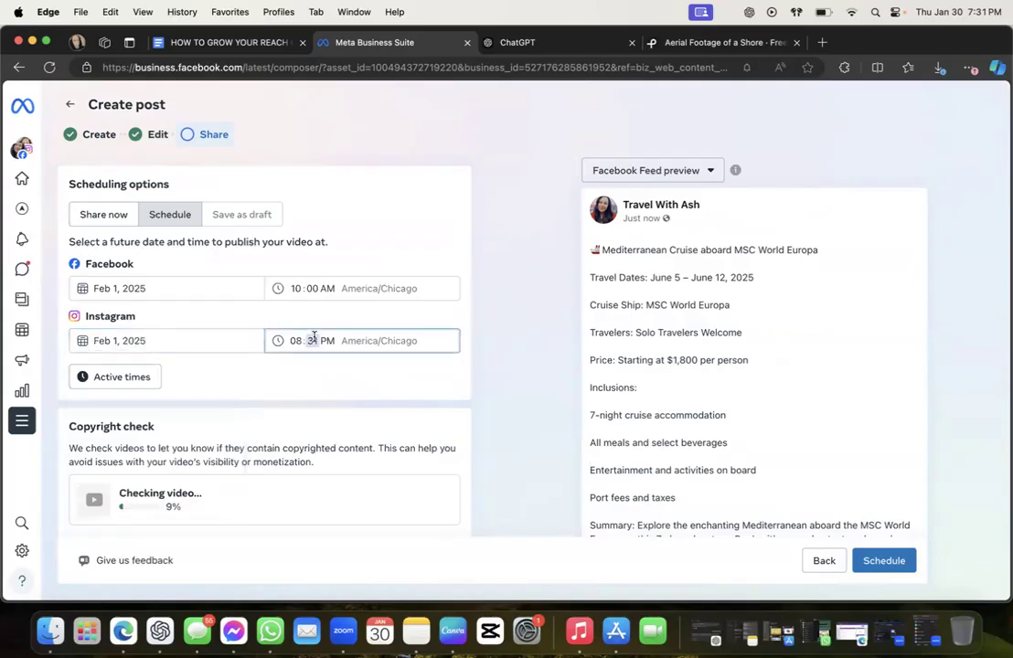
pyautogui.click(302, 340)
pyautogui.press('Tab')
pyautogui.press('Up')
pyautogui.press('Up')
pyautogui.press('Up')
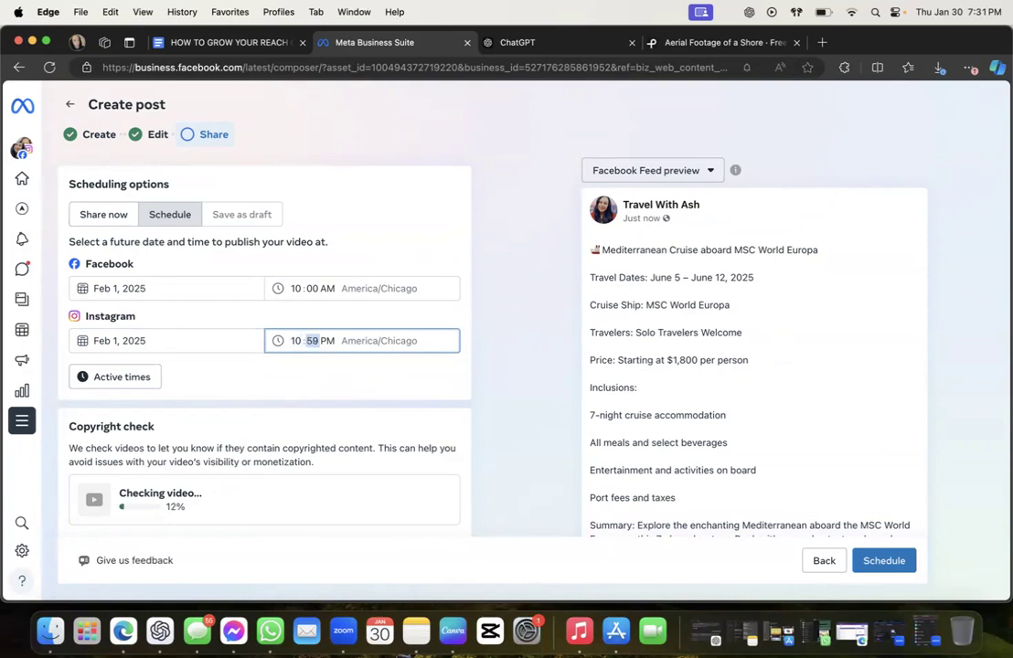
pyautogui.press('Right')
pyautogui.press('Left')
pyautogui.press('Left')
pyautogui.press('Down')
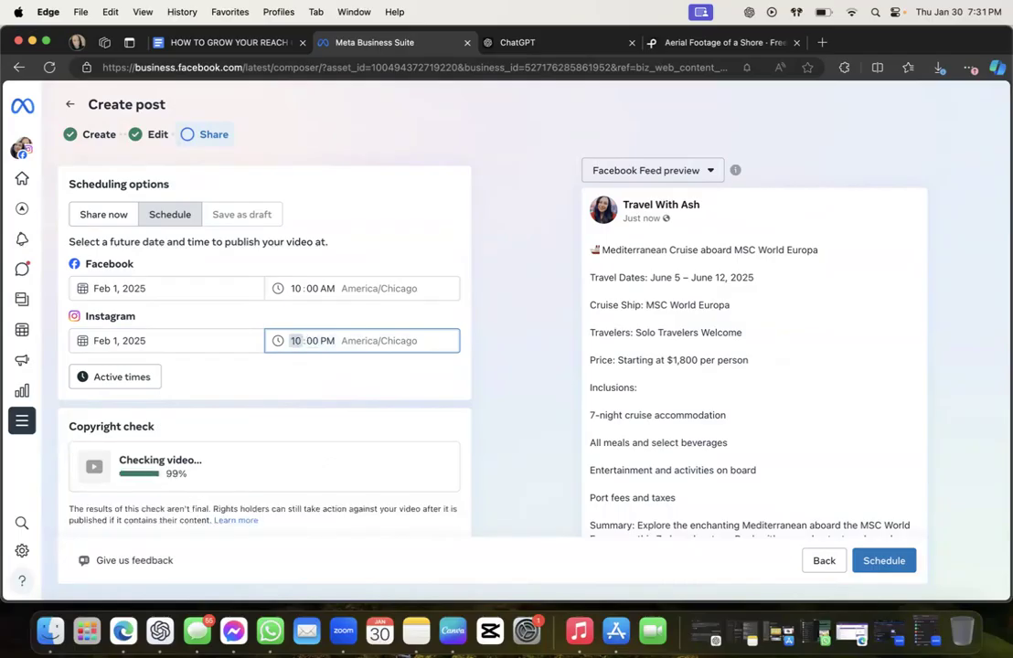
pyautogui.press('Right')
pyautogui.press('Right')
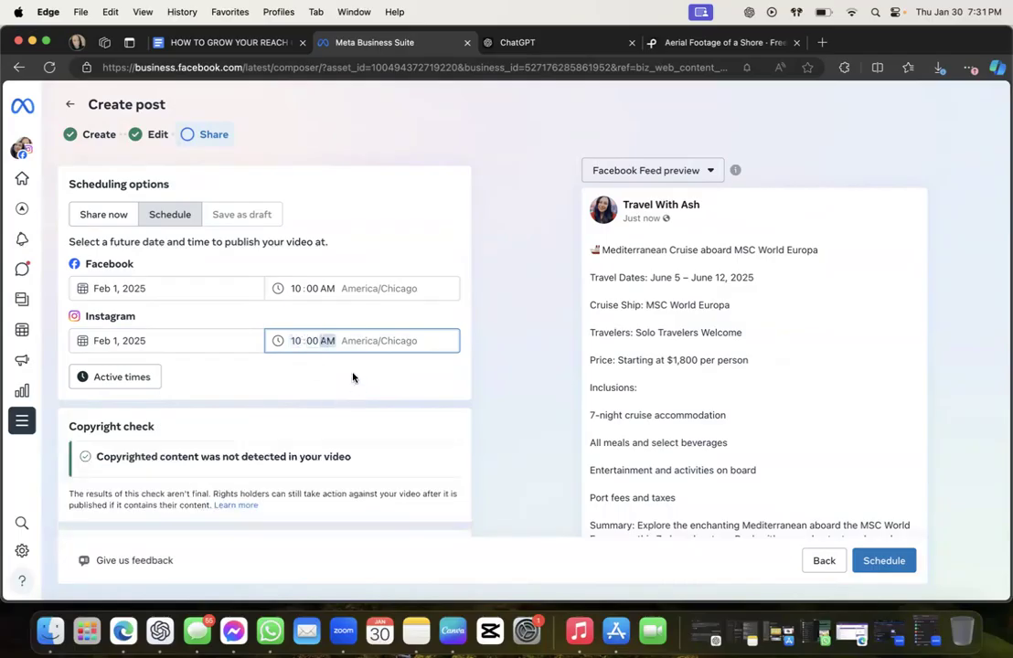
# Return to the video editing stage, add the track "Ask Me Again" by Global Genius, and go back to the sharing stage
pyautogui.scroll(-2, 362, 389)
pyautogui.scroll(-3, 361, 388)
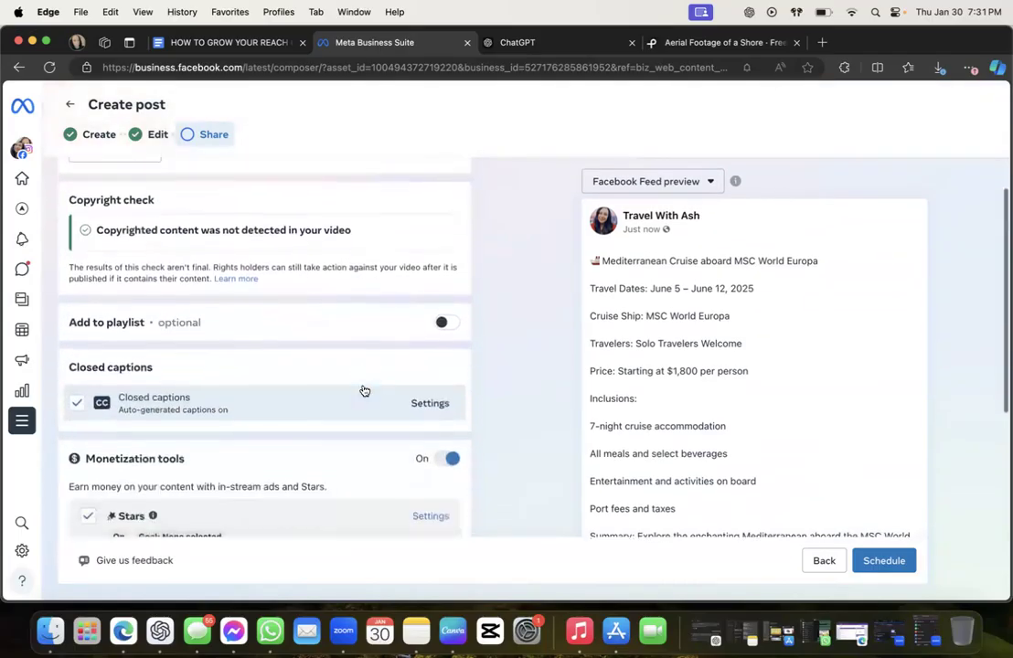
pyautogui.scroll(1, 370, 389)
pyautogui.click(821, 561)
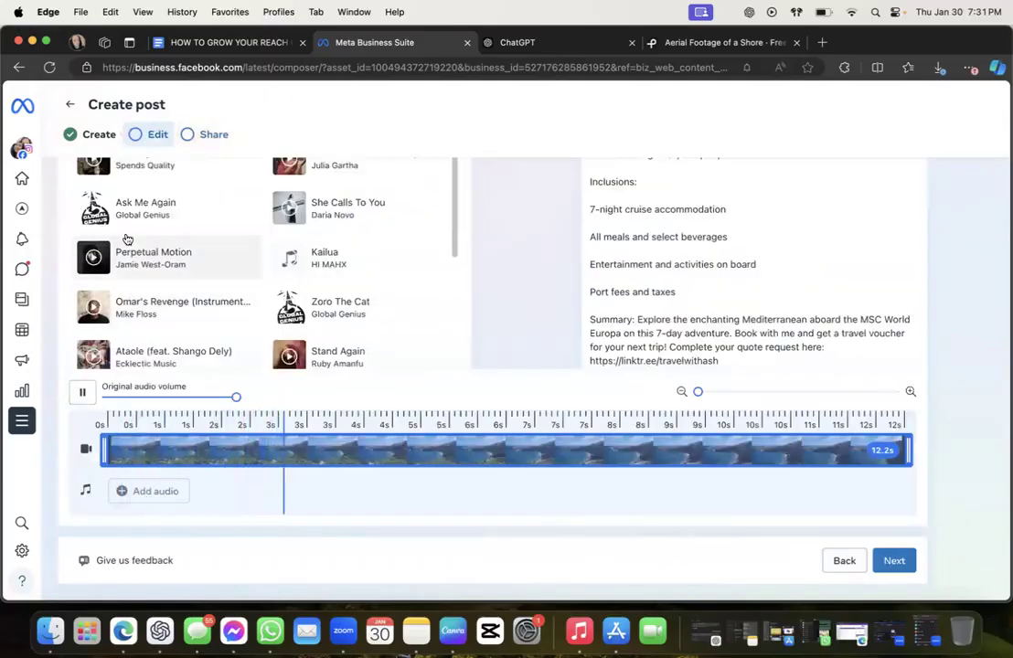
pyautogui.click(125, 204)
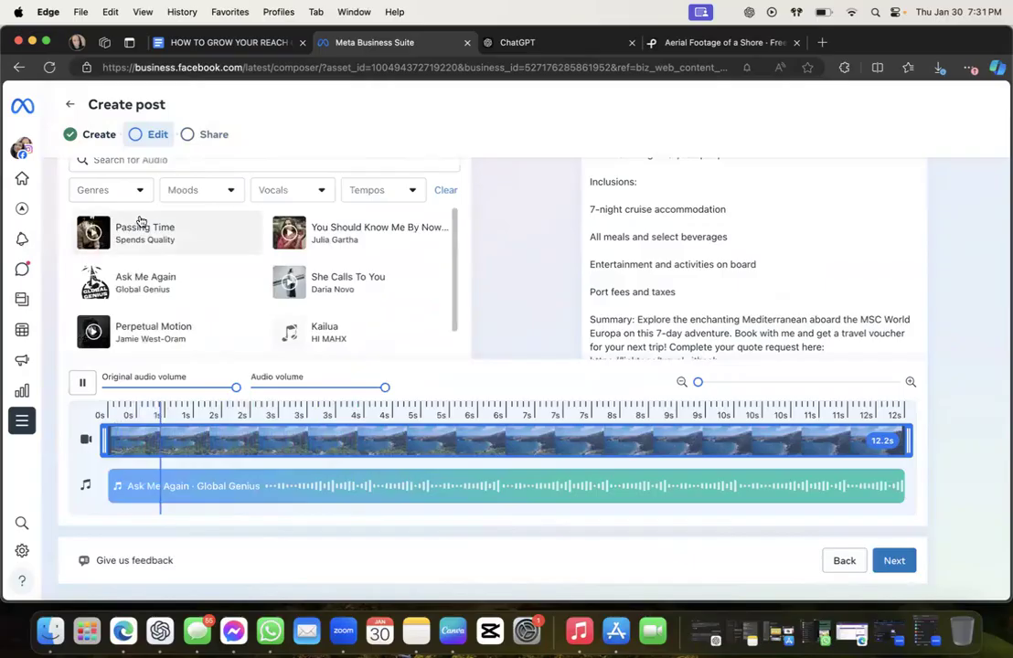
pyautogui.click(895, 563)
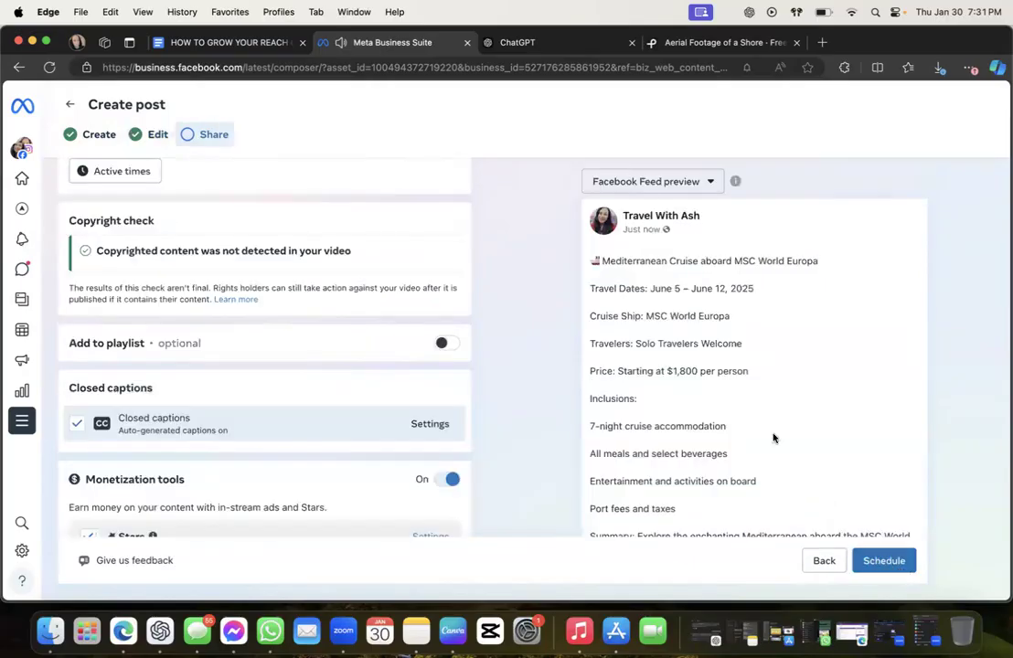
# Mute the Meta Business Suite page and review the post's captions, monetization, distribution and audience options
pyautogui.click(340, 42)
pyautogui.scroll(-5, 473, 277)
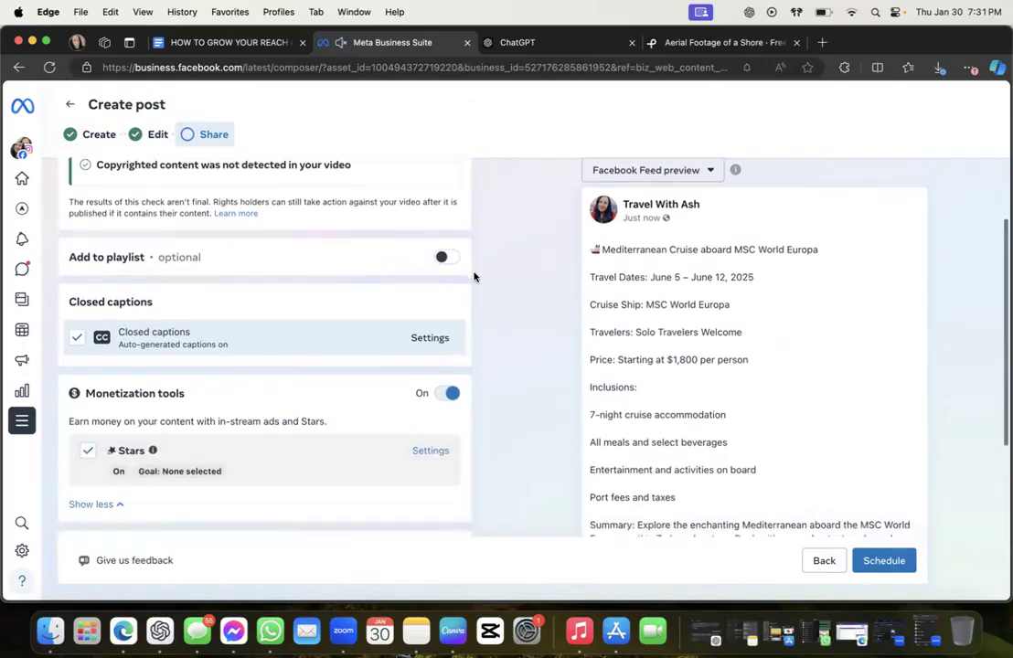
pyautogui.scroll(-2, 474, 277)
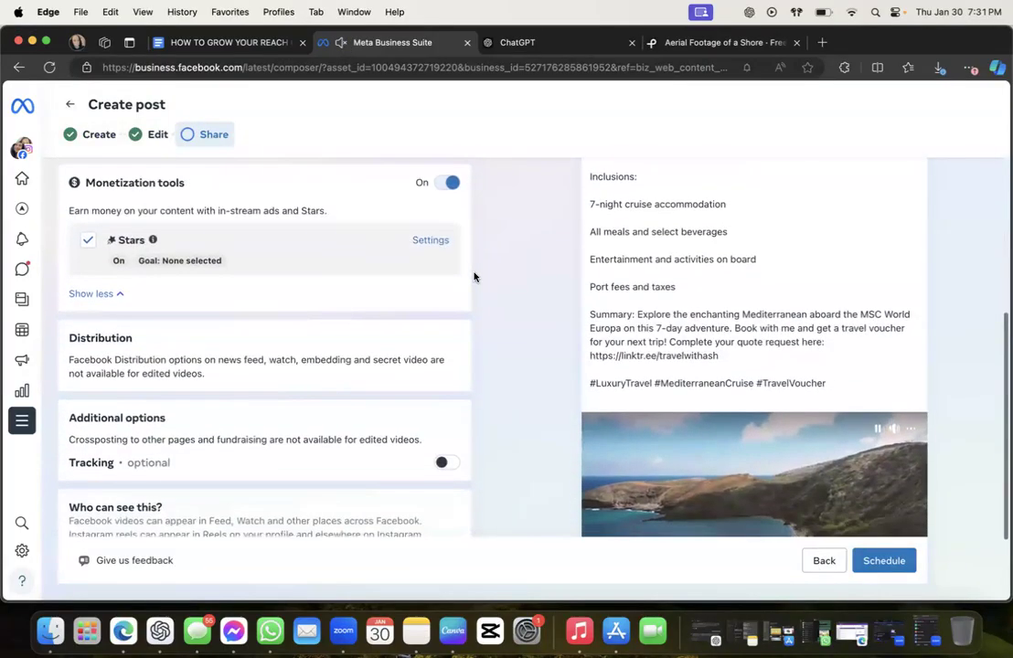
pyautogui.scroll(-2, 474, 277)
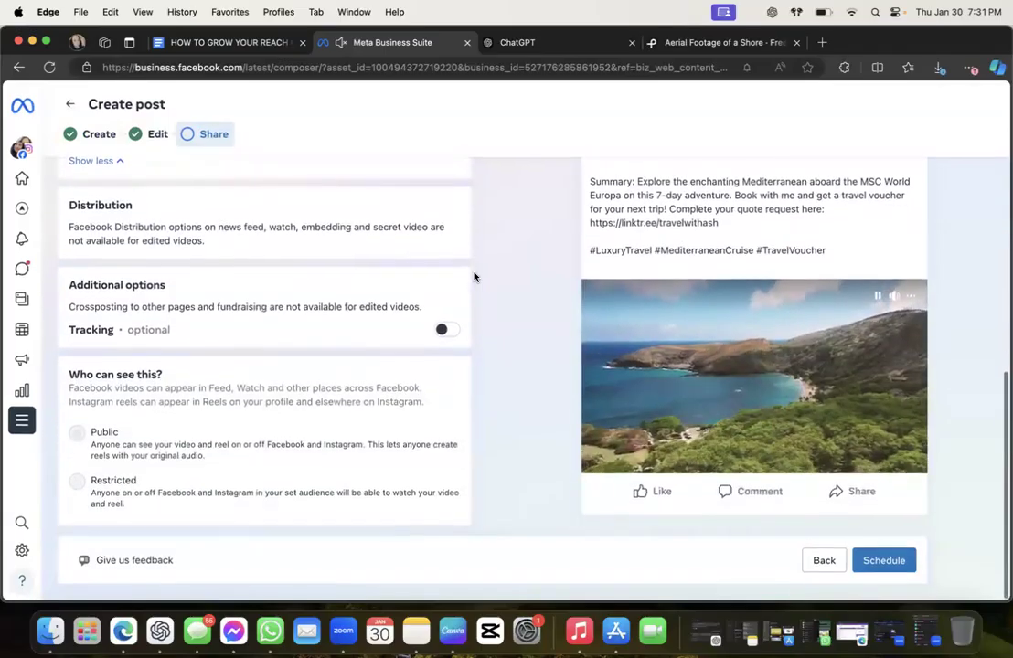
pyautogui.scroll(5, 749, 438)
pyautogui.scroll(-6, 749, 437)
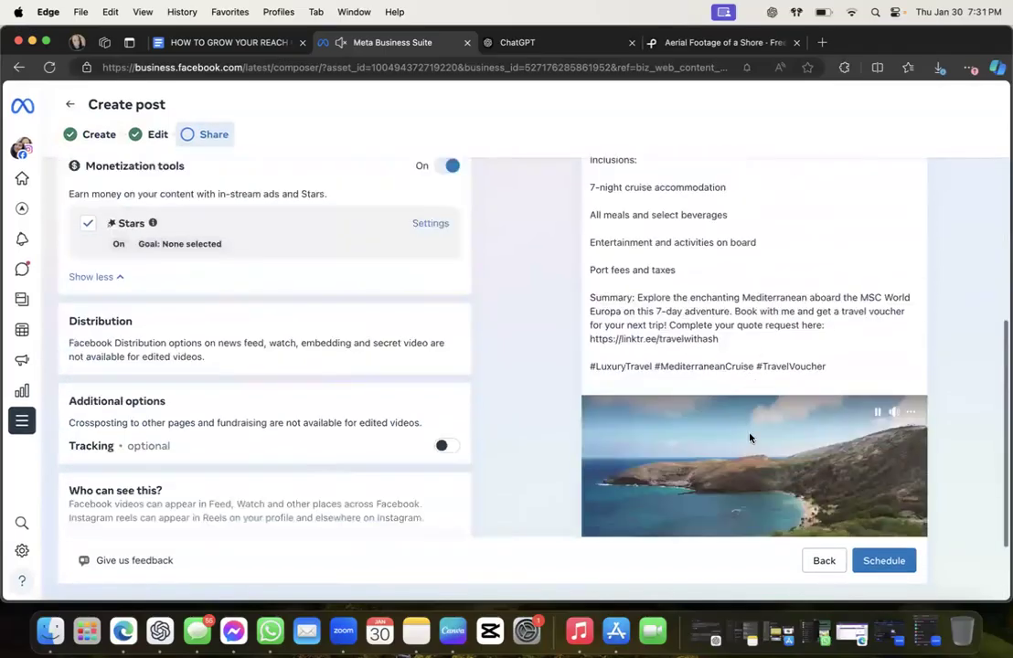
# Schedule the video post for Facebook and Instagram and refresh the content planner
pyautogui.click(882, 561)
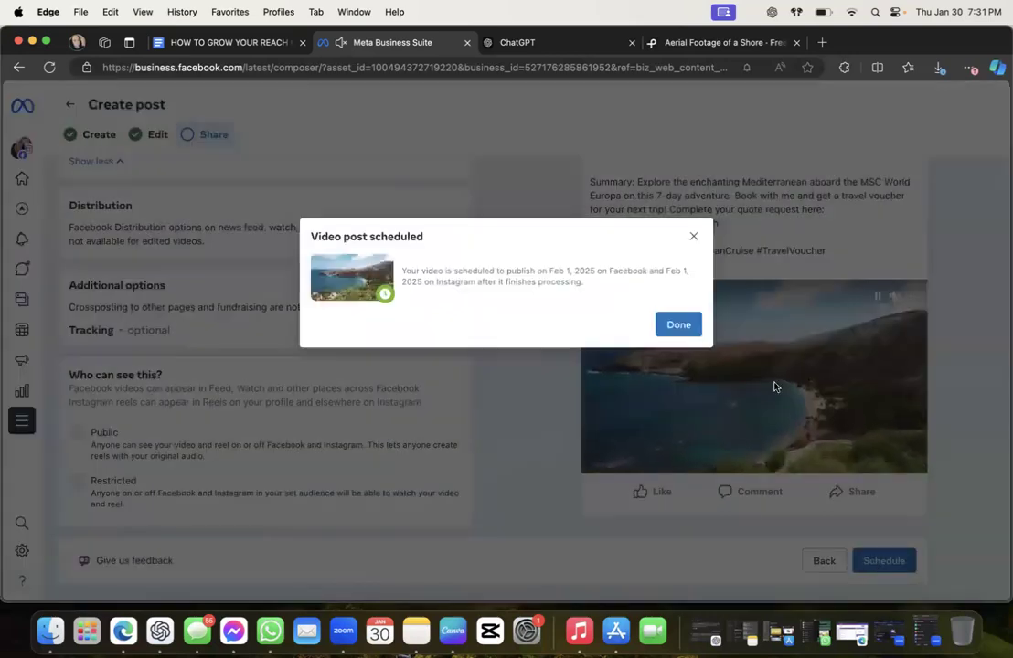
pyautogui.click(686, 326)
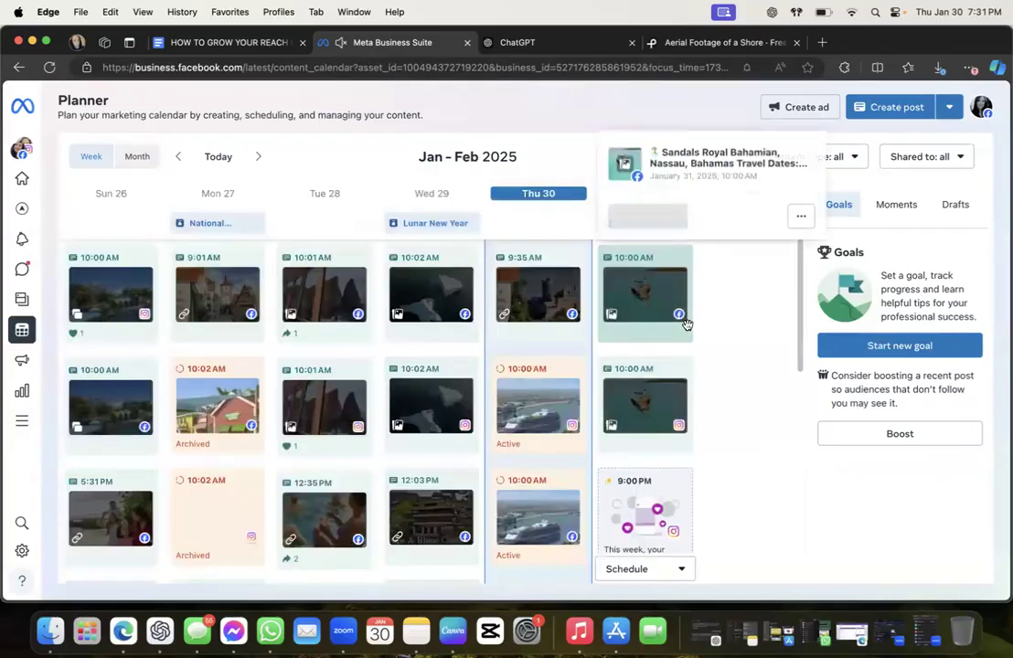
pyautogui.click(53, 68)
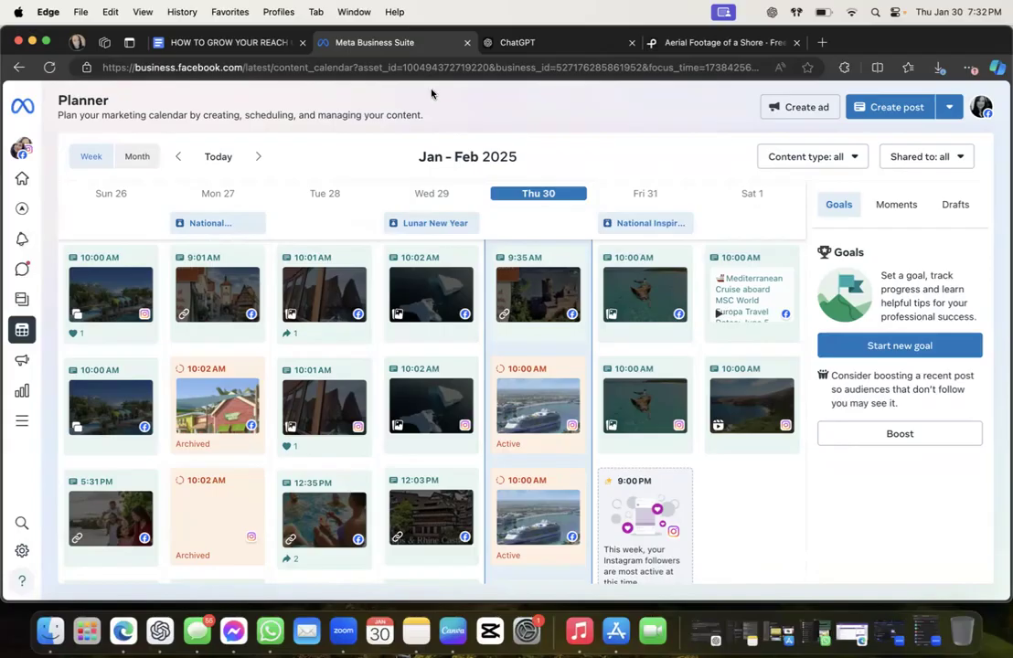
# Switch to the Google Docs reach guide and highlight the sample ChatGPT prompt for travel deal posts, from its opening sentence through the hashtags
pyautogui.click(229, 41)
pyautogui.scroll(3, 449, 339)
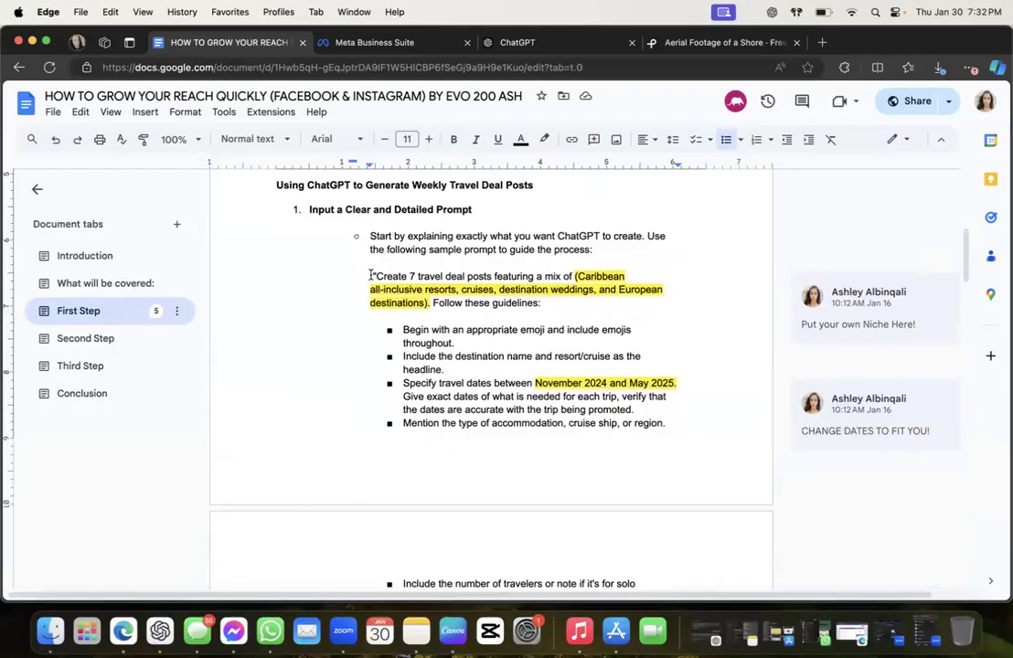
pyautogui.scroll(8, 369, 275)
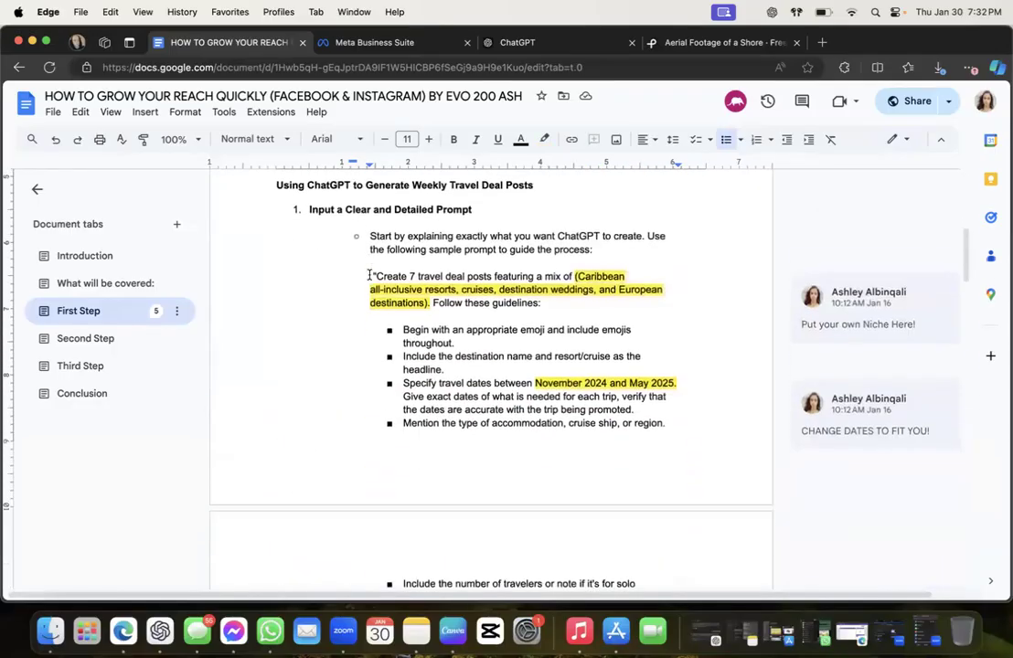
pyautogui.scroll(-1, 370, 274)
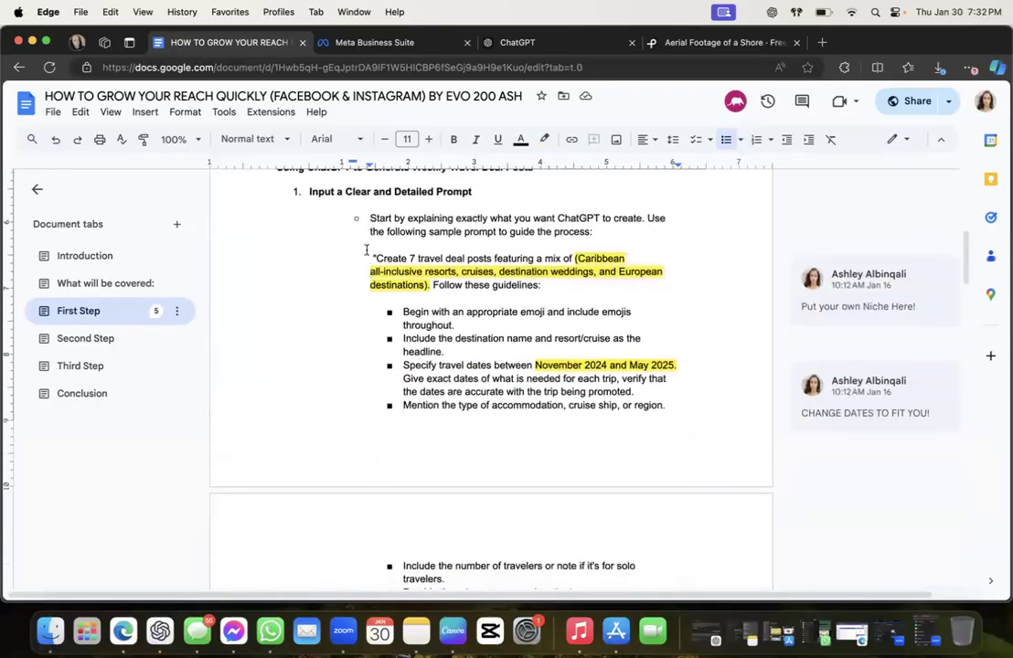
pyautogui.moveTo(369, 259); pyautogui.dragTo(600, 508)
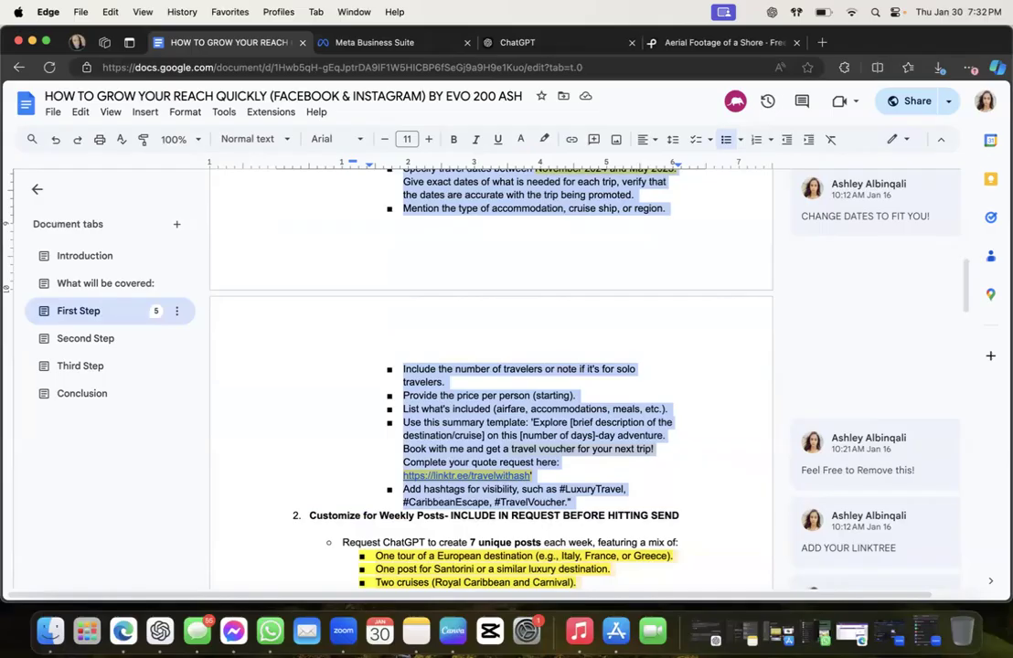
pyautogui.click(682, 310)
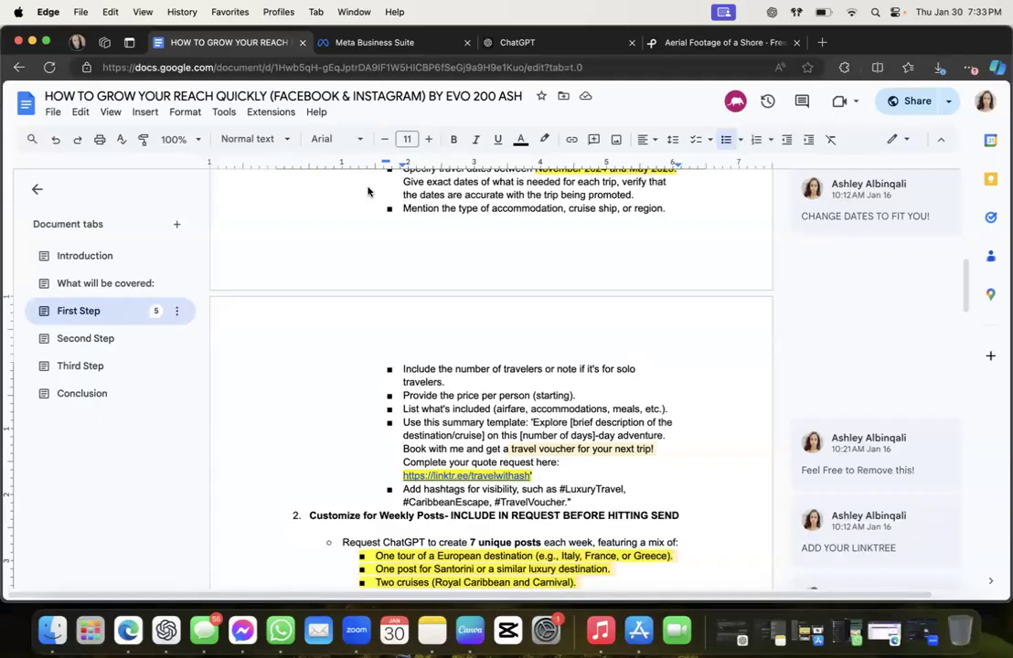
# Open the guide's Second Step section and select the search keyword "Funny travel memes"
pyautogui.click(74, 340)
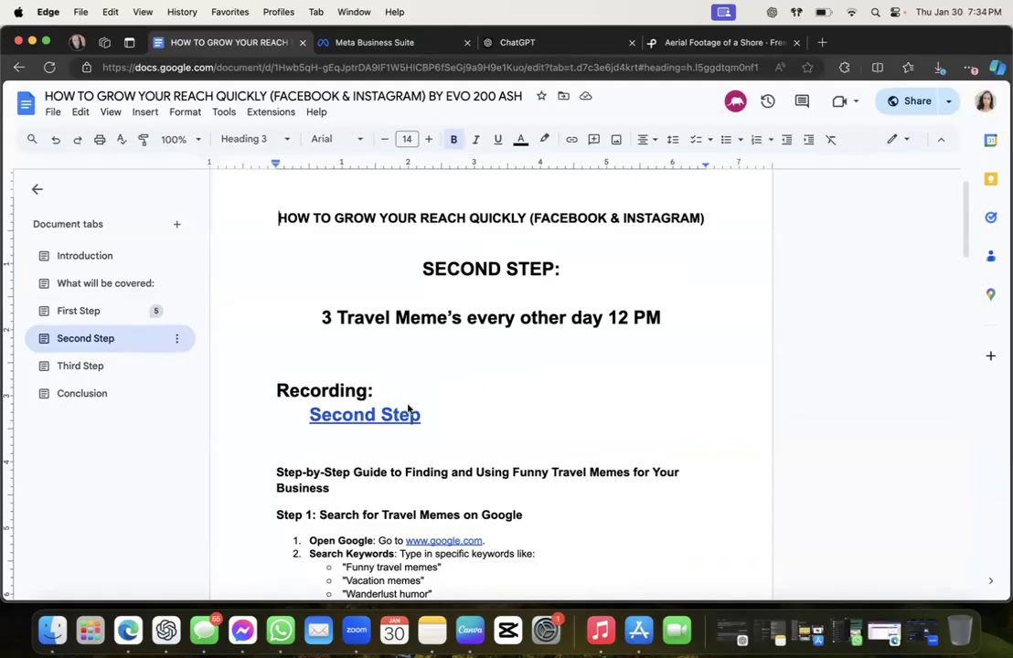
pyautogui.scroll(-3, 430, 421)
pyautogui.scroll(-1, 465, 433)
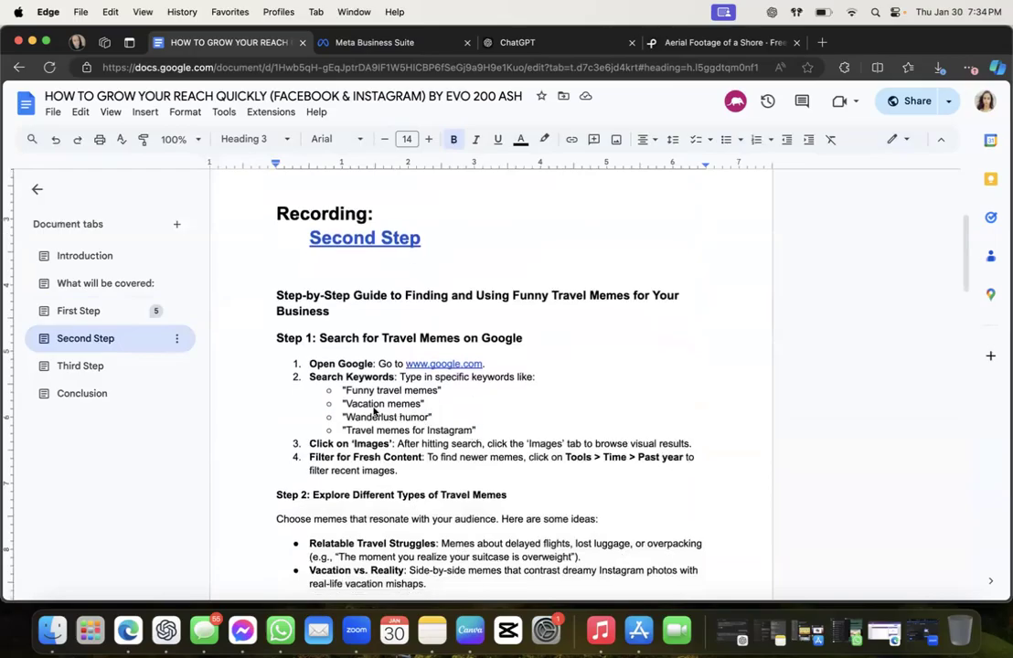
pyautogui.moveTo(345, 388); pyautogui.dragTo(440, 392)
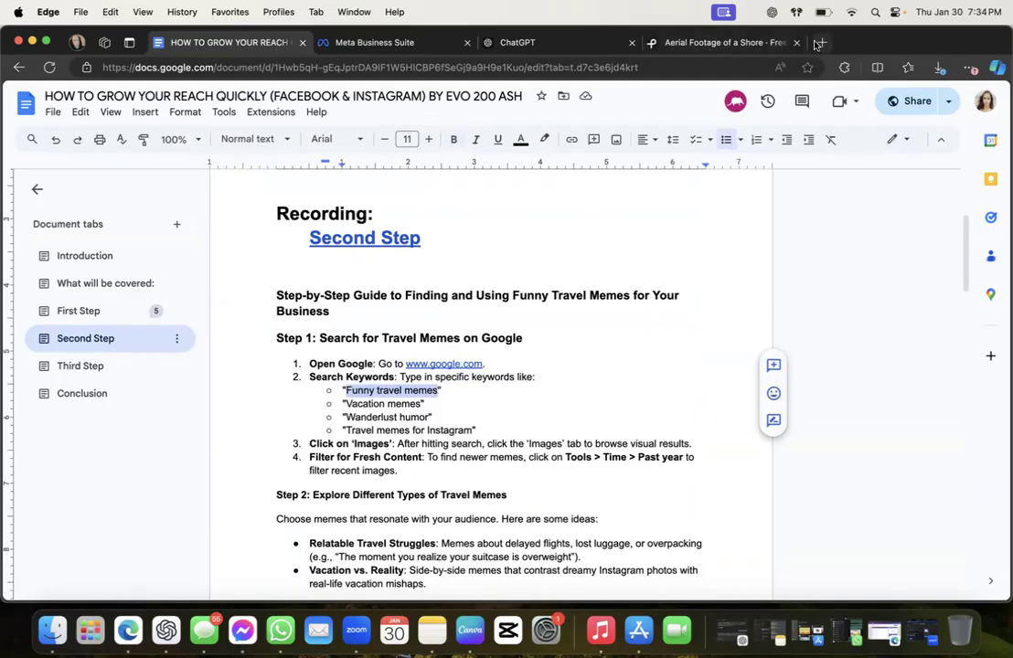
# Search the web for "Funny travel memes" in a new browser tab and open the full set of image results
pyautogui.click(825, 41)
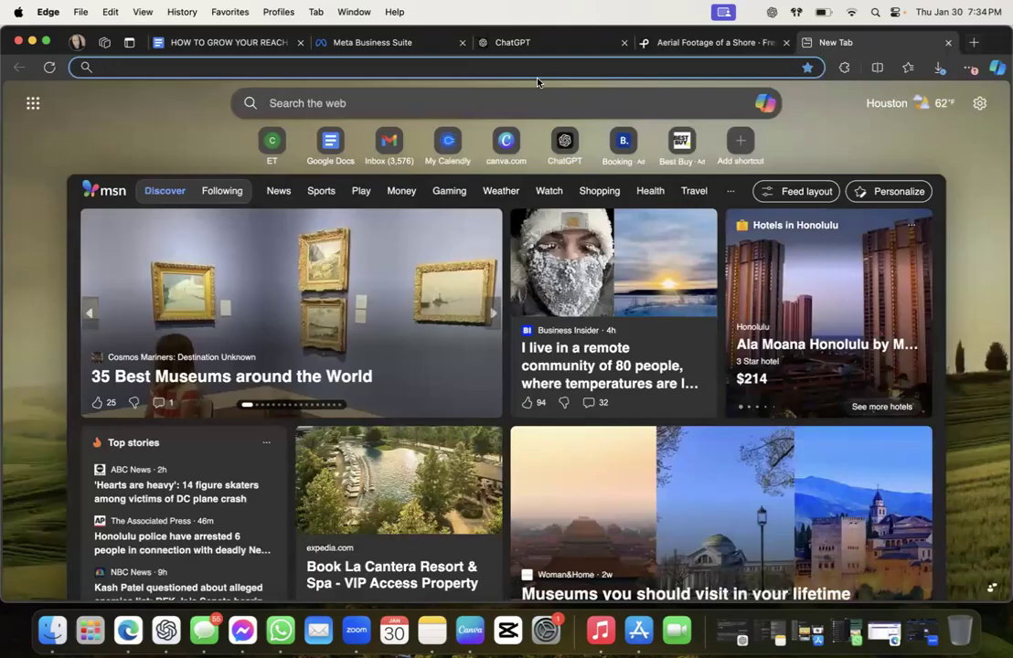
pyautogui.write('Funny travel memes')
pyautogui.press('Return')
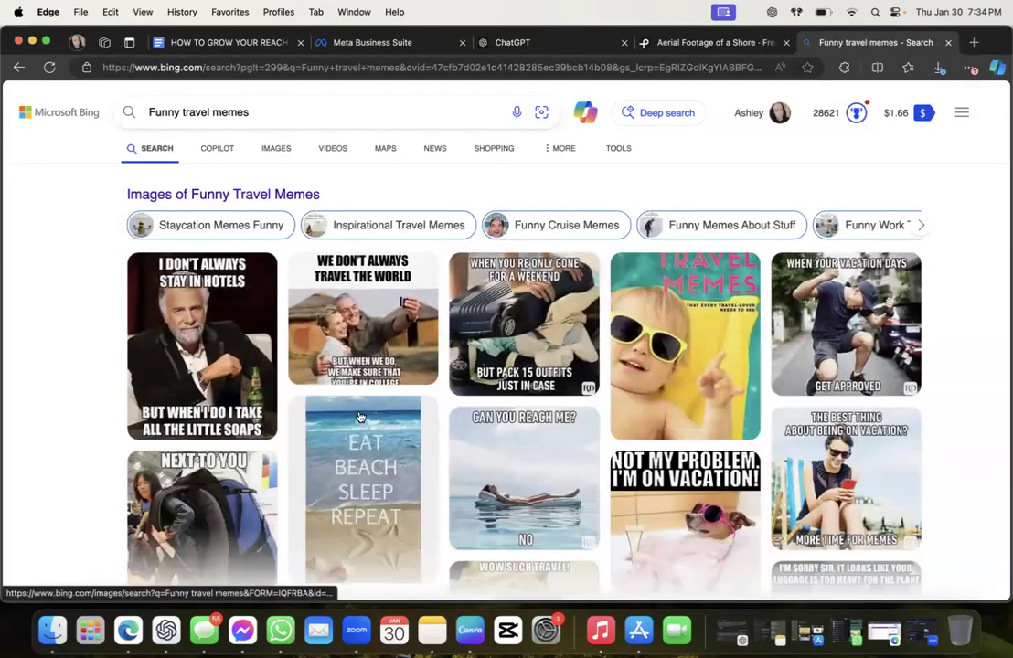
pyautogui.scroll(-3, 477, 379)
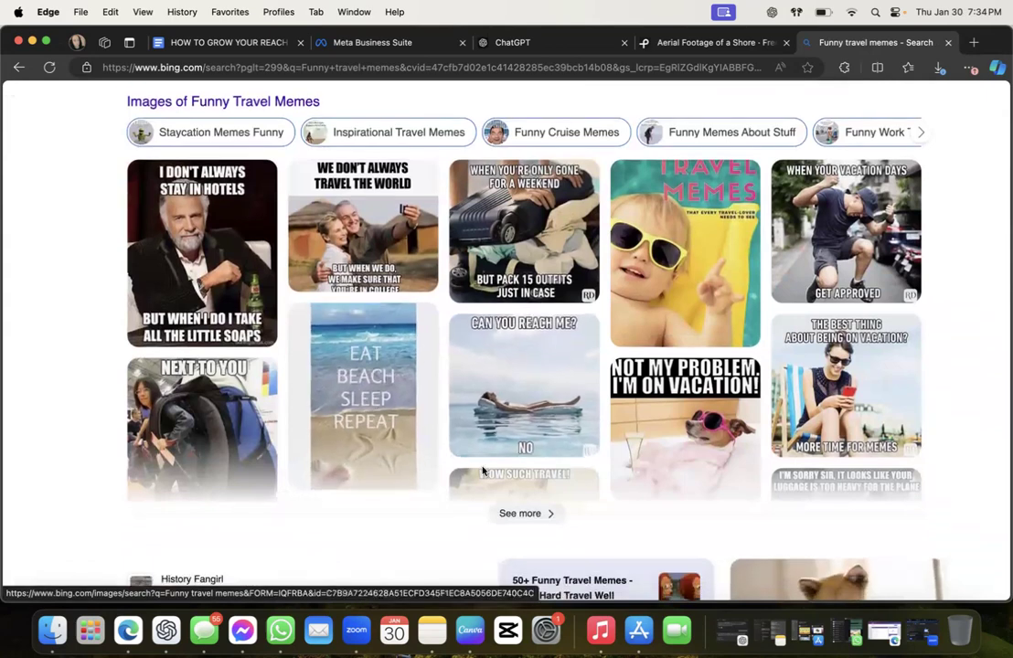
pyautogui.click(528, 515)
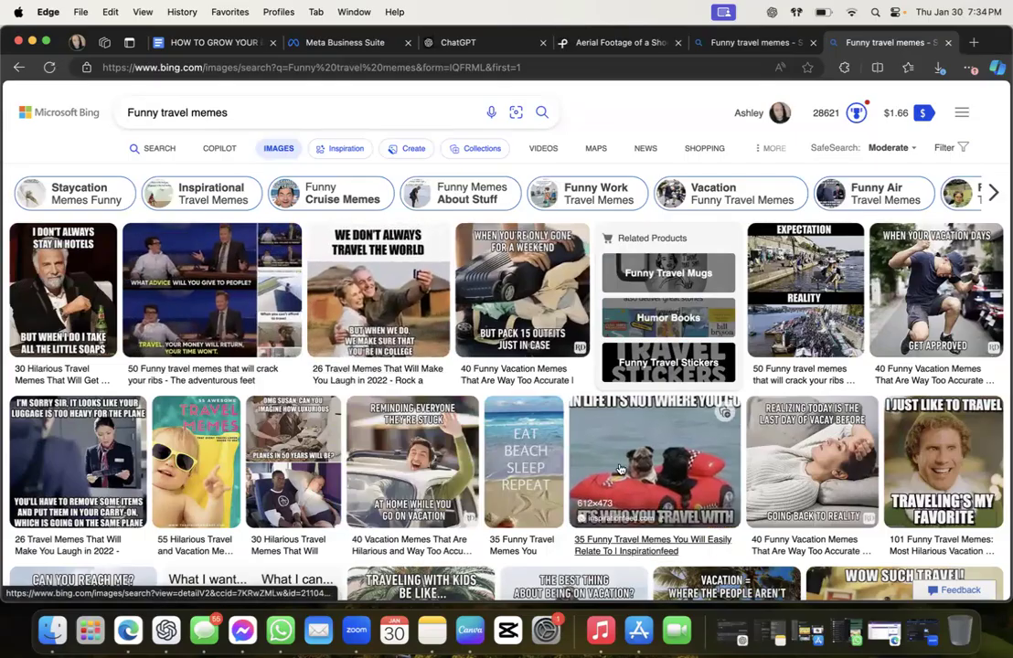
# Browse the travel meme images and open the "What I want... What I can..." meme in the larger preview
pyautogui.scroll(-2, 620, 469)
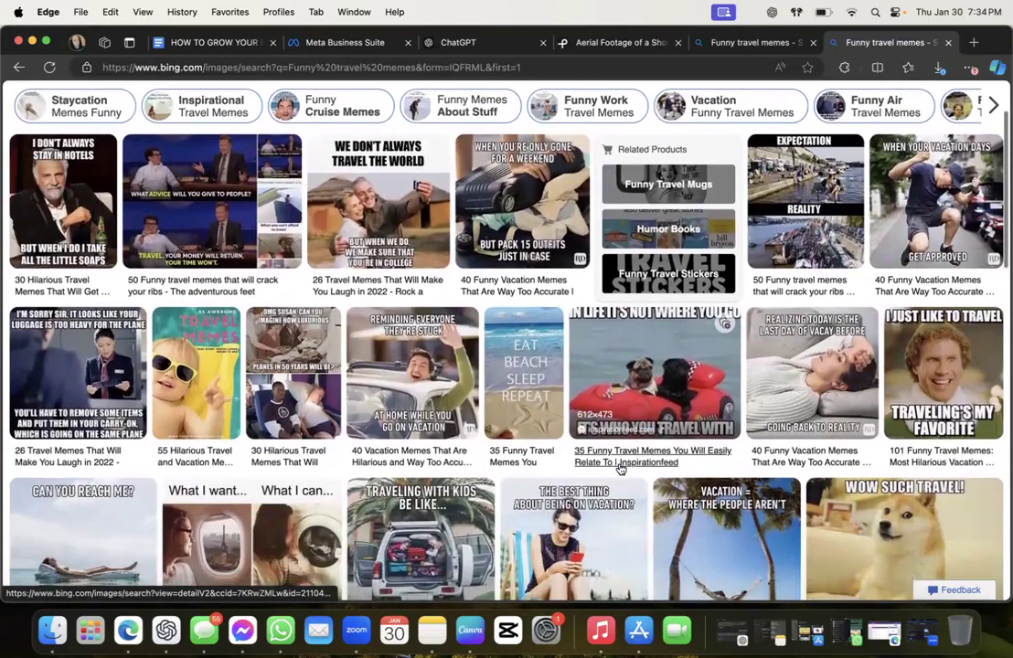
pyautogui.scroll(-1, 619, 468)
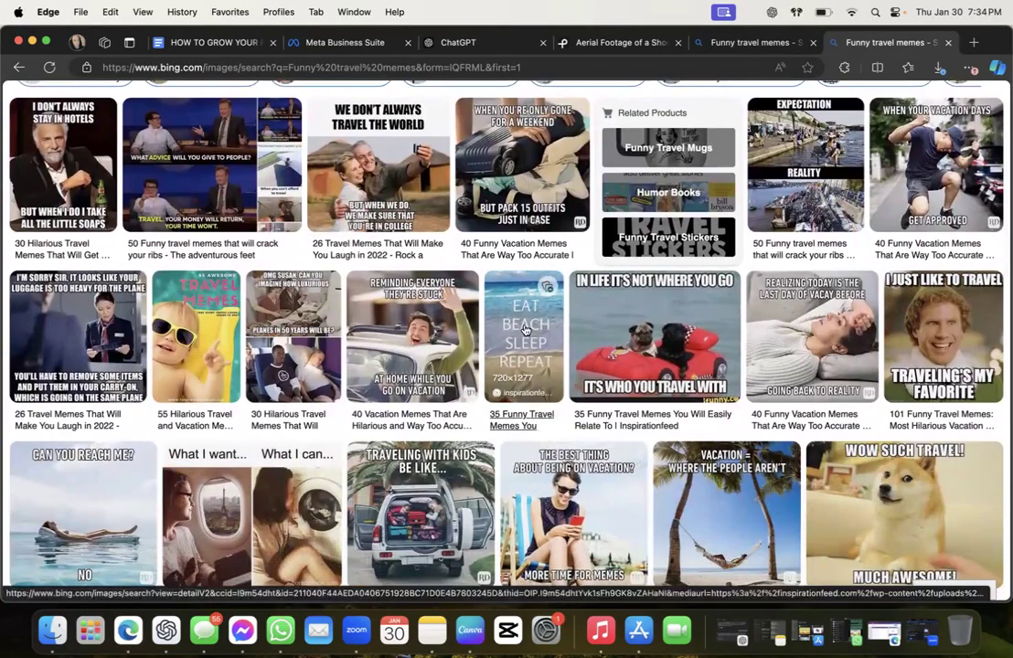
pyautogui.scroll(-3, 524, 331)
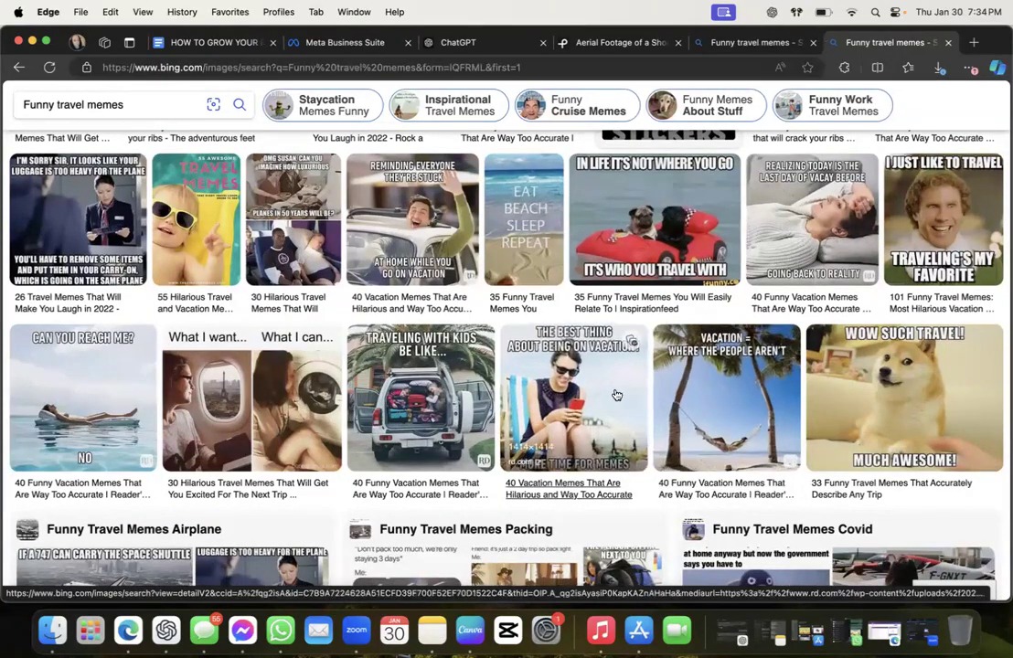
pyautogui.click(255, 375)
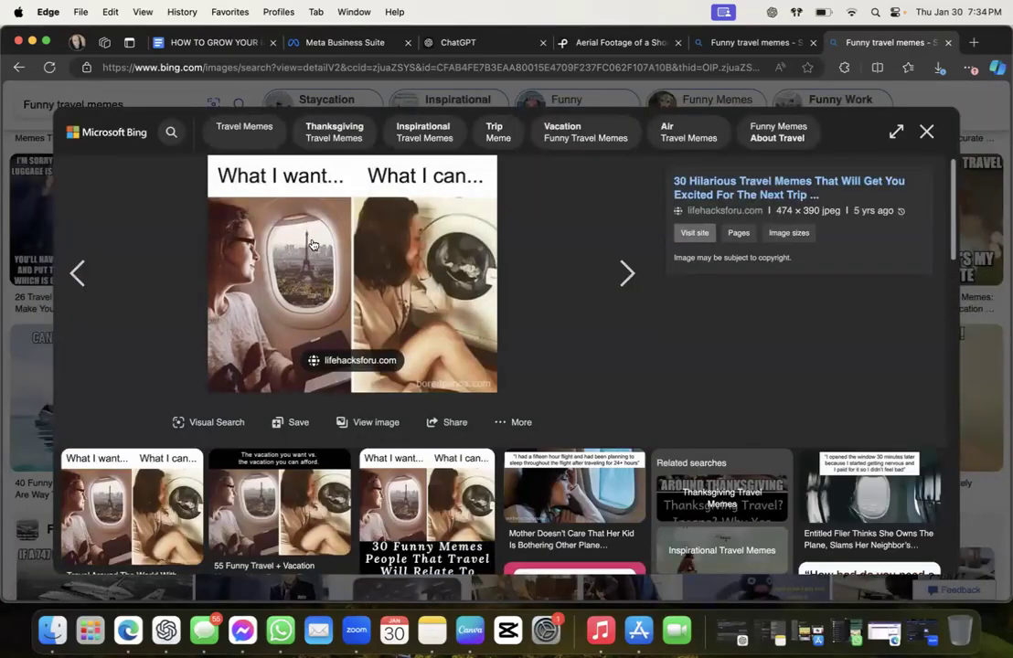
# Look through the neighbouring travel memes in the enlarged preview and return to the full grid of image results
pyautogui.press('Left')
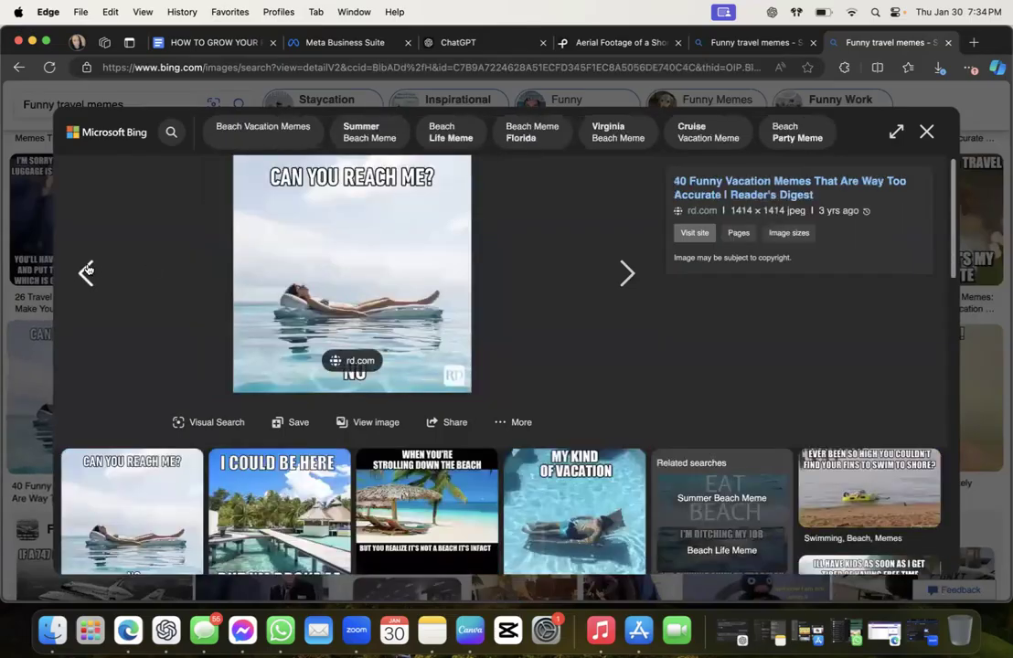
pyautogui.click(78, 272)
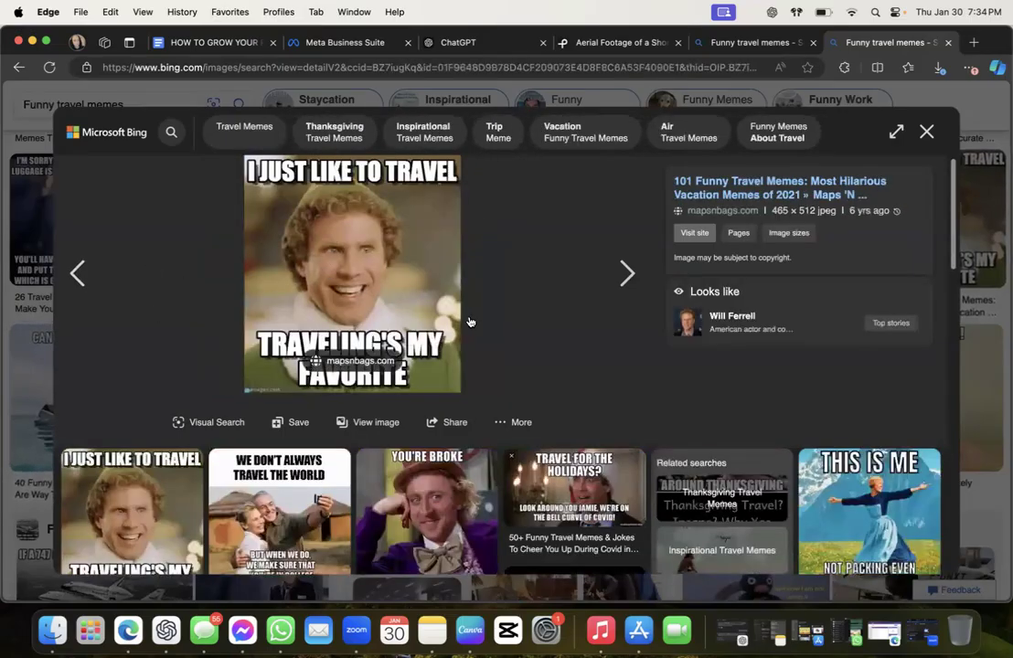
pyautogui.click(75, 274)
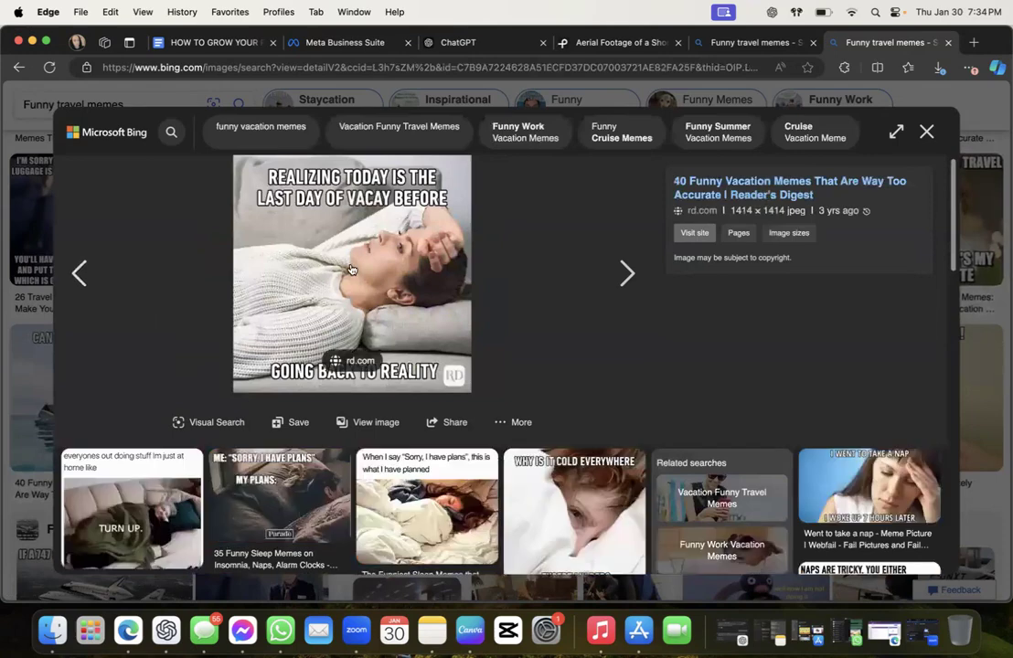
pyautogui.click(19, 67)
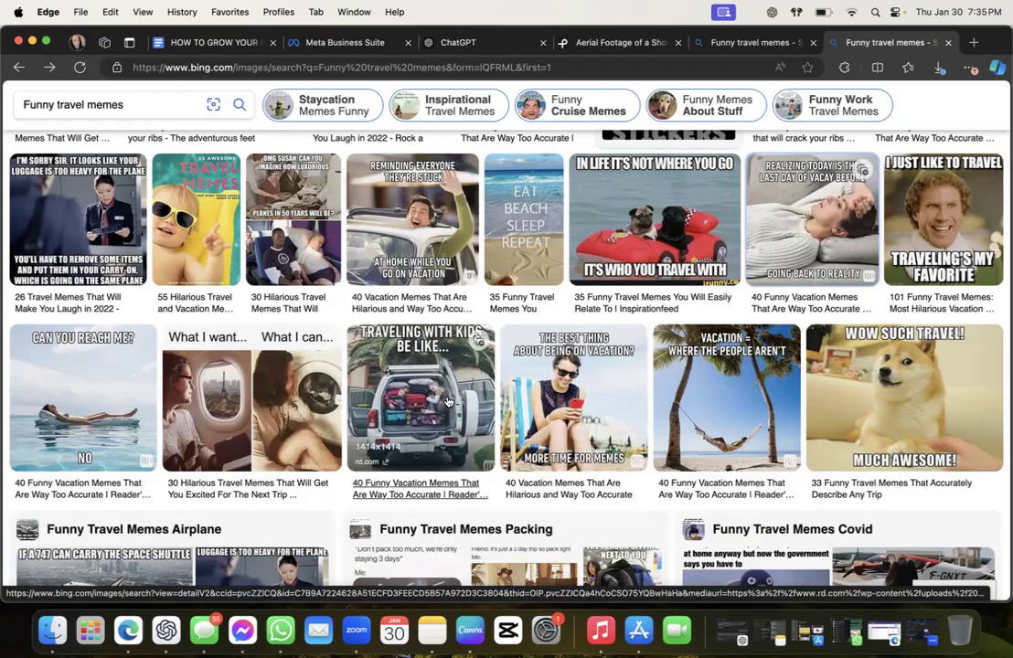
# Save the "What I want... What I can..." meme as "F 1" in the WEEK Posts folder
pyautogui.rightClick(266, 401)
pyautogui.click(402, 378)
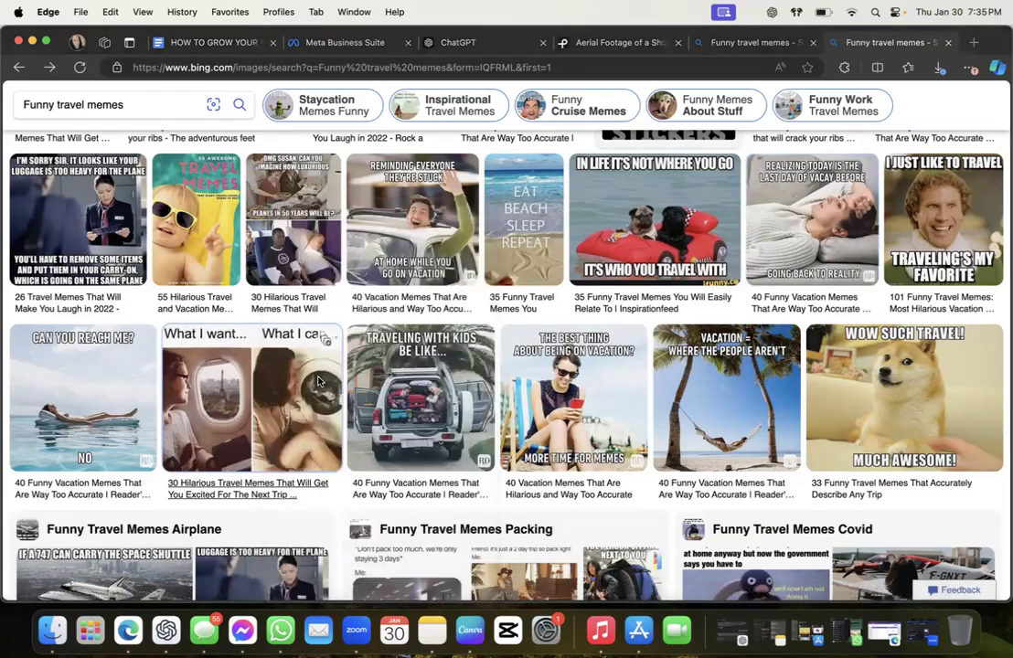
pyautogui.write('fi')
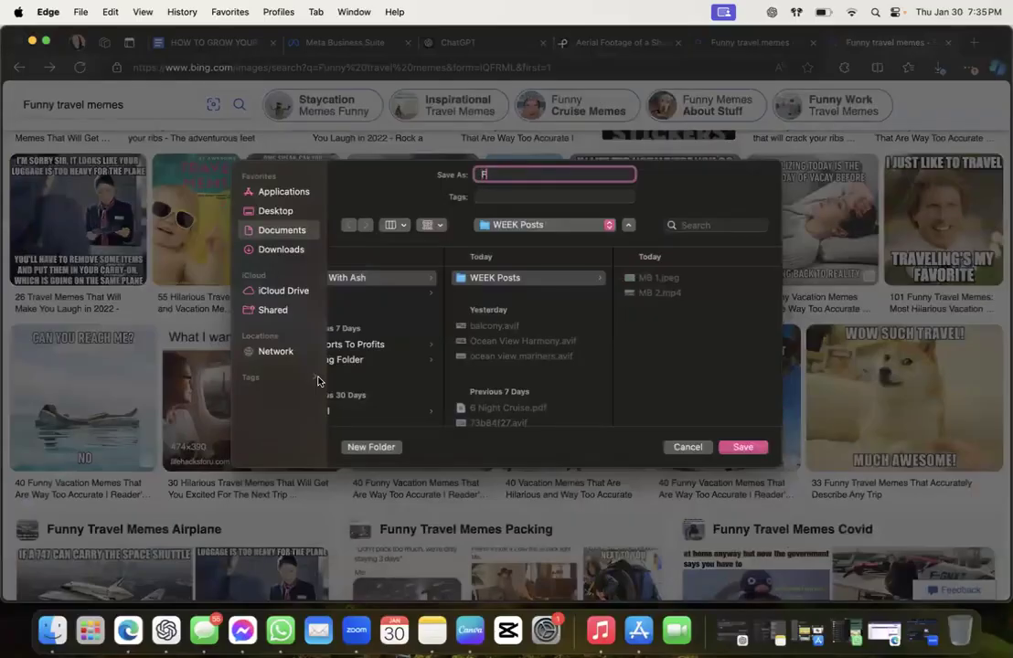
pyautogui.press('Return')
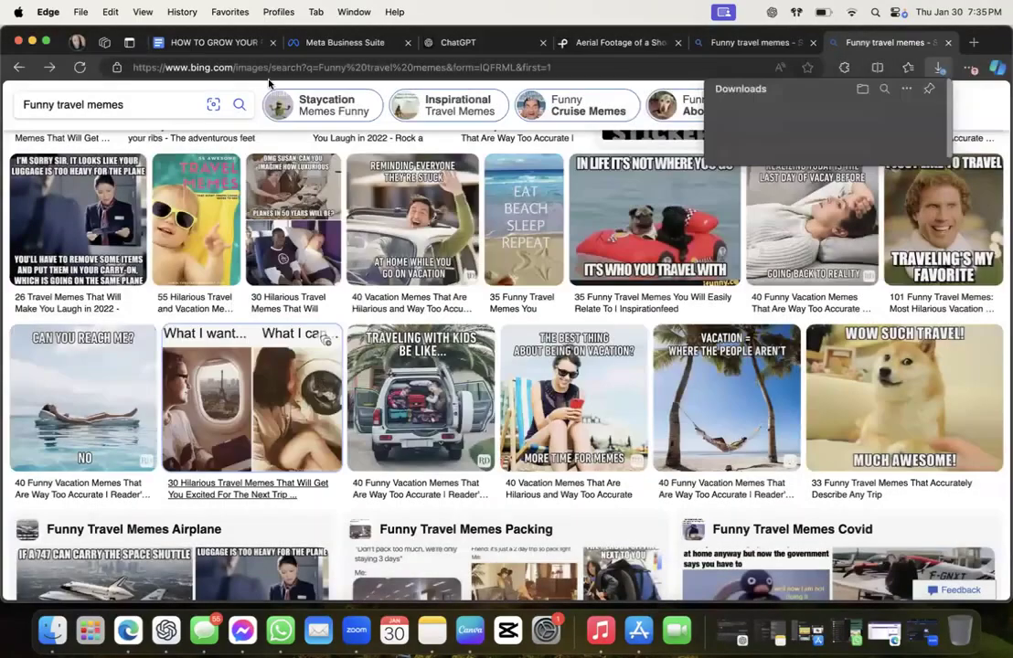
# Switch to the Meta Business Suite planner and start a new scheduled post on Friday, January 31
pyautogui.click(335, 43)
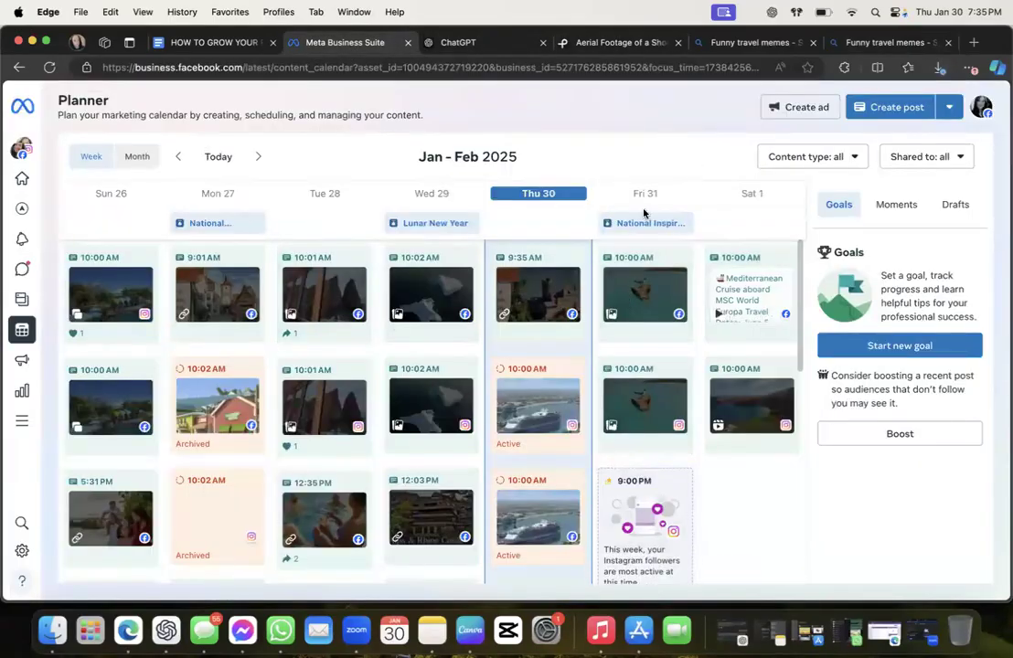
pyautogui.scroll(-2, 682, 399)
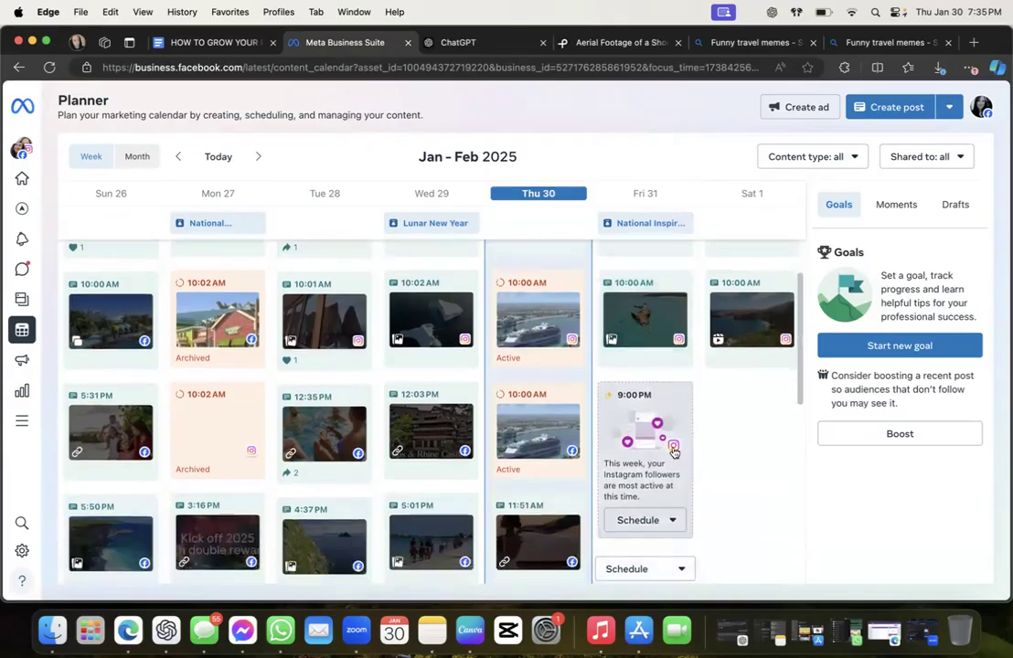
pyautogui.click(645, 572)
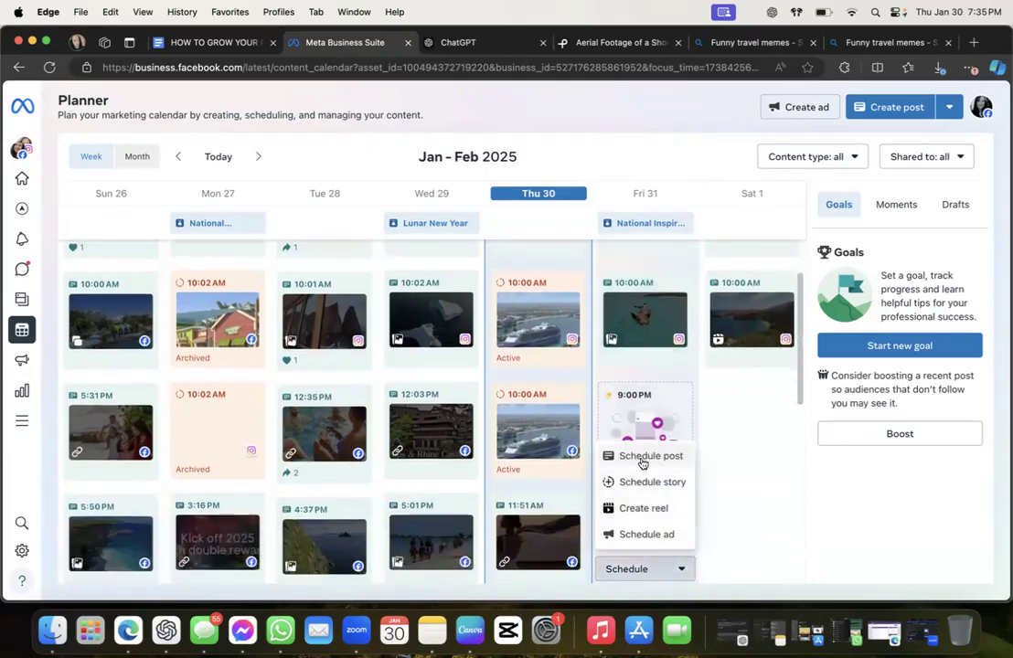
pyautogui.click(642, 456)
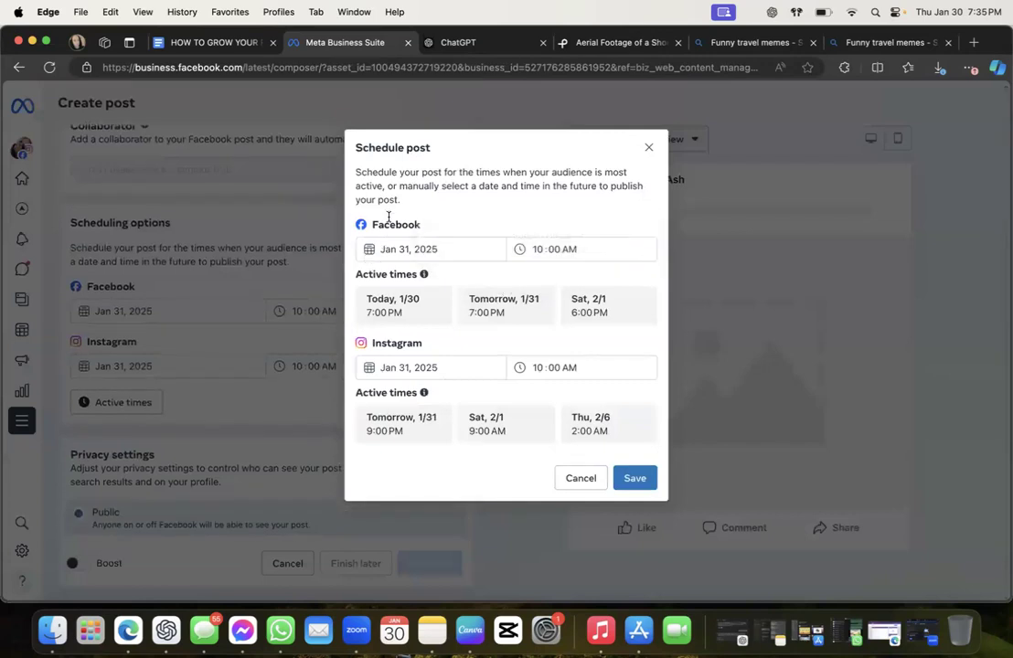
# Set the Facebook publishing time on Jan 31, 2025 to 12:00 PM, adjust the Instagram time too, and save the schedule
pyautogui.click(538, 249)
pyautogui.press('Up')
pyautogui.click(535, 366)
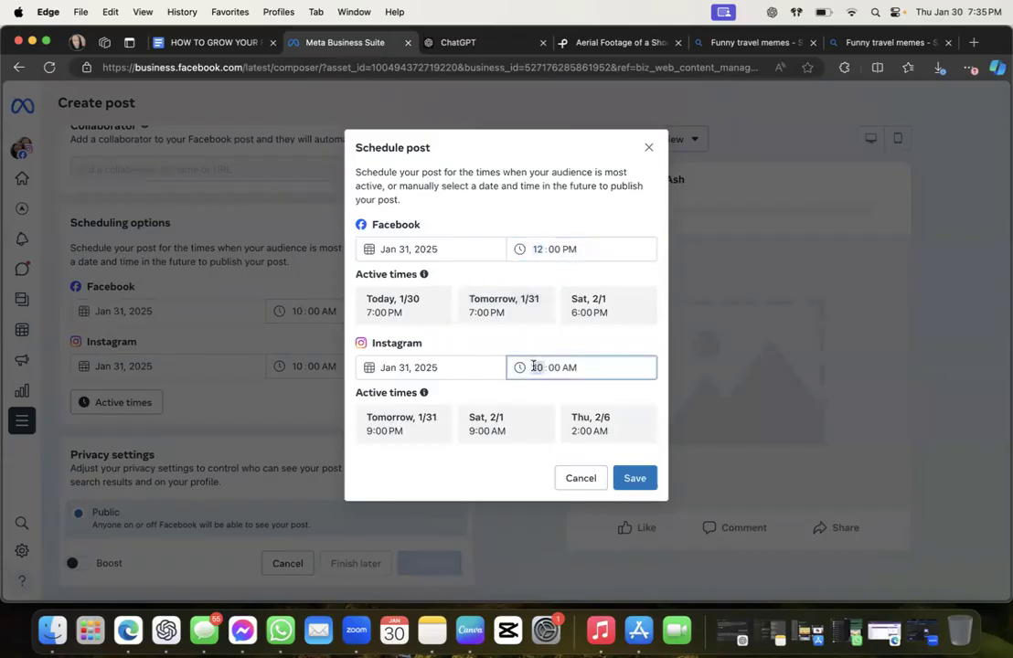
pyautogui.click(626, 473)
# Upload F 1.jpeg from the WEEK Posts folder as the post's photo and place the cursor in the post text
pyautogui.scroll(4, 215, 305)
pyautogui.click(139, 168)
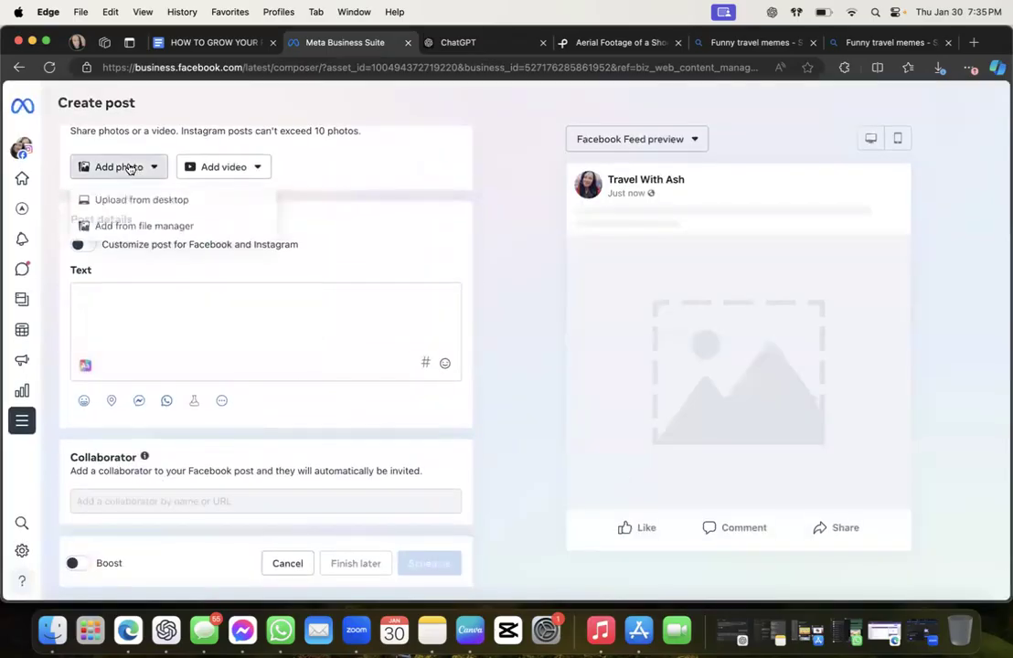
pyautogui.click(111, 209)
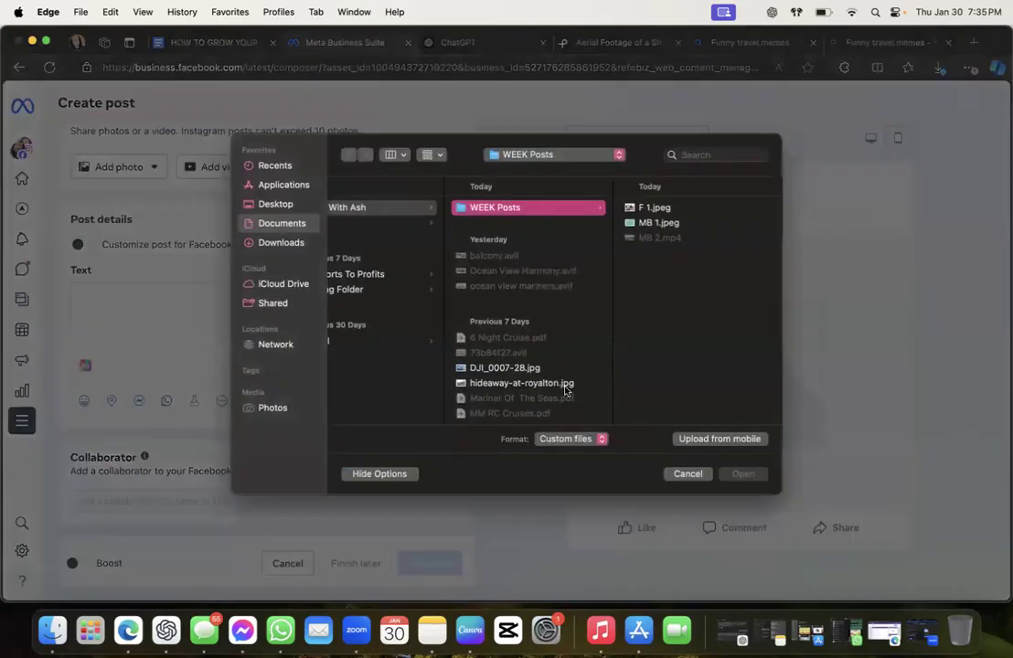
pyautogui.click(658, 212)
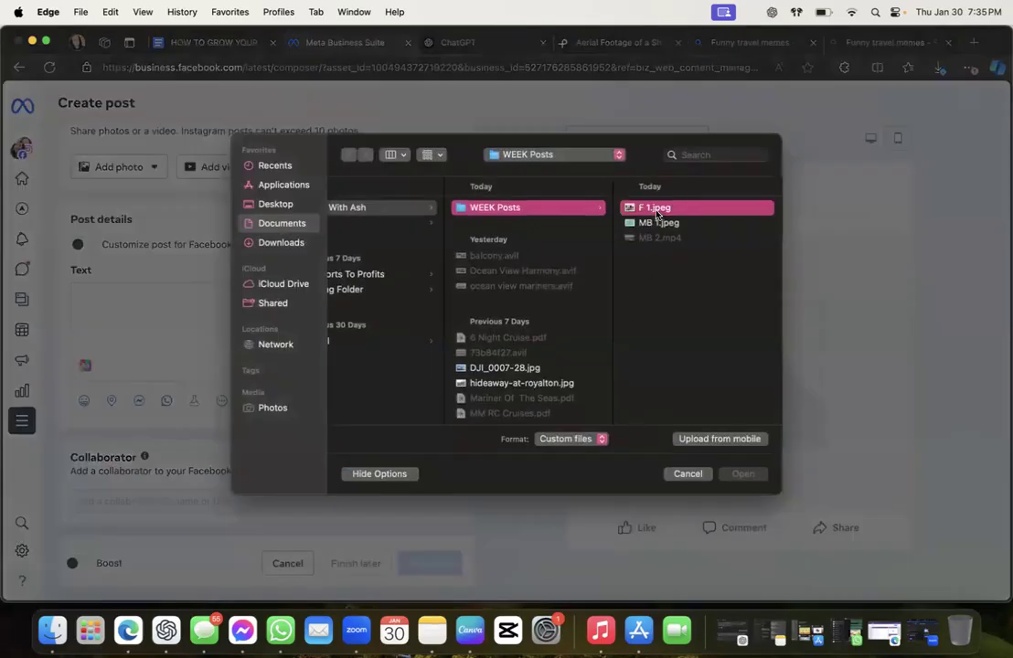
pyautogui.click(743, 473)
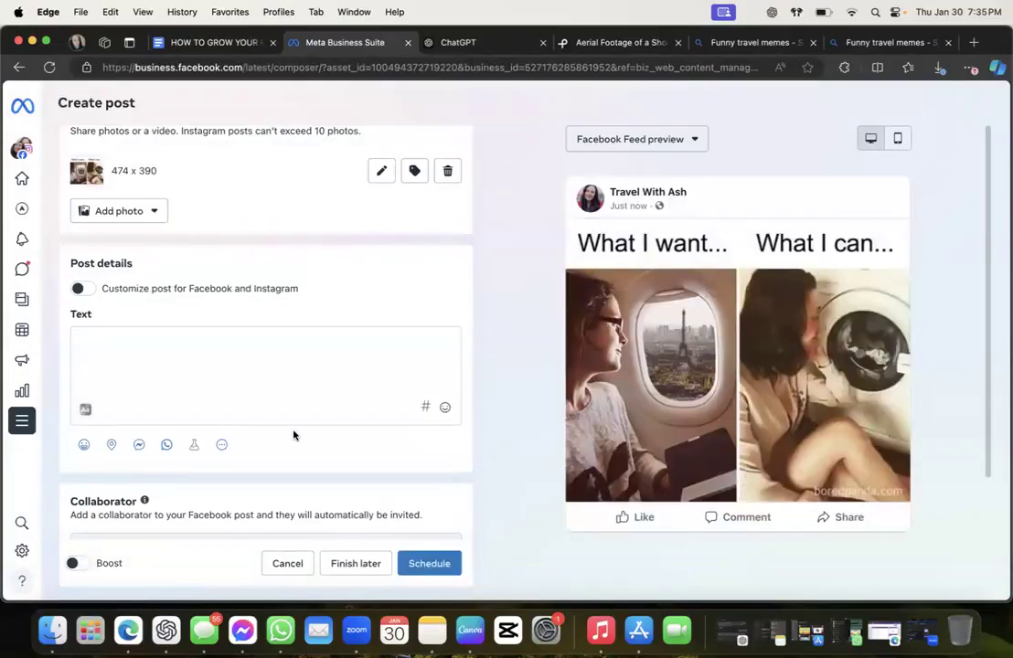
pyautogui.click(208, 353)
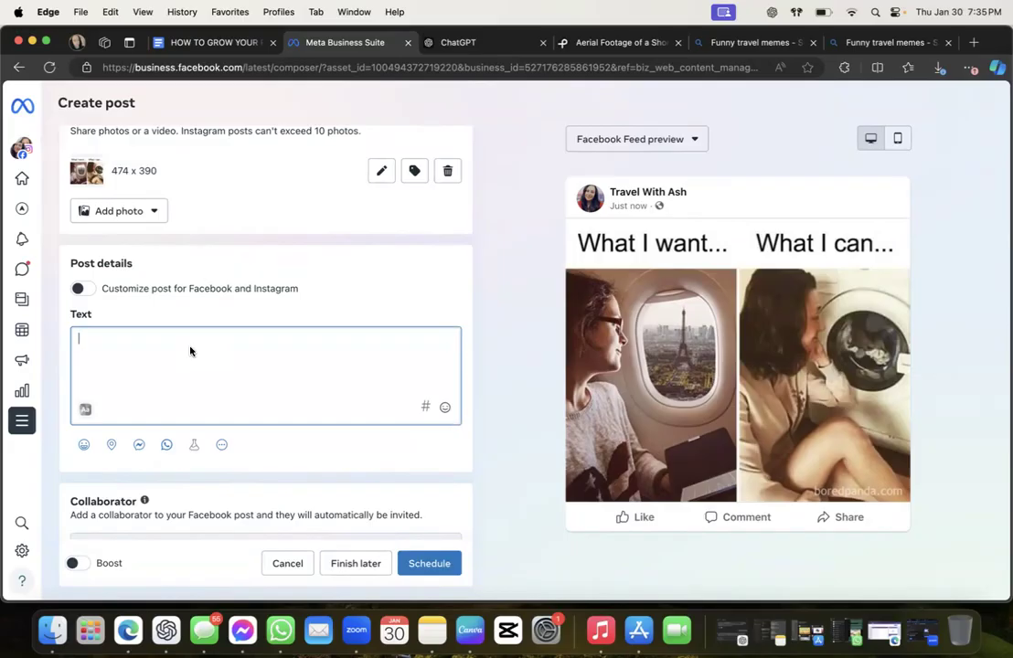
# Ask ChatGPT for a funny post about changing from not traveling to traveling that explains "we have deposit options", and copy the reply
pyautogui.click(448, 41)
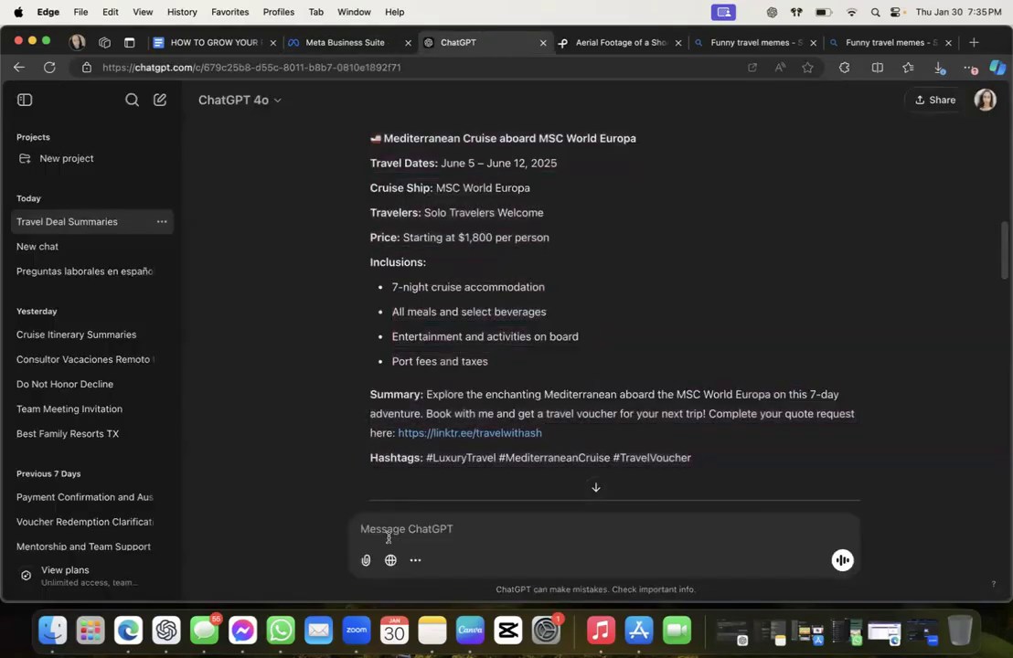
pyautogui.write('give me a funny post about changing ')
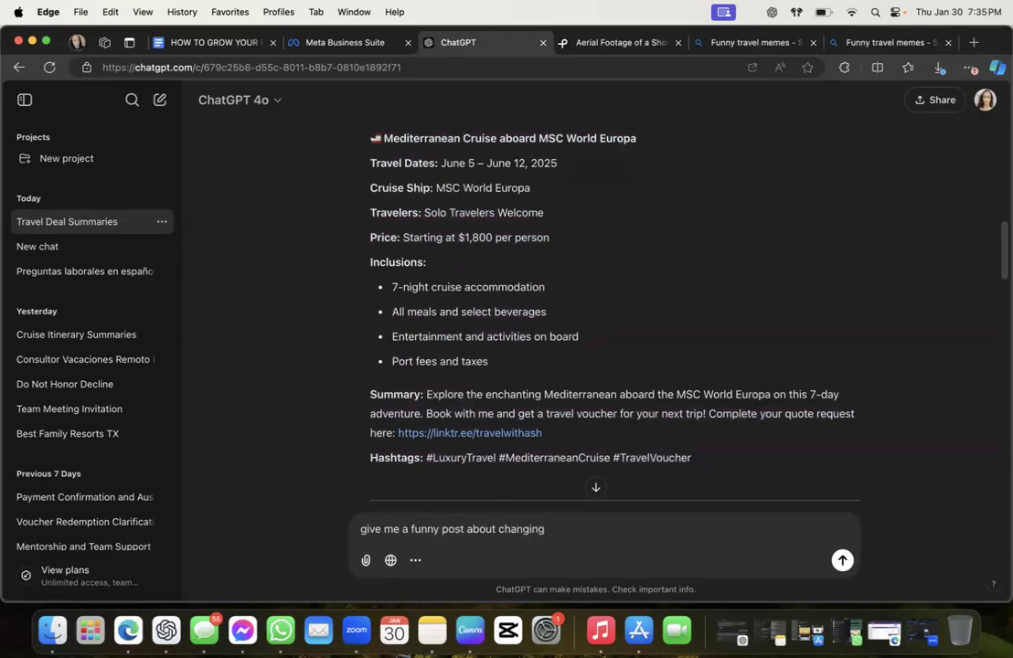
pyautogui.write('from not traveling to traveling')
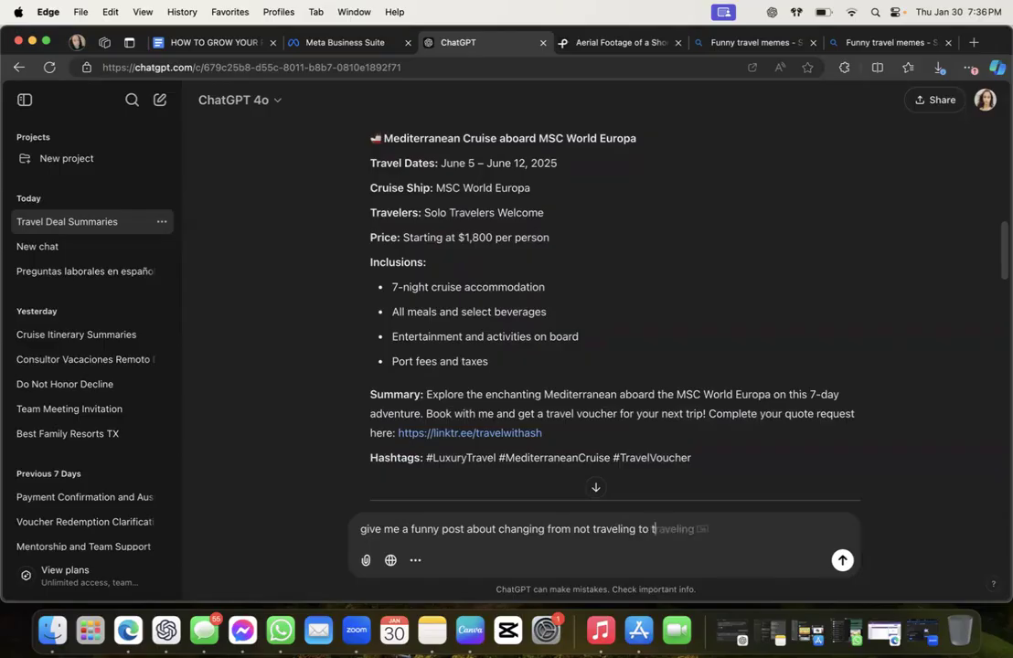
pyautogui.write(' and explain that we hav')
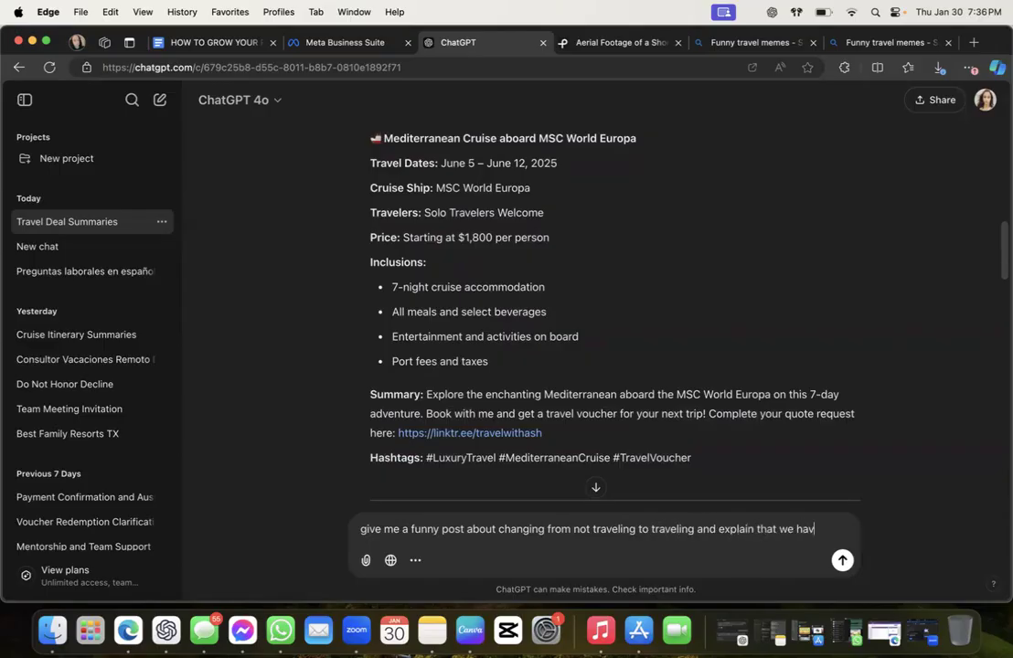
pyautogui.write('e deposit options')
pyautogui.press('Return')
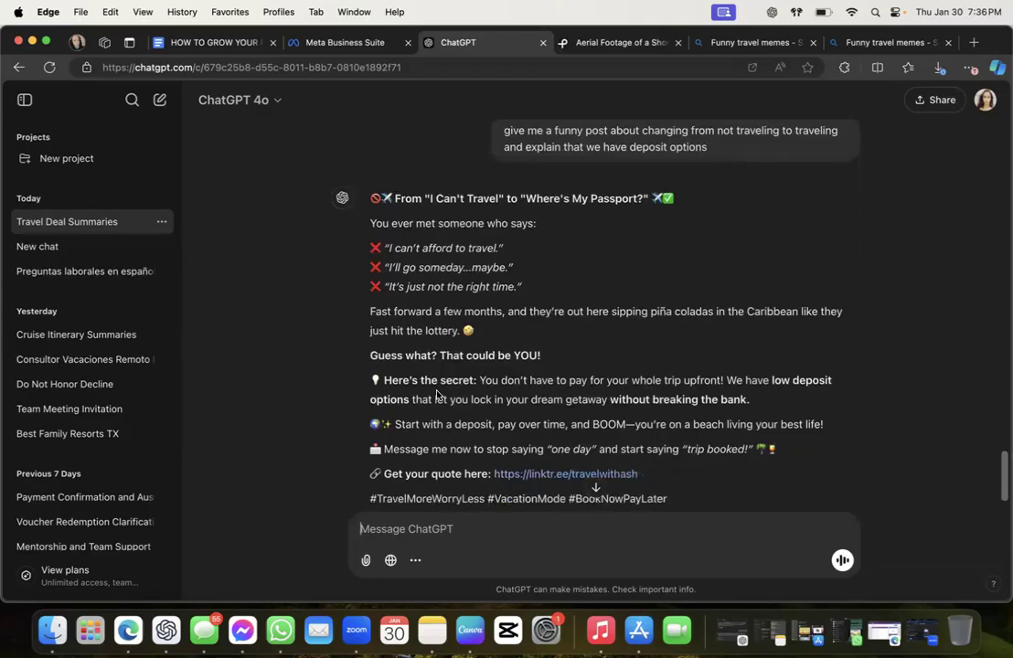
pyautogui.scroll(-2, 435, 394)
pyautogui.click(398, 454)
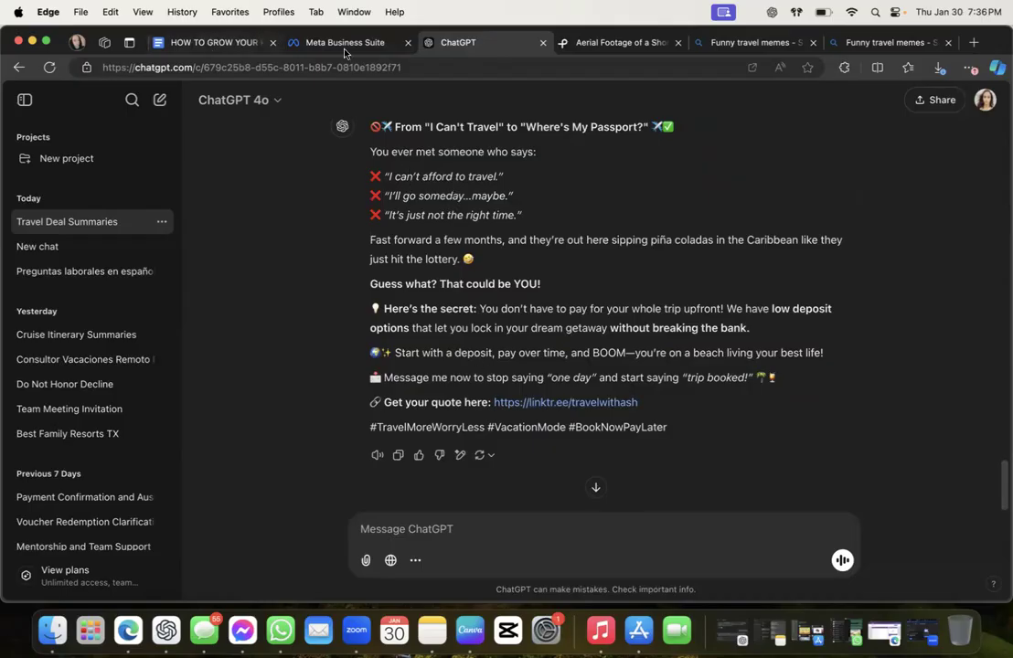
# Send ChatGPT the follow-up request "give me a prompt for above"
pyautogui.click(399, 538)
pyautogui.write('give me a pr')
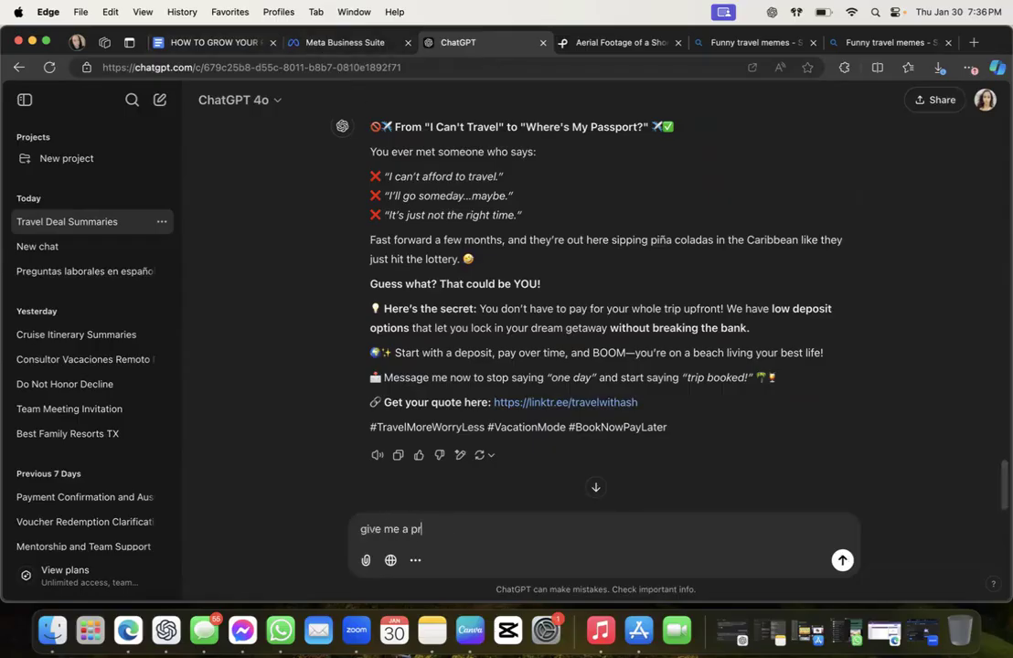
pyautogui.write('ompt for above')
pyautogui.press('Return')
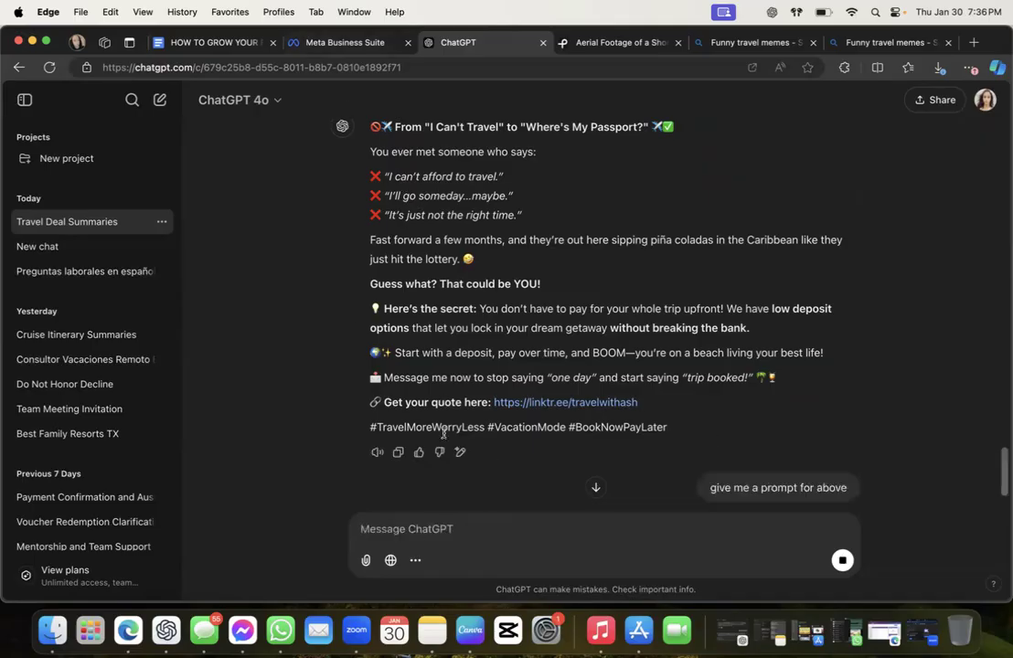
# Return to the Meta Business Suite post, paste the copied ChatGPT caption as its text, and dismiss the hashtag suggestions
pyautogui.click(202, 43)
pyautogui.click(346, 43)
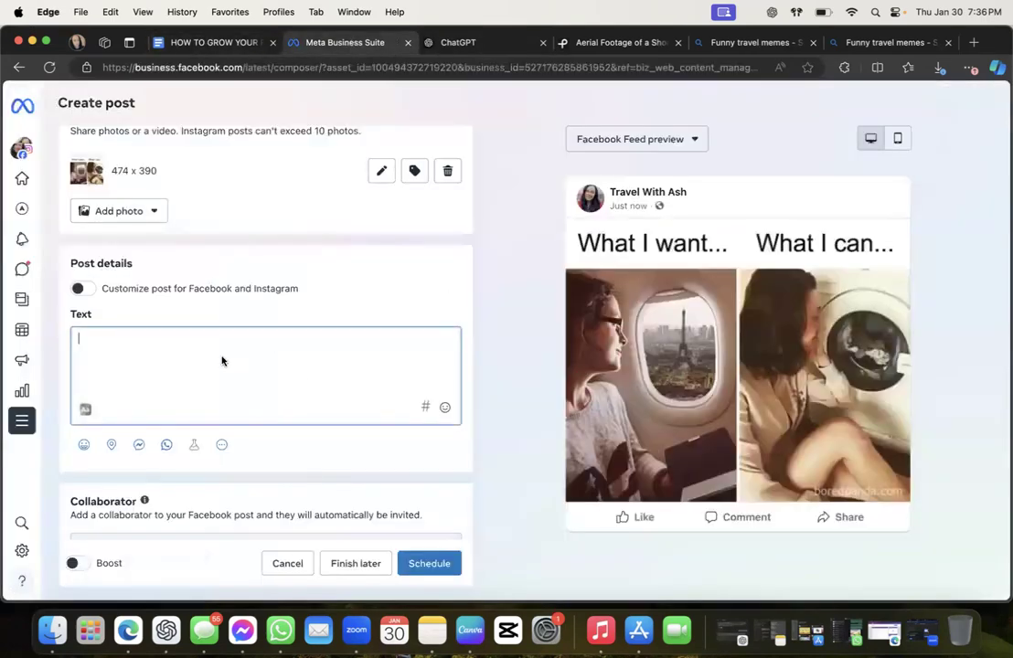
pyautogui.click(221, 361)
pyautogui.press('super+v')
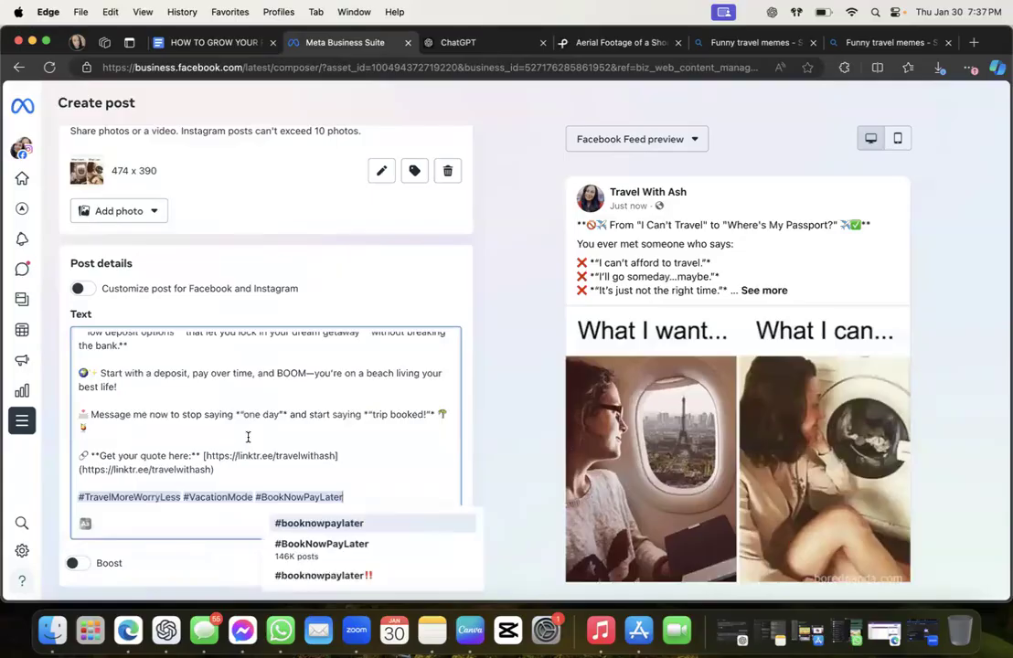
pyautogui.click(192, 528)
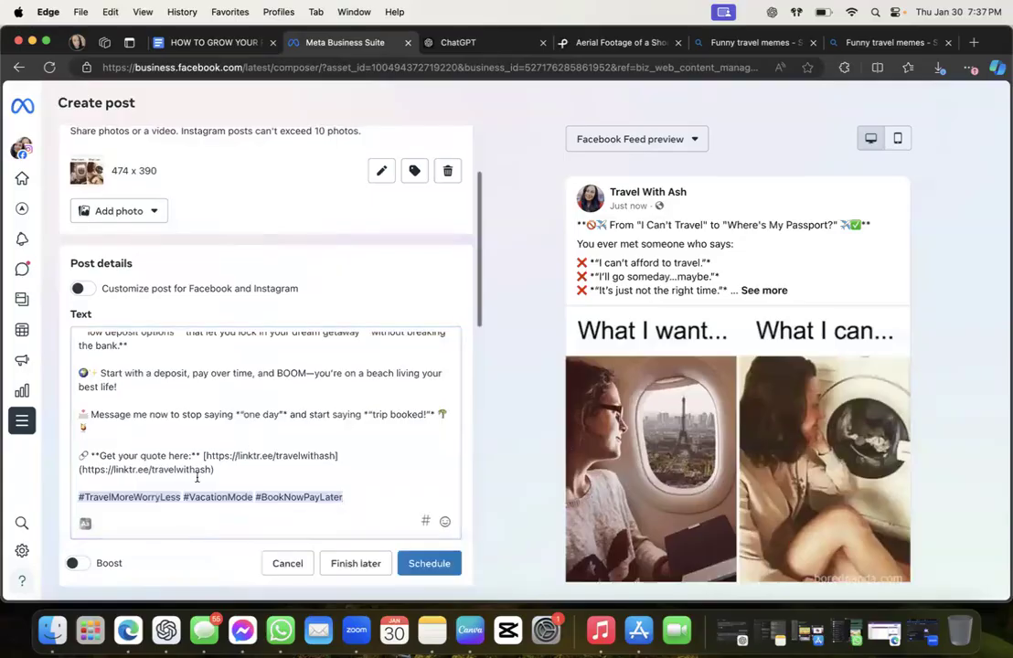
# Remove the asterisks before and after "Get your quote here:" in the post text
pyautogui.click(105, 457)
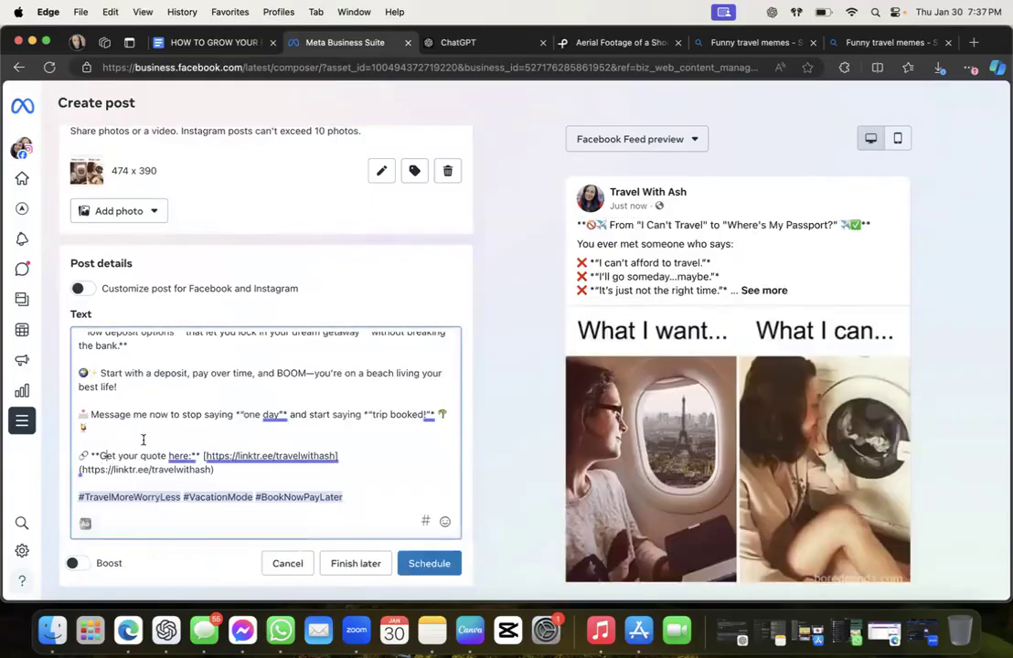
pyautogui.press('BackSpace')
pyautogui.press('BackSpace')
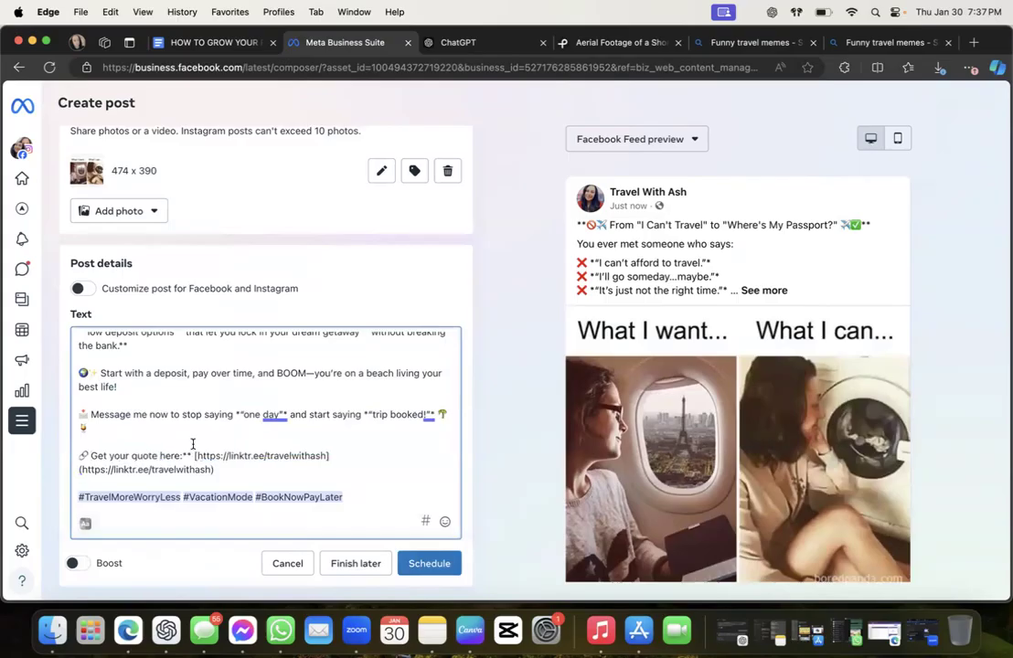
pyautogui.press('BackSpace')
pyautogui.press('BackSpace')
pyautogui.press('BackSpace')
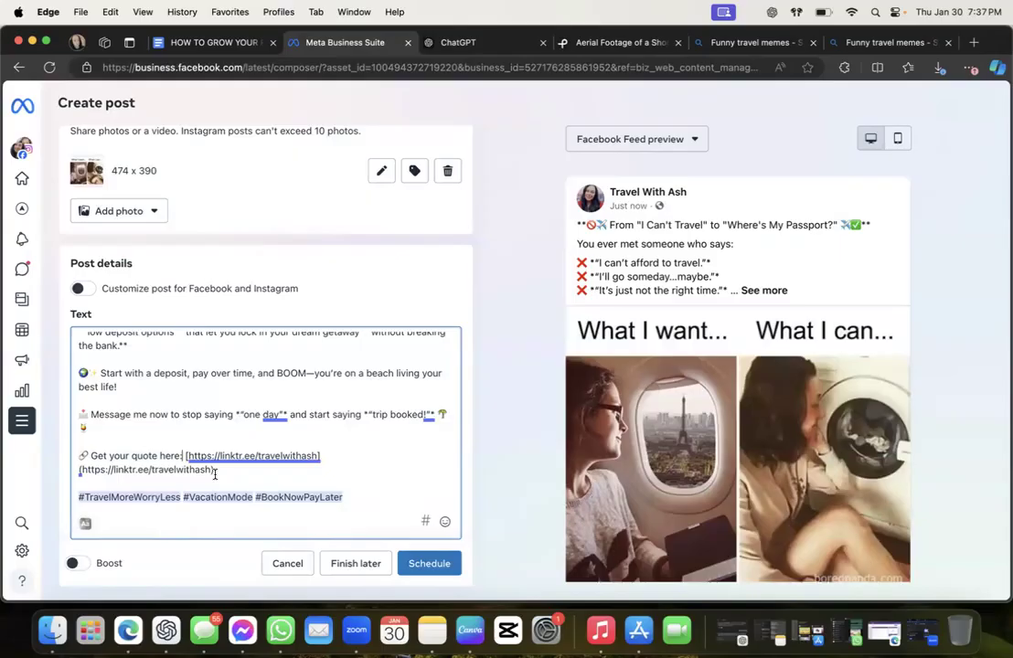
# Delete the duplicate bracketed quote link and strip the parentheses from the remaining link in the post text
pyautogui.moveTo(185, 456); pyautogui.dragTo(322, 456)
pyautogui.press('BackSpace')
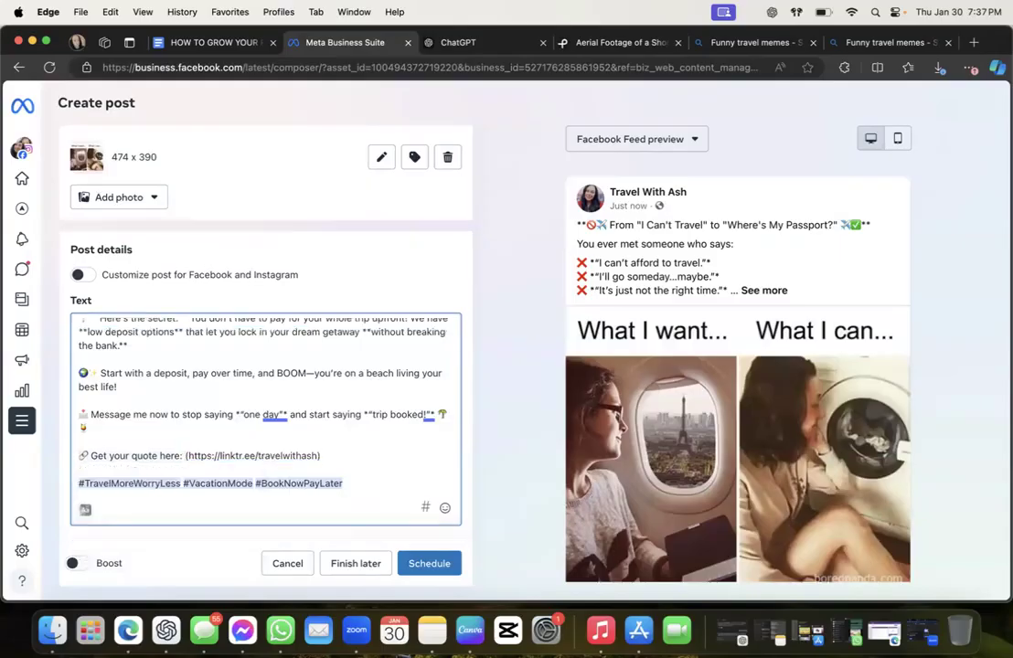
pyautogui.press('Delete')
pyautogui.click(329, 454)
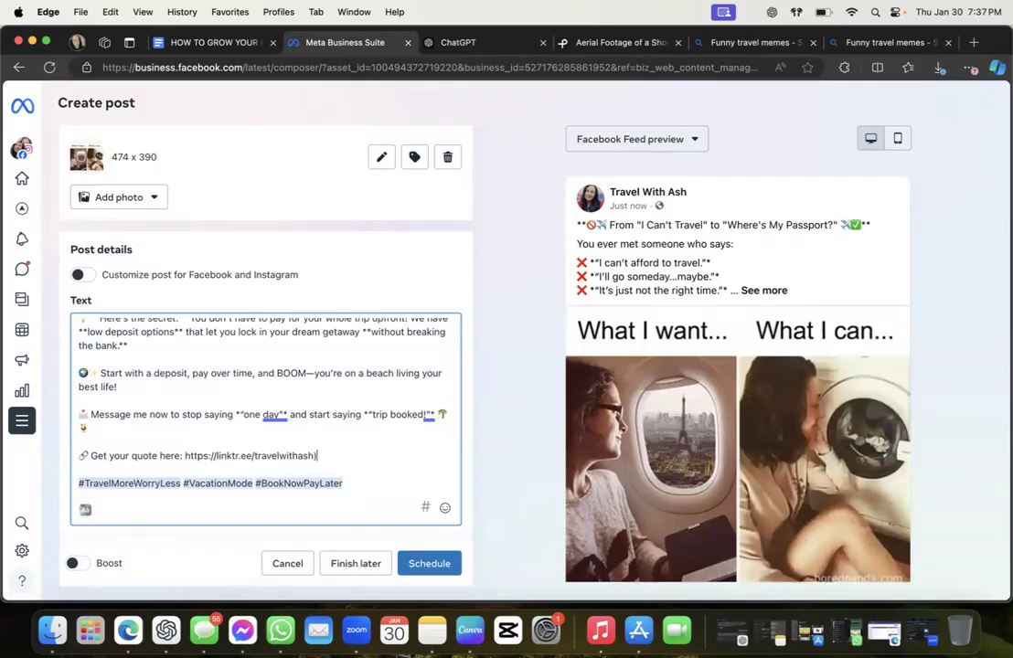
# Remove the asterisk after "one day" and the one before "trip booked!" in the post text, accepting the suggested space after "day"
pyautogui.click(287, 414)
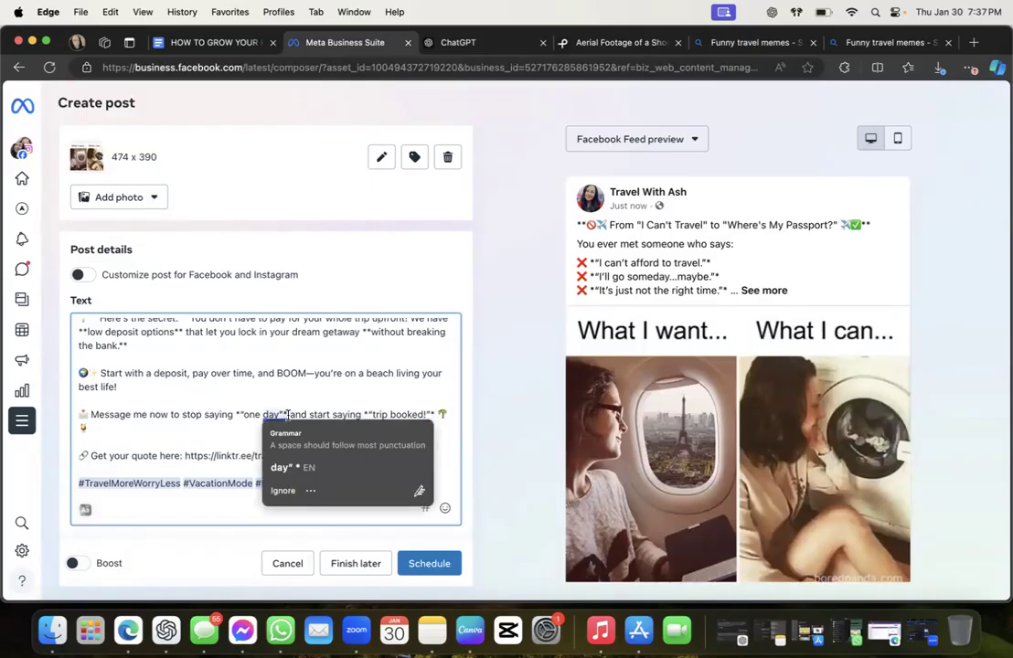
pyautogui.click(287, 467)
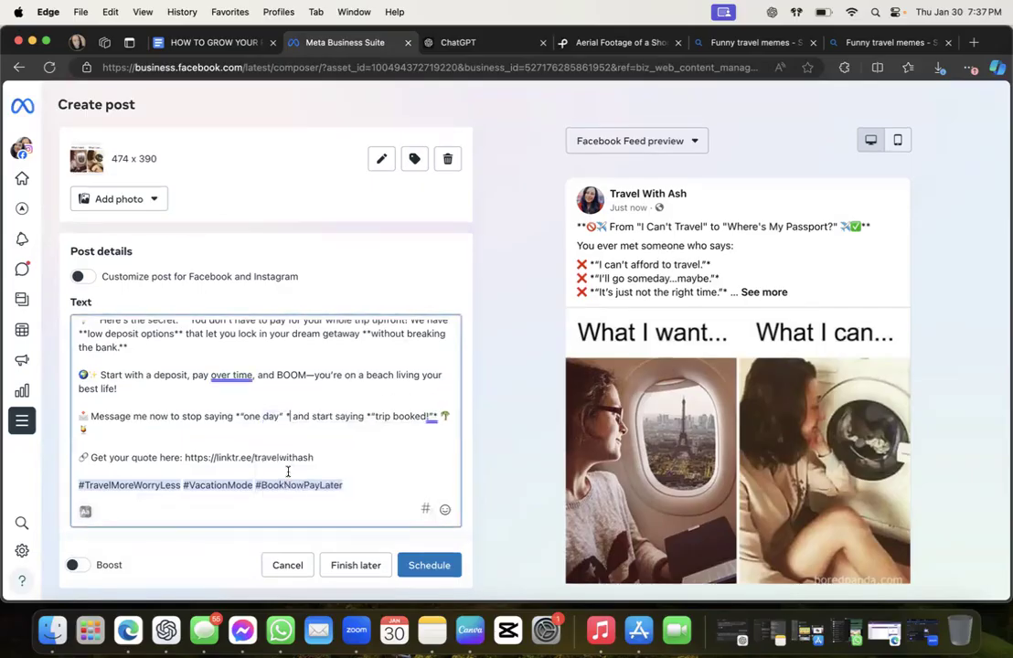
pyautogui.click(370, 415)
pyautogui.press('BackSpace')
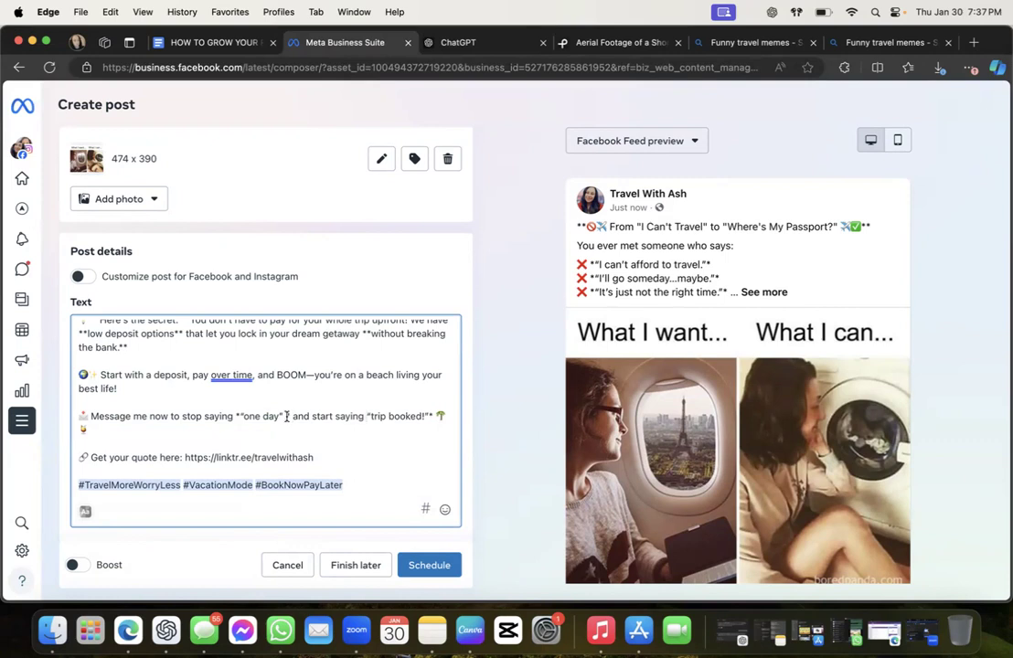
pyautogui.scroll(-1, 288, 416)
pyautogui.press('BackSpace')
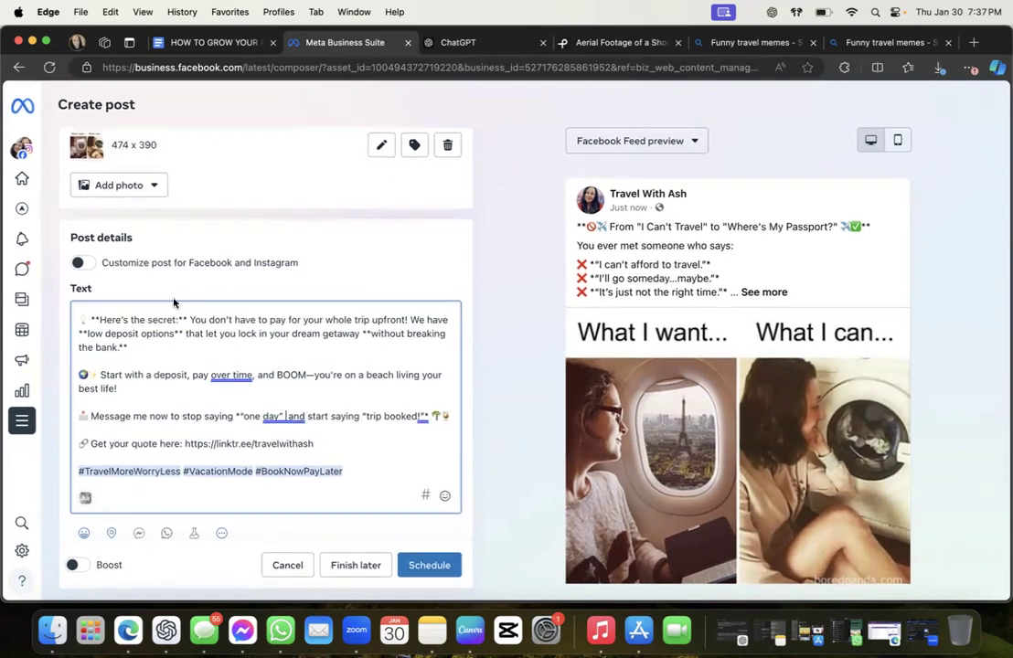
# Remove the asterisks after "Here's the secret:" and after "low deposit options", keeping a space before "You don't have to pay"
pyautogui.click(189, 319)
pyautogui.press('BackSpace')
pyautogui.press('BackSpace')
pyautogui.press('BackSpace')
pyautogui.press('BackSpace')
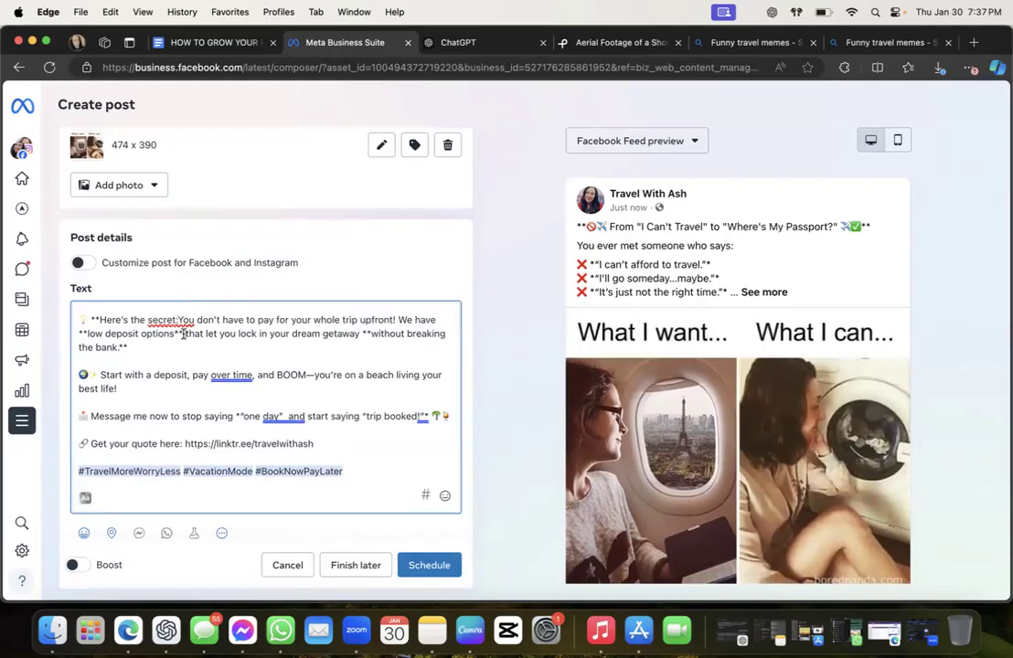
pyautogui.click(183, 334)
pyautogui.press('BackSpace')
pyautogui.press('BackSpace')
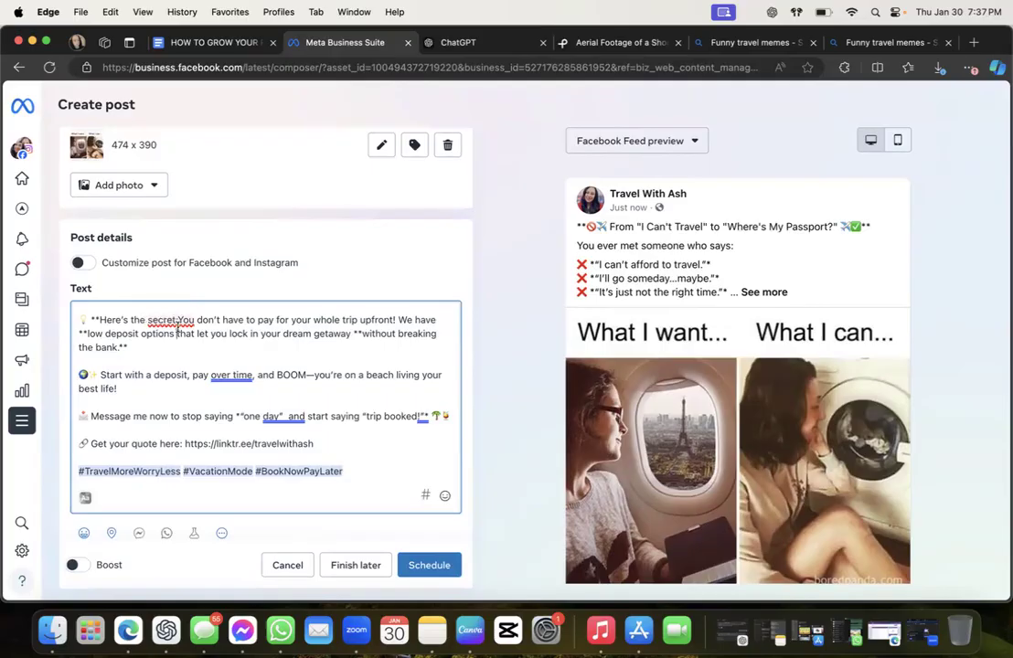
pyautogui.click(178, 319)
pyautogui.click(176, 370)
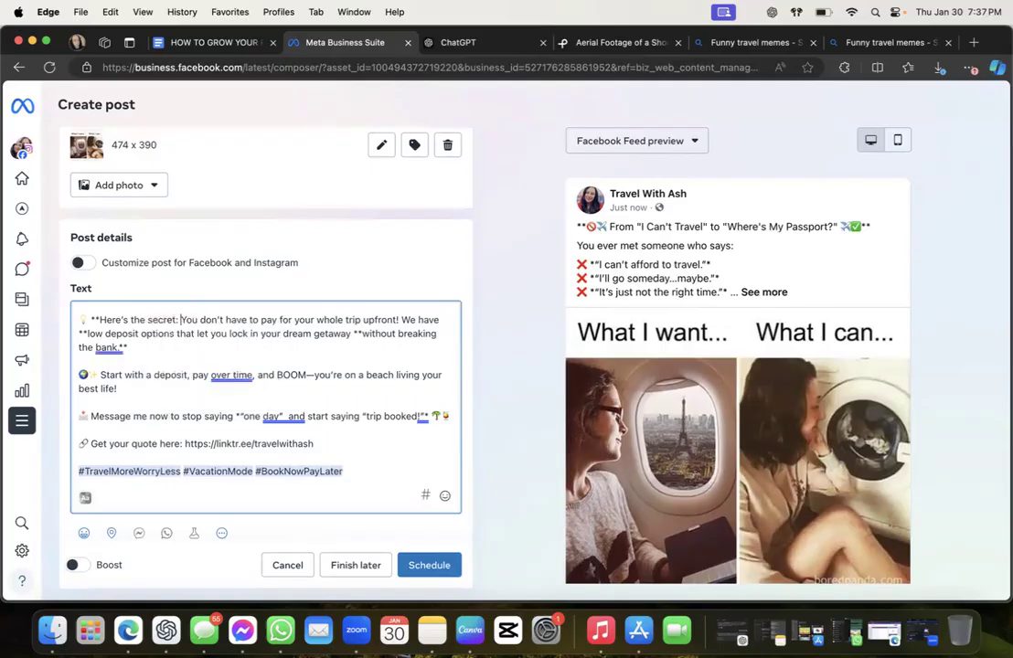
# Remove the asterisks before "Here's the secret:" and "low deposit options", and those around "without breaking the bank."
pyautogui.click(99, 319)
pyautogui.press('BackSpace')
pyautogui.press('BackSpace')
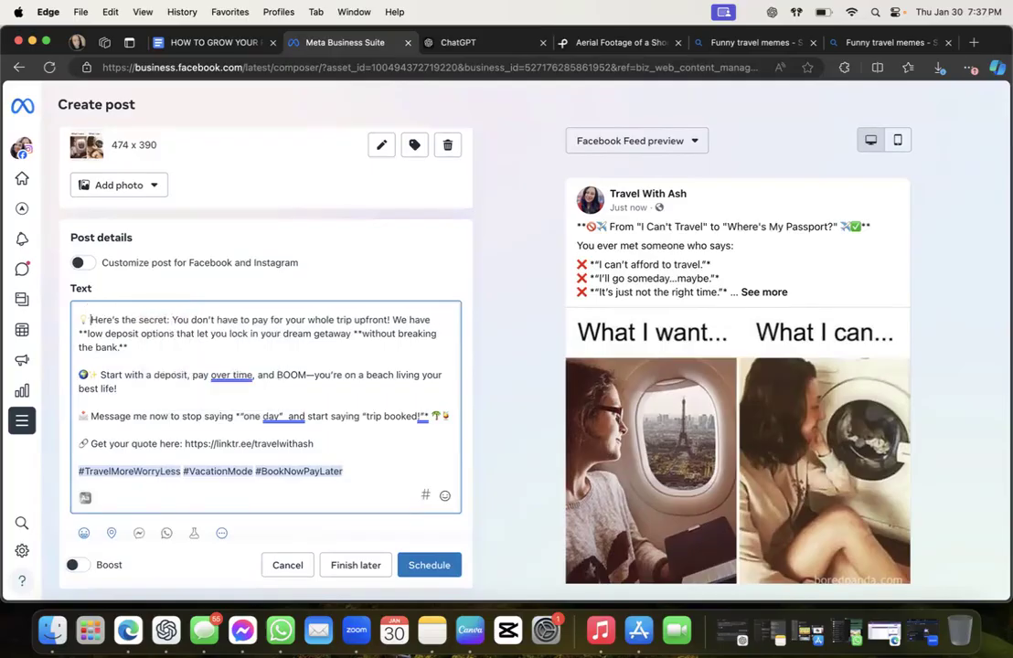
pyautogui.click(84, 334)
pyautogui.press('BackSpace')
pyautogui.press('BackSpace')
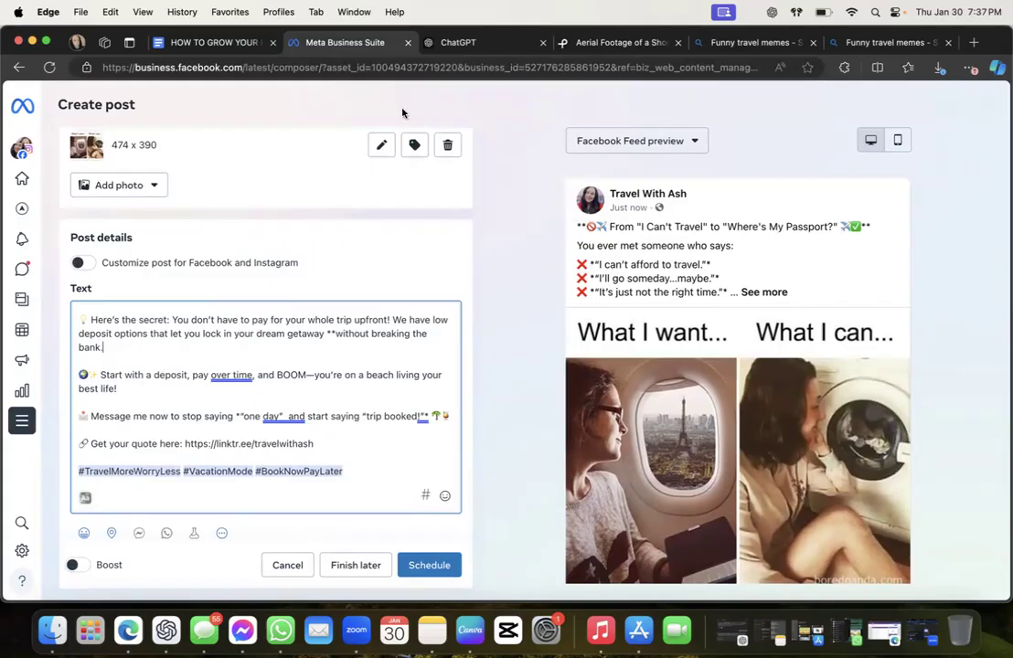
pyautogui.click(337, 335)
pyautogui.press('BackSpace')
pyautogui.press('BackSpace')
# Remove the leading asterisks from the caption's opening line, From "I Can't Travel" to "Where's My Passport?"
pyautogui.scroll(1, 343, 348)
pyautogui.scroll(5, 340, 347)
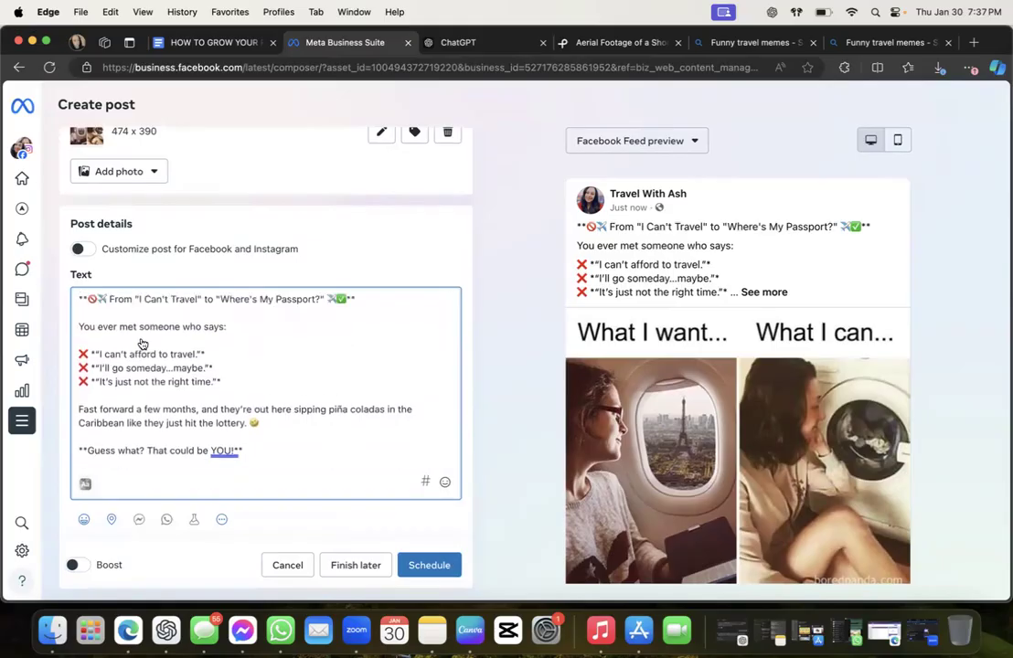
pyautogui.click(87, 299)
pyautogui.press('BackSpace')
pyautogui.press('BackSpace')
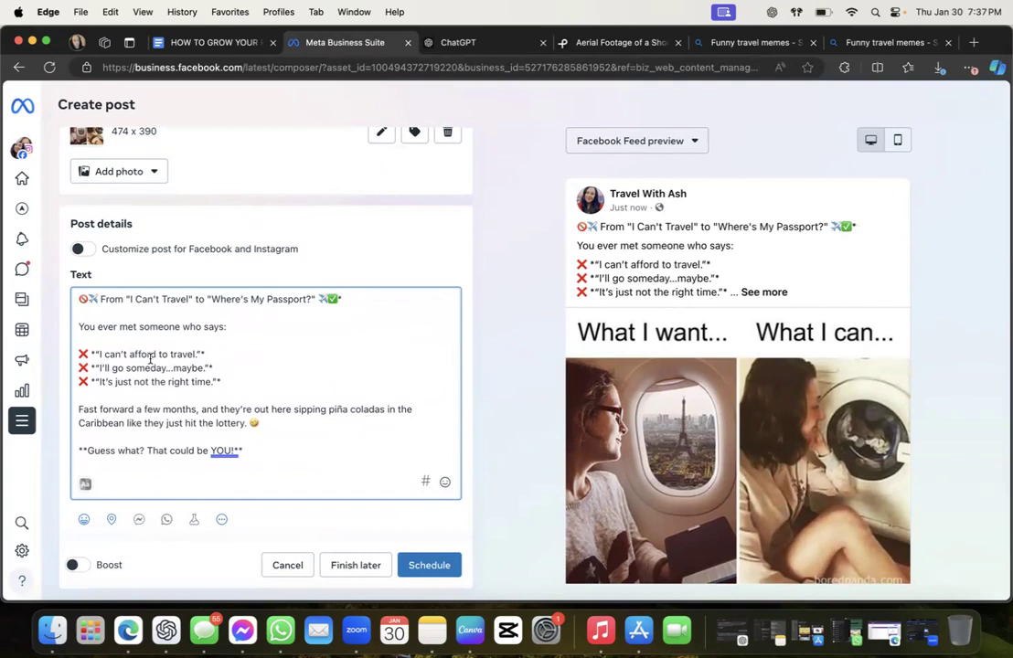
# Remove the asterisks before the three quoted excuses and around "Guess what? That could be YOU!" in the caption
pyautogui.click(94, 354)
pyautogui.press('BackSpace')
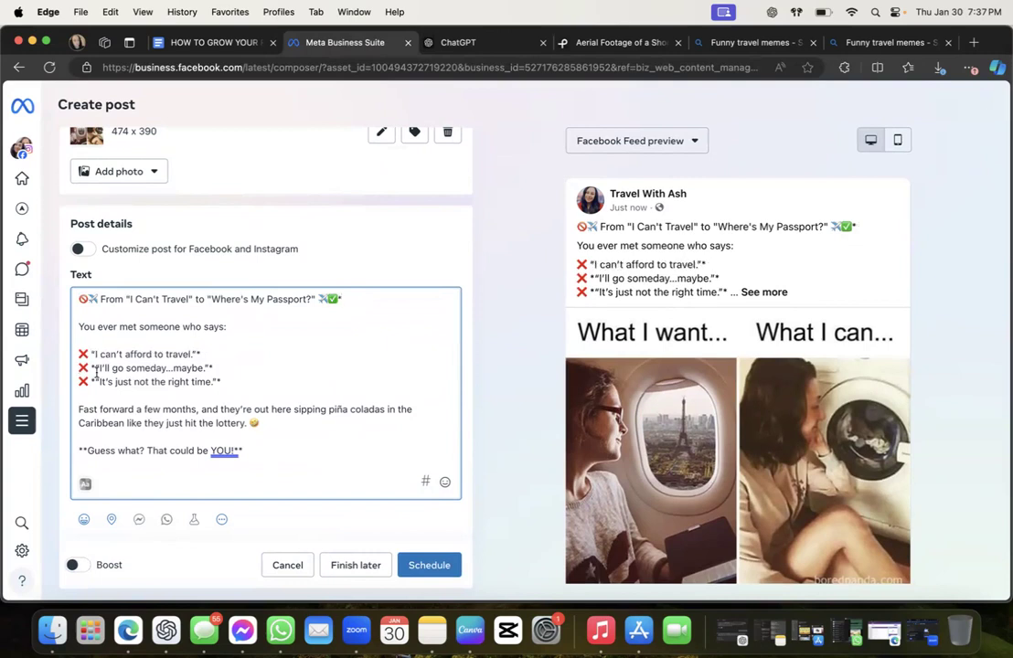
pyautogui.click(94, 368)
pyautogui.press('BackSpace')
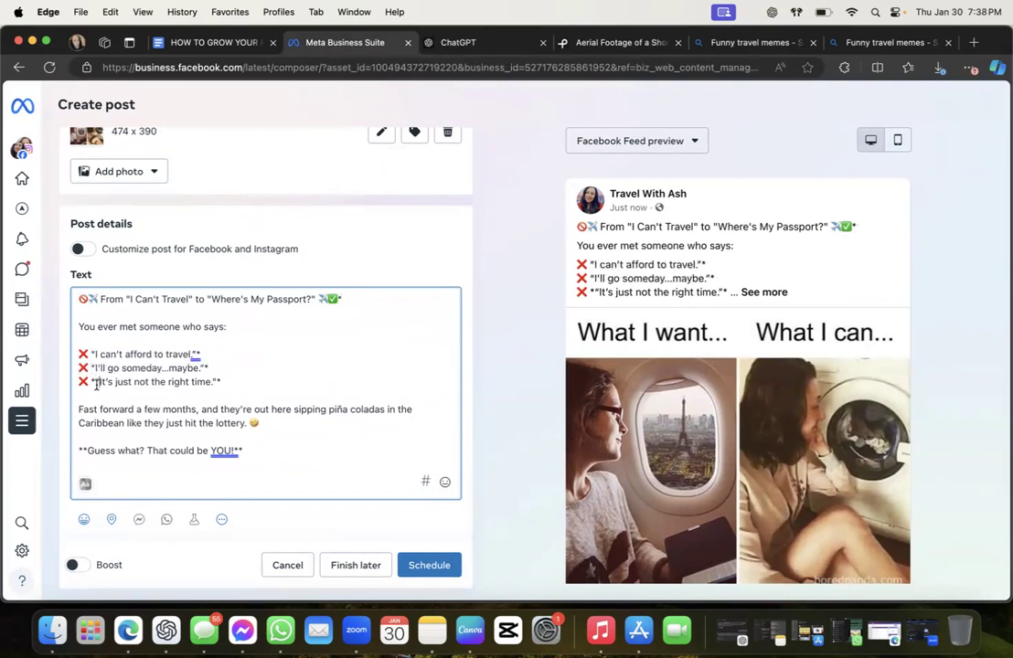
pyautogui.press('BackSpace')
pyautogui.moveTo(88, 451); pyautogui.dragTo(76, 454)
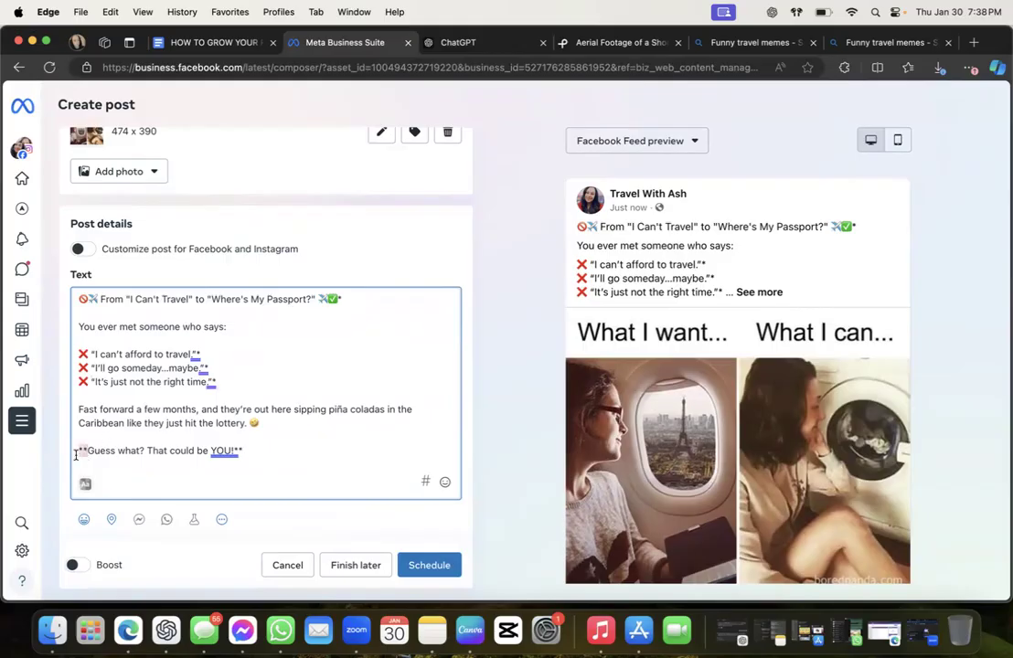
pyautogui.press('BackSpace')
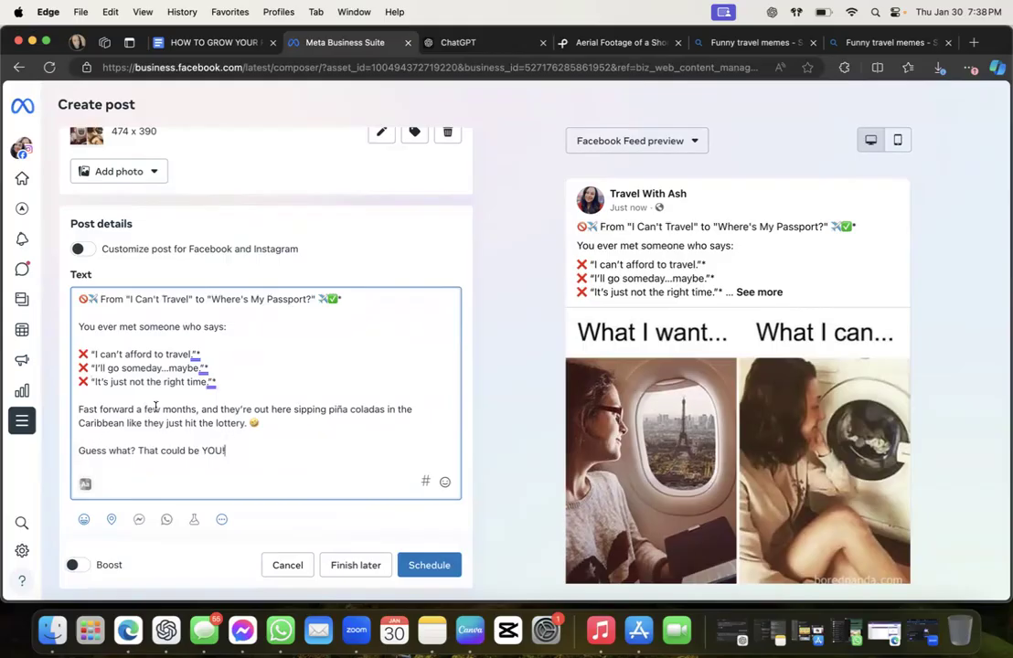
# Check the rest of the caption and the scheduling options, and schedule the meme post on Facebook and Instagram
pyautogui.scroll(-5, 221, 402)
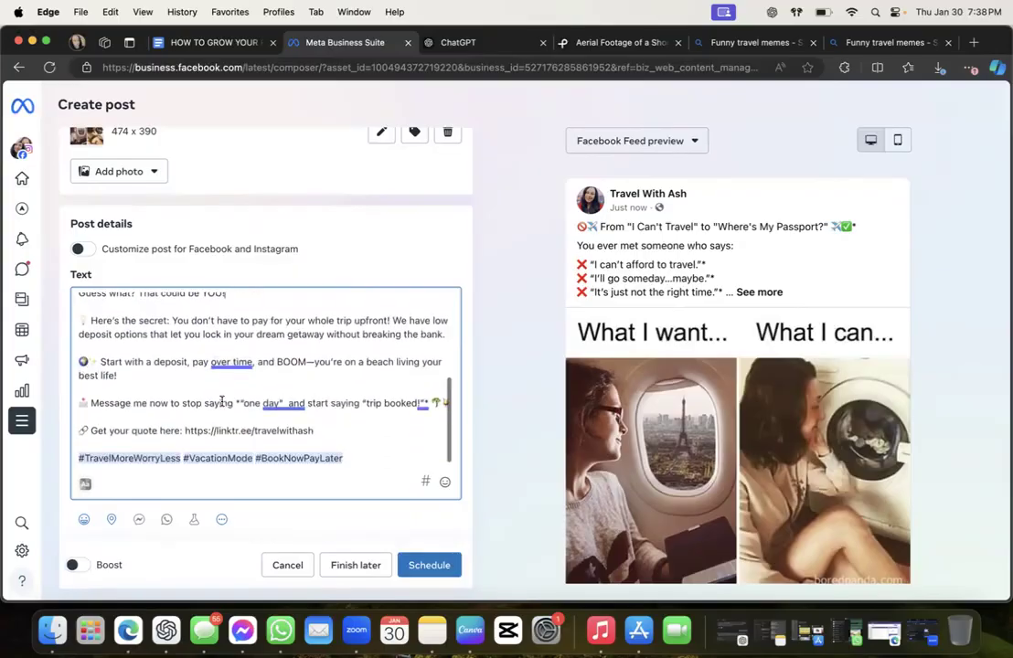
pyautogui.scroll(-8, 222, 402)
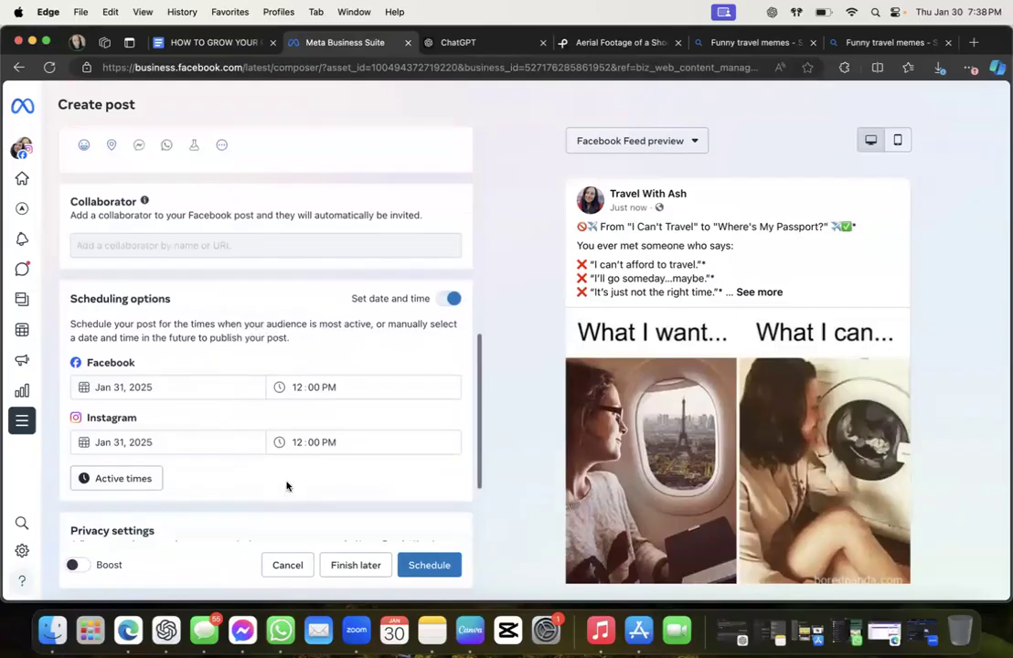
pyautogui.scroll(-3, 287, 484)
pyautogui.click(427, 564)
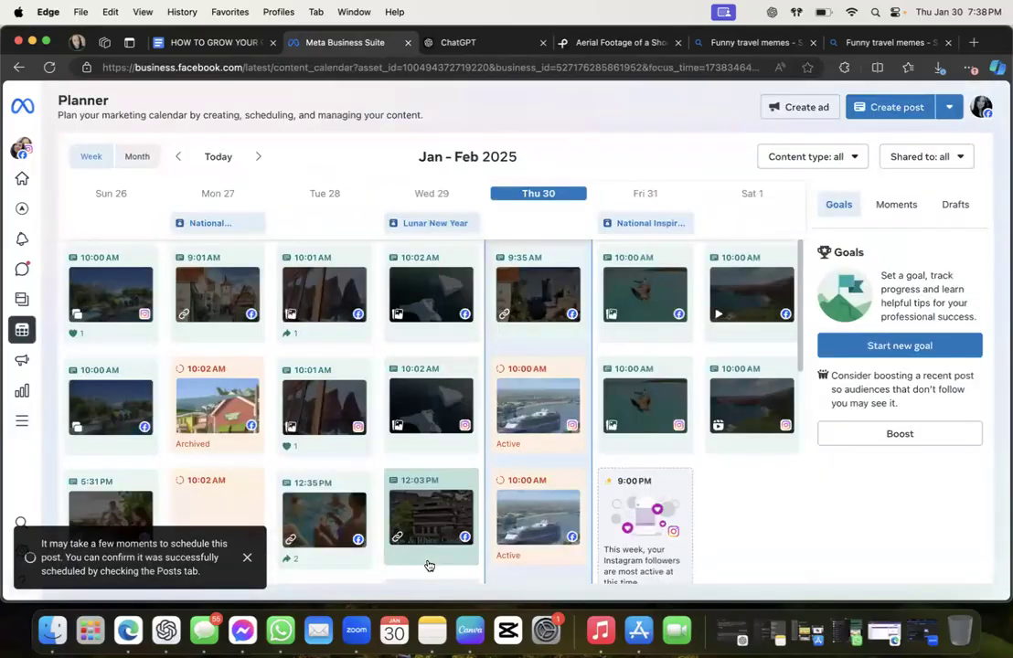
pyautogui.moveTo(429, 566)
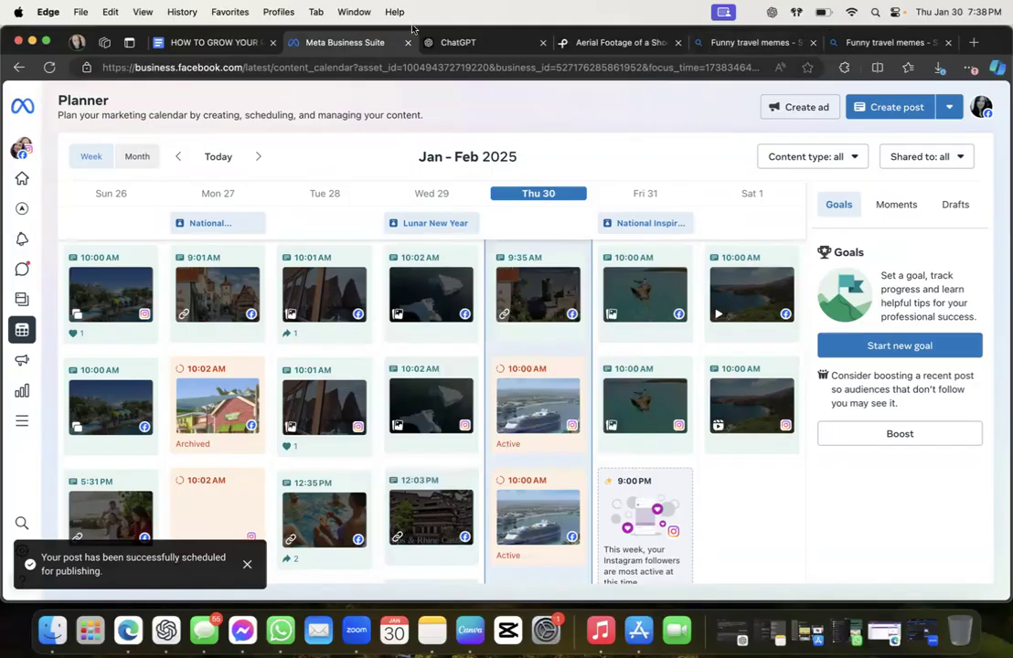
# Return to the Bing search for funny travel memes, show all image results, and open the "Traveling with kids be like..." meme
pyautogui.click(594, 42)
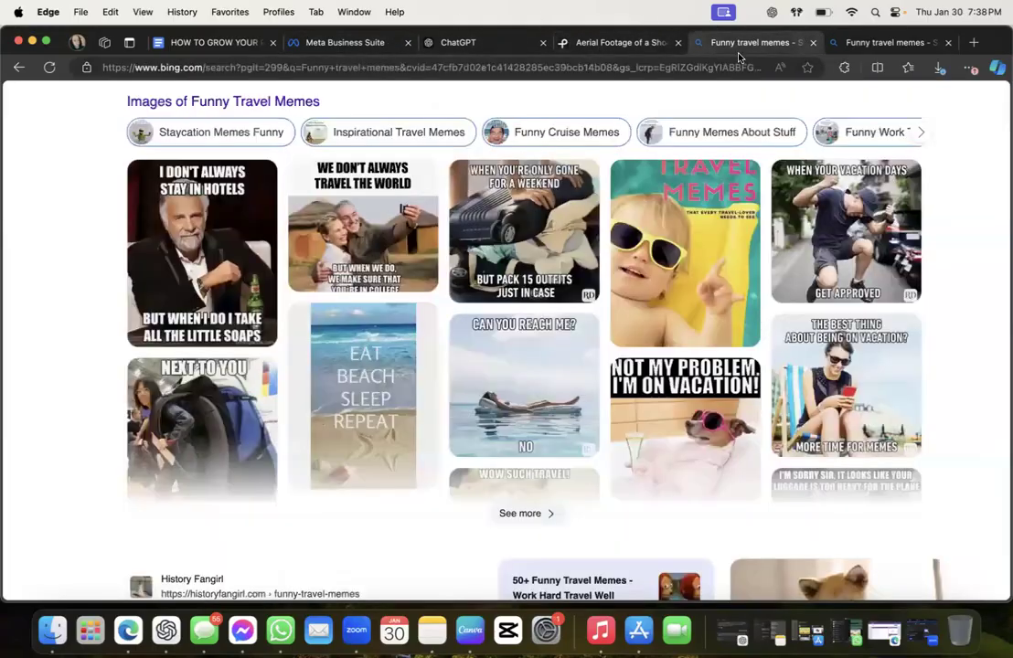
pyautogui.click(728, 42)
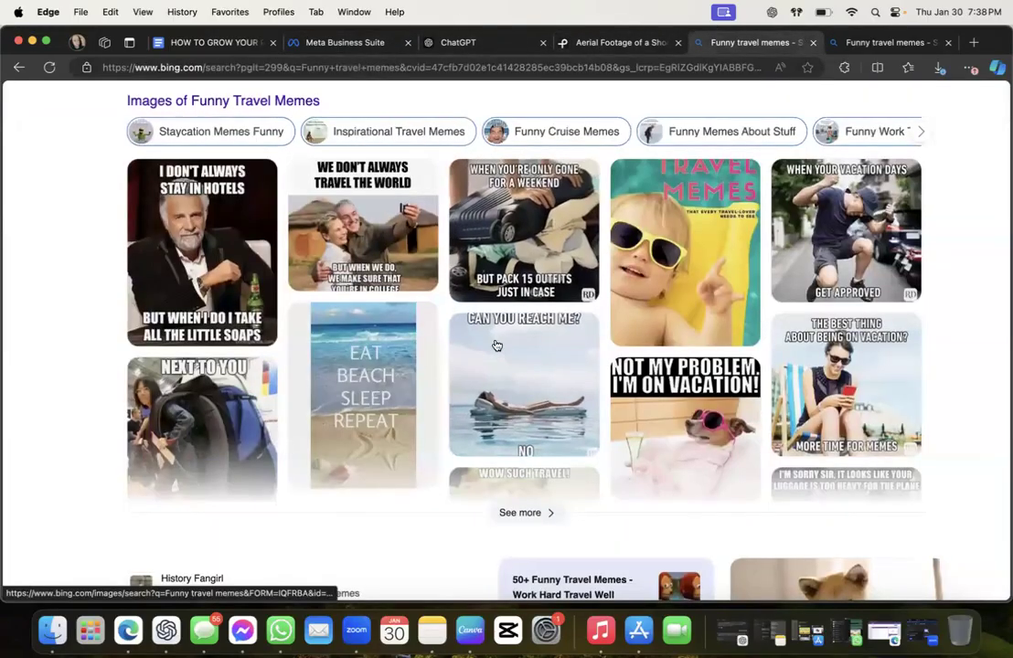
pyautogui.scroll(-2, 496, 346)
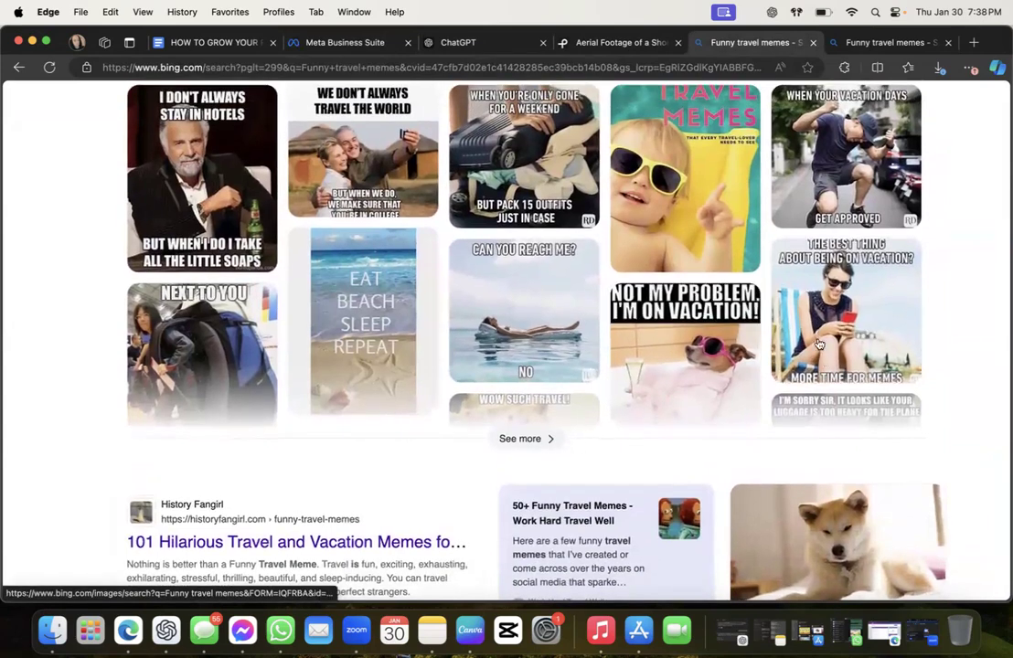
pyautogui.scroll(3, 406, 381)
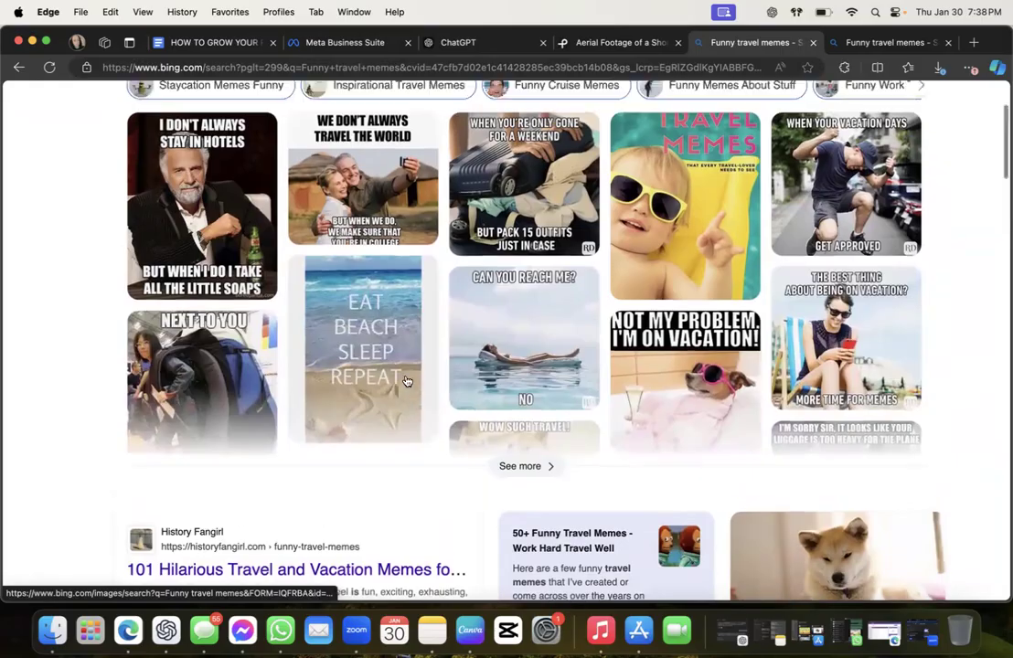
pyautogui.scroll(-5, 406, 381)
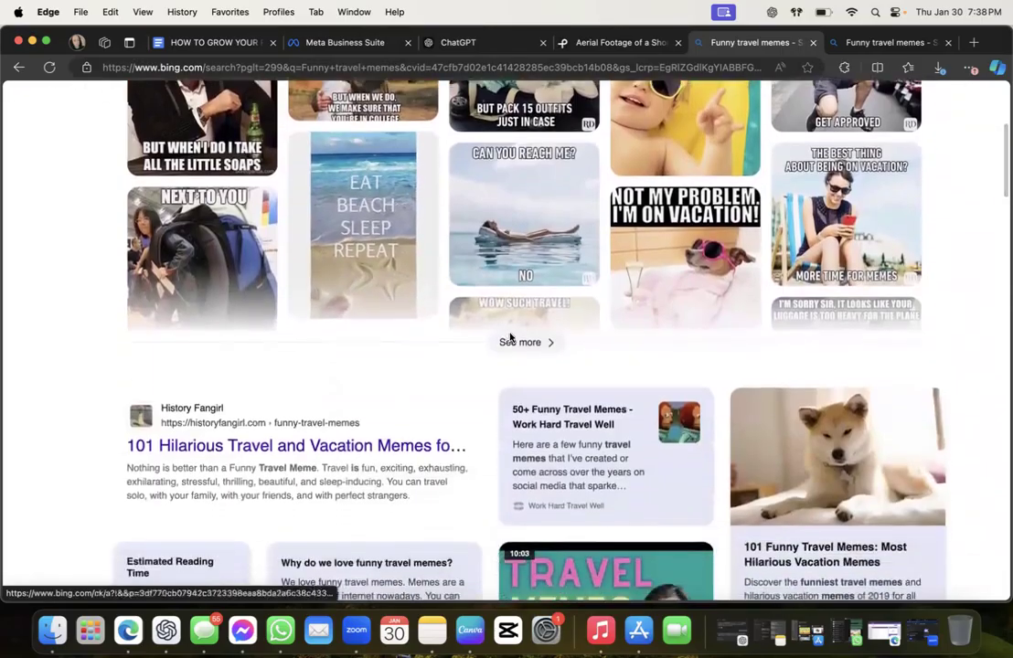
pyautogui.click(510, 338)
pyautogui.scroll(-5, 556, 220)
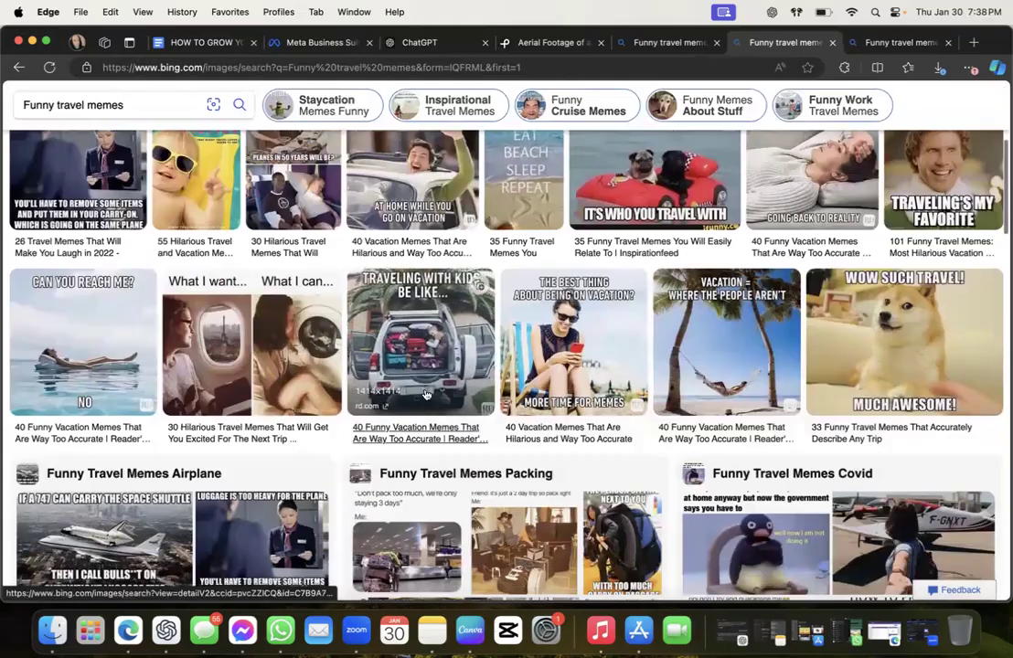
pyautogui.click(416, 348)
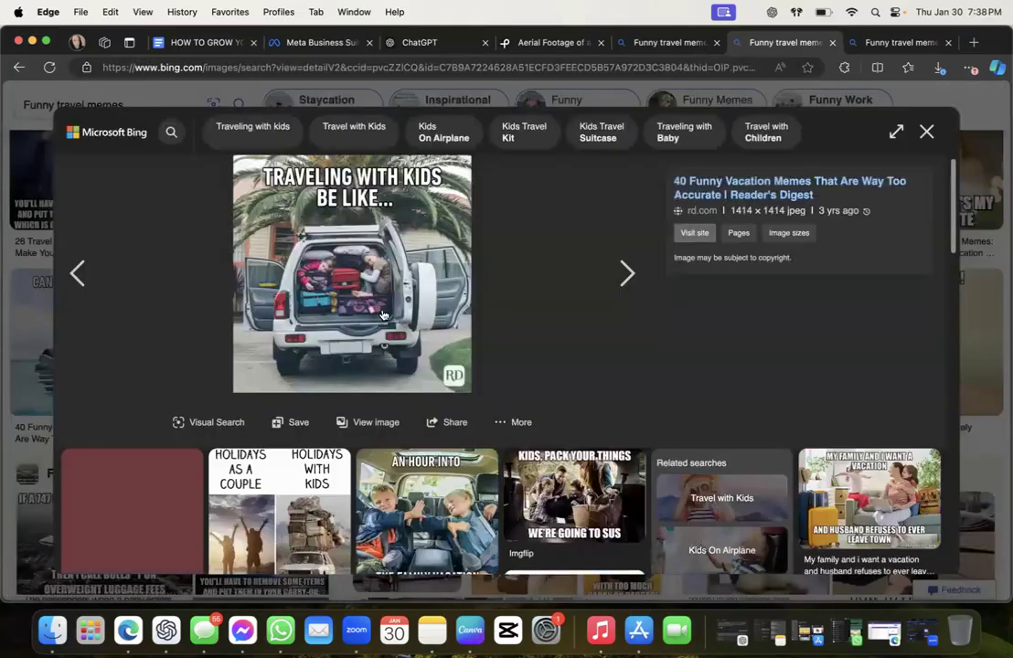
# Save the "Traveling with kids be like..." meme image as "F 2" in the WEEK Posts folder
pyautogui.rightClick(309, 269)
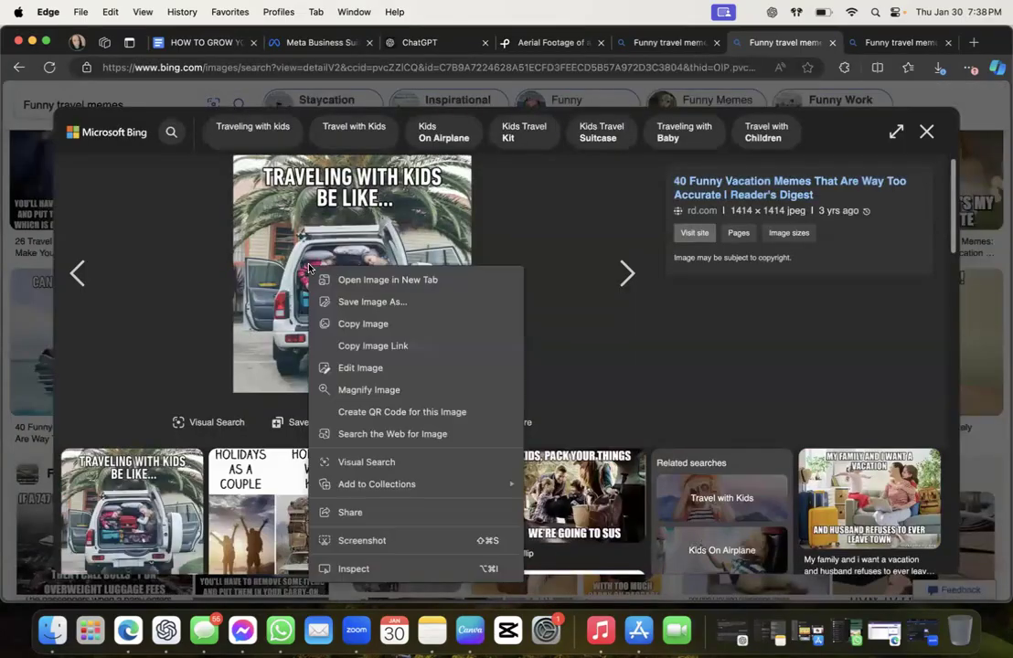
pyautogui.click(375, 302)
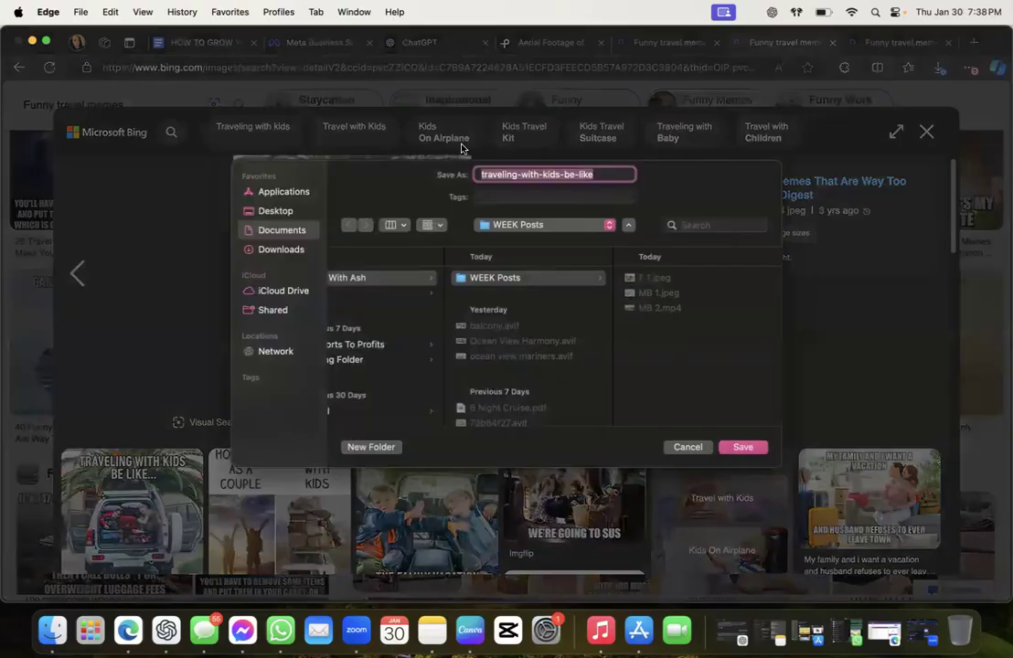
pyautogui.write('F 2')
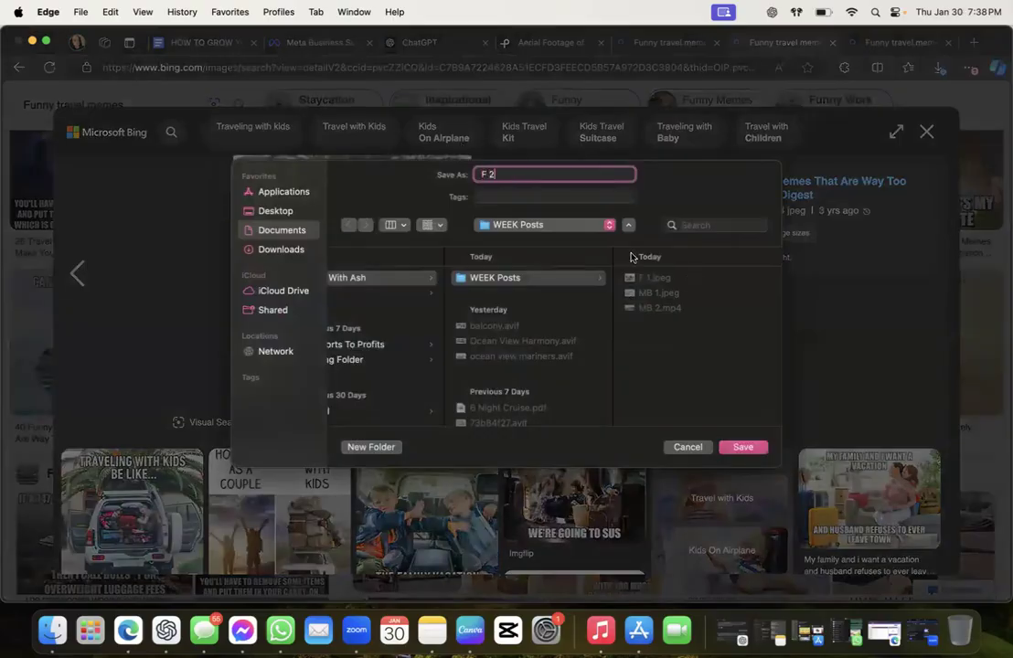
pyautogui.press('Return')
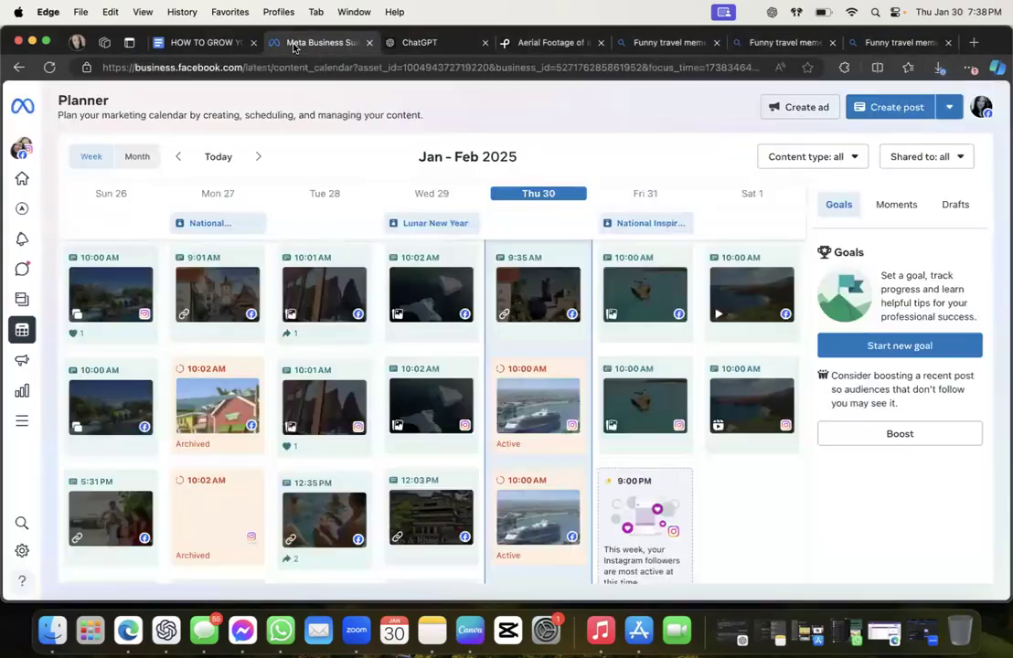
# Create a scheduled post in the planner for February 2, 2025, at 12:00 PM on both Facebook and Instagram
pyautogui.click(262, 42)
pyautogui.click(257, 156)
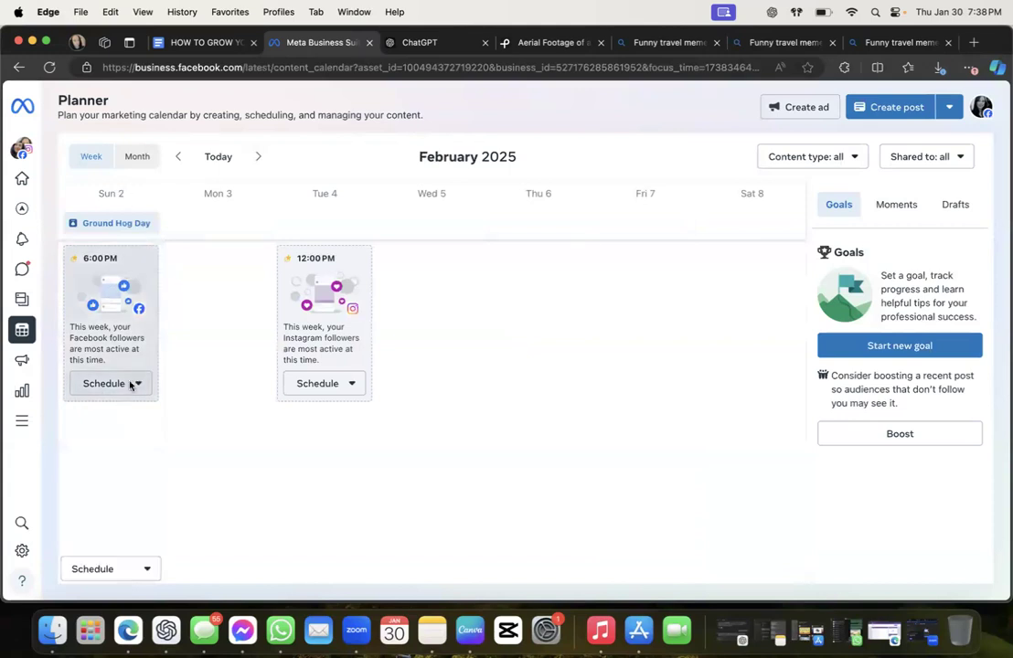
pyautogui.click(130, 567)
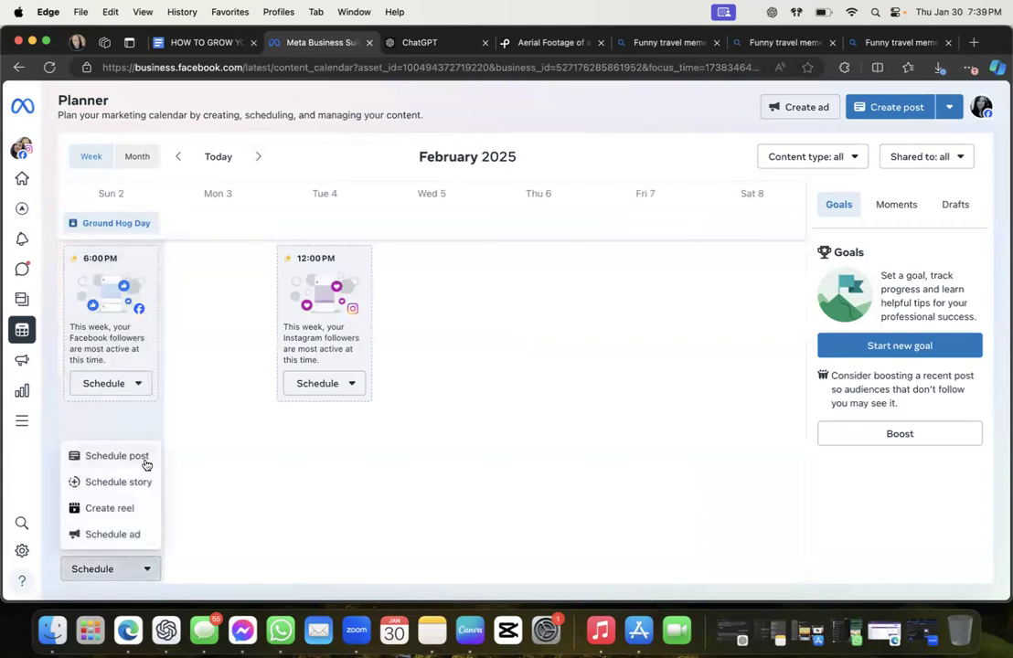
pyautogui.click(116, 454)
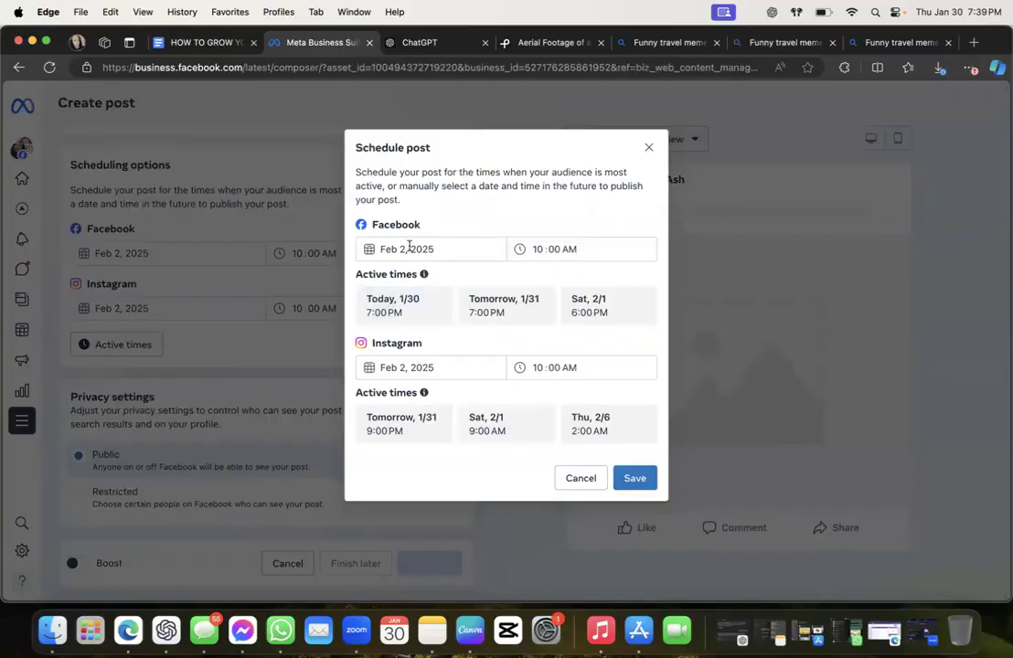
pyautogui.click(534, 248)
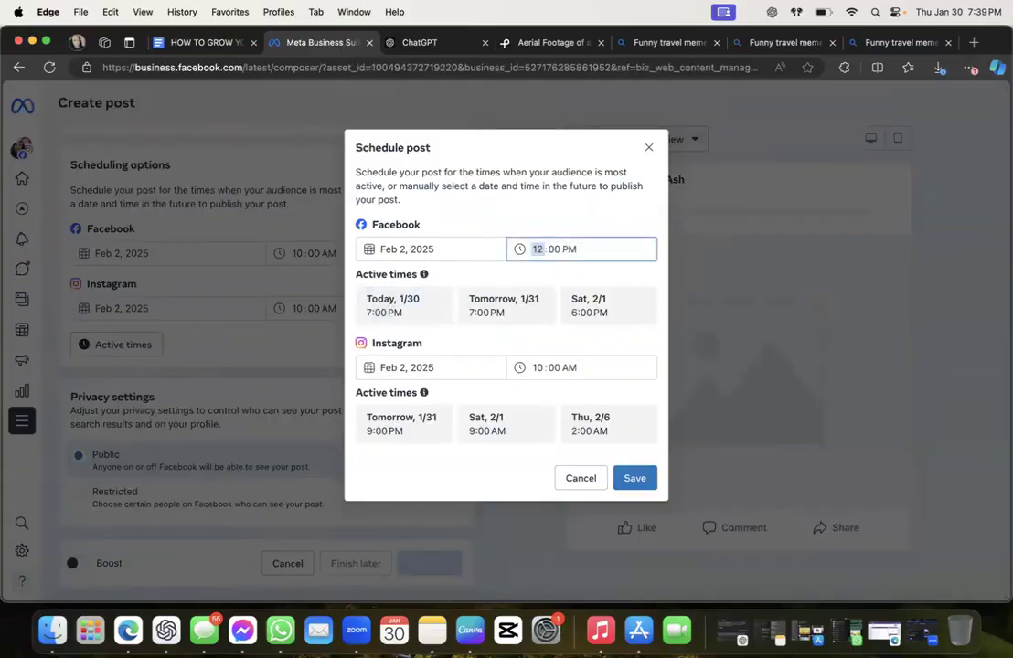
pyautogui.click(539, 366)
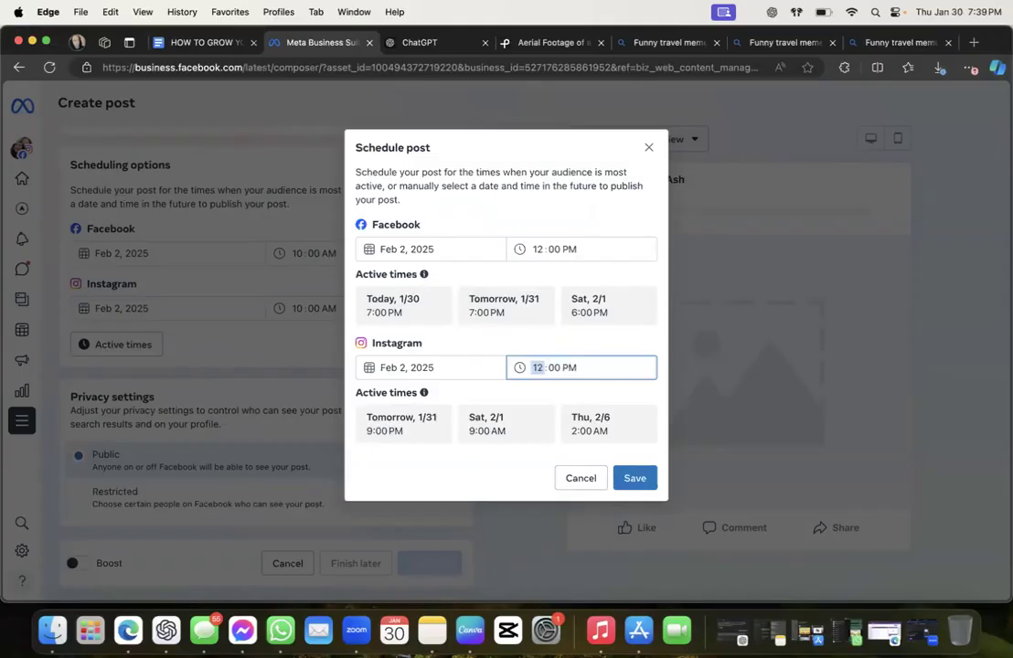
pyautogui.click(633, 480)
# Add the photo F 2.jpg from the WEEK Posts folder to the post
pyautogui.scroll(10, 192, 407)
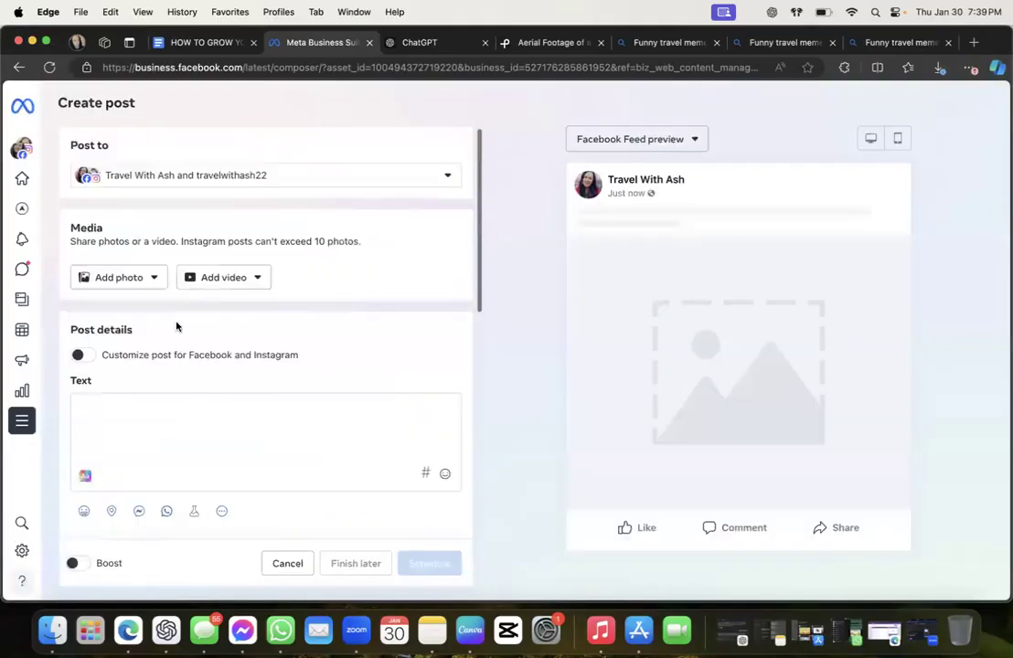
pyautogui.click(148, 281)
pyautogui.click(144, 311)
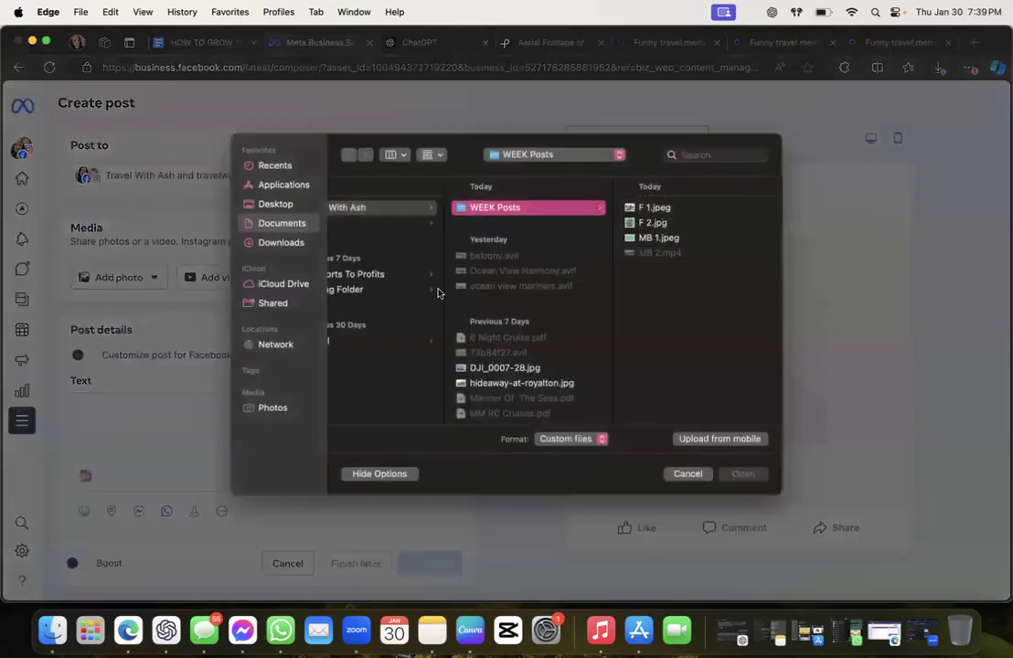
pyautogui.click(652, 222)
pyautogui.click(743, 473)
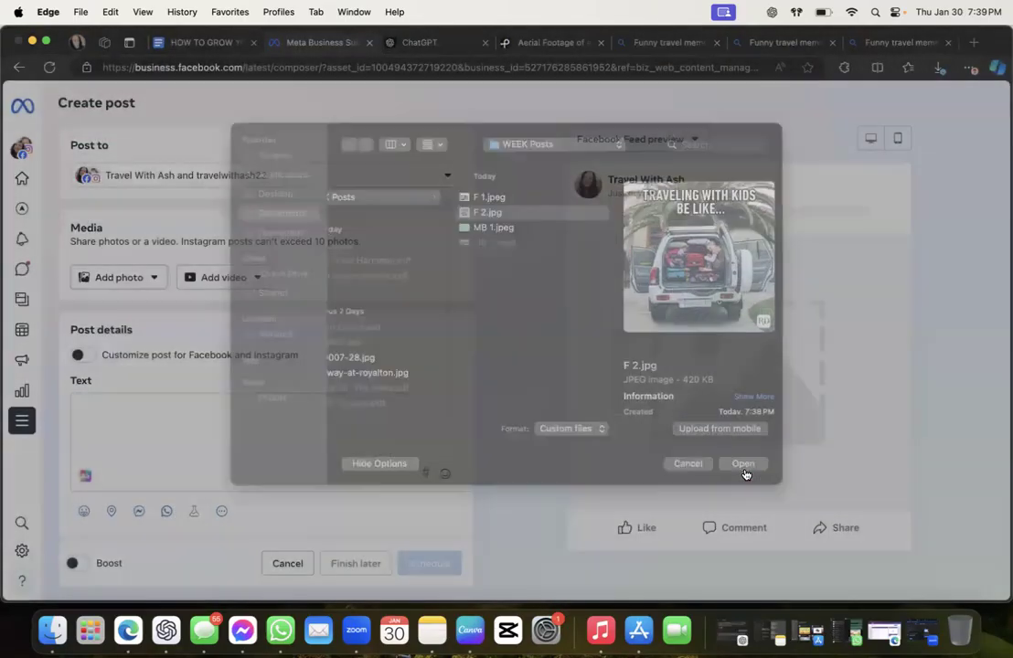
pyautogui.scroll(-3, 403, 446)
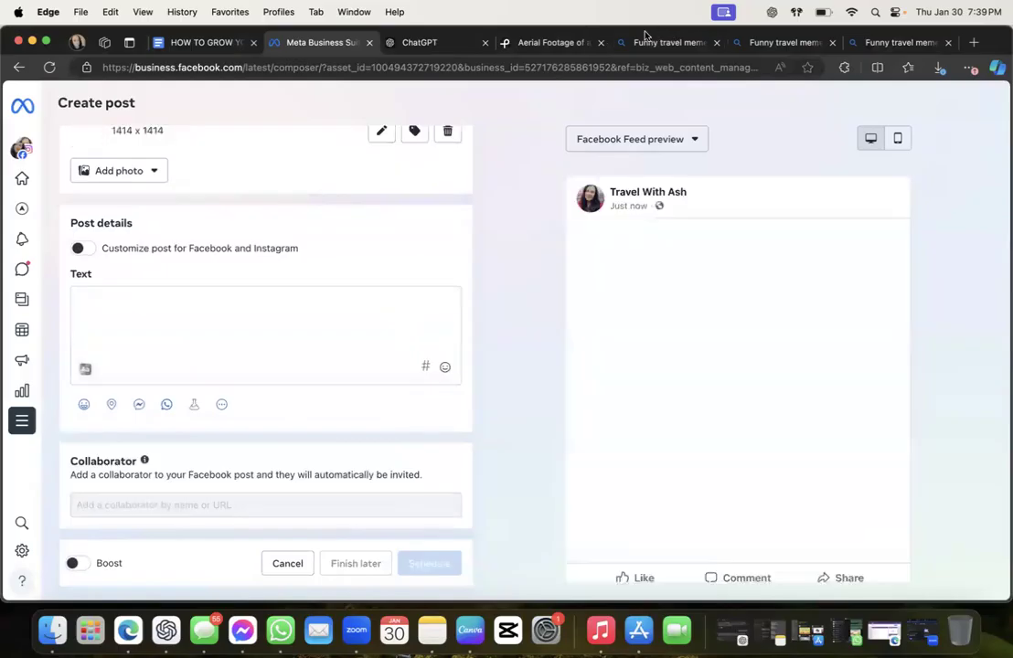
# Ask ChatGPT: "give me another one but make about traveling with kids and make parent humor"
pyautogui.click(532, 42)
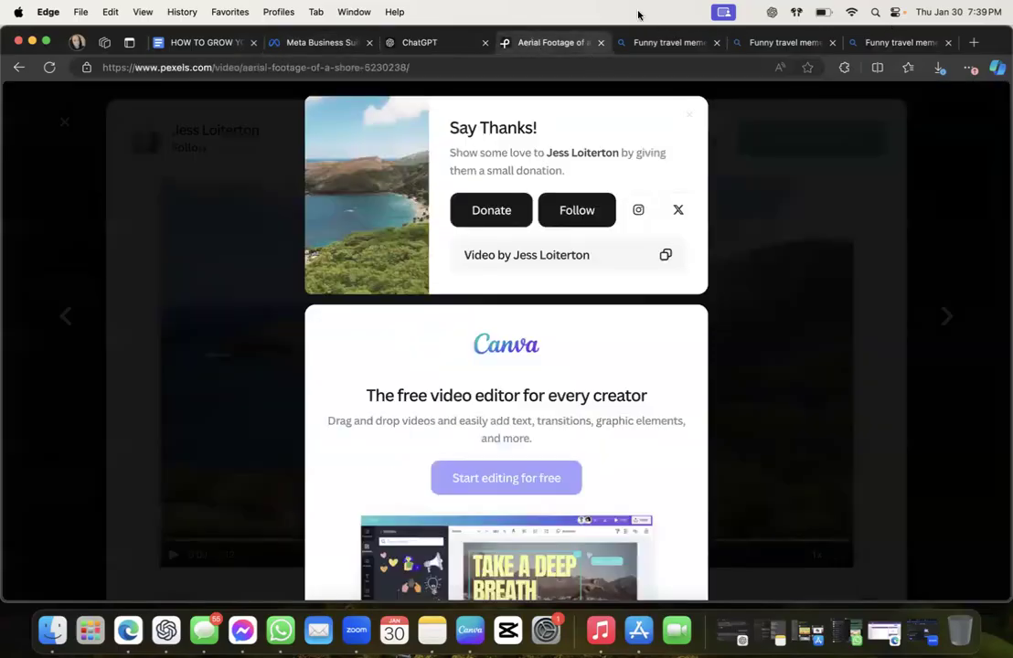
pyautogui.click(391, 41)
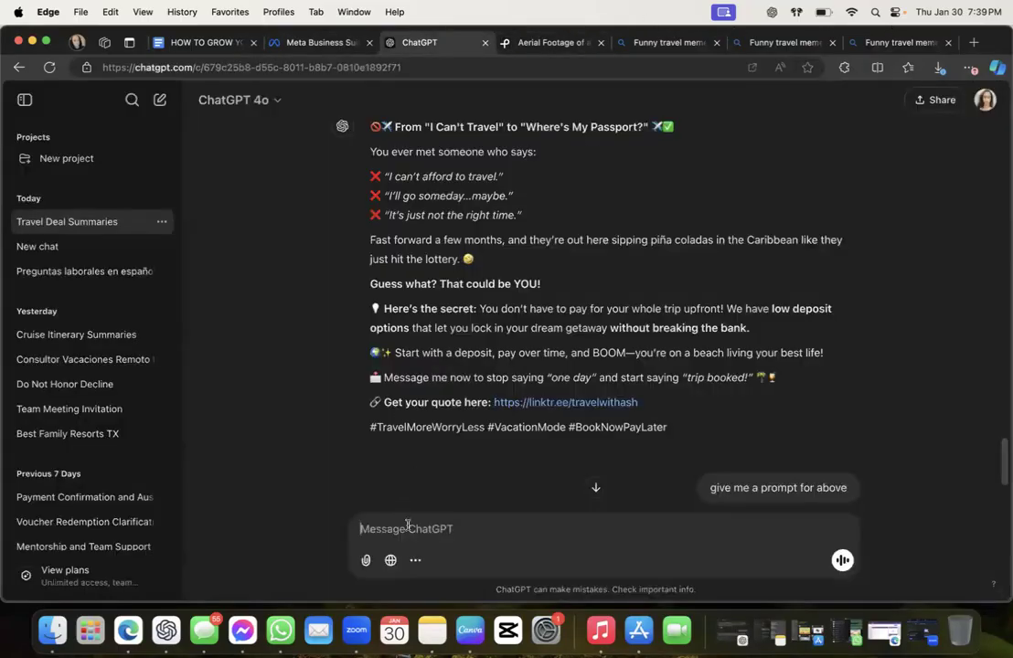
pyautogui.write('give me')
pyautogui.press('BackSpace')
pyautogui.press('BackSpace')
pyautogui.write('me ab')
pyautogui.write('other one but make about')
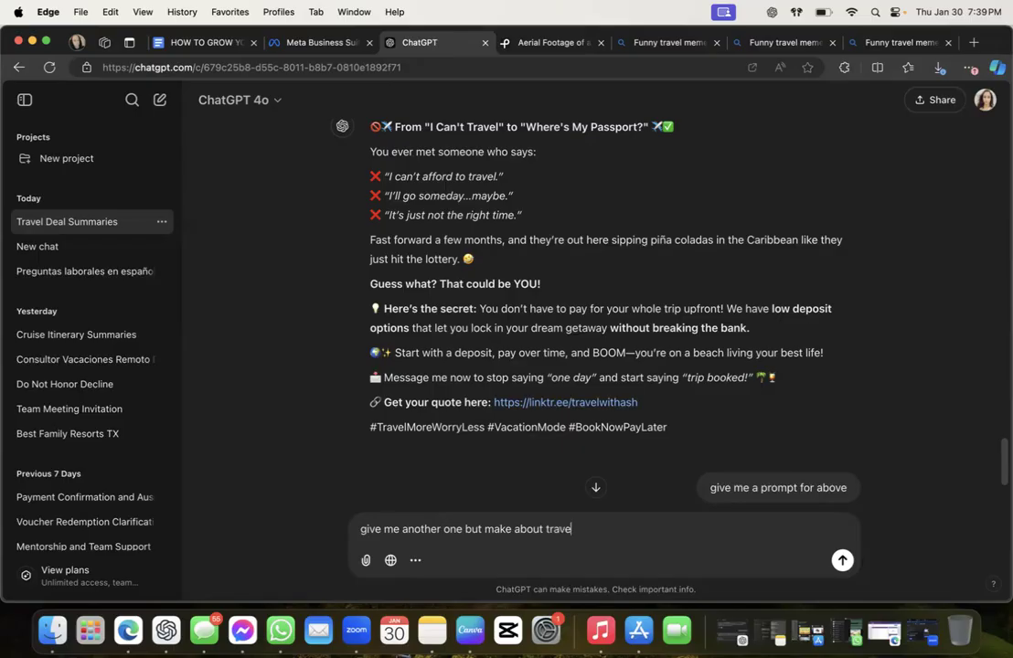
pyautogui.write('traveling with kids and make parent hu')
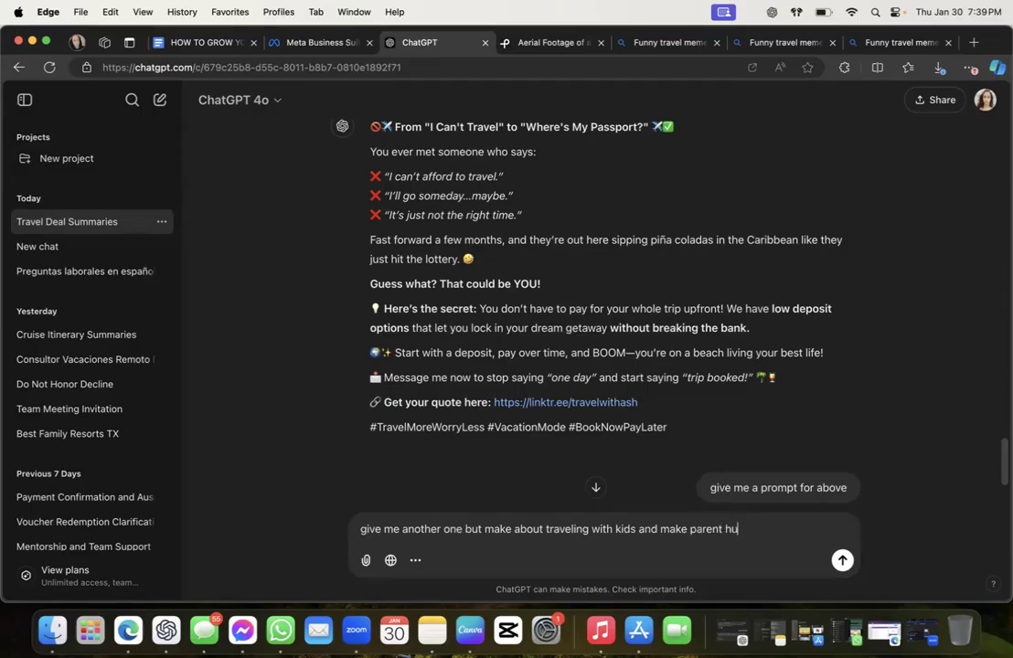
pyautogui.write('mo')
pyautogui.press('Return')
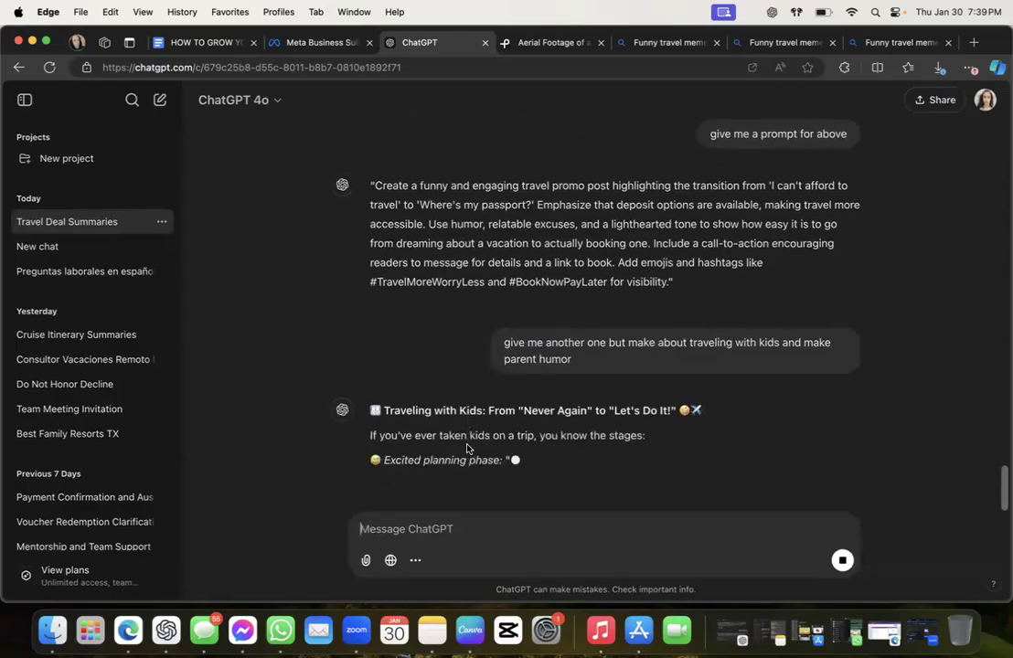
# Copy ChatGPT's travel promo prompt and insert a new paragraph below the personalizing sentence under Step 4 of the reach guide
pyautogui.click(397, 287)
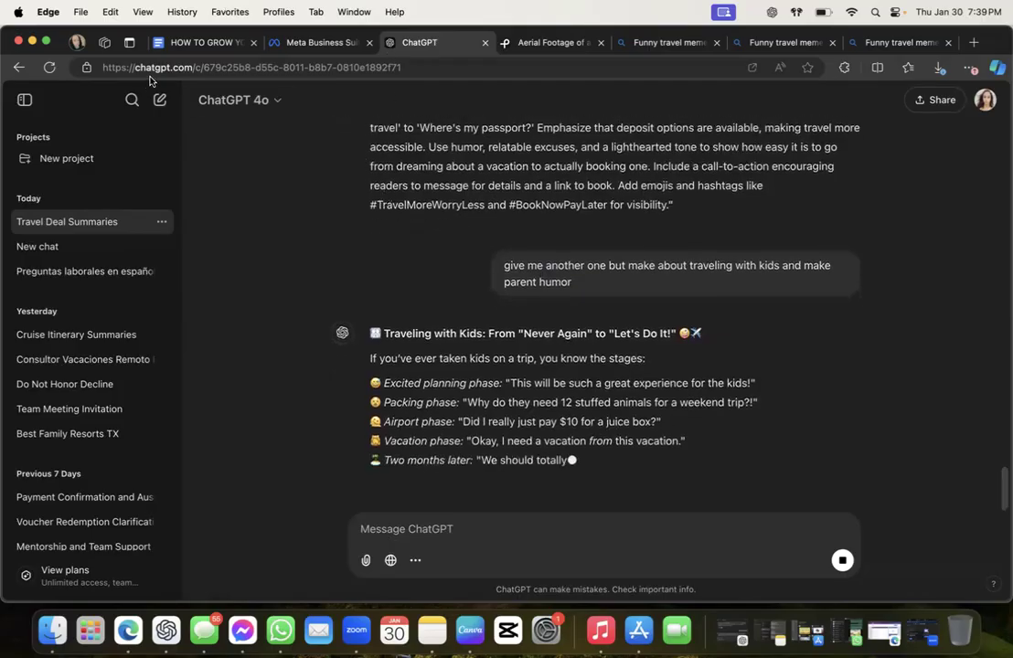
pyautogui.click(206, 42)
pyautogui.scroll(-5, 372, 448)
pyautogui.scroll(-3, 372, 447)
pyautogui.scroll(1, 372, 448)
pyautogui.scroll(-6, 372, 448)
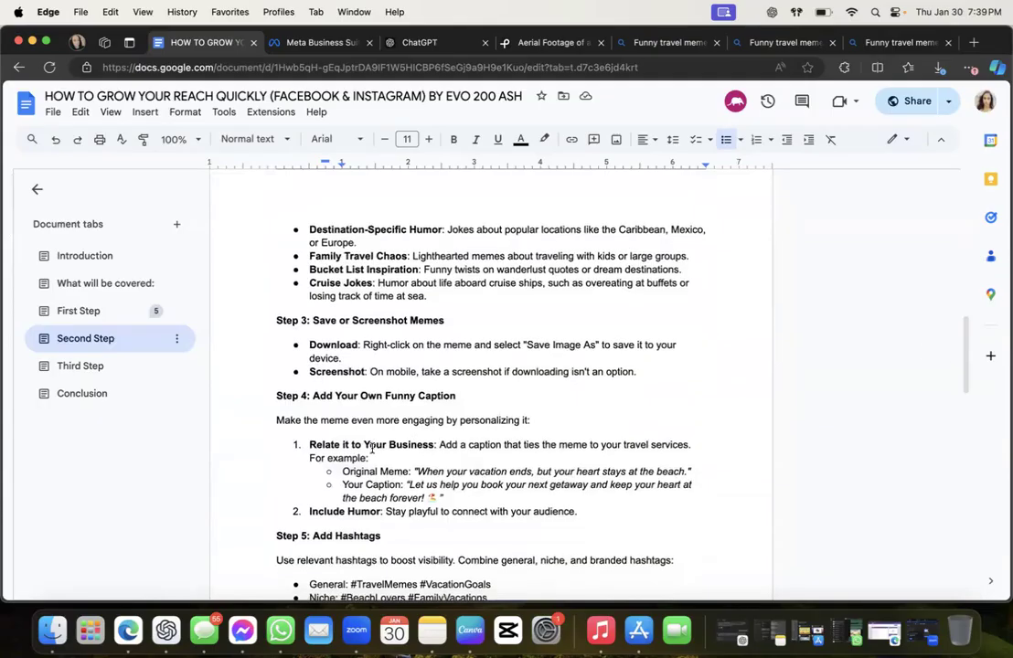
pyautogui.scroll(-2, 371, 448)
pyautogui.click(537, 356)
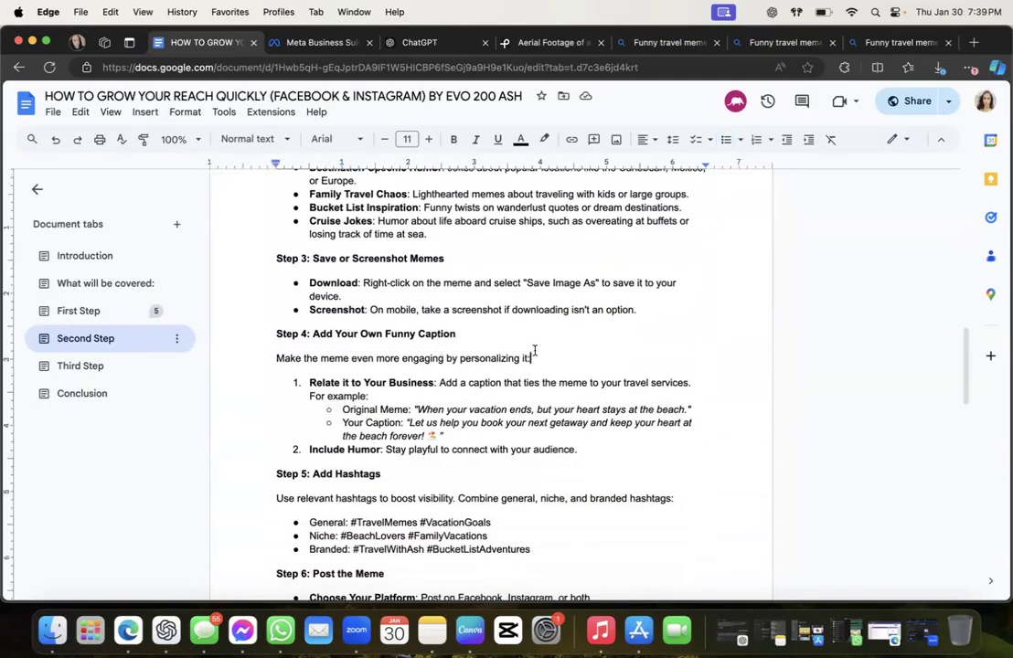
pyautogui.press('Return')
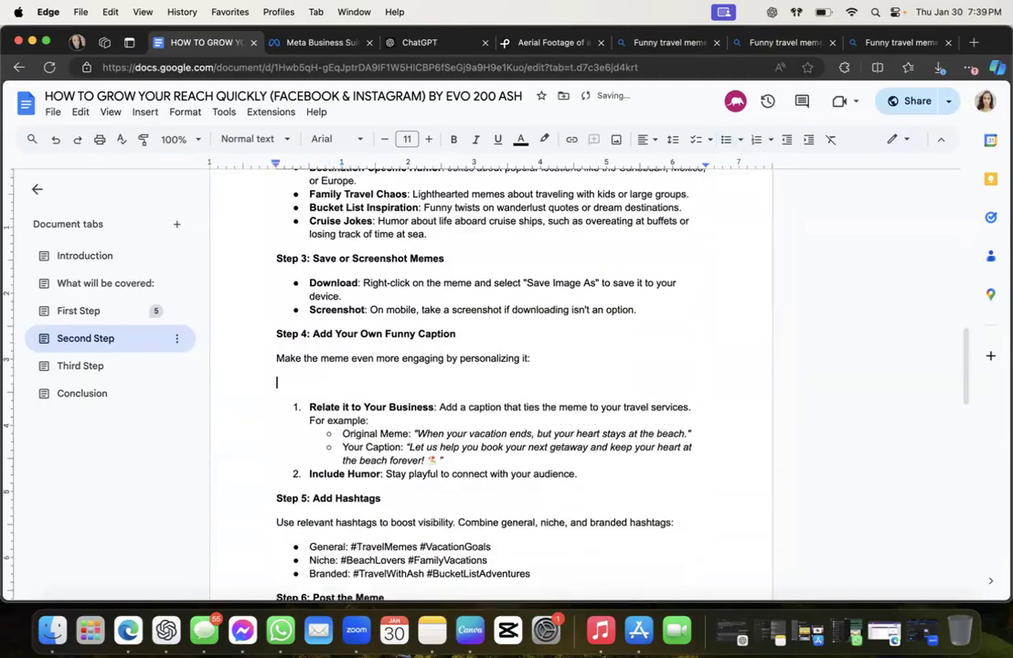
# Write "Make chat GPT write the caption by adding your prompt below and explaining the meme:" in the new Step 4 paragraph
pyautogui.write('Make chat GPT wrie')
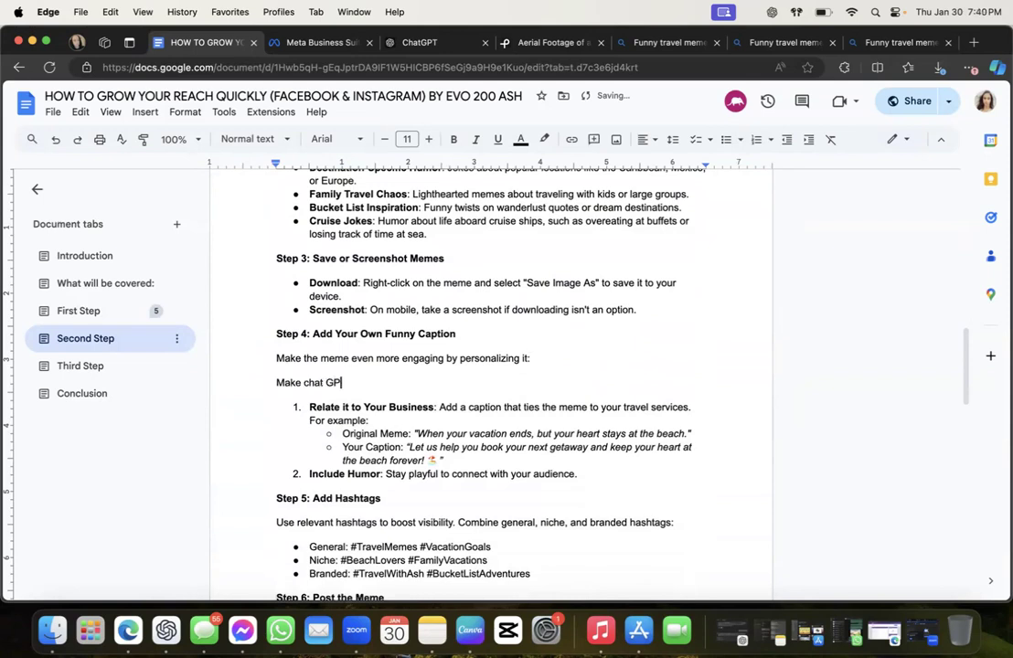
pyautogui.press('BackSpace')
pyautogui.write('te the cpatio')
pyautogui.press('BackSpace')
pyautogui.press('BackSpace')
pyautogui.press('BackSpace')
pyautogui.press('BackSpace')
pyautogui.press('BackSpace')
pyautogui.write('aption by adding your ')
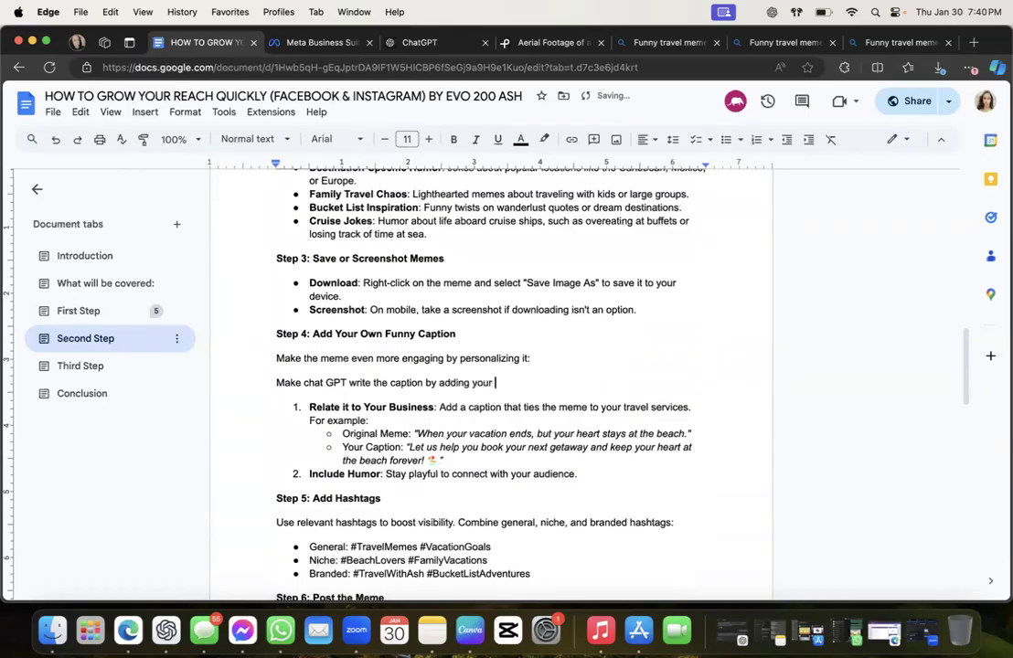
pyautogui.write('prompt below and explaining ')
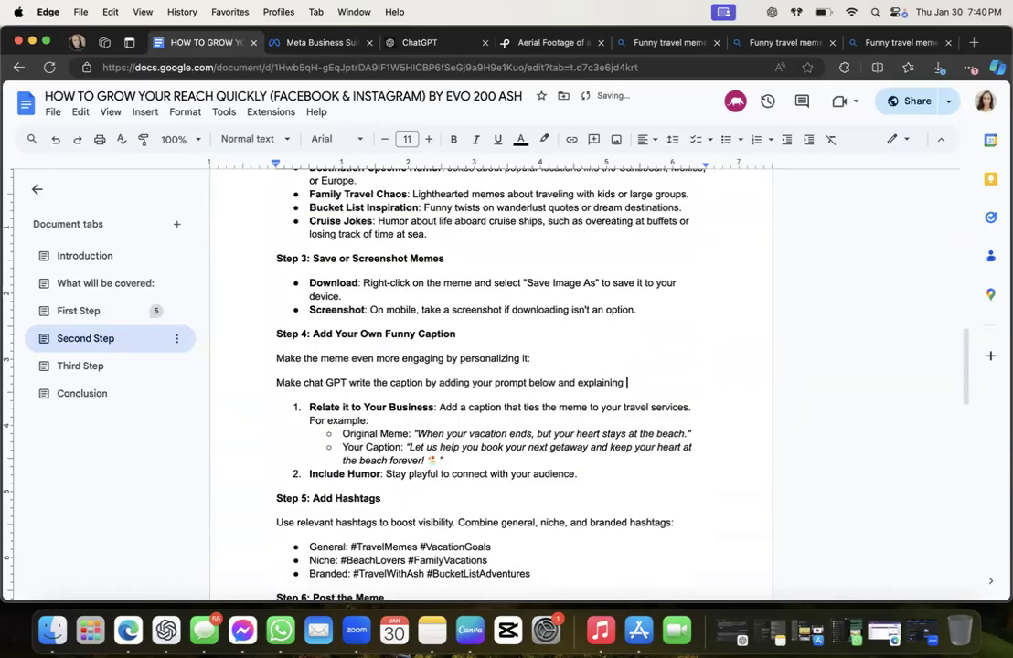
pyautogui.write('the meme:')
# Paste the copied promo prompt after the new sentence in Step 4 and remove the extra blank lines below it
pyautogui.press('super+v')
pyautogui.press('Return')
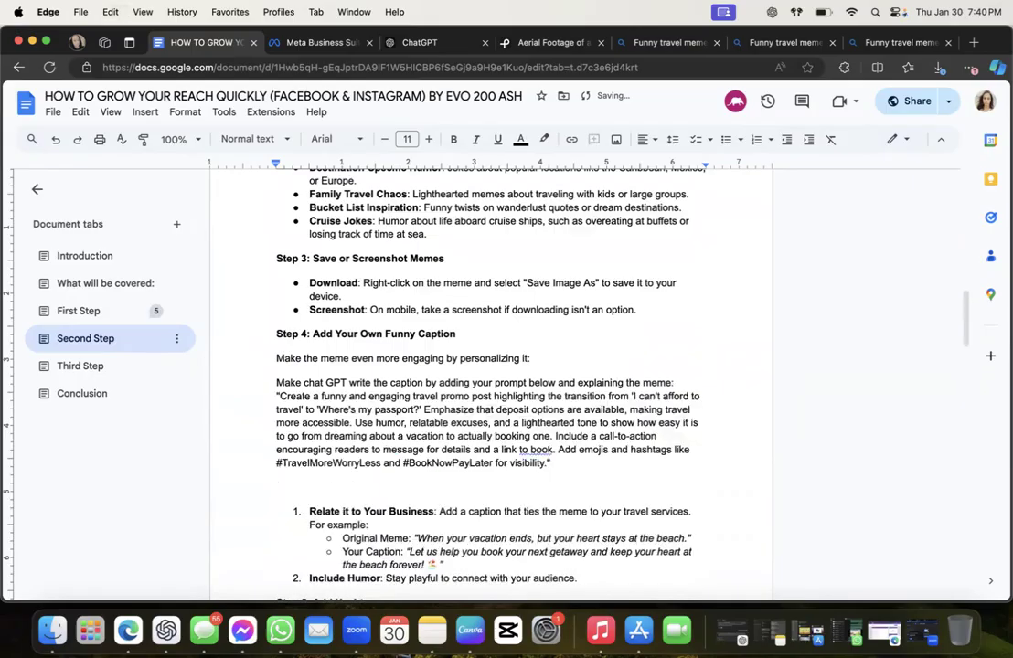
pyautogui.press('BackSpace')
pyautogui.press('BackSpace')
pyautogui.scroll(-2, 466, 433)
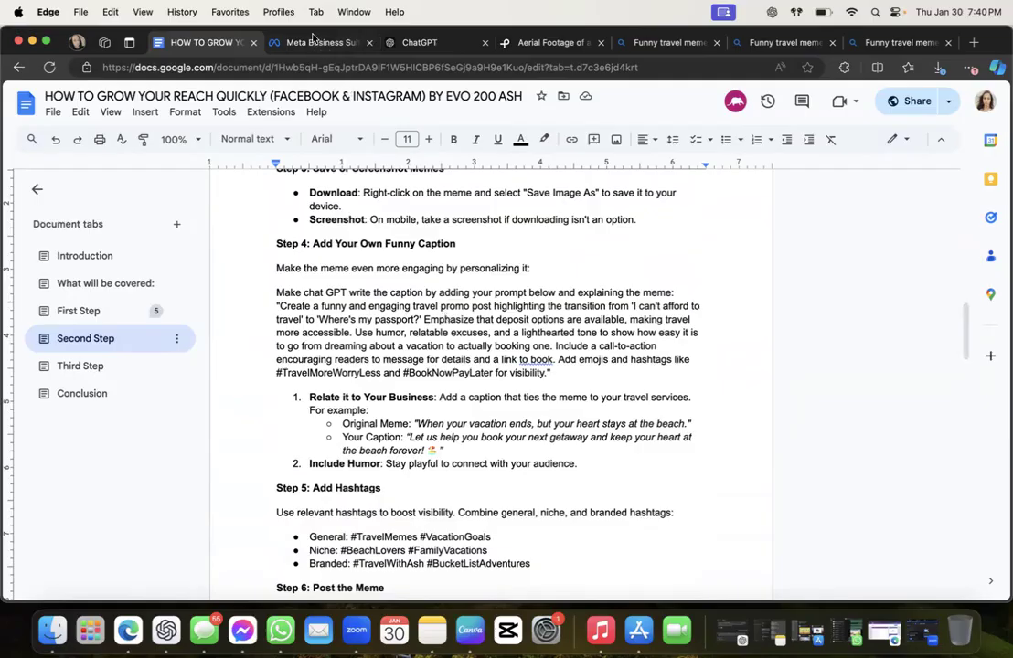
# Review ChatGPT's "Traveling with Kids" caption and copy the whole response
pyautogui.click(283, 42)
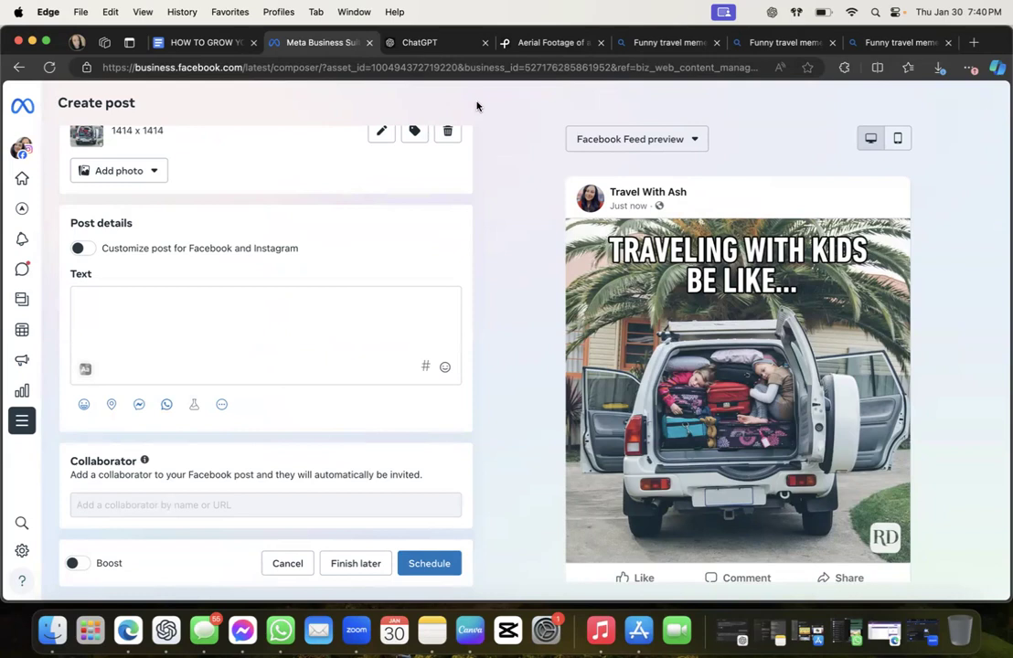
pyautogui.click(536, 41)
pyautogui.click(425, 41)
pyautogui.scroll(3, 464, 359)
pyautogui.scroll(-4, 463, 357)
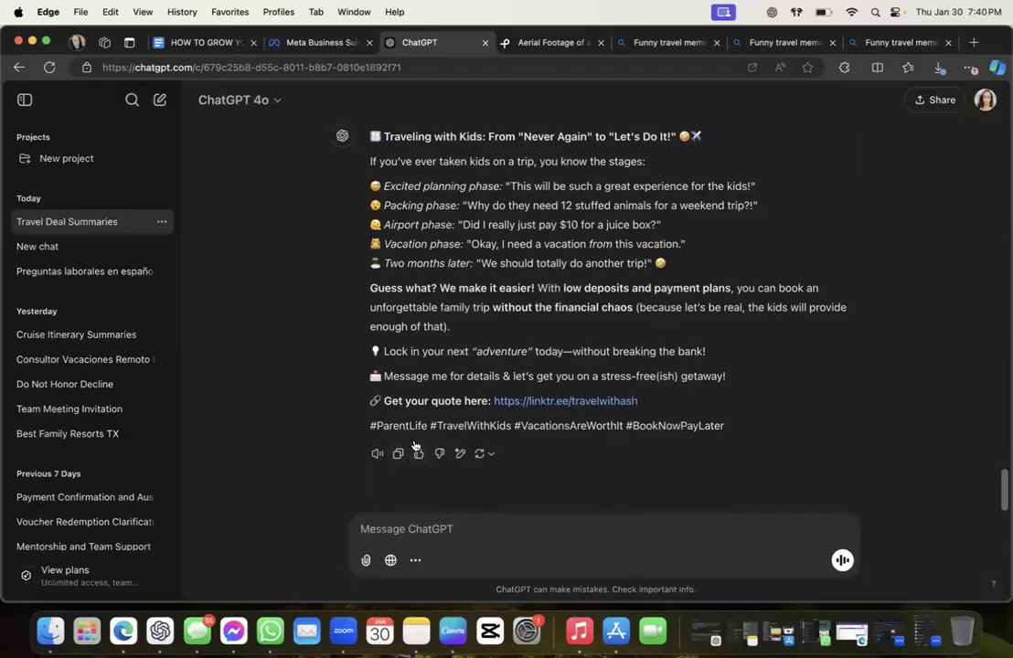
pyautogui.scroll(2, 414, 445)
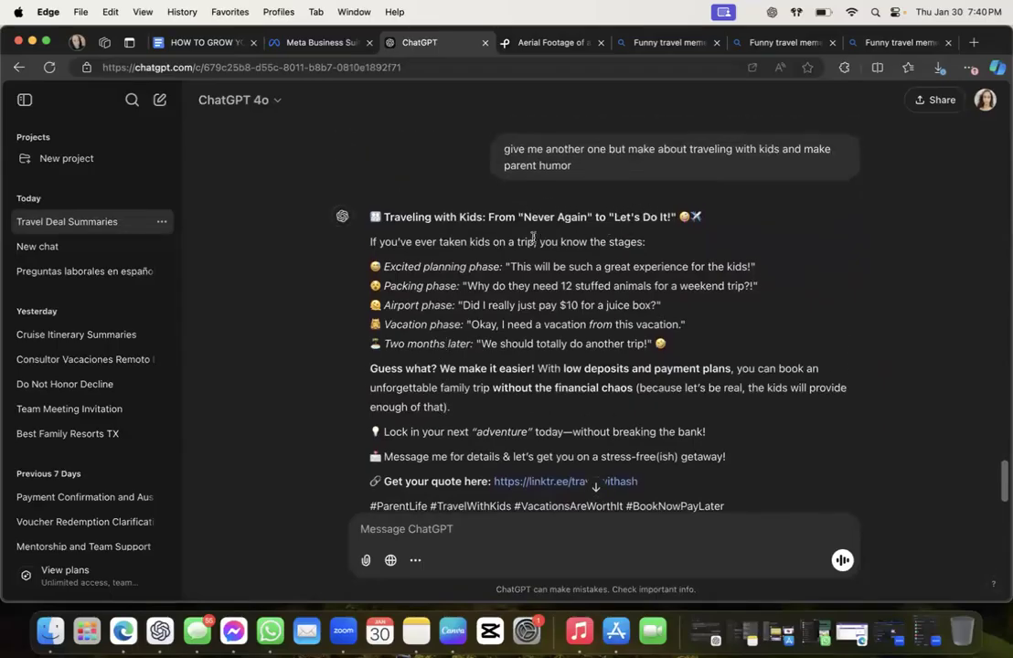
pyautogui.scroll(-2, 533, 237)
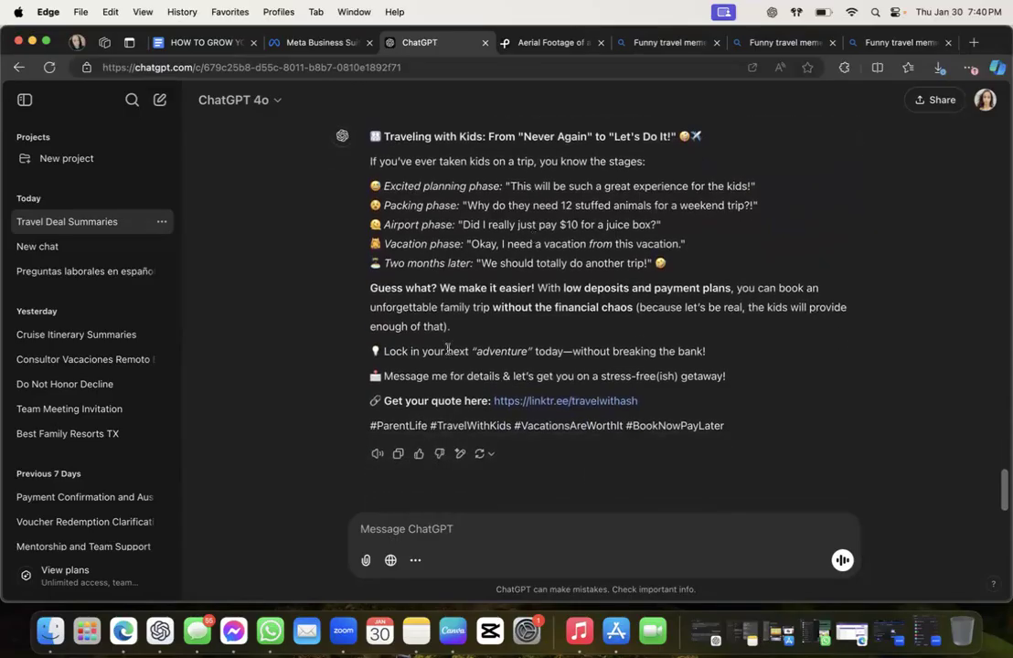
pyautogui.click(400, 455)
# Paste the copied "Traveling with Kids" caption into the text of the scheduled Facebook and Instagram post
pyautogui.click(192, 42)
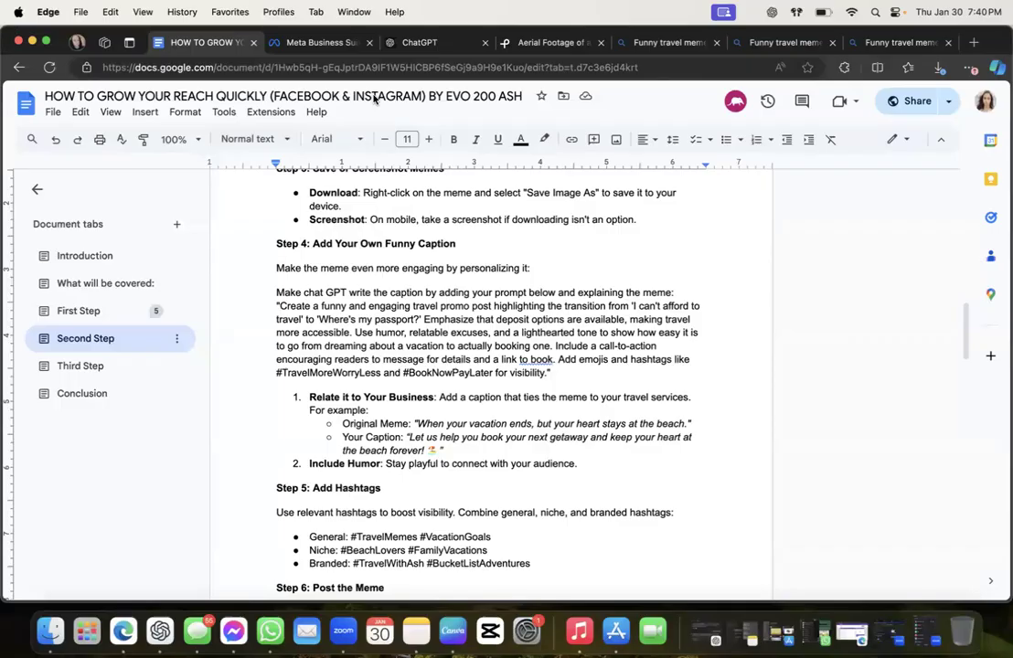
pyautogui.click(315, 43)
pyautogui.click(299, 350)
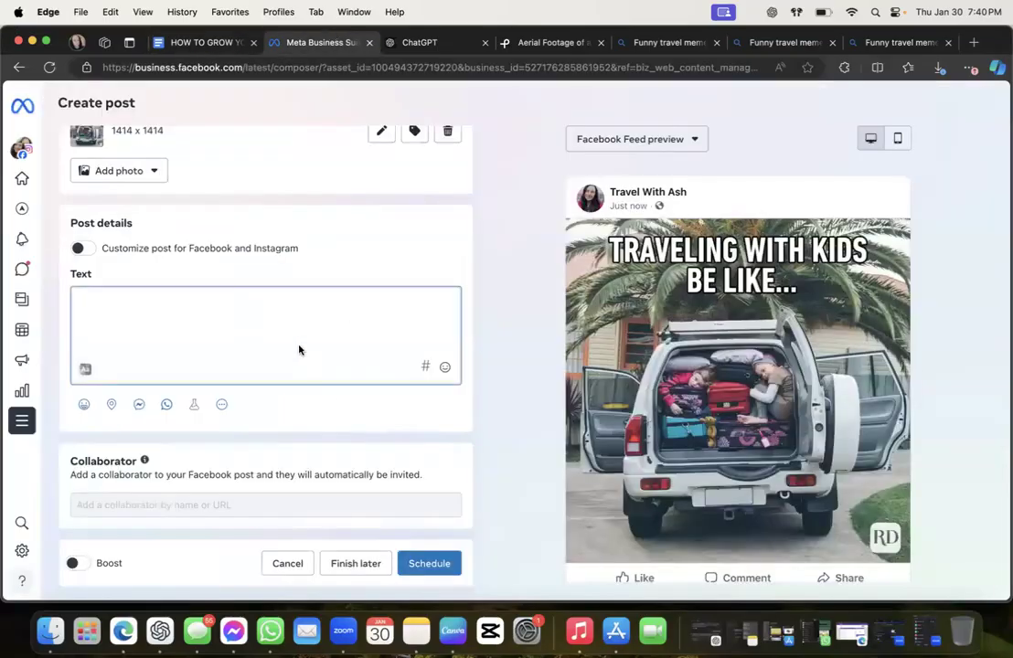
pyautogui.press('super+v')
# Remove the asterisks around "Get your quote here:" in the caption
pyautogui.click(101, 415)
pyautogui.press('BackSpace')
pyautogui.press('BackSpace')
pyautogui.click(190, 415)
pyautogui.press('BackSpace')
pyautogui.press('BackSpace')
pyautogui.press('BackSpace')
pyautogui.doubleClick(193, 415)
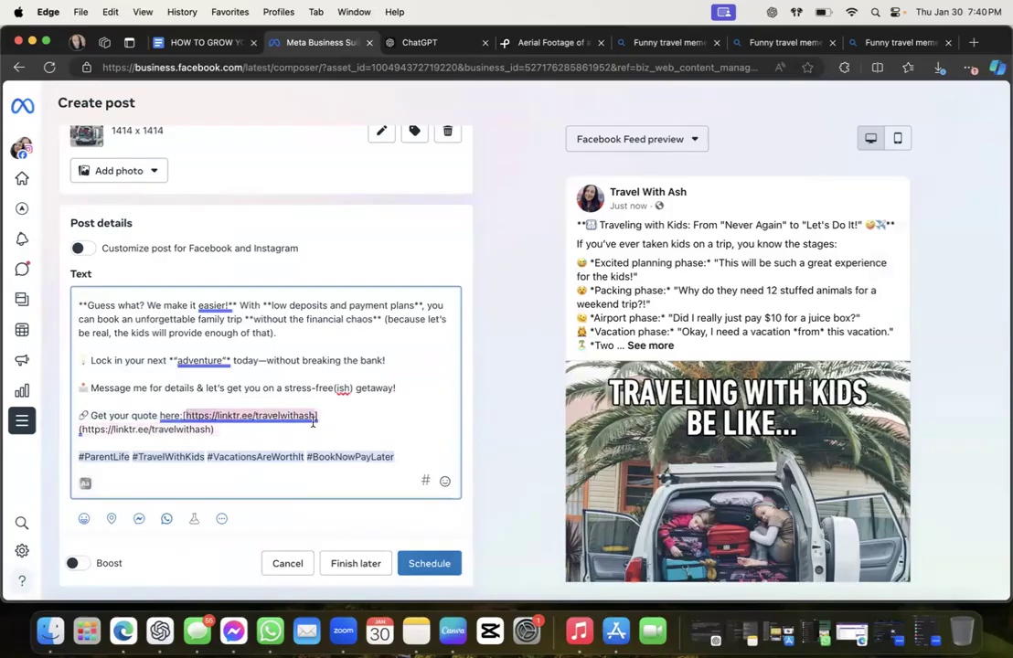
pyautogui.press('BackSpace')
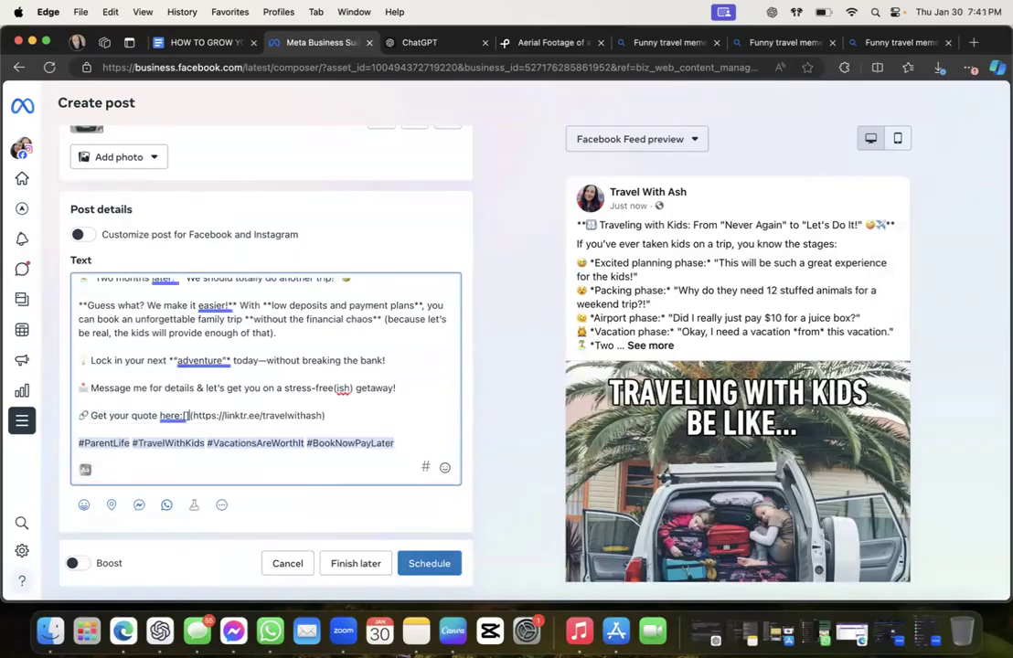
pyautogui.press('BackSpace')
pyautogui.press('BackSpace')
pyautogui.click(357, 411)
pyautogui.press('BackSpace')
pyautogui.press('BackSpace')
pyautogui.press('BackSpace')
pyautogui.write('h')
pyautogui.click(184, 416)
pyautogui.press('BackSpace')
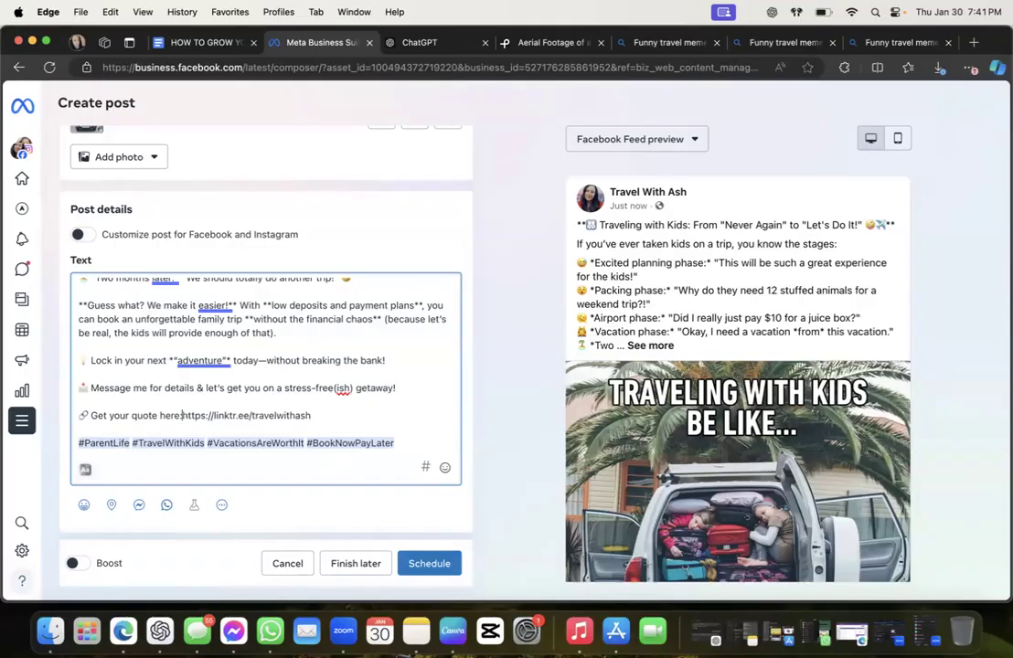
# Remove the asterisks at both ends of the caption's "Traveling with Kids" title line
pyautogui.scroll(5, 149, 320)
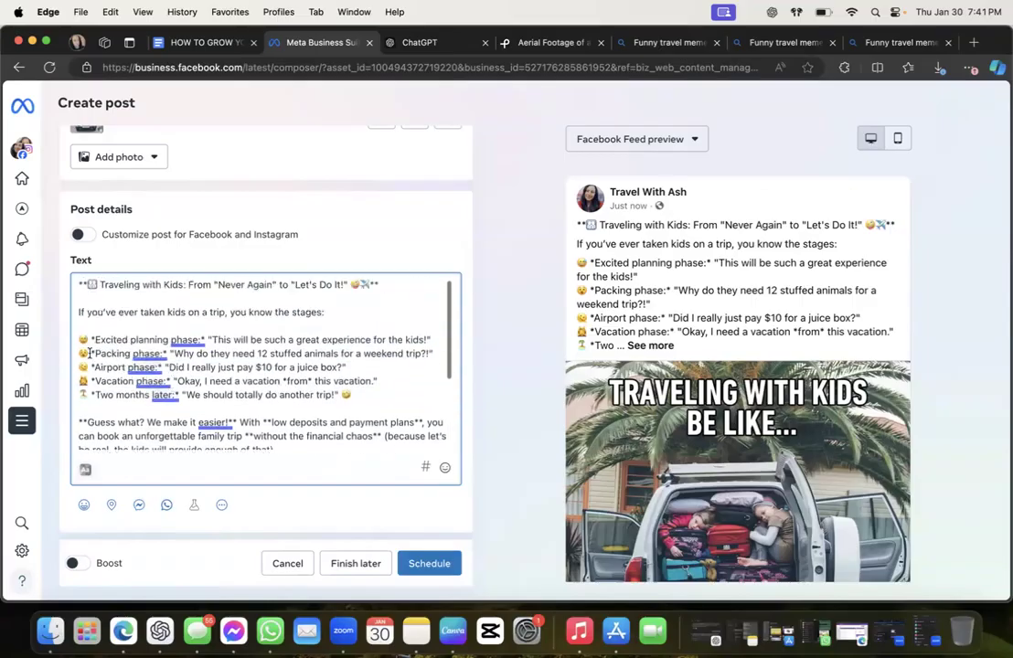
pyautogui.click(84, 284)
pyautogui.press('BackSpace')
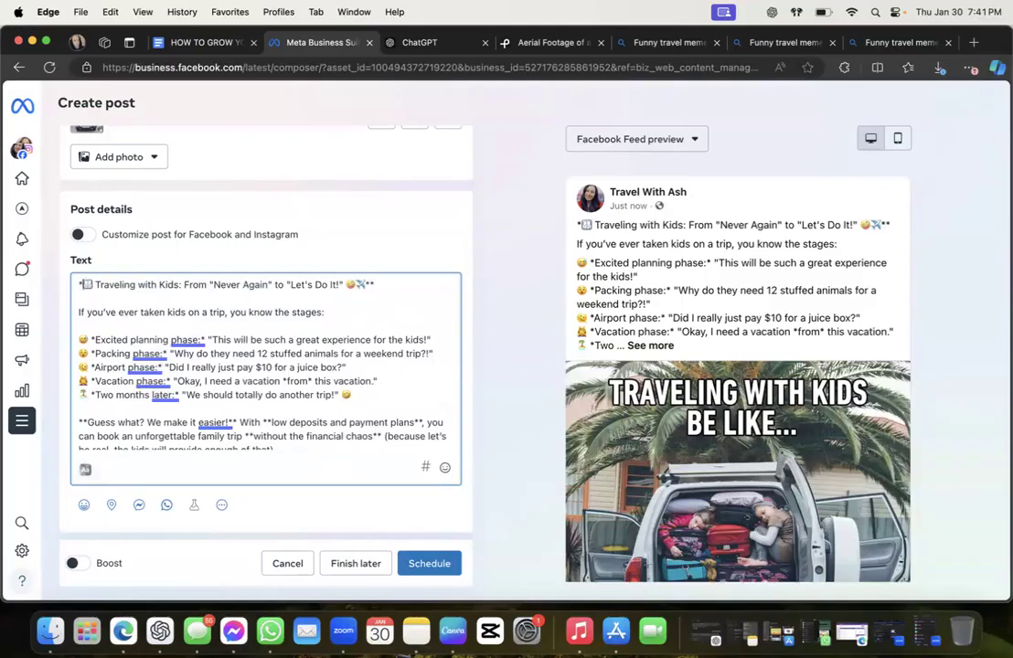
pyautogui.press('BackSpace')
pyautogui.click(375, 283)
pyautogui.press('BackSpace')
pyautogui.press('BackSpace')
pyautogui.scroll(-3, 273, 368)
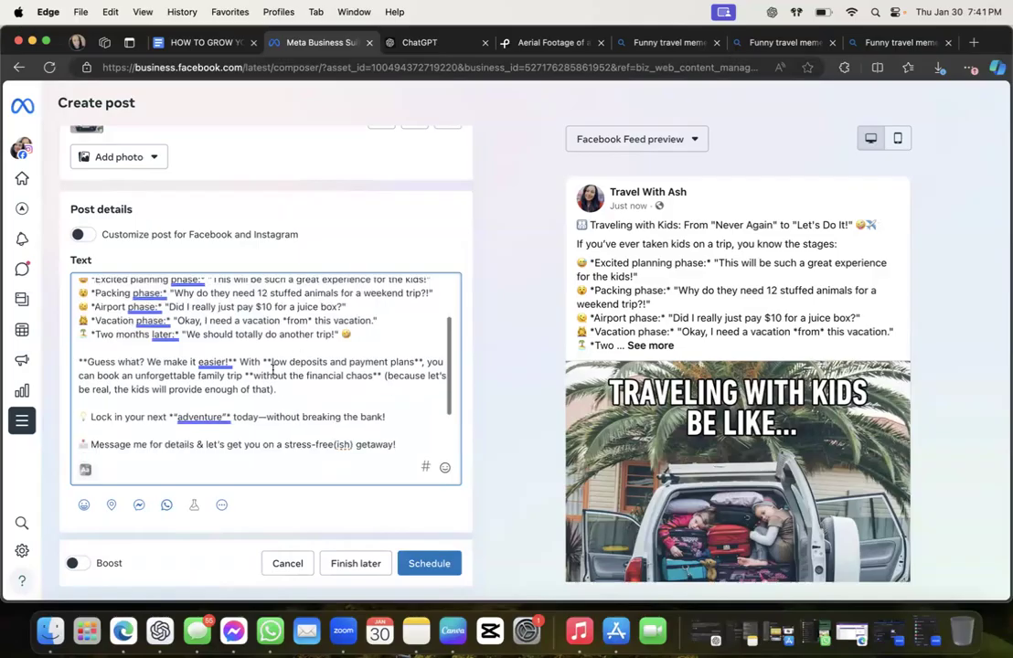
# Remove the asterisks around "Guess what? We make it easier!" in the caption
pyautogui.click(236, 364)
pyautogui.press('BackSpace')
pyautogui.press('BackSpace')
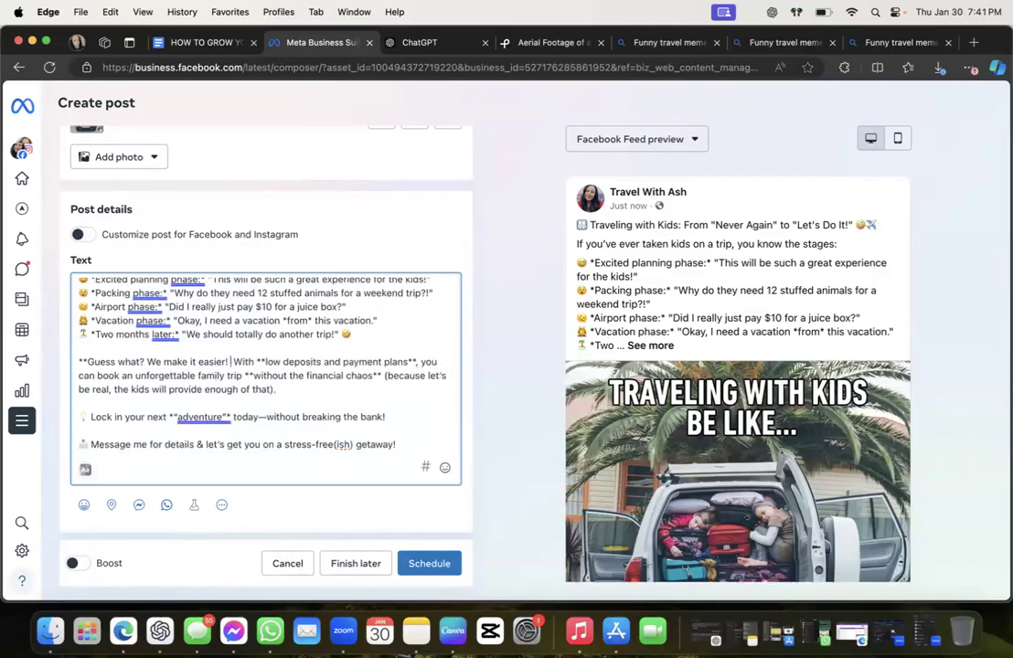
pyautogui.click(84, 361)
pyautogui.press('BackSpace')
pyautogui.press('BackSpace')
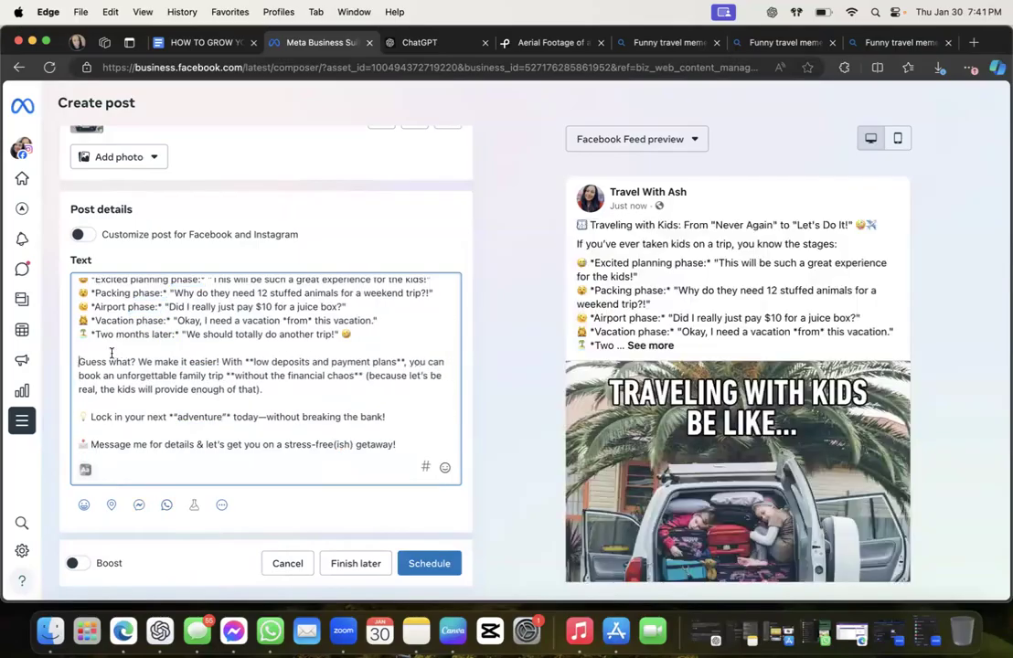
# Remove the asterisks around "low deposits and payment plans" in the caption
pyautogui.click(253, 362)
pyautogui.press('BackSpace')
pyautogui.press('BackSpace')
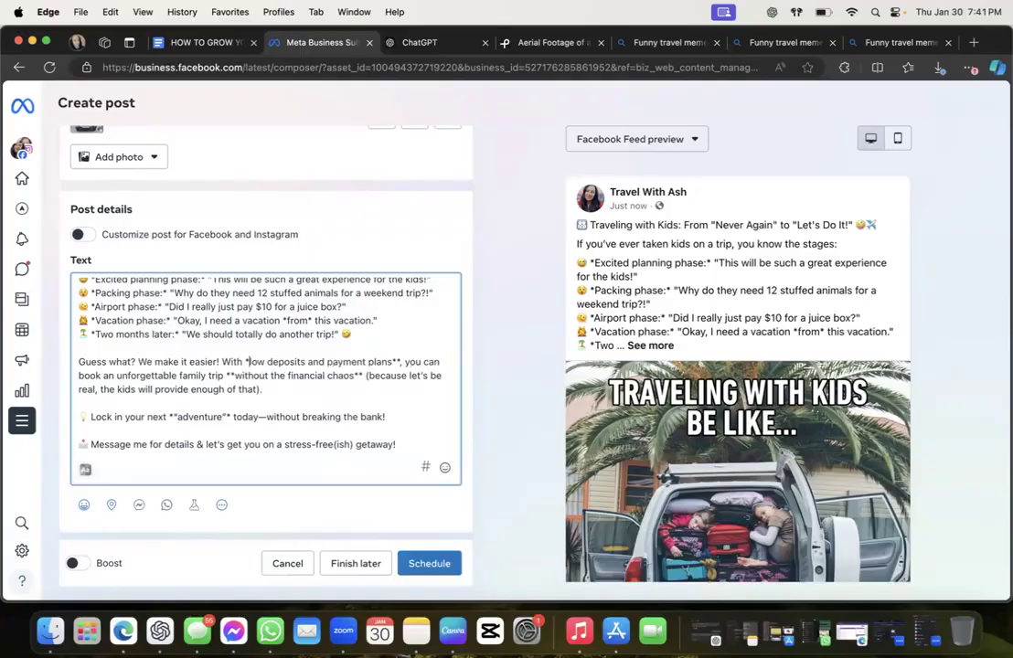
pyautogui.click(392, 362)
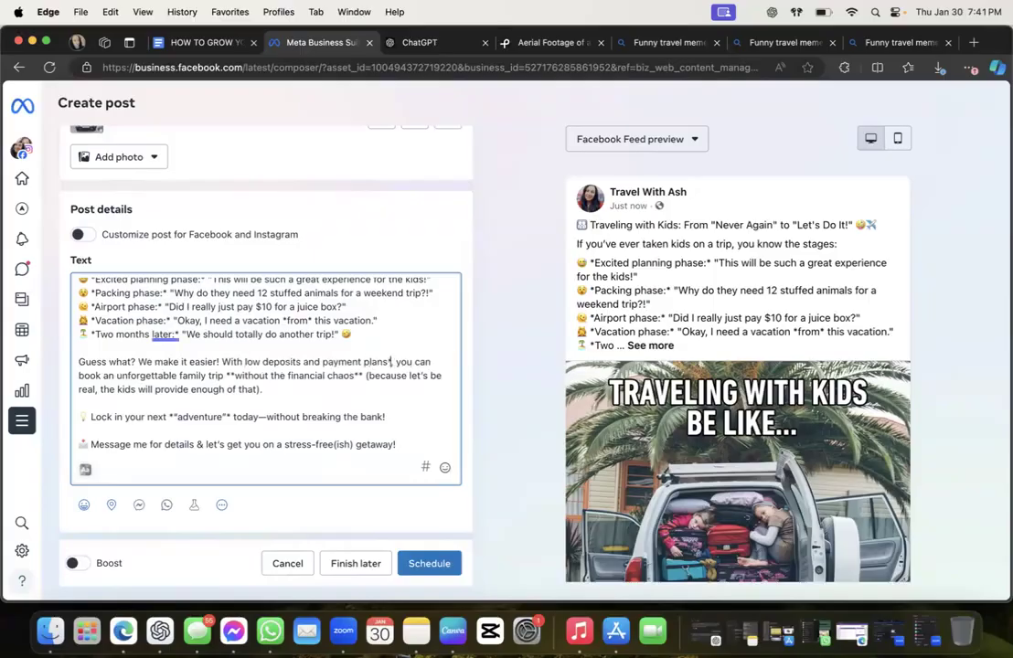
pyautogui.press('BackSpace')
pyautogui.press('BackSpace')
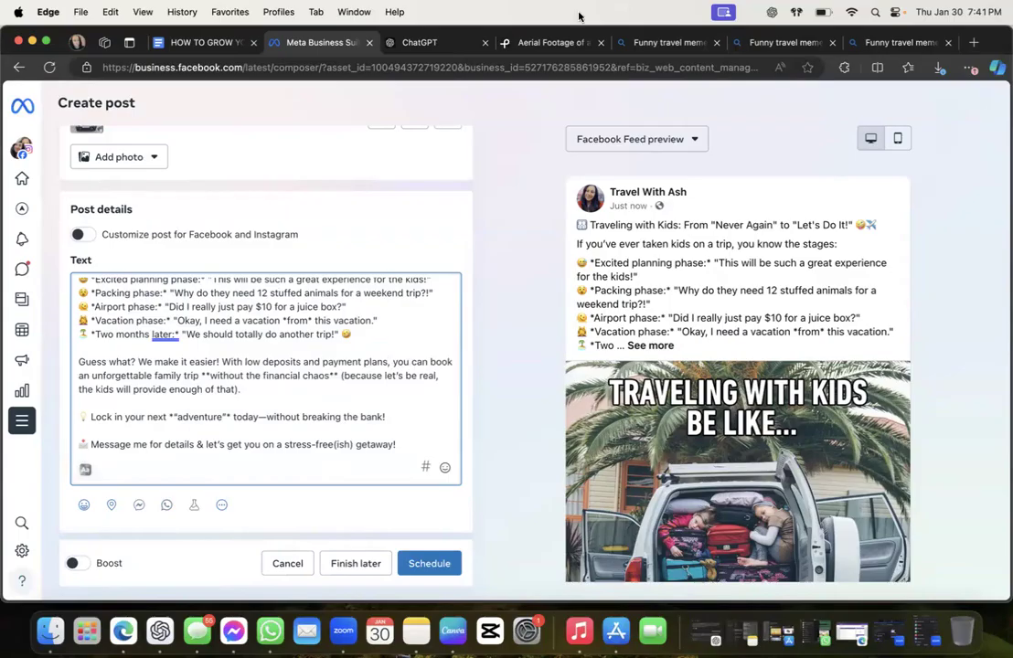
# Compare the caption with the original in ChatGPT and remove the asterisks around "adventure" in the post text
pyautogui.click(409, 40)
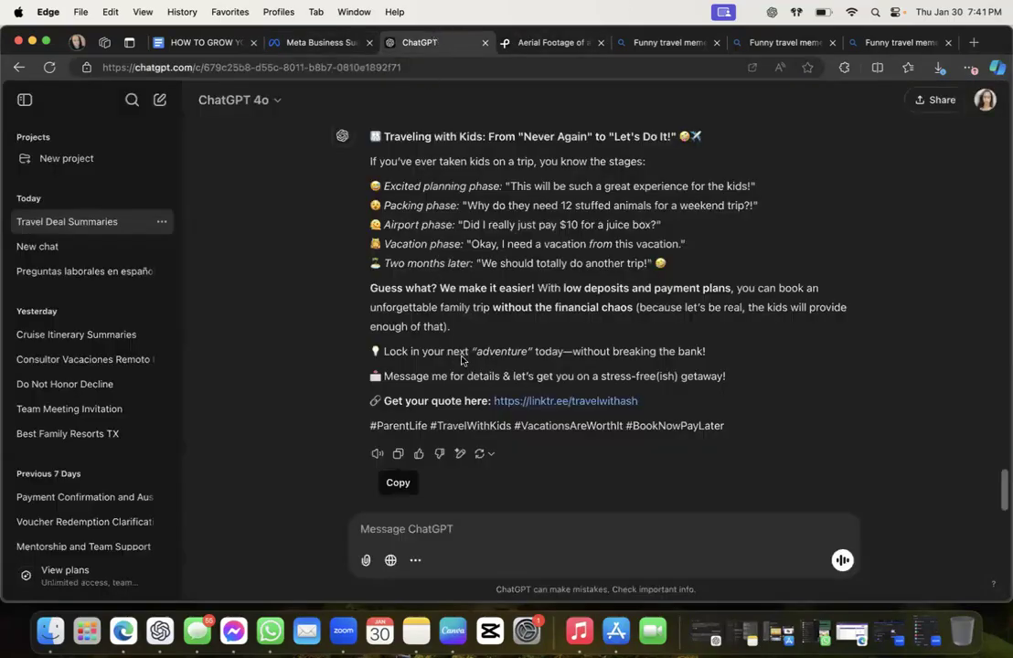
pyautogui.click(325, 40)
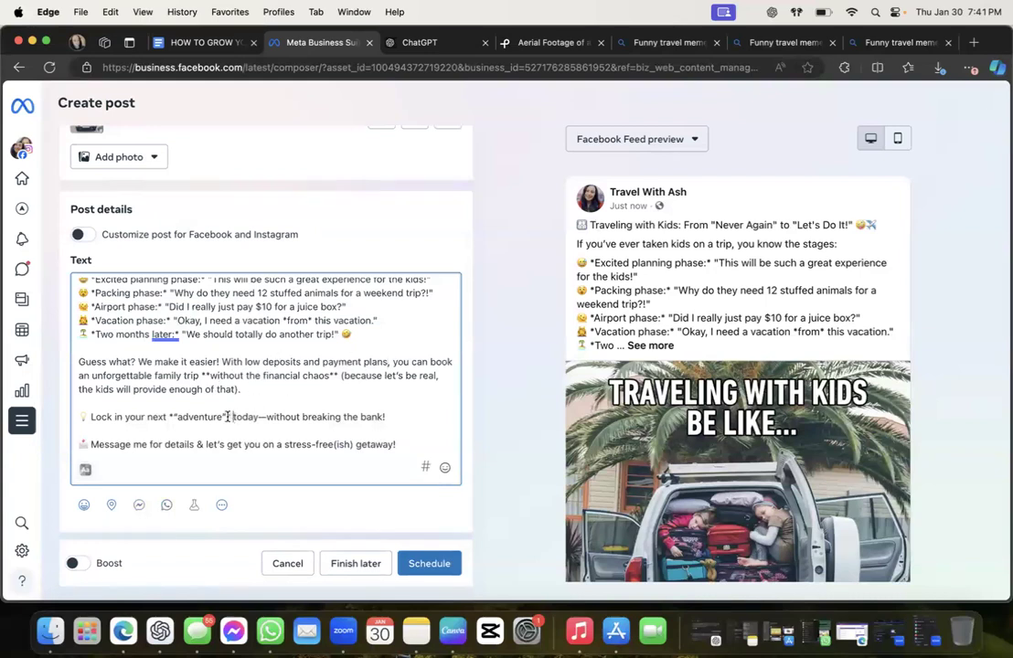
pyautogui.press('BackSpace')
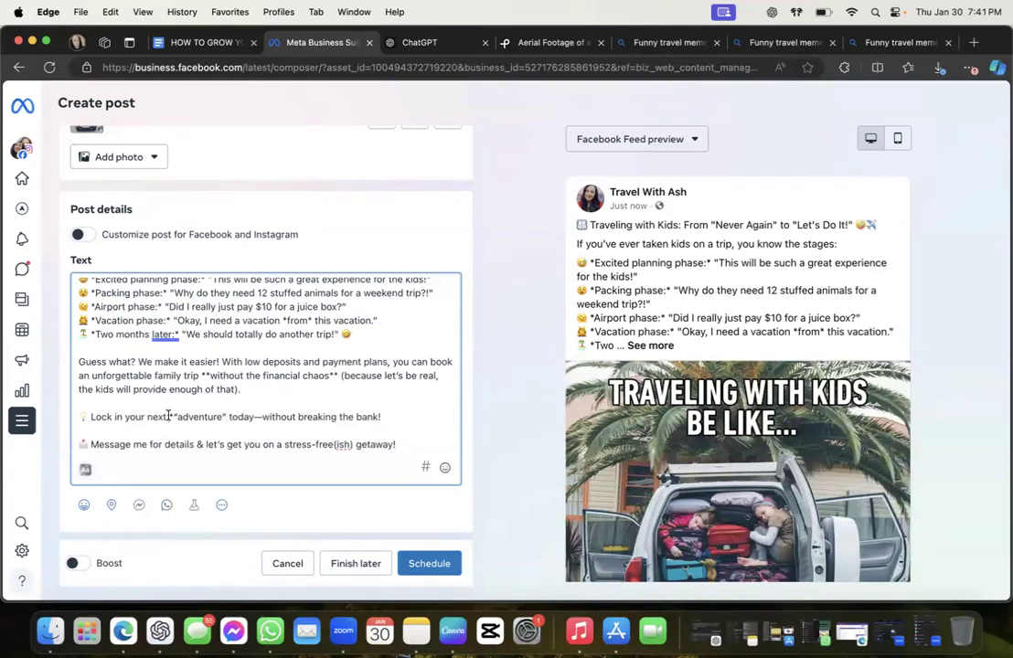
pyautogui.click(170, 416)
pyautogui.press('BackSpace')
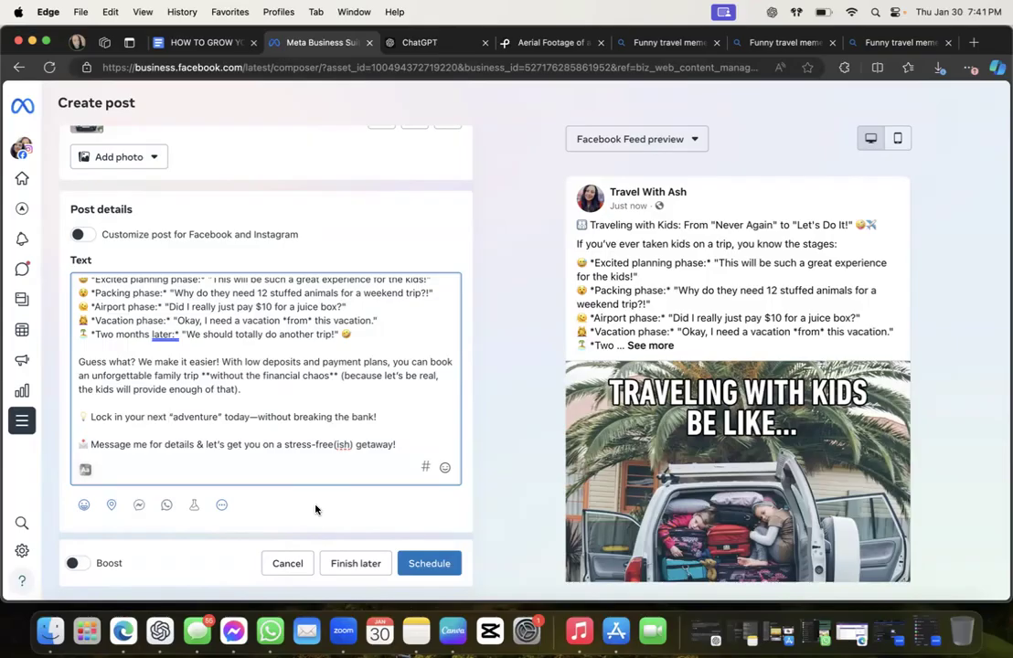
# Check the rest of the caption and the scheduling options, then schedule the post for Feb 2, 2025 at 12:00 PM on Facebook and Instagram
pyautogui.scroll(-2, 364, 437)
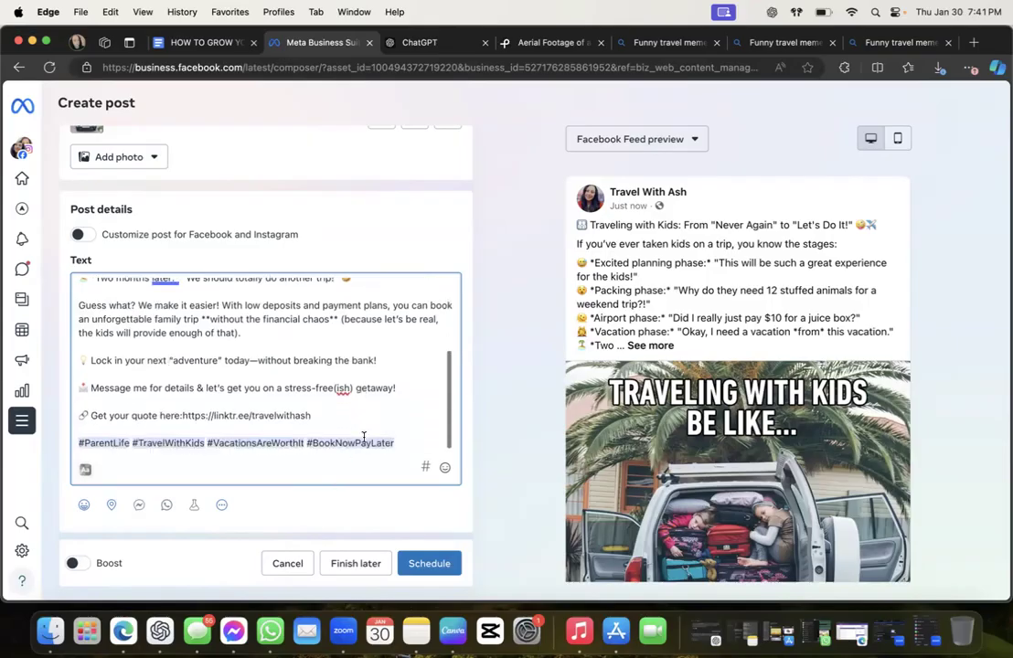
pyautogui.scroll(4, 364, 437)
pyautogui.scroll(-4, 363, 438)
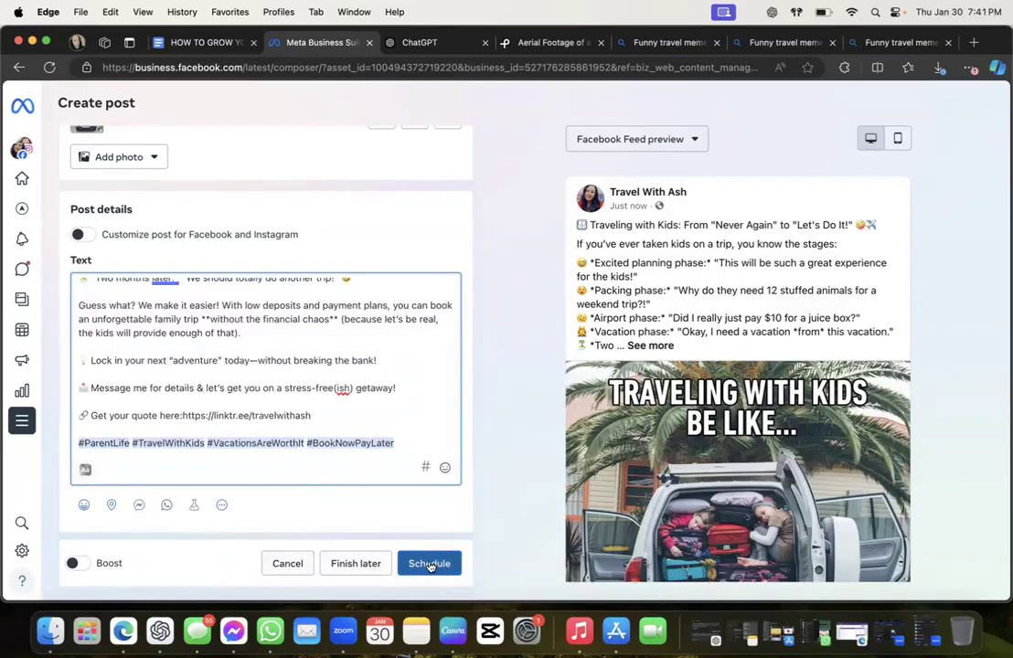
pyautogui.scroll(-10, 388, 407)
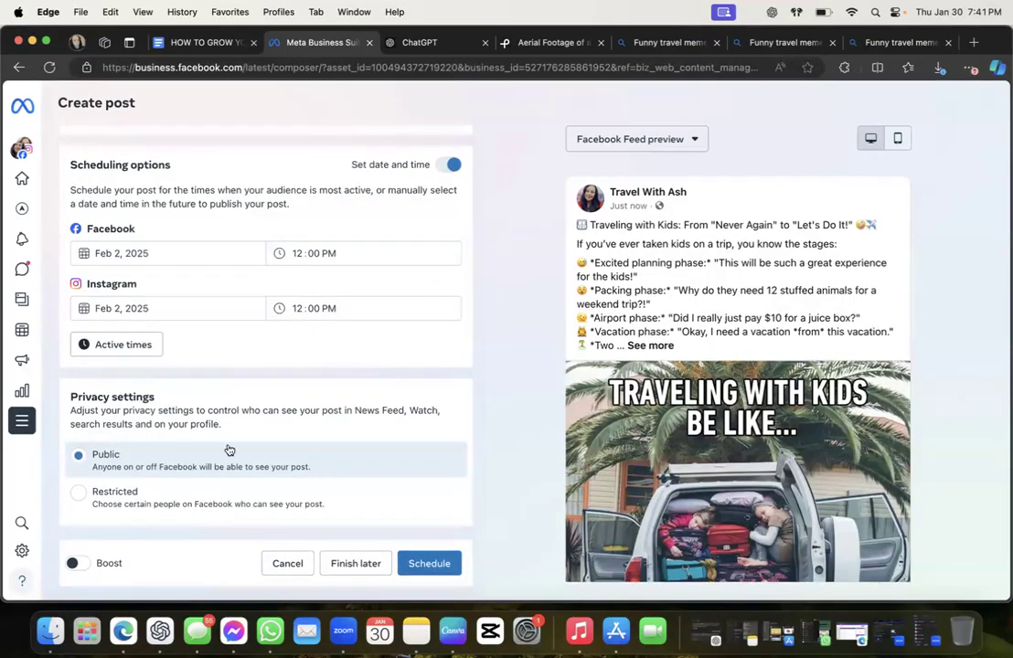
pyautogui.click(430, 561)
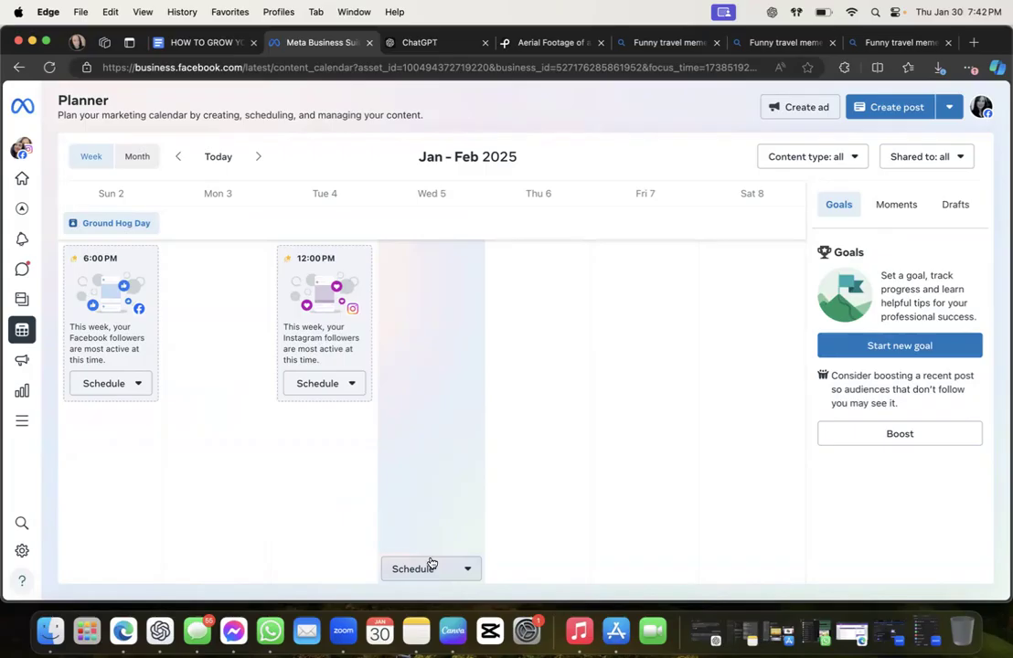
# Return to the reach guide and review the Second Step's remaining scheduling instructions and its benefits of using memes
pyautogui.click(192, 42)
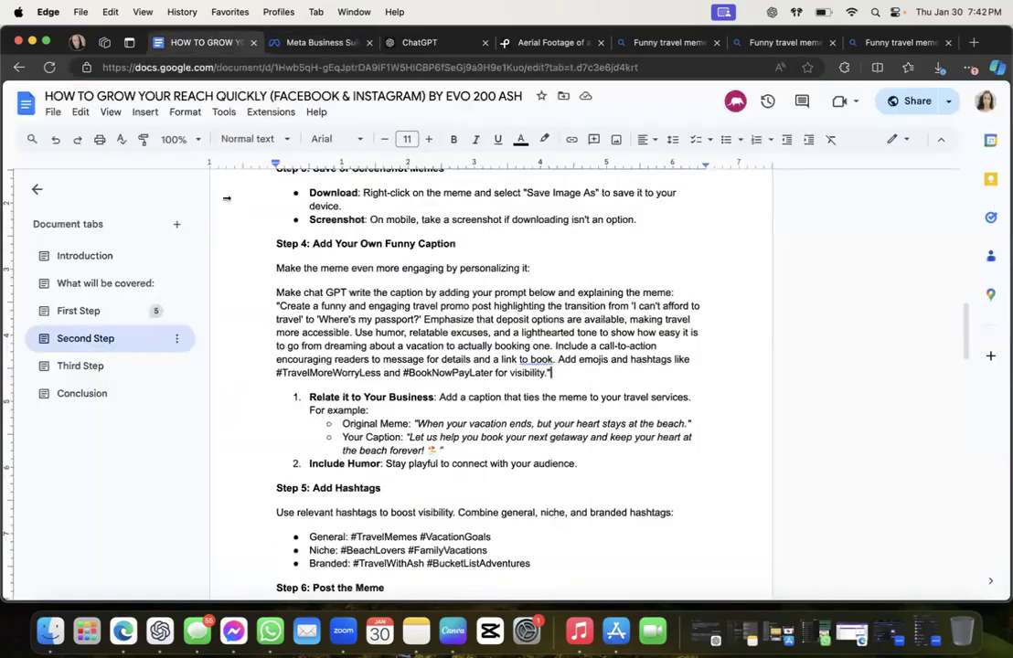
pyautogui.scroll(-4, 302, 338)
pyautogui.scroll(-10, 326, 343)
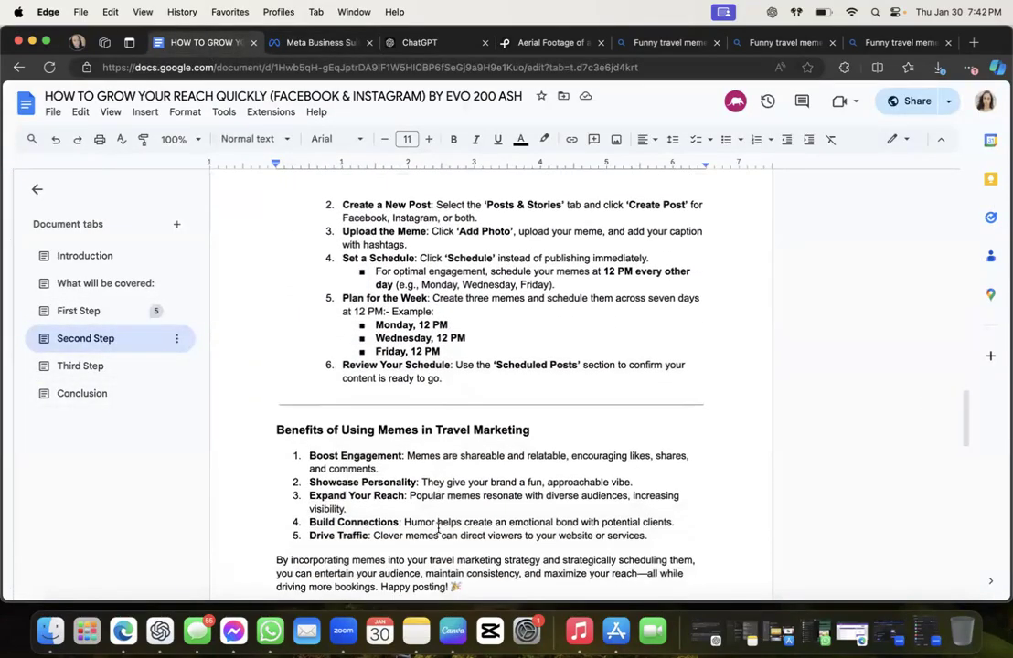
pyautogui.scroll(-1, 437, 528)
pyautogui.scroll(-3, 467, 505)
pyautogui.scroll(3, 466, 503)
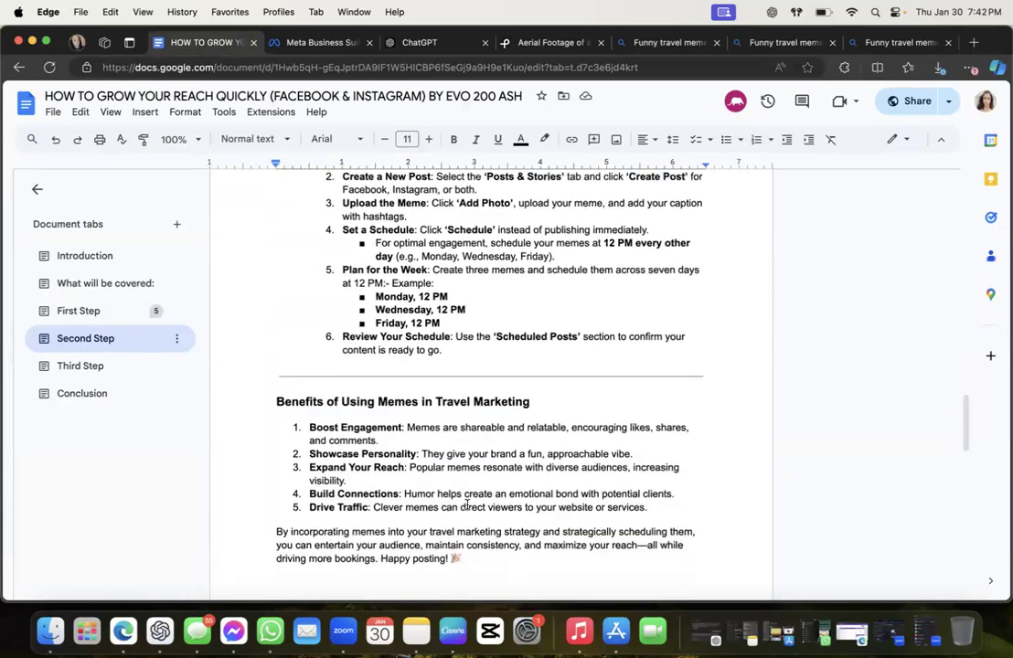
# In the guide's Third Step, add the prompt bullet "Tell them about my specialities" below the call-to-action bullet
pyautogui.click(82, 368)
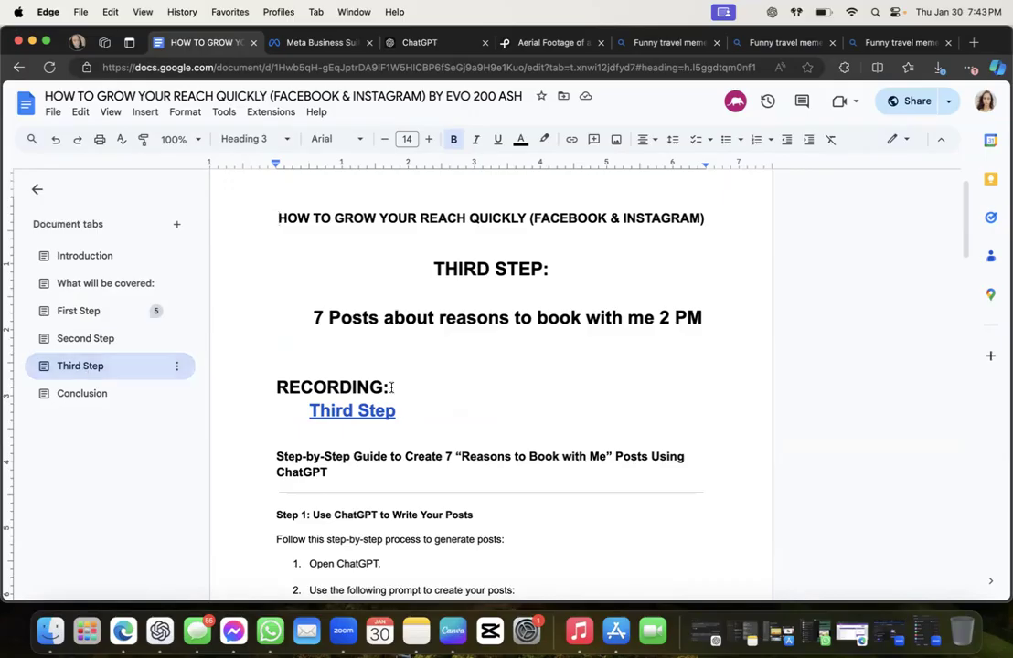
pyautogui.scroll(-5, 390, 387)
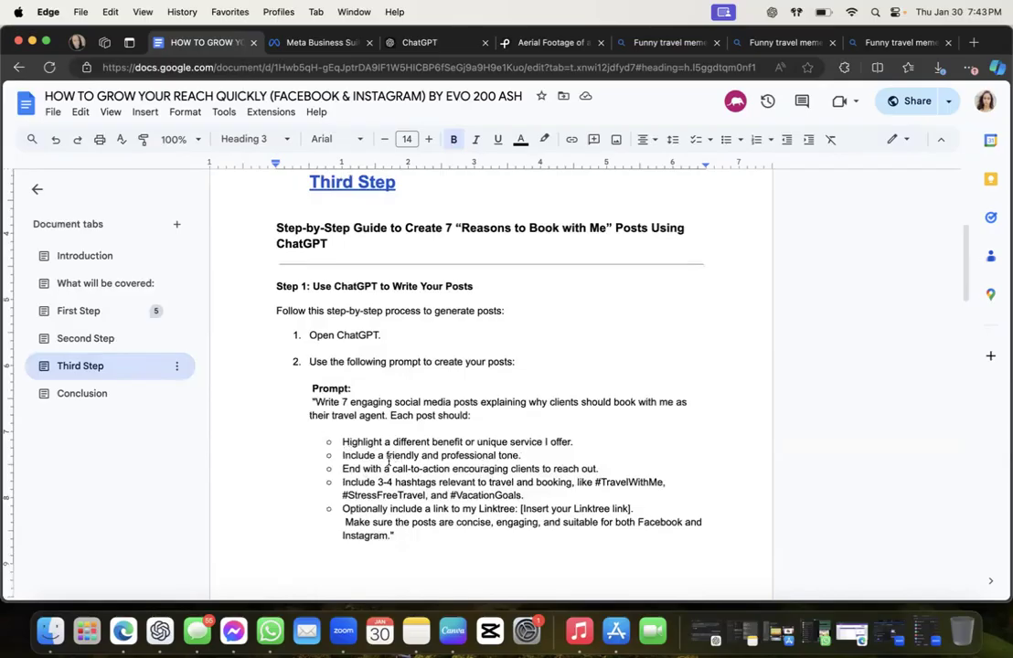
pyautogui.click(601, 467)
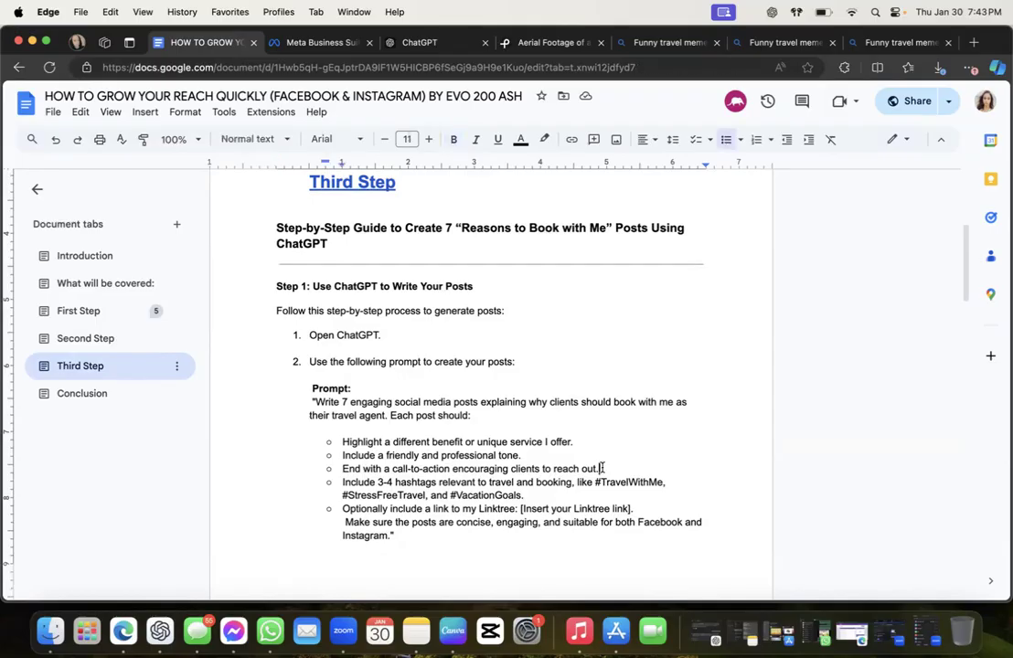
pyautogui.press('Return')
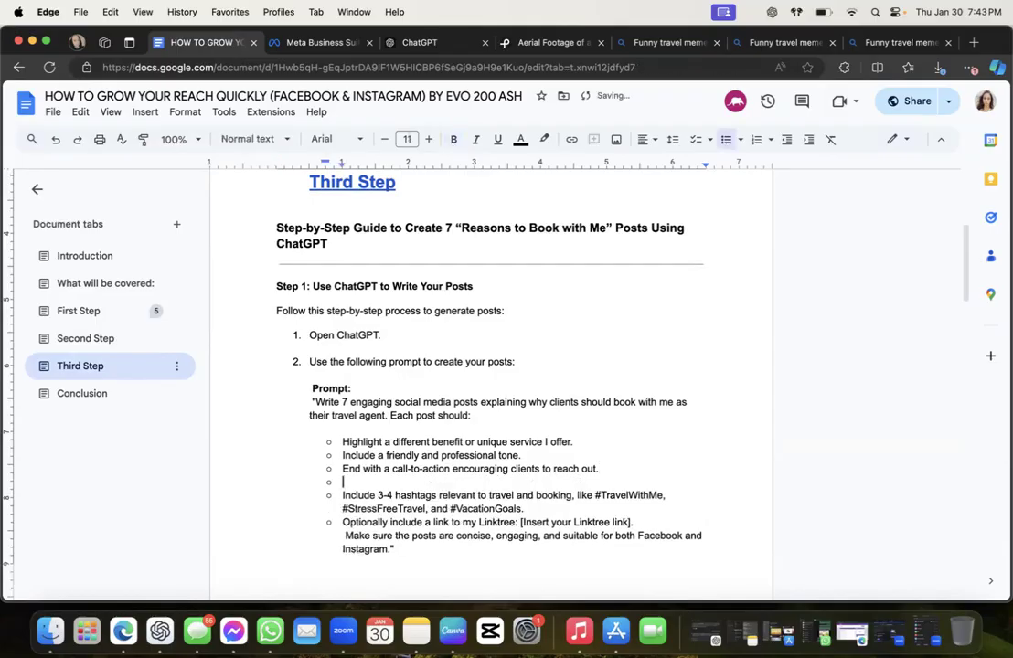
pyautogui.write('Tell them abou')
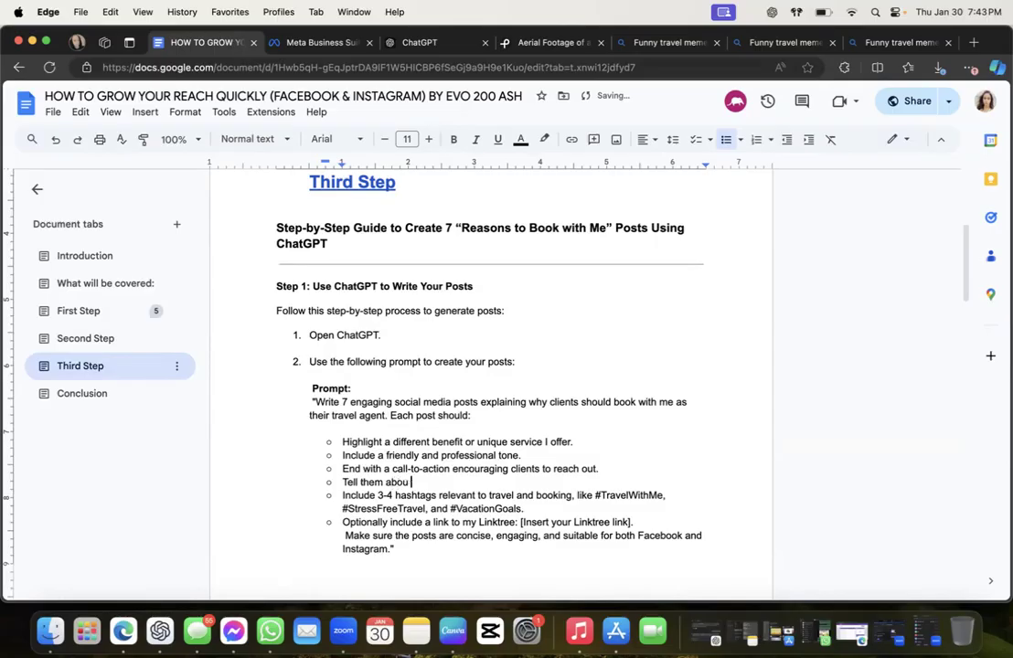
pyautogui.write('t my specialities')
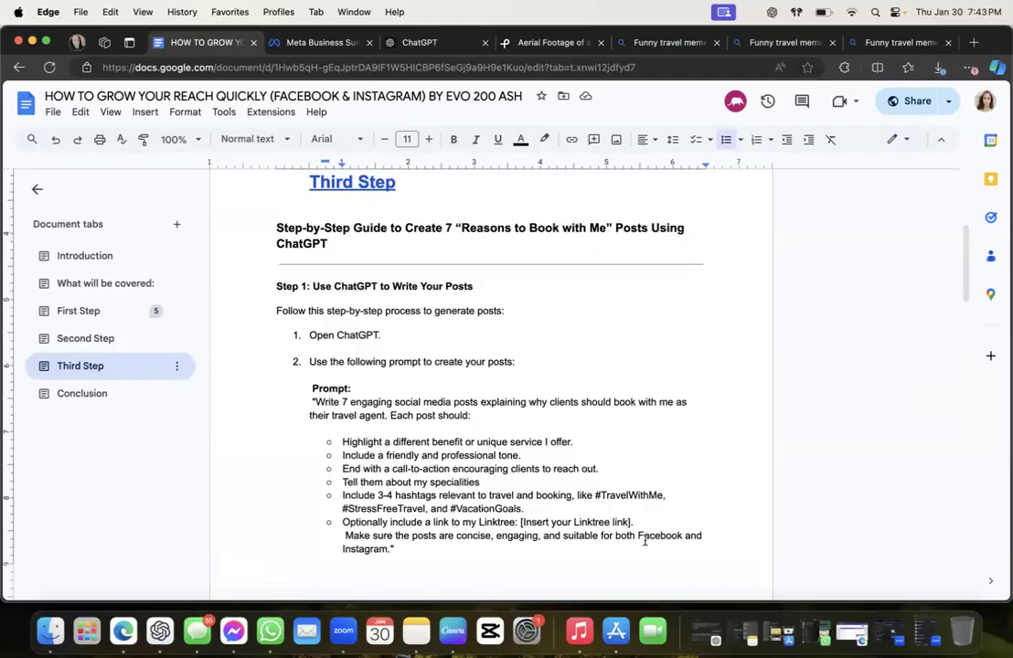
# Copy the Third Step's whole prompt, from "Write 7 engaging social media posts" through "suitable for both Facebook and Instagram."
pyautogui.scroll(-2, 628, 521)
pyautogui.scroll(-6, 629, 523)
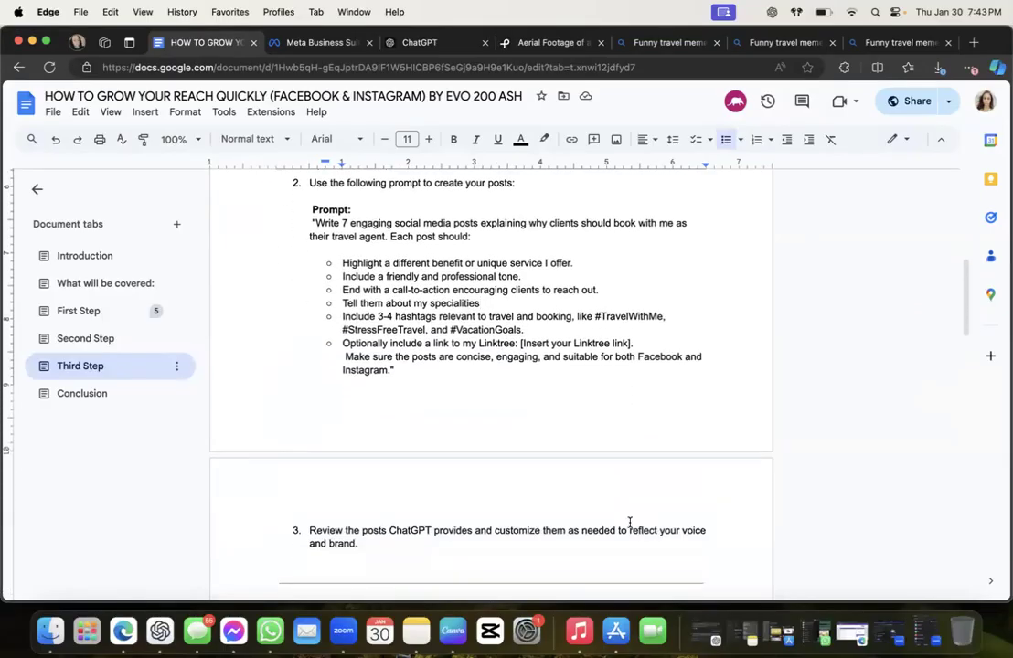
pyautogui.scroll(5, 629, 523)
pyautogui.moveTo(401, 435); pyautogui.dragTo(335, 314)
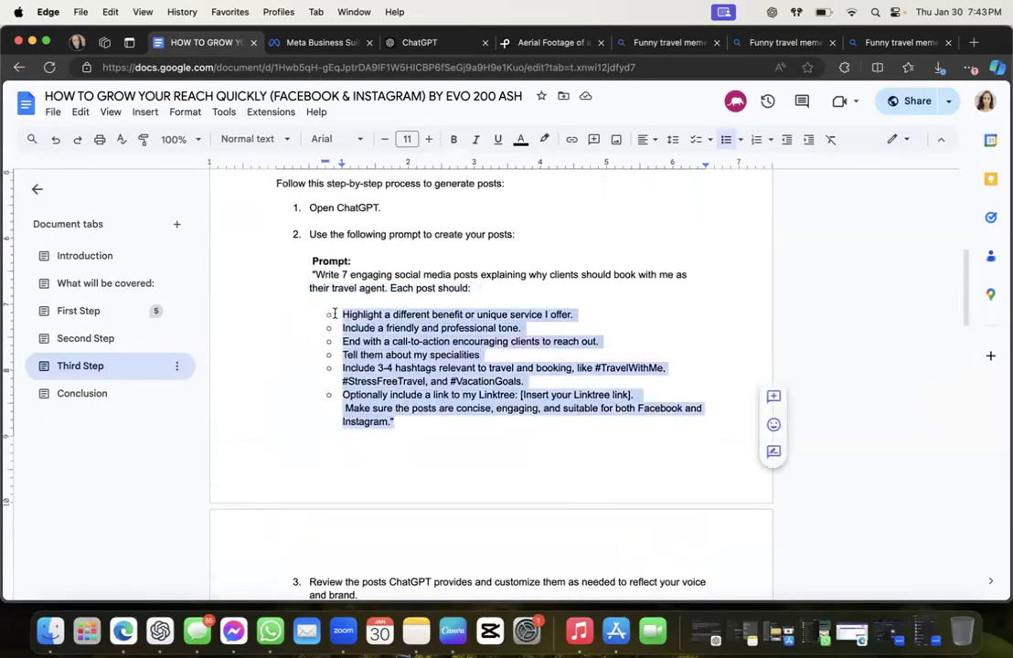
pyautogui.moveTo(310, 271); pyautogui.dragTo(438, 421)
pyautogui.press('super+c')
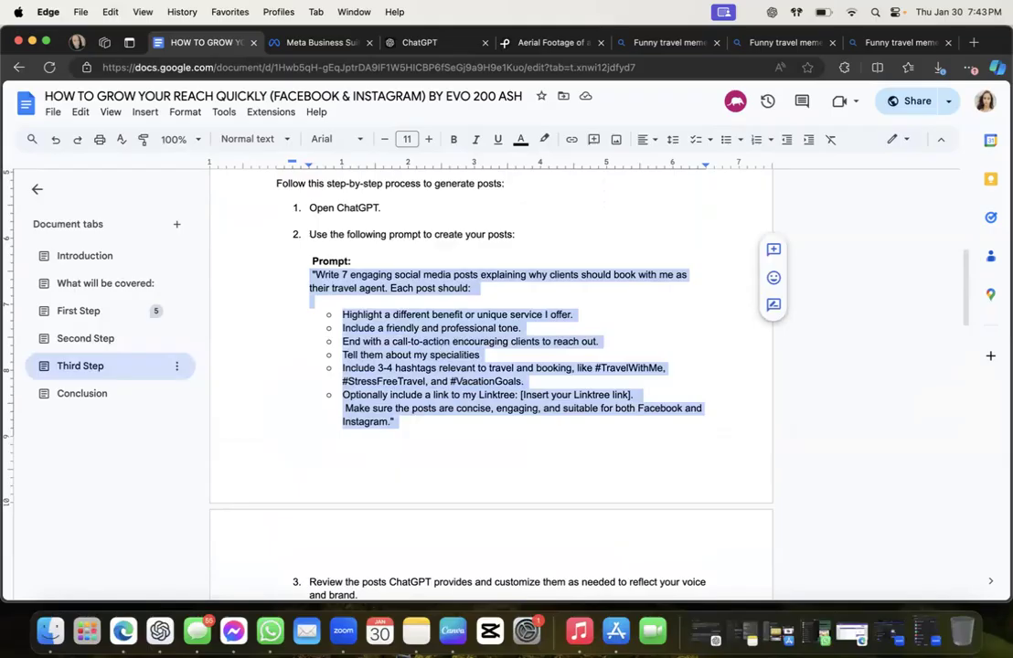
# Paste the copied prompt for seven "book with me" posts into the open ChatGPT conversation and send it
pyautogui.click(402, 42)
pyautogui.click(385, 528)
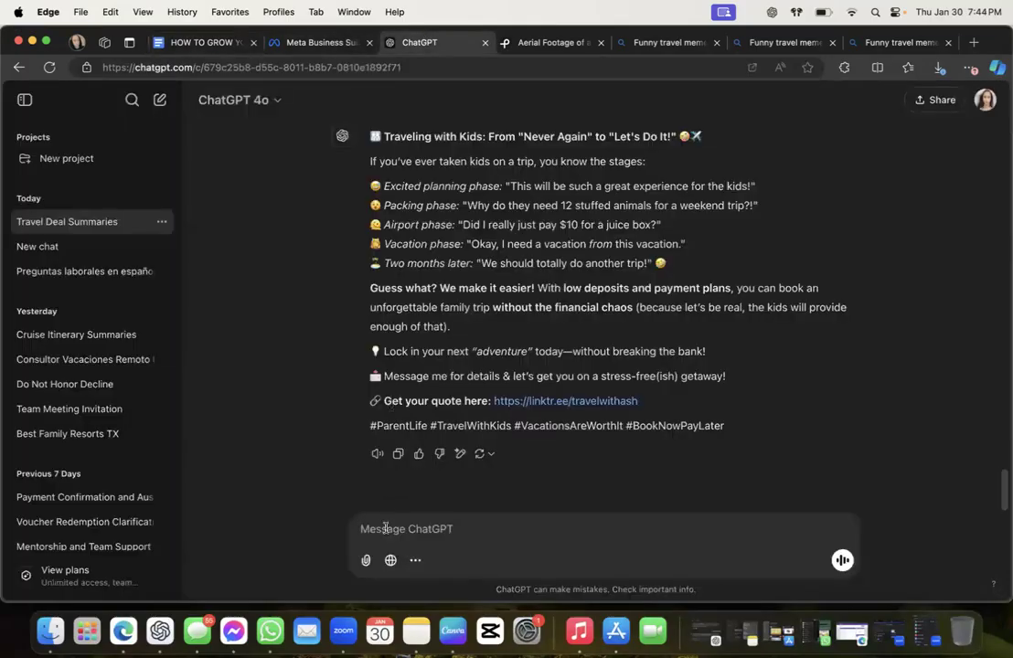
pyautogui.press('super+v')
pyautogui.press('Return')
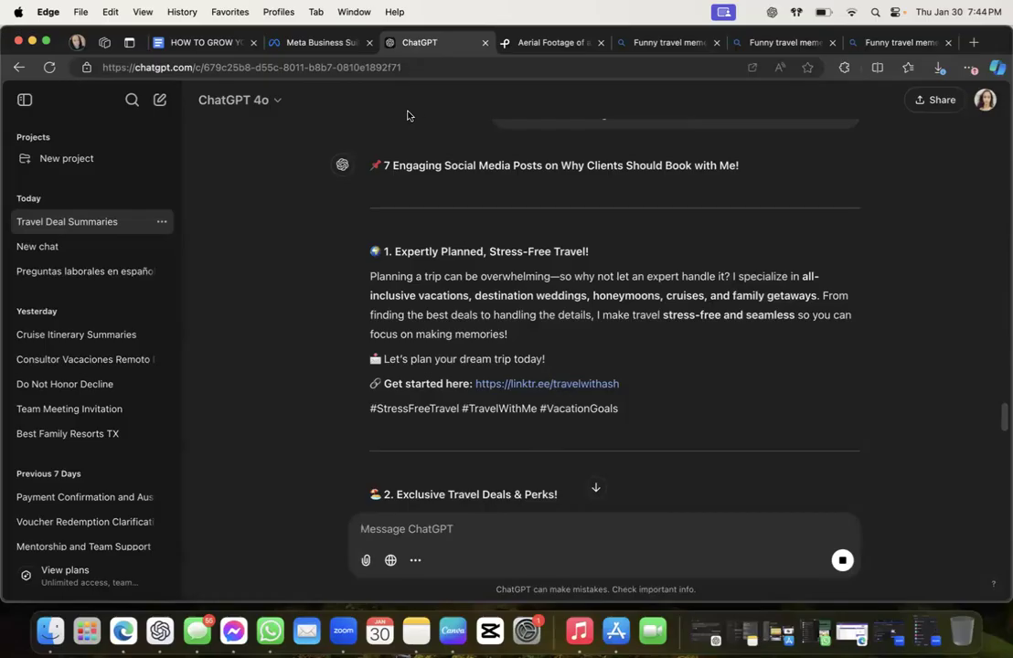
# Read through the seven generated posts on why clients should book, then return to the first one
pyautogui.scroll(2, 525, 358)
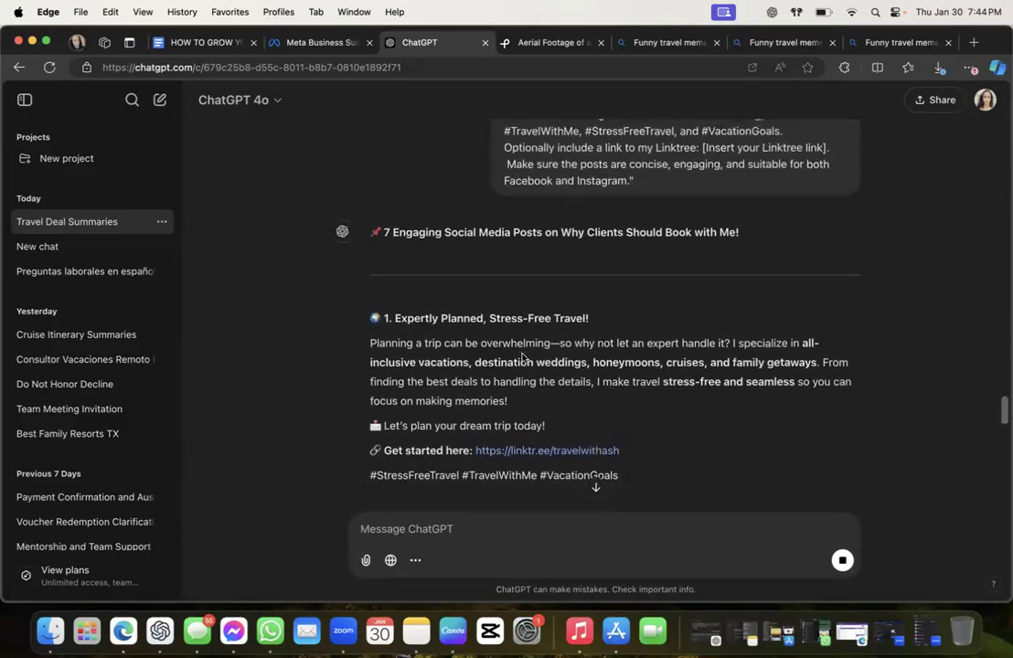
pyautogui.scroll(-10, 522, 357)
pyautogui.scroll(-10, 522, 357)
pyautogui.scroll(7, 522, 357)
pyautogui.scroll(-1, 521, 357)
pyautogui.scroll(-10, 522, 358)
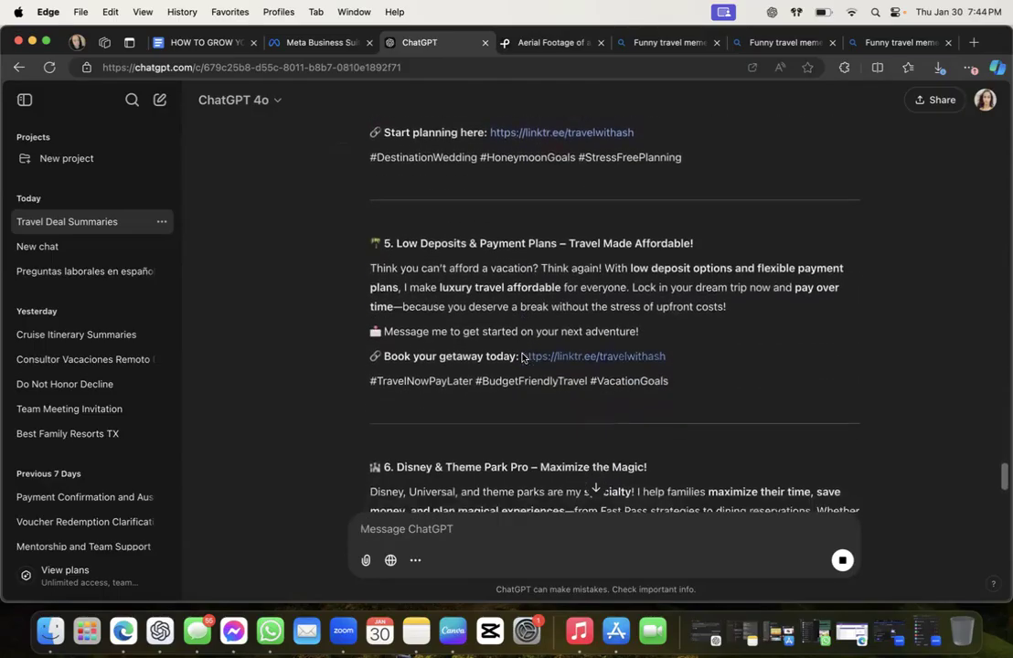
pyautogui.scroll(-5, 522, 358)
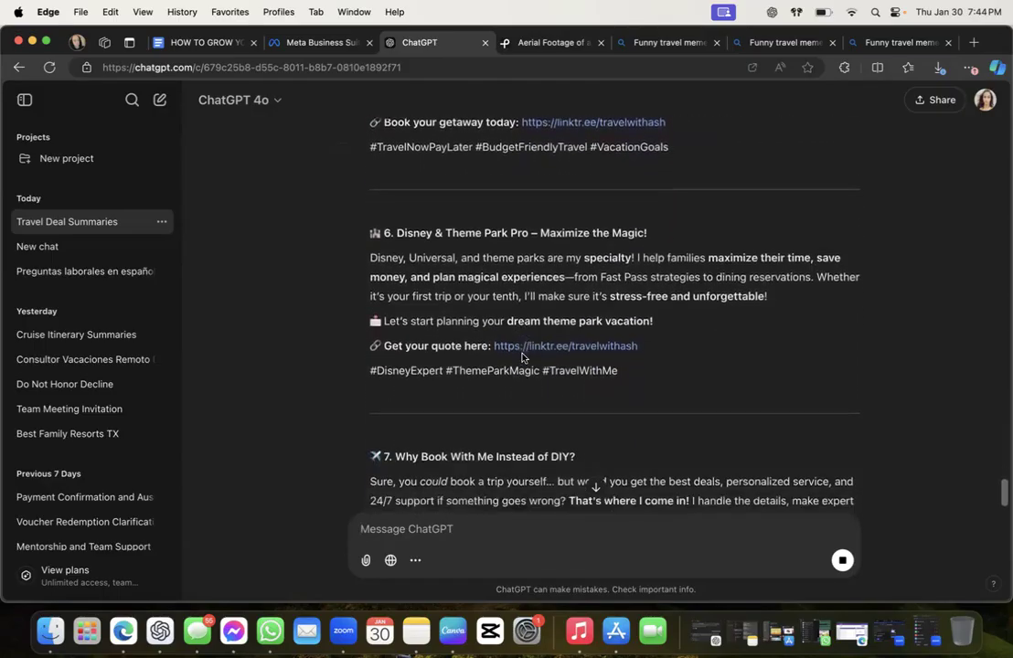
pyautogui.scroll(-5, 522, 357)
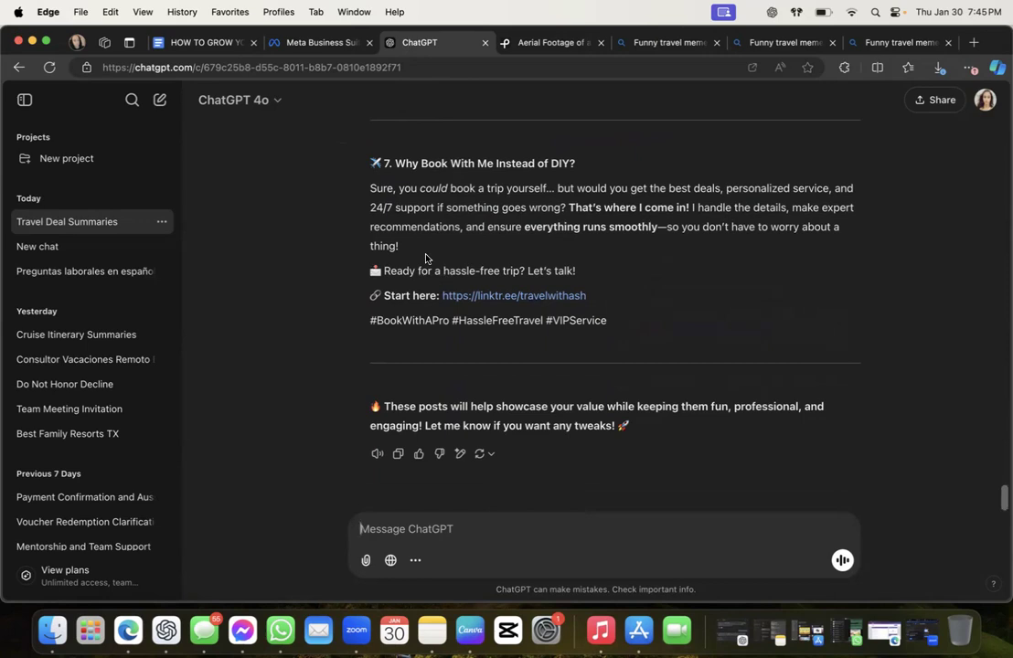
pyautogui.scroll(10, 425, 259)
pyautogui.scroll(10, 425, 259)
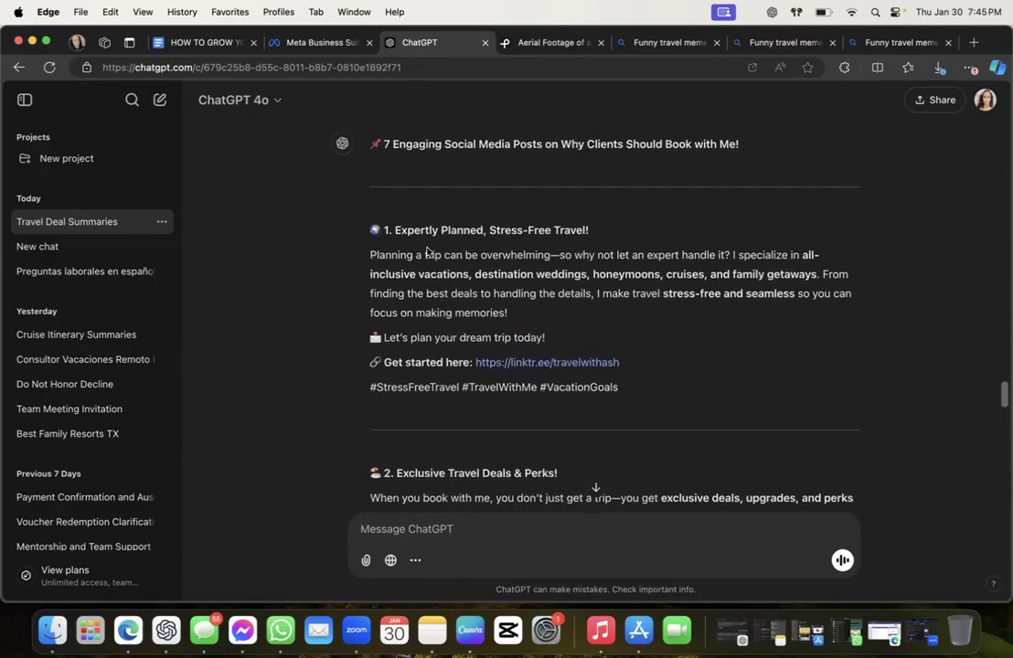
# Select the full first post, from "Expertly Planned, Stress-Free Travel!" through its hashtags, and go back to the guide's Third Step
pyautogui.scroll(2, 427, 252)
pyautogui.moveTo(358, 264); pyautogui.dragTo(539, 440)
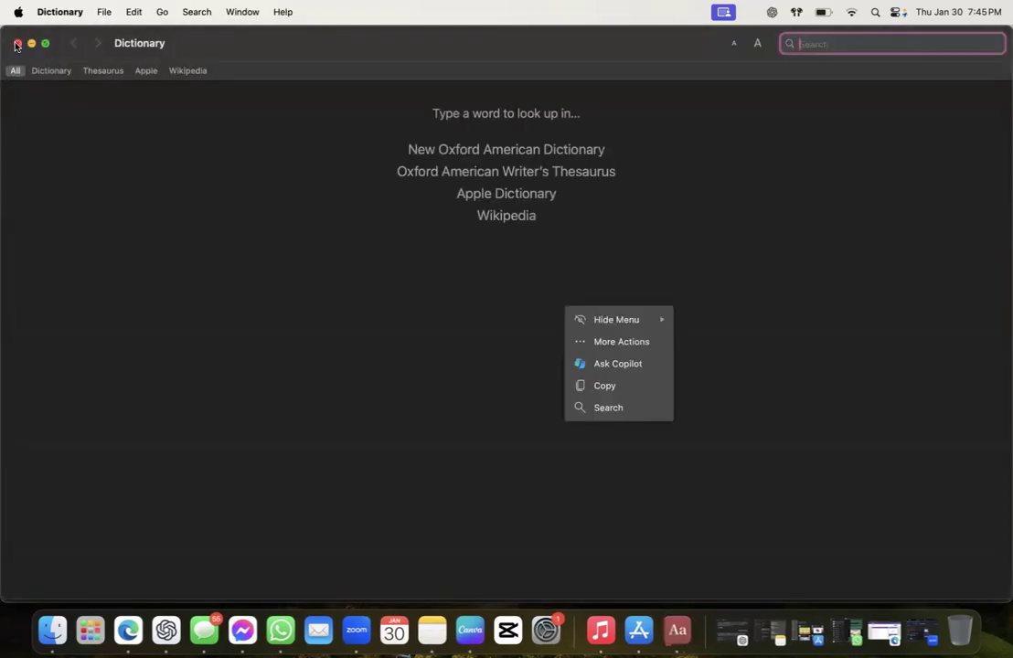
pyautogui.click(17, 44)
pyautogui.click(354, 281)
pyautogui.moveTo(361, 268); pyautogui.dragTo(645, 436)
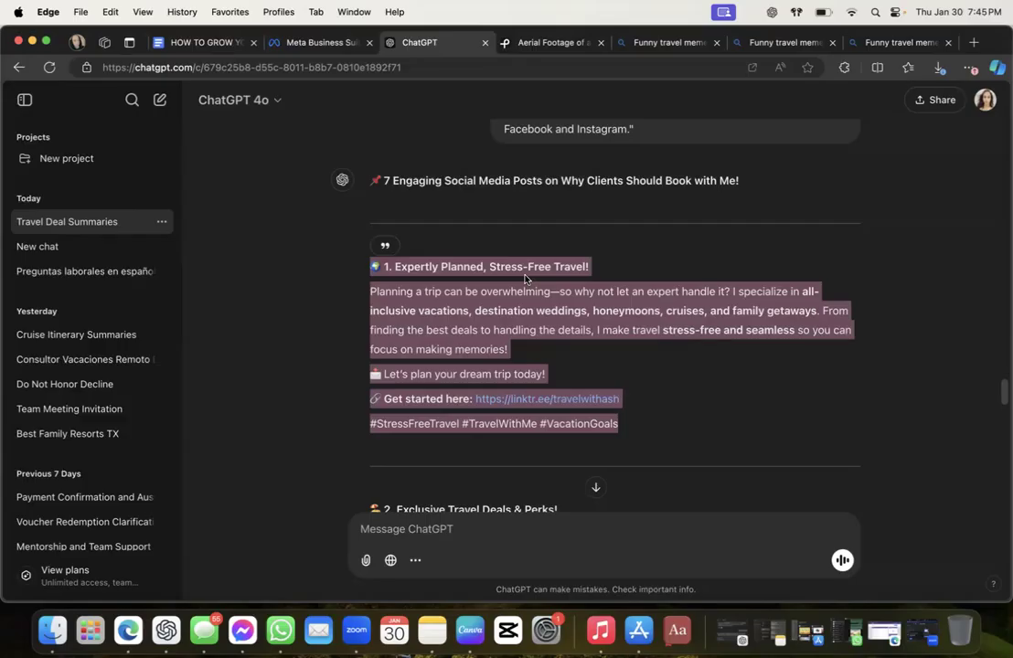
pyautogui.click(183, 43)
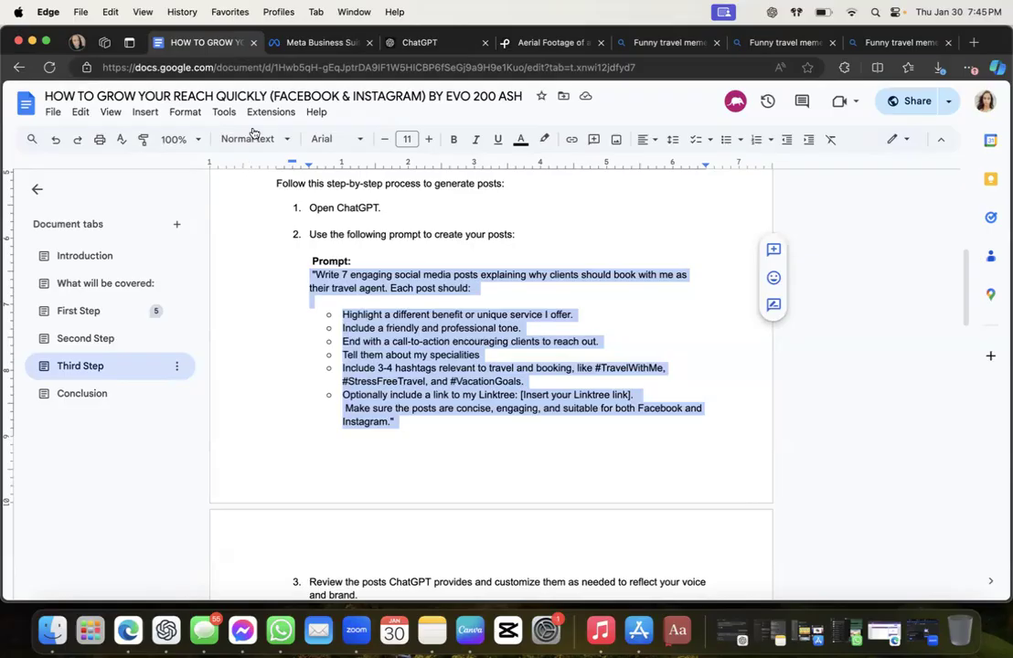
# Review the ChatGPT conversation from the "book with me" prompt back to the original prompt for 7 travel deal posts
pyautogui.click(270, 43)
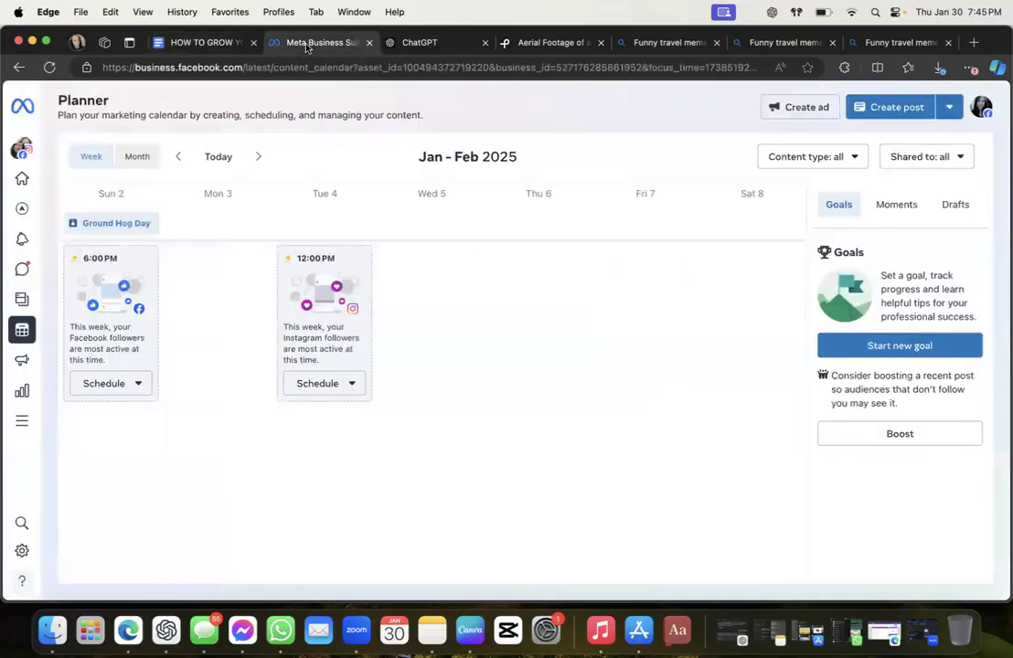
pyautogui.click(413, 43)
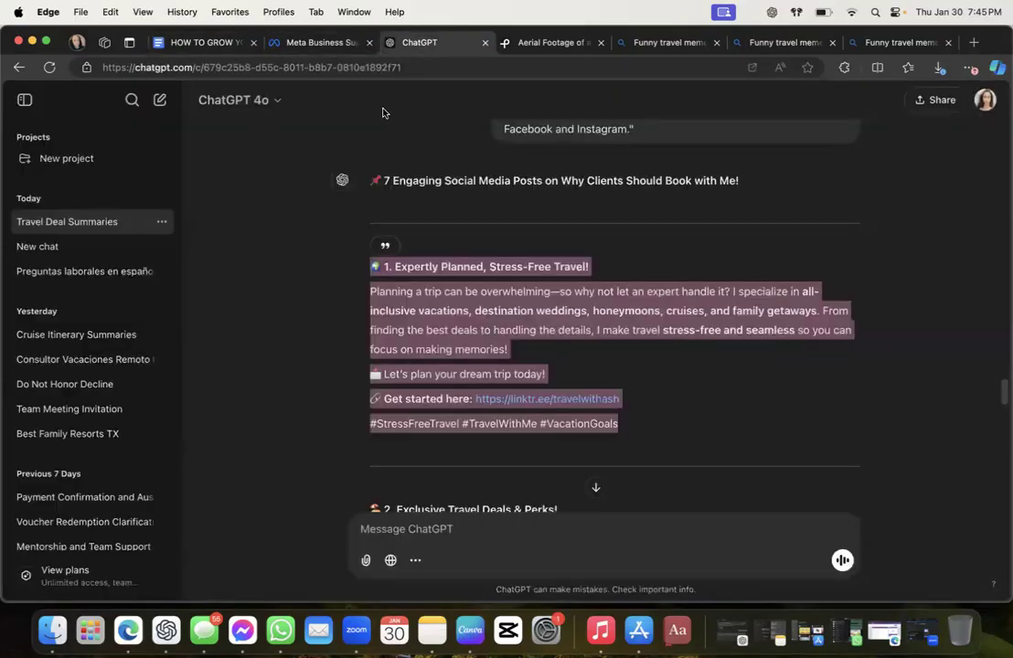
pyautogui.scroll(5, 400, 248)
pyautogui.scroll(1, 400, 248)
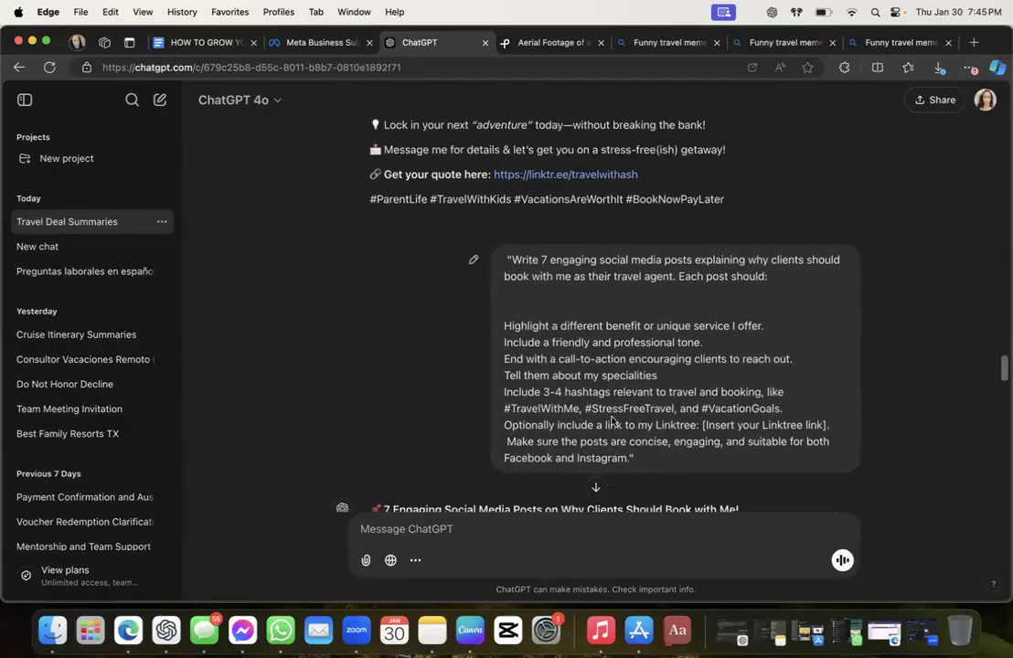
pyautogui.scroll(-5, 482, 442)
pyautogui.scroll(-2, 482, 442)
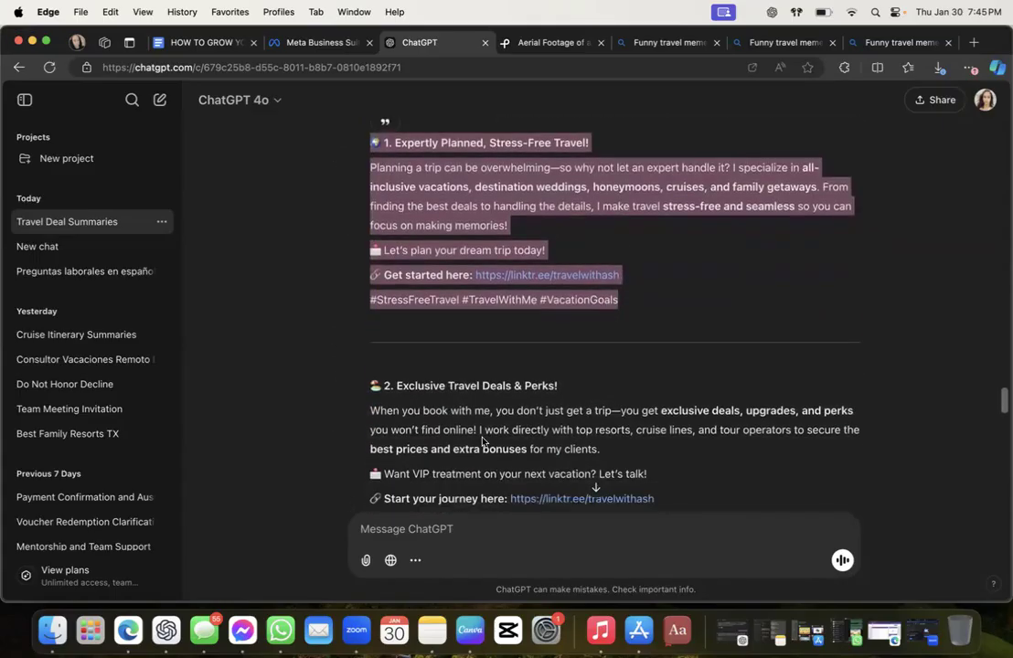
pyautogui.scroll(6, 483, 442)
pyautogui.scroll(-1, 483, 442)
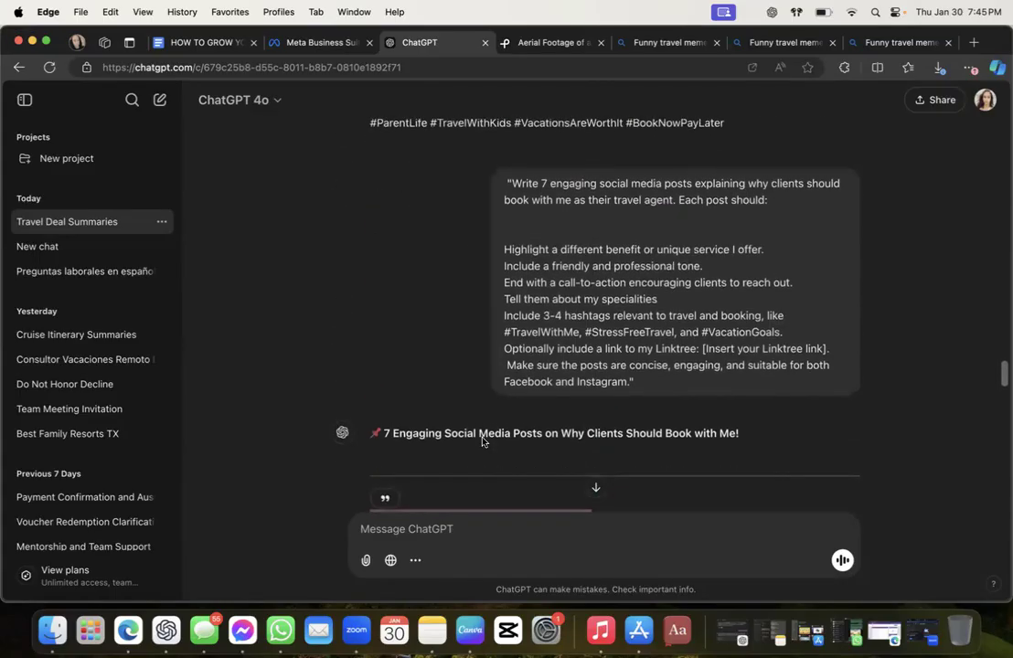
pyautogui.scroll(8, 482, 443)
pyautogui.scroll(15, 483, 439)
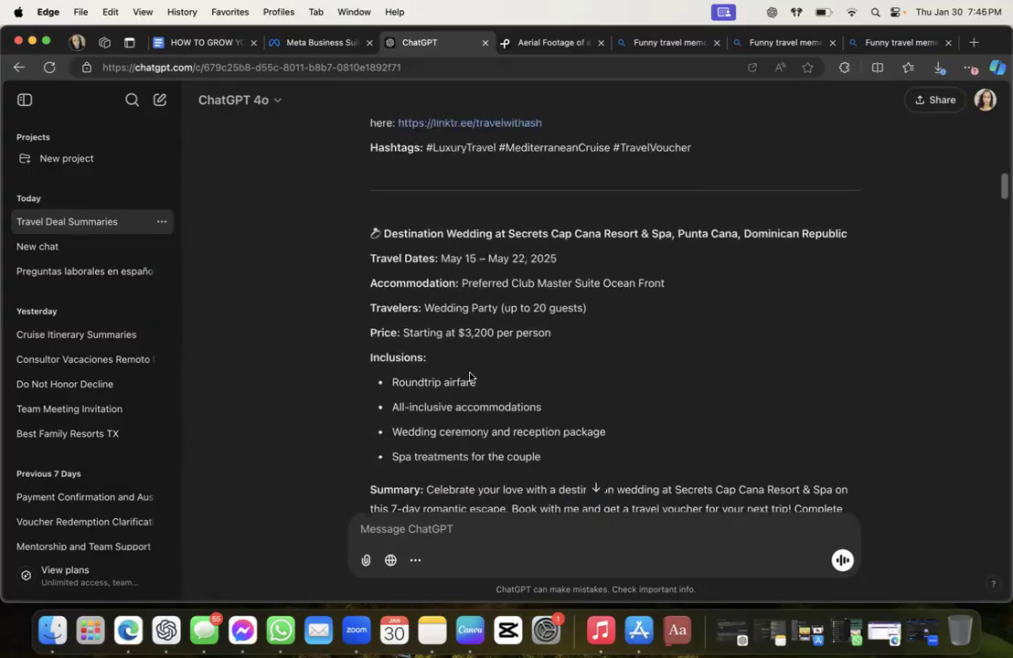
pyautogui.scroll(20, 530, 331)
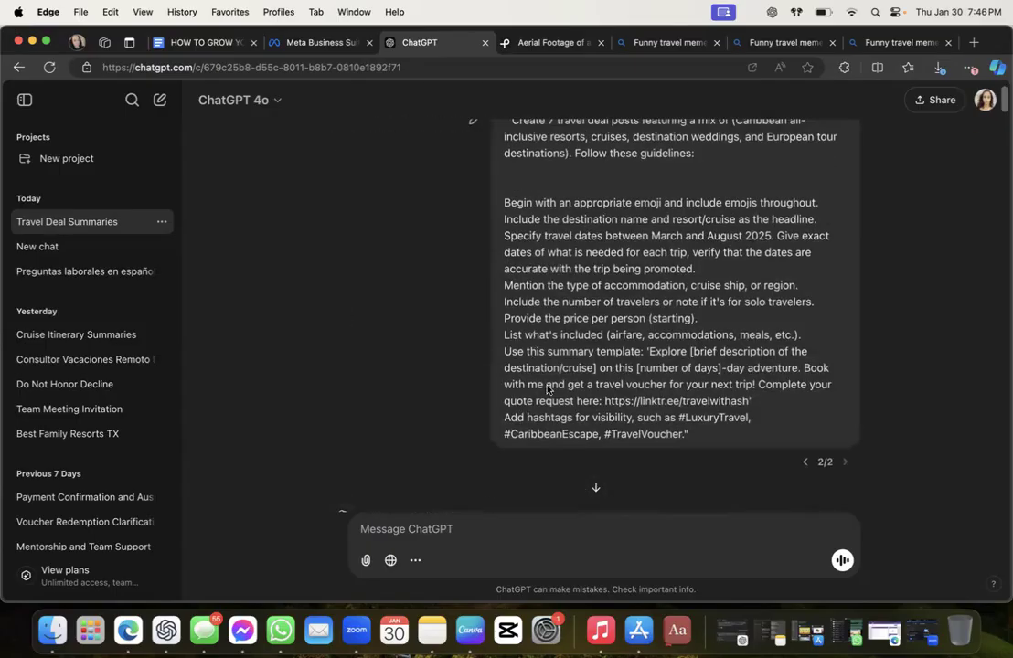
pyautogui.scroll(2, 526, 320)
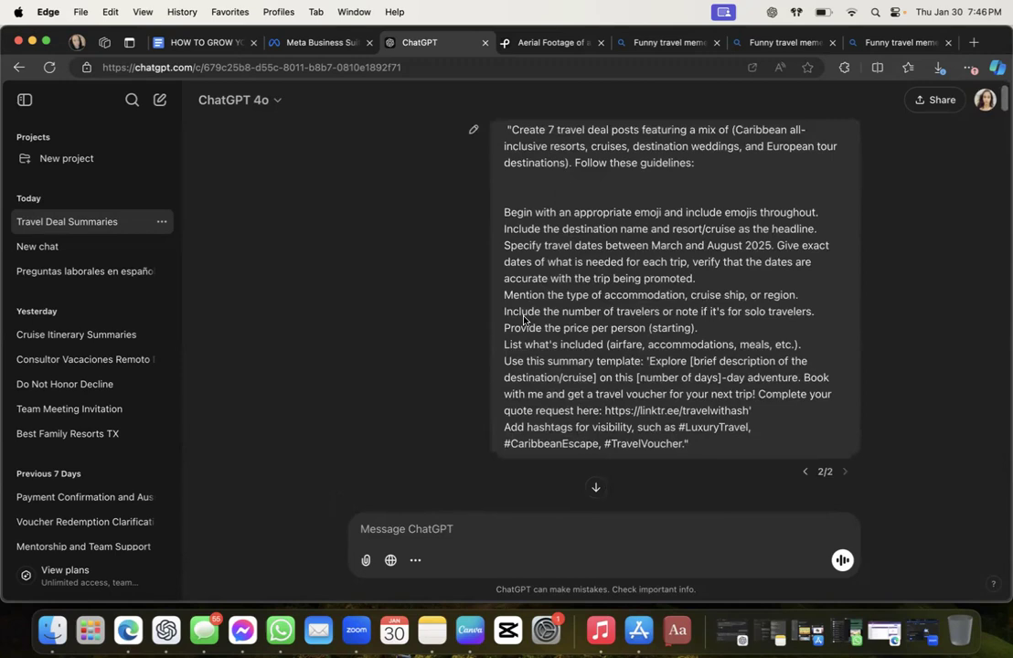
pyautogui.scroll(-1, 524, 321)
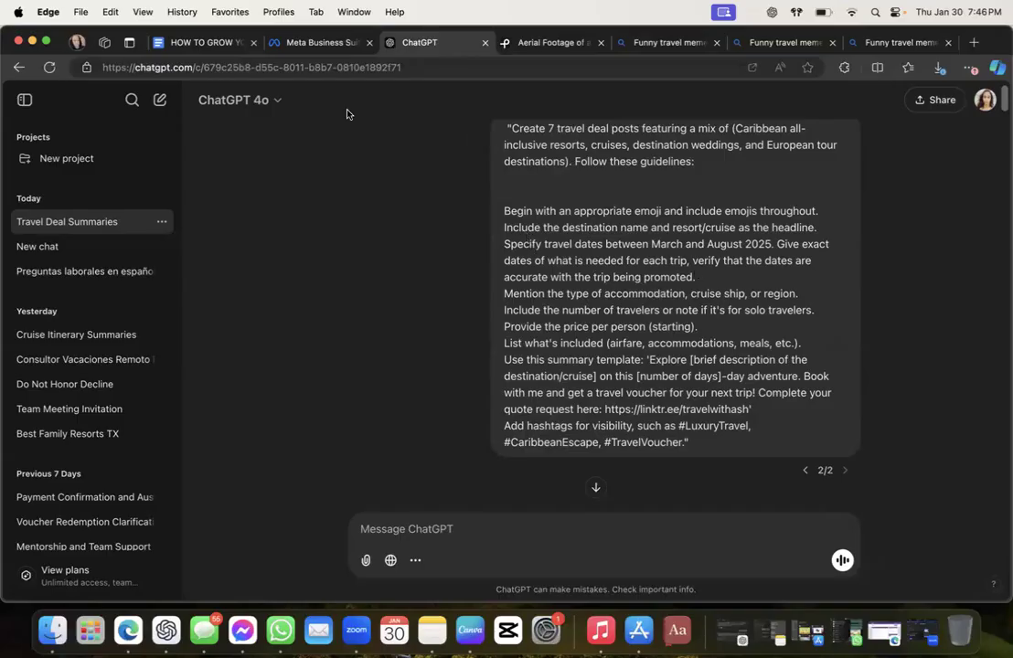
# In the guide's First Step, extend the price-per-person guideline with "Pull from vendors like expedia, alg vacations, funjet vacations, exottica,"
pyautogui.click(196, 42)
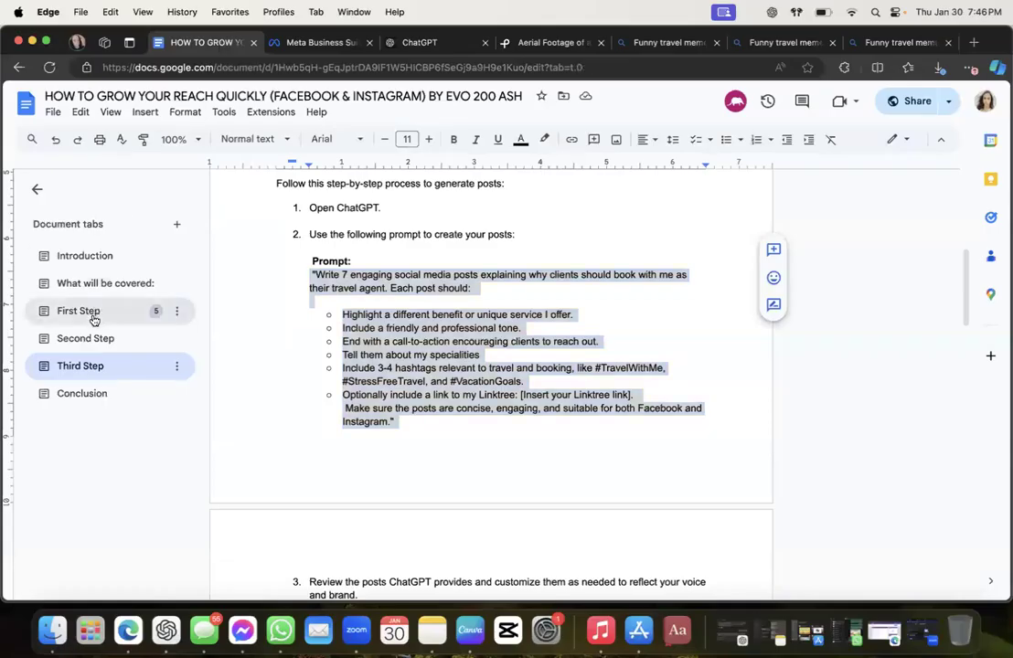
pyautogui.click(95, 316)
pyautogui.scroll(-2, 430, 298)
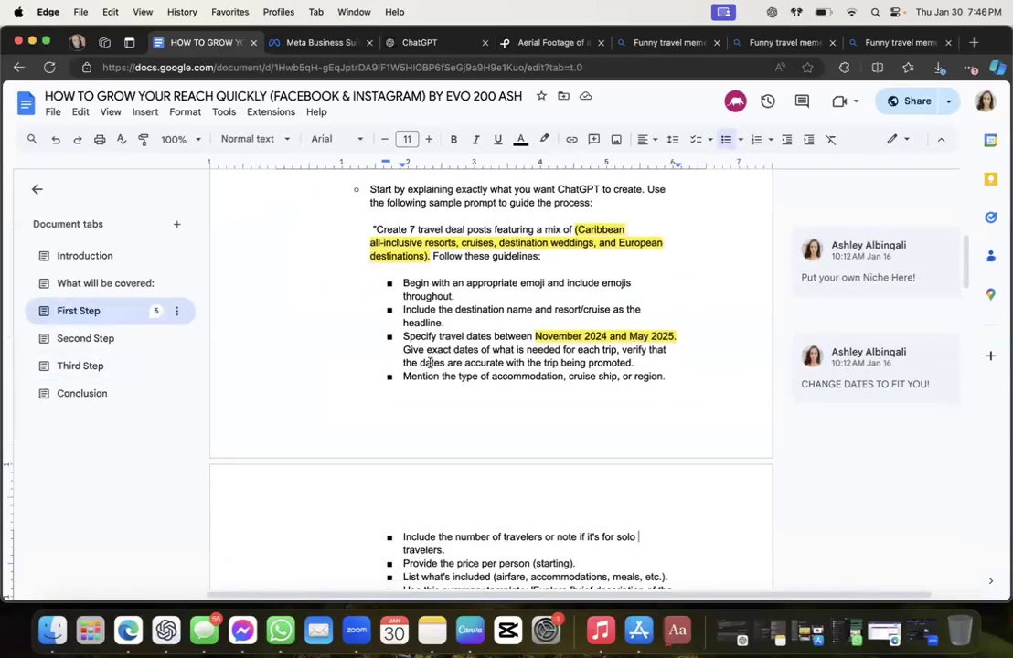
pyautogui.scroll(-2, 639, 382)
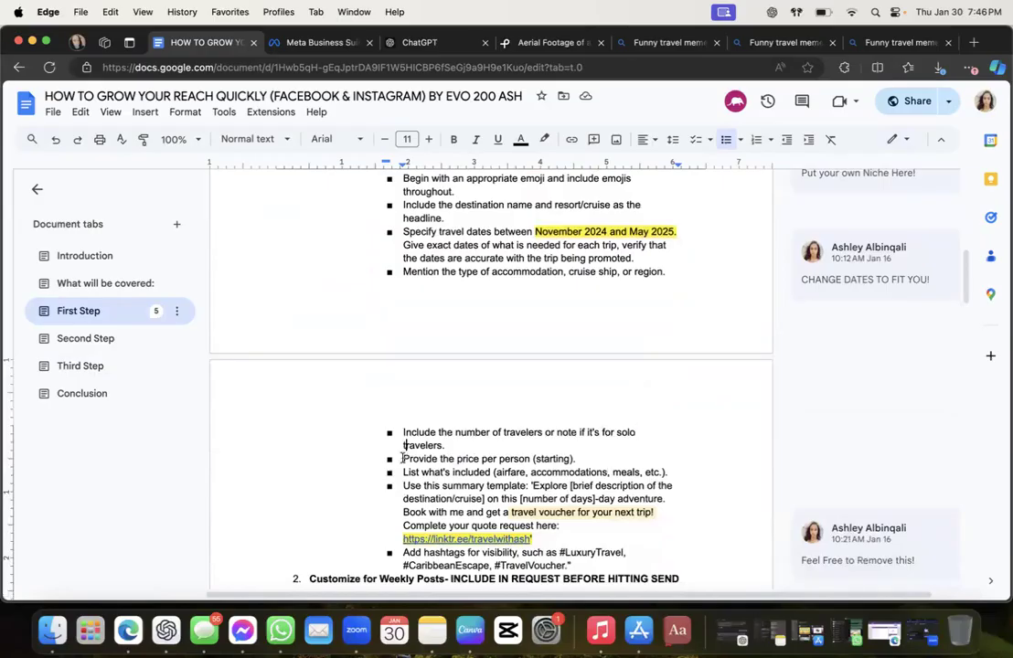
pyautogui.moveTo(403, 458); pyautogui.dragTo(576, 455)
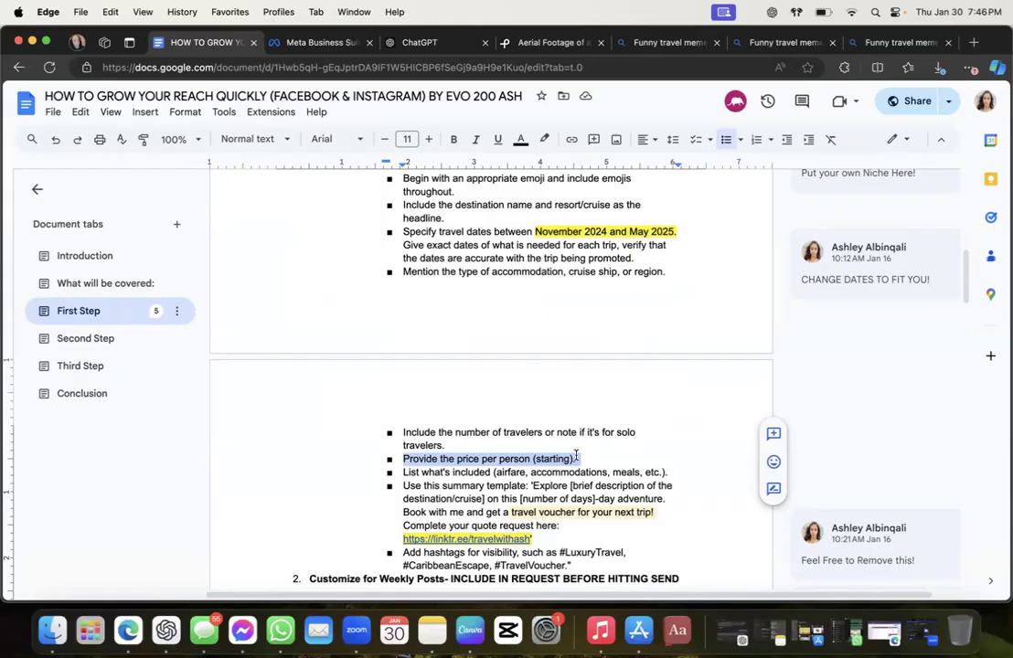
pyautogui.click(576, 456)
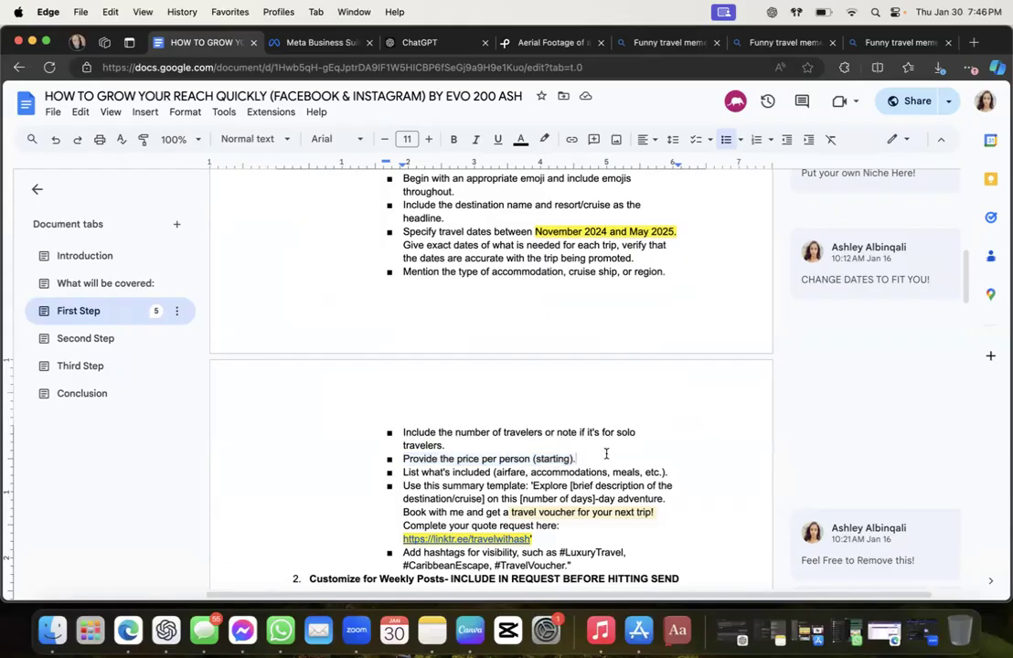
pyautogui.write('Pull from vendo')
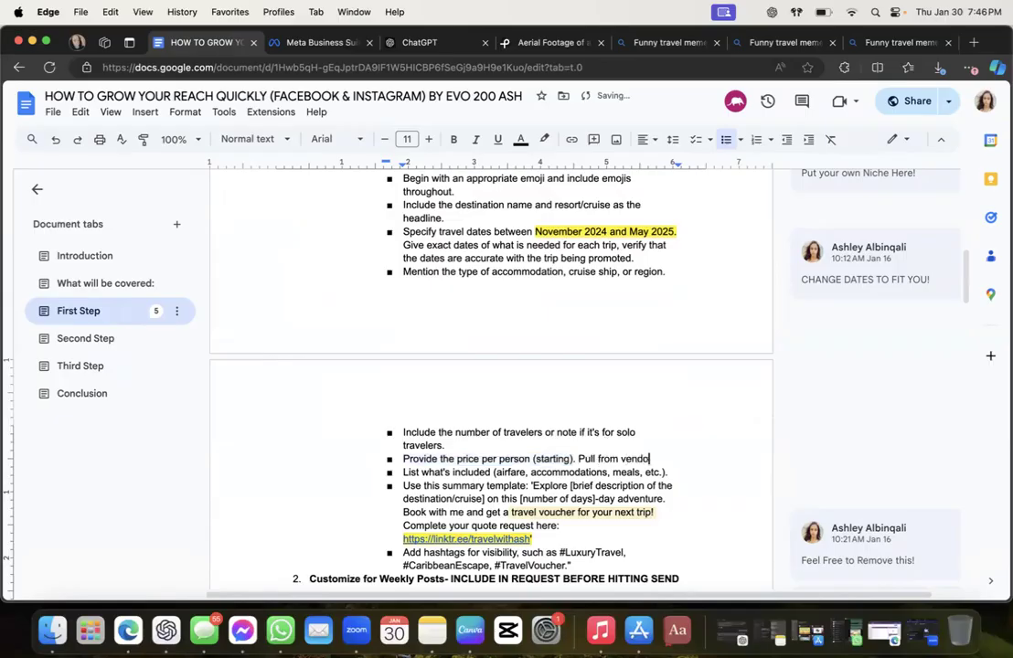
pyautogui.write('rs like ex')
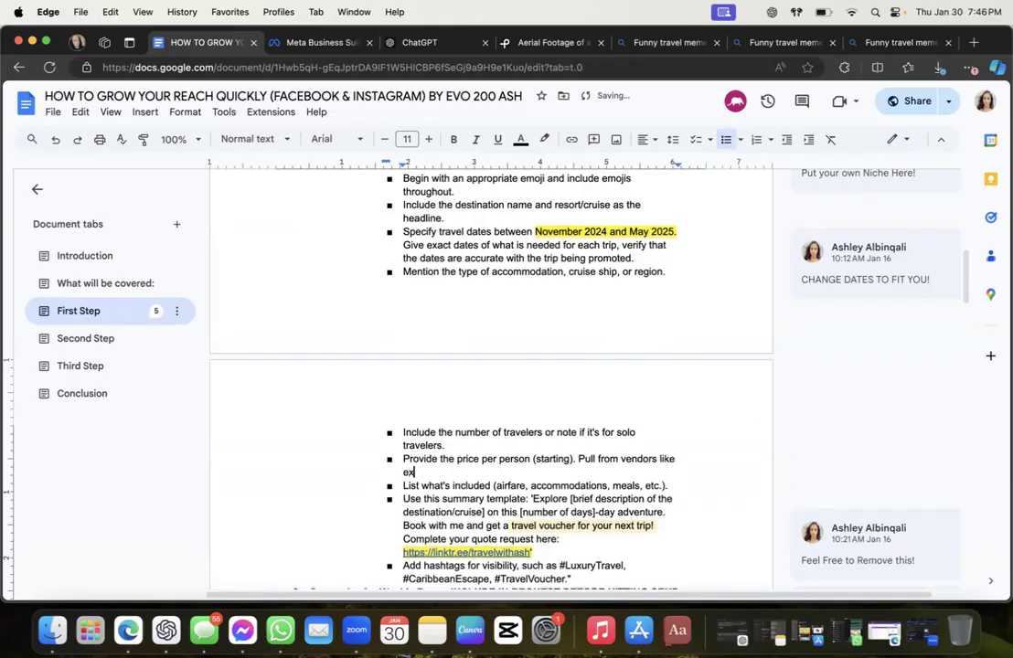
pyautogui.write('pedia, alg')
pyautogui.press('BackSpace')
pyautogui.write('vactions')
pyautogui.press('BackSpace')
pyautogui.press('BackSpace')
pyautogui.press('BackSpace')
pyautogui.press('BackSpace')
pyautogui.press('BackSpace')
pyautogui.write('ations, fun')
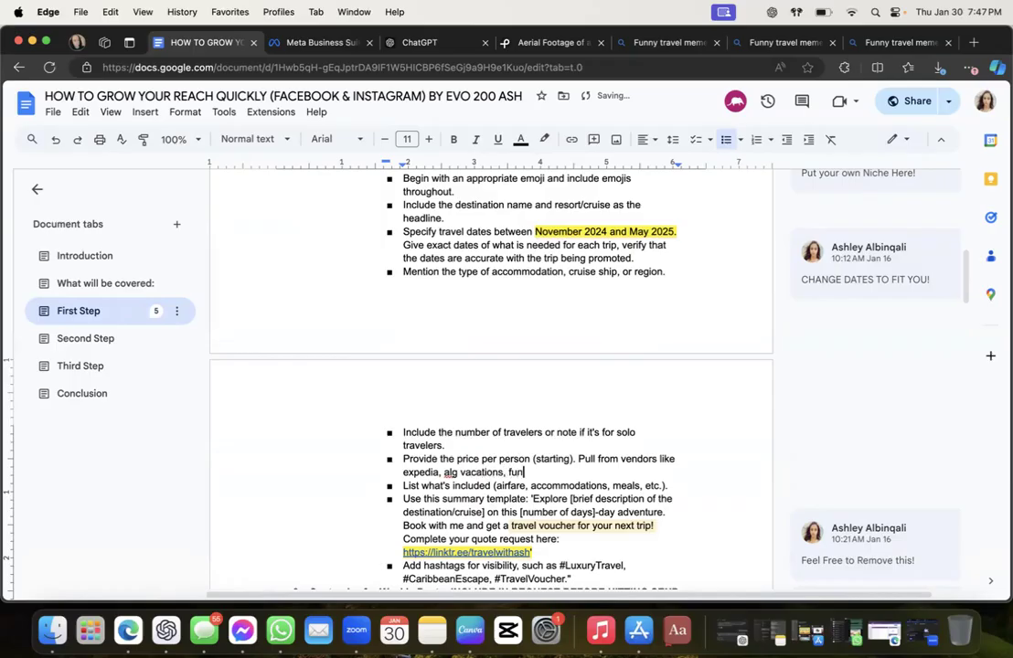
pyautogui.write('jet vacations')
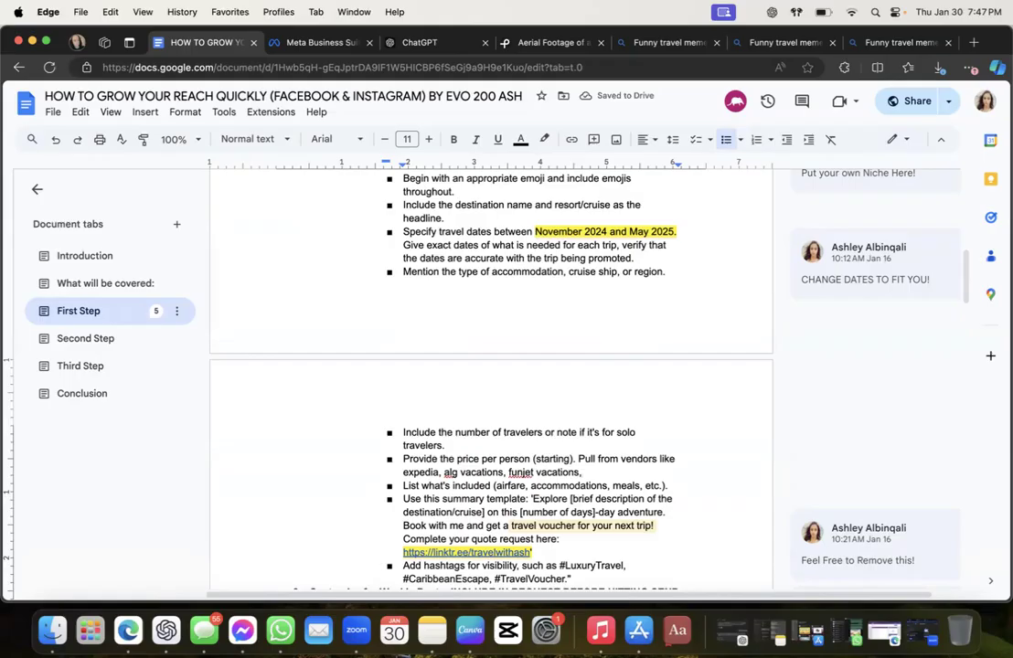
pyautogui.write(', exottica,')
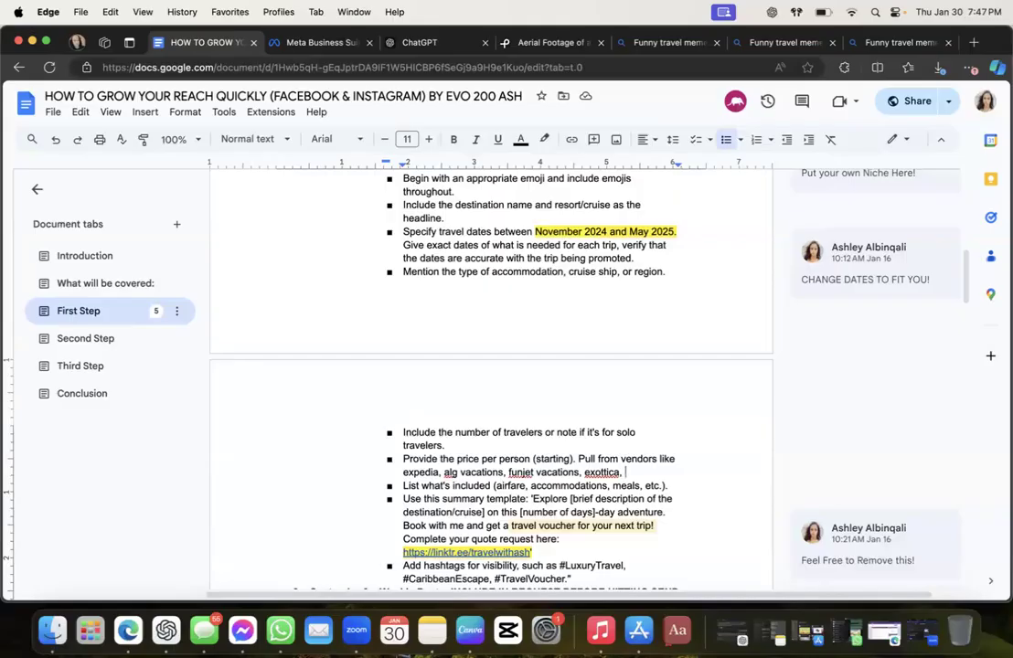
# Examine the starting price of the Sandals Royal Bahamian deal in the ChatGPT conversation
pyautogui.click(434, 45)
pyautogui.scroll(-10, 530, 348)
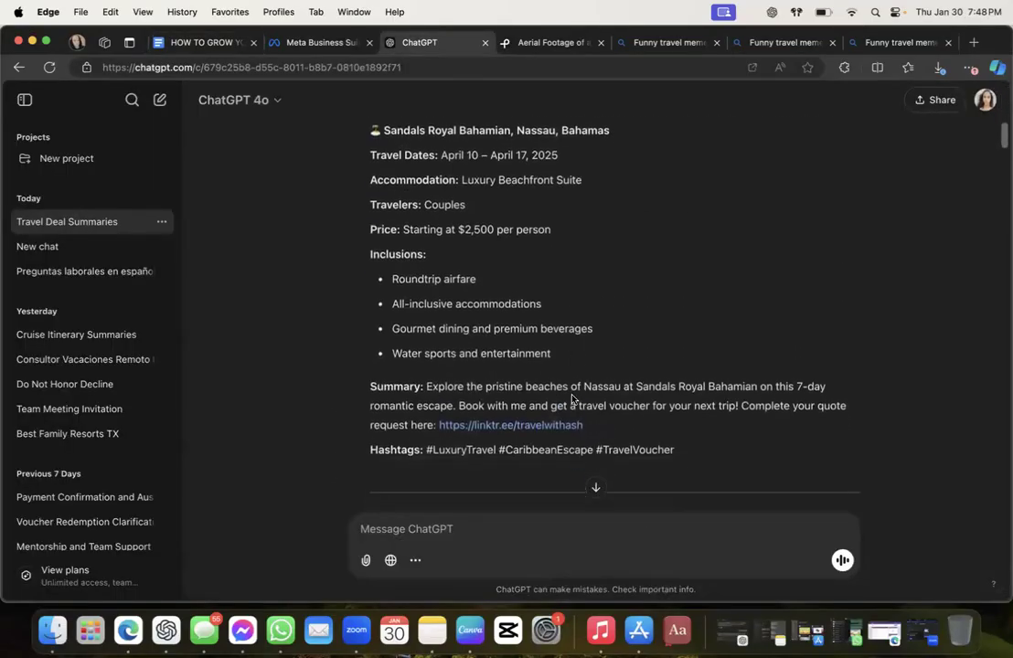
pyautogui.moveTo(403, 229); pyautogui.dragTo(551, 234)
pyautogui.scroll(-1, 503, 287)
# Copy the first "book with me" post, from "Expertly Planned, Stress-Free Travel!" through its hashtags
pyautogui.scroll(-20, 502, 289)
pyautogui.scroll(-20, 502, 289)
pyautogui.scroll(-5, 501, 289)
pyautogui.scroll(8, 502, 287)
pyautogui.scroll(15, 502, 287)
pyautogui.scroll(4, 502, 289)
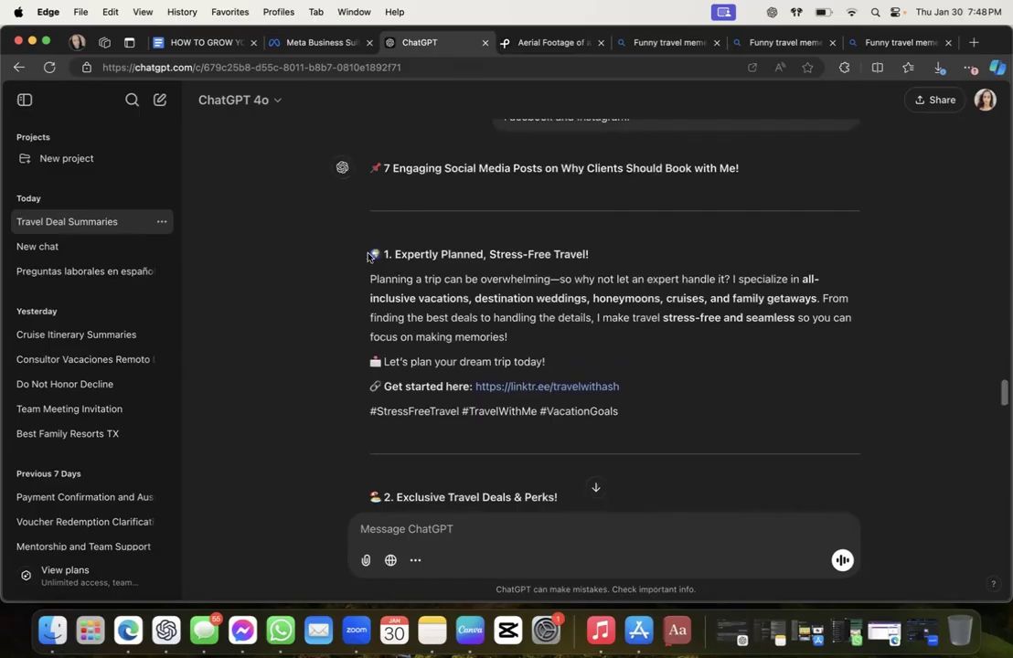
pyautogui.moveTo(369, 256); pyautogui.dragTo(631, 436)
pyautogui.press('super+c')
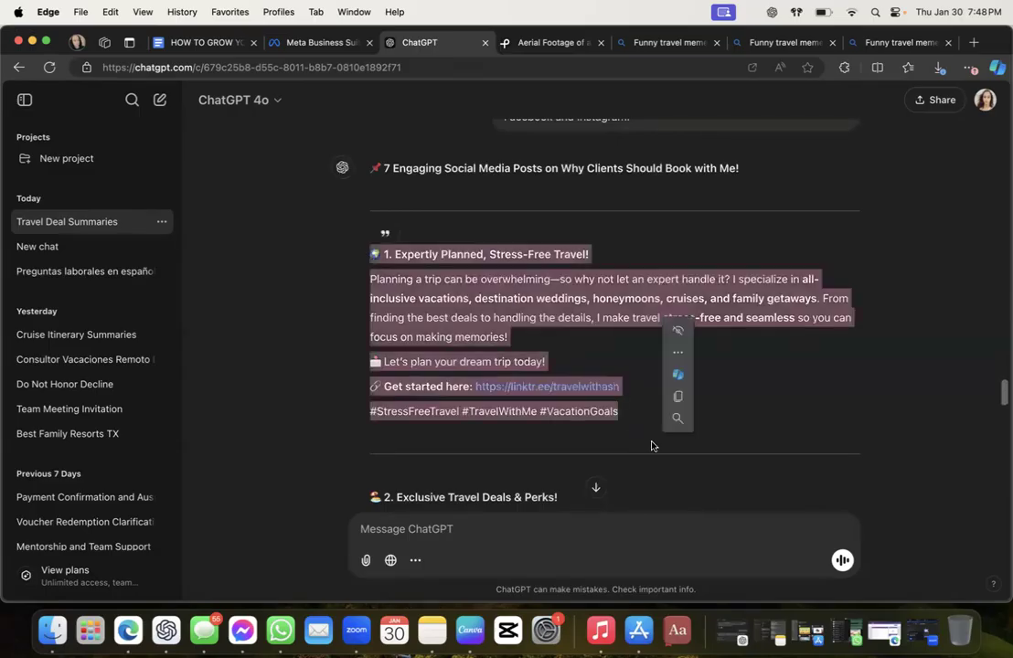
# In Meta Business Suite's planner, go back to the current week and start a scheduled post for Friday, January 31
pyautogui.click(313, 43)
pyautogui.click(182, 156)
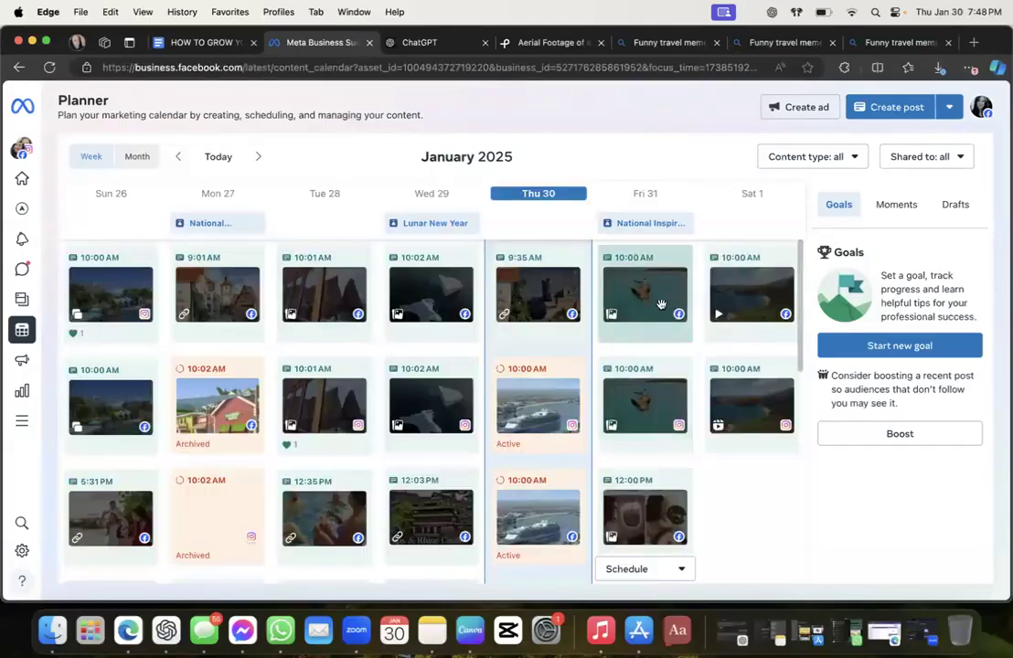
pyautogui.scroll(-5, 651, 508)
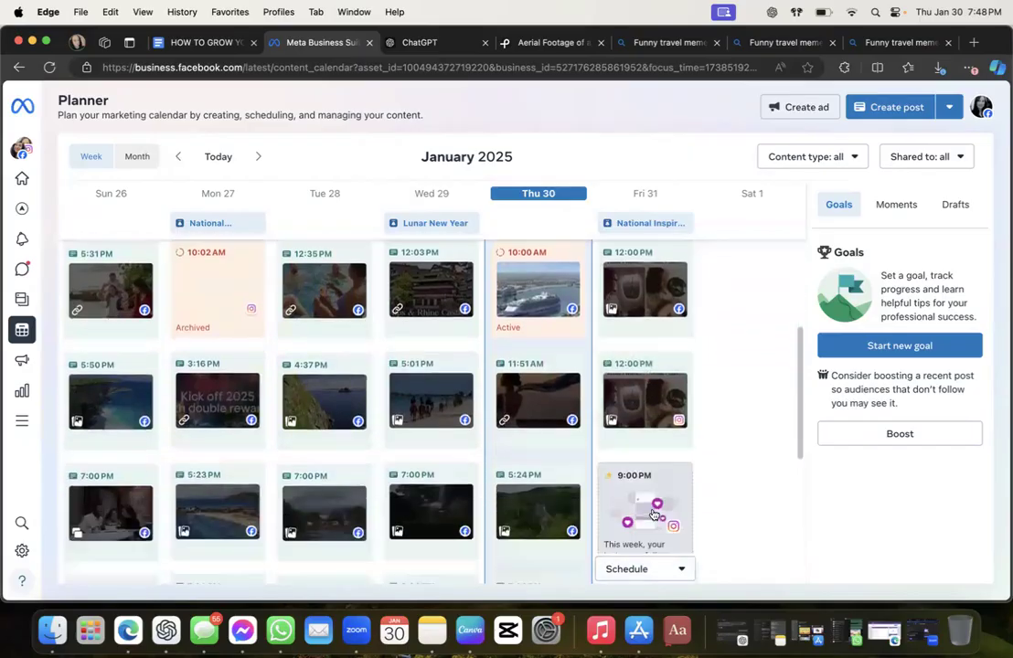
pyautogui.scroll(4, 653, 514)
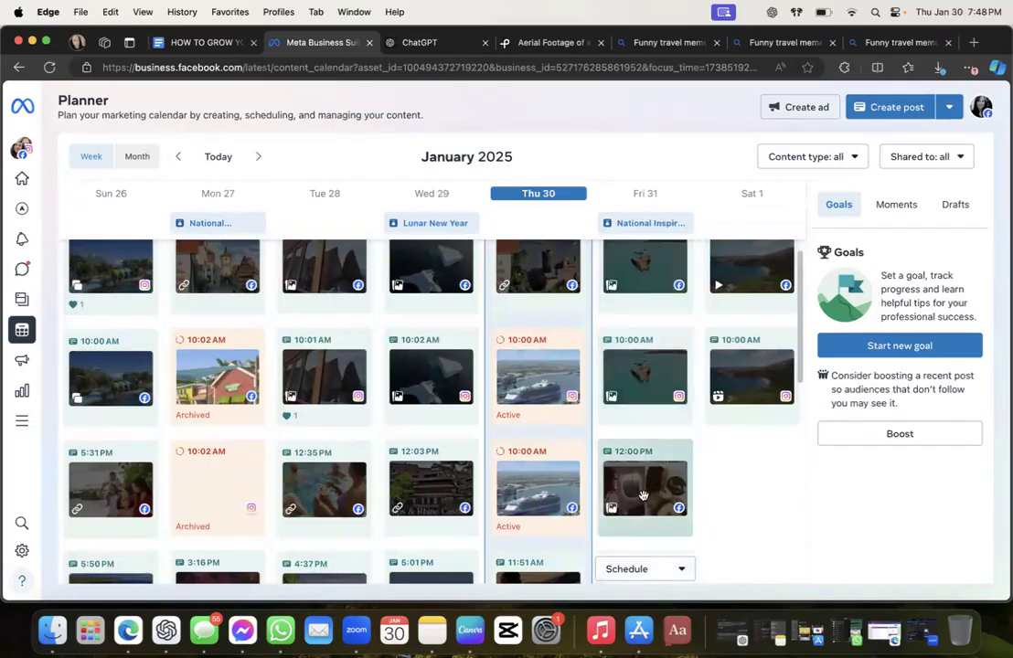
pyautogui.scroll(-4, 628, 434)
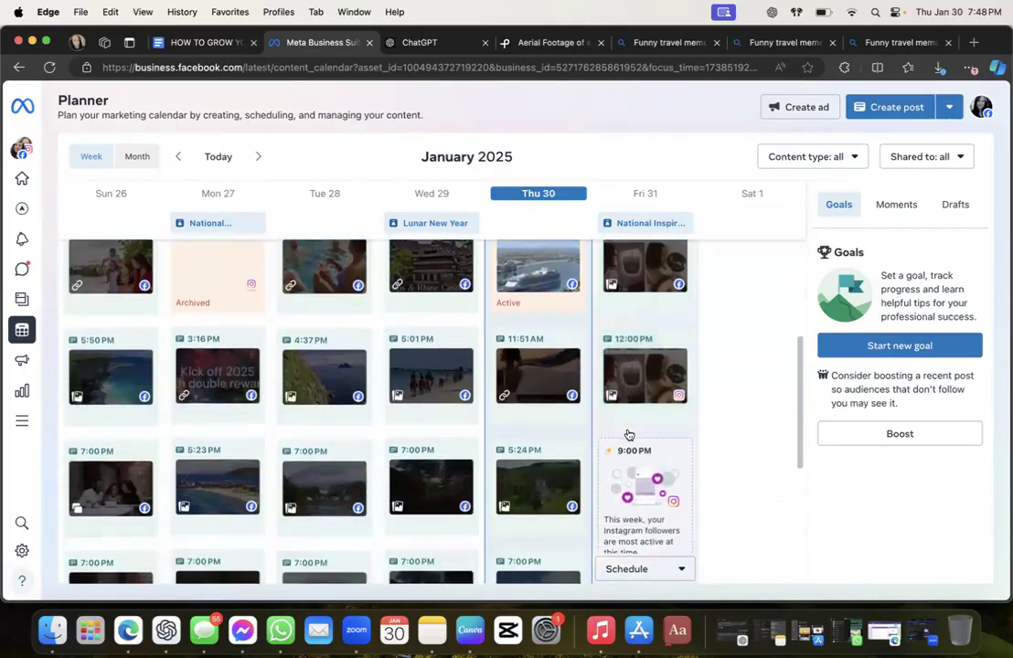
pyautogui.scroll(-3, 628, 434)
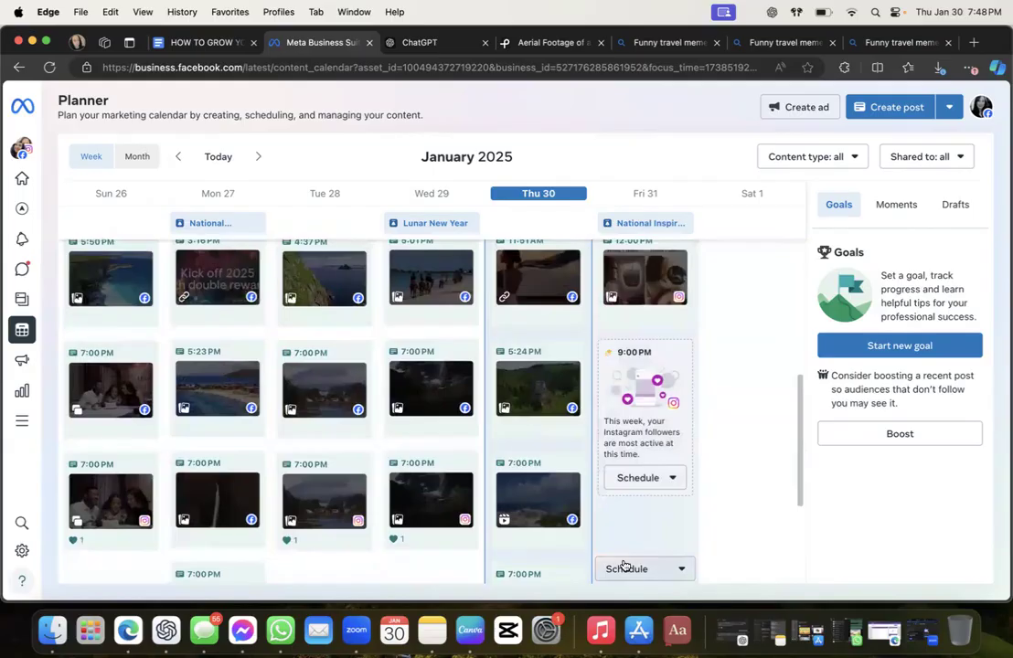
pyautogui.click(624, 567)
pyautogui.click(625, 455)
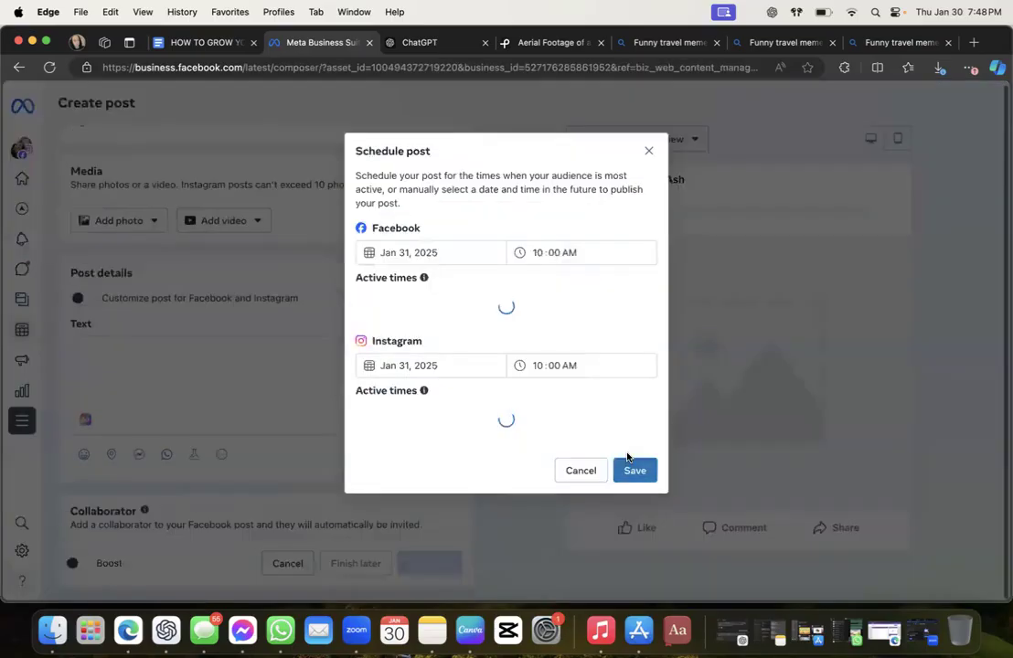
# Set both the Facebook and Instagram publishing times to 2:00 PM on Jan 31, 2025, and save the schedule
pyautogui.click(555, 250)
pyautogui.write('12')
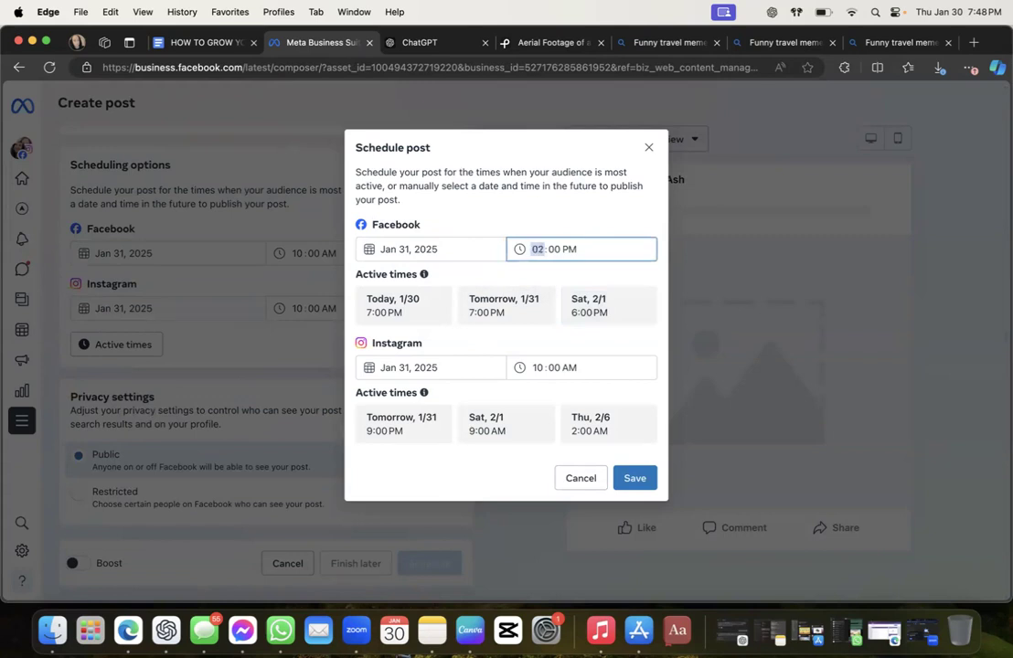
pyautogui.click(553, 367)
pyautogui.write('12')
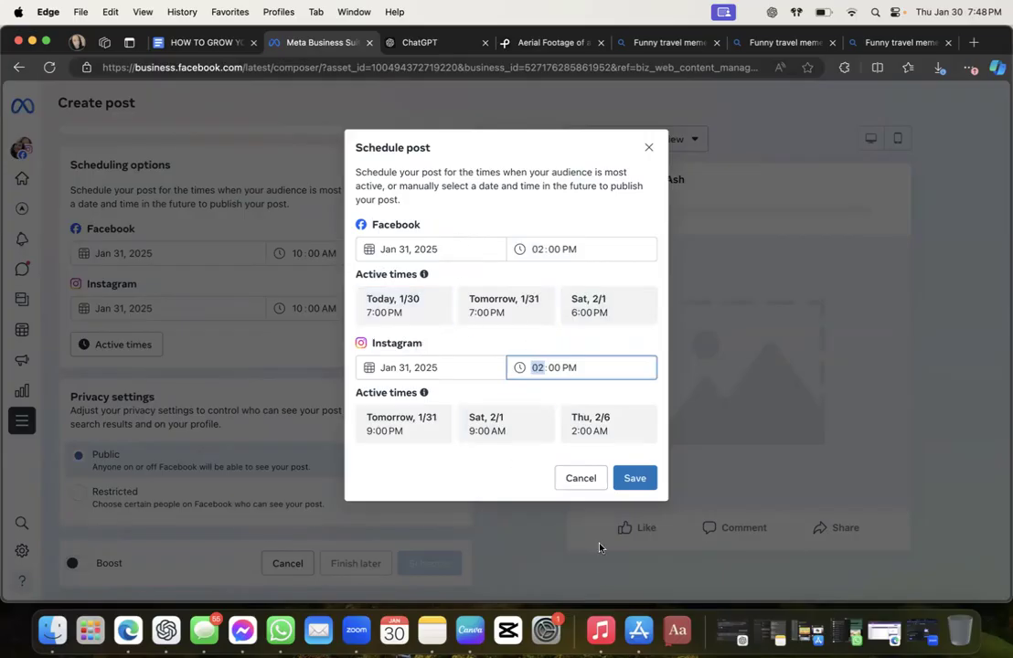
pyautogui.click(637, 478)
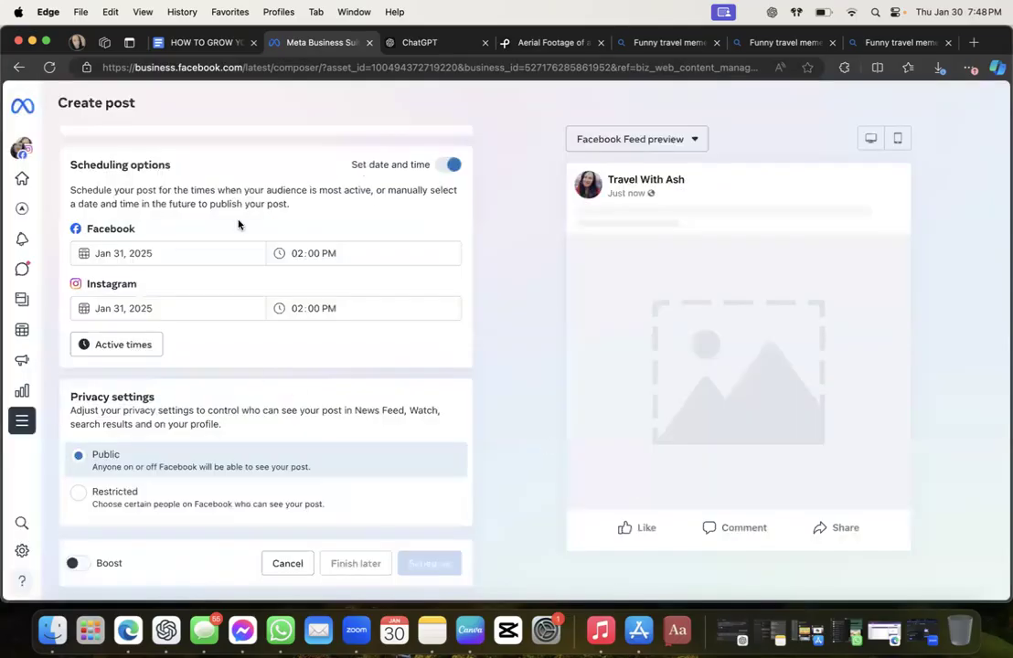
# Paste the copied stress-free travel post into the new post's text and switch to the Pexels page
pyautogui.scroll(3, 238, 224)
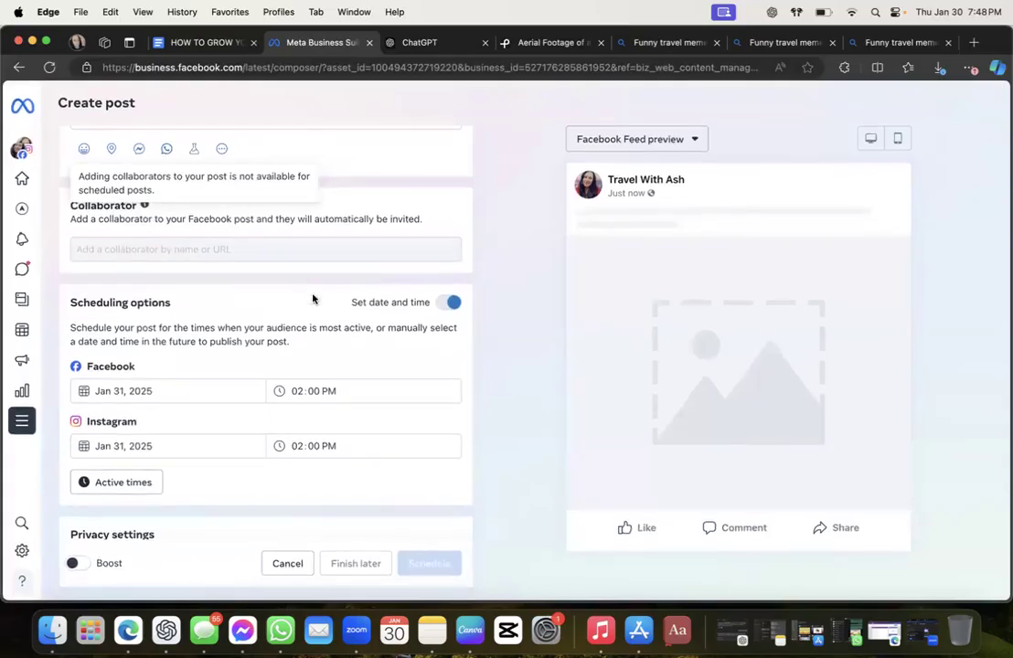
pyautogui.scroll(5, 312, 299)
pyautogui.click(176, 419)
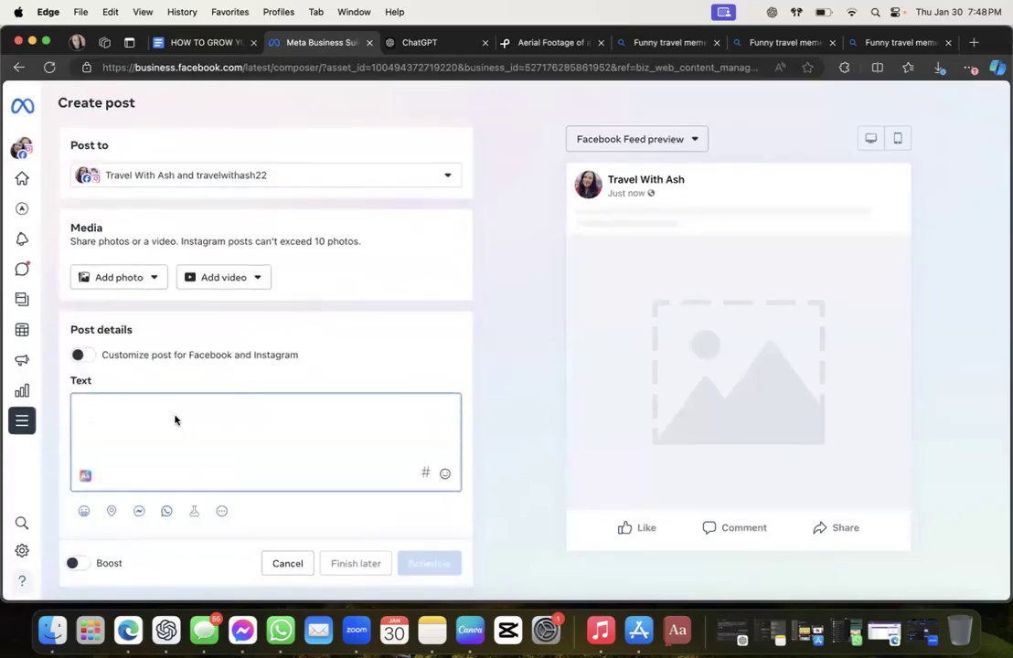
pyautogui.press('super+v')
pyautogui.click(635, 358)
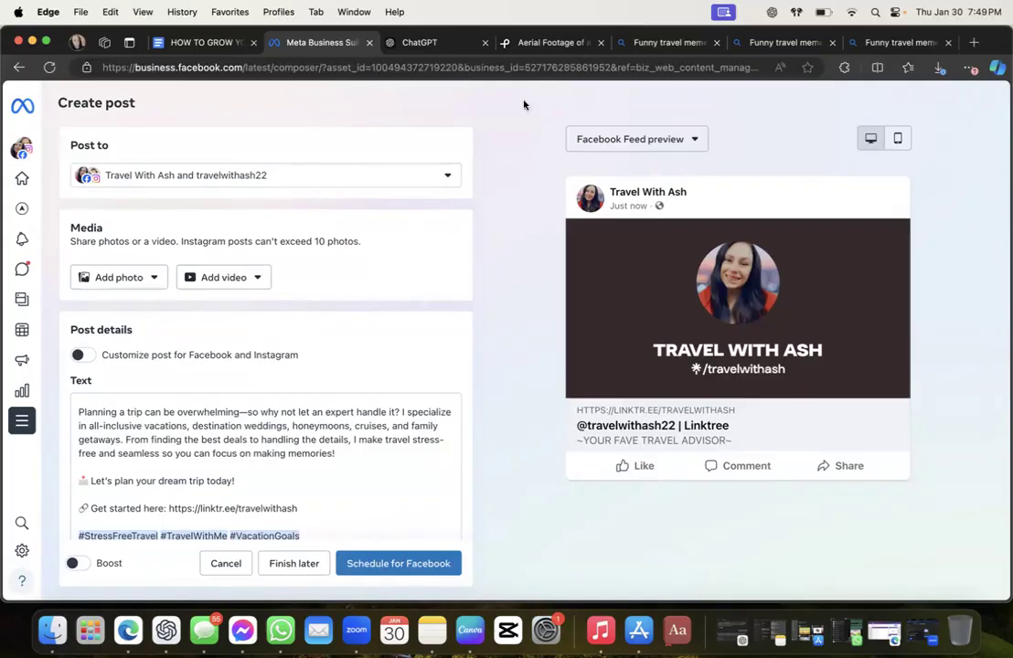
pyautogui.click(528, 48)
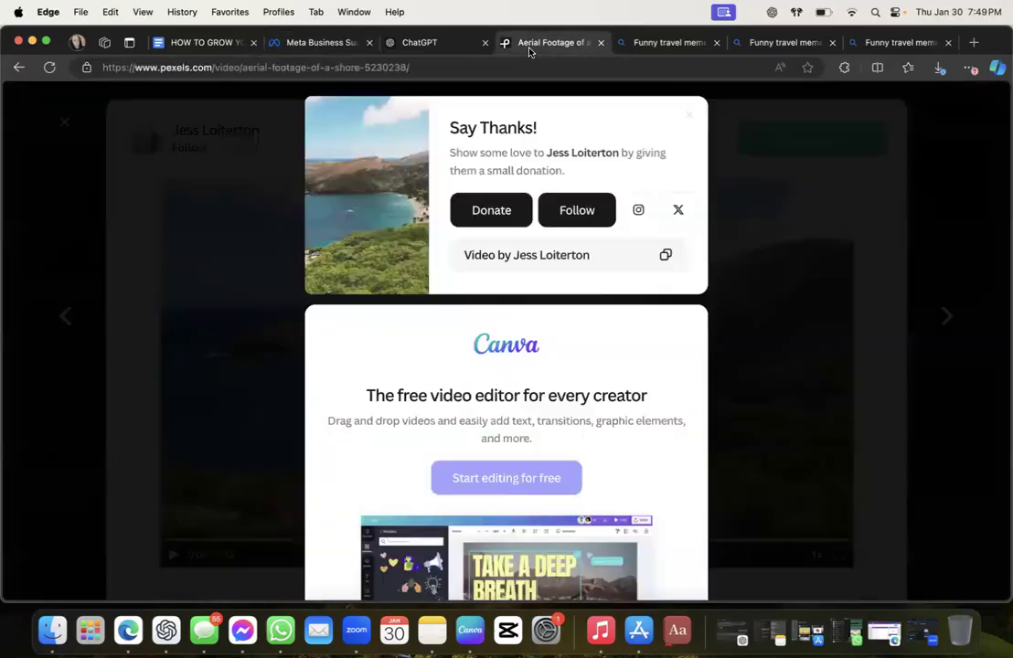
# Close the open video's overlays on Pexels and search its photos for "travel agent"
pyautogui.click(689, 114)
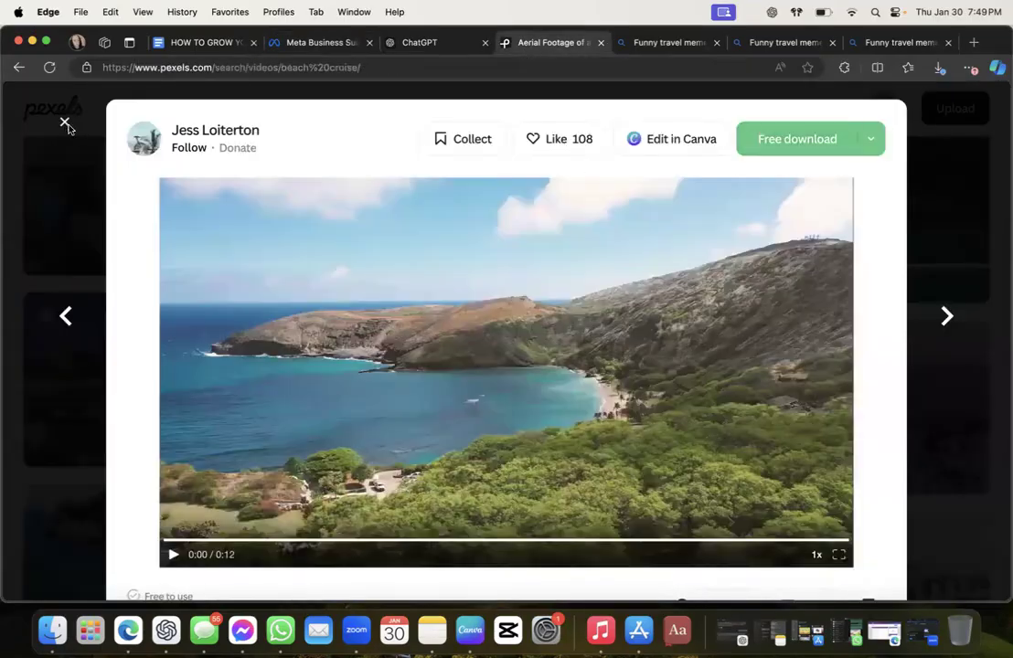
pyautogui.click(65, 122)
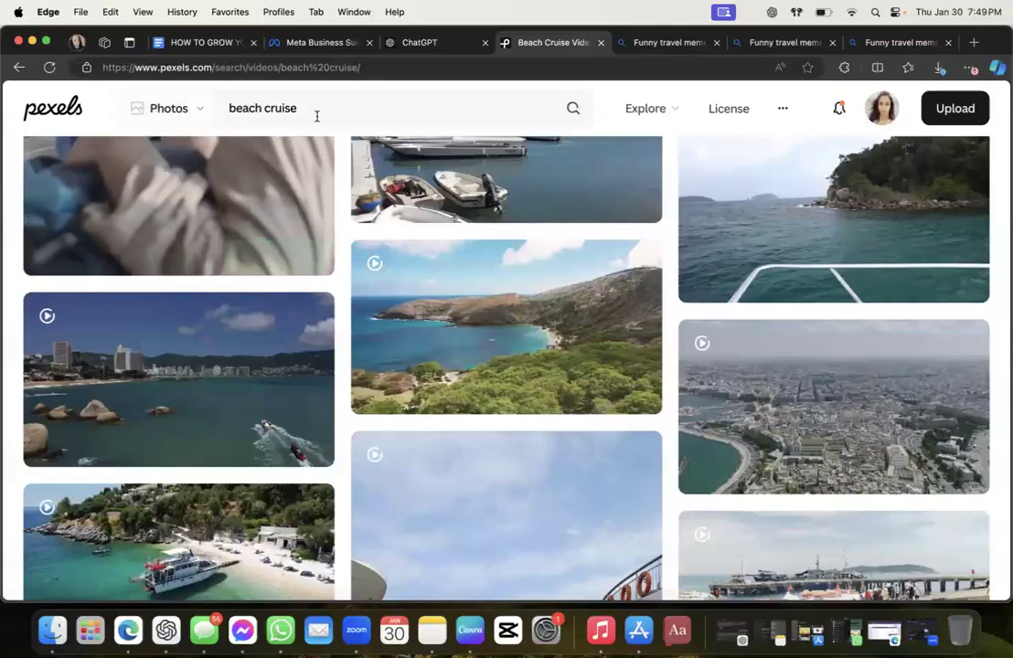
pyautogui.moveTo(316, 115); pyautogui.dragTo(141, 104)
pyautogui.press('BackSpace')
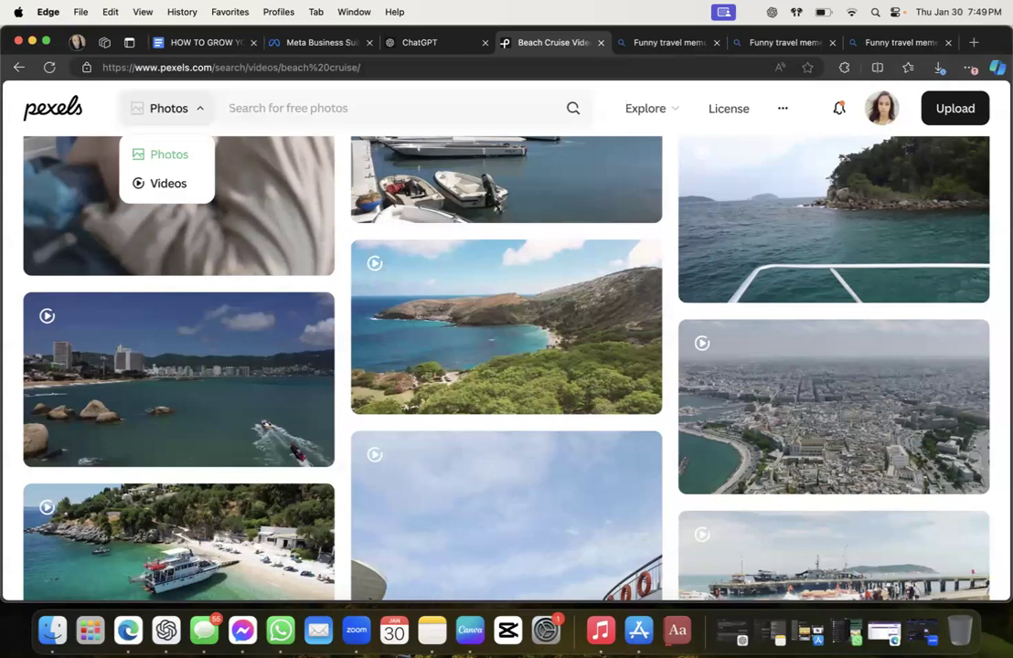
pyautogui.write('travel a')
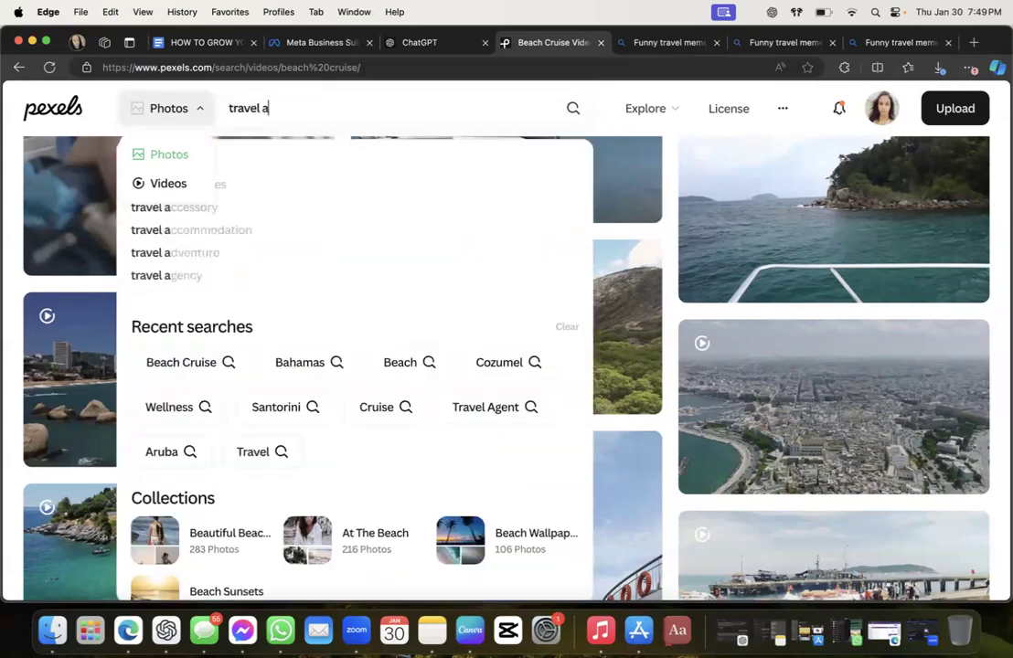
pyautogui.write('gent')
pyautogui.press('Return')
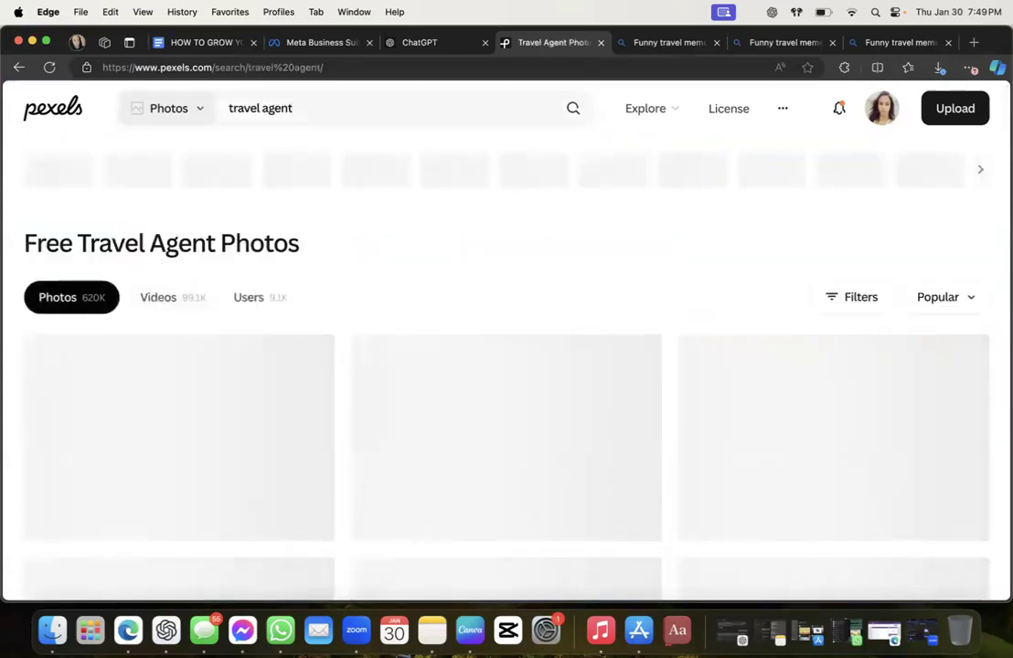
# Look through the travel agent photos for an image that suits the stress-free travel post, rechecking the draft in Meta Business Suite
pyautogui.scroll(-4, 109, 274)
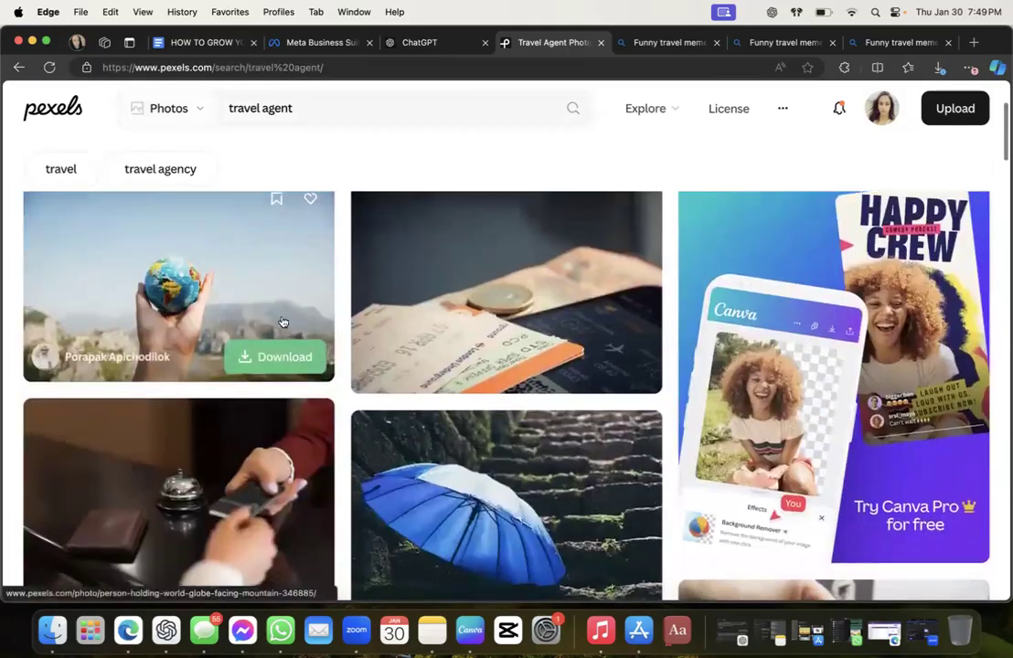
pyautogui.scroll(-2, 274, 339)
pyautogui.scroll(-5, 320, 357)
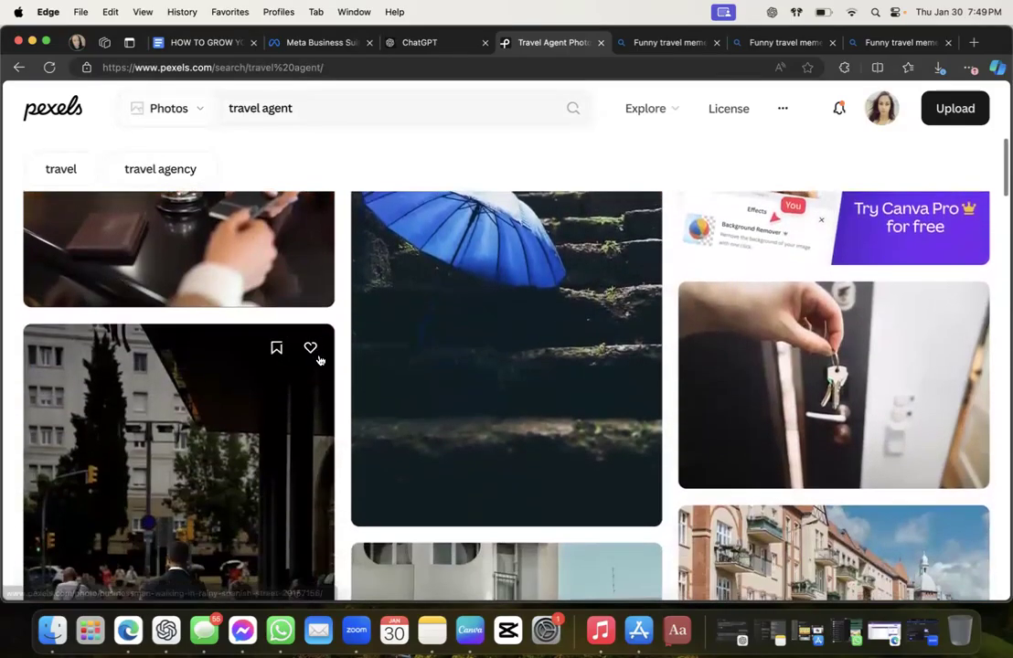
pyautogui.click(309, 43)
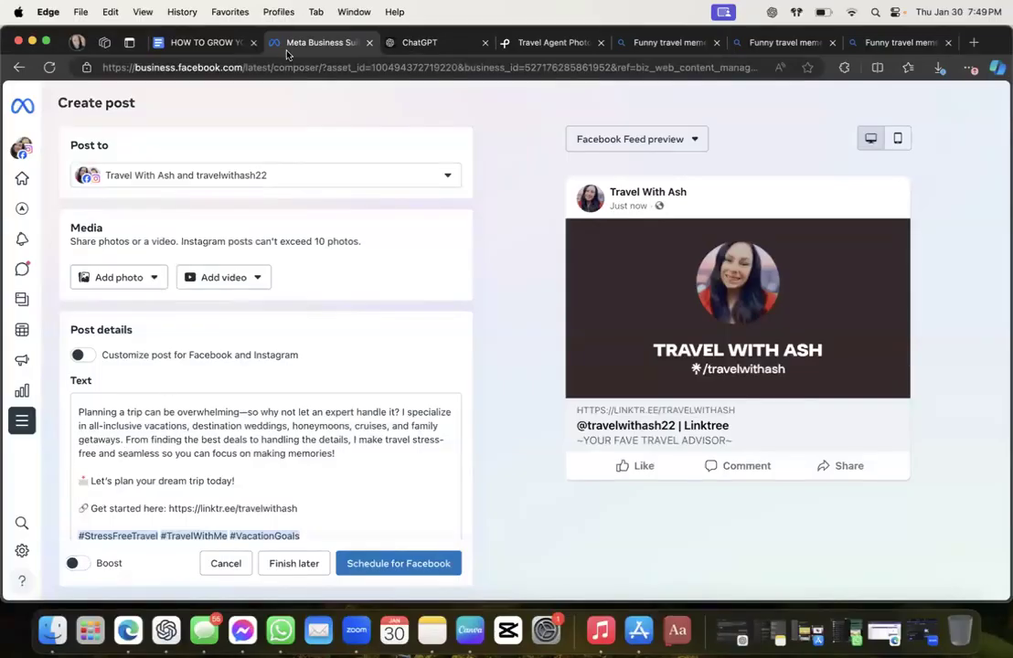
pyautogui.click(549, 42)
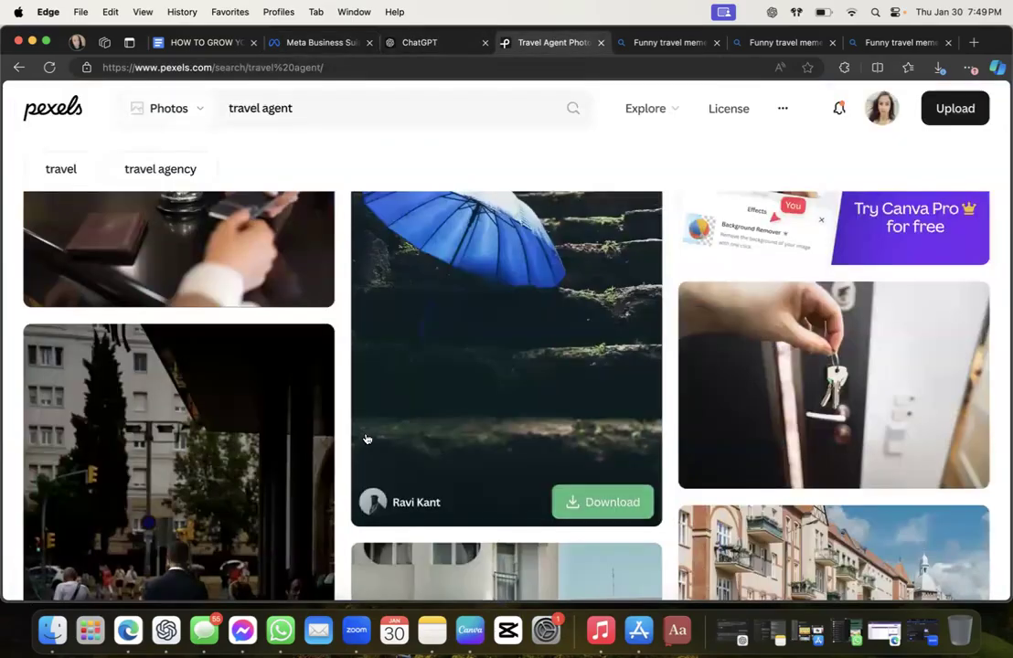
pyautogui.scroll(-2, 364, 436)
pyautogui.scroll(-8, 365, 439)
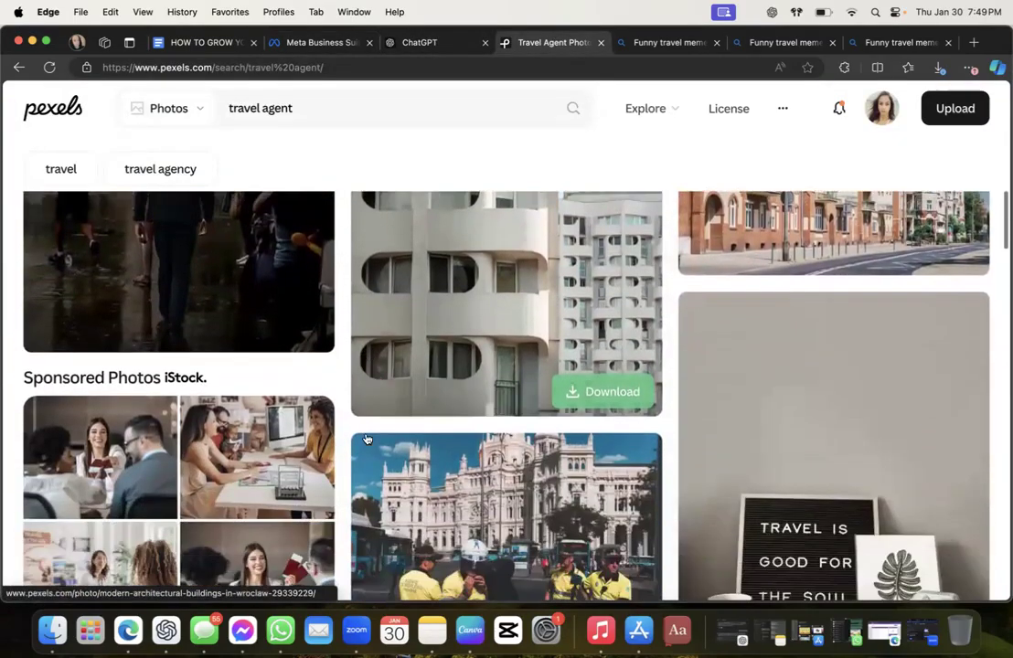
pyautogui.scroll(-10, 365, 438)
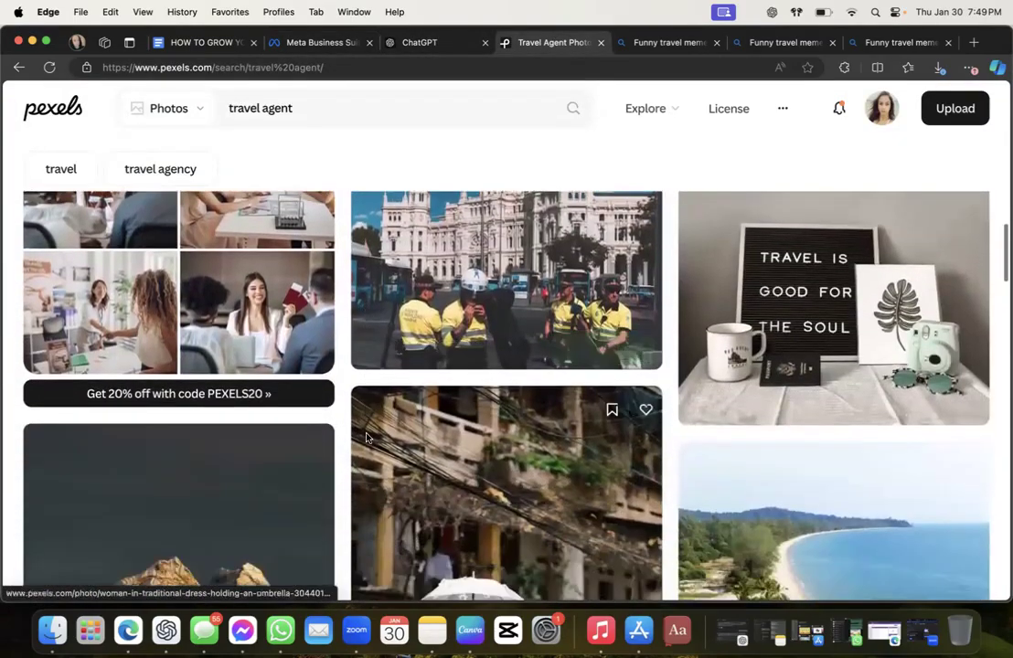
pyautogui.scroll(-10, 366, 438)
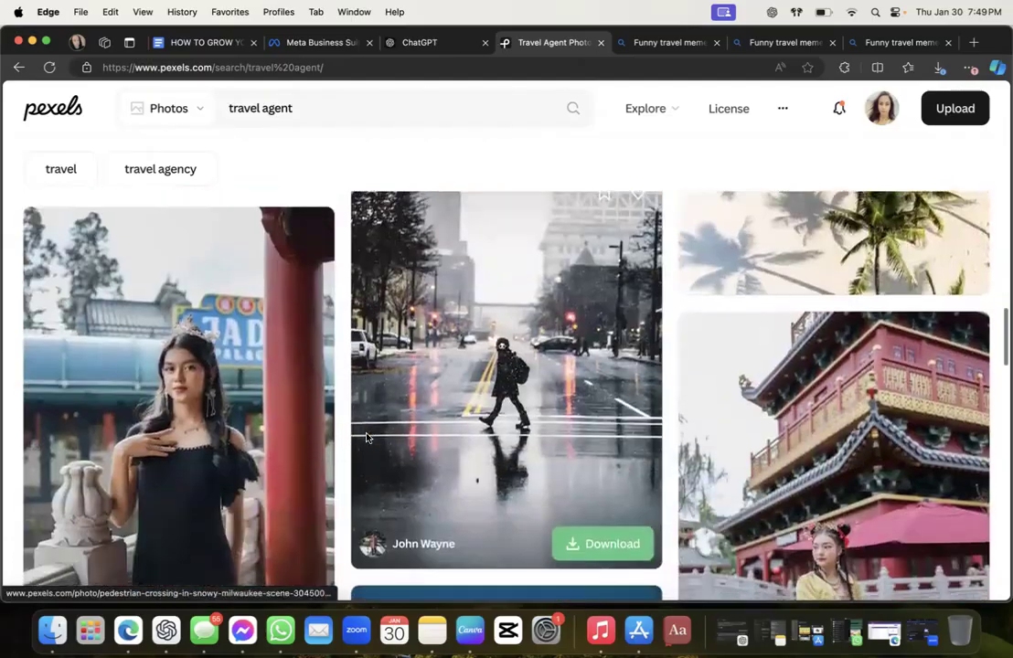
pyautogui.scroll(-8, 367, 438)
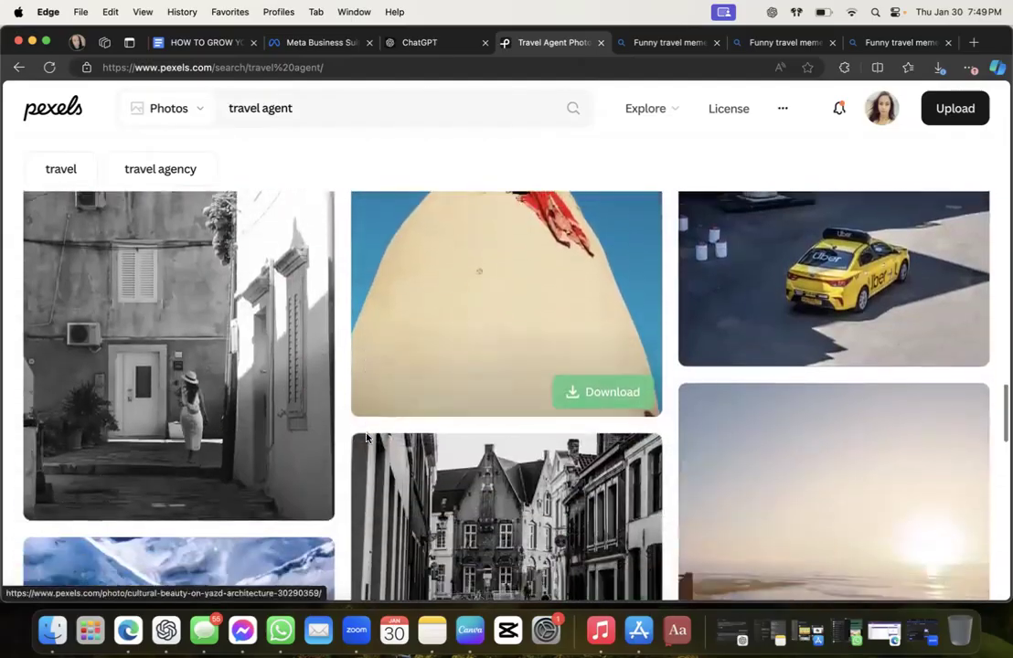
pyautogui.scroll(-2, 366, 438)
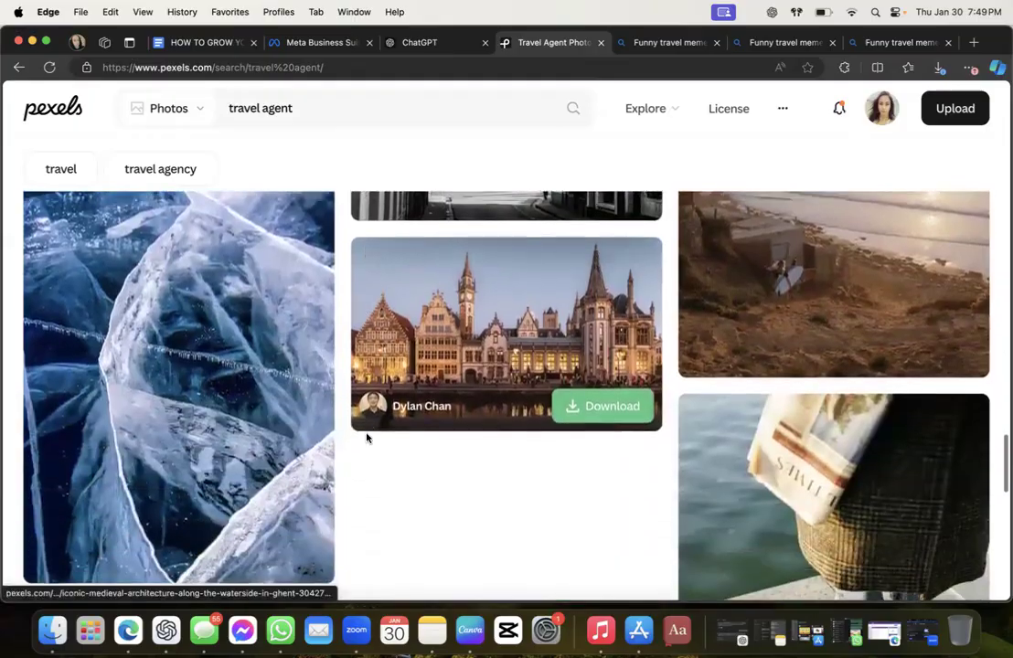
pyautogui.scroll(15, 366, 438)
pyautogui.scroll(10, 366, 438)
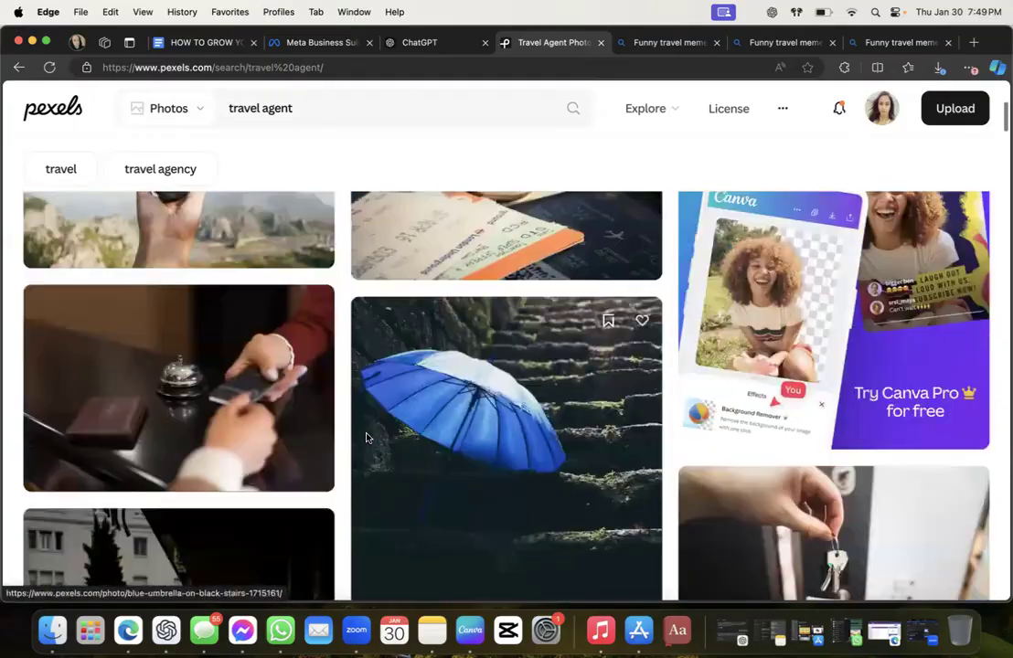
pyautogui.scroll(-1, 366, 437)
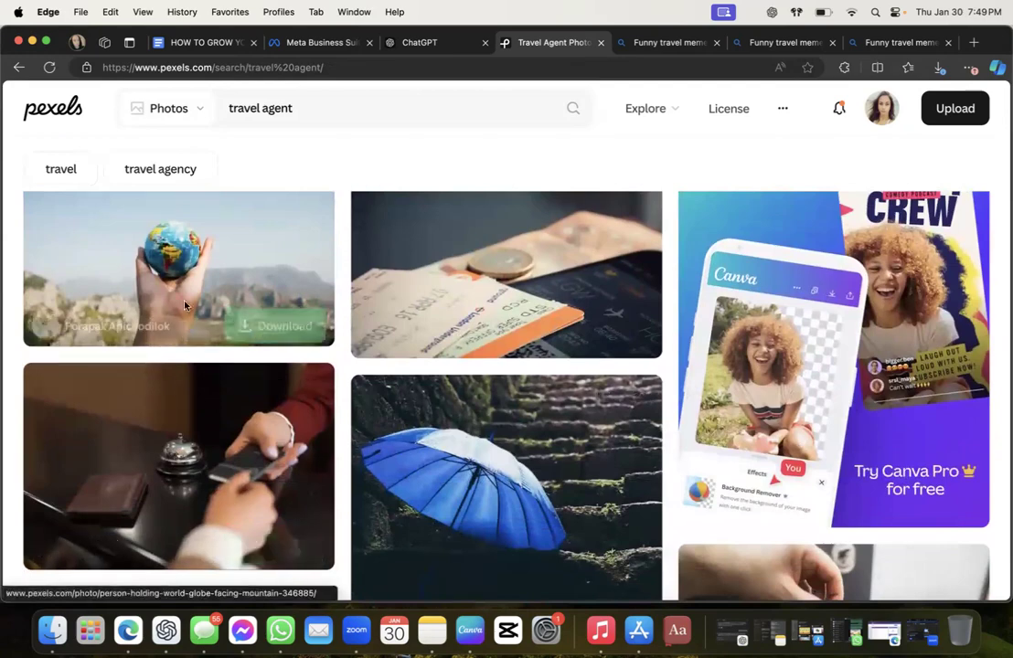
pyautogui.scroll(-4, 439, 316)
pyautogui.scroll(8, 439, 275)
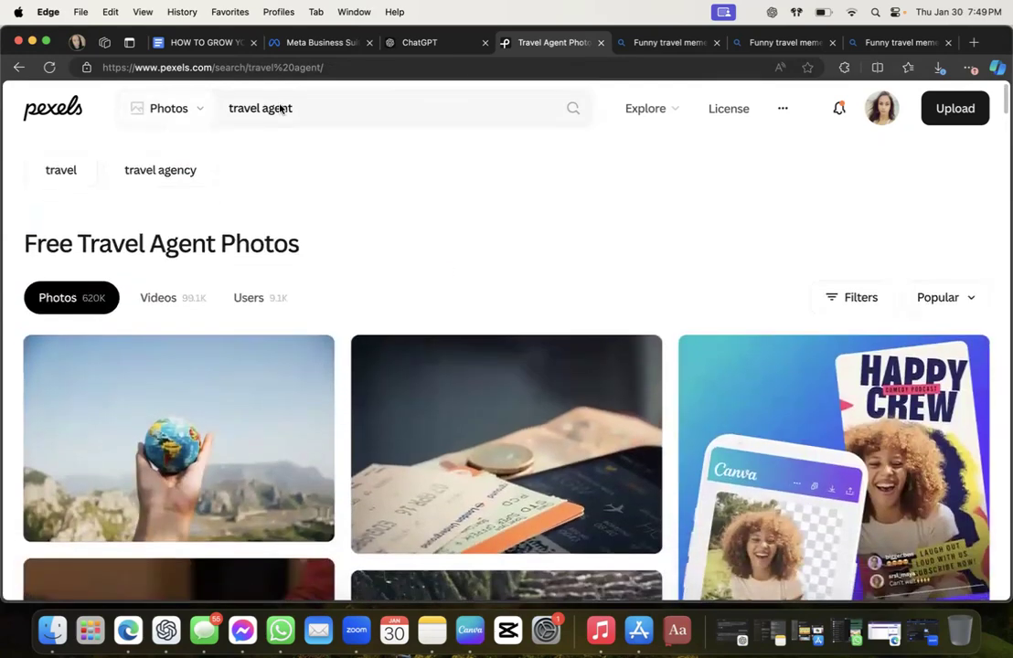
# Search Pexels for "travel" from the recent searches and browse the photos for a trip-planning image
pyautogui.click(294, 113)
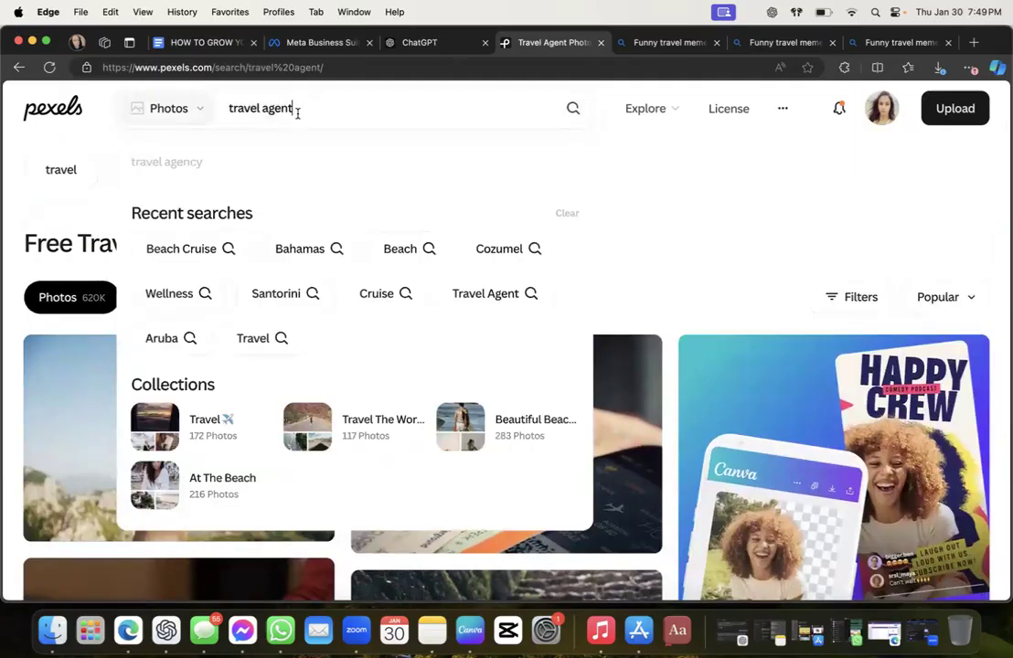
pyautogui.click(258, 342)
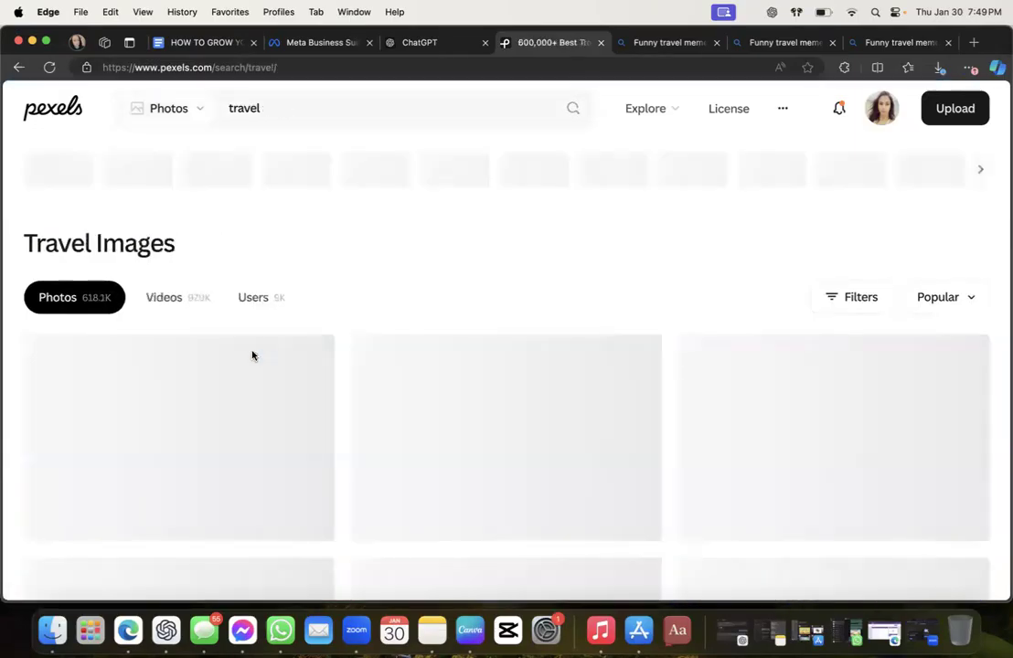
pyautogui.scroll(-10, 390, 362)
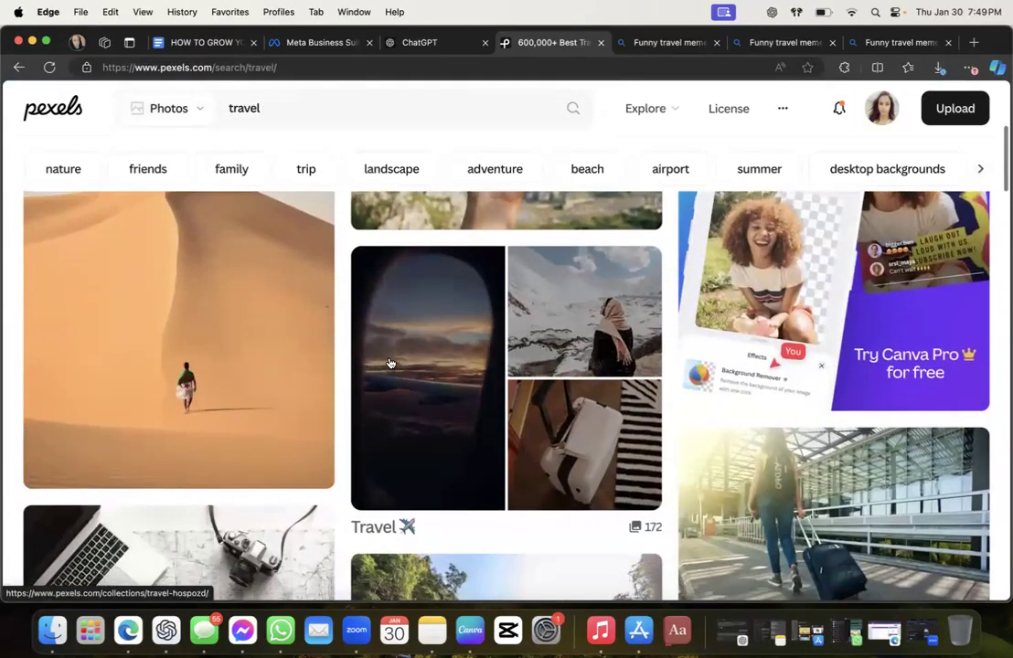
pyautogui.scroll(-5, 390, 362)
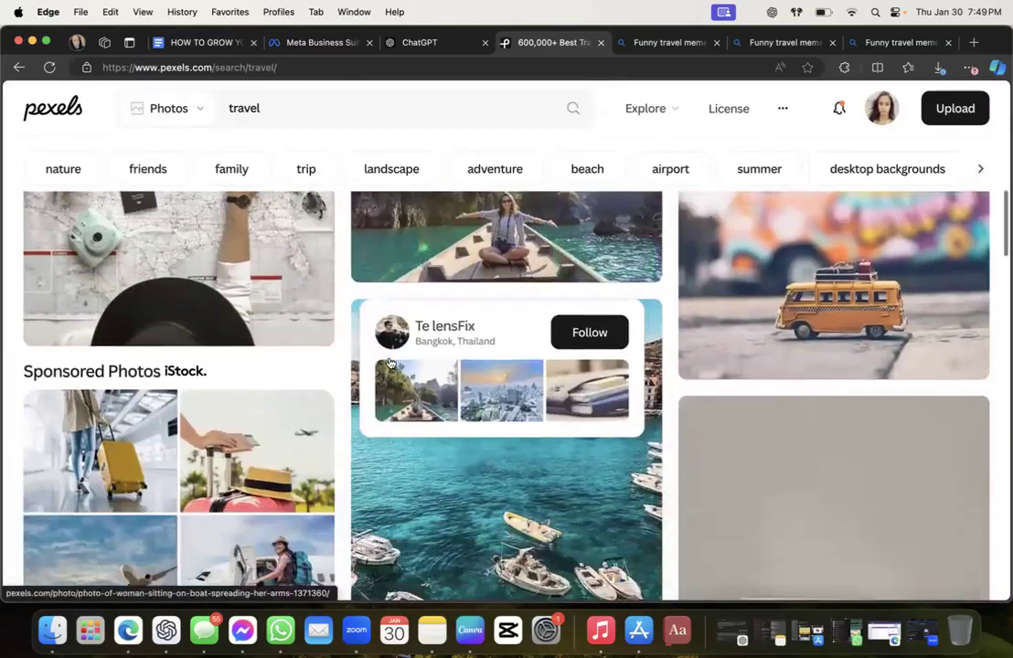
pyautogui.scroll(5, 282, 287)
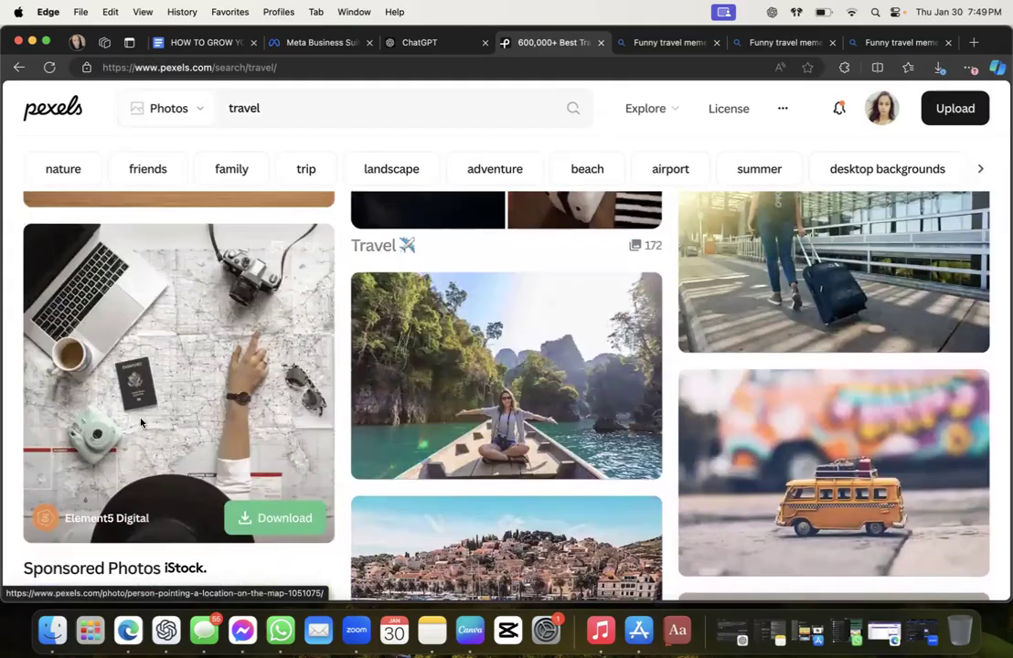
# Save the photo of a person pointing at a map as "R 1" in the WEEK Posts folder
pyautogui.click(123, 367)
pyautogui.rightClick(537, 278)
pyautogui.click(575, 315)
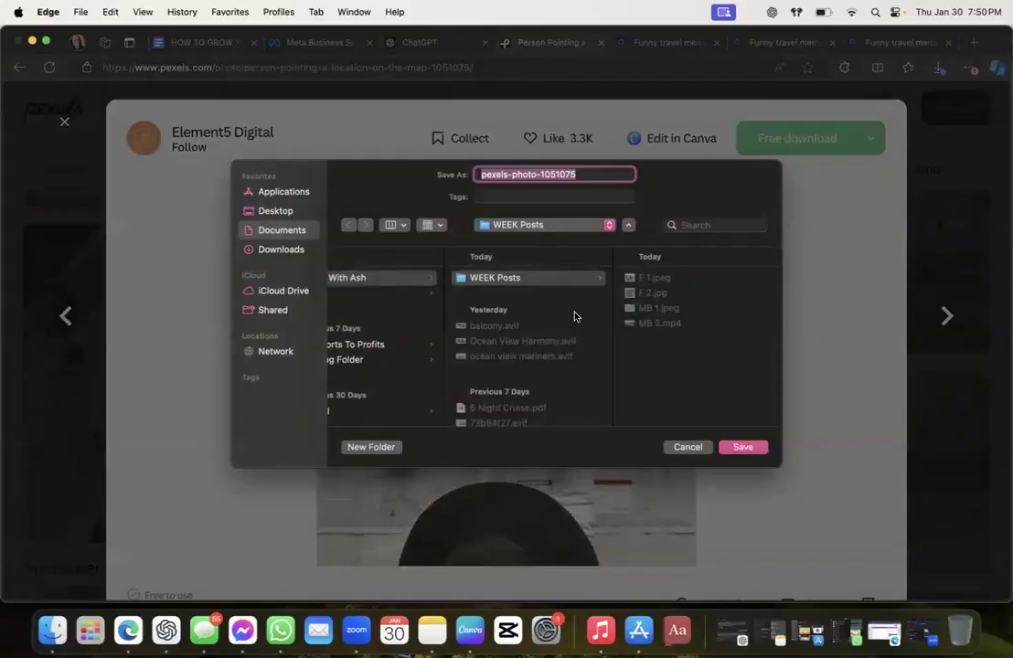
pyautogui.press('BackSpace')
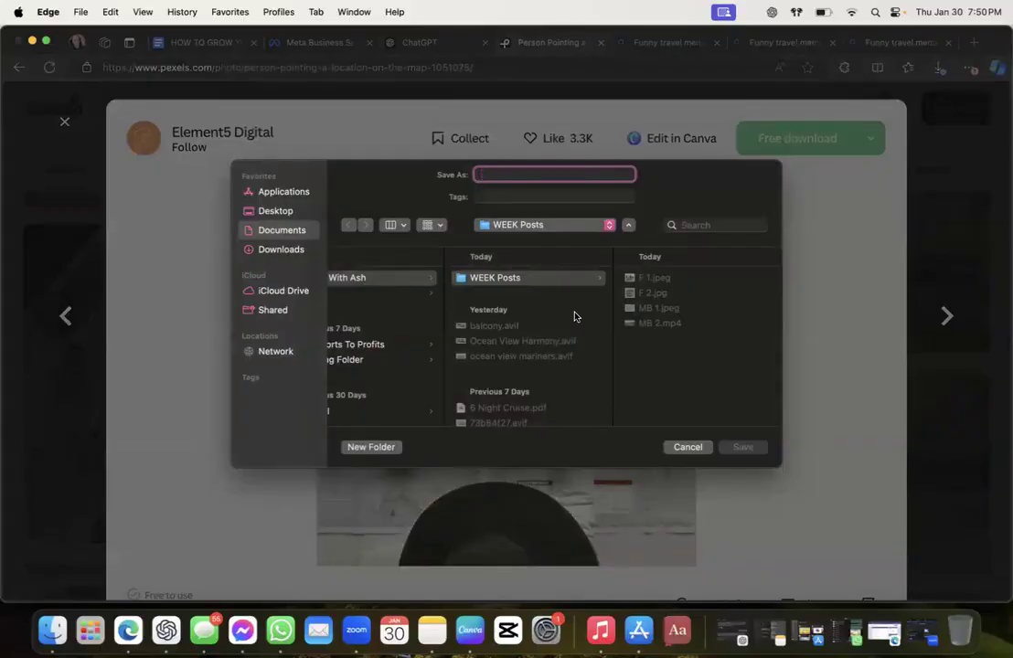
pyautogui.write('R 1')
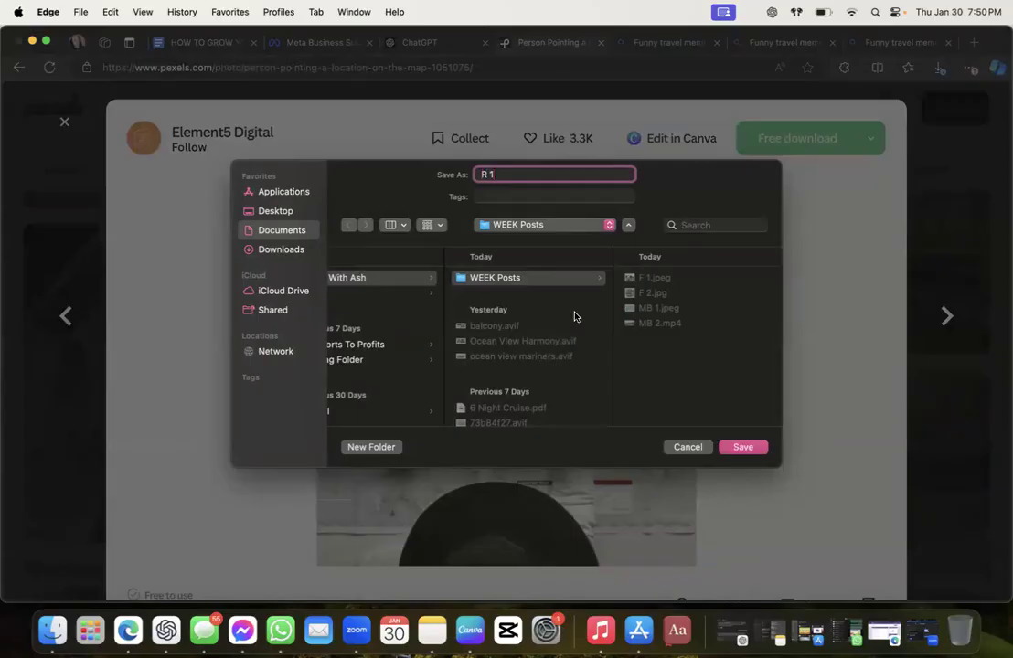
pyautogui.press('Return')
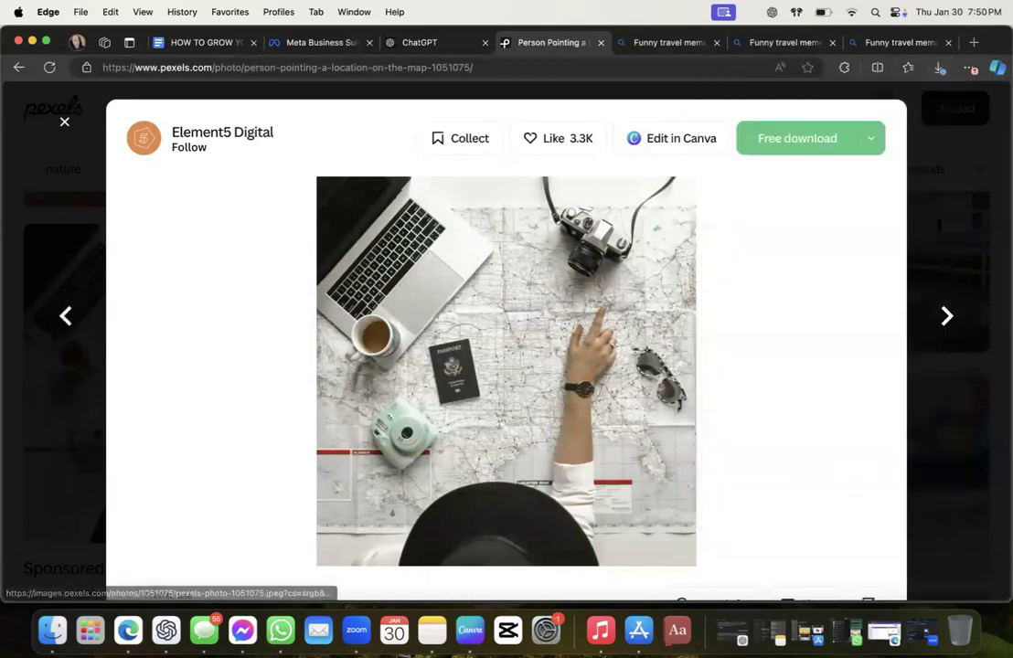
# Go forward to the yellow toy bus photo and save it as "R 2" in the WEEK Posts folder
pyautogui.click(948, 318)
pyautogui.click(948, 317)
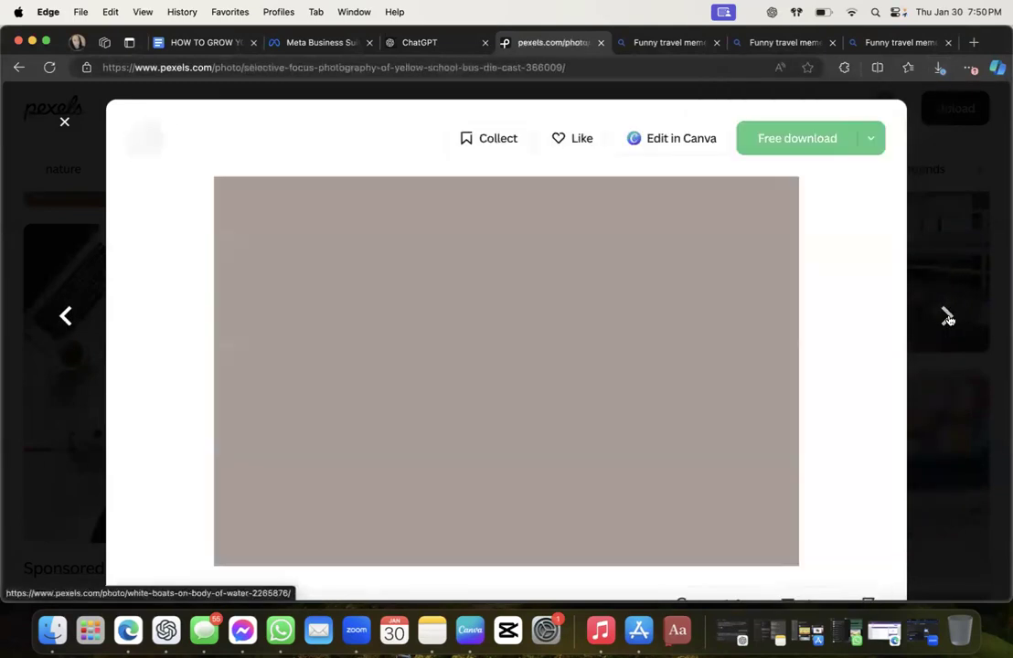
pyautogui.click(521, 435)
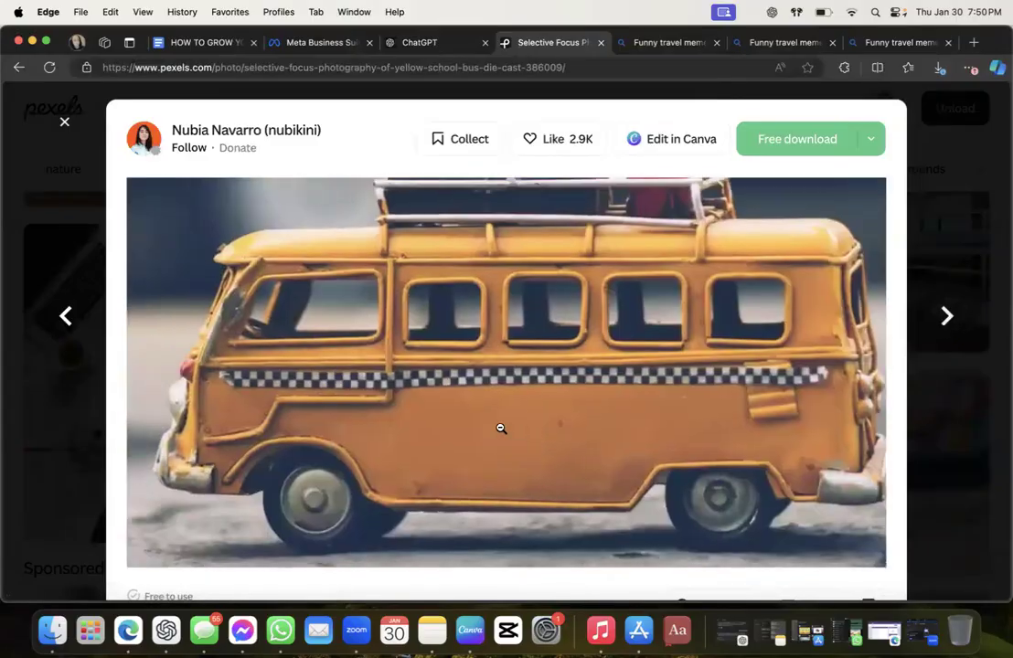
pyautogui.click(498, 425)
pyautogui.click(498, 425)
pyautogui.click(499, 425)
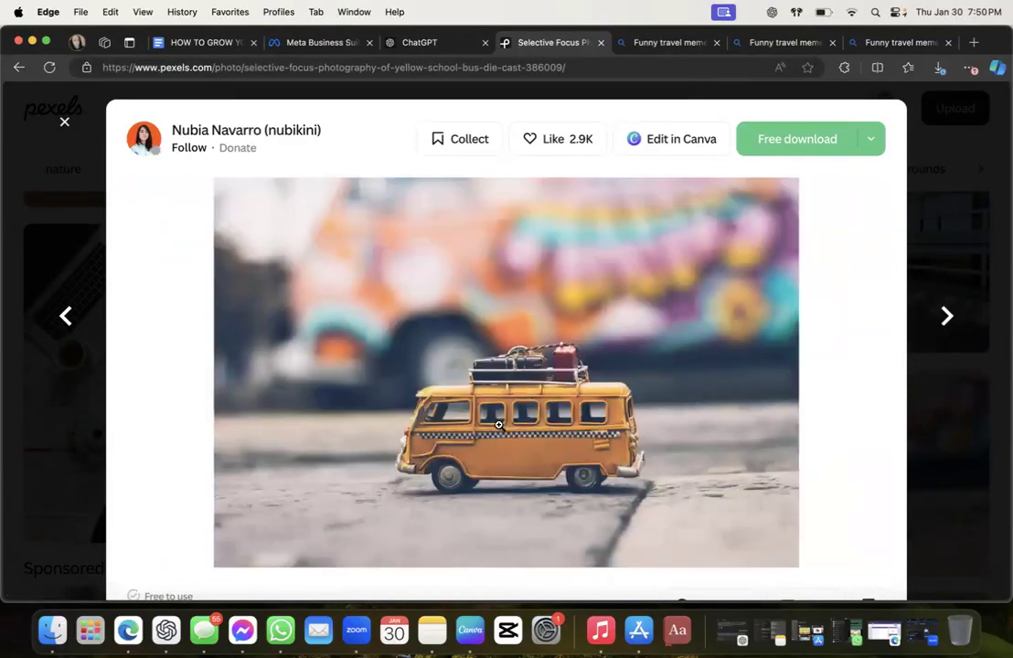
pyautogui.rightClick(500, 110)
pyautogui.click(544, 148)
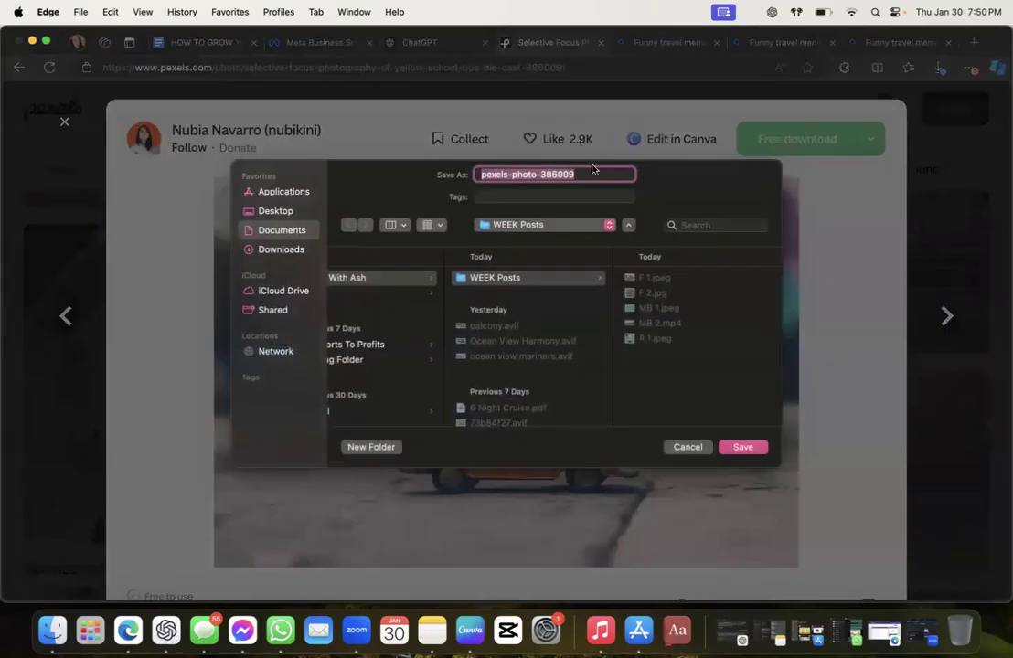
pyautogui.press('BackSpace')
pyautogui.write('R 2')
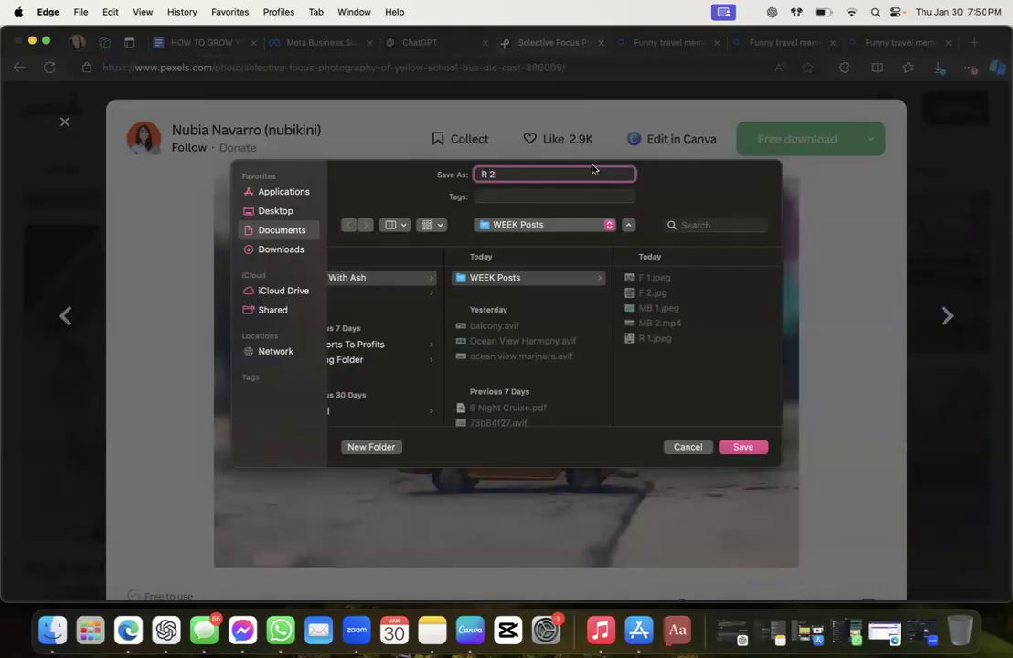
pyautogui.press('Return')
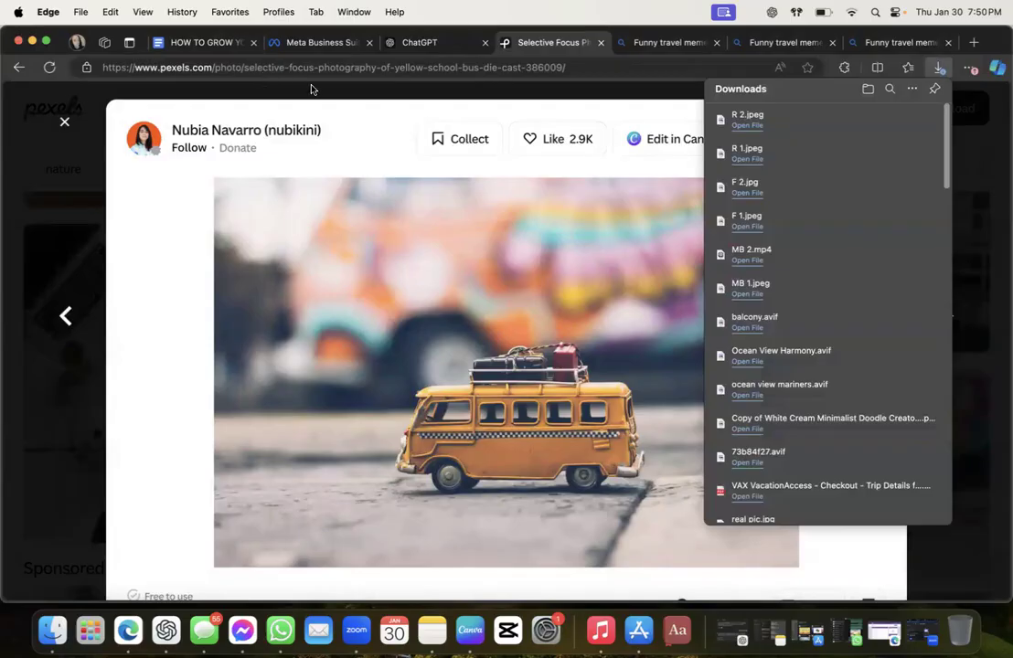
# Add the photo R 1.jpeg from the WEEK Posts folder to the stress-free travel post in Meta Business Suite
pyautogui.click(302, 42)
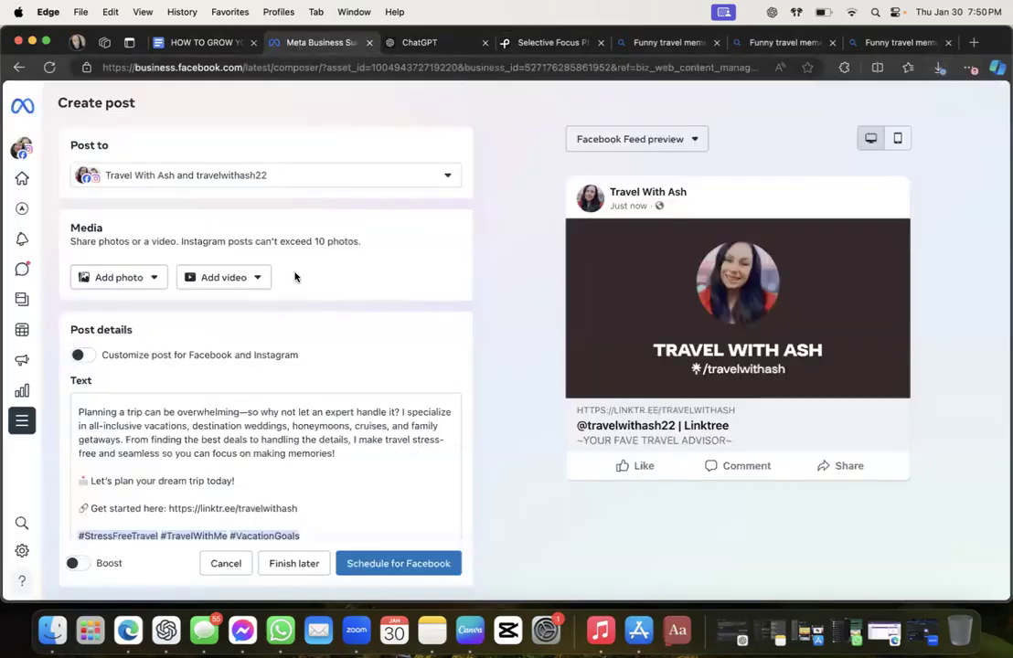
pyautogui.scroll(-3, 294, 277)
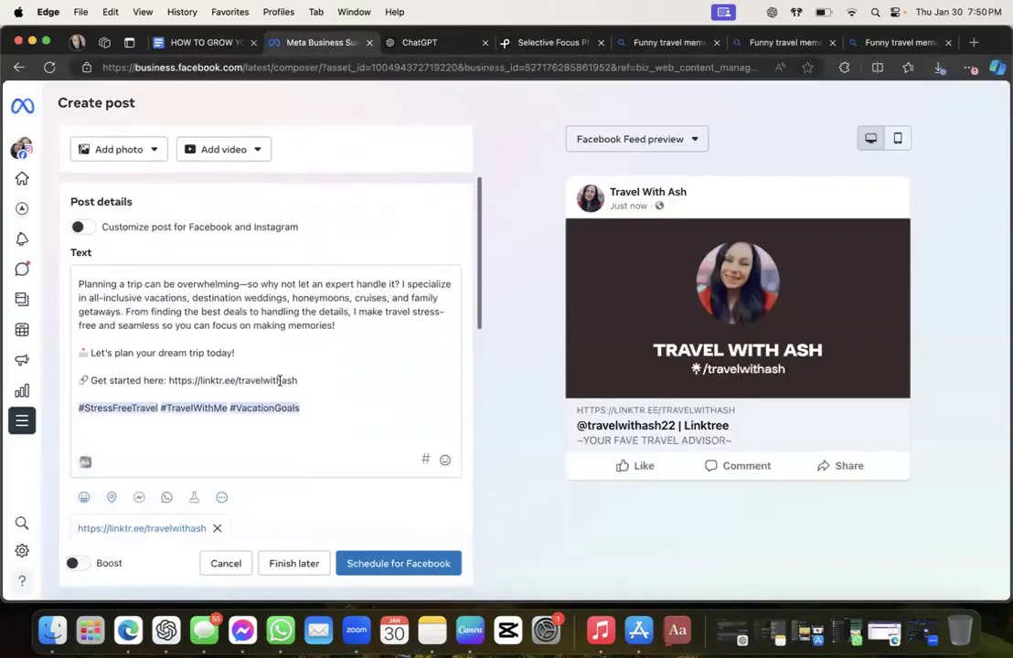
pyautogui.scroll(5, 279, 380)
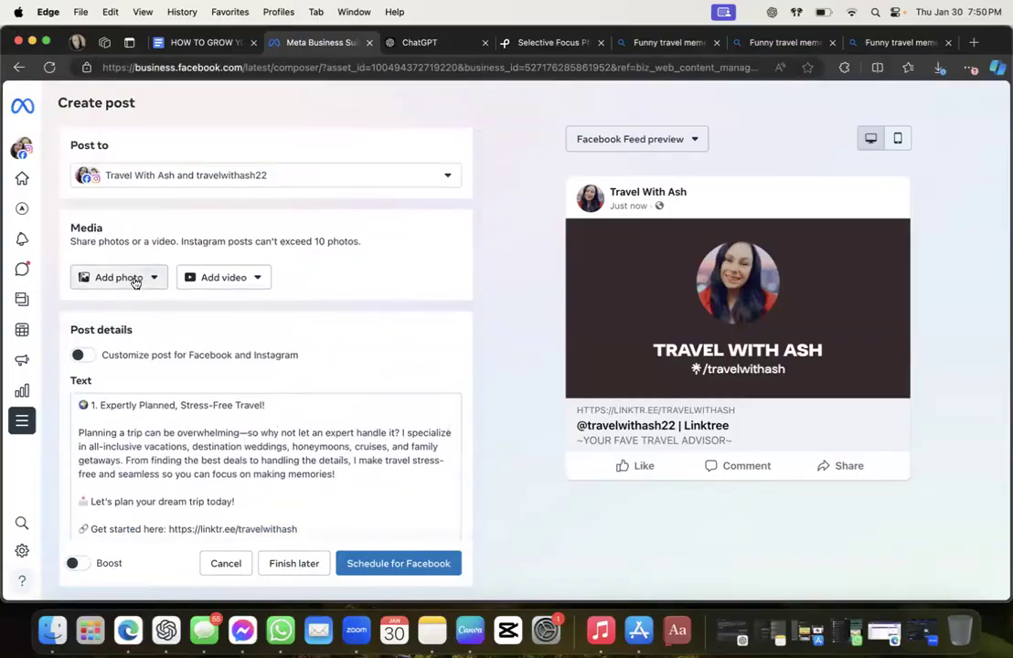
pyautogui.click(135, 279)
pyautogui.click(139, 307)
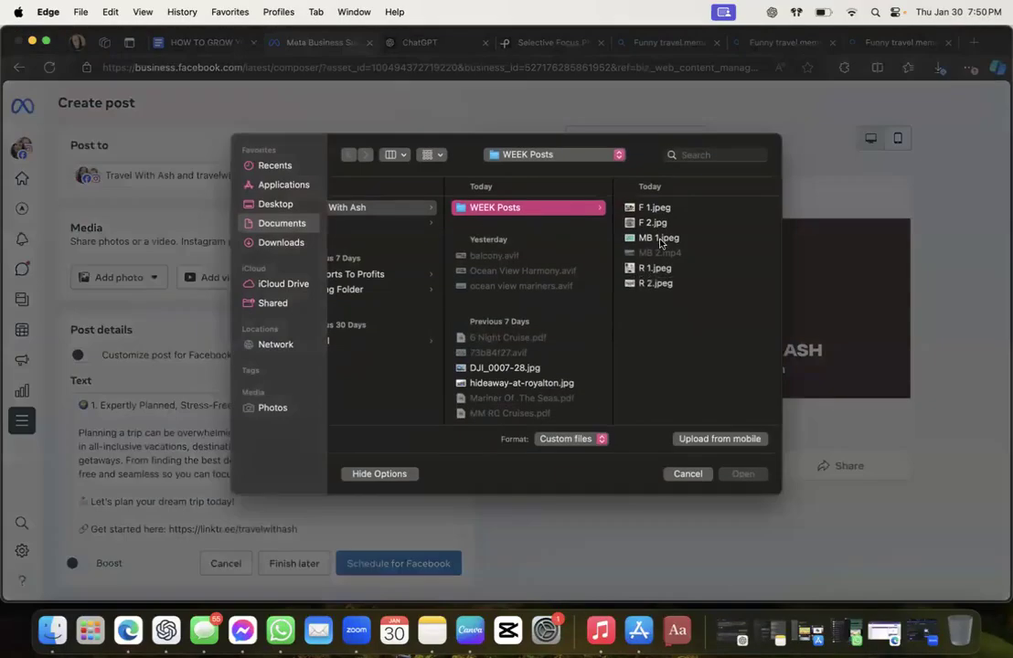
pyautogui.click(654, 268)
pyautogui.click(743, 476)
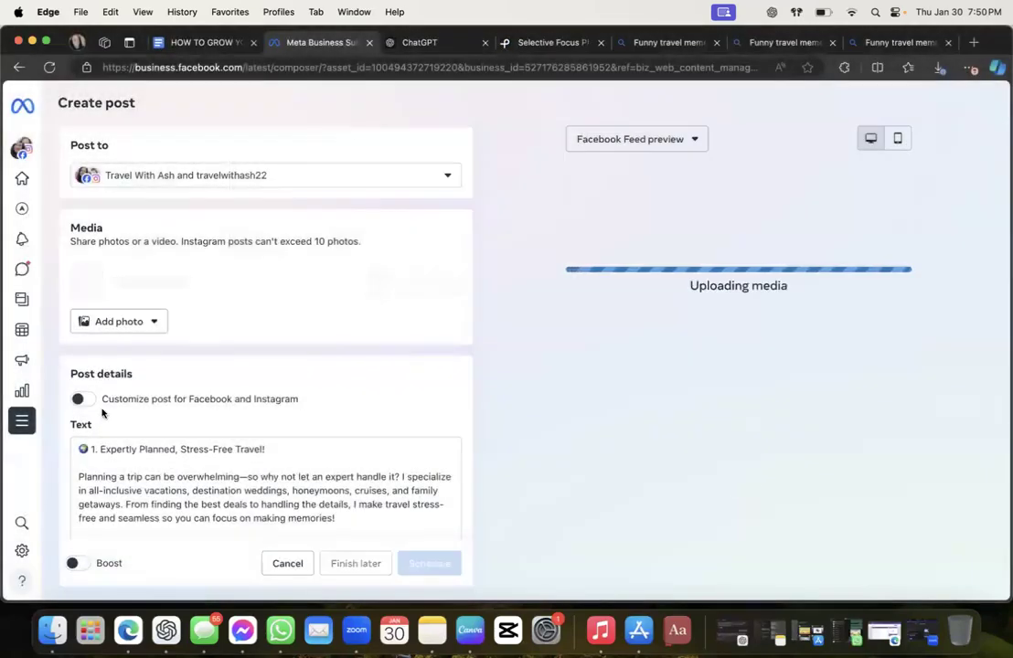
# Review the stress-free travel post's preview, text and scheduling options, and schedule it for Facebook and Instagram
pyautogui.scroll(-3, 799, 401)
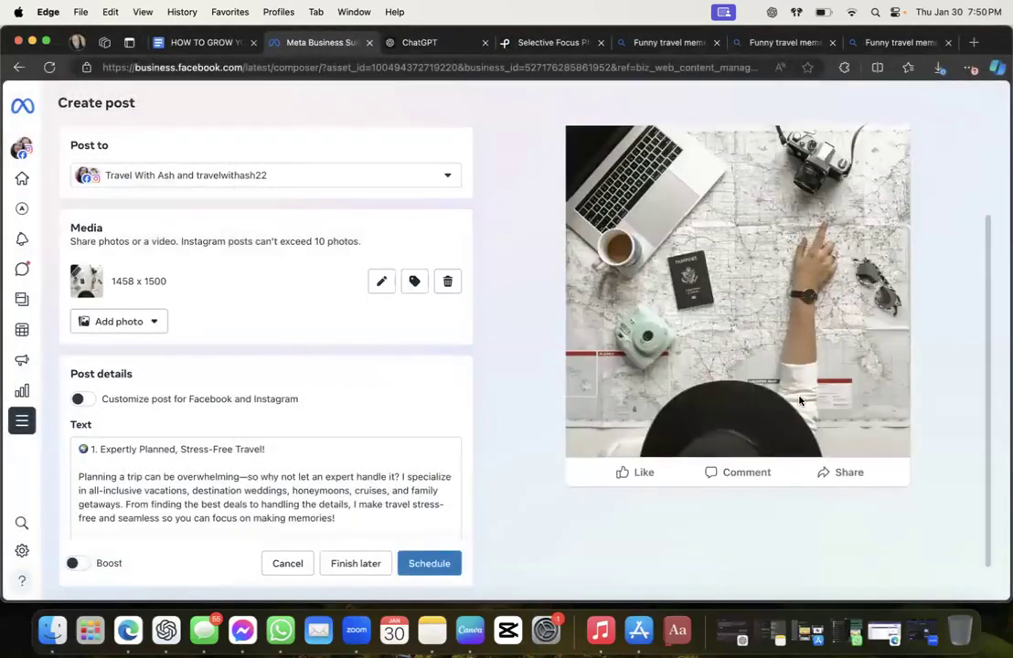
pyautogui.click(236, 463)
pyautogui.scroll(-1, 236, 464)
pyautogui.scroll(1, 795, 143)
pyautogui.scroll(-1, 795, 143)
pyautogui.scroll(-10, 274, 365)
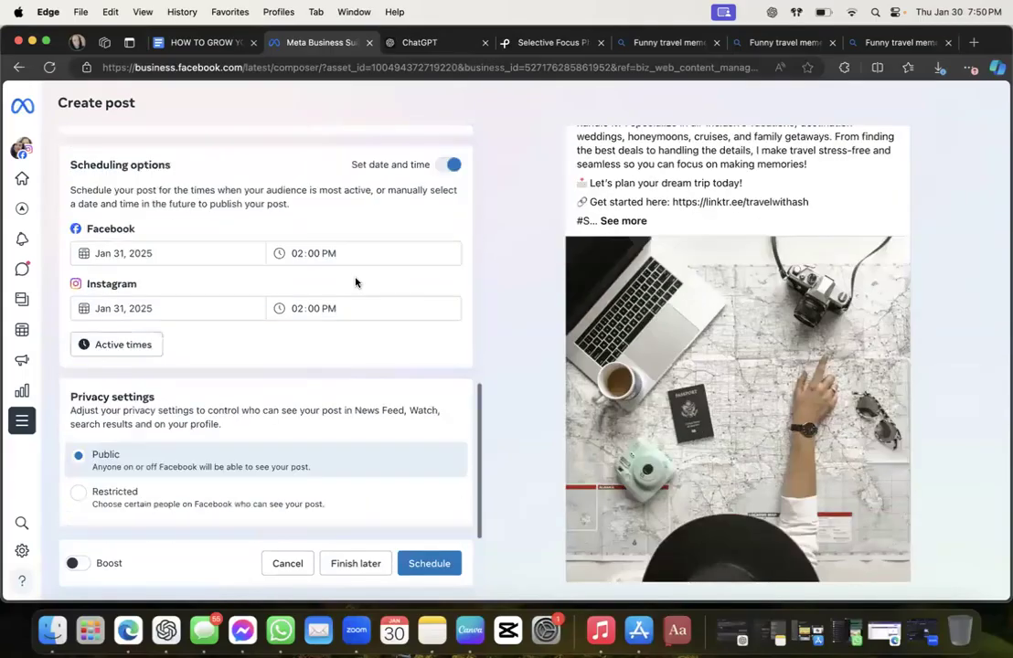
pyautogui.click(429, 564)
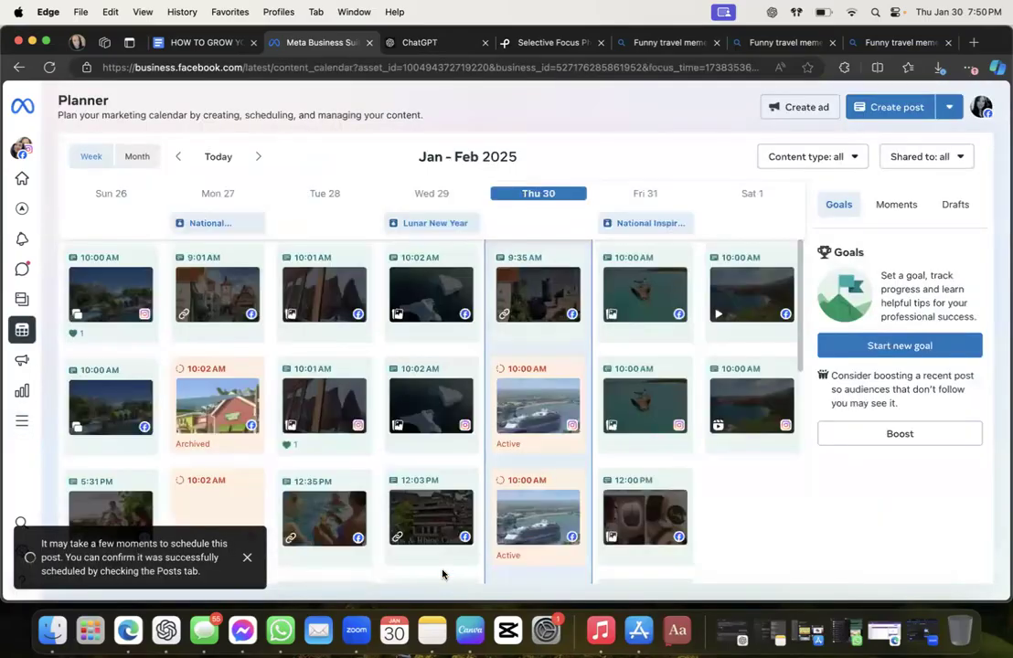
# Start a new scheduled post on Saturday, Feb 1, 2025 in the planner, with Facebook and Instagram times both set to 02:00 PM
pyautogui.scroll(-1, 731, 334)
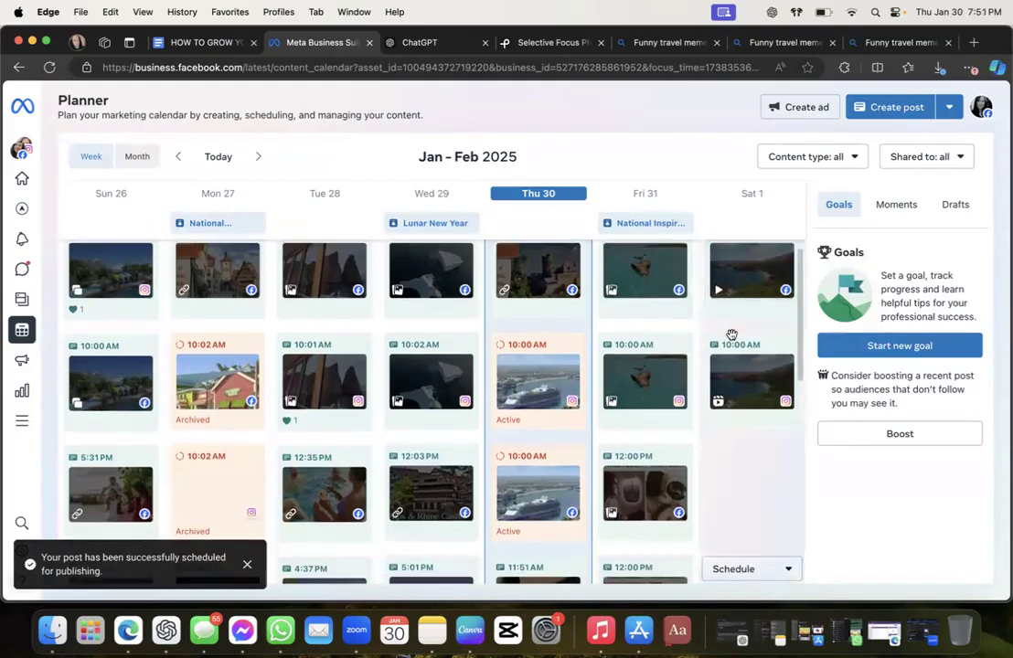
pyautogui.scroll(-2, 731, 335)
pyautogui.scroll(3, 728, 352)
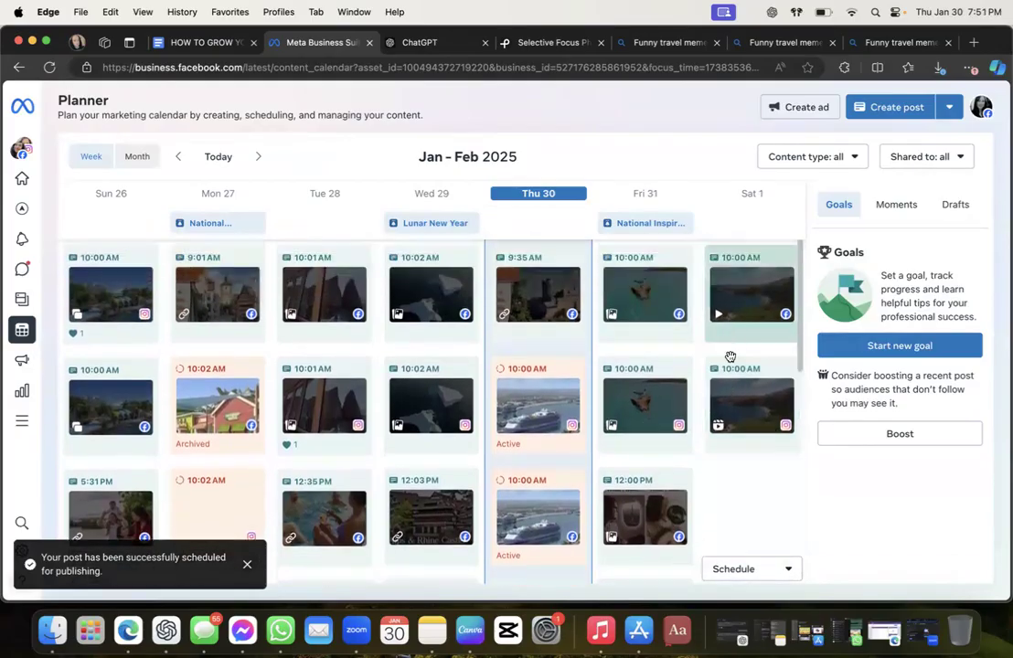
pyautogui.click(731, 568)
pyautogui.click(728, 460)
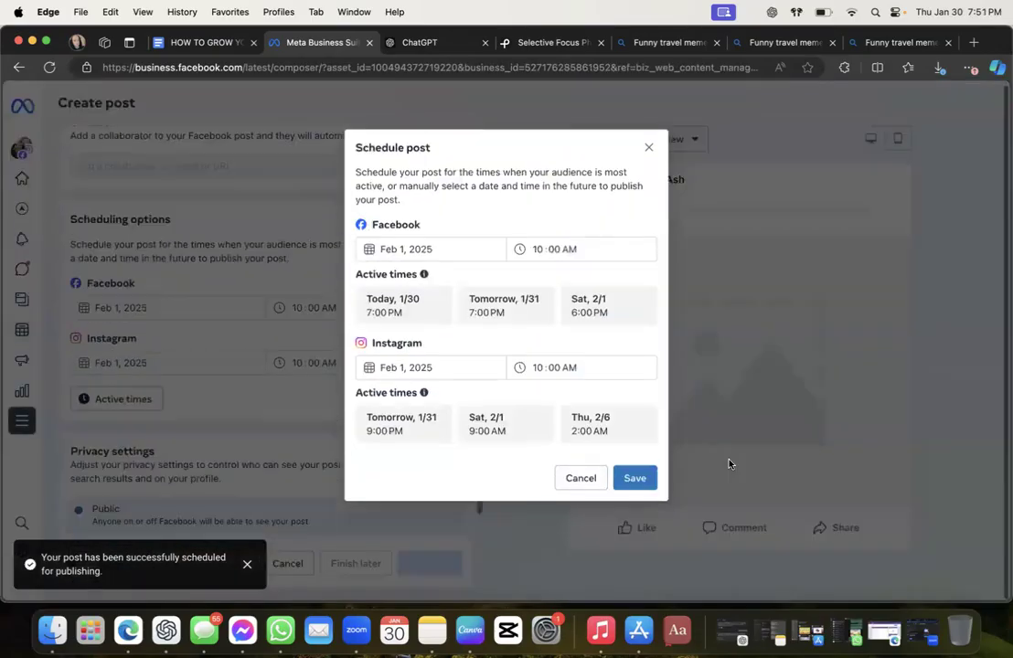
pyautogui.click(535, 247)
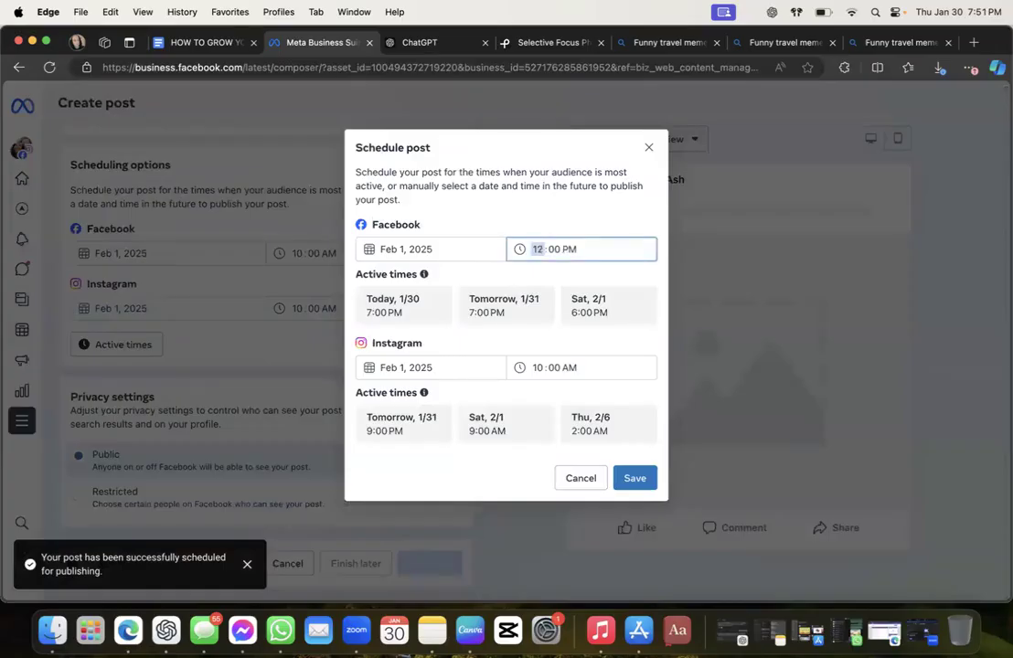
pyautogui.click(536, 367)
pyautogui.press('Up')
pyautogui.press('Up')
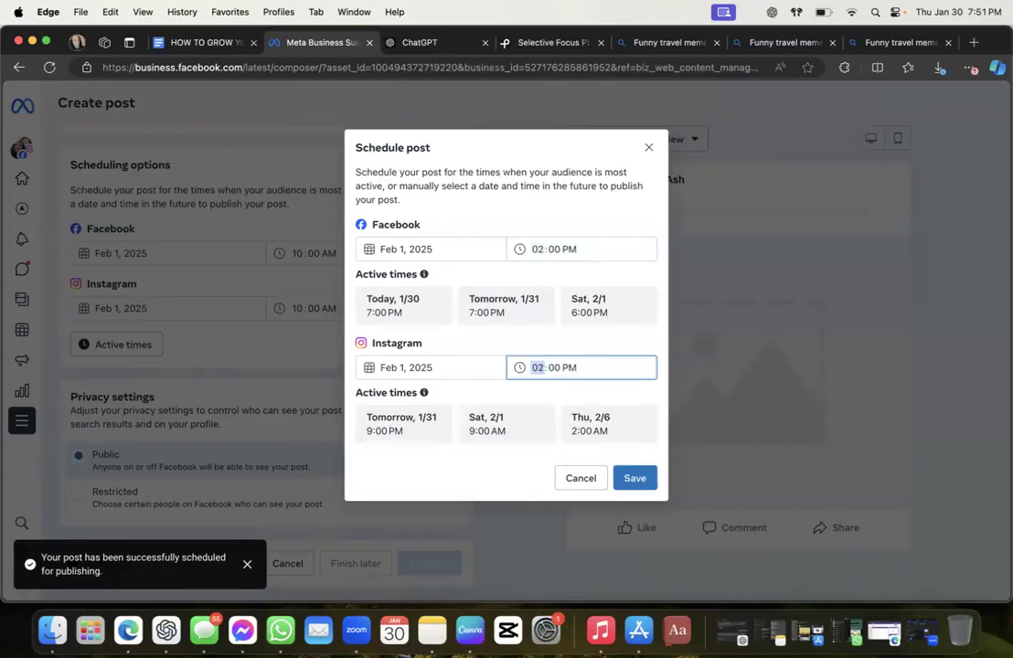
pyautogui.click(635, 478)
# Upload the yellow toy bus photo R 2.jpeg from the WEEK Posts folder as the new post's media
pyautogui.scroll(3, 479, 362)
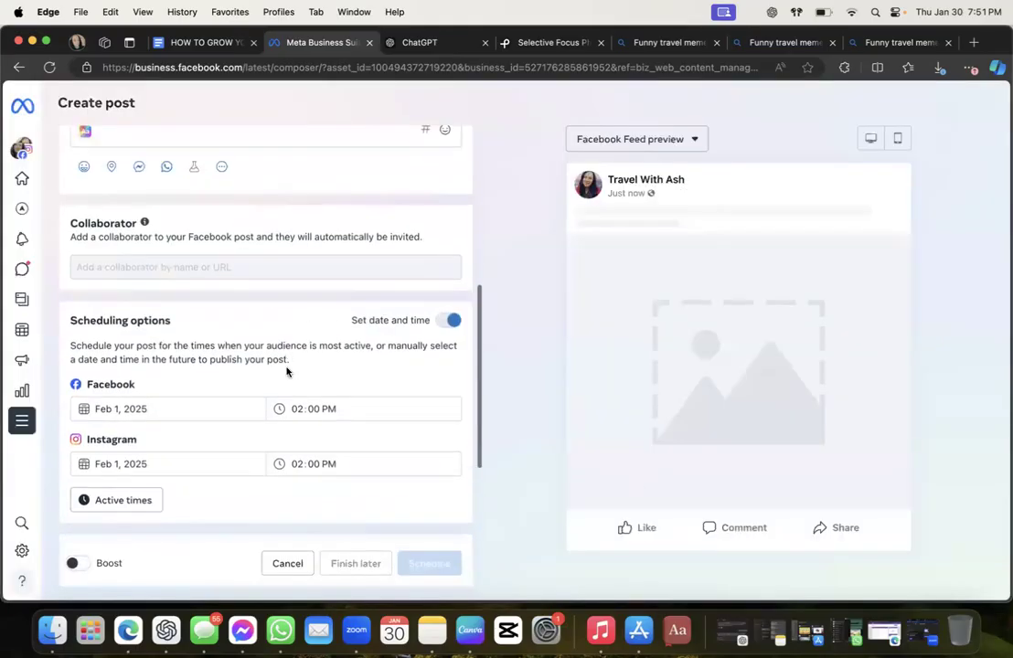
pyautogui.scroll(4, 286, 371)
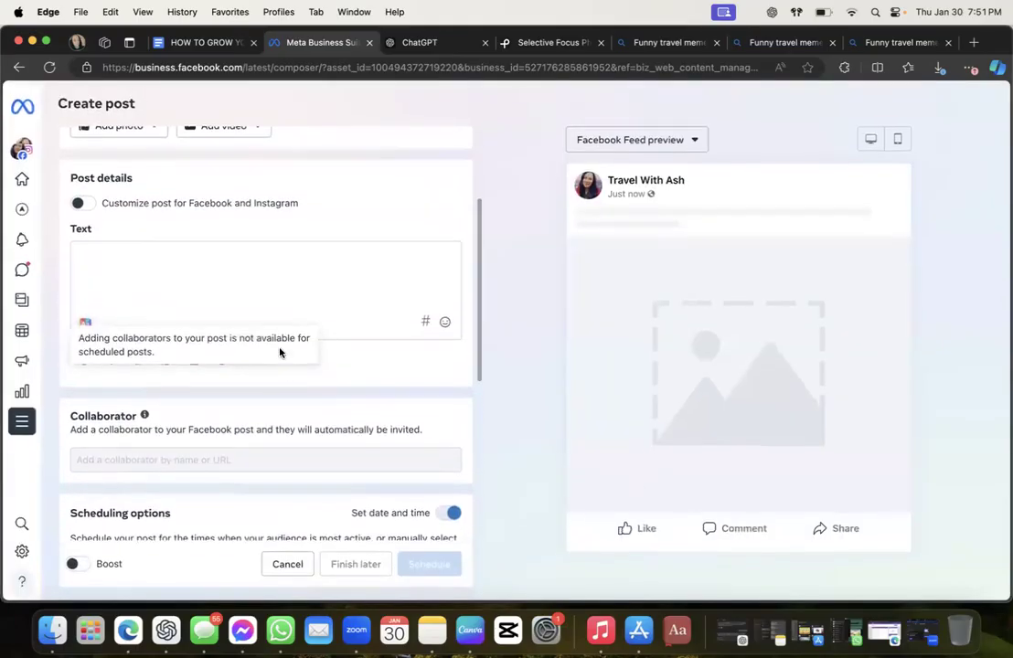
pyautogui.scroll(2, 260, 220)
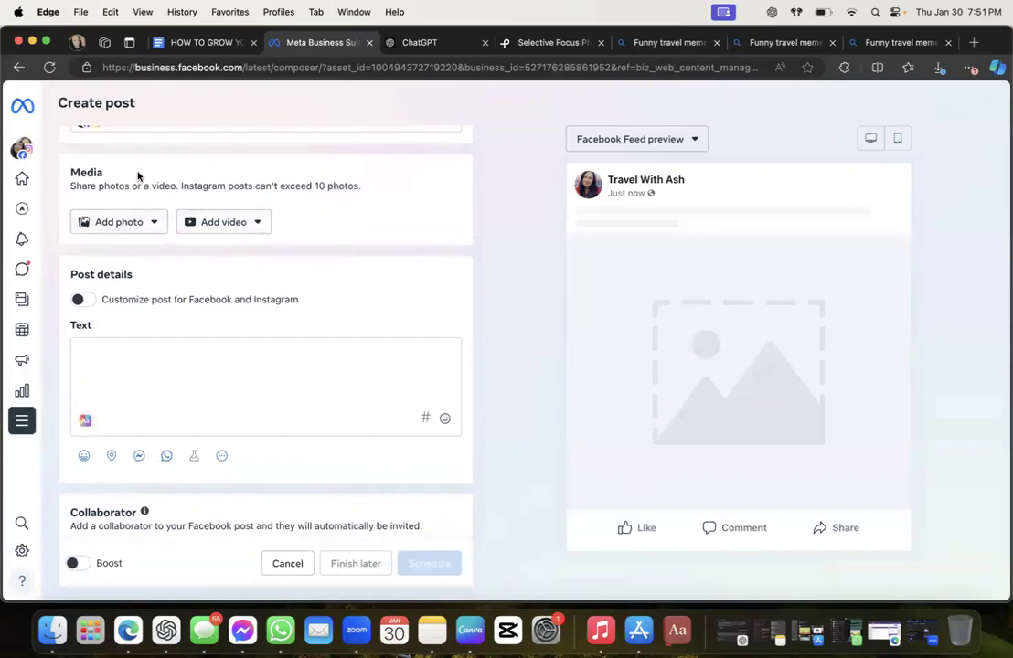
pyautogui.click(124, 226)
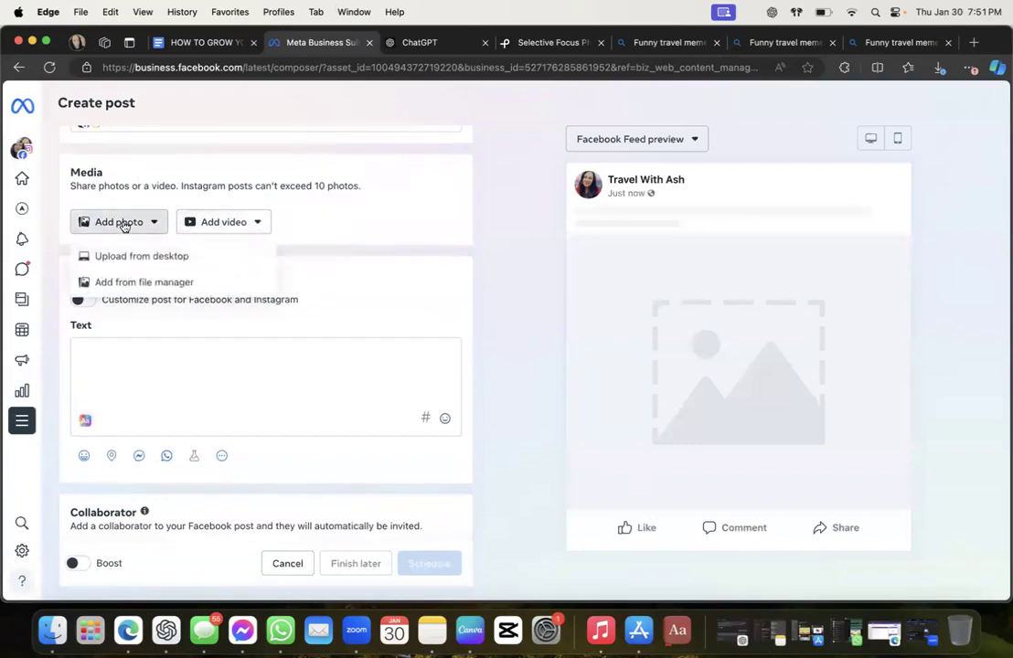
pyautogui.click(114, 257)
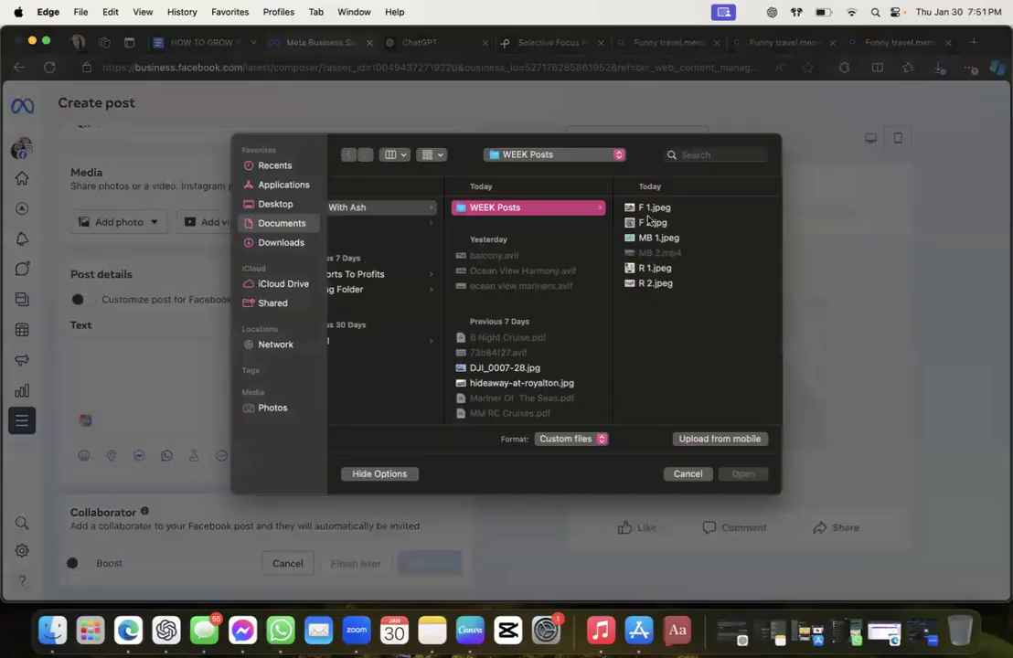
pyautogui.click(654, 283)
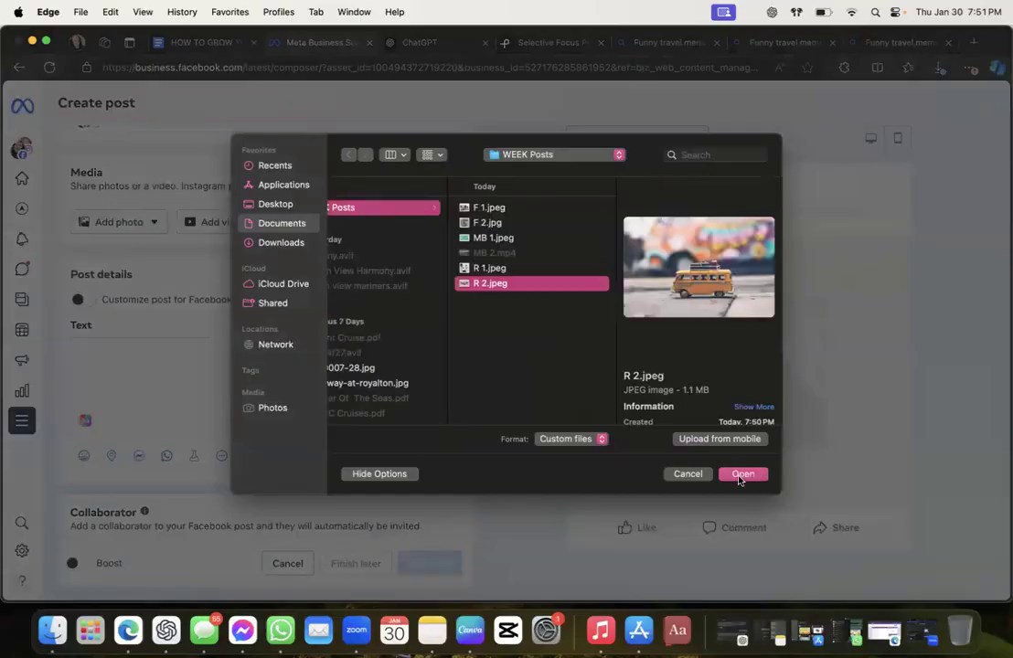
pyautogui.click(742, 474)
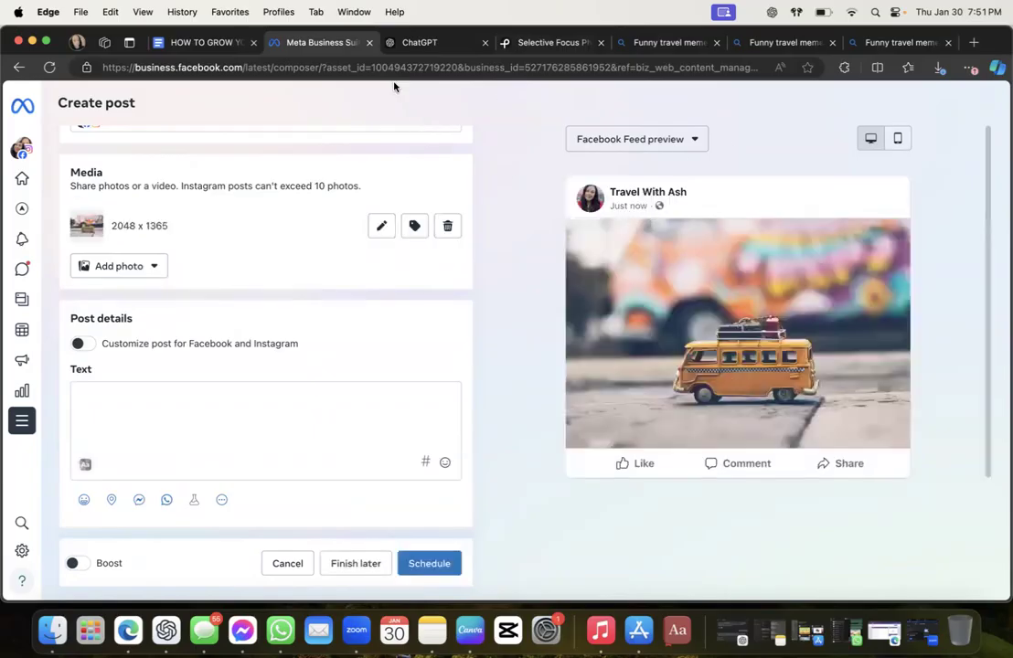
# Copy the "2. Exclusive Travel Deals & Perks!" post with its link and hashtags from ChatGPT into the new post's text
pyautogui.click(558, 42)
pyautogui.click(434, 43)
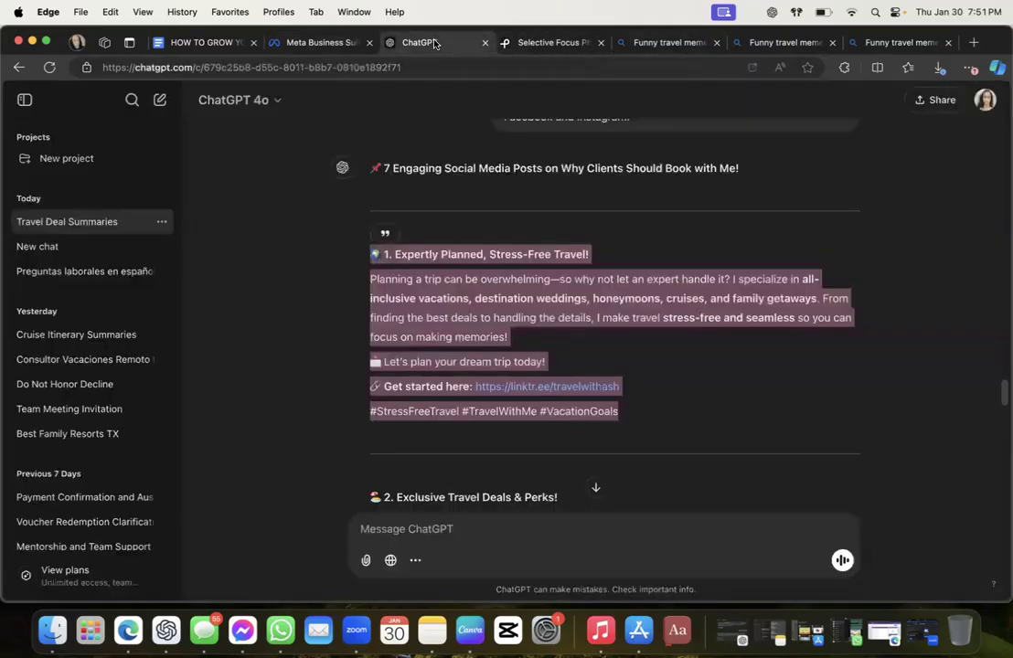
pyautogui.scroll(-5, 395, 294)
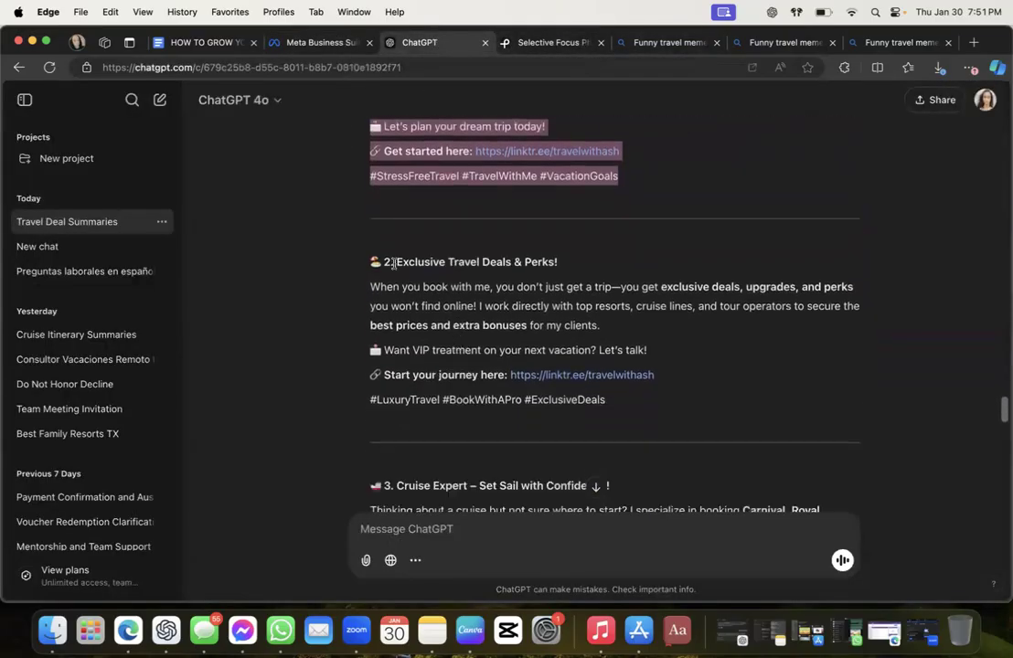
pyautogui.moveTo(369, 262); pyautogui.dragTo(622, 400)
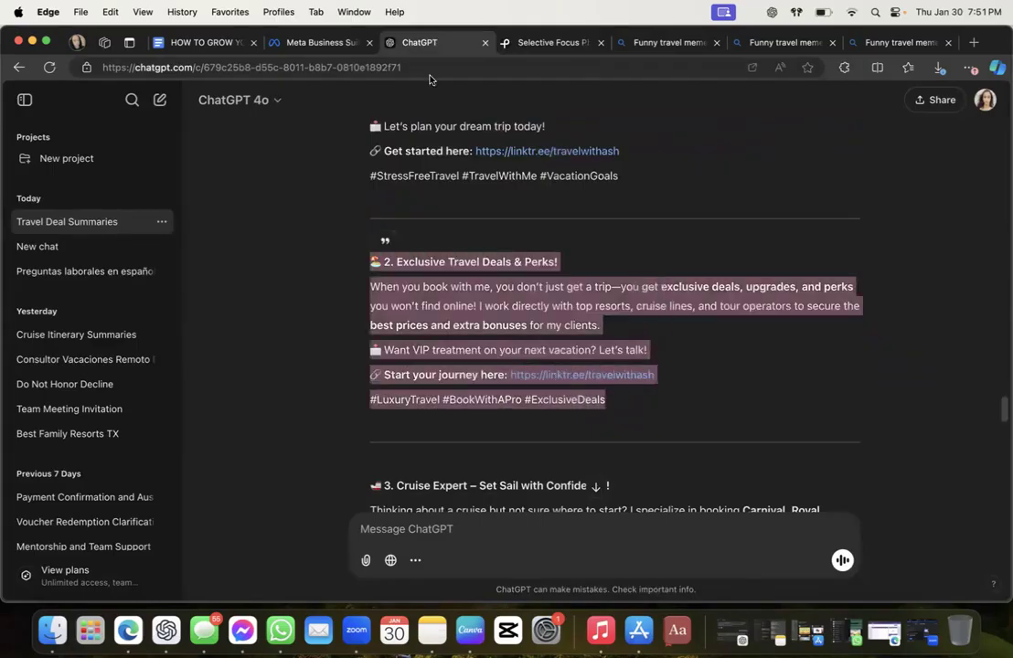
pyautogui.click(291, 45)
pyautogui.click(130, 394)
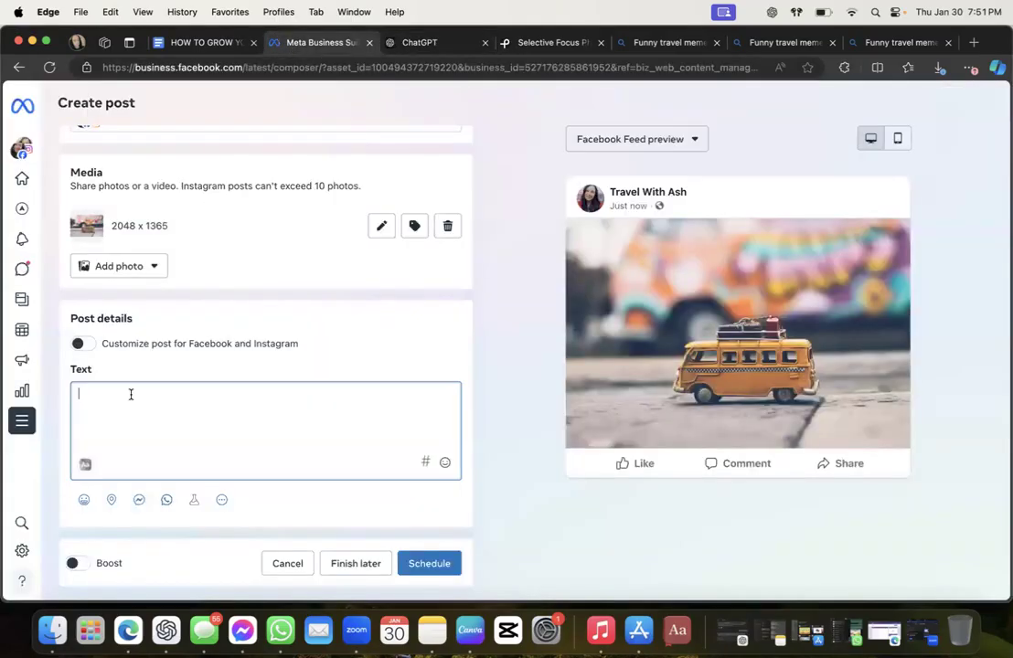
pyautogui.write("🏝 2. Exclusive Travel Deals & Perks!  When you book with me, you don't just get a trip—you get exclusive deals, upgrades, and perks you won't find online! I work directly with top resorts, cruise lines, and tour operators to secure the best prices and extra bonuses for my clients.  🛎 Want VIP treatment on your next vacation? Let's talk!  🔗 Start your journey here: https://linktr.ee/travelwithash  #LuxuryTravel #BookWithAPro #ExclusiveDeals")
# Remove the number "2." from the start of the "Exclusive Travel Deals & Perks!" heading
pyautogui.click(102, 398)
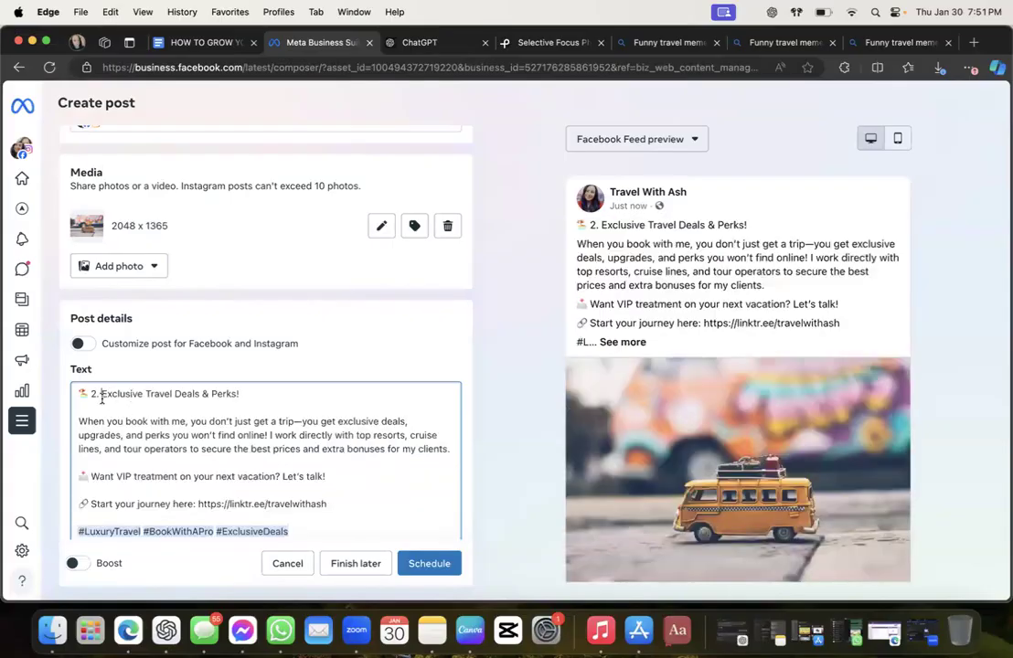
pyautogui.press('BackSpace')
pyautogui.press('BackSpace')
pyautogui.press('BackSpace')
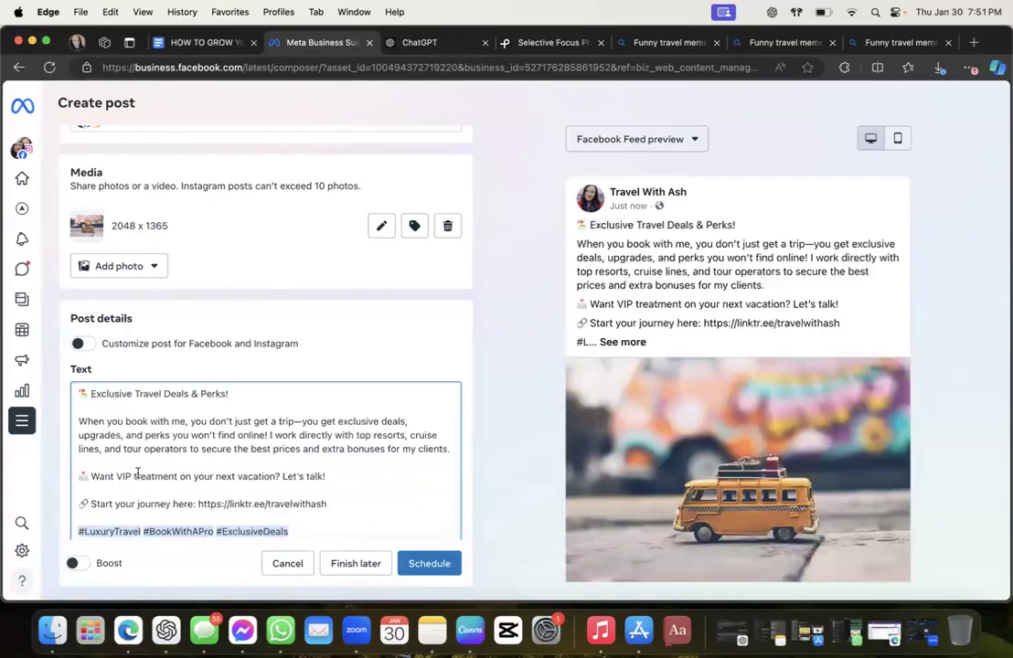
# Check the exclusive deals post's text and scheduling options, and schedule it for Facebook and Instagram
pyautogui.scroll(-10, 137, 473)
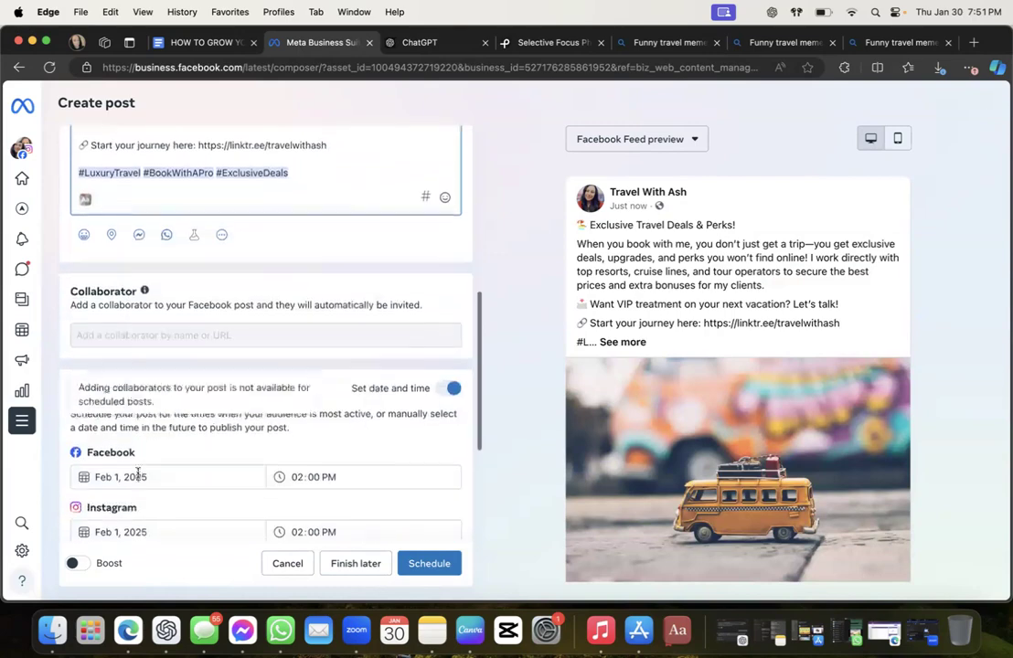
pyautogui.scroll(10, 138, 473)
pyautogui.scroll(-15, 138, 475)
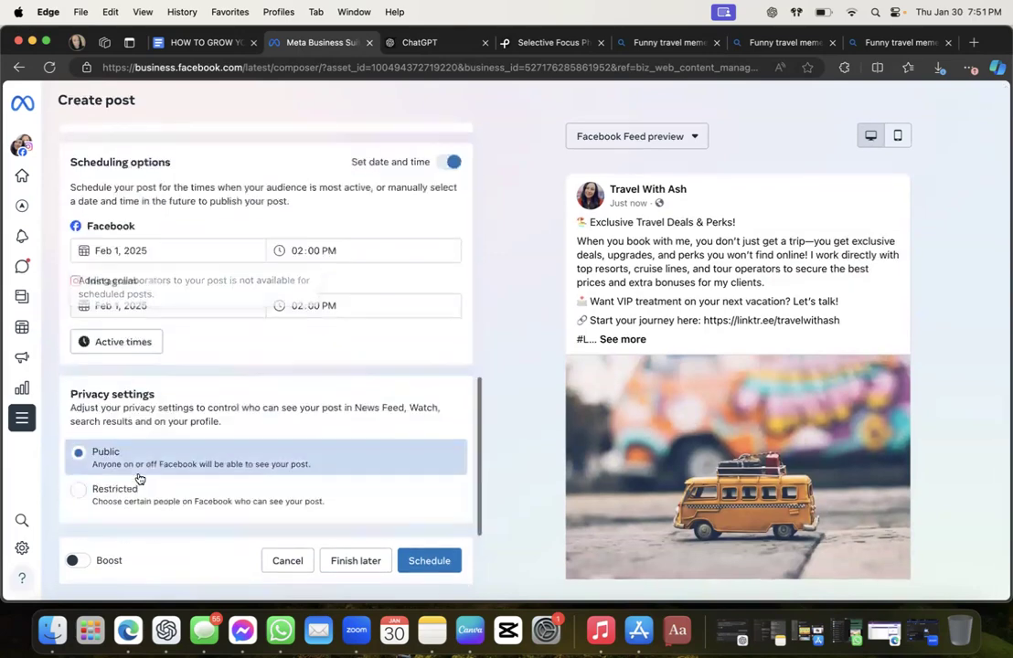
pyautogui.click(425, 561)
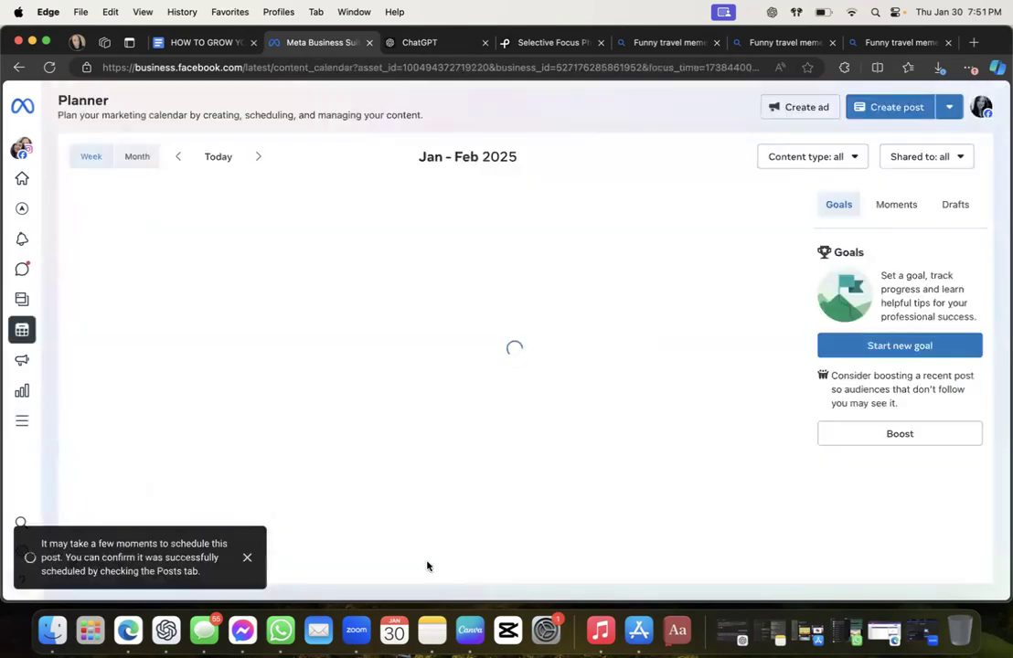
# Open Insights, dismiss the introductory pop-ups, and examine the Facebook performance overview for views, reach, interactions and follows
pyautogui.moveTo(427, 567)
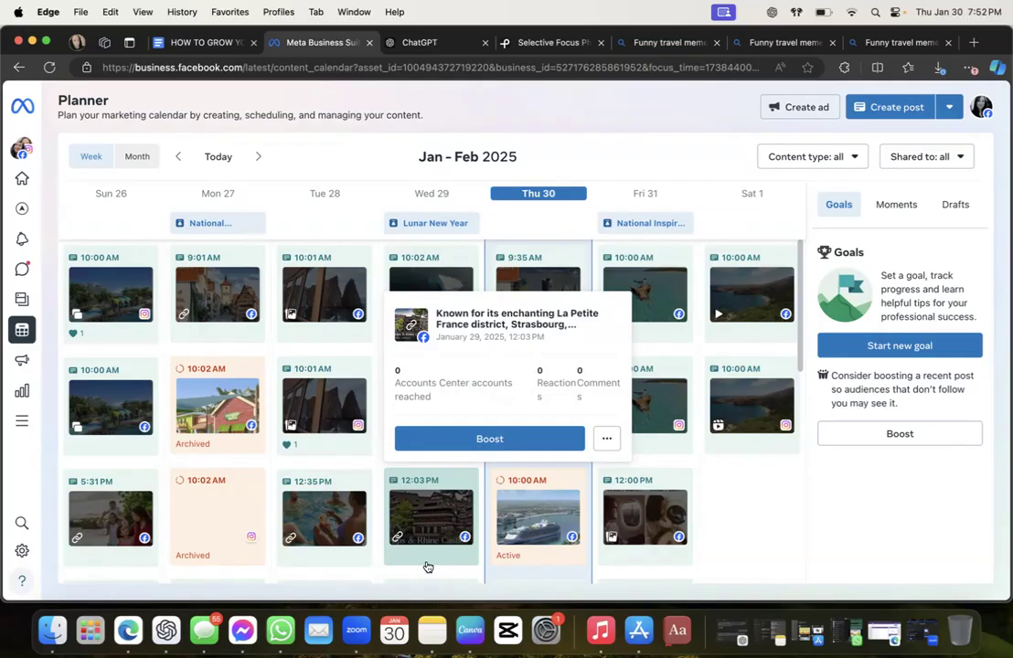
pyautogui.click(21, 393)
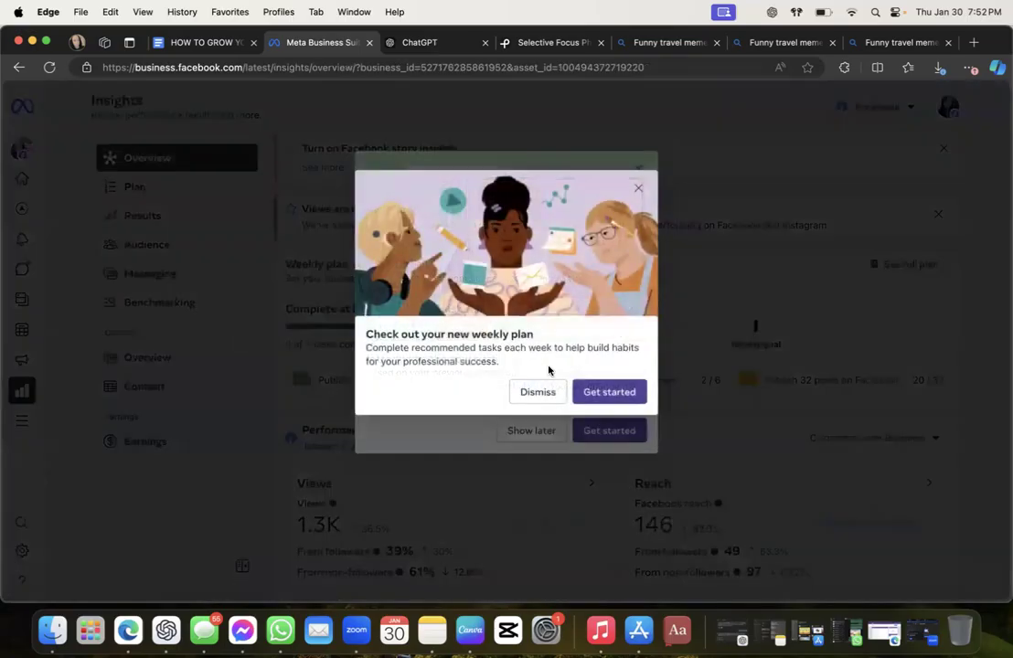
pyautogui.click(531, 391)
pyautogui.click(532, 429)
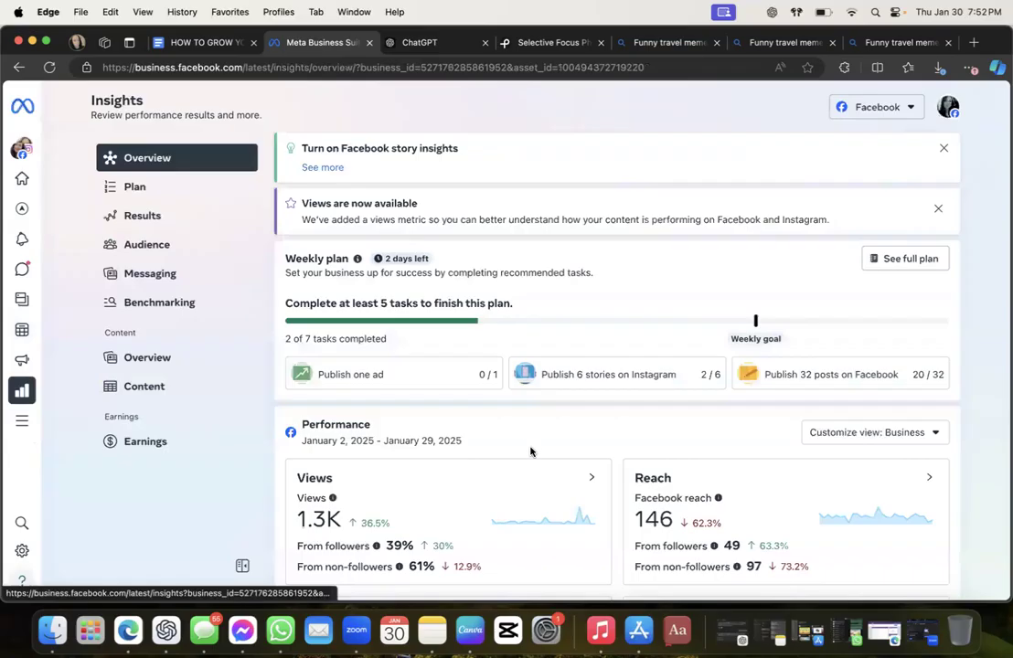
pyautogui.scroll(-5, 530, 449)
pyautogui.scroll(3, 541, 475)
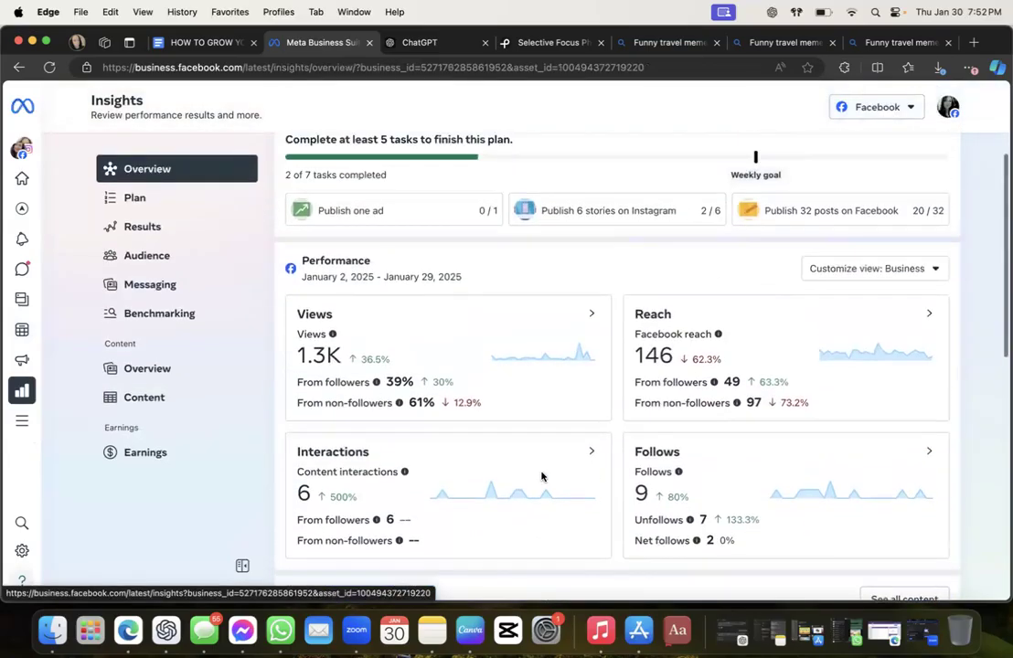
pyautogui.scroll(-3, 542, 474)
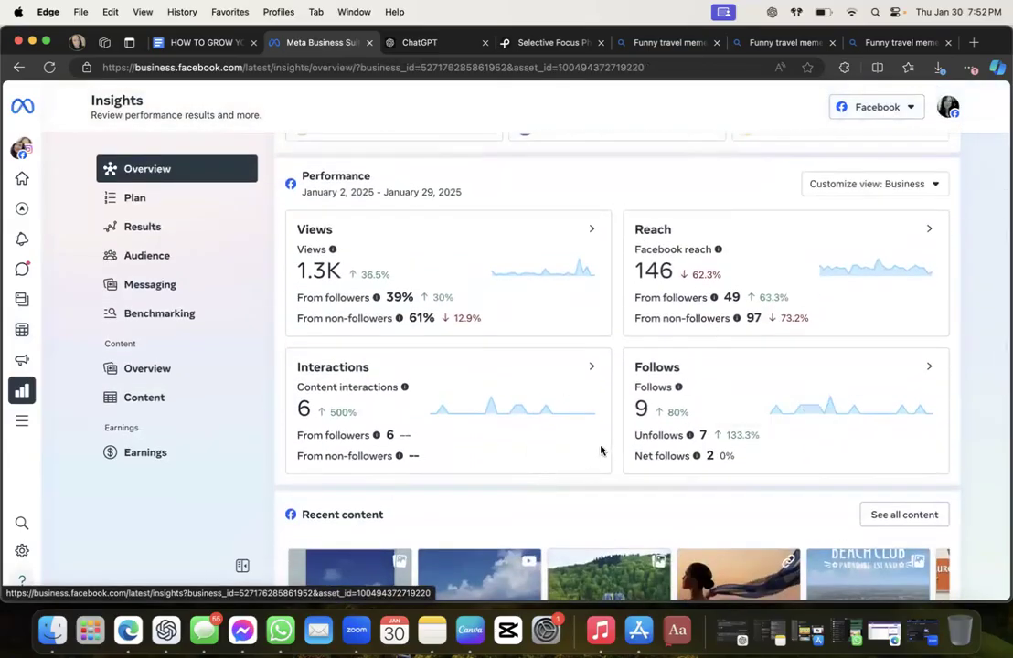
pyautogui.moveTo(740, 436)
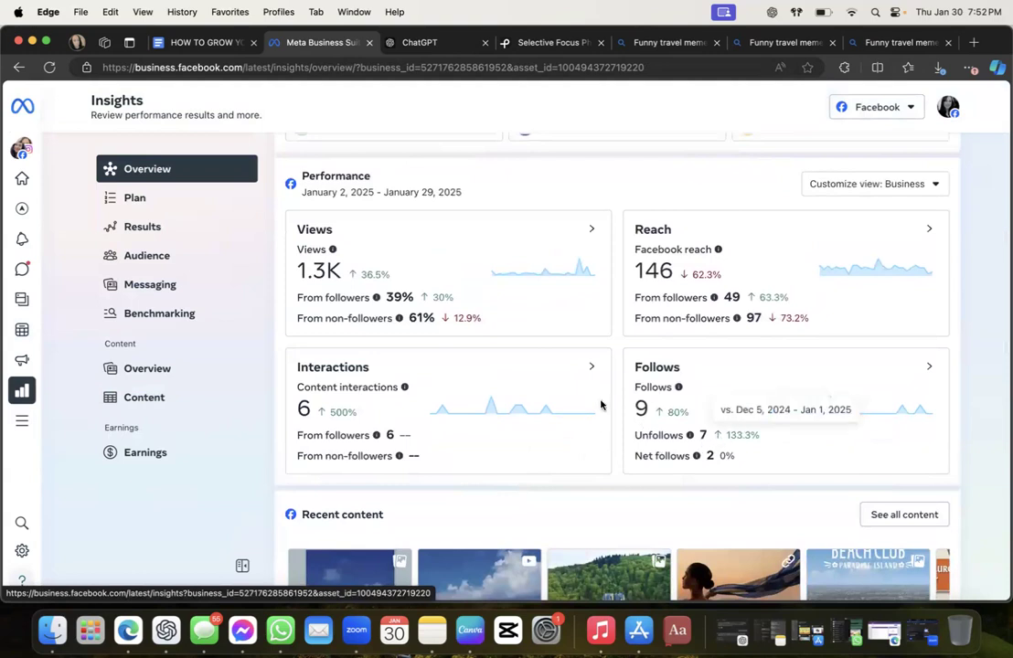
# Capture a screenshot of the Facebook Performance section with the Views, Reach, Interactions and Follows cards, and add it to Photos
pyautogui.press('super+shift+4')
pyautogui.moveTo(278, 161); pyautogui.dragTo(954, 486)
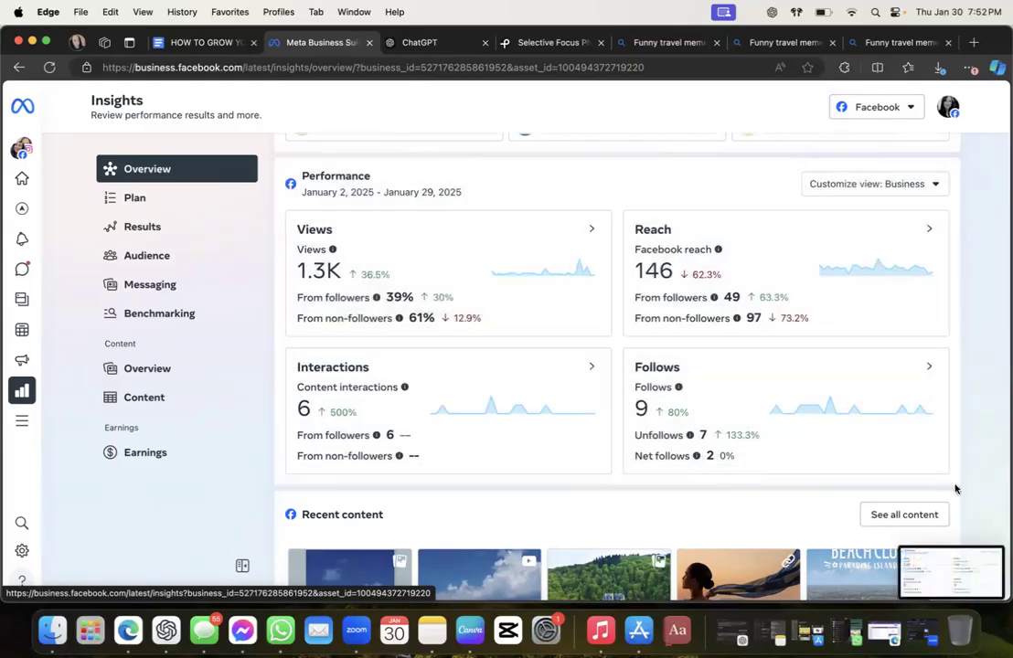
pyautogui.click(954, 567)
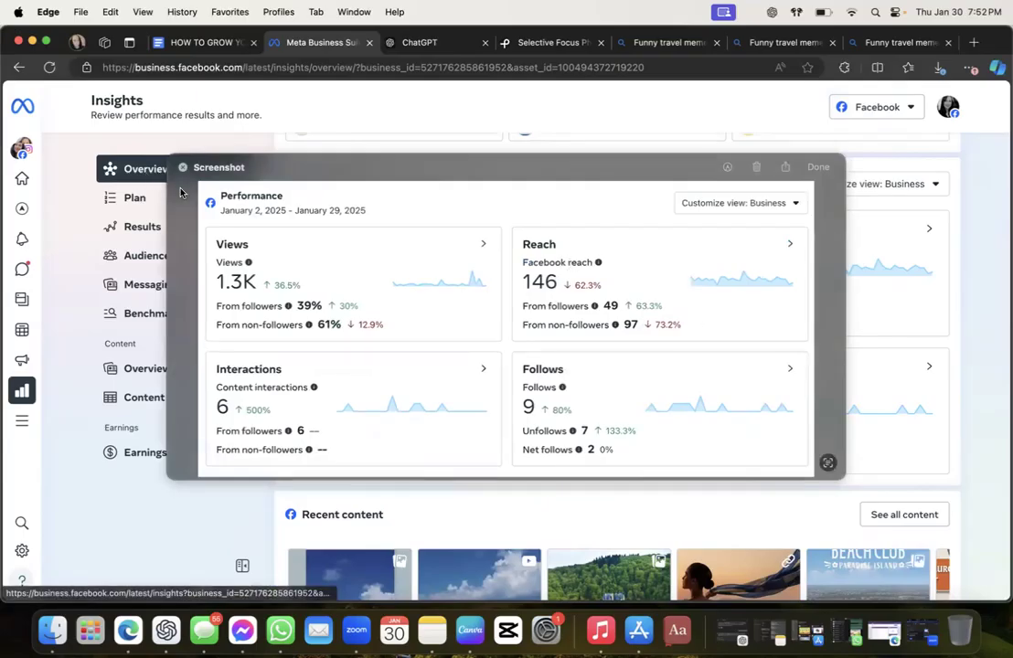
pyautogui.click(783, 169)
pyautogui.click(785, 170)
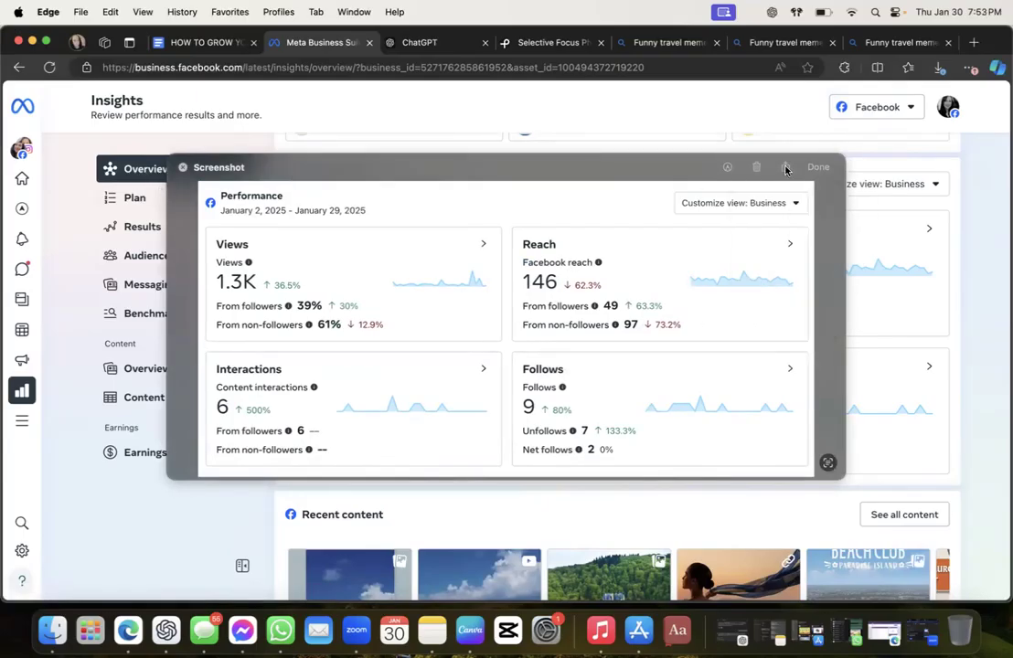
pyautogui.click(785, 167)
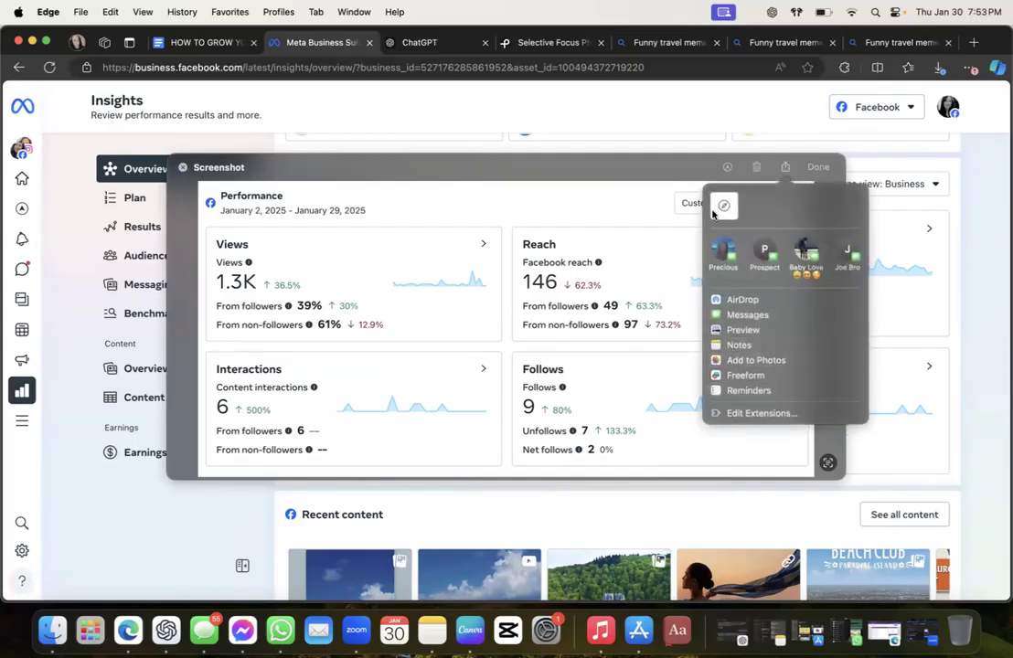
pyautogui.click(741, 360)
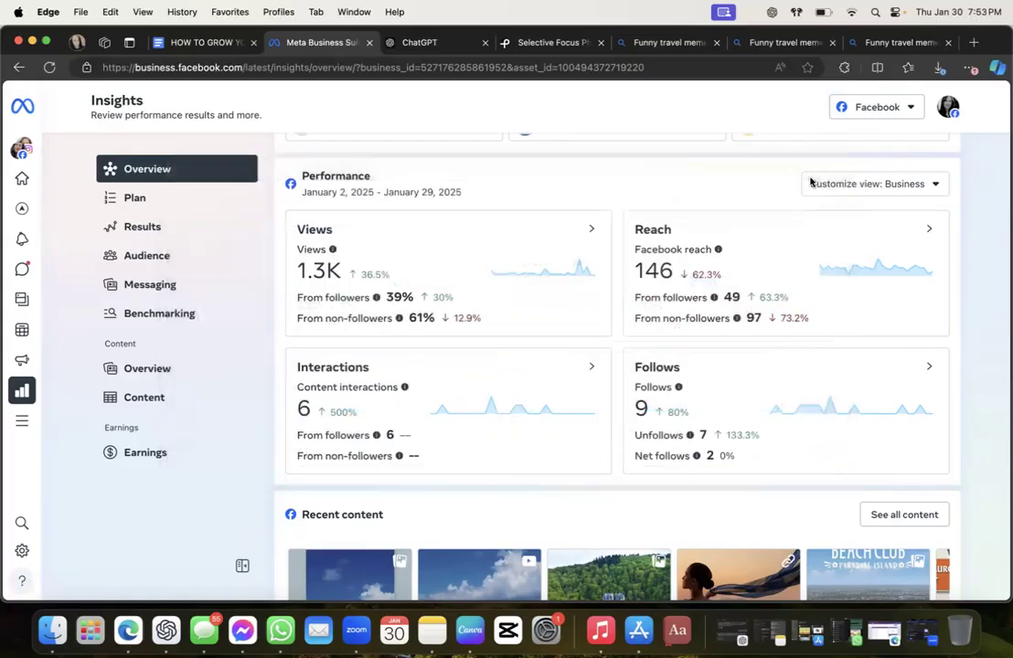
# Look over the recent content and the weekly plan in the Insights overview
pyautogui.scroll(2, 752, 382)
pyautogui.scroll(-5, 752, 382)
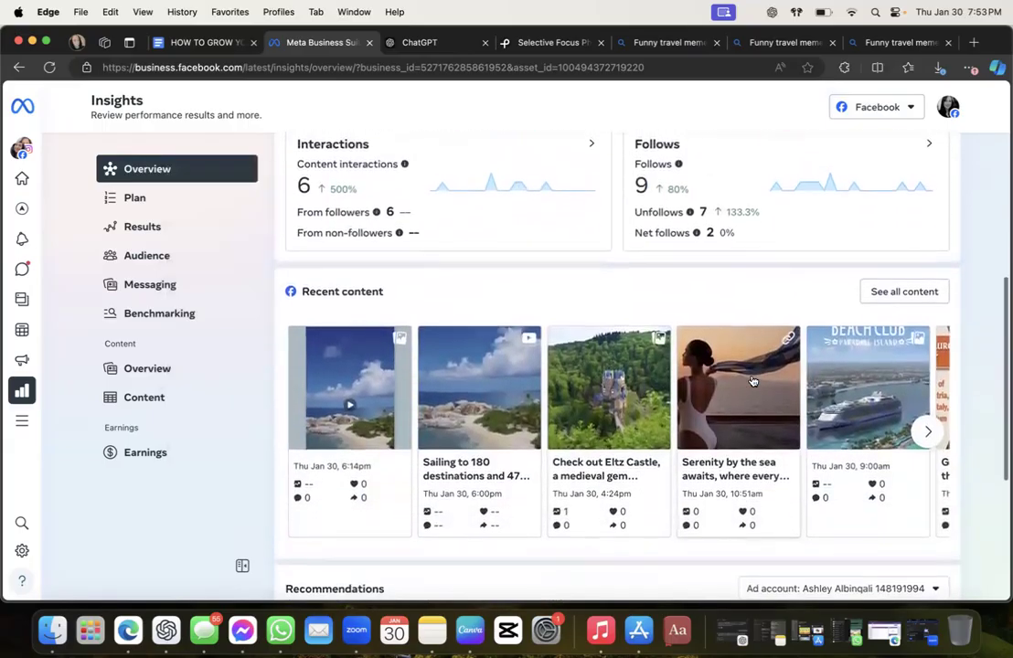
pyautogui.scroll(8, 752, 382)
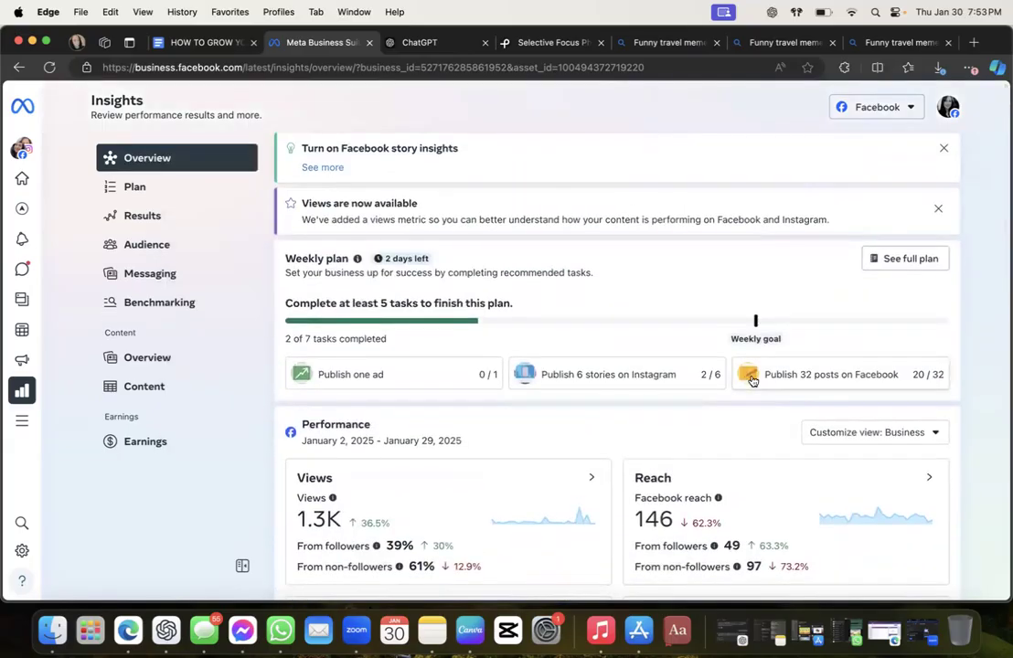